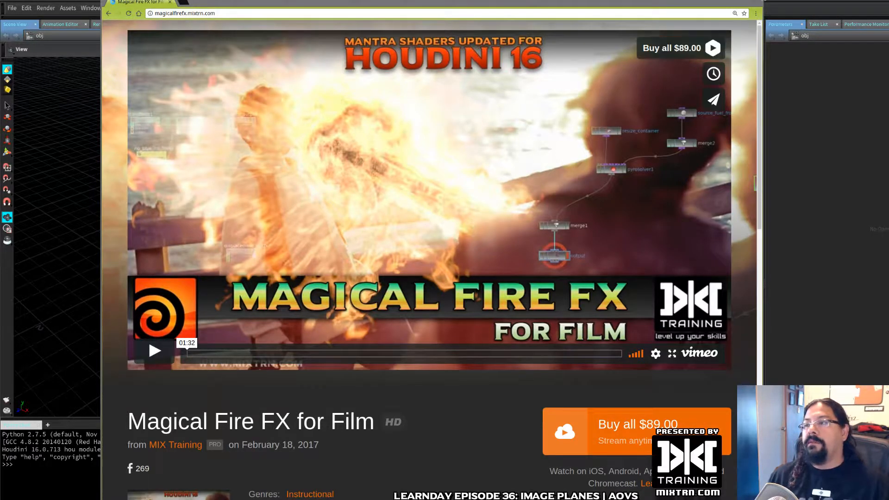
- Leave the web page for Houdini, add a sphere object to the scene and go inside its geometry network
click(759, 1)
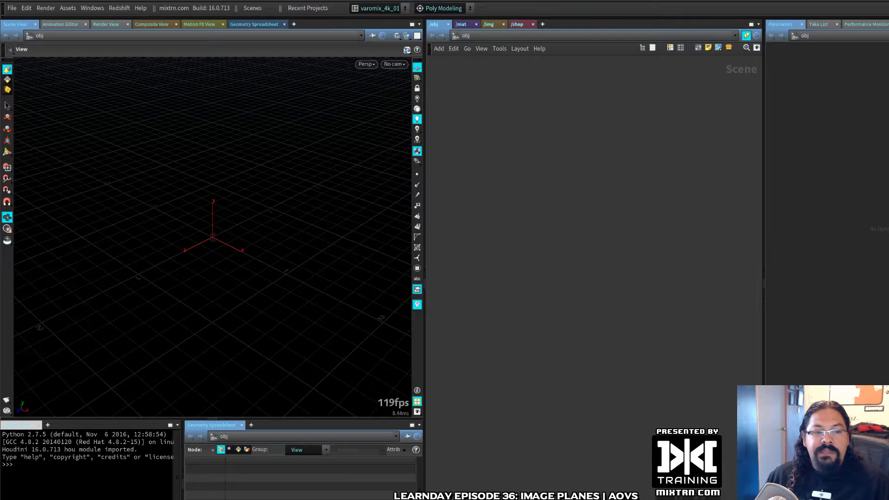
key(Tab)
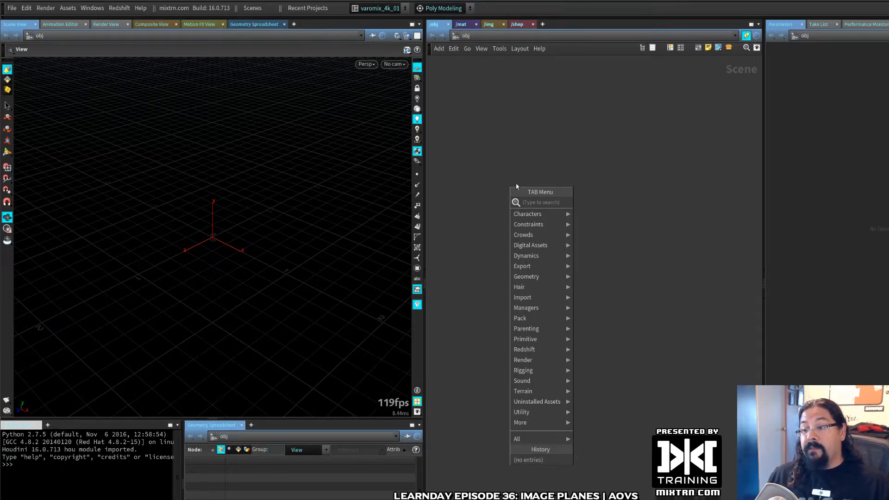
right_click(533, 169)
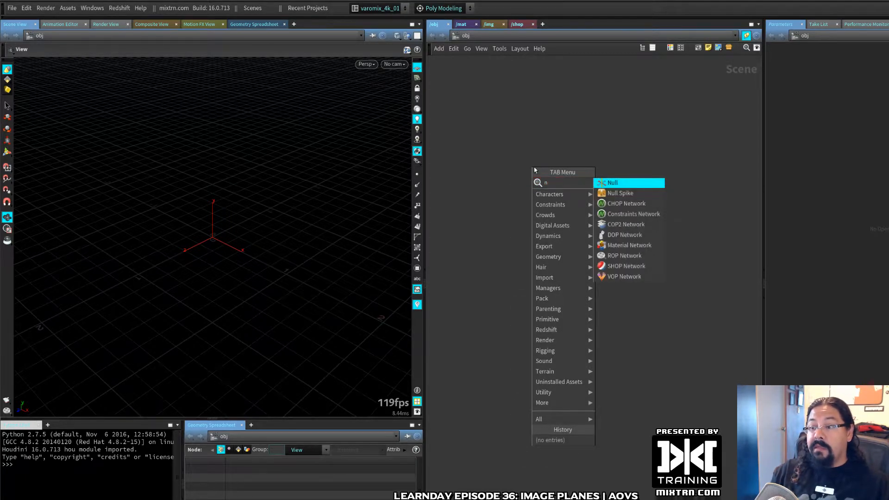
text(sphere)
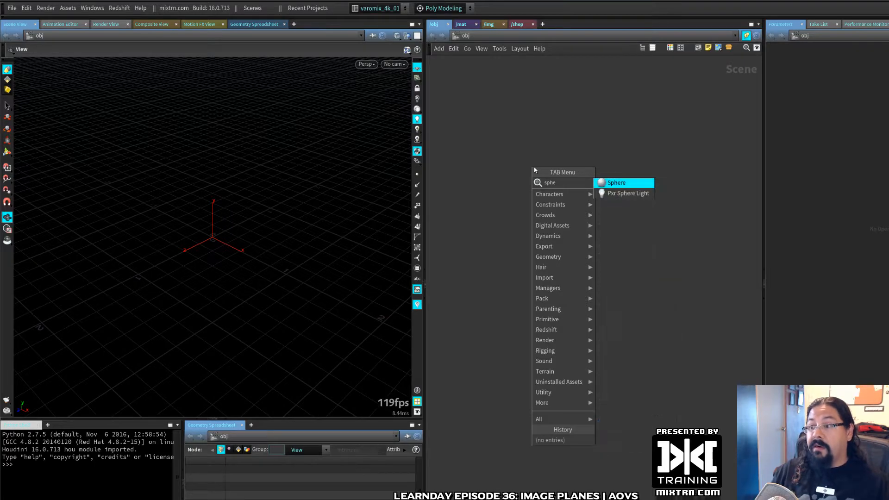
key(Return)
click(534, 169)
double_click(534, 169)
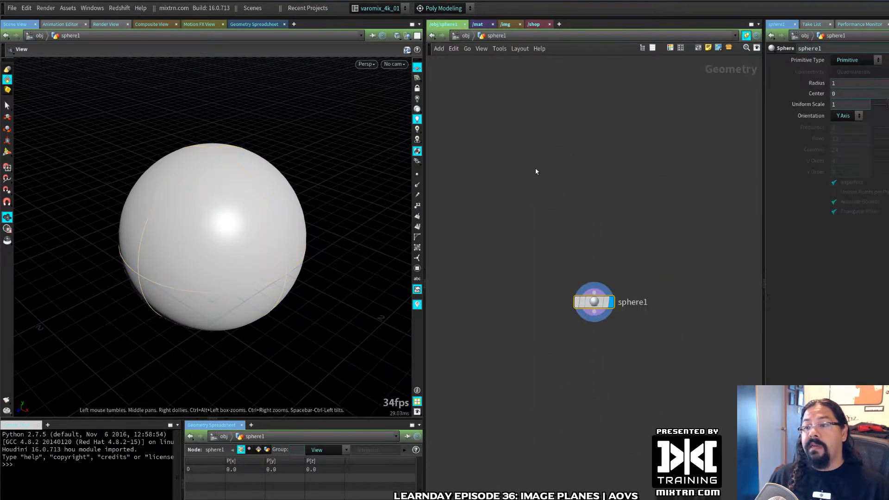
- Set the sphere's primitive type to Polygon and its frequency to 10
scroll(551, 221, down, 4)
scroll(554, 227, up, 6)
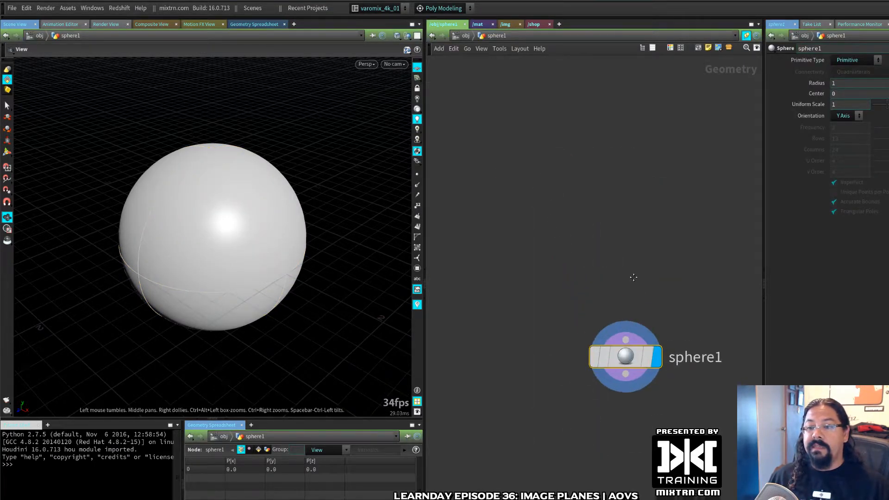
middle_drag(635, 278, 555, 154)
drag(556, 232, 564, 201)
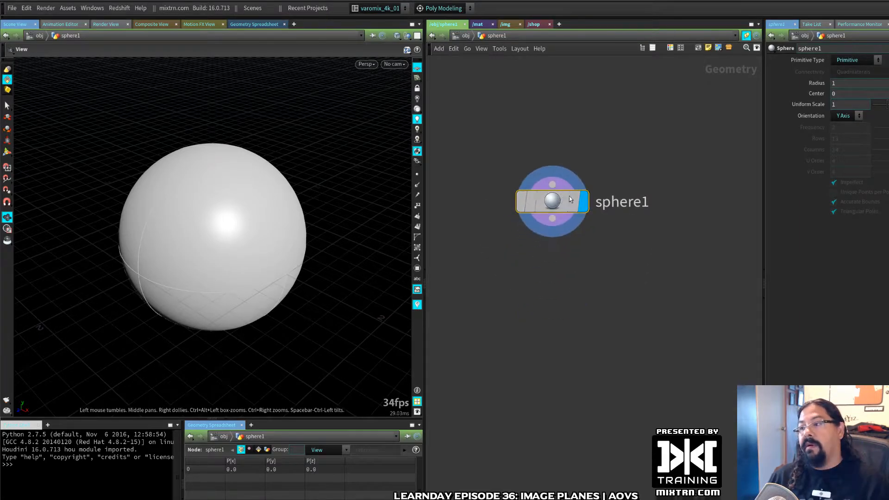
click(845, 117)
click(841, 136)
click(850, 60)
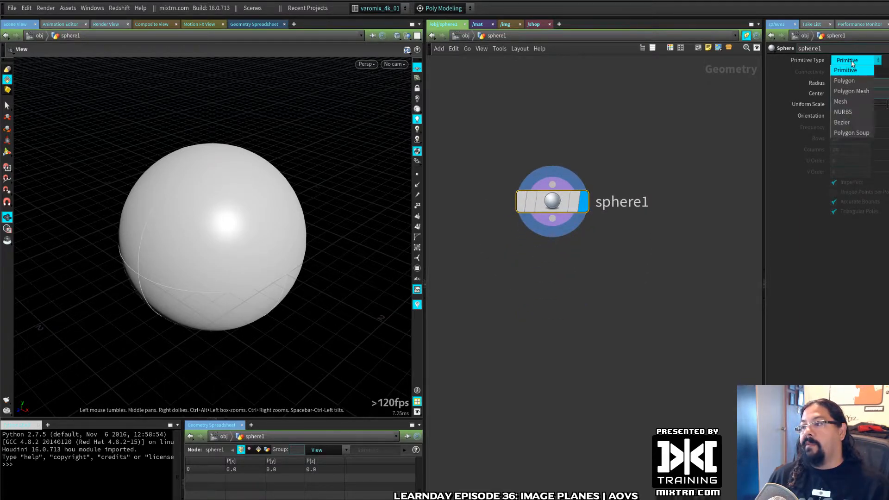
click(847, 70)
drag(873, 127, 880, 127)
- Add a Solver node below the sphere node, fed by the sphere's output
drag(568, 200, 591, 131)
key(Tab)
text(sop)
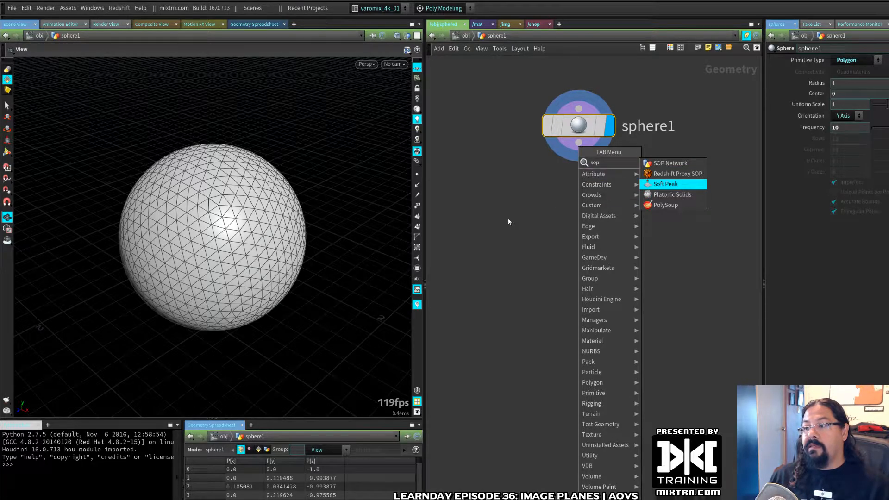
key(Escape)
key(Tab)
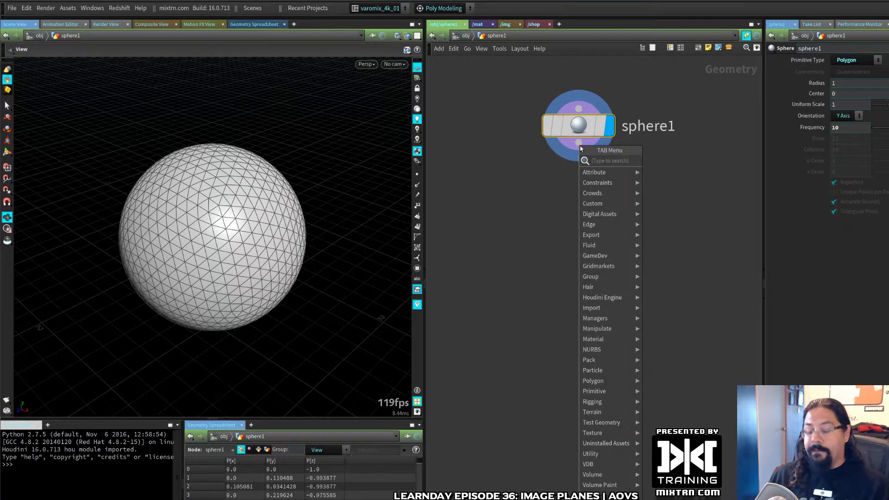
text(sol)
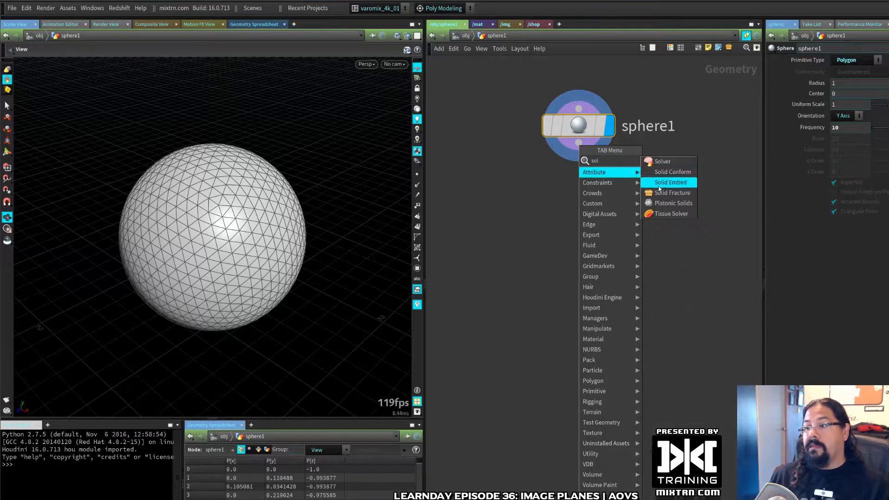
click(662, 161)
click(612, 203)
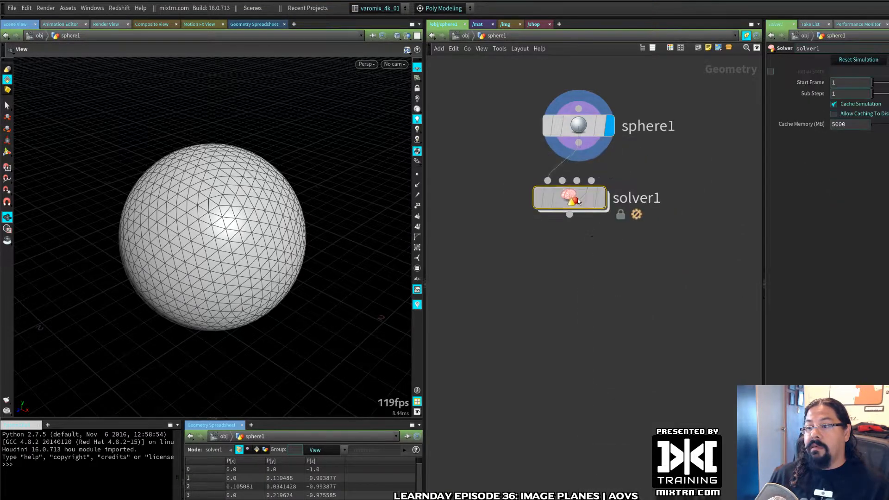
- Go inside the solver and add a Mountain node connected to the Prev_Frame node's output
double_click(582, 205)
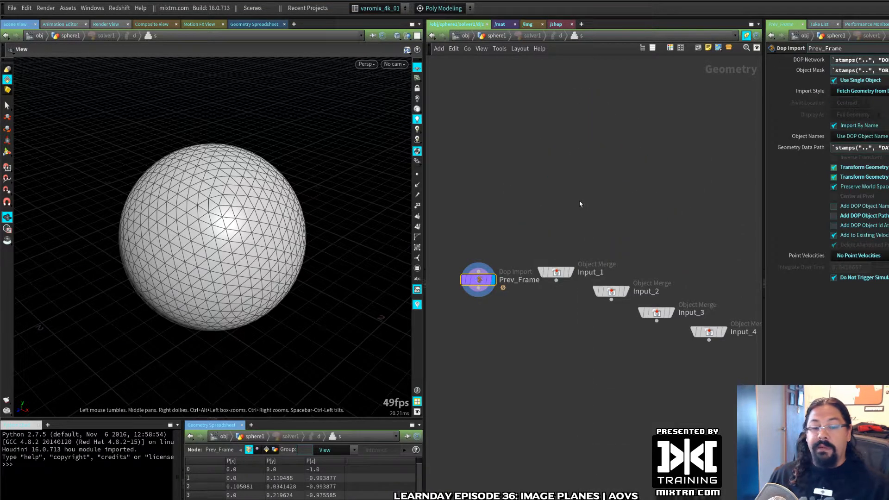
middle_drag(520, 338, 547, 253)
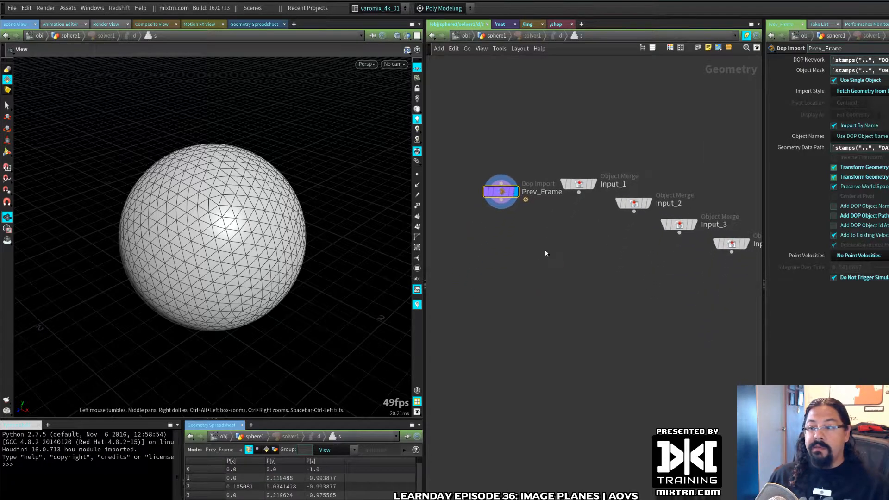
key(Tab)
text(mount)
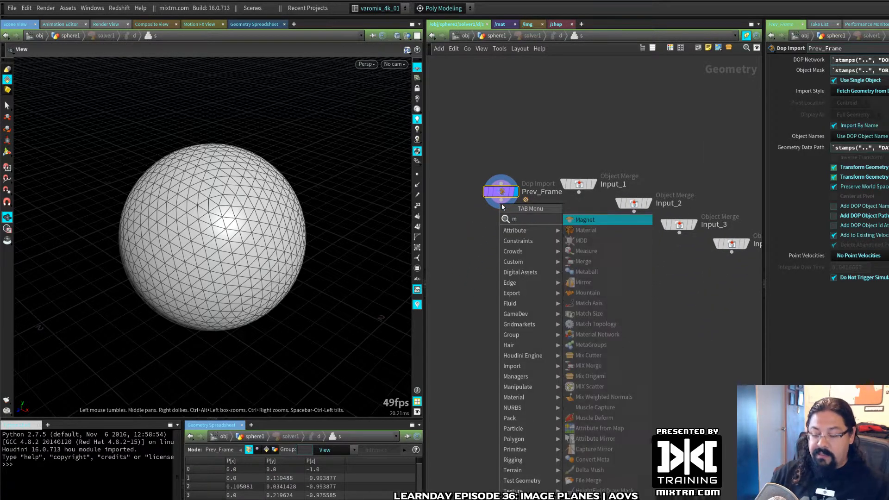
click(584, 219)
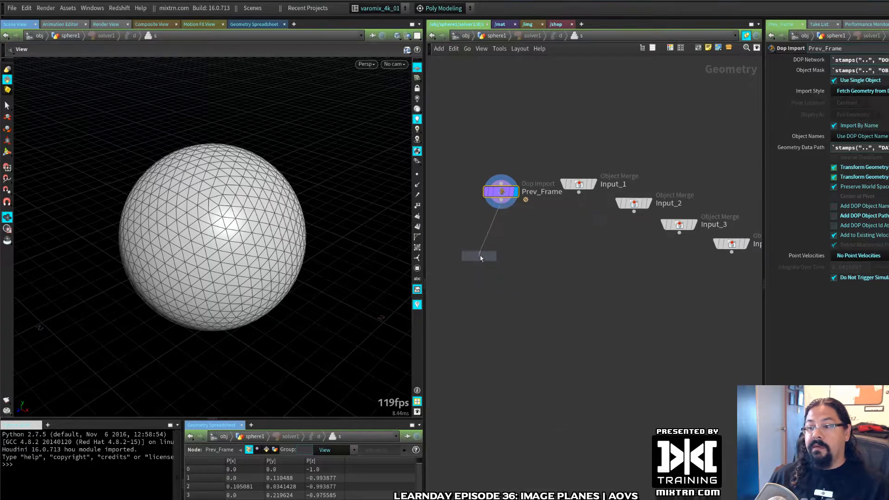
click(518, 258)
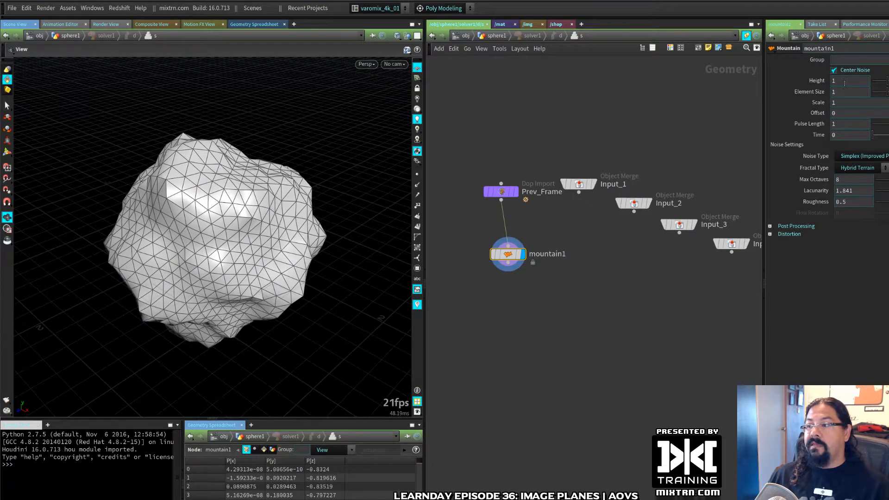
- Set the Mountain node's height to 0.3 after first trying 0.1
text(0.1)
key(Return)
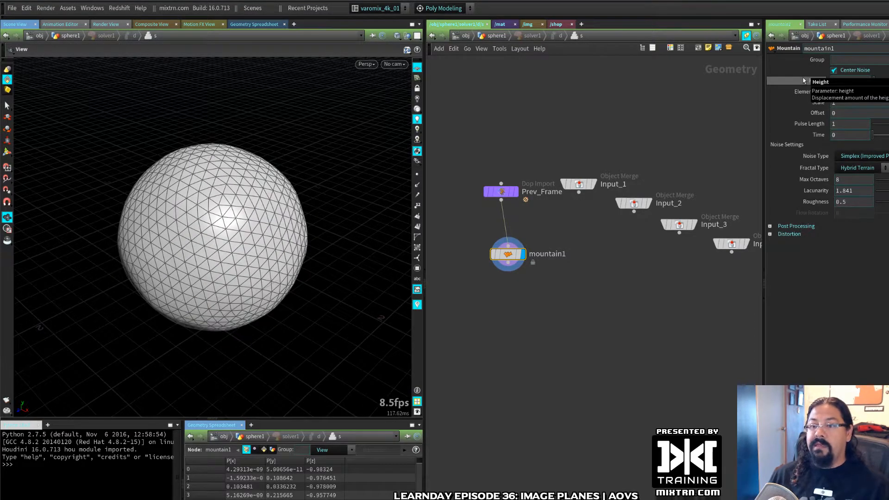
drag(846, 84, 798, 79)
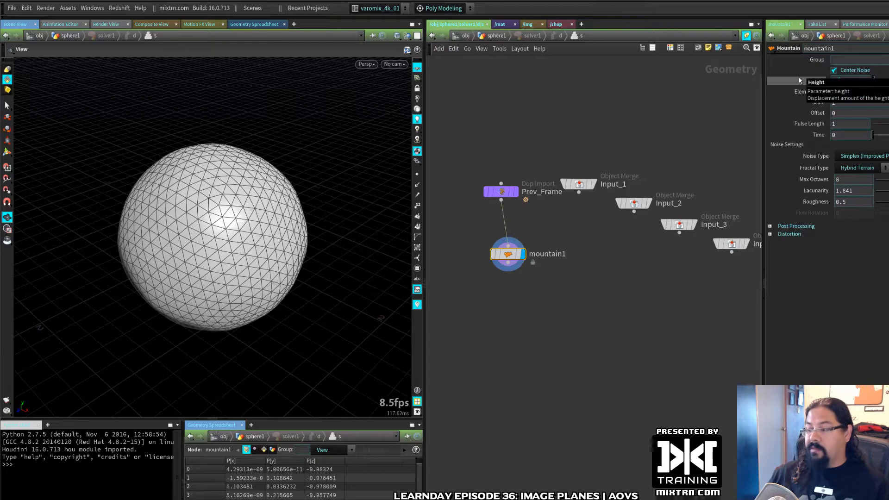
text(0.3)
key(Return)
- Return to the sphere's network with the solver's simulated output displayed and examine the deformed geometry in the viewport
key(ctrl+shift+s)
text(u)
key(Escape)
key(u)
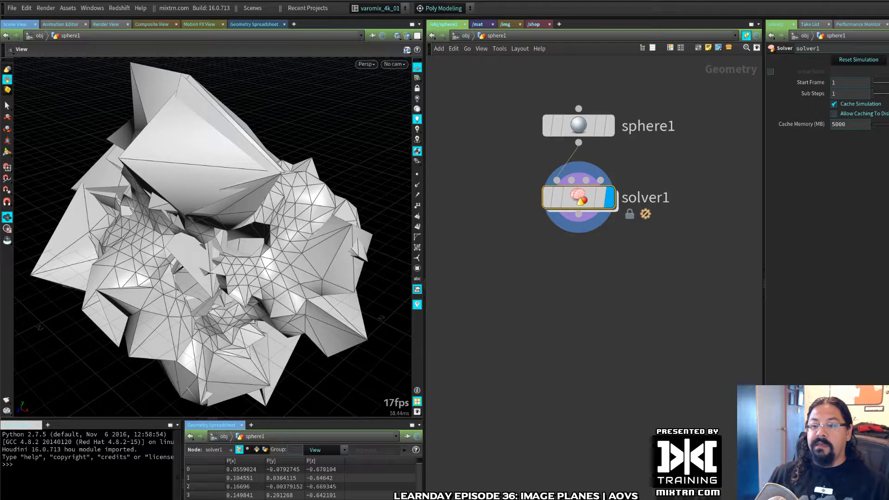
alt+right_drag(269, 316, 264, 274)
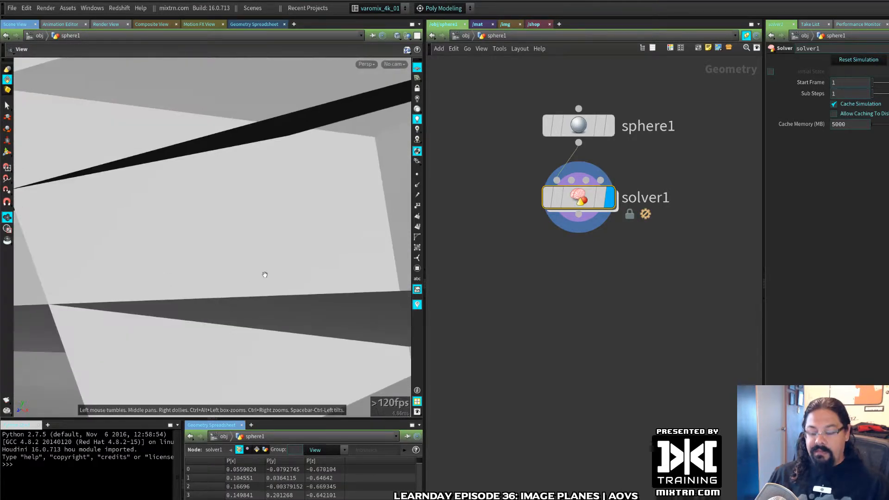
alt+drag(265, 274, 148, 282)
alt+drag(202, 280, 183, 279)
key(space+g)
alt+right_drag(185, 281, 208, 277)
- Review the General User Interface preferences, such as startup desktop and global UI size, and leave without applying anything
click(26, 8)
mouse_move(111, 94)
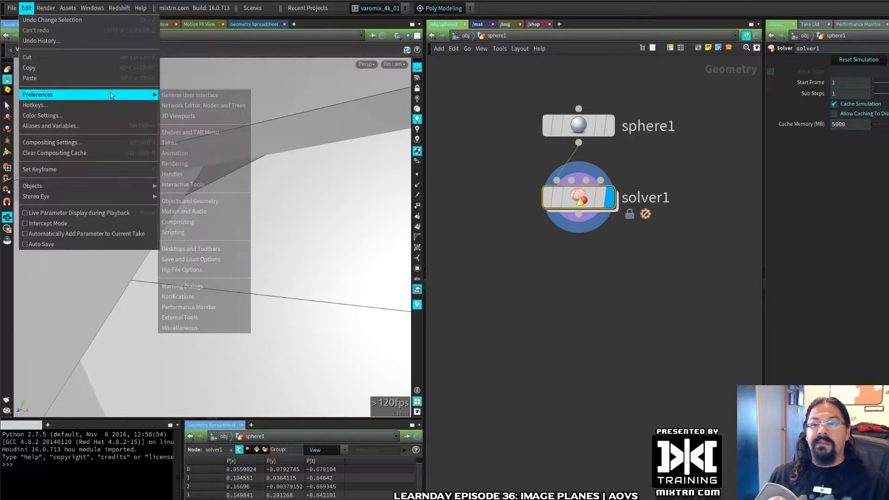
click(198, 96)
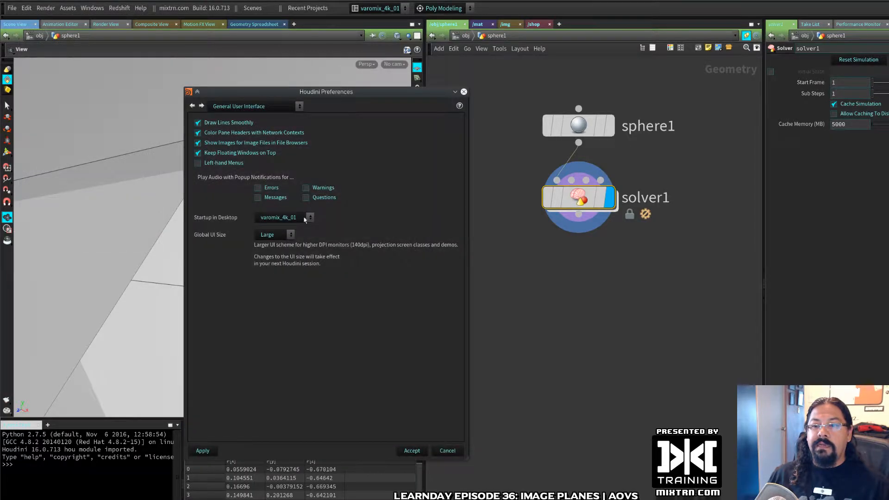
click(447, 451)
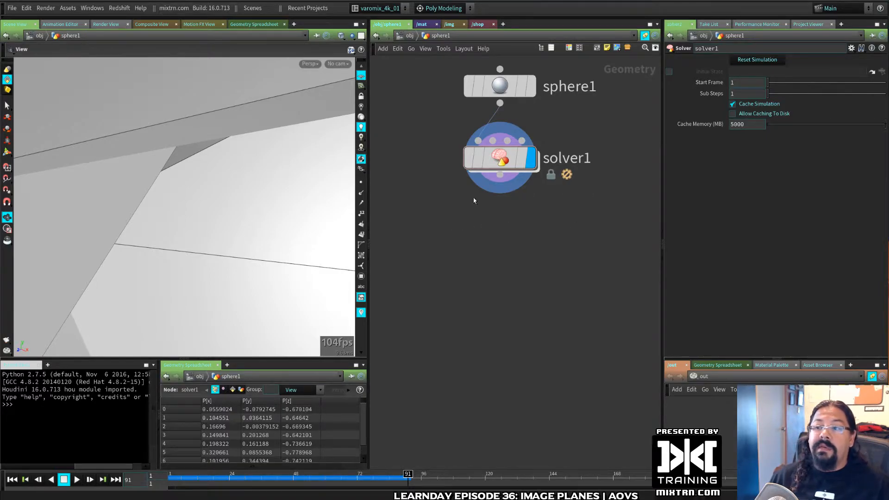
- Add a DOP Network node below the solver in the sphere's network and go inside it
click(500, 160)
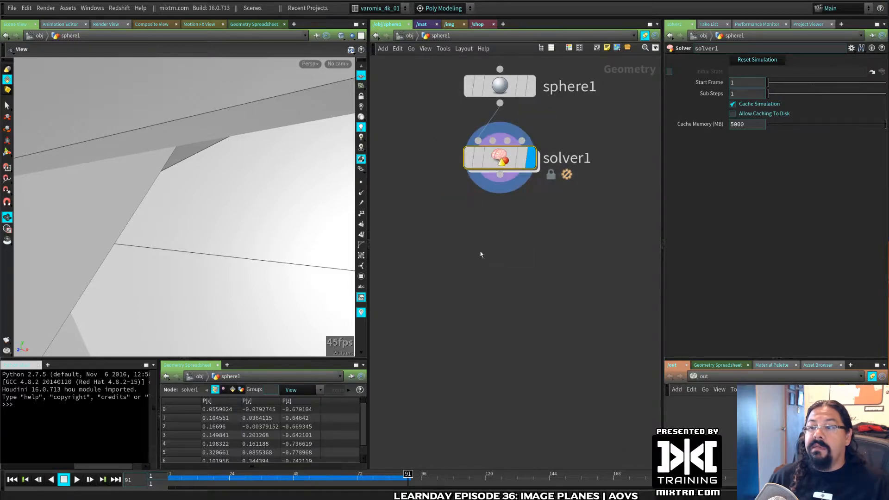
key(Tab)
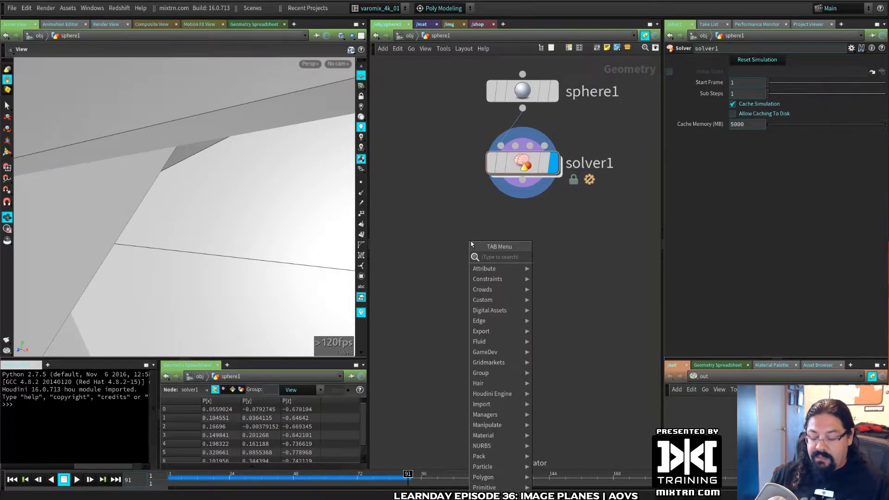
text(dop)
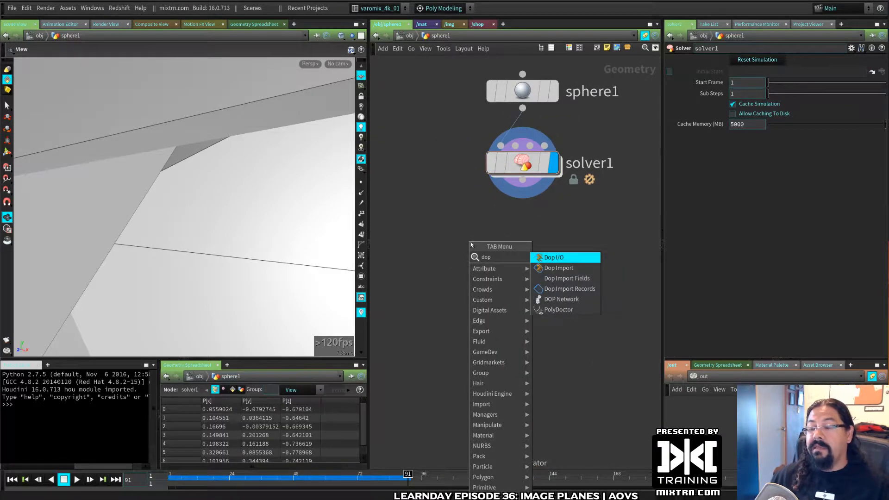
click(561, 299)
click(479, 283)
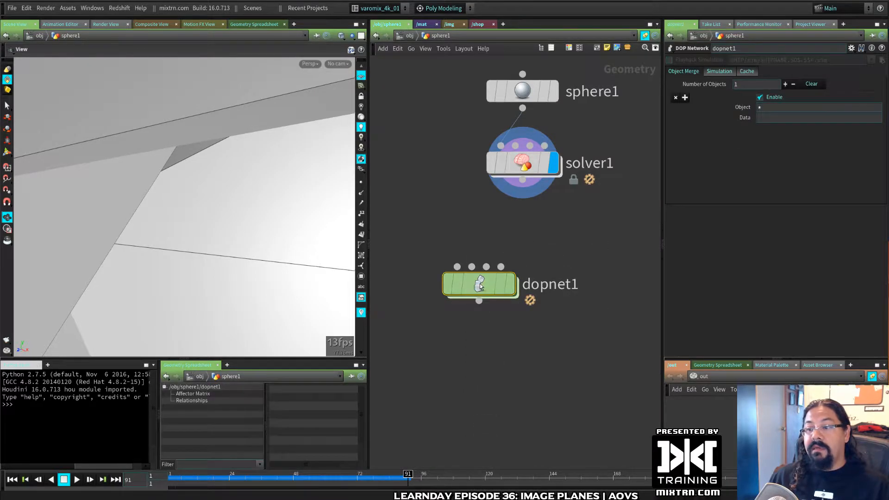
double_click(479, 283)
- Add a SOP Solver node inside the DOP network and place it above the output node
key(Tab)
text(s)
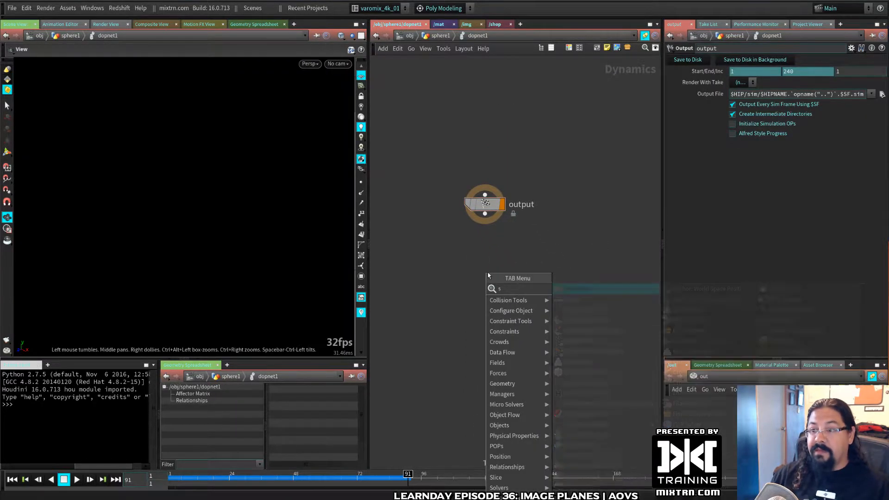
click(602, 331)
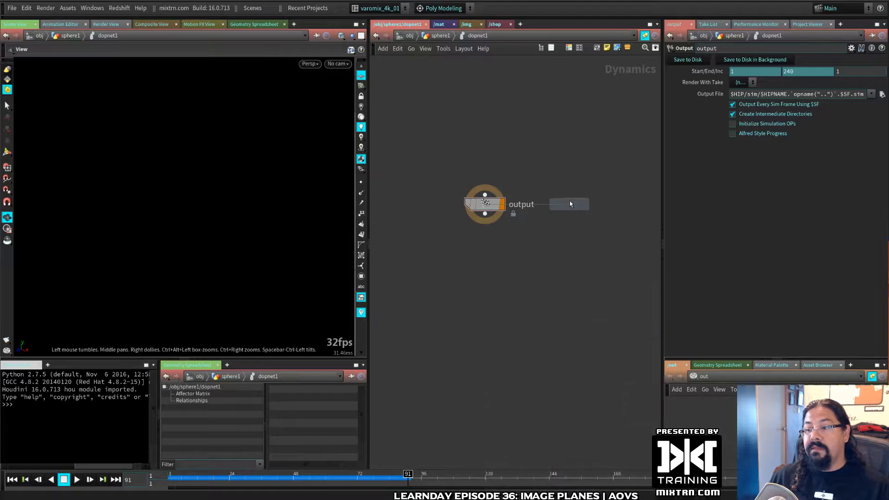
click(570, 204)
drag(569, 203, 523, 136)
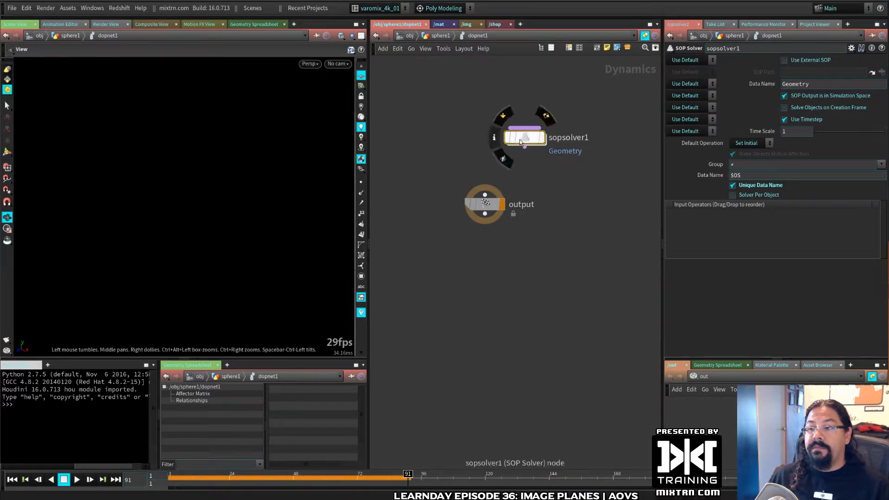
- Examine the network inside the sphere's Solver node and the dynamics level containing its SOP Solver
click(409, 36)
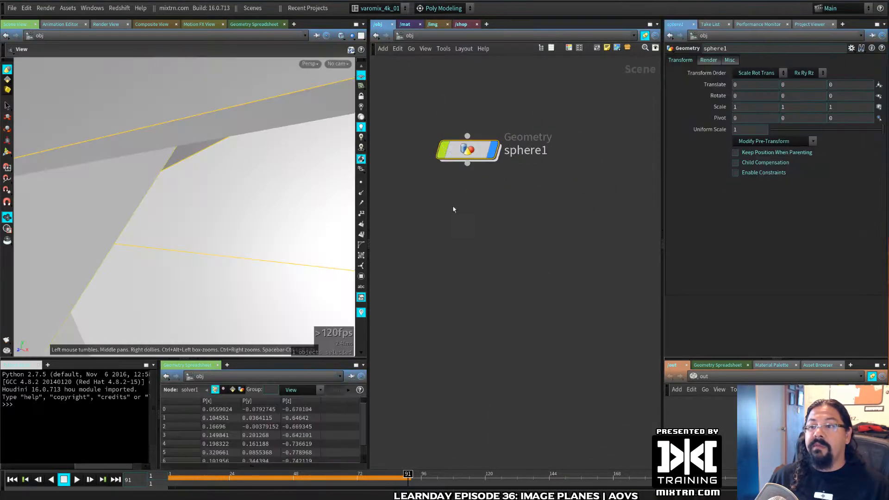
double_click(467, 149)
double_click(522, 174)
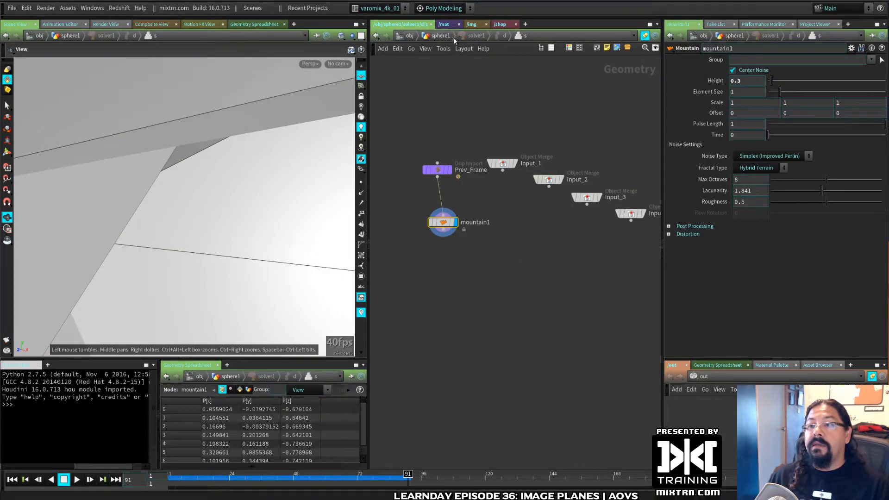
click(503, 36)
mouse_move(533, 275)
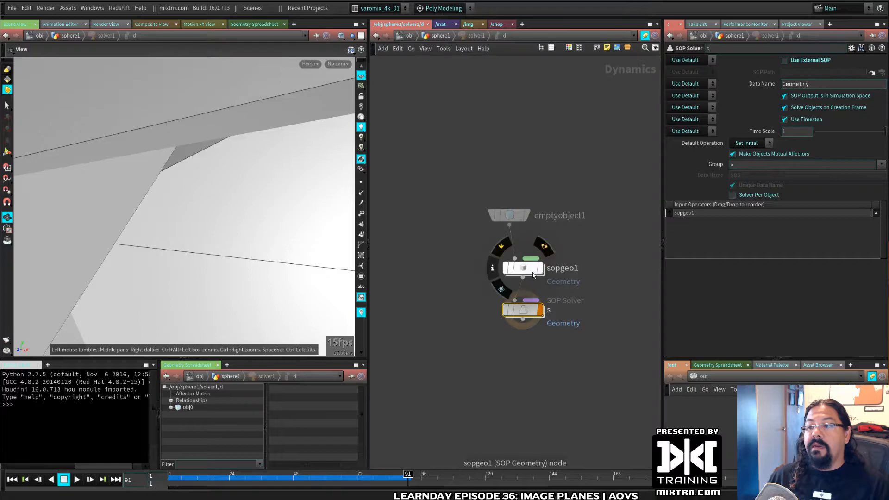
key(u)
key(u)
double_click(526, 162)
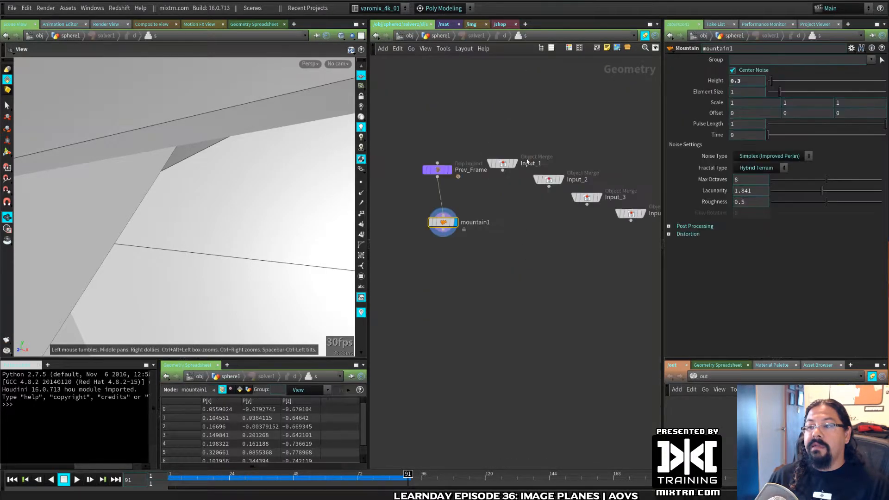
- Examine each level of the sphere's Solver, from its input nulls through the dynamics network into the SOP Solver s
click(442, 37)
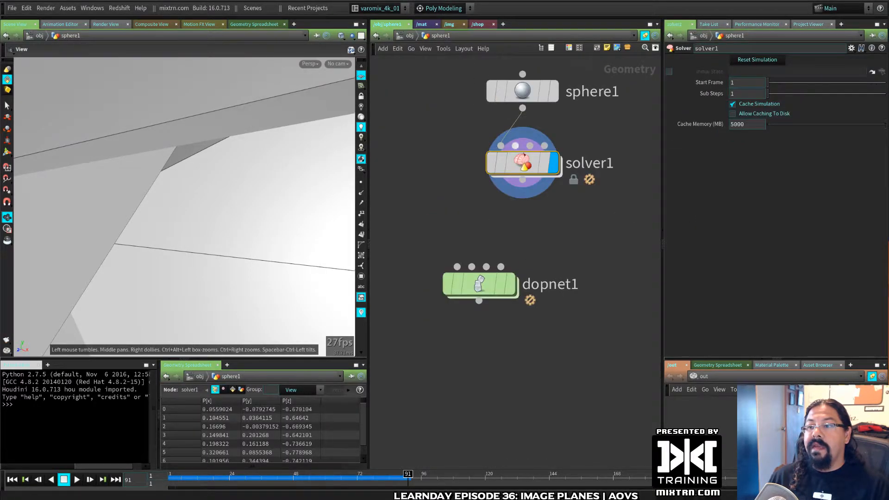
double_click(522, 157)
click(473, 37)
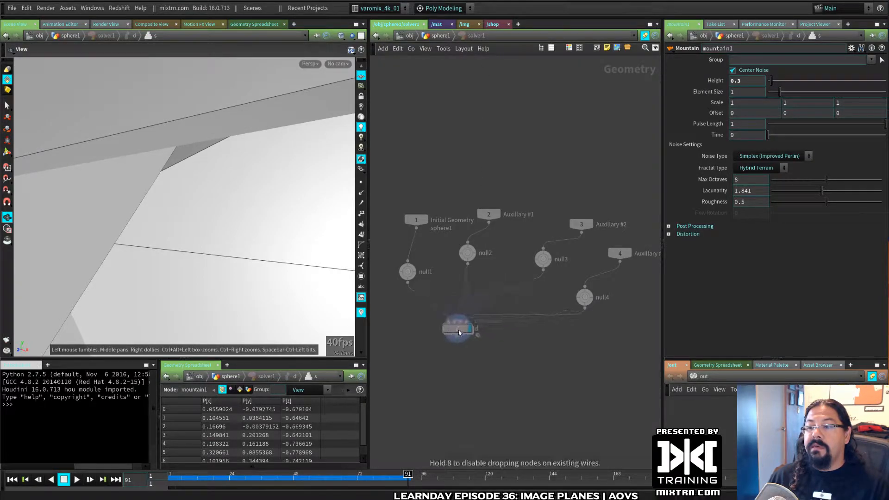
double_click(465, 311)
drag(586, 190, 459, 244)
drag(525, 312, 511, 313)
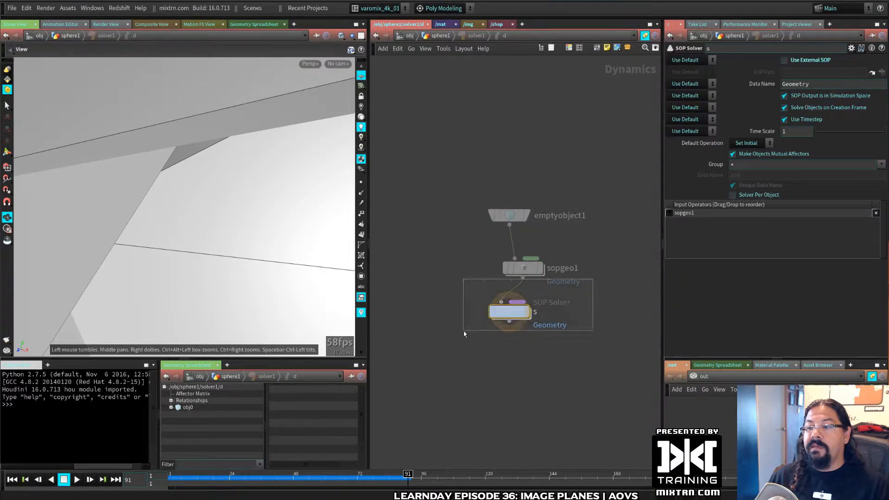
scroll(535, 332, up, 3)
mouse_move(493, 290)
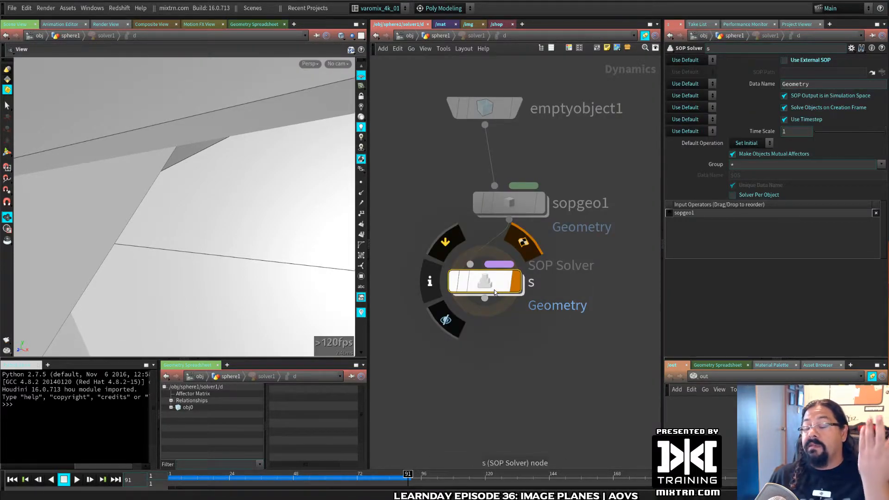
double_click(489, 285)
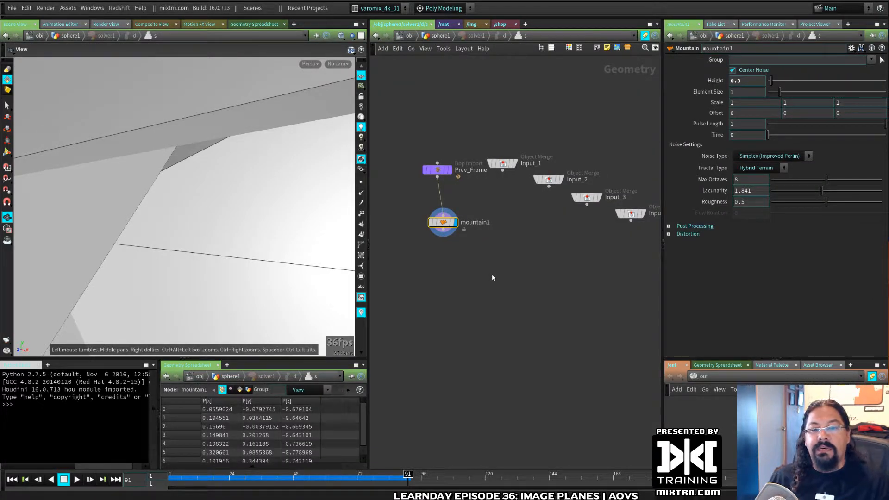
- Place the mountain node directly beneath Prev_Frame, and return to the object level to inspect the deformed sphere up close
drag(443, 222, 437, 202)
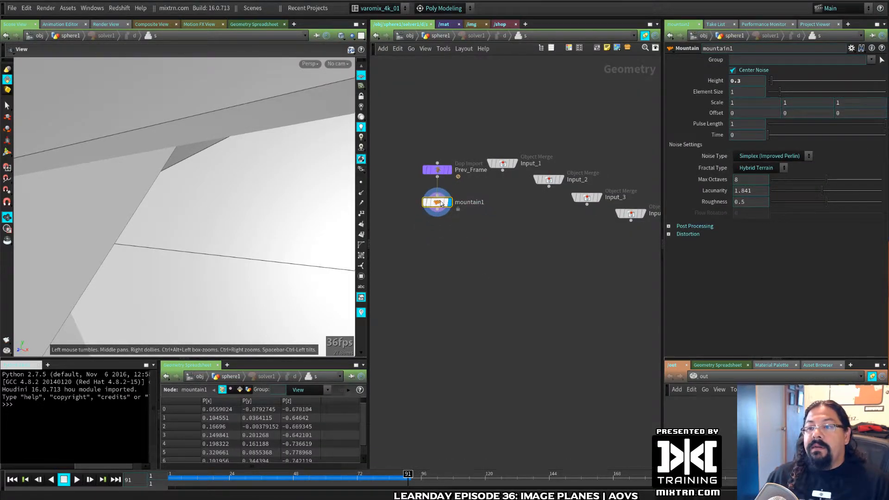
click(408, 35)
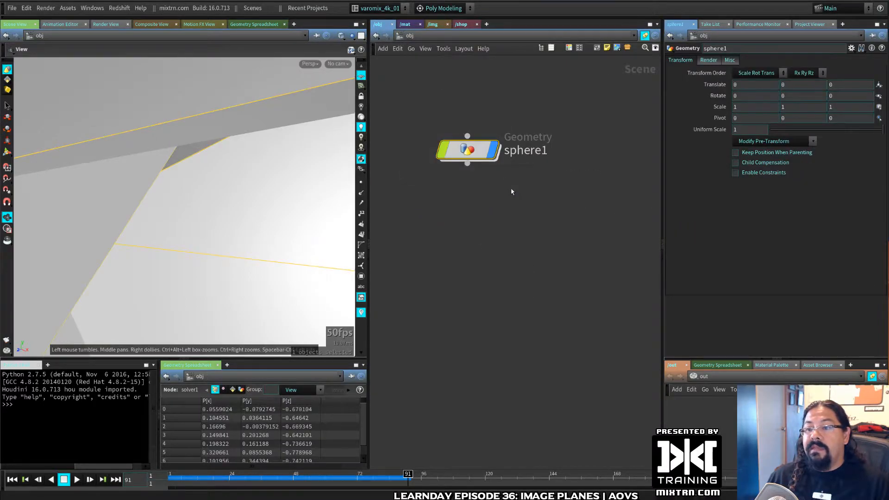
scroll(237, 254, down, 10)
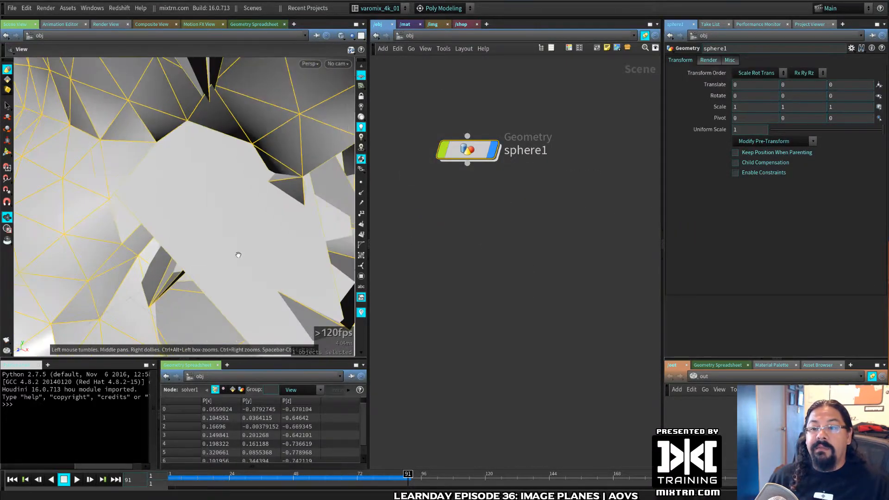
scroll(236, 254, down, 5)
scroll(171, 251, up, 15)
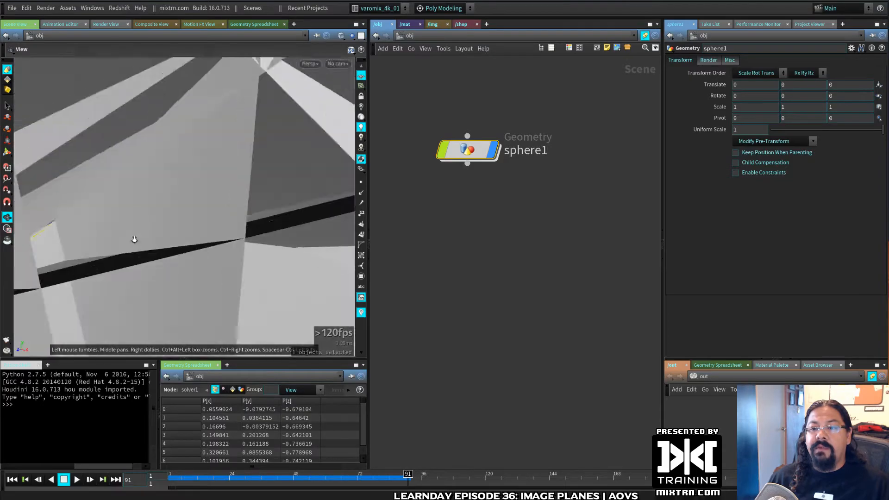
drag(171, 252, 151, 225)
drag(176, 215, 166, 240)
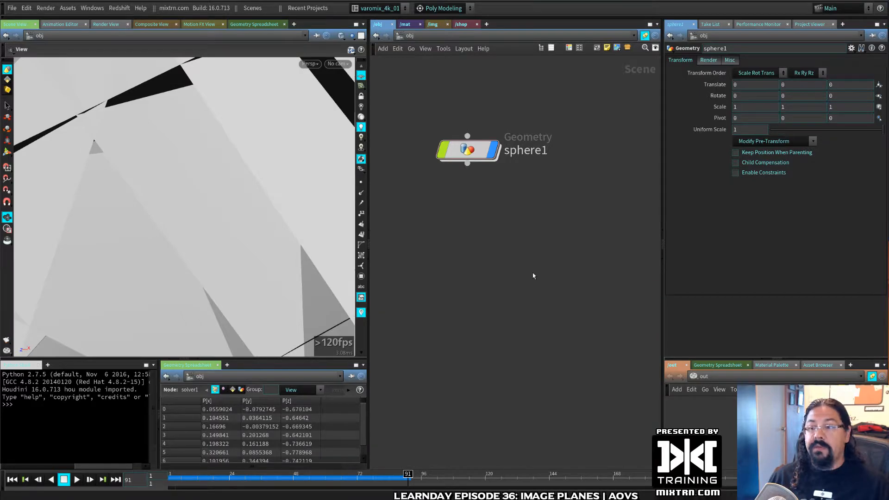
- Open houdini.env in Sublime Text, uncomment the HOUDINI_UISCALE=150 line under RECORDING, save the file and close the editor
key(super+e)
super+drag(860, 377, 888, 395)
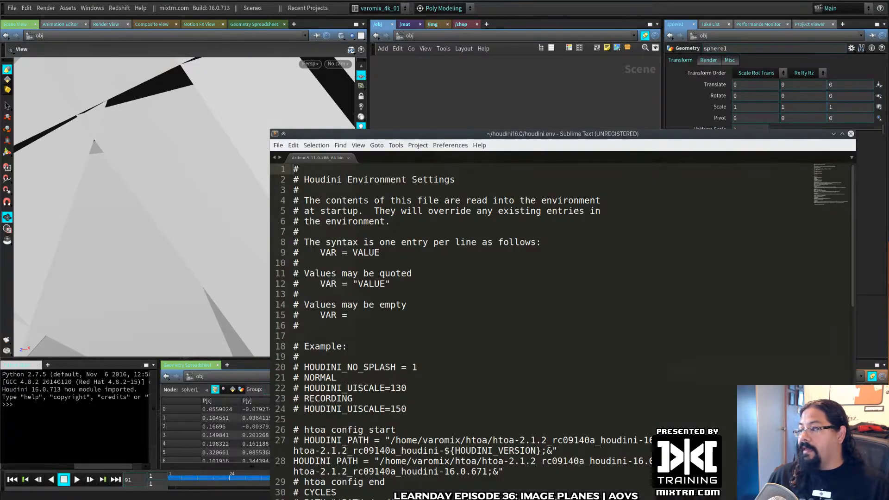
click(404, 389)
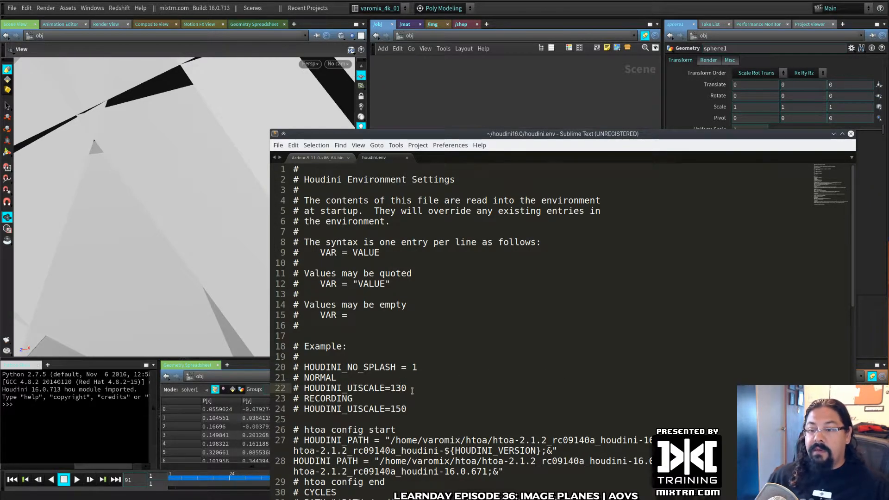
click(421, 406)
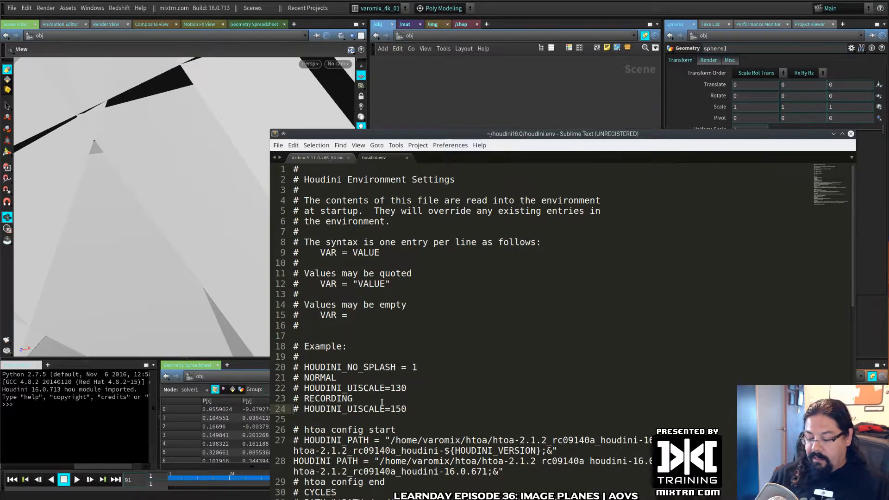
key(Home)
key(Delete)
key(Delete)
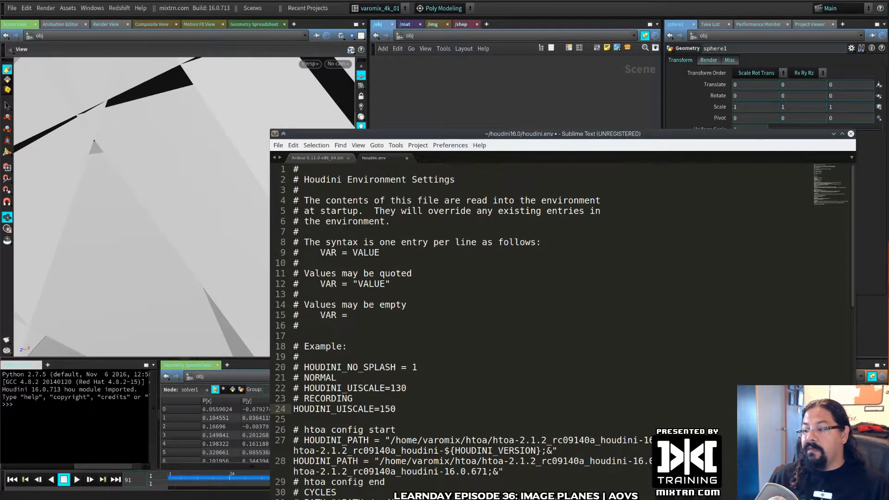
key(ctrl+s)
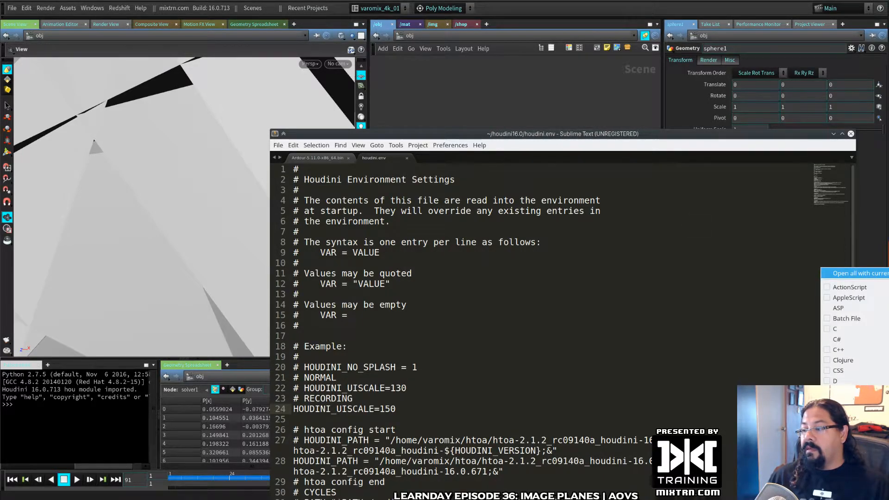
click(884, 491)
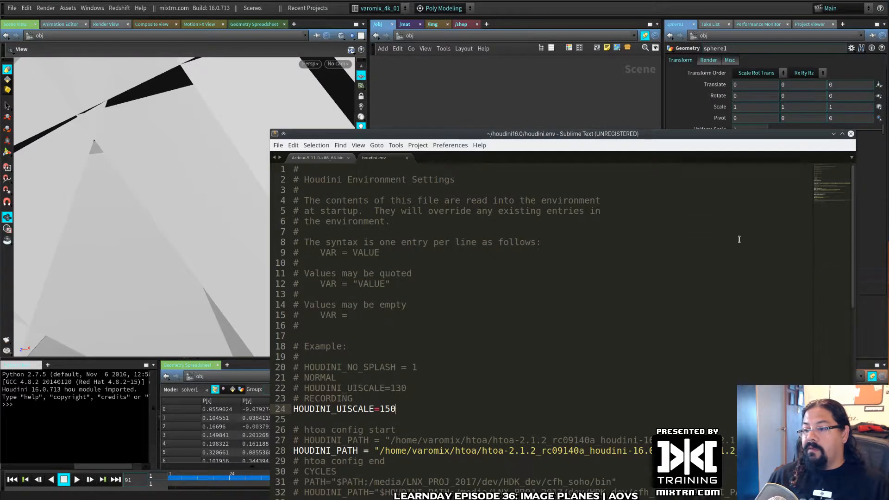
click(850, 134)
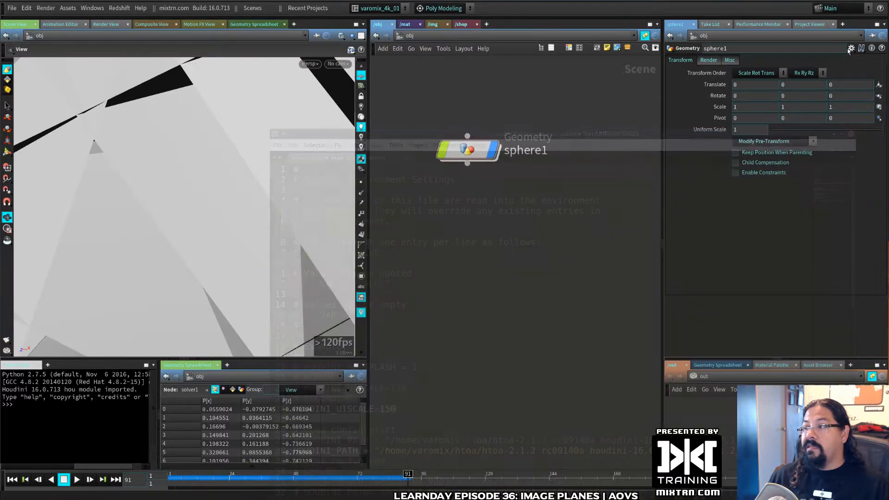
- Set the Global UI Size preference to Compact, accept it, and quit Houdini discarding the scene changes
click(26, 8)
mouse_move(115, 95)
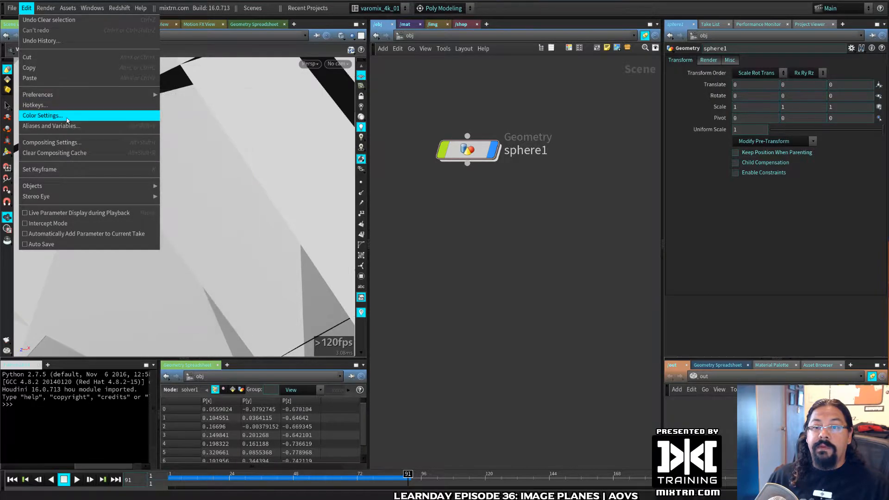
mouse_move(85, 96)
click(185, 96)
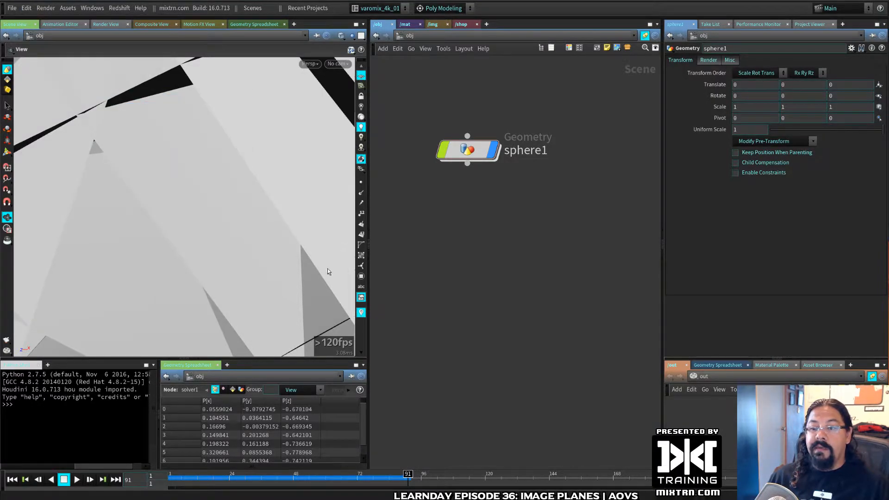
click(273, 244)
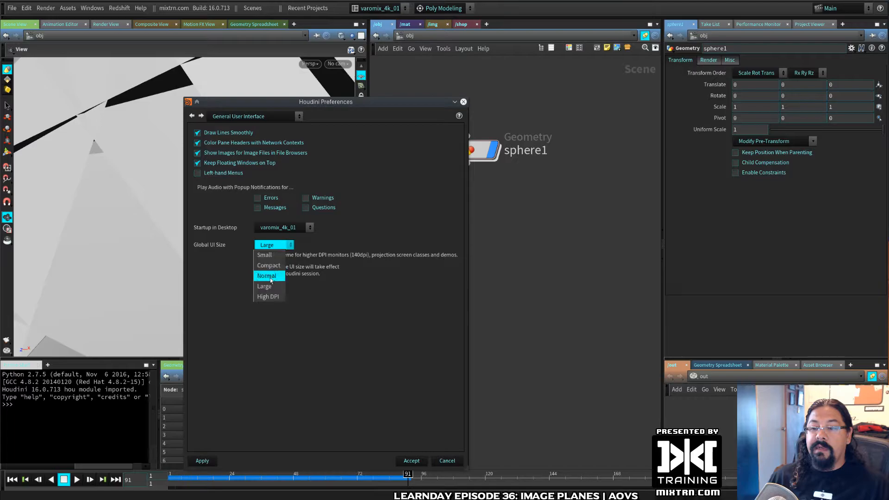
click(267, 267)
click(401, 464)
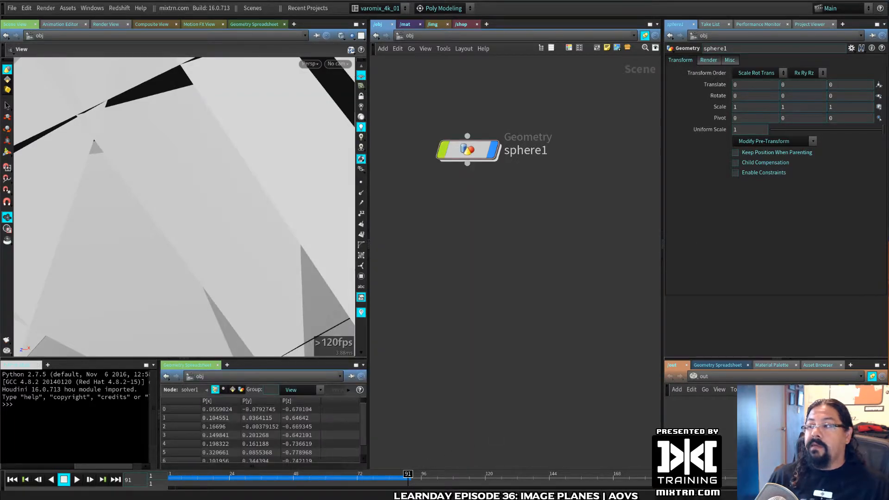
key(ctrl+q)
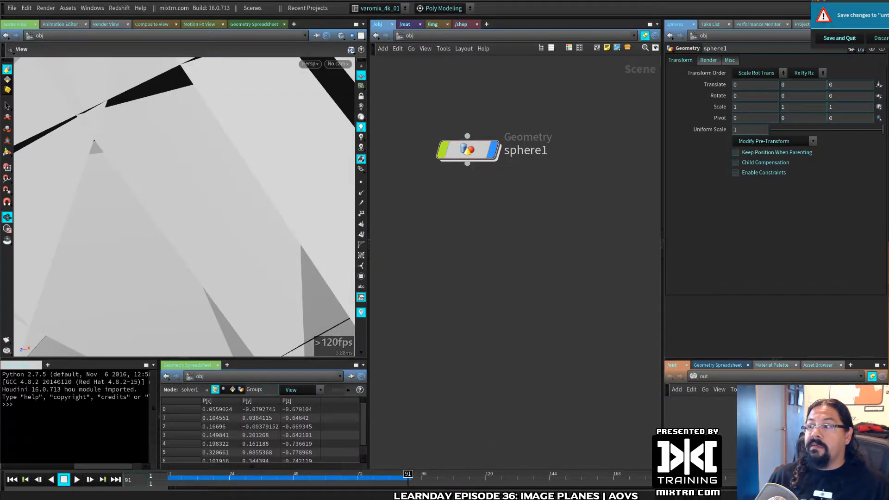
click(881, 38)
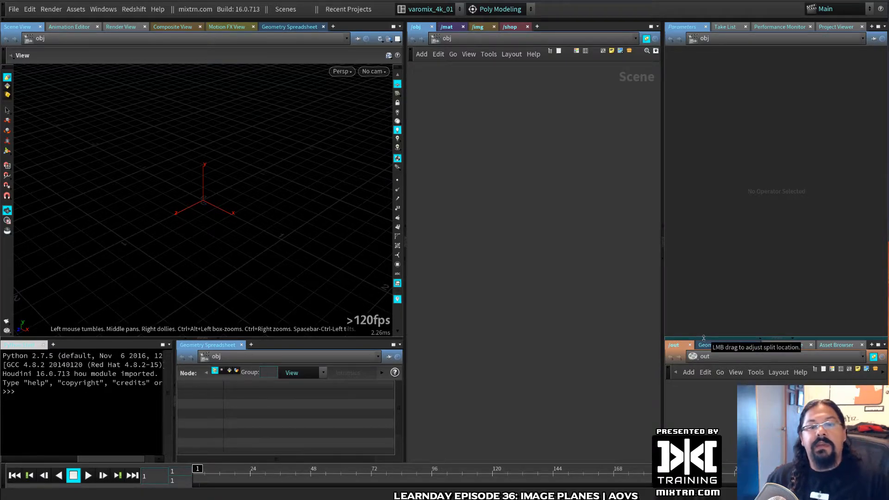
- Narrow the scene view and enlarge the Outputs network pane to make more room for the node networks
drag(404, 158, 320, 158)
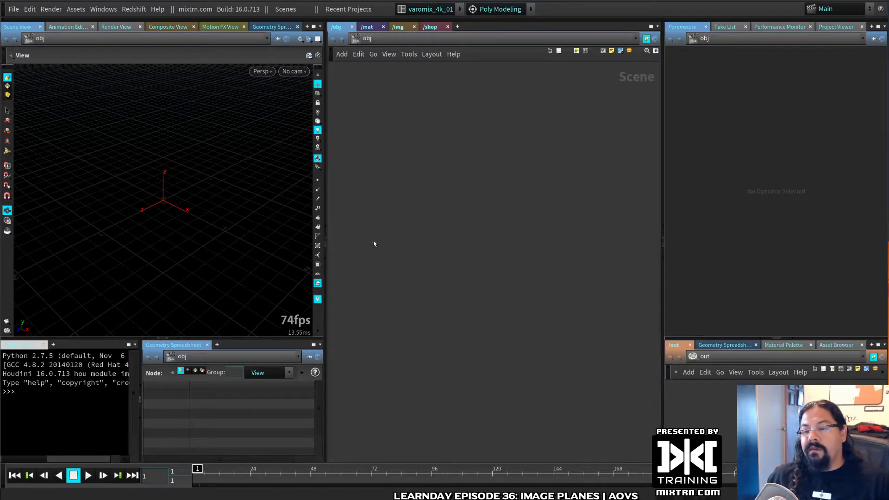
drag(326, 200, 332, 200)
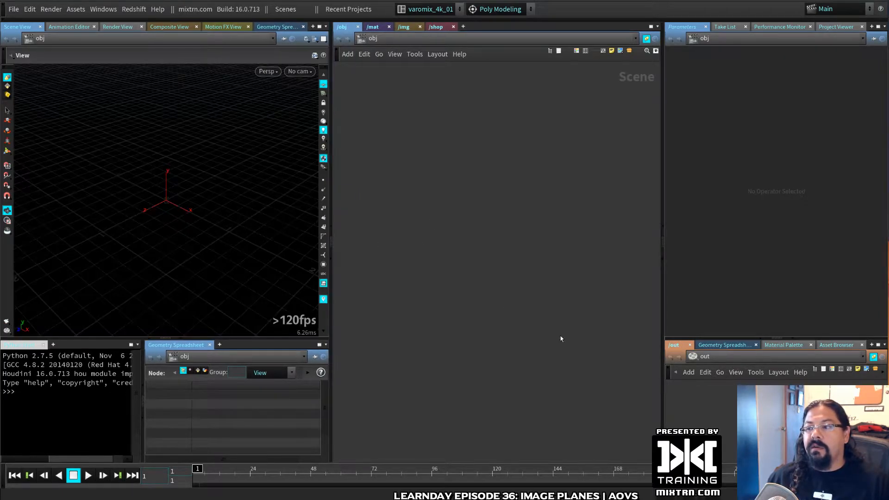
drag(702, 338, 701, 258)
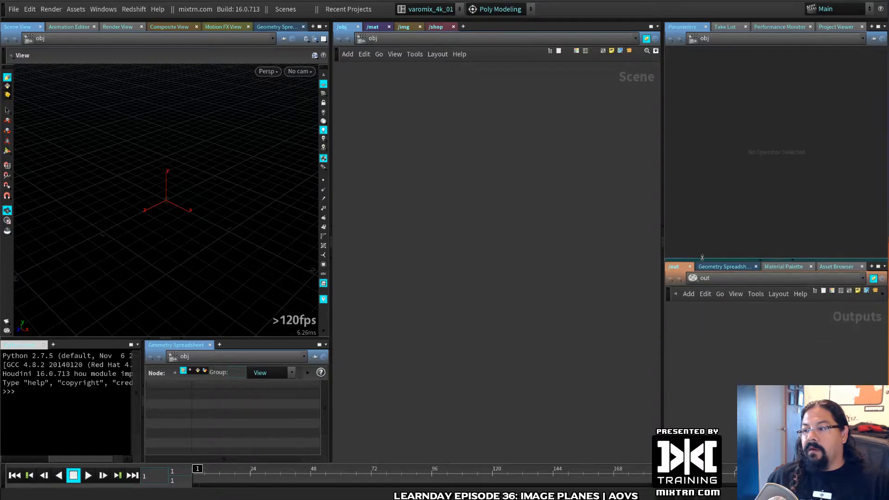
drag(662, 350, 651, 350)
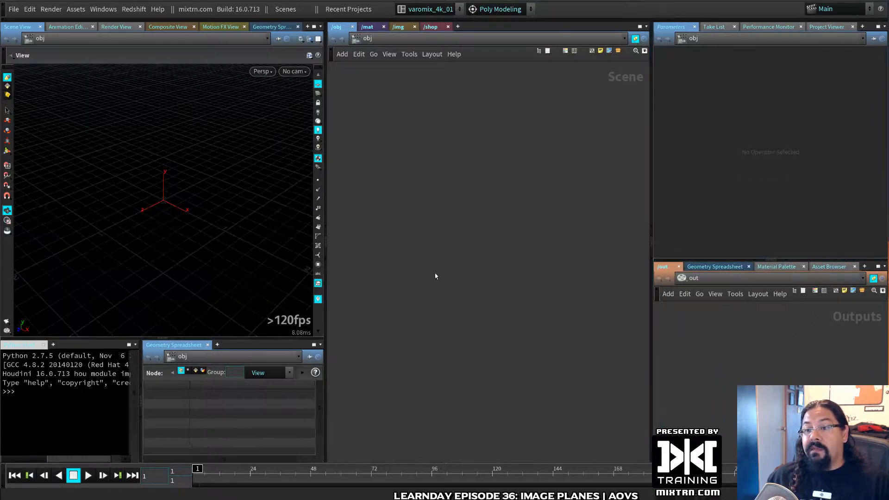
- Add a Mantra render node in the out network and position it in the visible area
key(Tab)
key(Tab)
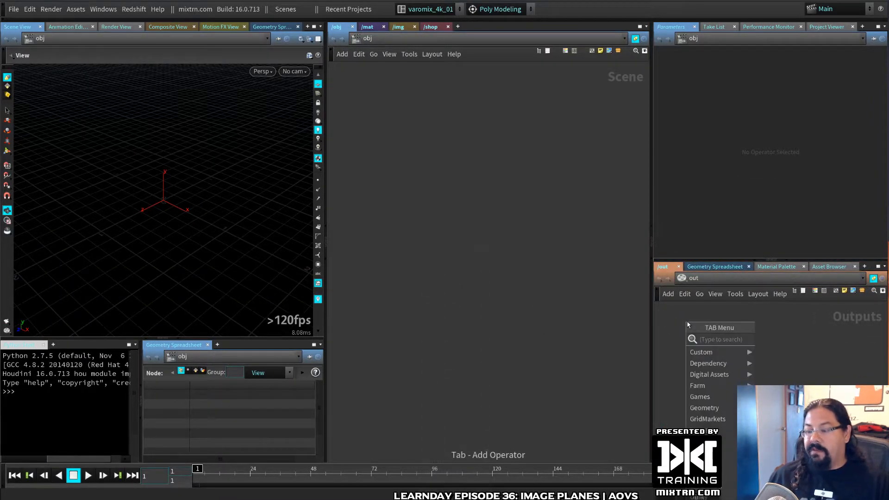
text(mant)
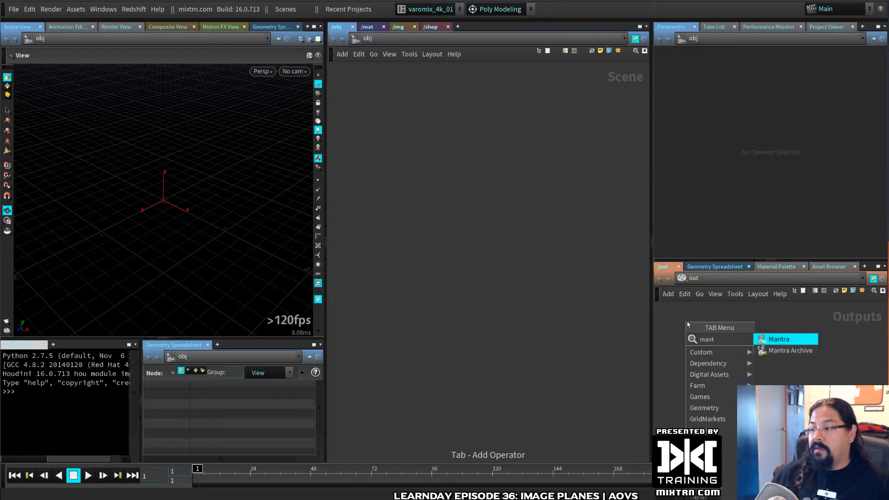
click(791, 343)
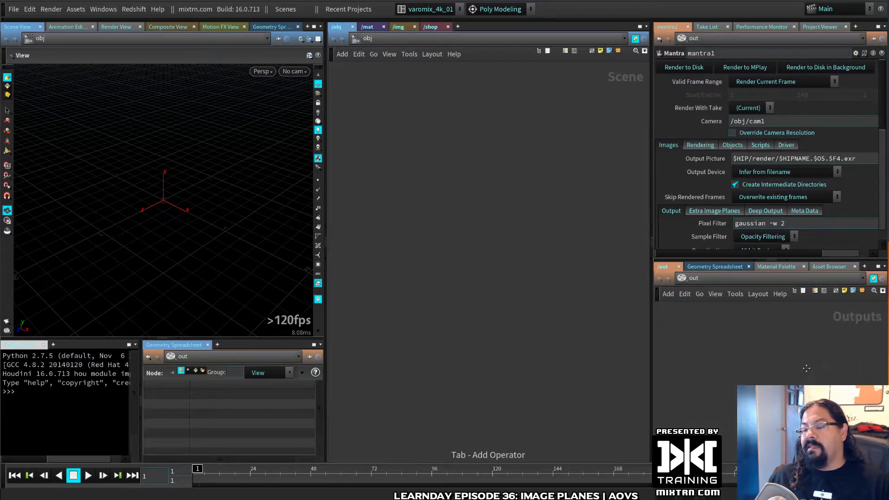
click(731, 345)
drag(731, 345, 757, 371)
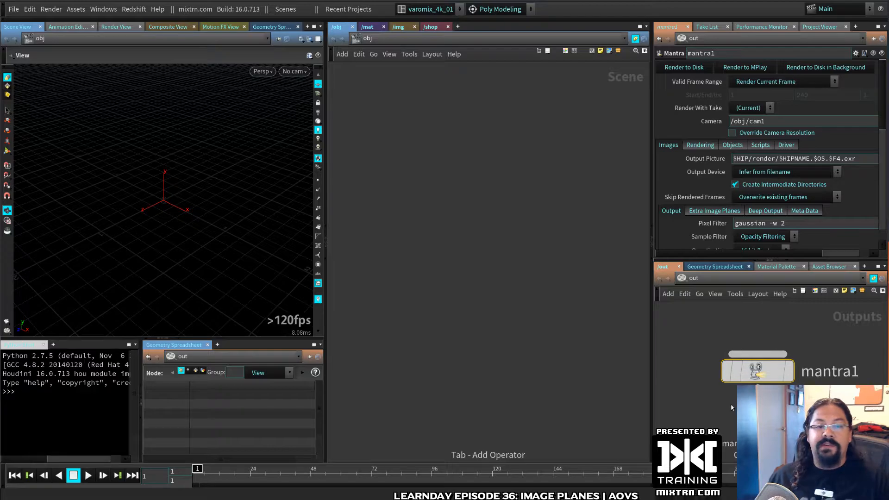
- Enlarge the Mantra node's parameter area in width and height, and display its Extra Image Planes settings
drag(651, 373, 490, 373)
middle_drag(591, 400, 528, 395)
drag(608, 366, 623, 380)
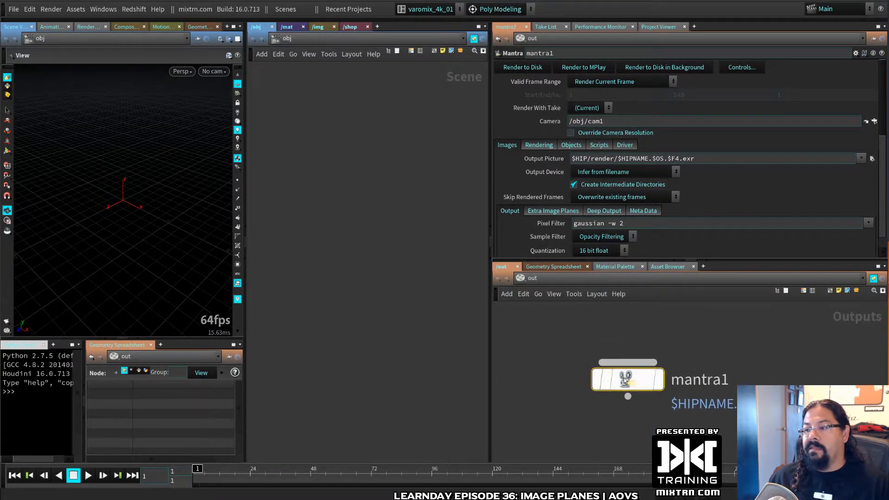
mouse_move(624, 380)
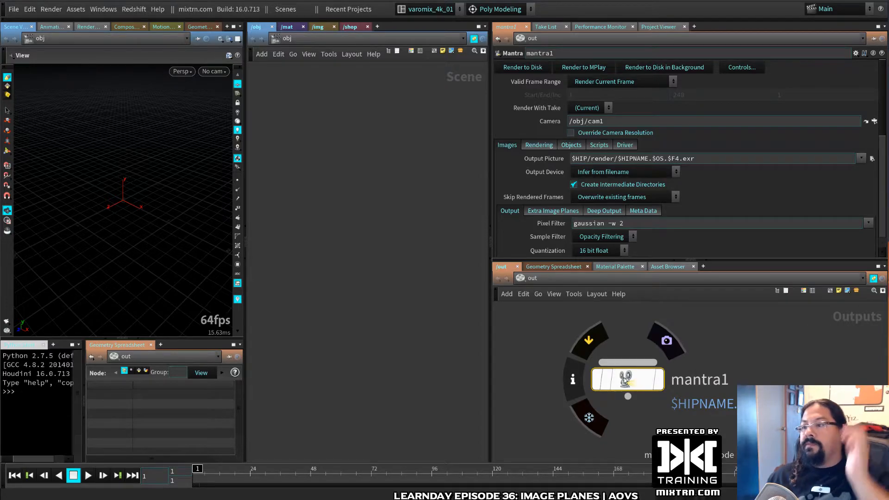
drag(746, 260, 735, 332)
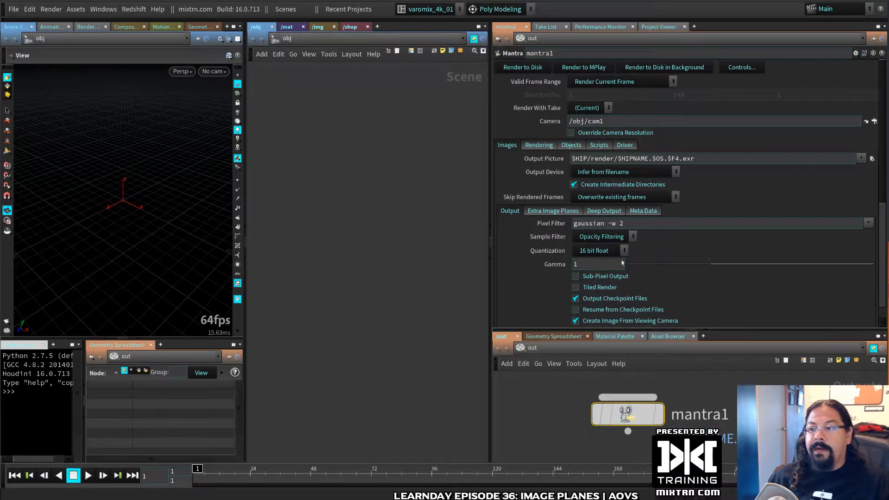
click(545, 212)
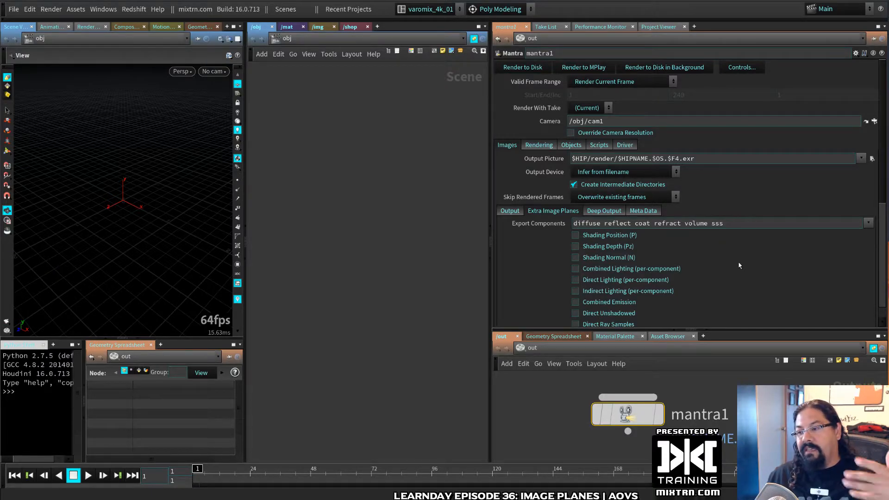
- Enable the Mantra image planes Shading Position, Depth and Normal, Combined, Direct and Indirect Lighting, and Combined Emission
scroll(739, 265, down, 3)
scroll(652, 180, up, 1)
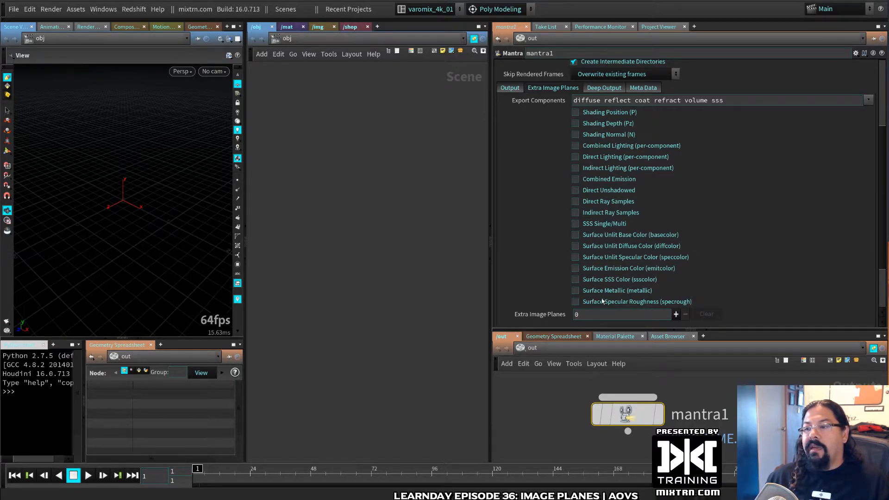
click(610, 116)
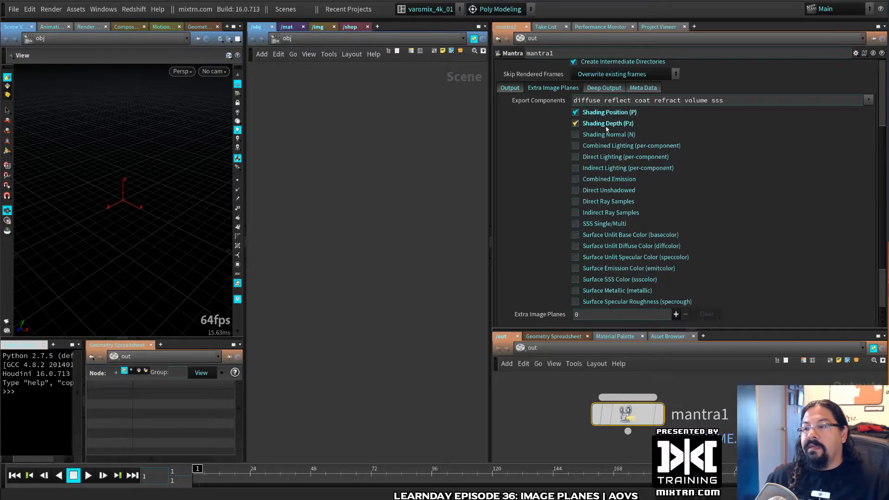
click(603, 136)
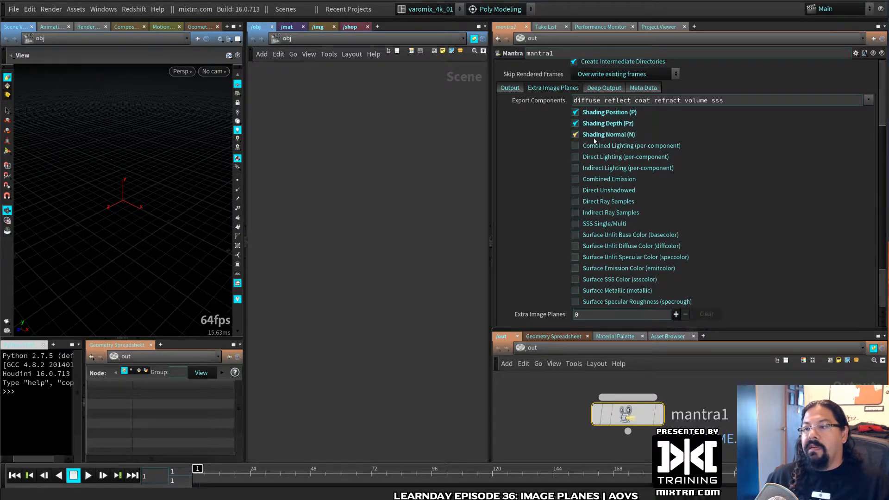
click(600, 147)
click(624, 158)
click(622, 168)
click(592, 180)
- Disable all the enabled image planes again, from Combined Emission back to Shading Position
click(592, 179)
click(598, 169)
click(599, 157)
click(602, 146)
click(604, 135)
click(608, 123)
click(610, 113)
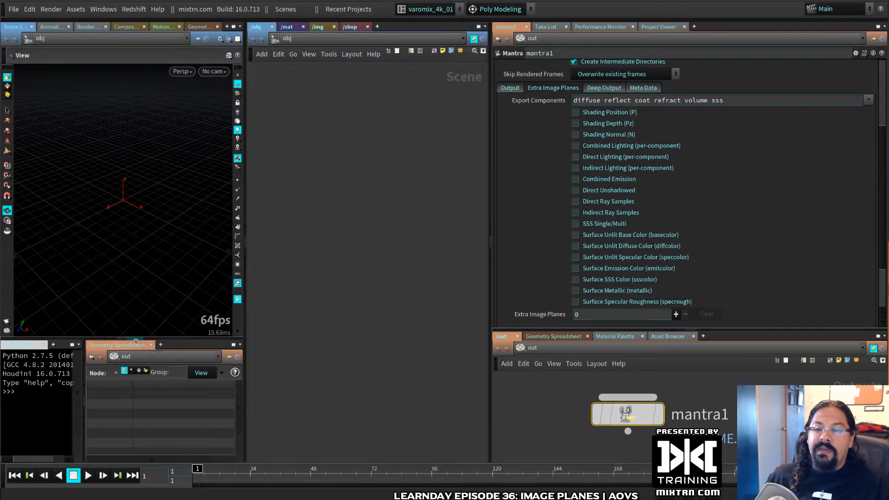
- Collapse the Python shell and Geometry Spreadsheet below the scene view and slightly narrow the Mantra parameter area
drag(226, 338, 227, 403)
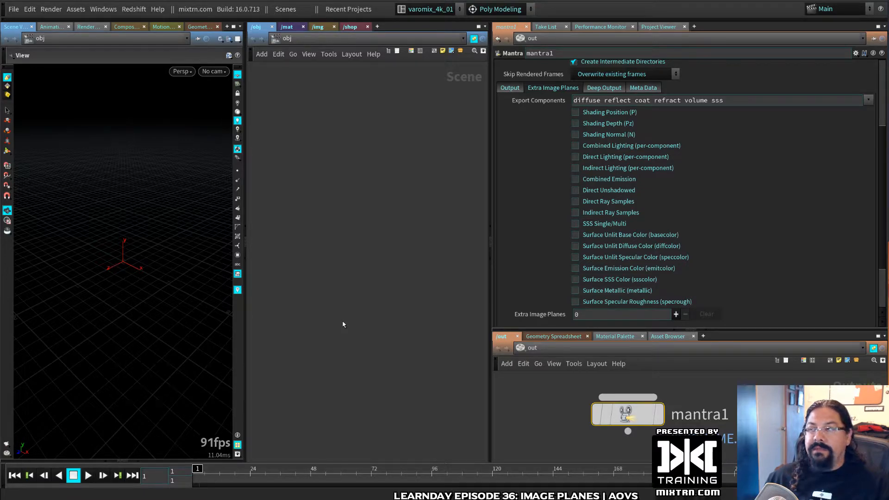
drag(490, 179, 504, 179)
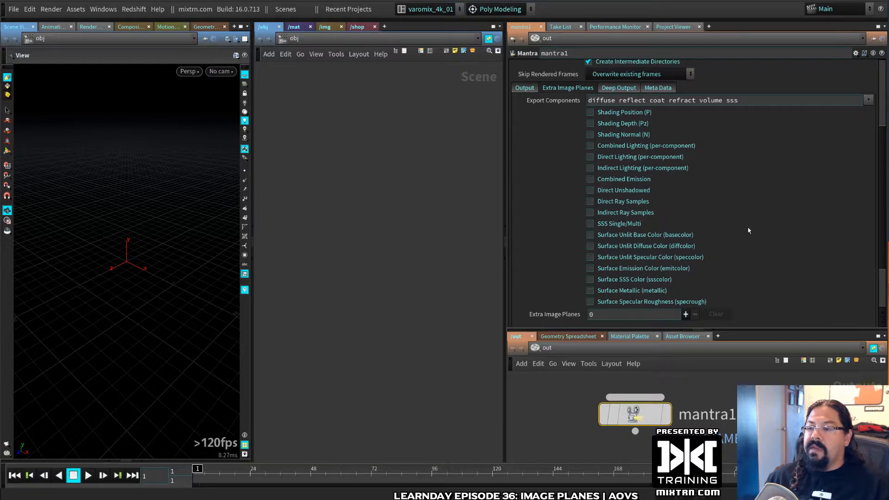
- Add one extra image plane to the Mantra node and check its VEX Variable presets
scroll(748, 230, down, 3)
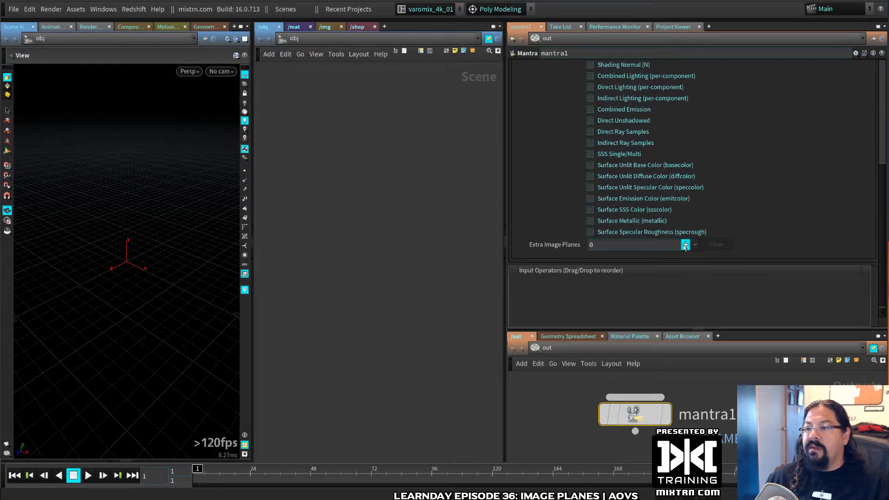
click(684, 244)
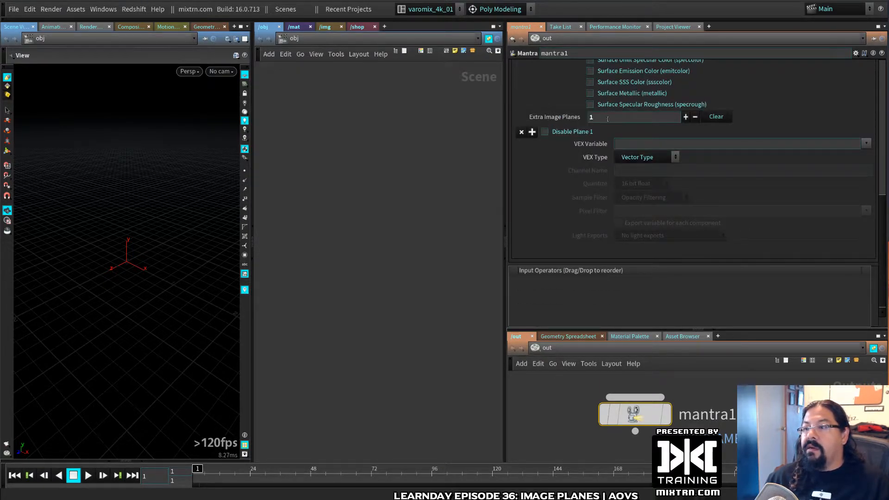
click(865, 144)
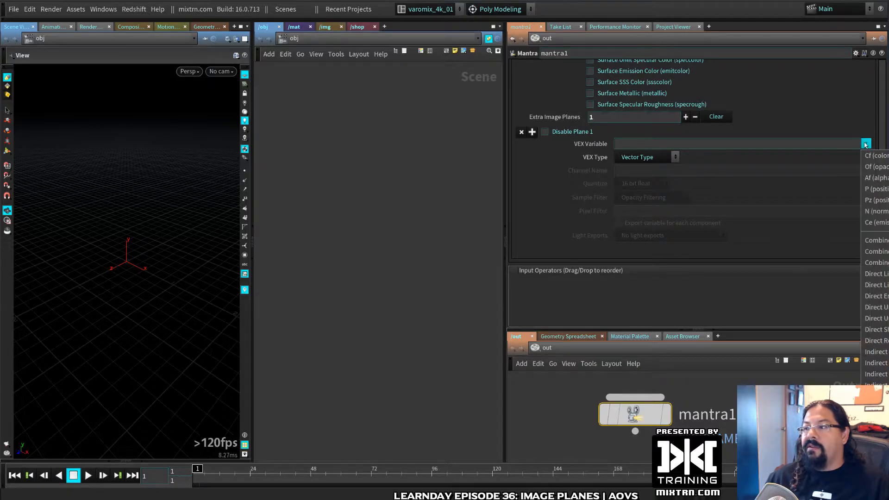
click(768, 297)
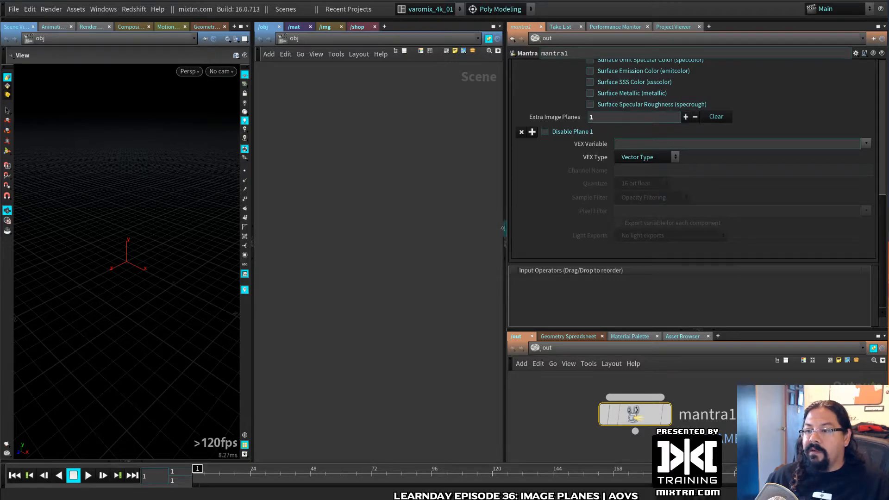
- Swap the two halves of the pane layout and narrow the Mantra parameter area, keeping Extra Image Planes in sight
click(505, 244)
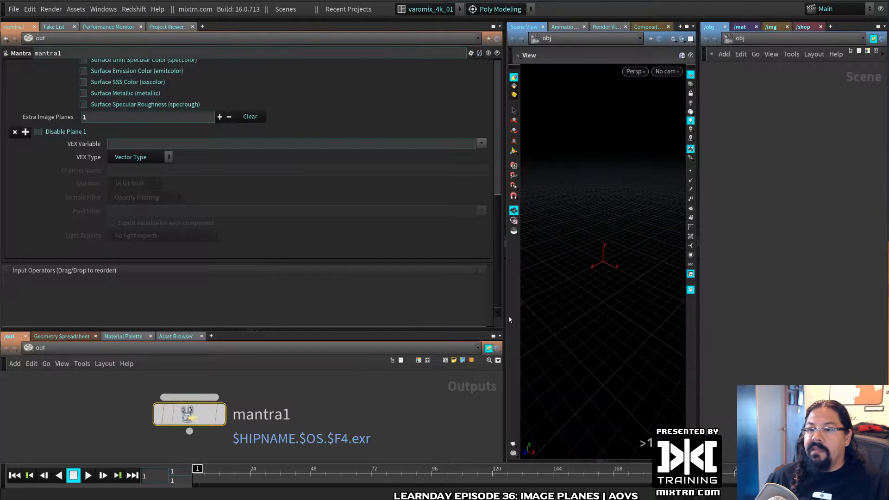
drag(504, 208, 389, 209)
scroll(287, 219, up, 5)
scroll(287, 219, down, 8)
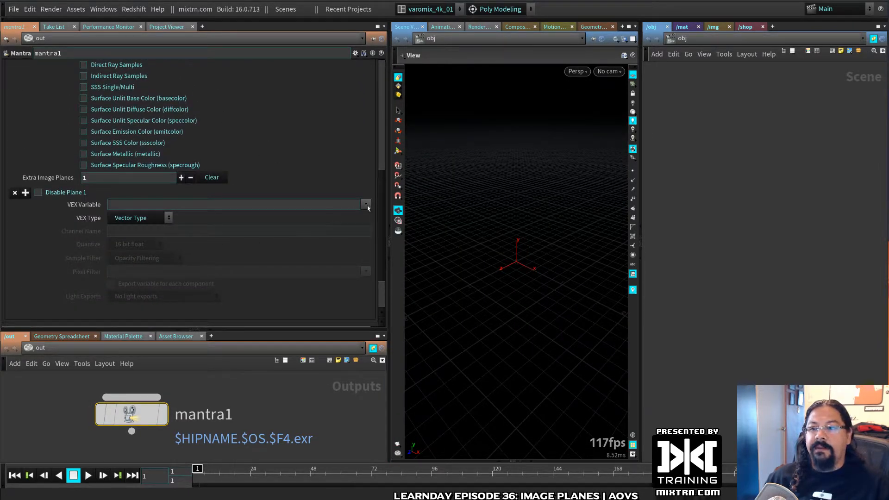
- Examine the VEX Variable presets available for the extra image plane, from color and lighting components to surface properties
click(365, 205)
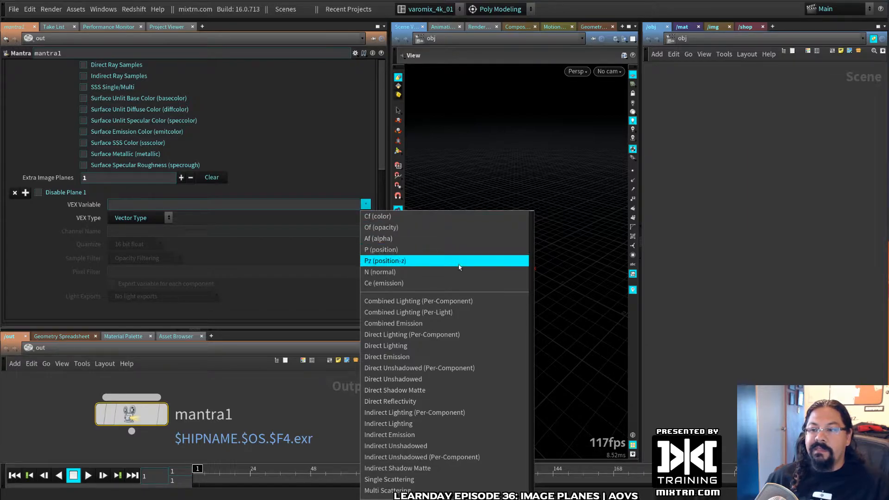
scroll(459, 332, down, 5)
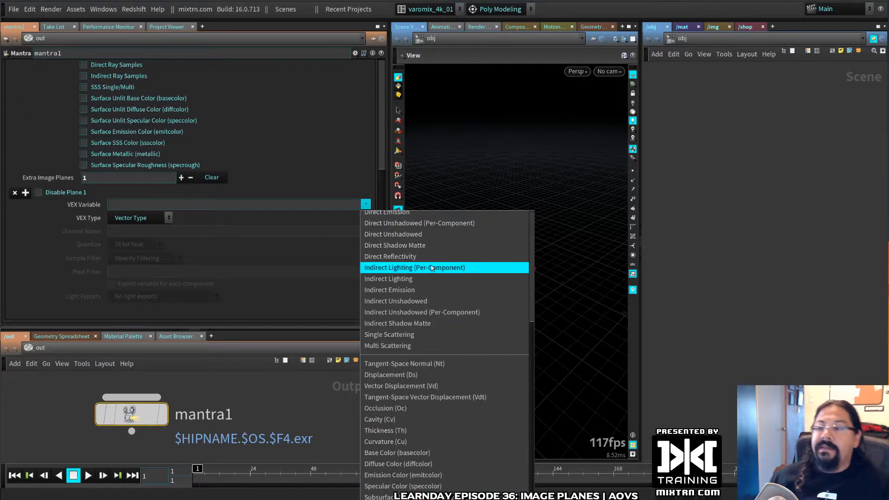
scroll(452, 268, up, 5)
scroll(453, 304, down, 5)
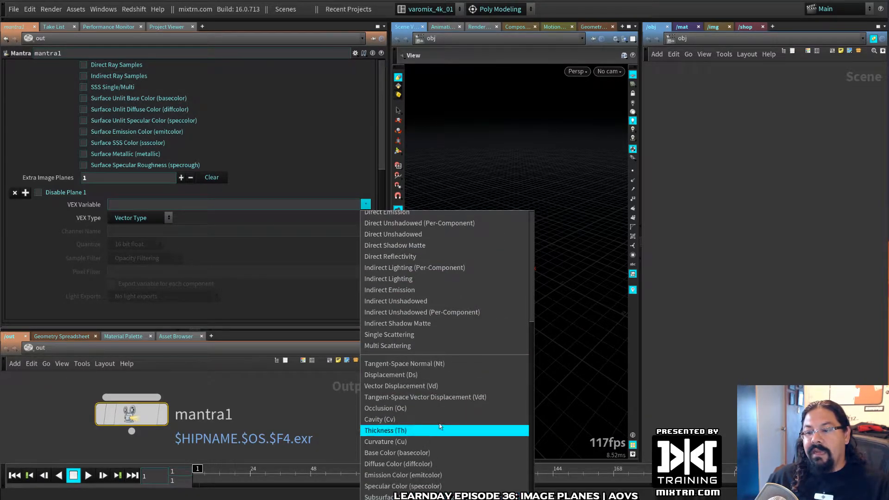
scroll(426, 355, up, 1)
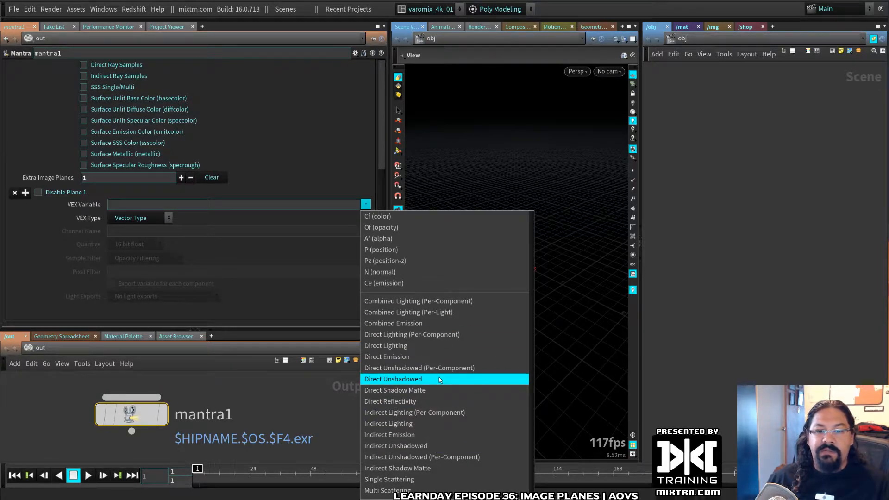
click(778, 268)
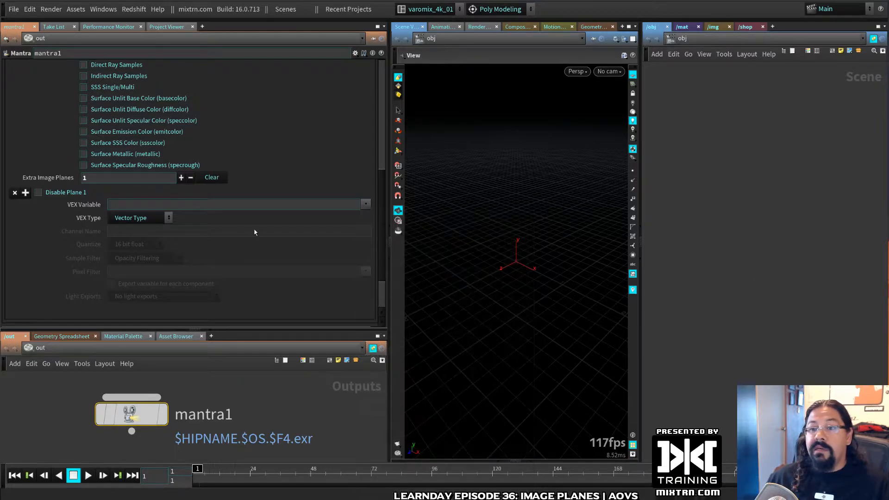
- Swap the pane halves back and widen the scene view and object network area
click(389, 242)
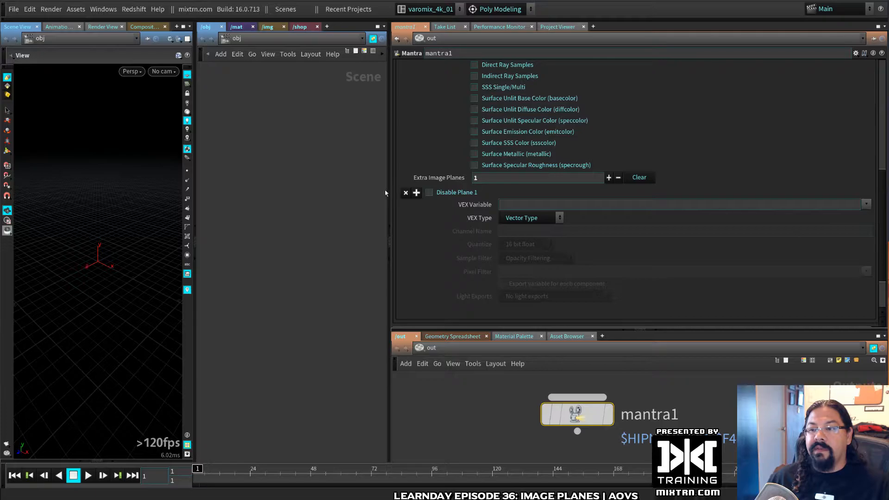
drag(389, 193, 530, 206)
- Add a Roberto test geometry object to the scene network and frame it closely in the scene view
key(Tab)
text(ro)
key(Return)
click(388, 207)
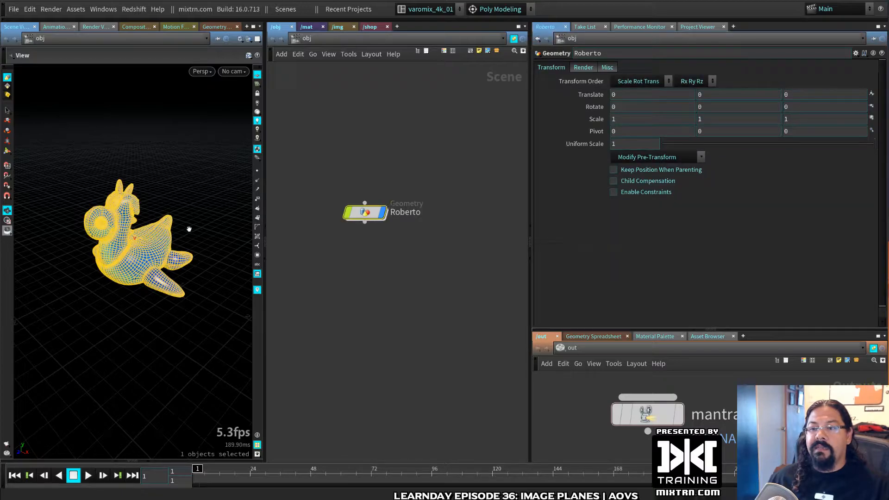
drag(207, 224, 123, 255)
mouse_move(123, 254)
right_down()
mouse_move(155, 272)
mouse_move(122, 259)
right_up()
drag(122, 259, 141, 273)
mouse_move(141, 273)
right_down()
mouse_move(165, 281)
mouse_move(143, 280)
right_up()
drag(366, 212, 411, 197)
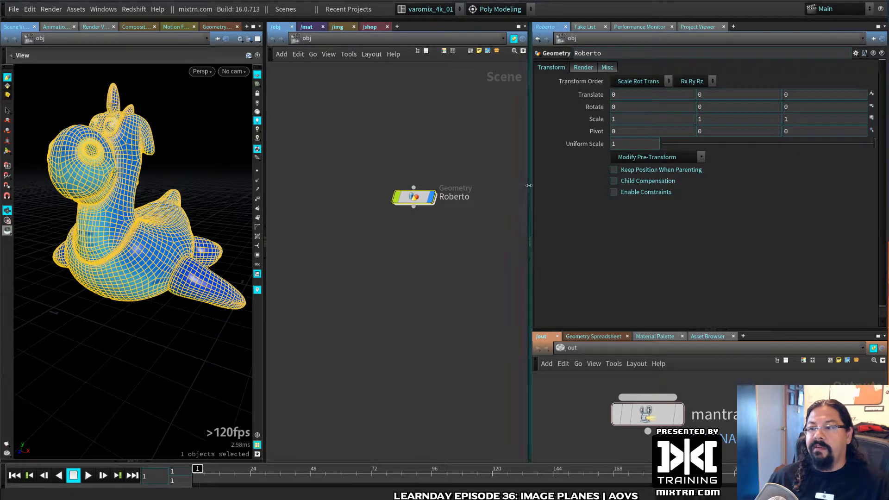
- Create a camera from the current view, adjust its framing around the whole toy, and arrange the camera and Roberto nodes
drag(529, 196, 545, 196)
click(260, 71)
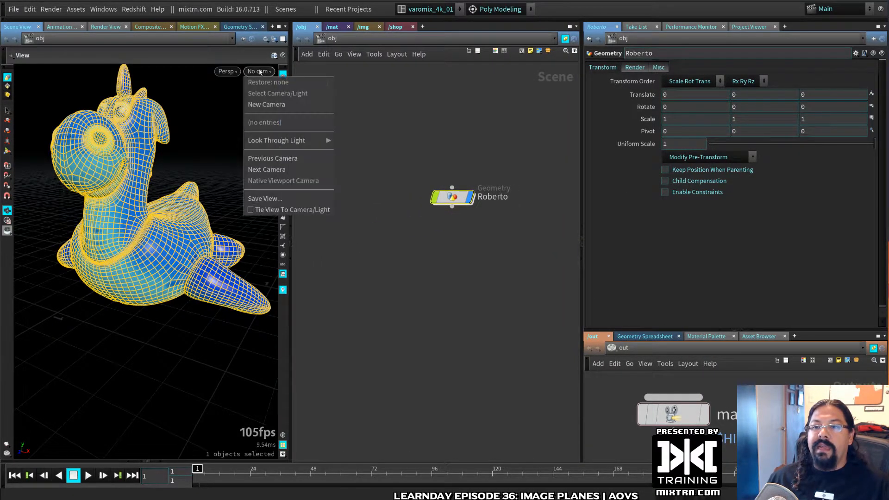
click(270, 108)
click(282, 93)
right_drag(244, 201, 194, 232)
middle_drag(194, 232, 199, 261)
mouse_move(199, 260)
mouse_down()
mouse_move(210, 264)
mouse_move(191, 257)
mouse_up()
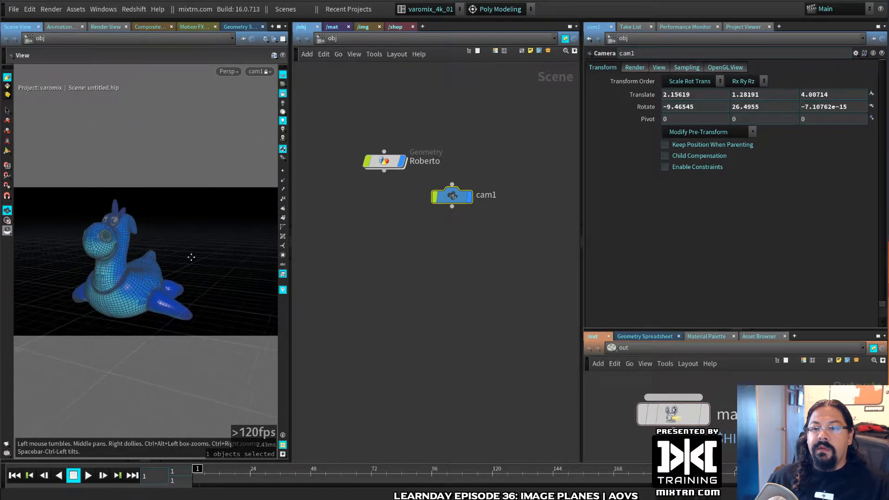
middle_drag(192, 257, 189, 257)
drag(451, 196, 503, 169)
drag(393, 161, 432, 218)
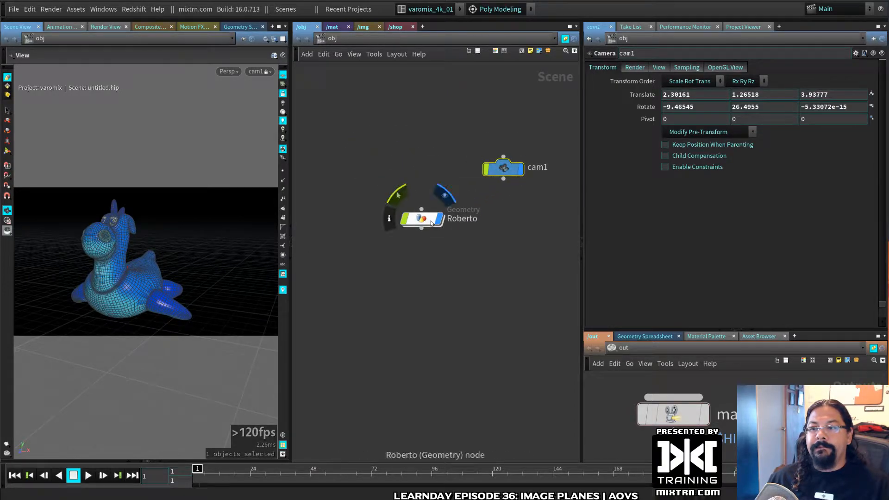
- Add a grid object to the scene as a ground plane and place its node below Roberto
key(Tab)
text(grid)
key(Return)
click(392, 311)
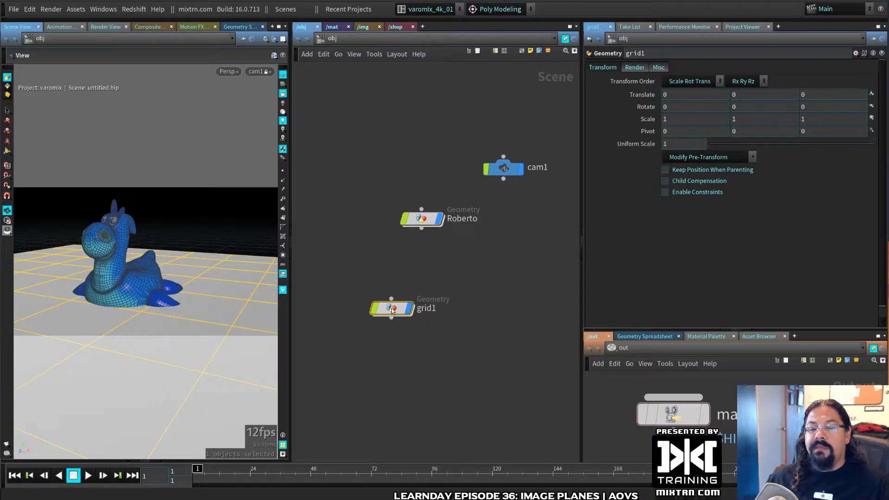
drag(391, 311, 417, 260)
- Raise the Roberto object by setting its Y translation to 0.3 so it sits on the ground grid
click(420, 218)
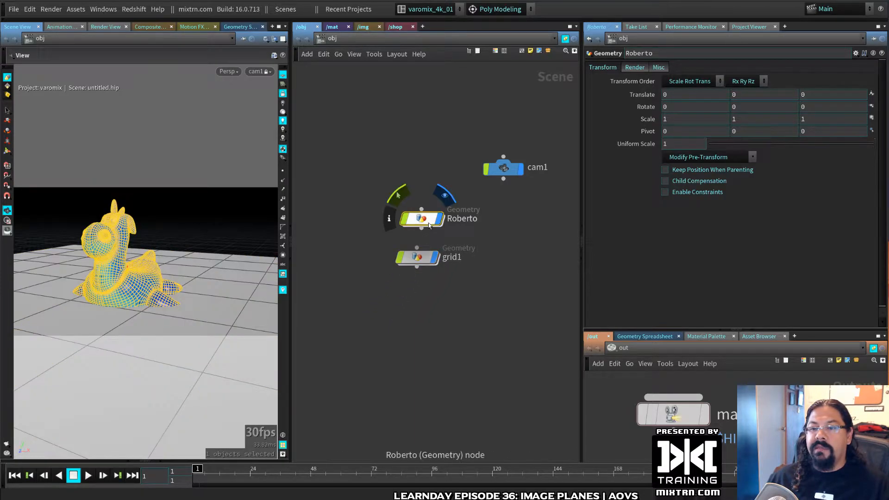
middle_drag(749, 95, 774, 100)
middle_drag(127, 237, 130, 263)
- Enlarge the ground grid's size inside the grid1 object and return to the object level
click(417, 258)
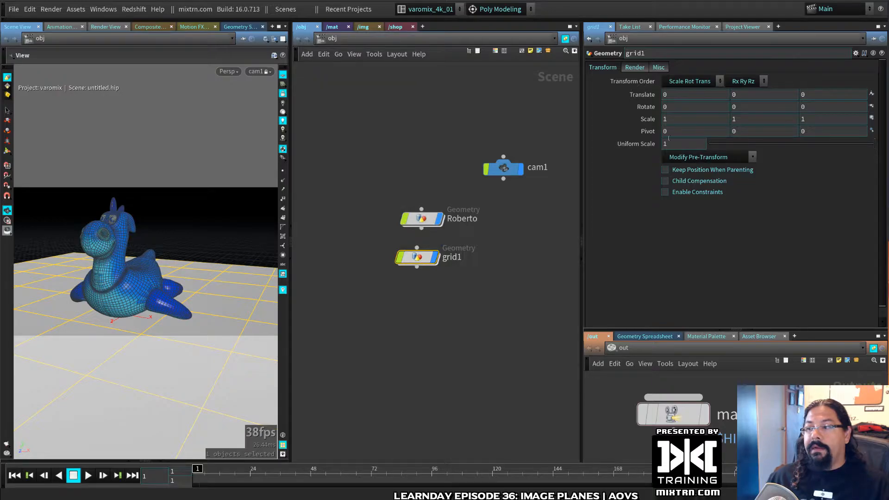
double_click(436, 255)
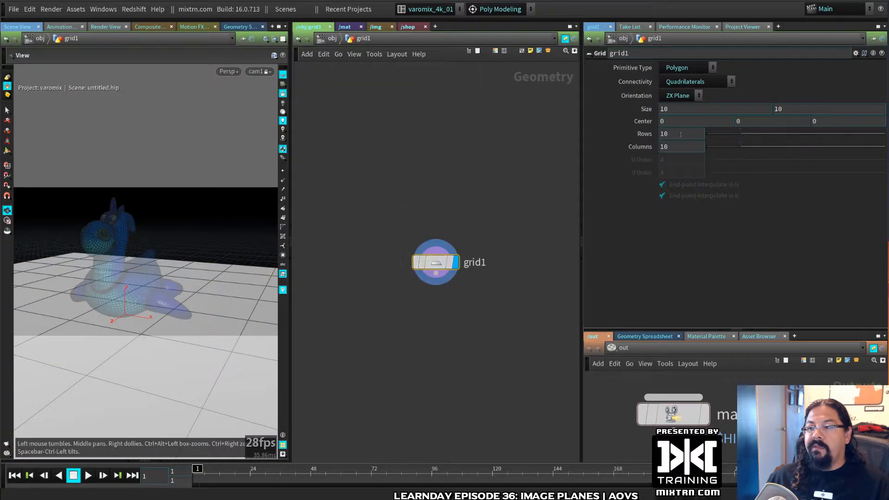
middle_drag(641, 111, 676, 109)
key(u)
double_click(422, 218)
drag(435, 262, 385, 192)
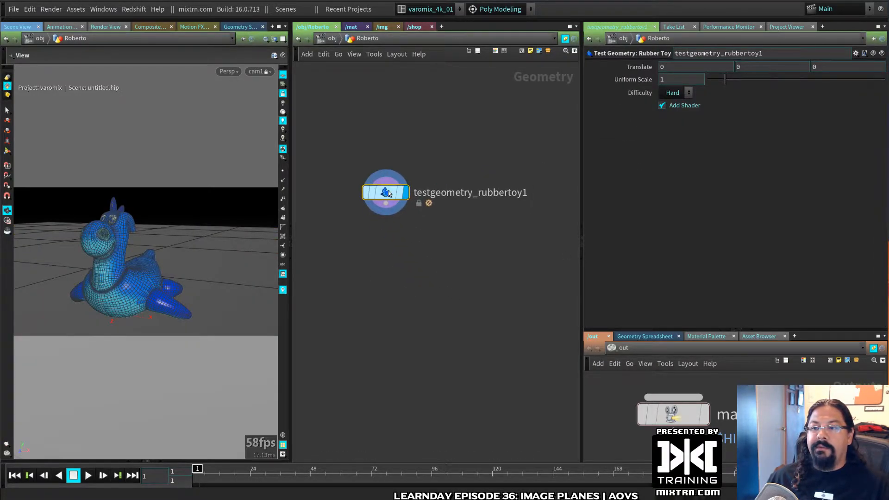
key(Tab)
text(cop)
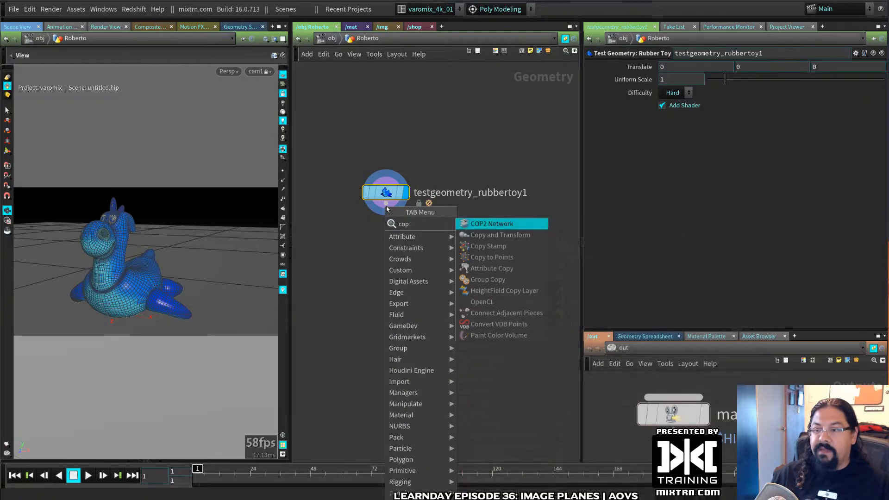
key(Escape)
key(u)
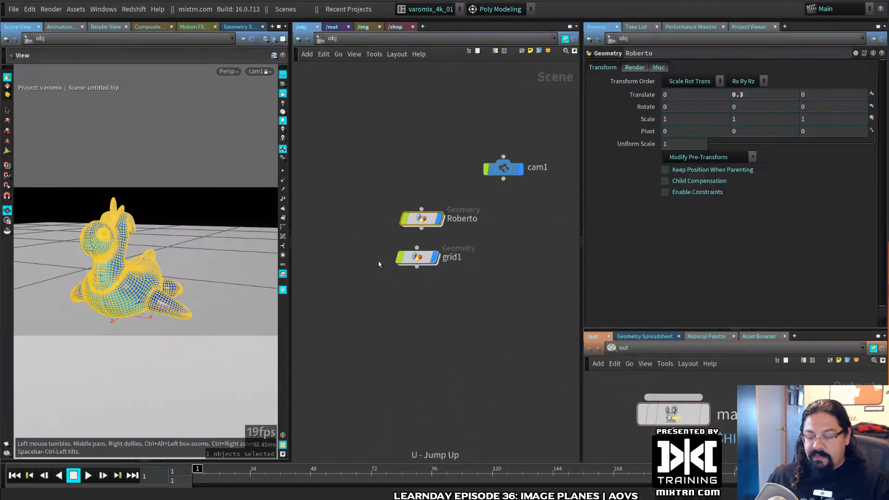
- Add a torus object to the scene network below the grid node
key(Tab)
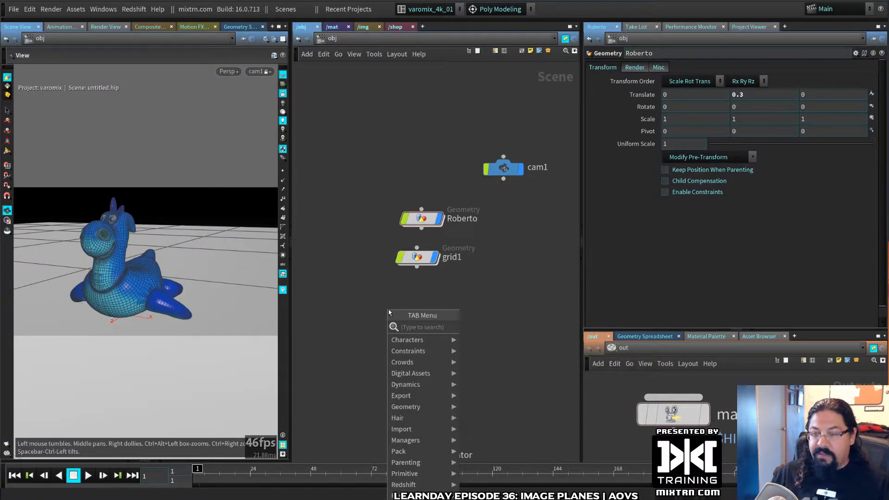
text(toru)
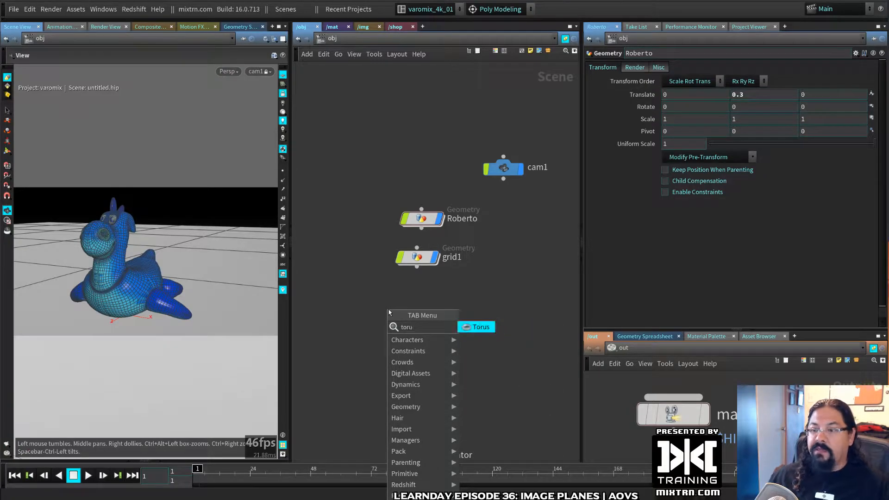
key(Return)
click(399, 309)
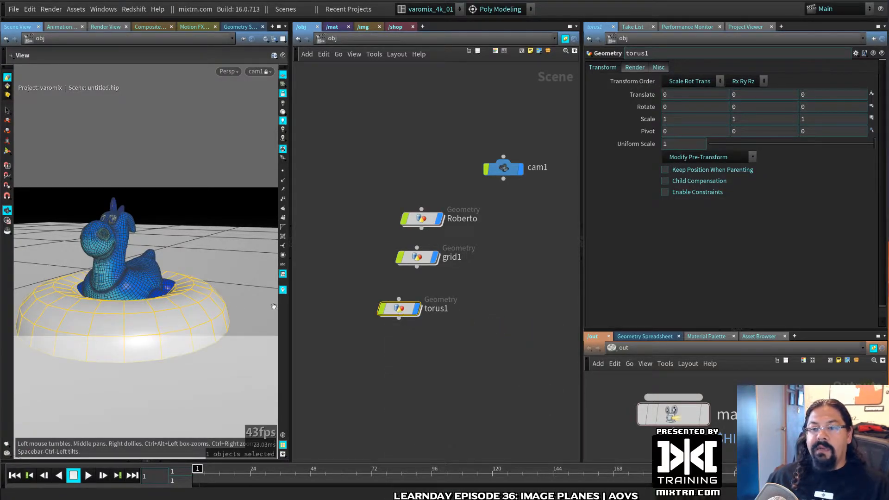
- Move the torus behind the toy to about (-4.07, 0.86, -5.14), rotate it about (37.7, -24, -21.6), and align its node below grid1
click(7, 120)
drag(152, 347, 53, 261)
key(r)
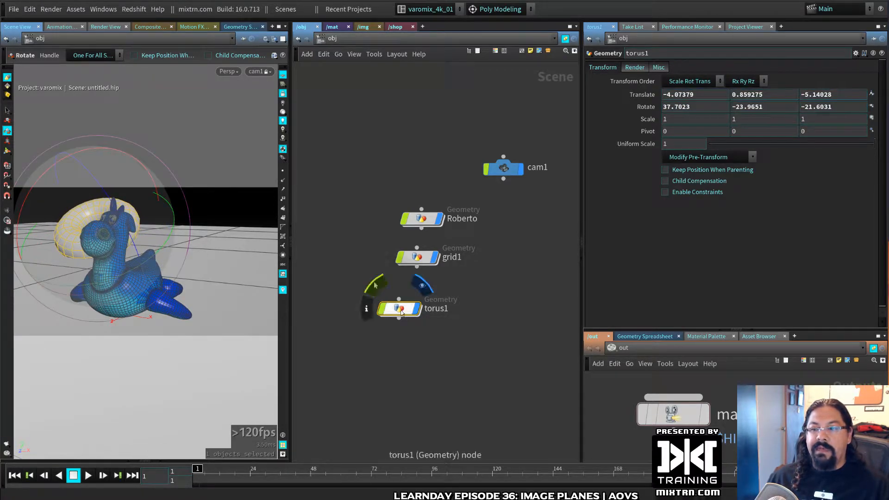
drag(399, 298, 418, 285)
click(416, 257)
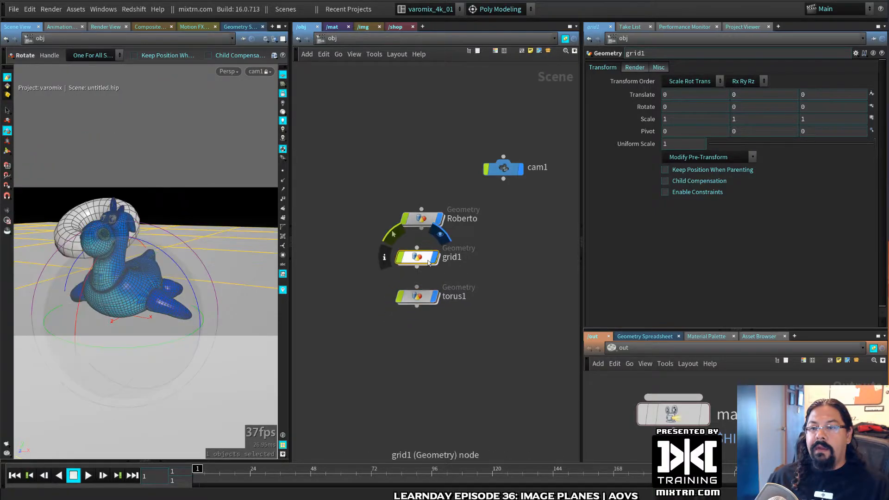
- Rename the grid1 object as floor and the torus1 object as donut
double_click(446, 260)
text(floor)
key(Return)
double_click(460, 296)
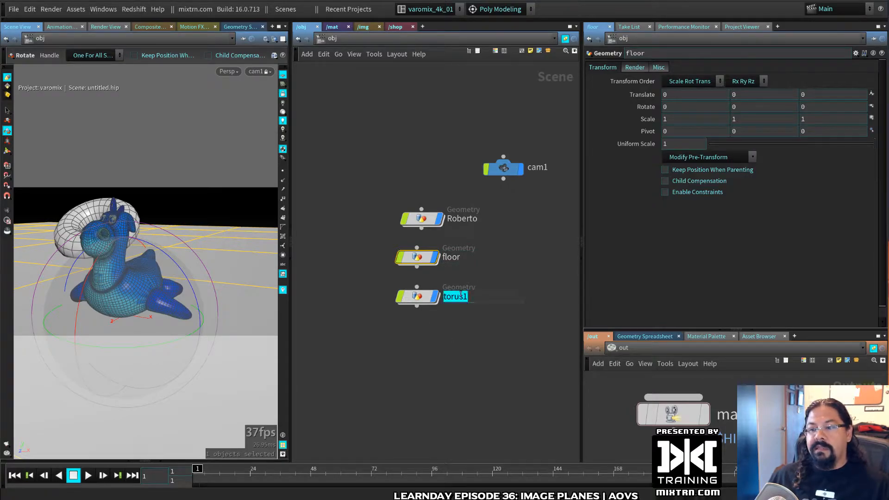
text(donut)
key(Return)
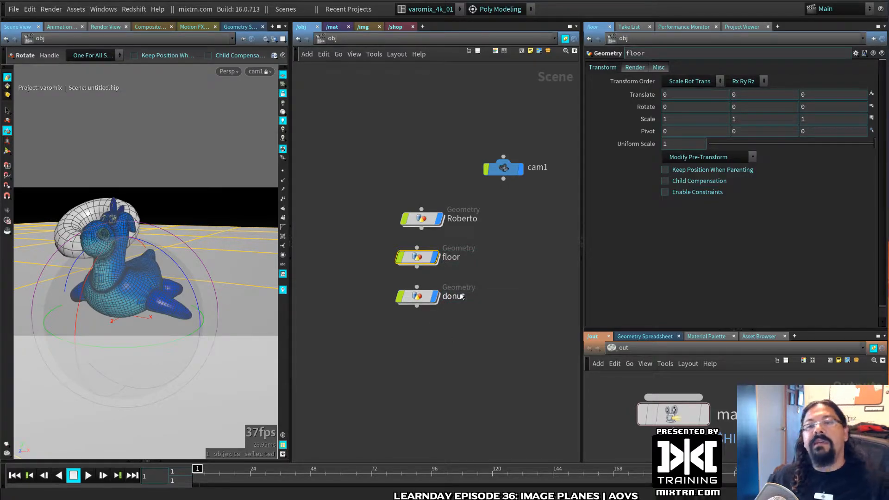
- Move the donut away from the toy's head, to a translation of about (-1.19, 1.05, -6.61)
click(453, 357)
click(416, 301)
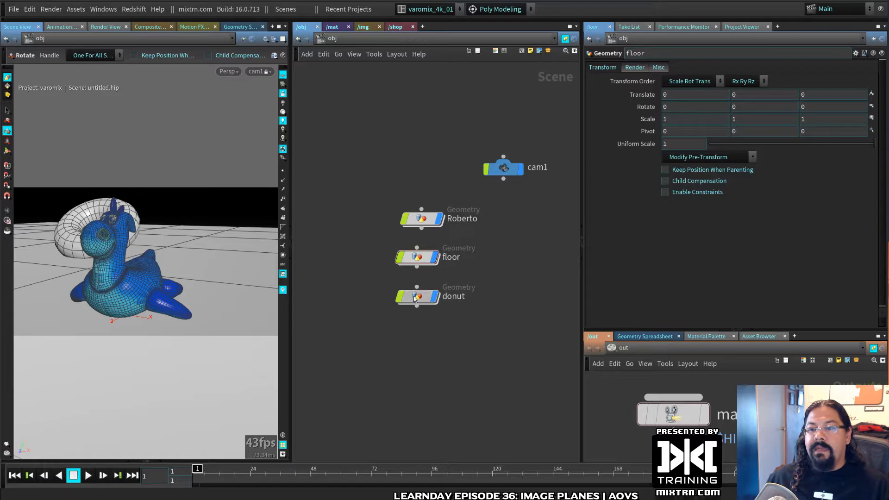
key(t)
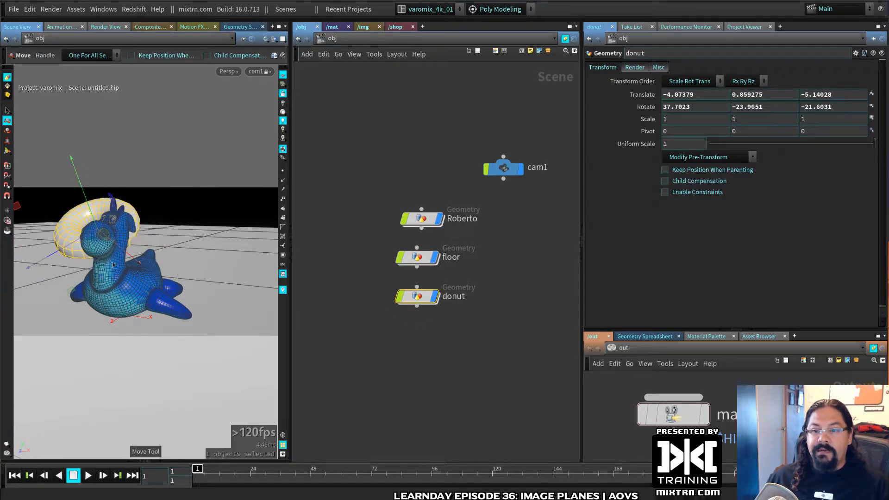
key(m)
drag(99, 230, 190, 219)
click(377, 359)
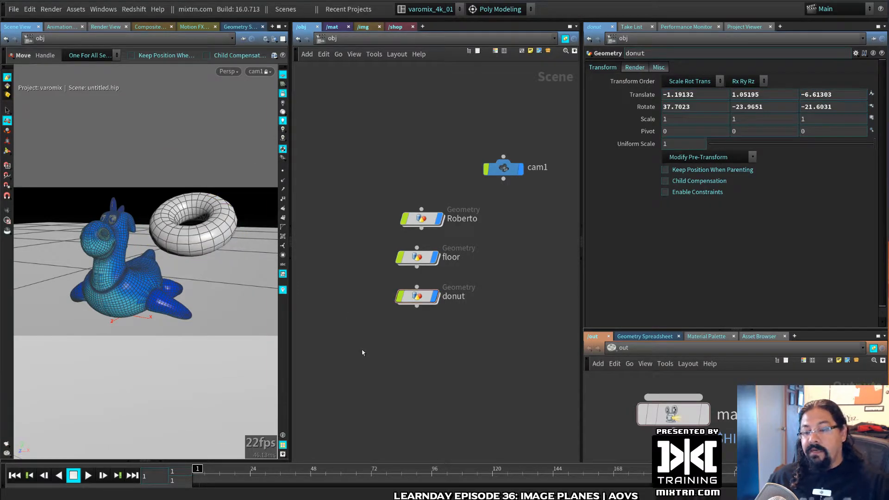
- Switch to the material network and save the scene as AOVs_live in the MIX_TRAINING/LEARNDAY_WEBINARS folder
click(336, 28)
key(ctrl+s)
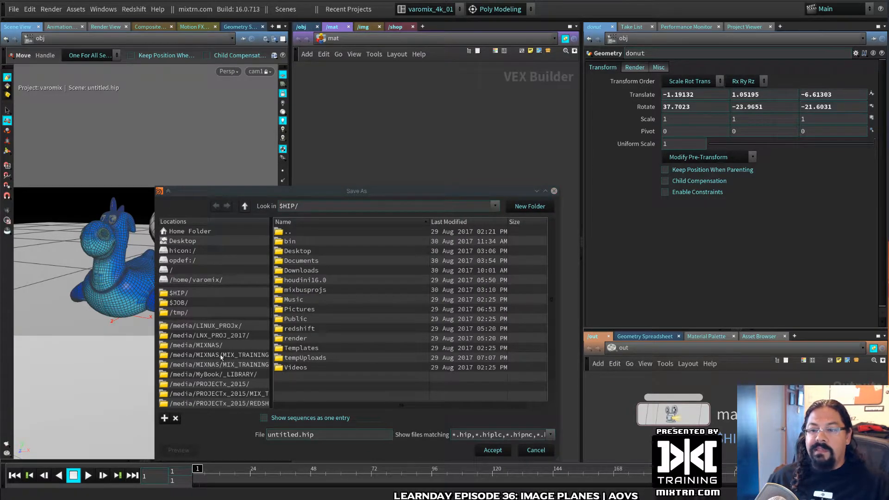
click(238, 354)
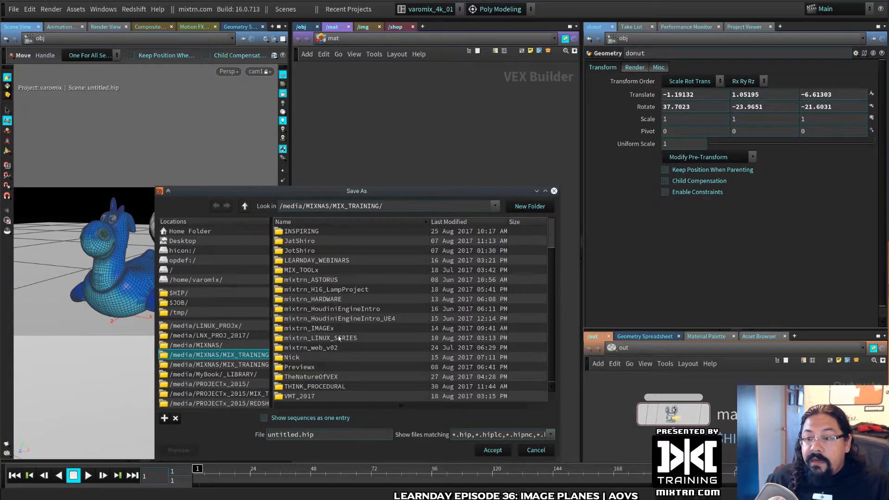
double_click(317, 260)
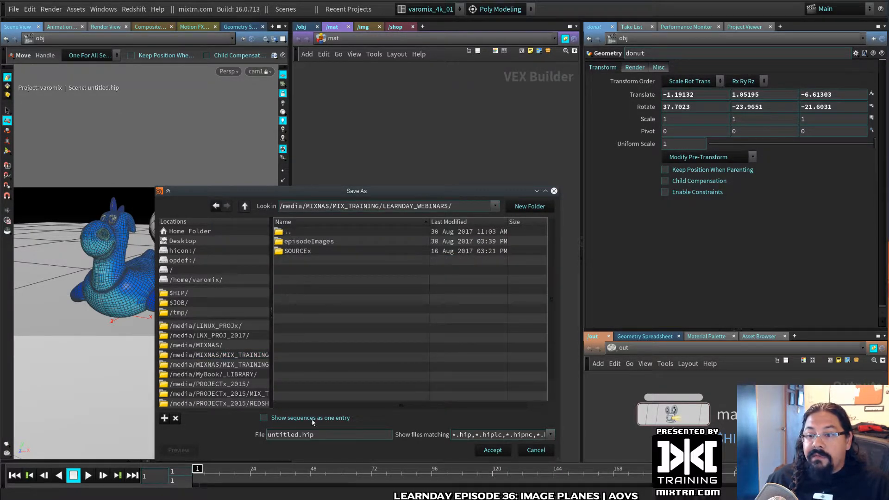
drag(319, 434, 236, 435)
text(OAV)
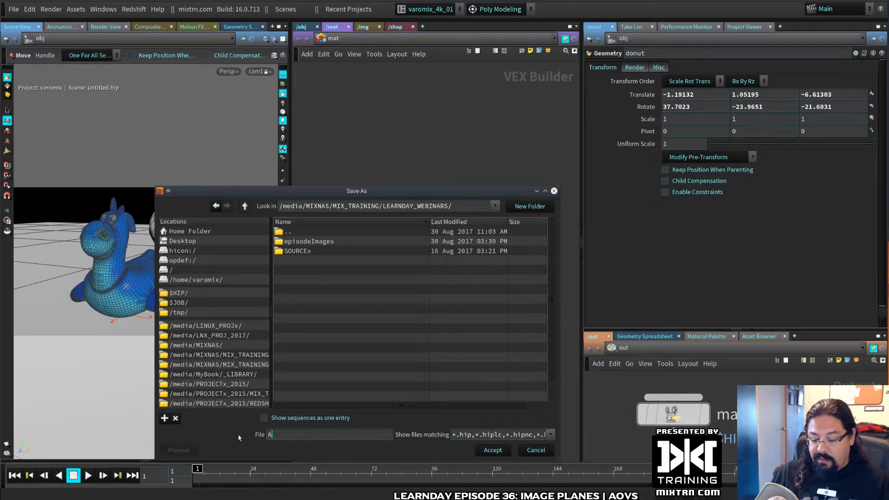
text(s_live)
key(Return)
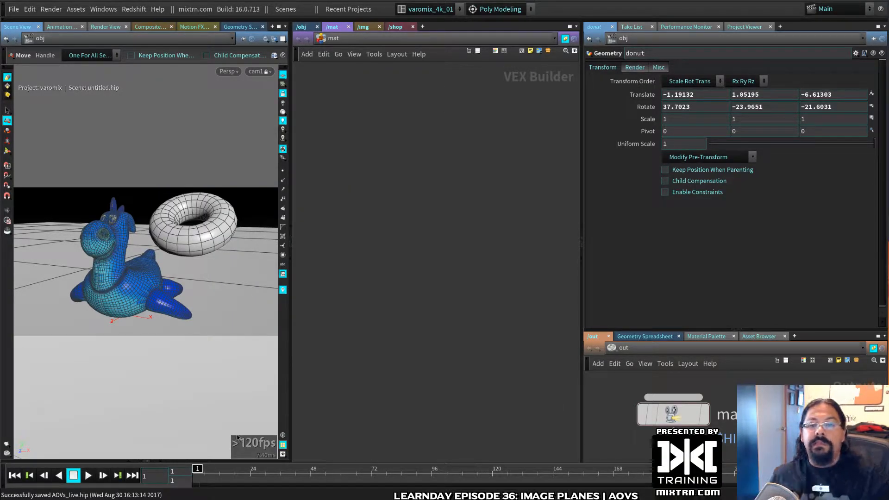
- Add a Principled Shader to the empty material network and place it near the upper middle
key(Tab)
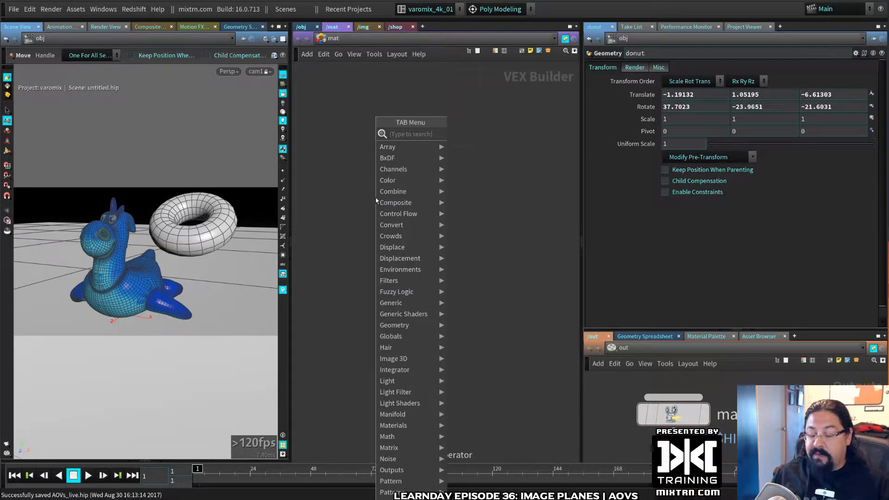
text(prin)
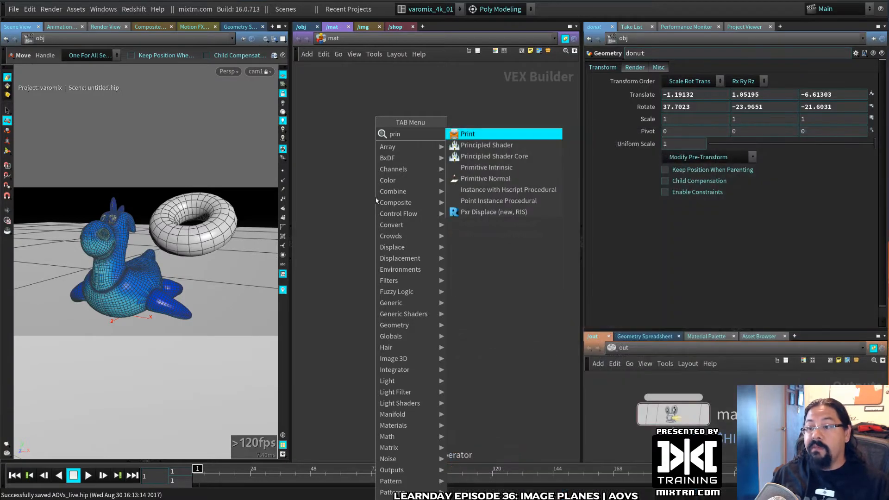
key(Down)
key(Return)
click(428, 158)
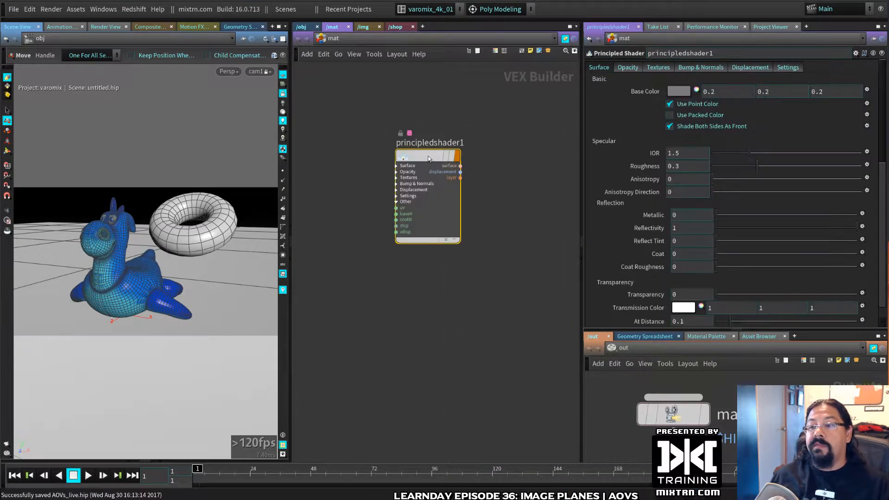
drag(428, 158, 417, 153)
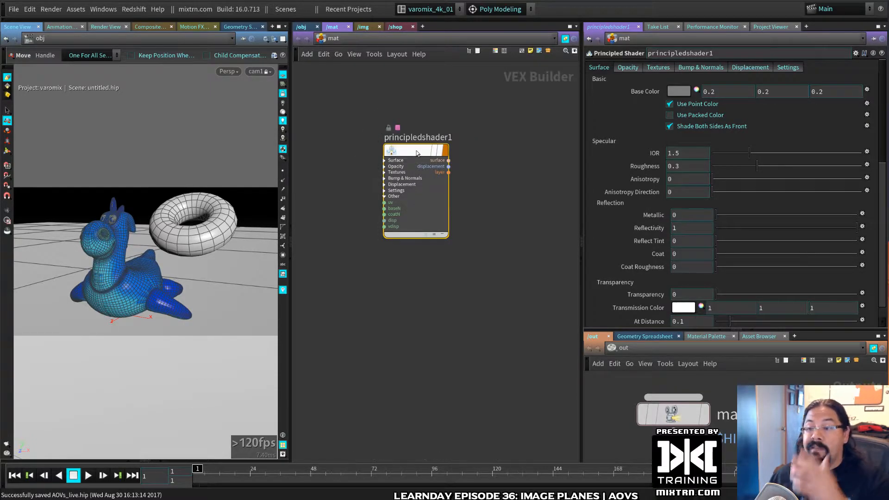
- Rename the new Principled Shader as donut_mat
double_click(418, 137)
text(torus)
key(Return)
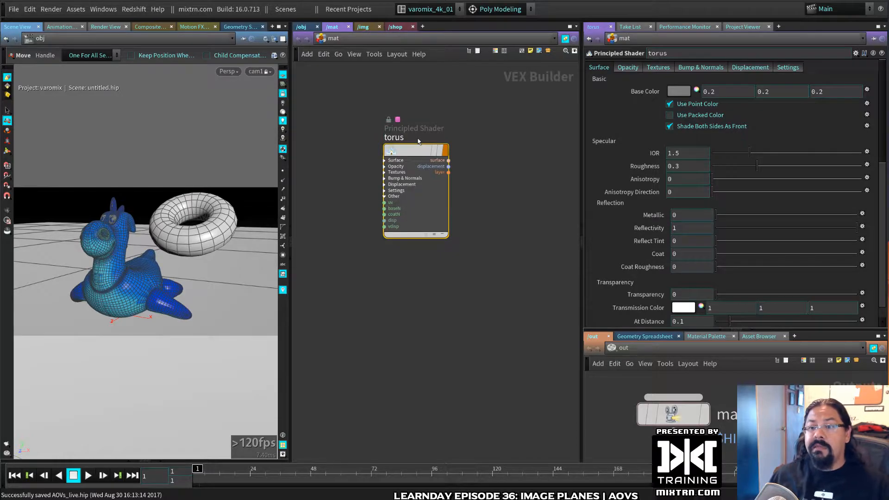
double_click(403, 137)
text(dpn)
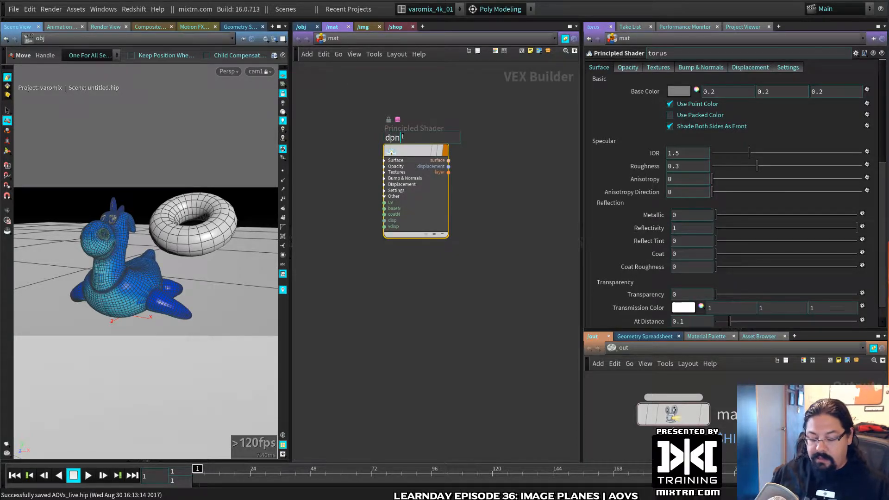
text(donut_mat)
key(Return)
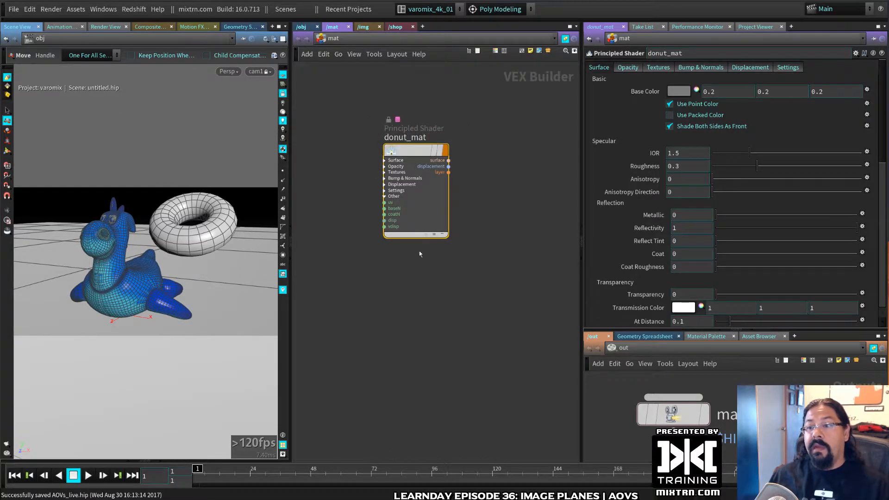
- Duplicate donut_mat, name the copy floor_mat, and space it out below the original
alt+drag(408, 276, 408, 275)
click(410, 259)
text(fl)
key(Return)
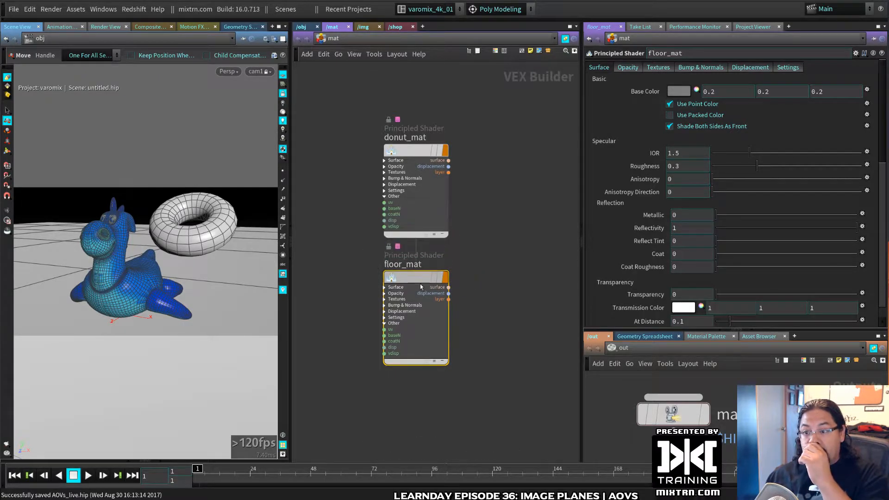
drag(420, 285, 419, 298)
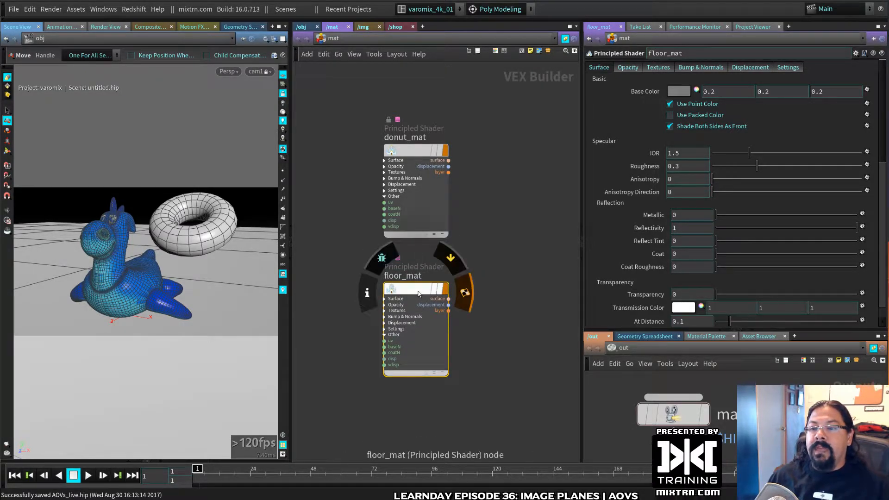
- Duplicate floor_mat directly below and name the copy roberto_mat
mouse_move(413, 288)
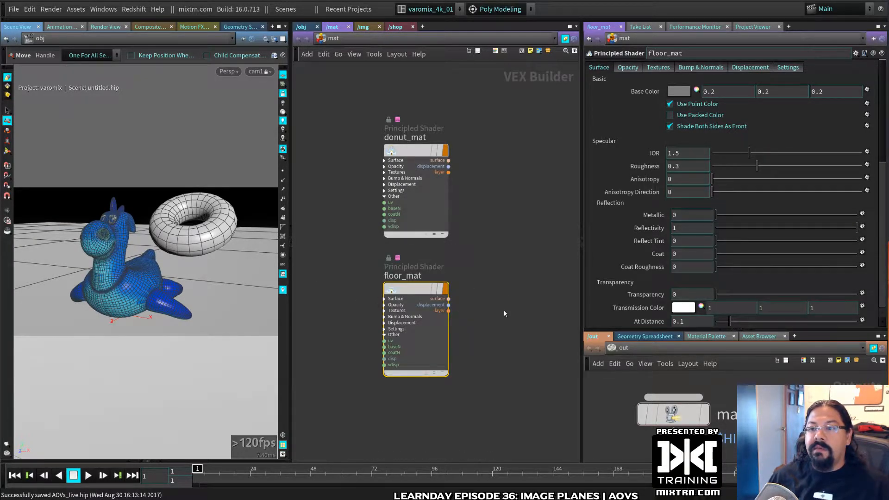
middle_drag(504, 312, 527, 214)
alt+drag(423, 194, 423, 319)
double_click(418, 300)
text(roberto_mat)
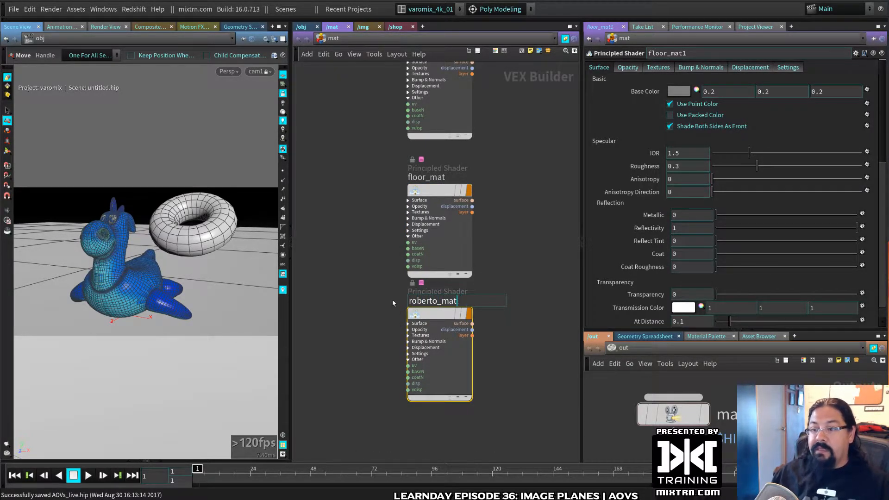
click(335, 342)
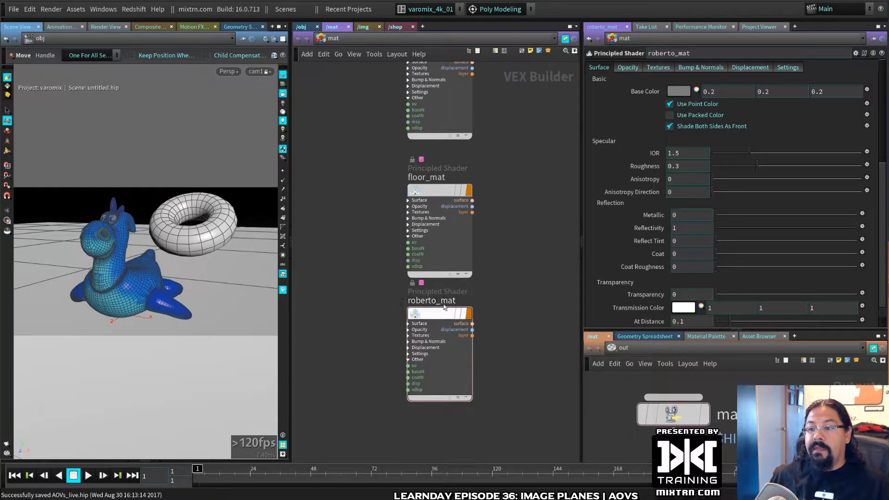
- Assign floor_mat to the floor and set its base color to a sandy tan of about RGB (0.483, 0.424, 0.174)
drag(442, 189, 235, 295)
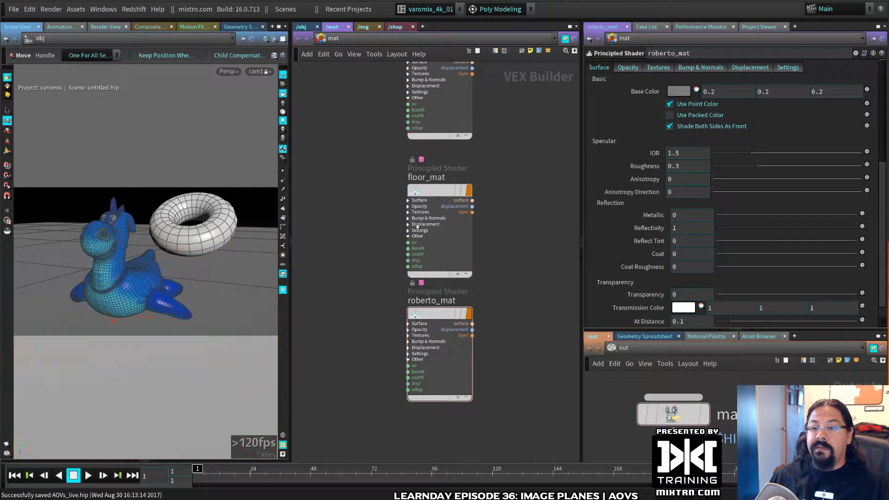
click(456, 190)
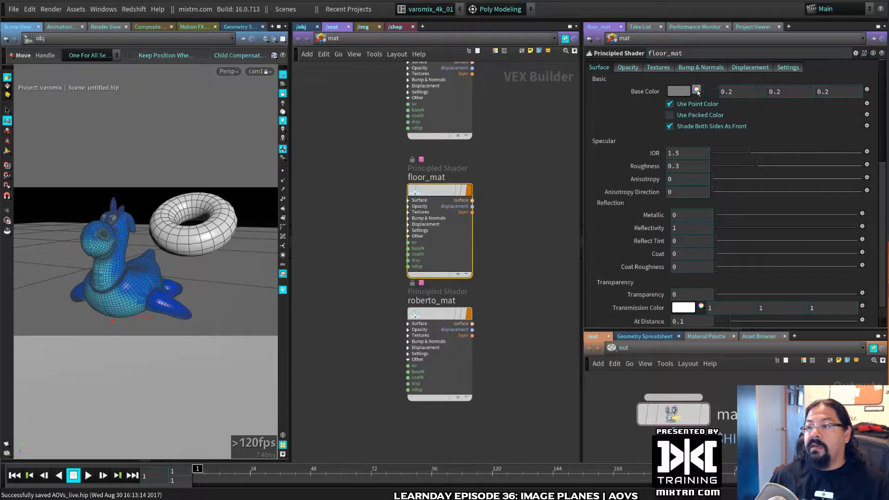
click(697, 91)
mouse_move(760, 91)
mouse_down()
mouse_move(791, 90)
mouse_move(748, 93)
mouse_move(764, 100)
mouse_up()
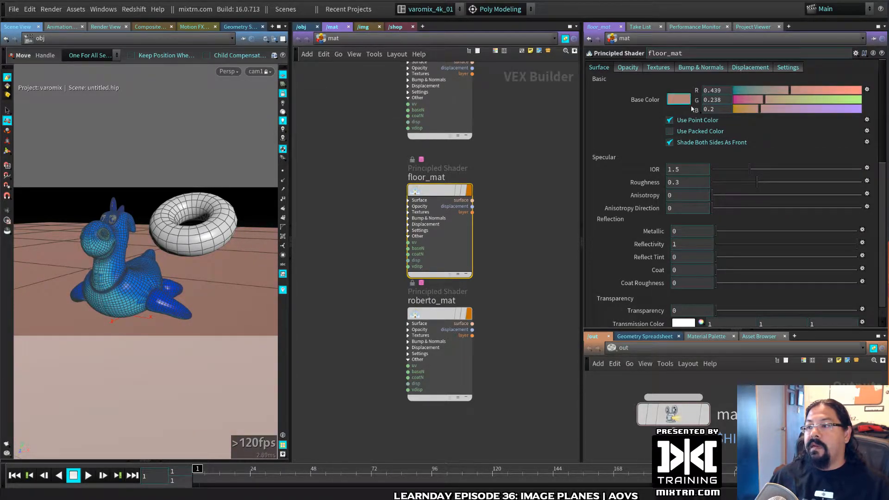
click(697, 108)
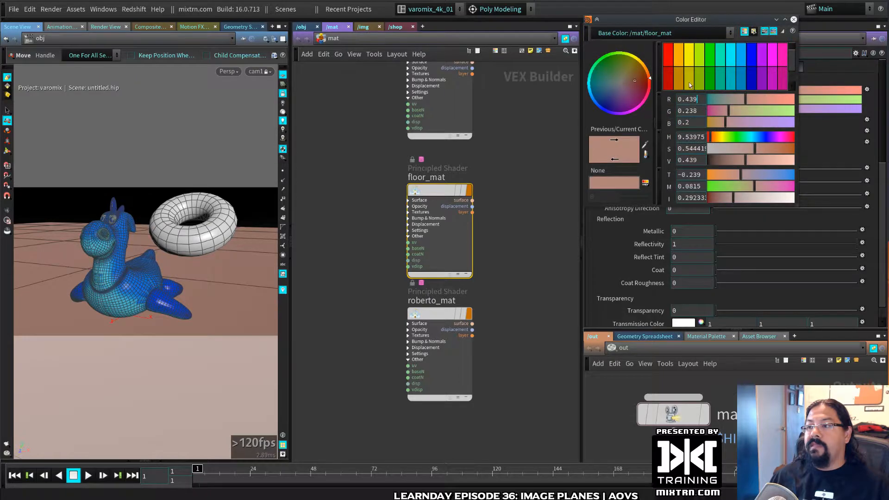
click(690, 82)
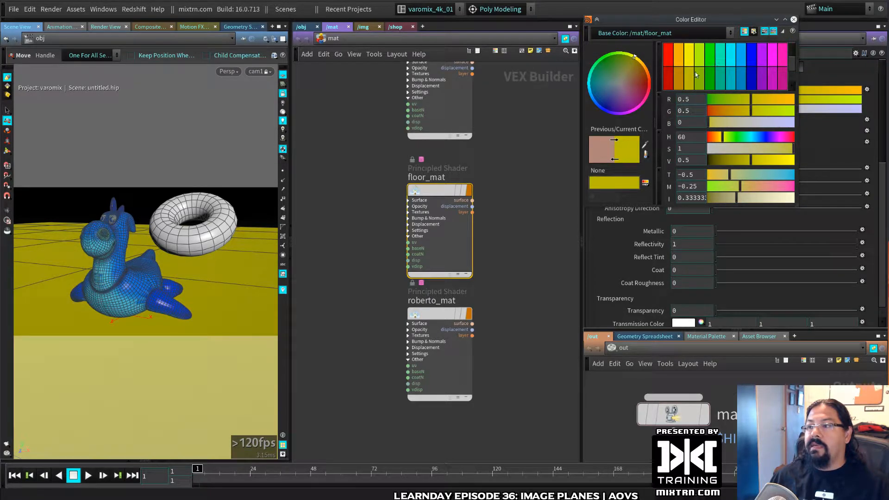
mouse_move(750, 111)
mouse_down()
mouse_move(737, 111)
mouse_move(749, 100)
mouse_up()
drag(761, 144, 730, 145)
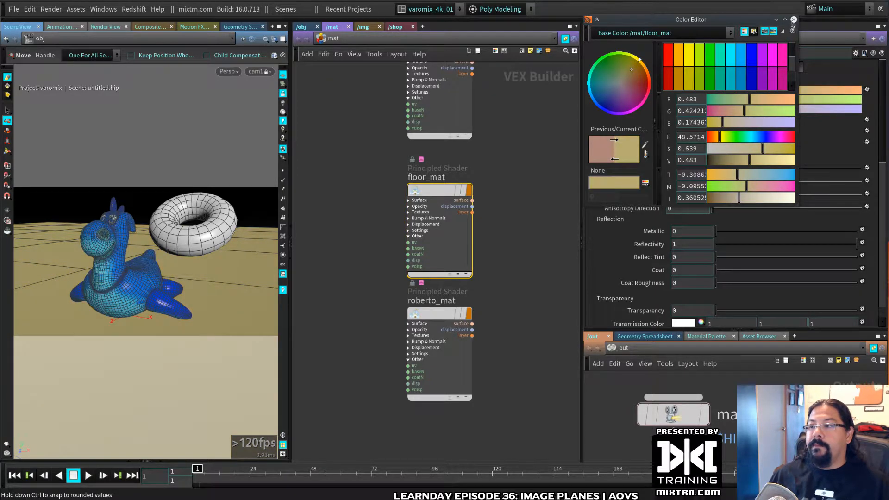
click(793, 19)
- Assign donut_mat to the donut and raise its base color's red component to 1
middle_drag(460, 100, 447, 207)
click(429, 158)
drag(427, 158, 216, 243)
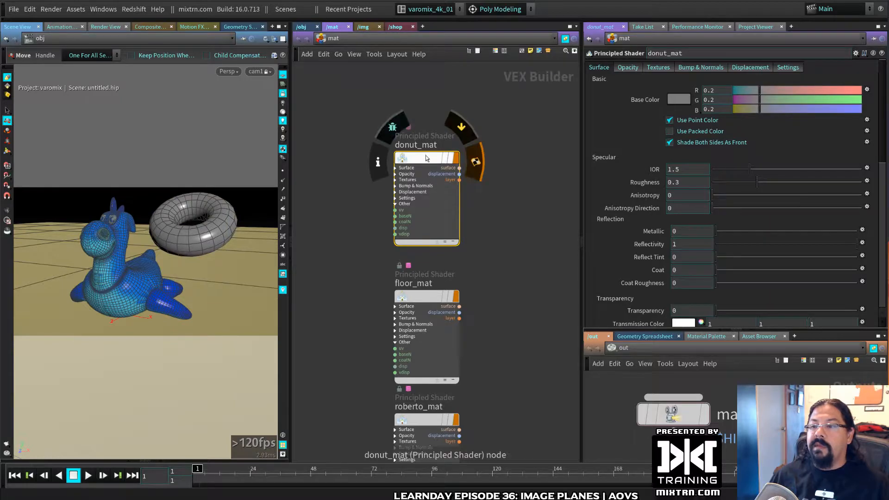
drag(777, 91, 862, 94)
click(491, 221)
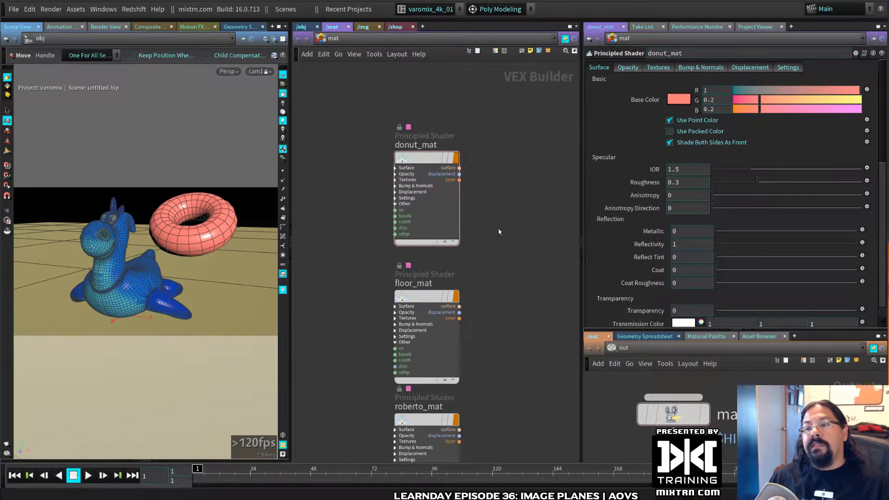
middle_drag(521, 280, 507, 211)
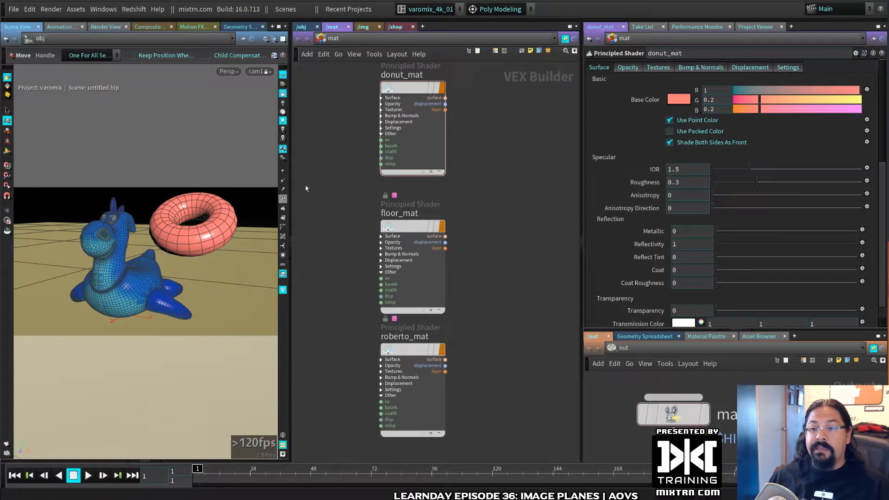
- Return to the object network, check the donut's render material assignment, and save the scene
click(301, 26)
click(416, 296)
click(644, 67)
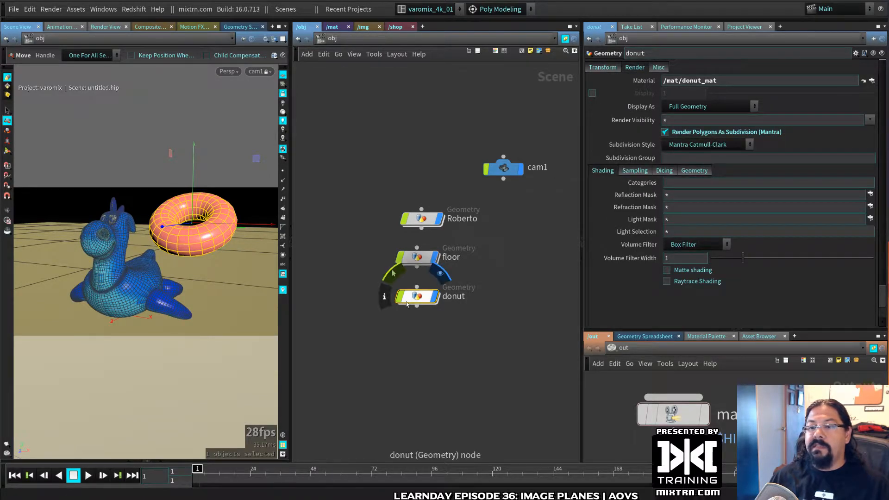
click(361, 296)
key(ctrl+s)
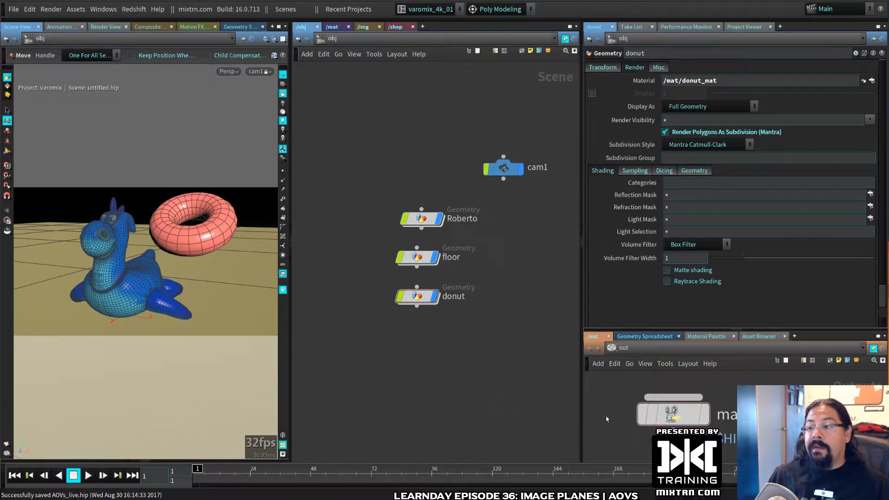
- Select cam1 and check its view settings, including resolution and focal length
click(672, 414)
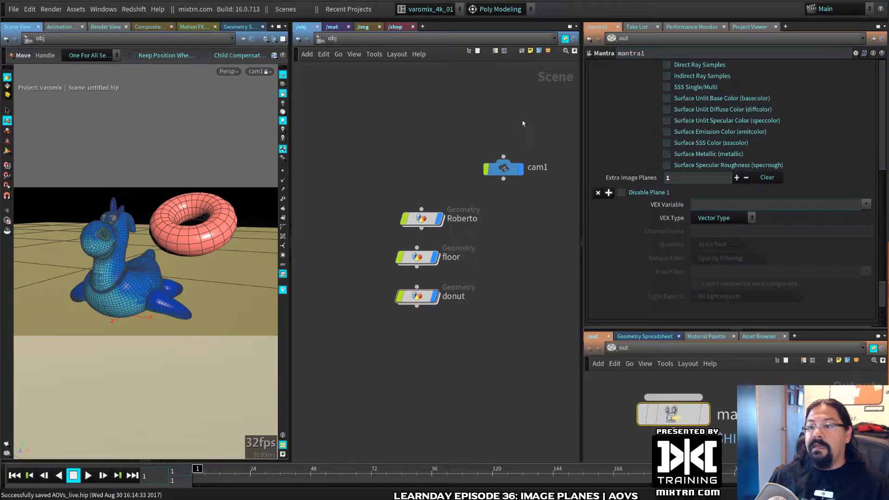
click(503, 168)
click(658, 68)
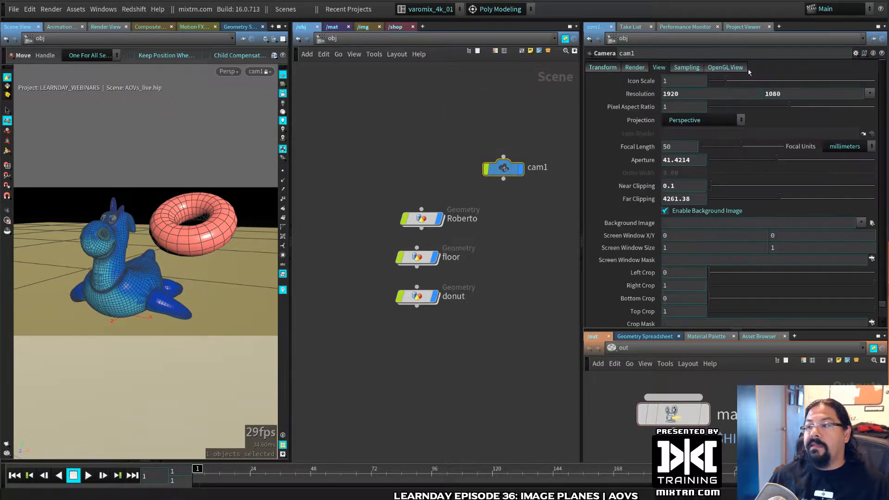
- Show the Render View in a wider pane and override the camera resolution on mantra1 at 1/2 (Half Resolution)
click(672, 413)
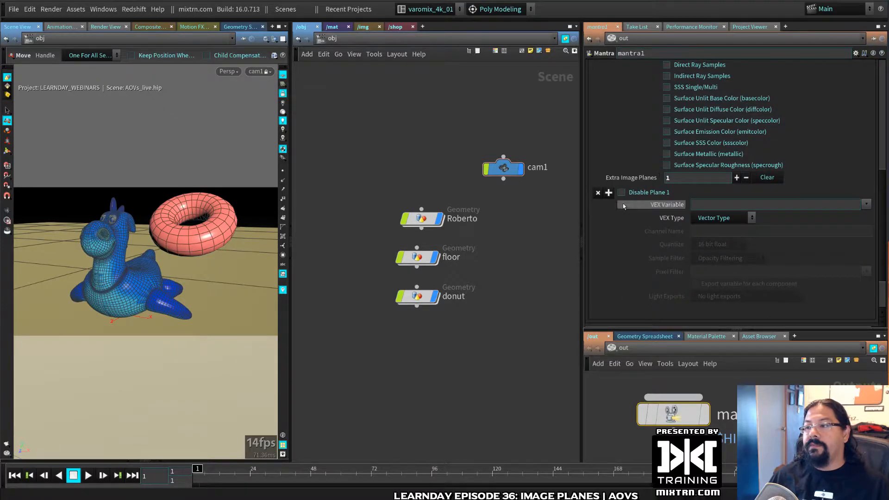
scroll(623, 203, up, 10)
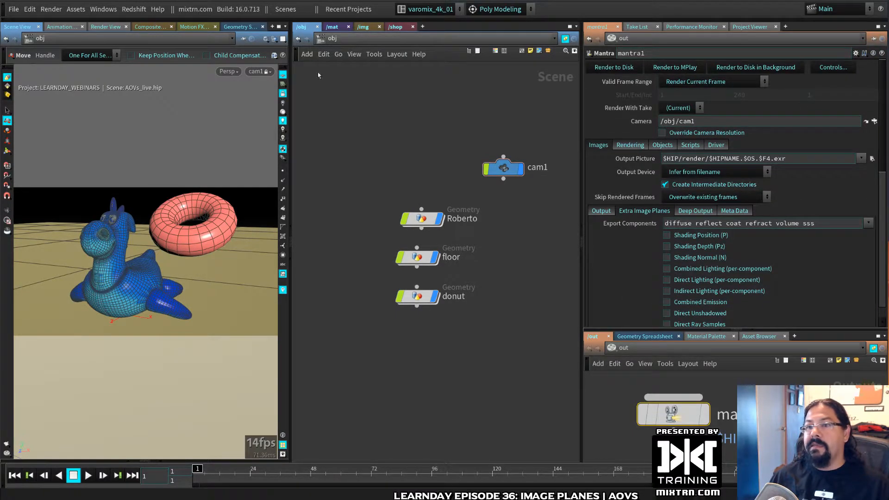
click(105, 26)
drag(293, 212, 448, 213)
click(690, 133)
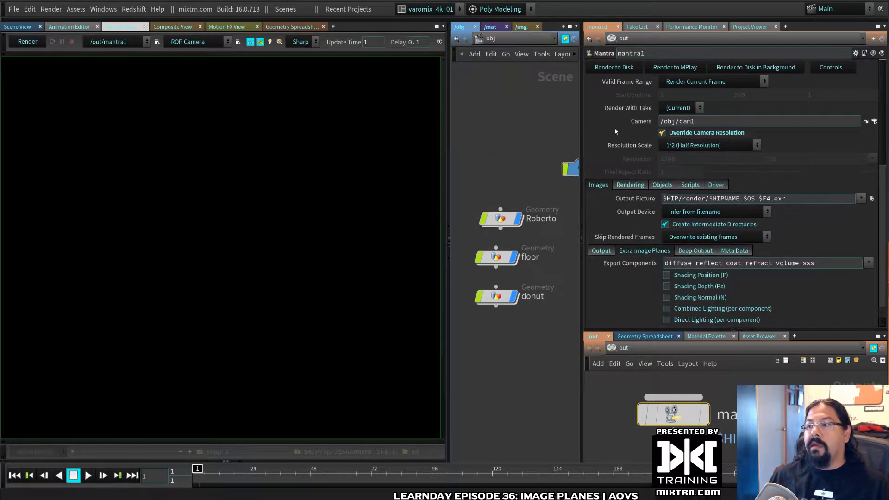
- Render /out/mantra1 through /obj/cam1 in the Render View and narrow that pane slightly
click(28, 42)
click(175, 42)
click(193, 66)
drag(441, 332, 384, 324)
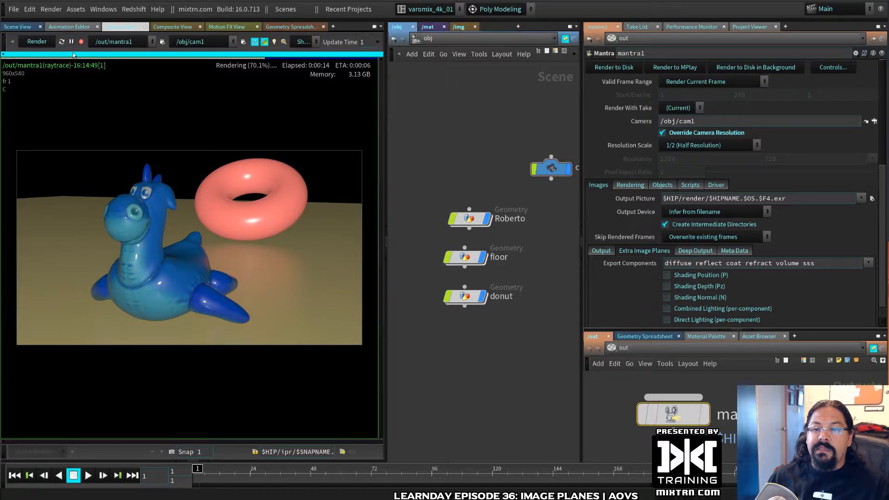
- Display the Op_Id plane of the render and inspect the object ID values of the toy, floor and donut
click(73, 55)
click(38, 59)
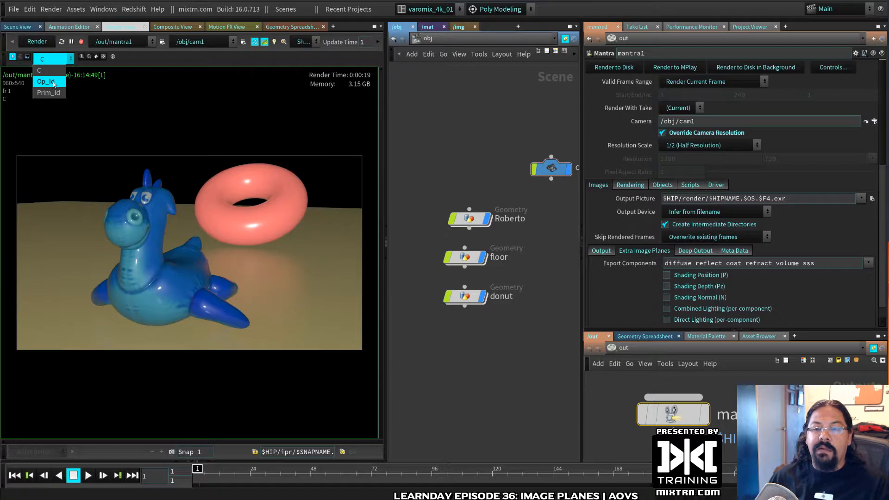
click(46, 81)
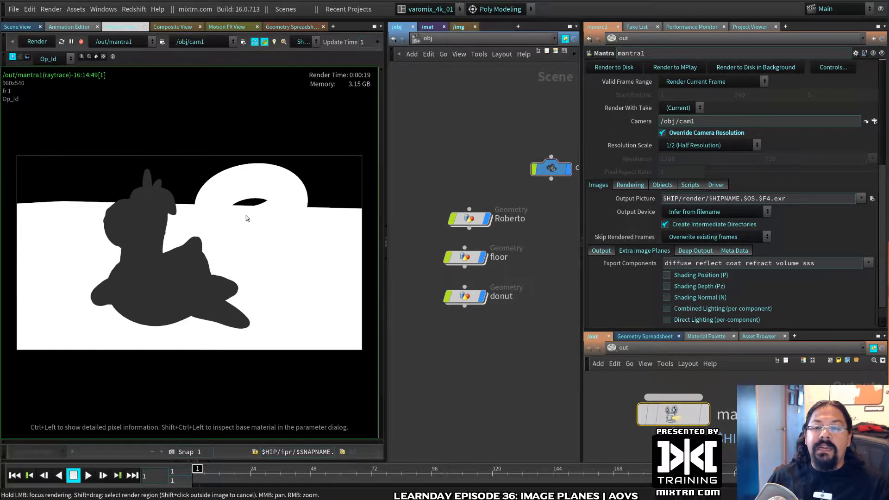
click(464, 256)
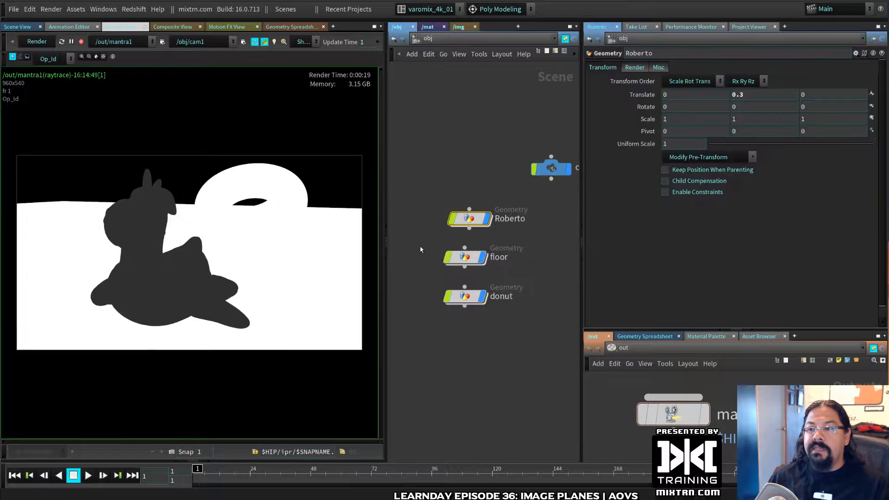
click(464, 296)
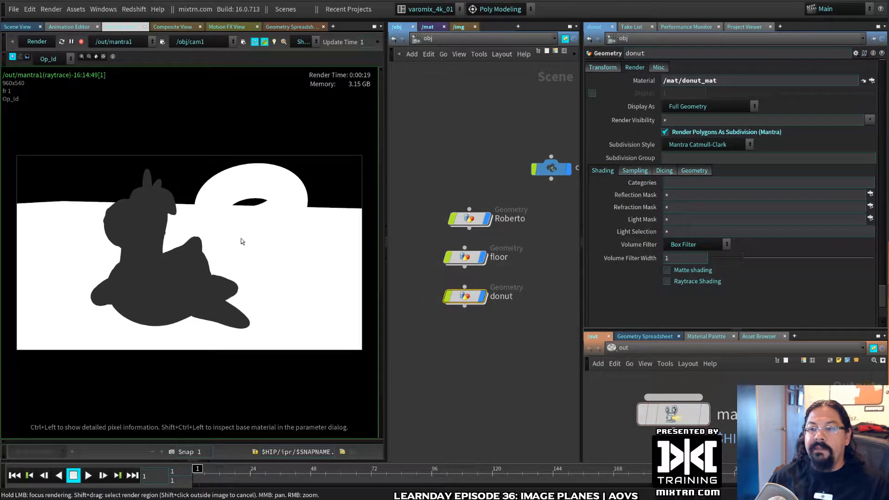
ctrl+drag(209, 303, 240, 253)
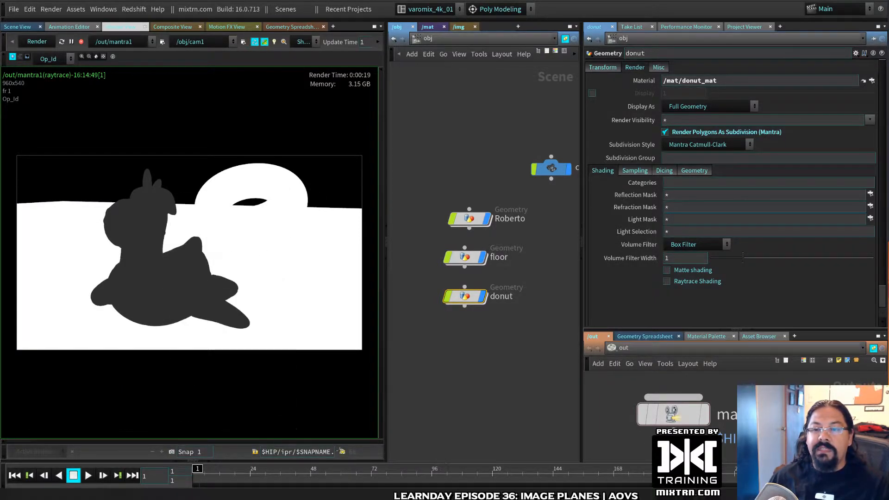
- Show the render's display correction controls, inspect the Op_Id pixels, and reset the brightness to 1 and the offset to 0
mouse_move(230, 441)
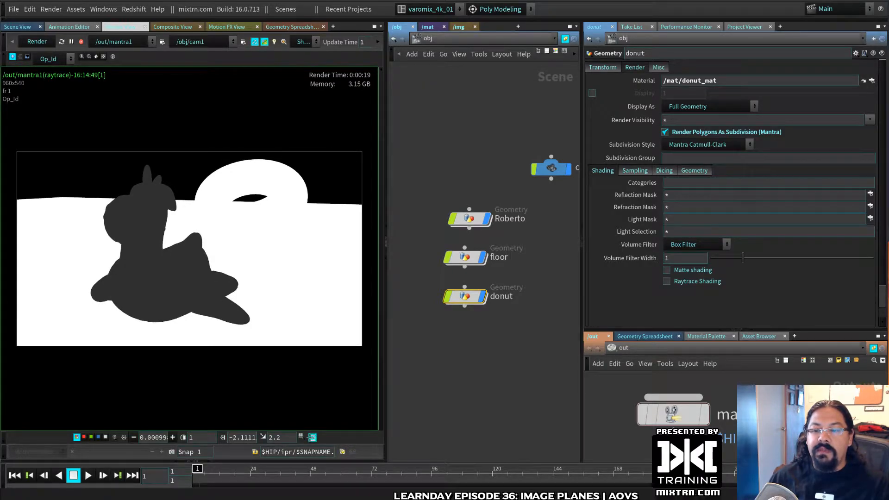
ctrl+drag(180, 266, 300, 410)
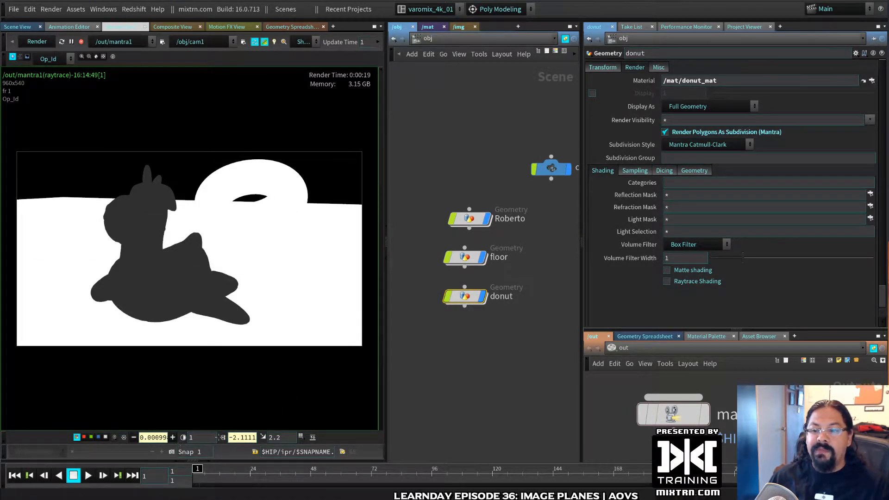
ctrl+middle_click(217, 437)
ctrl+middle_click(134, 436)
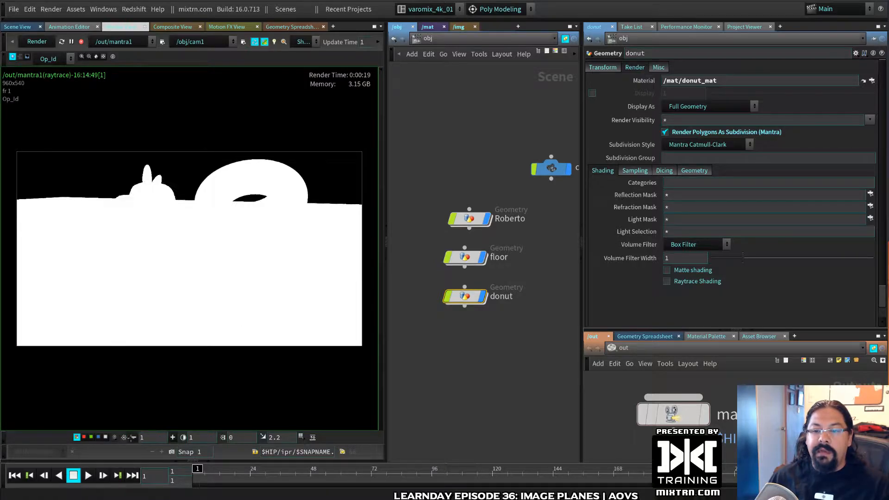
click(256, 312)
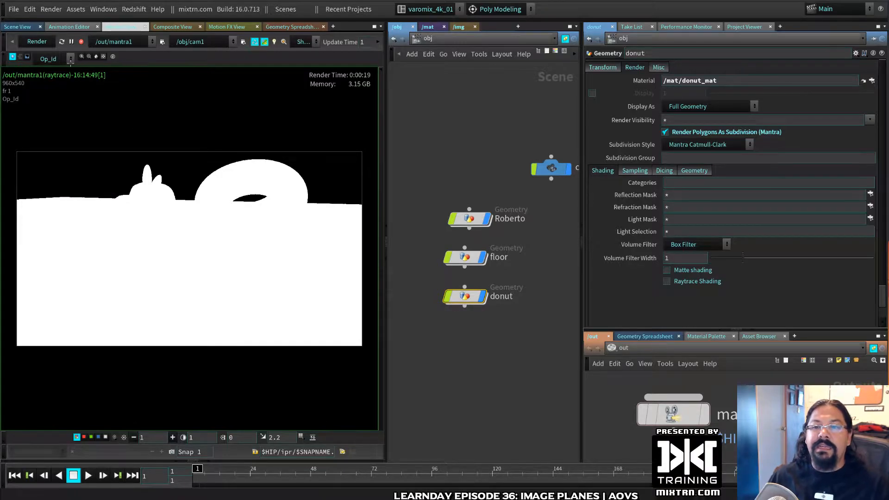
- Inspect the Prim_Id plane across the toy's polygons, and return the render display to the C plane
click(68, 59)
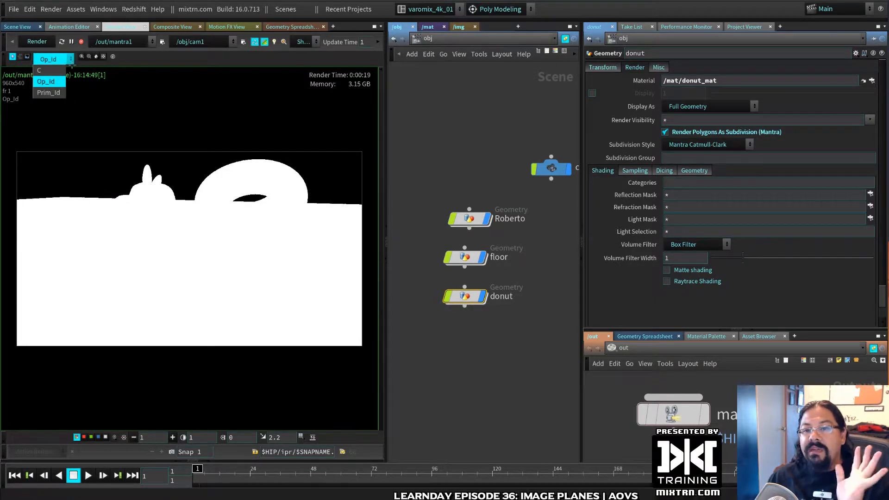
click(49, 92)
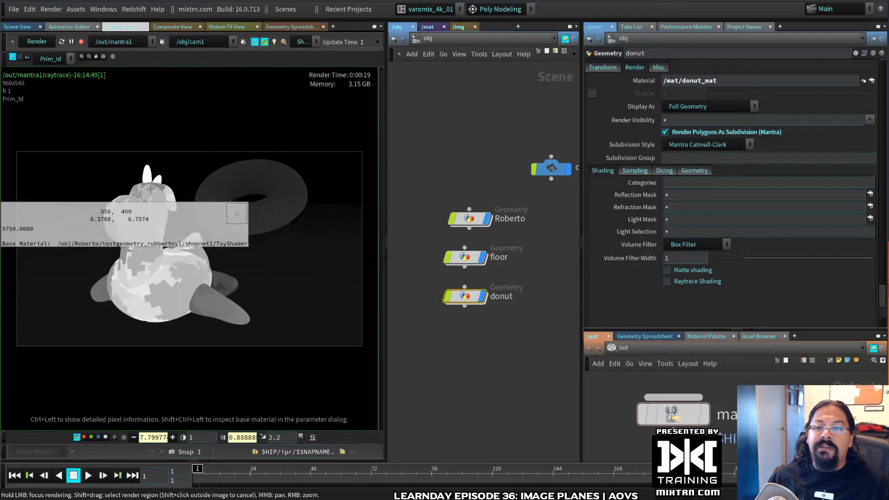
drag(202, 310, 272, 336)
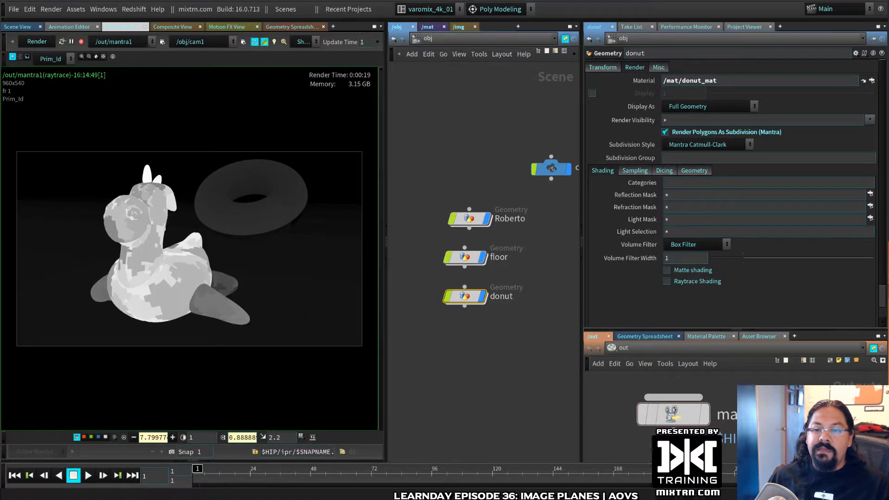
click(50, 59)
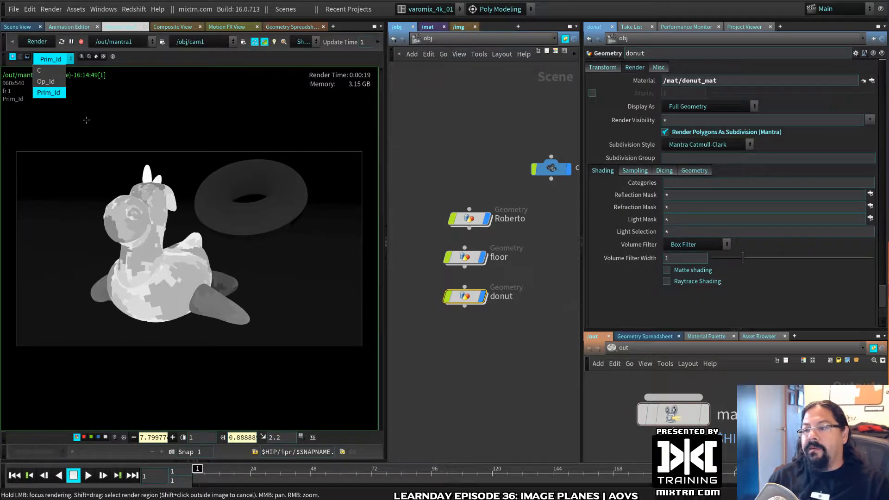
click(40, 70)
drag(245, 254, 278, 170)
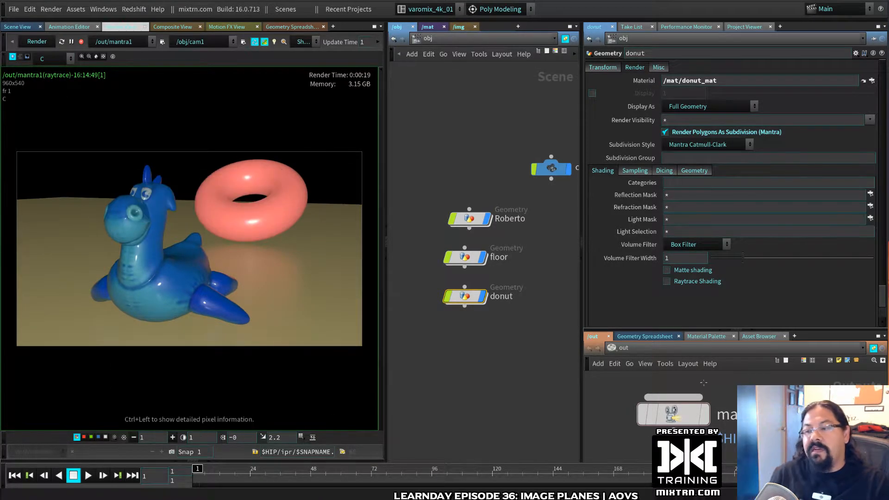
- Enable the Shading Position (P) extra image plane on mantra1 and inspect the P plane in the render
click(685, 414)
scroll(643, 146, down, 13)
scroll(642, 186, up, 3)
scroll(624, 154, up, 4)
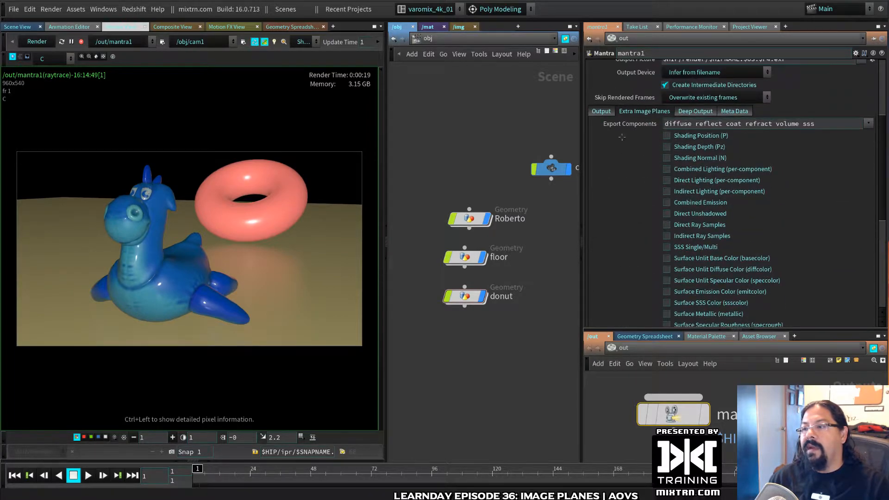
click(686, 134)
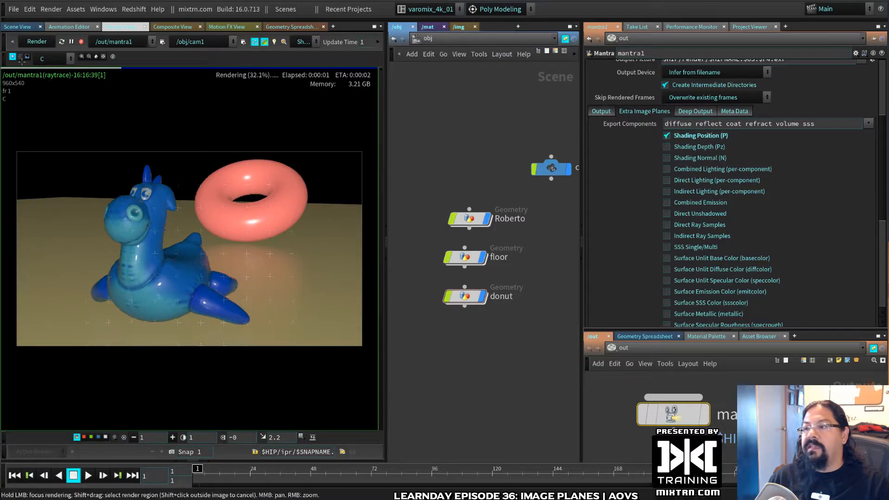
click(51, 59)
click(45, 85)
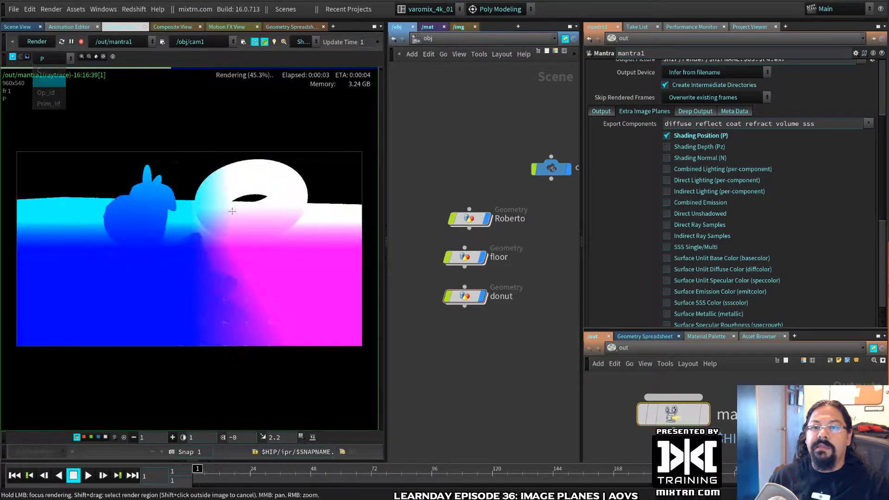
ctrl+drag(311, 190, 224, 278)
- Enable the Shading Depth (Pz) extra image plane and inspect the Pz plane in the render
click(666, 147)
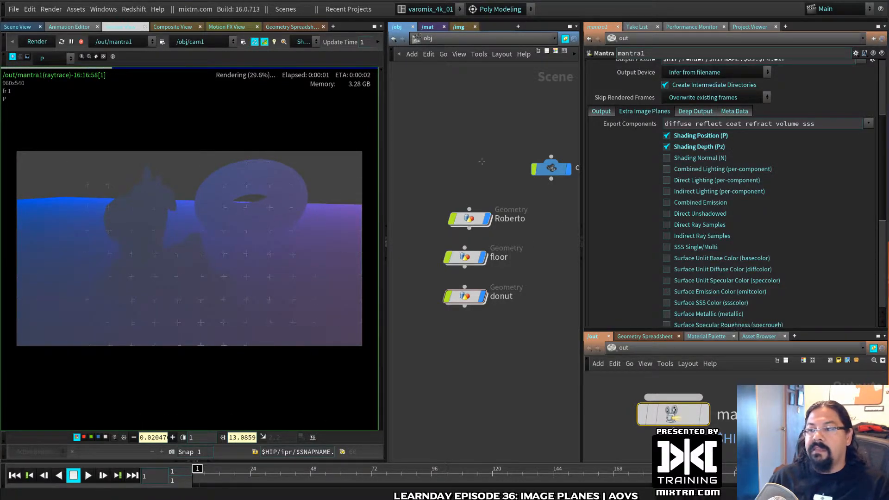
click(56, 58)
click(47, 82)
ctrl+drag(263, 301, 55, 331)
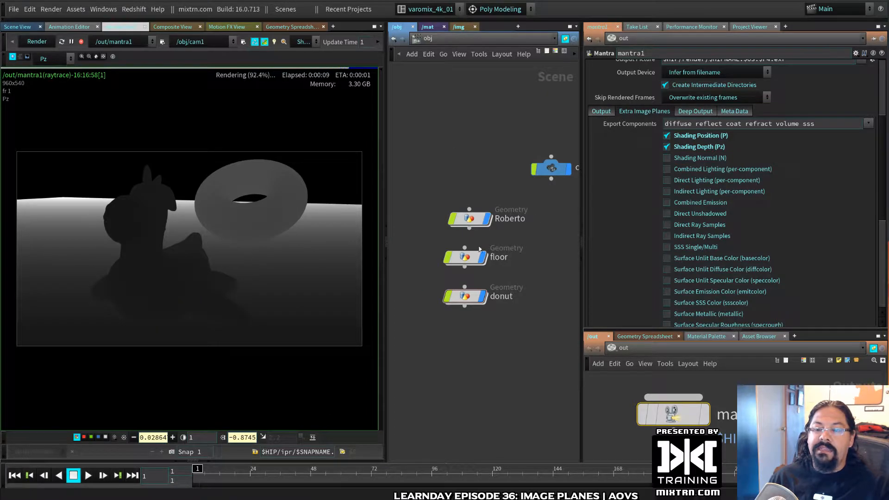
- Enable the Shading Normal (N) and Combined Lighting (per-component) planes, and inspect the N plane in the render
click(690, 158)
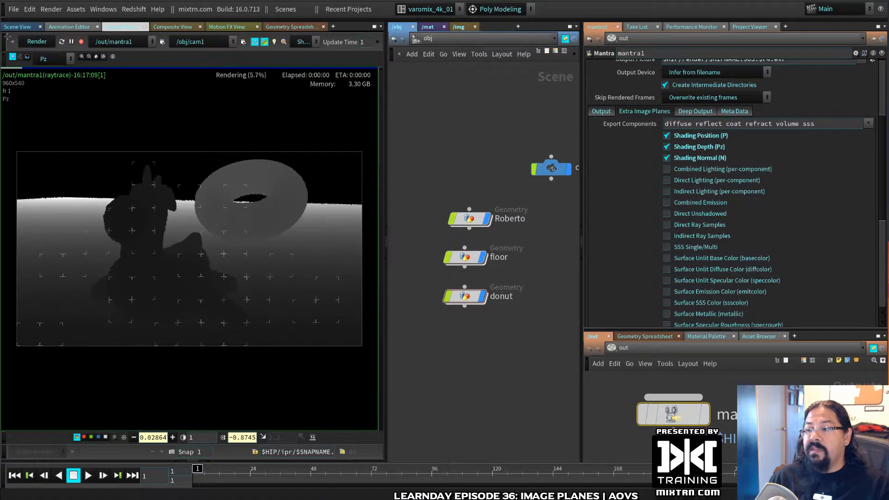
click(54, 58)
click(54, 94)
ctrl+drag(155, 288, 158, 315)
click(55, 58)
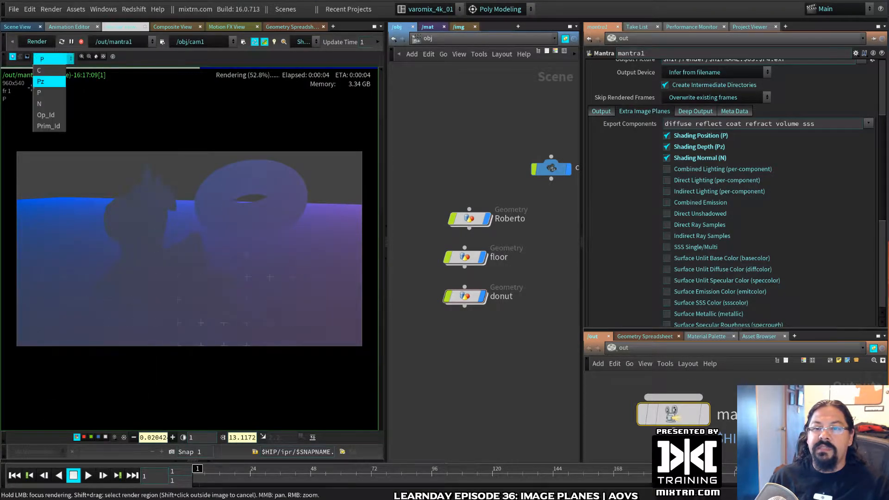
click(41, 103)
ctrl+drag(238, 211, 115, 263)
ctrl+drag(146, 305, 174, 273)
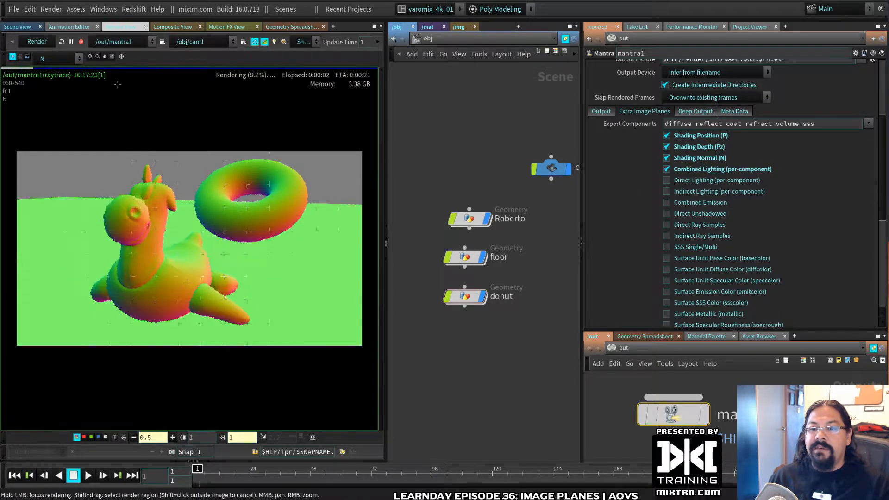
- Inspect the all_diffuse and all_reflect planes of the render one after the other
click(60, 58)
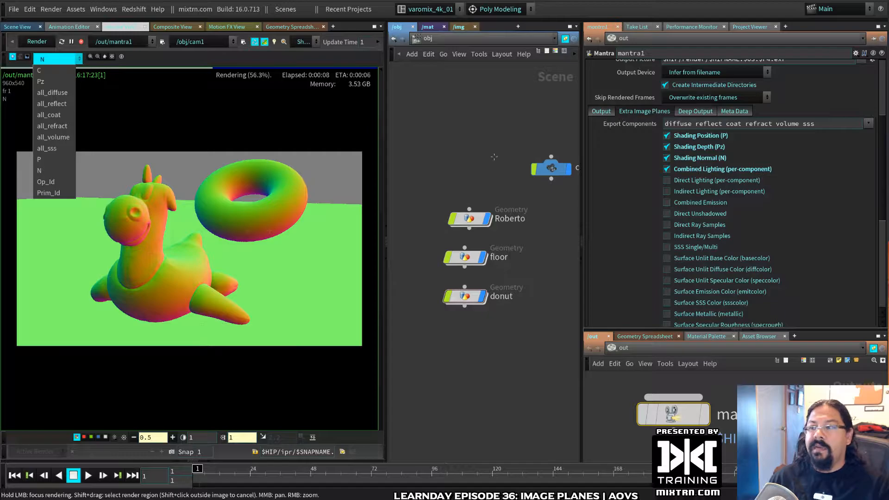
click(57, 94)
drag(202, 199, 238, 250)
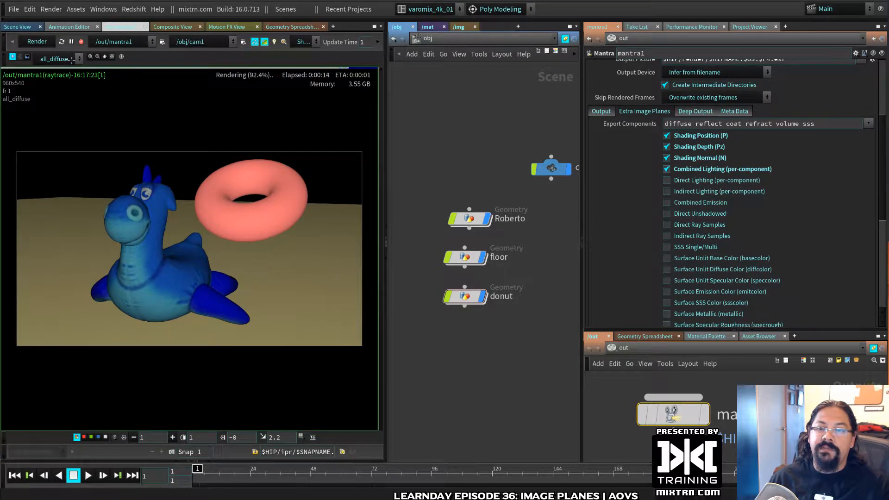
click(72, 59)
click(54, 104)
click(241, 296)
drag(241, 296, 259, 250)
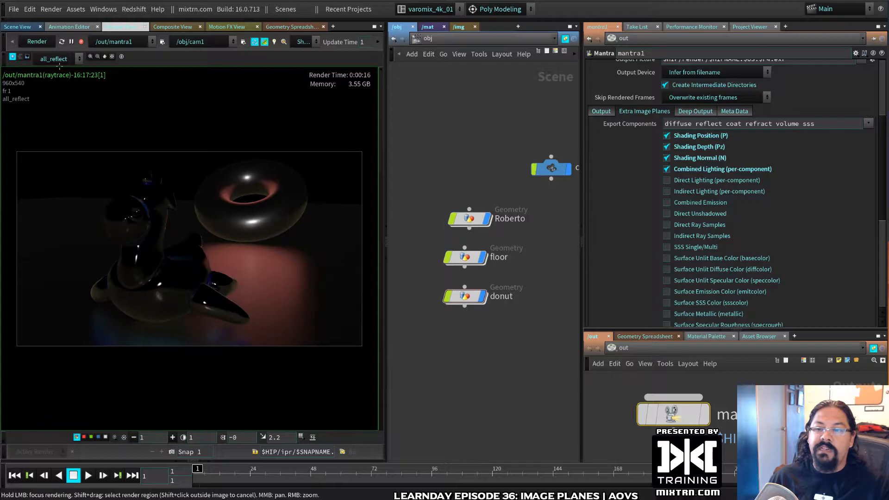
- Inspect the all_coat and all_refract planes of the render
click(56, 60)
click(53, 109)
drag(132, 188, 215, 316)
click(56, 59)
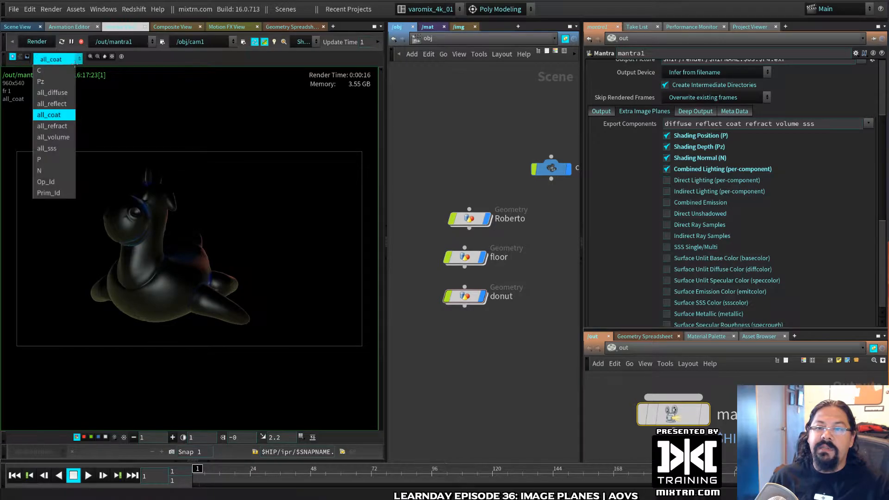
click(66, 125)
drag(134, 245, 107, 197)
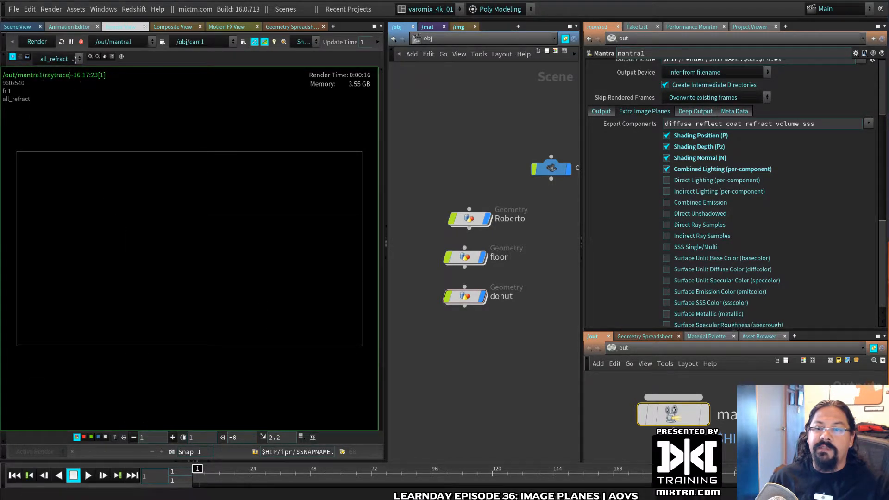
- Inspect the all_volume and all_sss planes, and return the render display to the C plane
click(75, 59)
click(66, 138)
drag(137, 230, 121, 191)
click(55, 59)
click(56, 145)
click(53, 59)
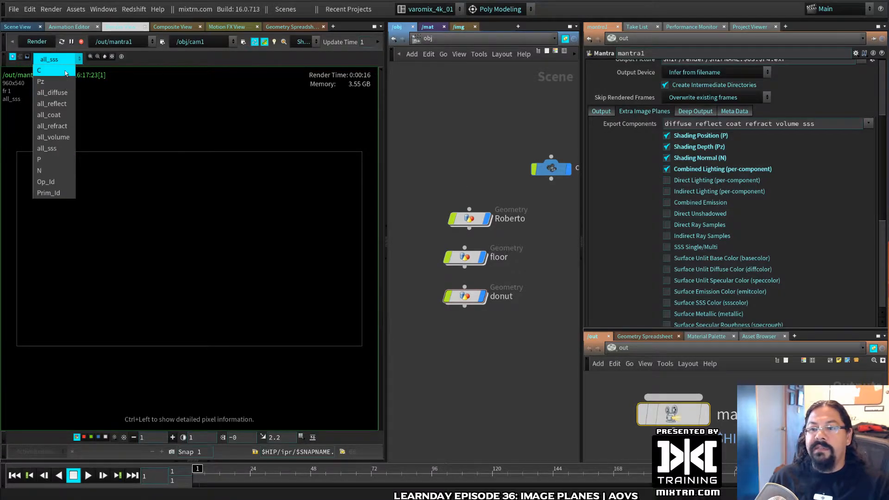
click(39, 70)
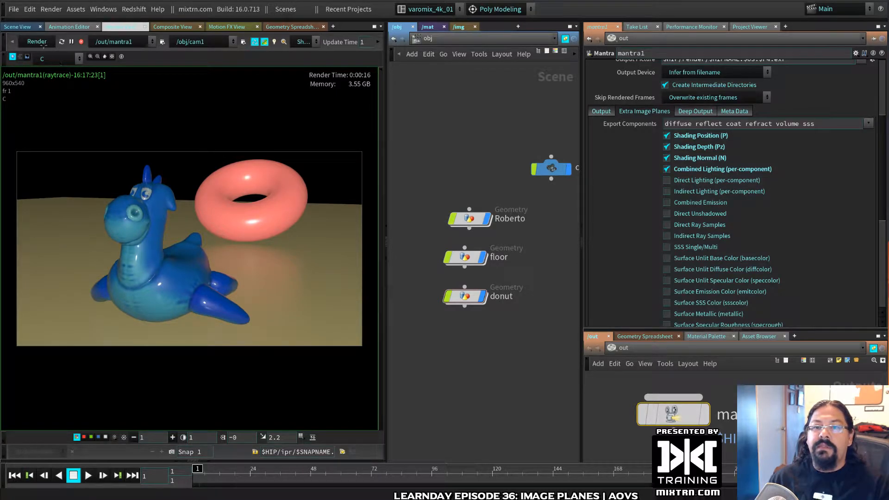
- Add a distant light aimed at the toy from an angled view above the floor
click(19, 26)
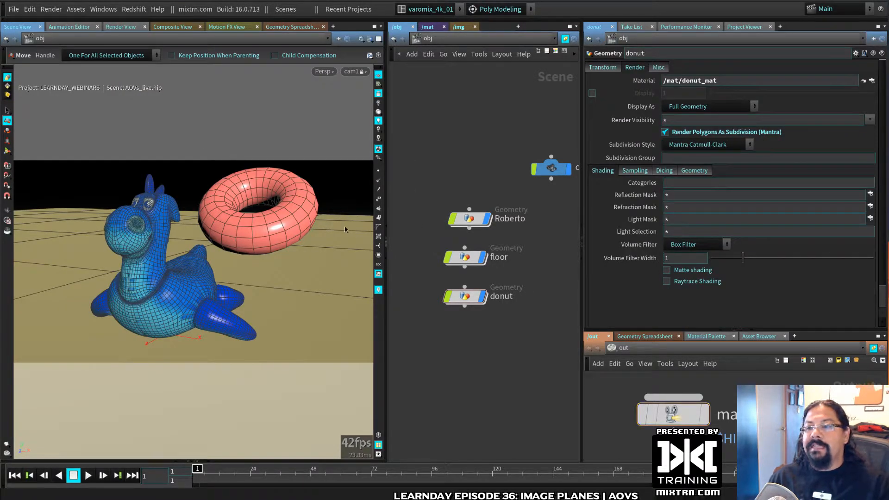
click(379, 94)
alt+drag(278, 280, 328, 320)
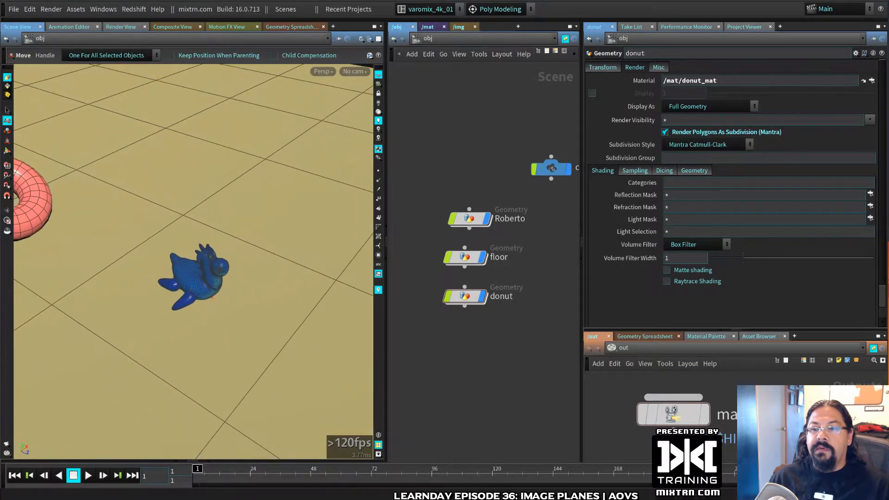
click(466, 18)
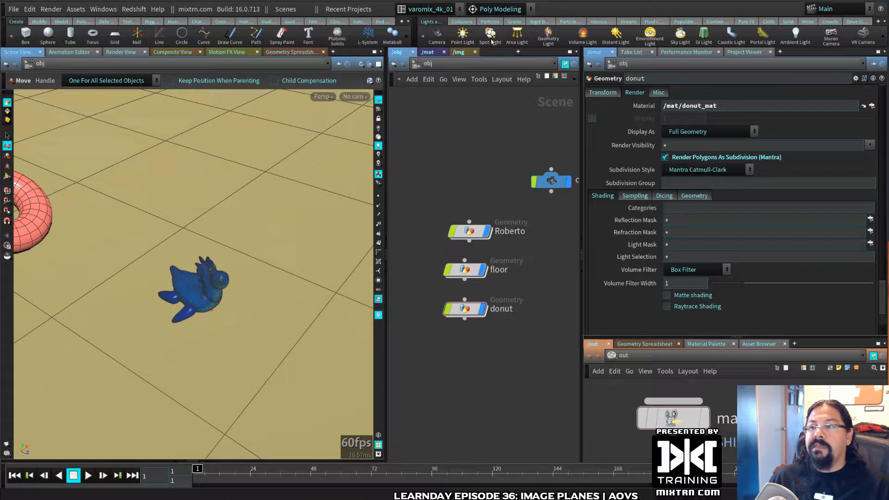
click(617, 35)
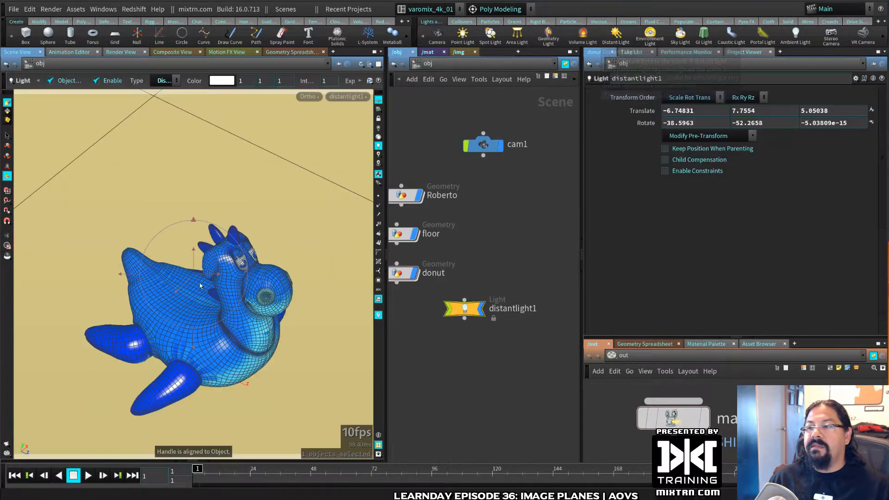
- Add two more distant lights to the scene, each from a different viewpoint around the toy
alt+drag(334, 223, 184, 263)
alt+right_drag(184, 264, 153, 263)
alt+drag(153, 264, 213, 264)
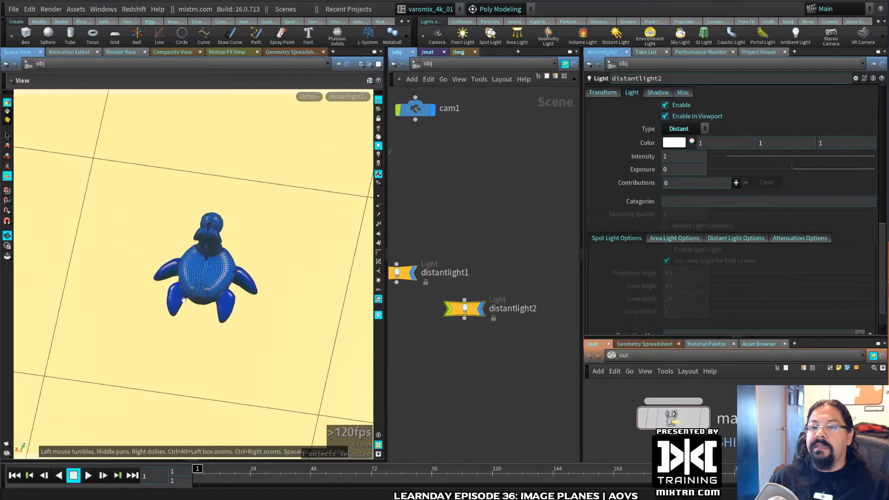
alt+right_drag(183, 299, 155, 296)
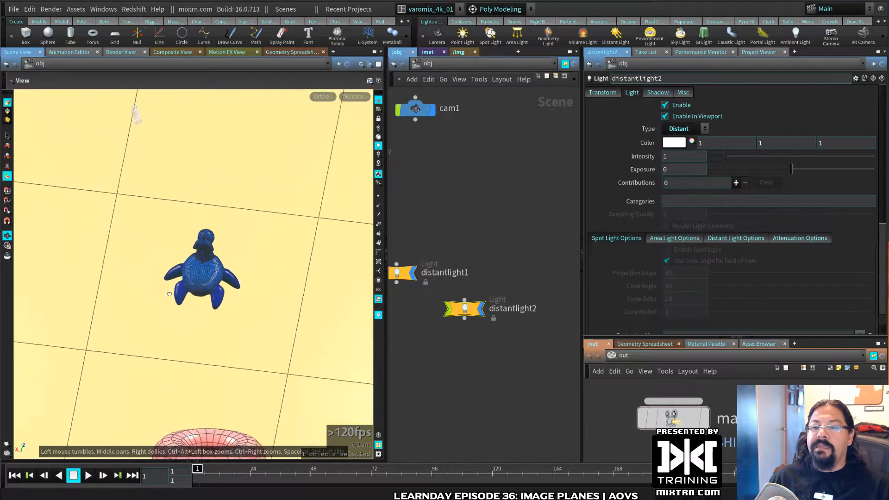
alt+drag(155, 297, 159, 288)
click(615, 33)
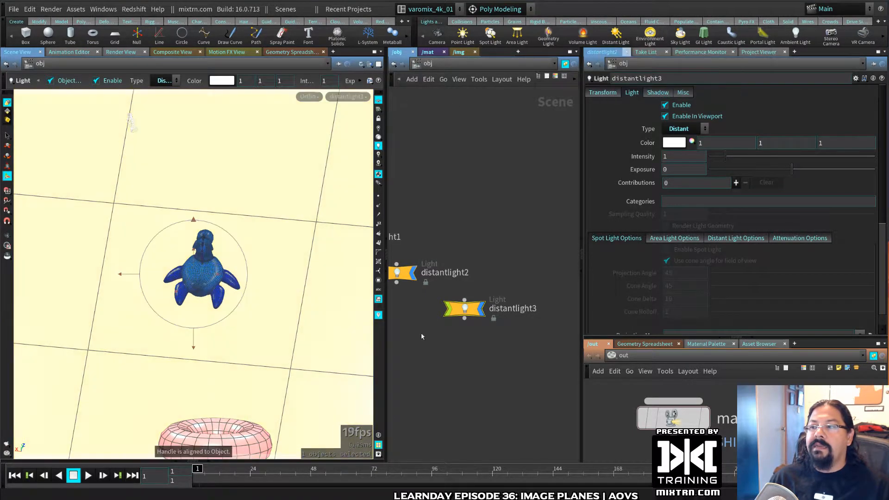
- Return the viewport to cam1 and show the Mantra render of the newly lit scene
click(348, 96)
click(359, 147)
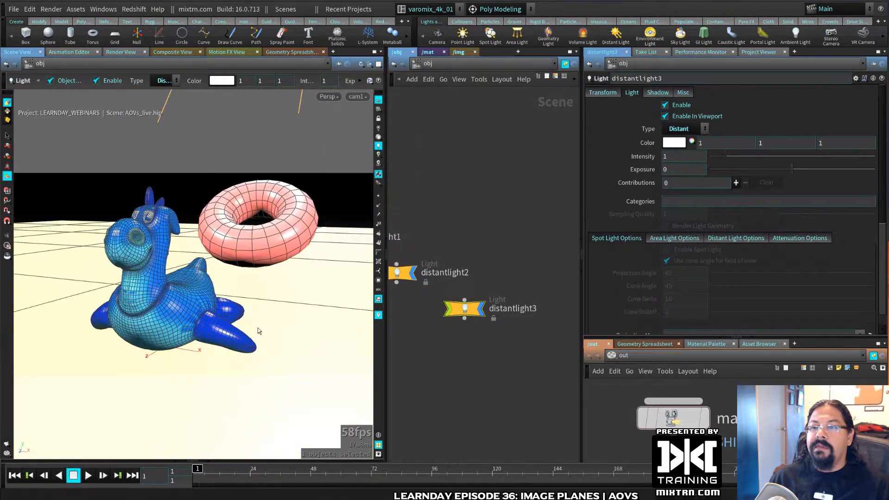
click(120, 51)
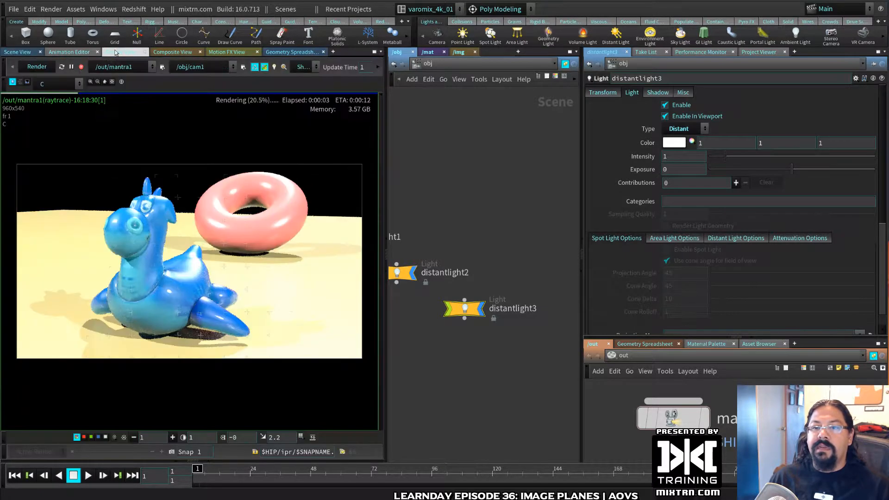
click(3, 33)
- Switch the color controls of distantlight1 to TMI and give it a cool tint with a temperature of about 0.52
middle_drag(452, 355, 490, 300)
click(408, 227)
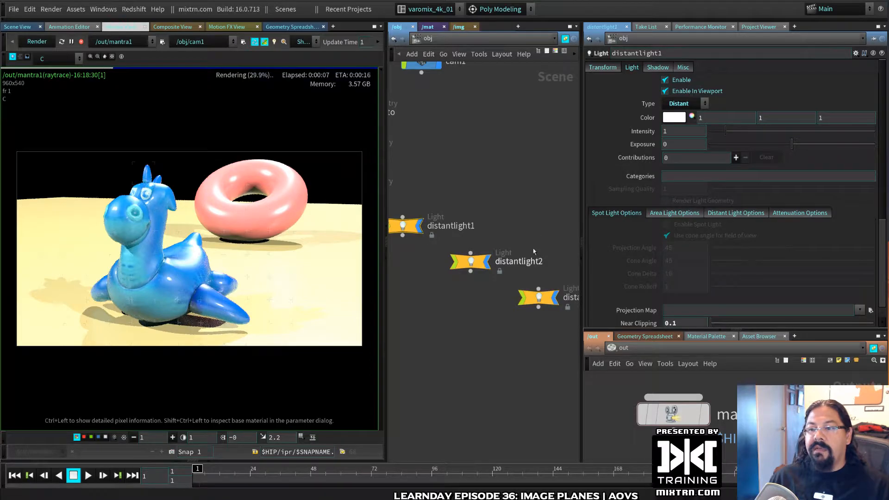
click(690, 117)
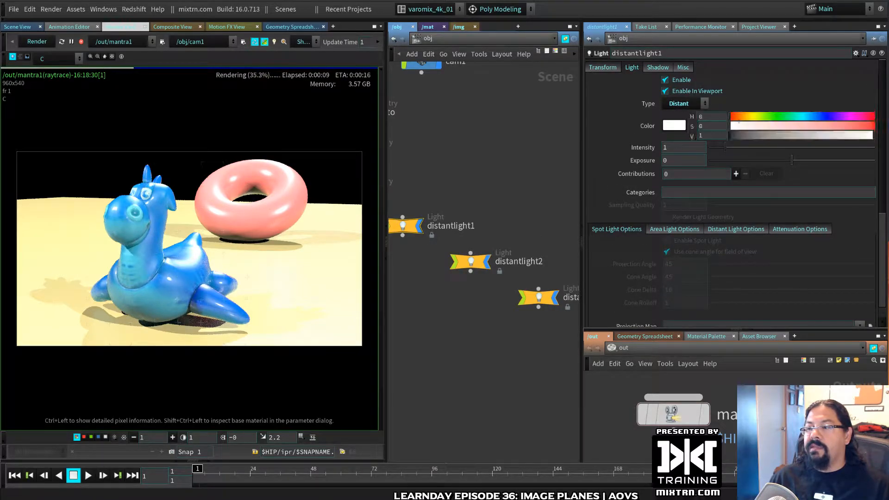
click(691, 126)
drag(803, 117, 839, 116)
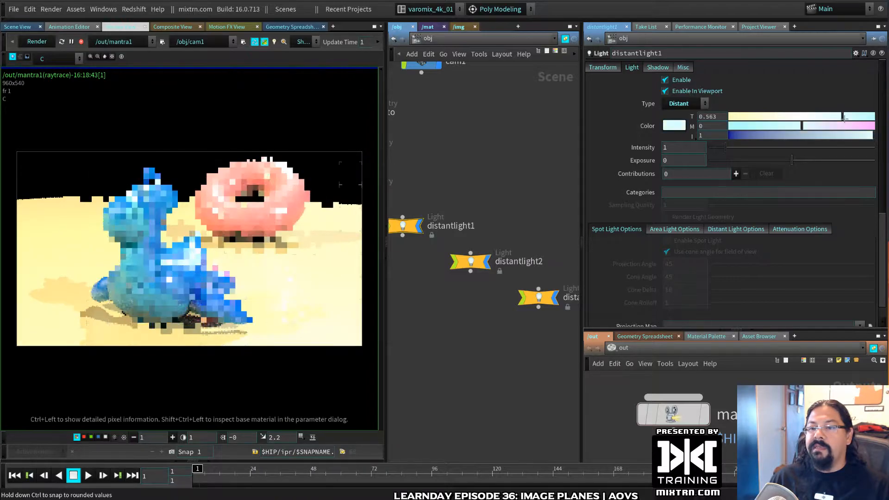
- Set the intensity of distantlight2 to 0.56 and give its color a slightly warm temperature
click(479, 263)
drag(680, 149, 622, 154)
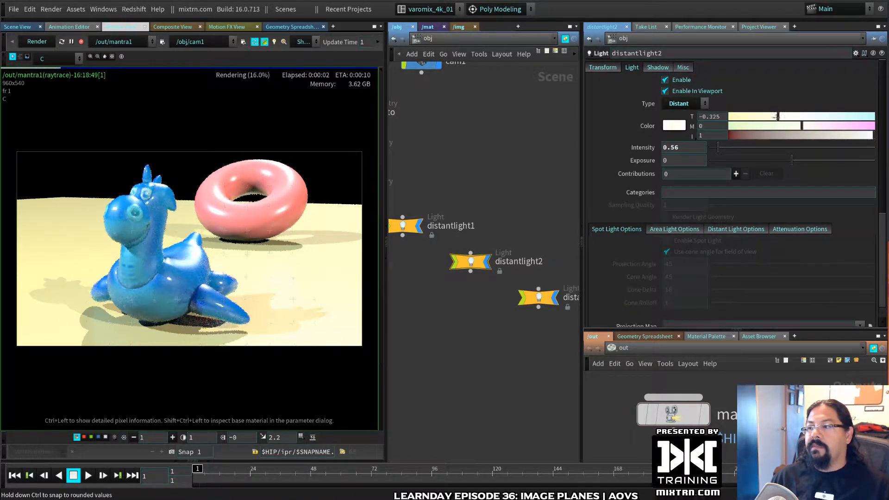
click(410, 228)
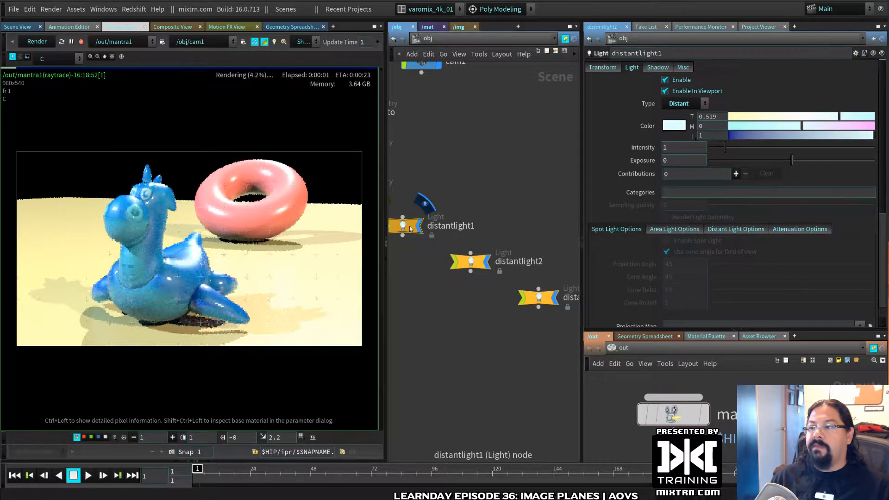
- Try a higher intensity of about 3.5 on distantlight3, and set it back to 1
click(539, 297)
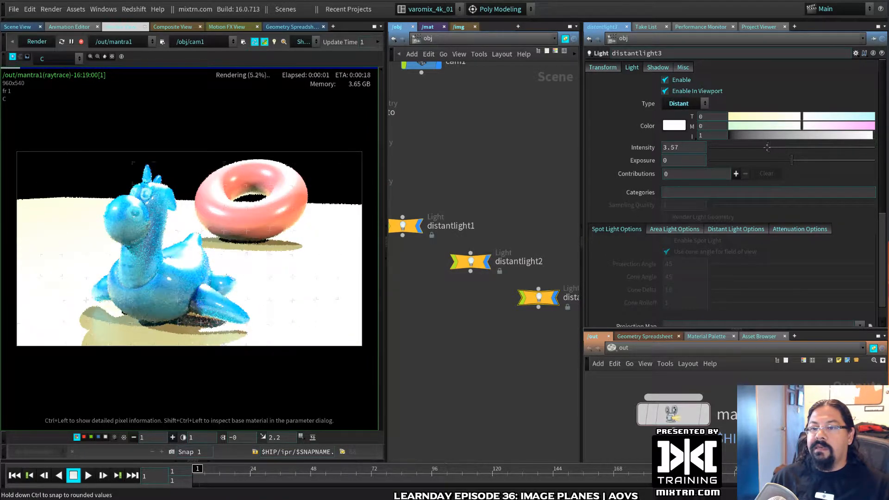
drag(684, 147, 620, 147)
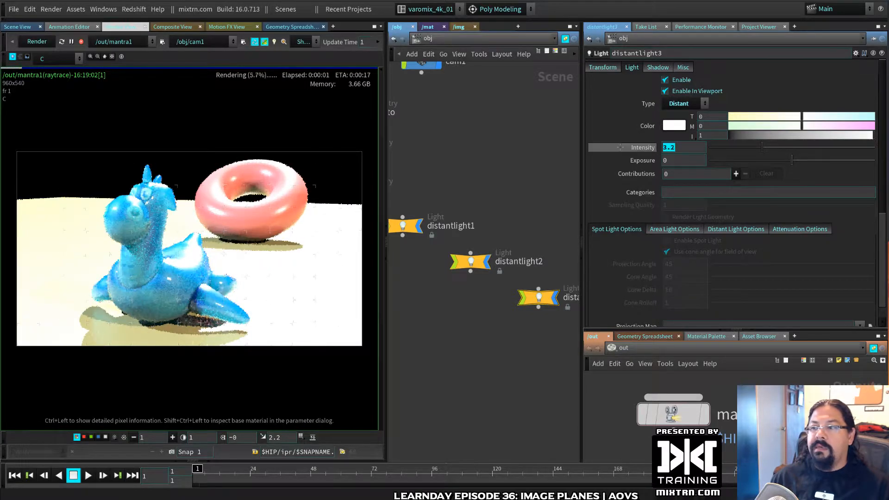
text(1)
key(Return)
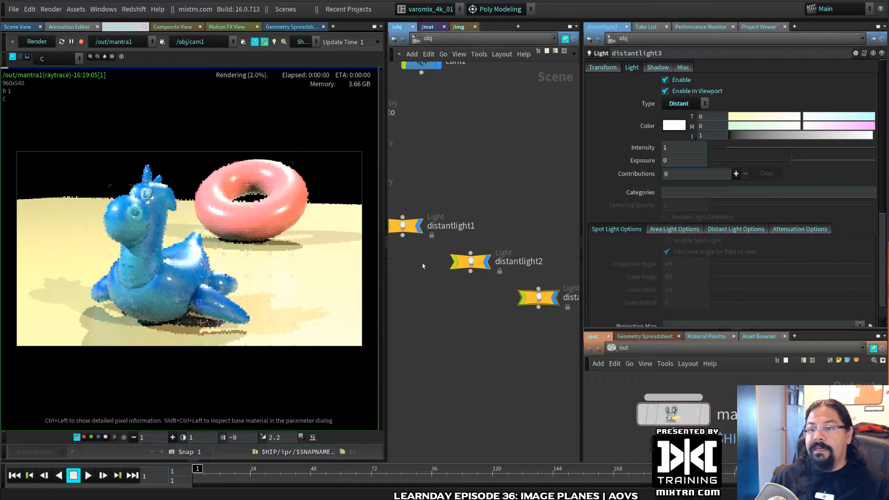
- Set the intensity of distantlight1 to 0.45 and warm distantlight2's color to a temperature of about -0.68
click(403, 230)
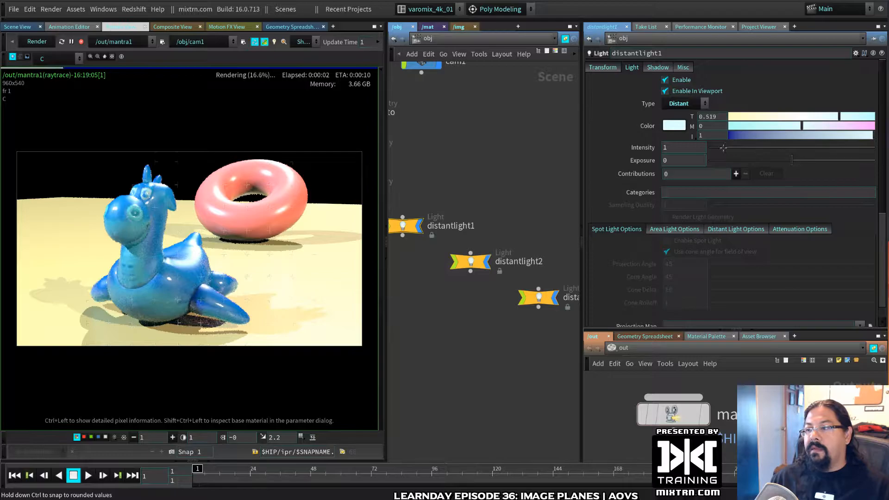
click(719, 148)
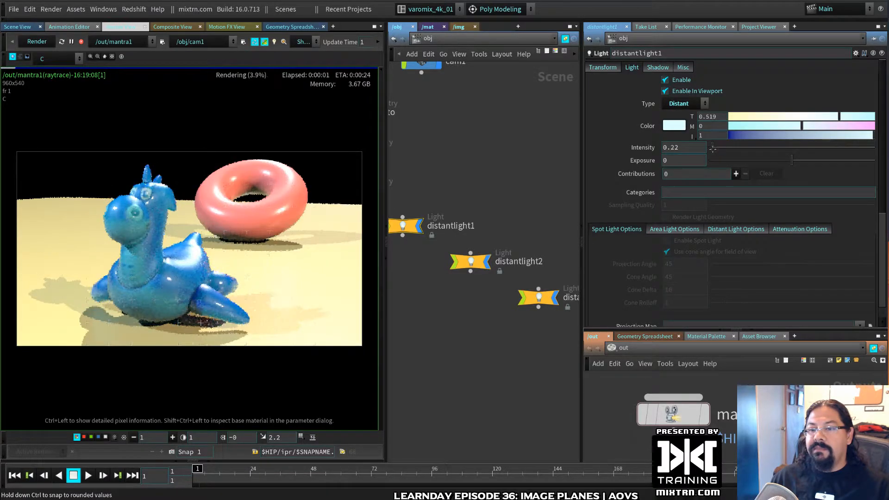
drag(712, 148, 716, 147)
click(470, 263)
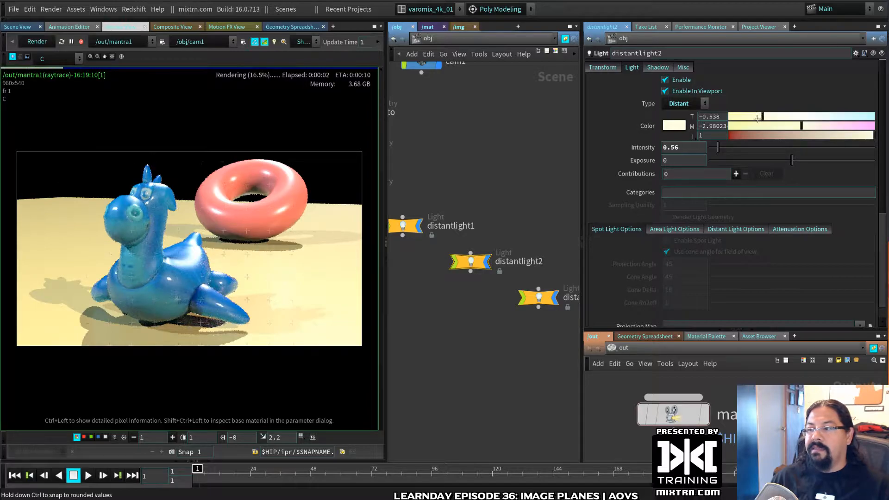
drag(758, 118, 746, 117)
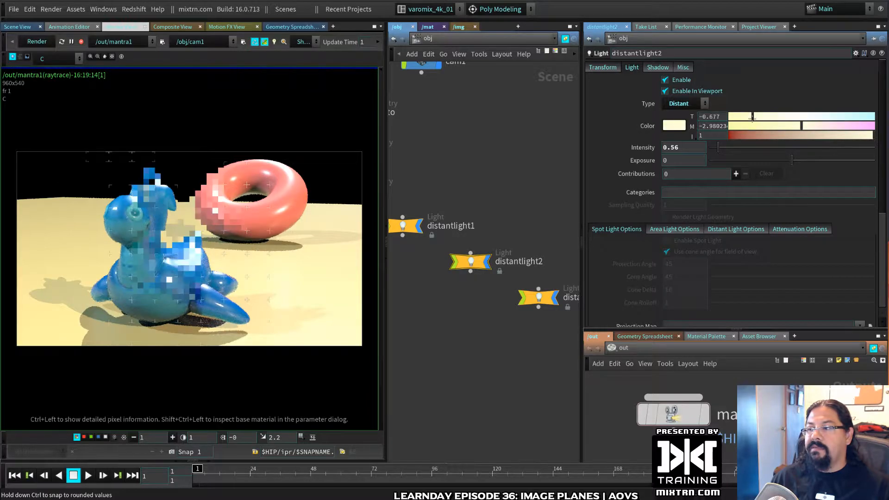
- Set the color temperature of distantlight1 to 1 and its intensity to 0.8
click(403, 226)
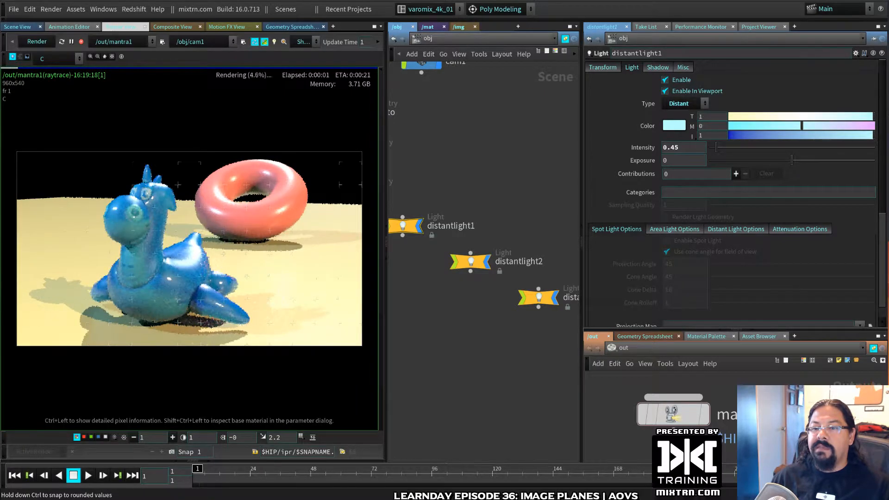
drag(727, 147, 721, 147)
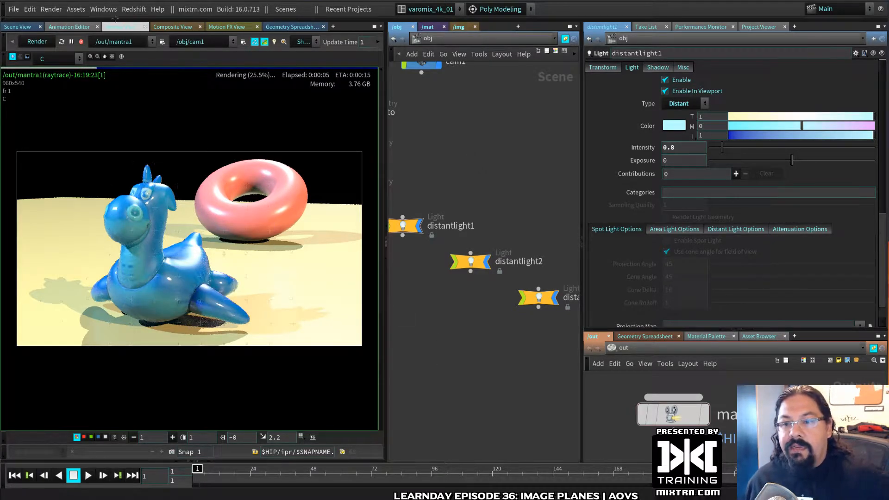
- Save the scene and enable the Direct Lighting (per-component) plane on the mantra1 node
click(672, 413)
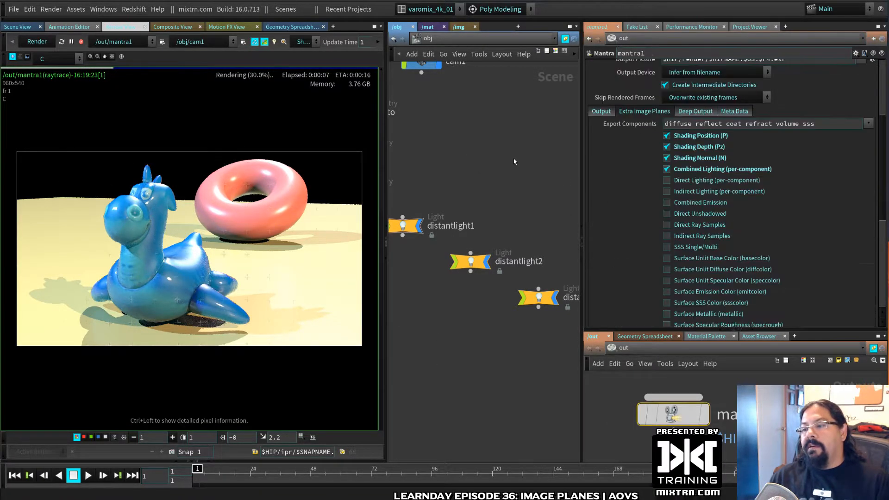
key(ctrl+s)
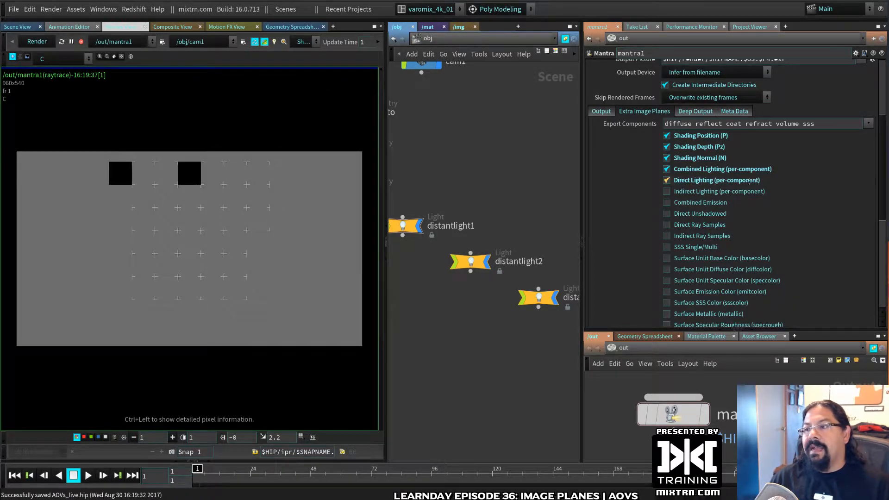
click(63, 58)
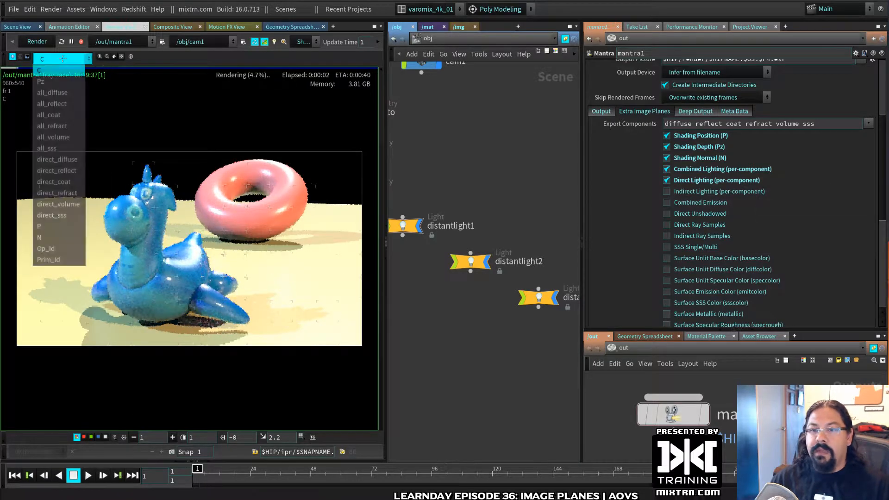
- Disable the Combined Lighting, Shading Normal, Shading Depth and Shading Position planes on mantra1
click(692, 170)
click(692, 170)
click(692, 158)
click(691, 145)
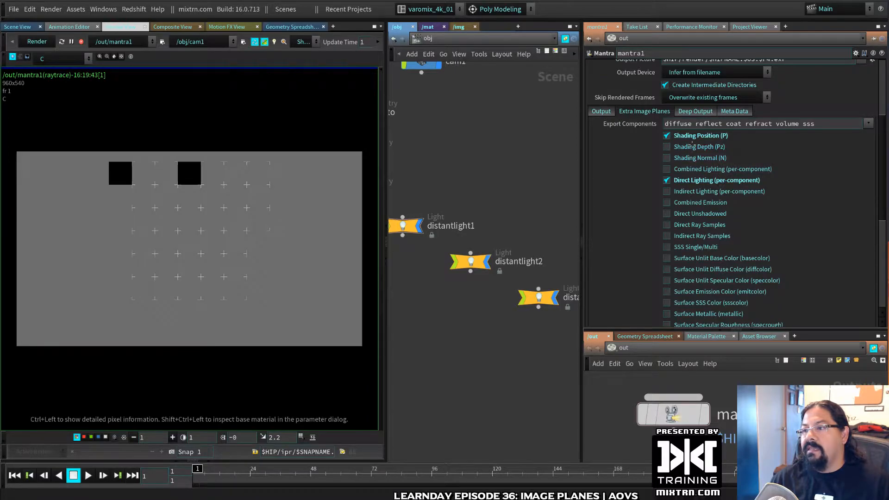
click(691, 135)
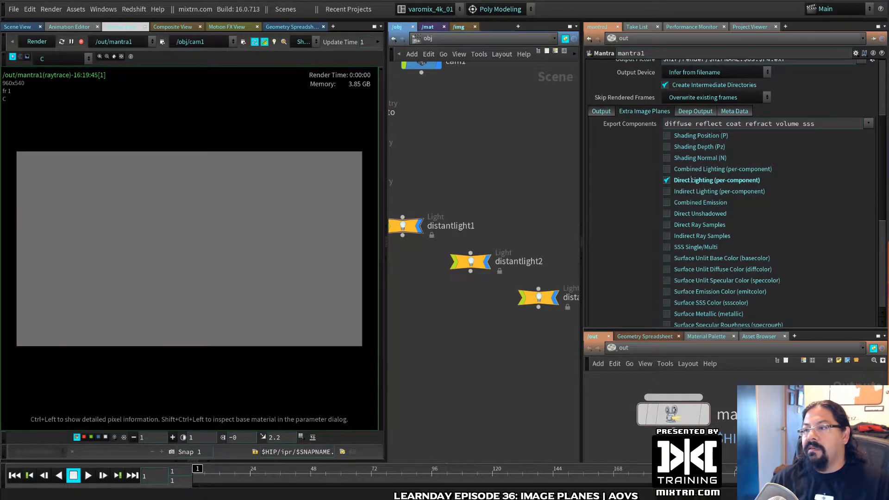
- Inspect the direct_diffuse and direct_reflect planes of the render
click(61, 58)
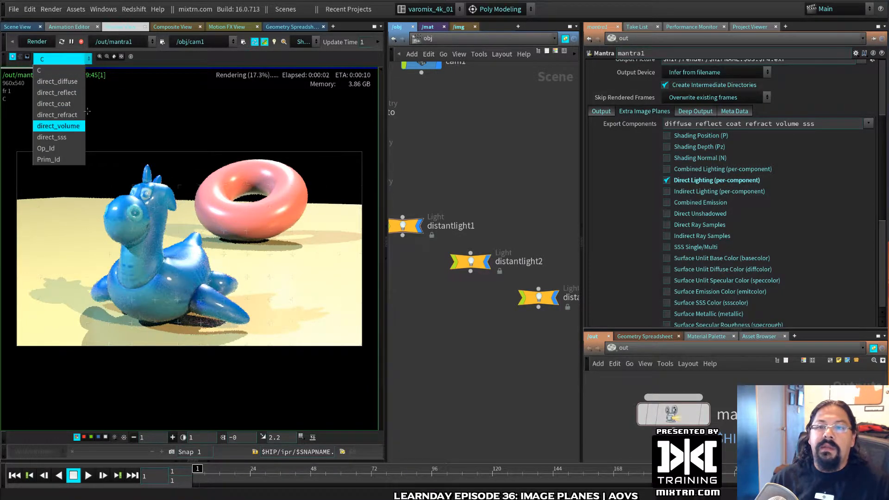
click(78, 82)
click(76, 58)
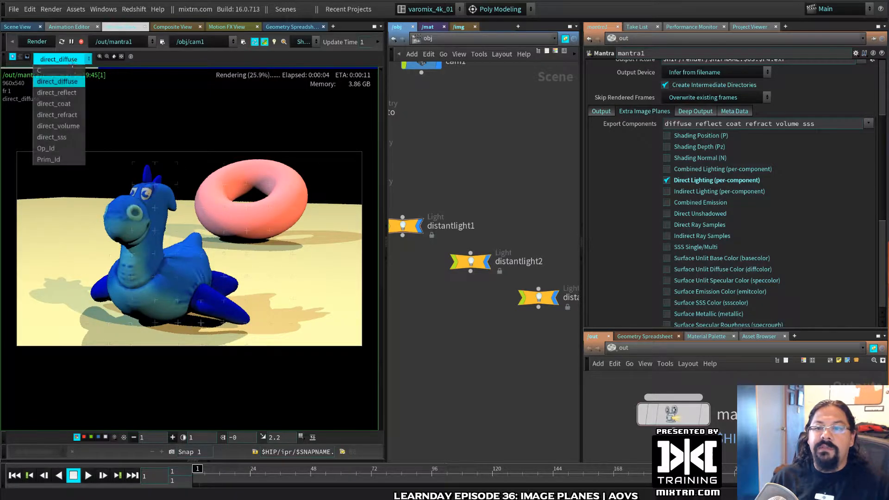
click(57, 93)
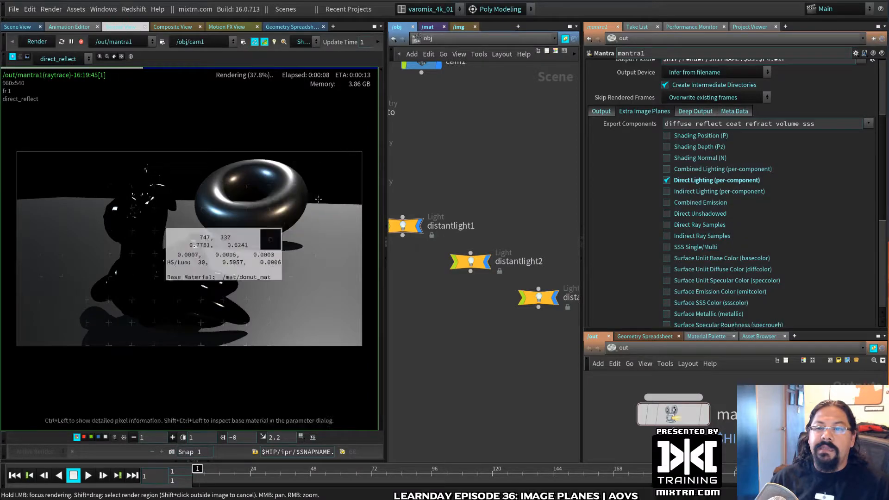
- Inspect the direct_coat and direct_refract planes of the render
click(58, 58)
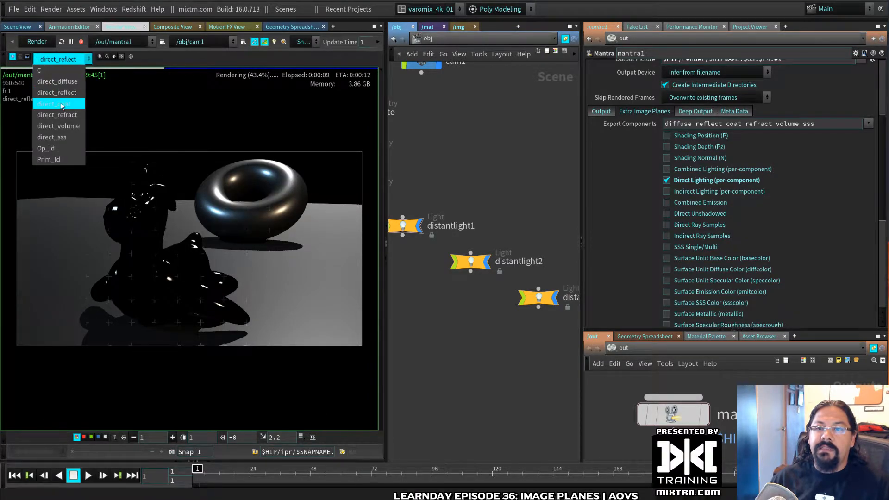
click(58, 99)
click(64, 57)
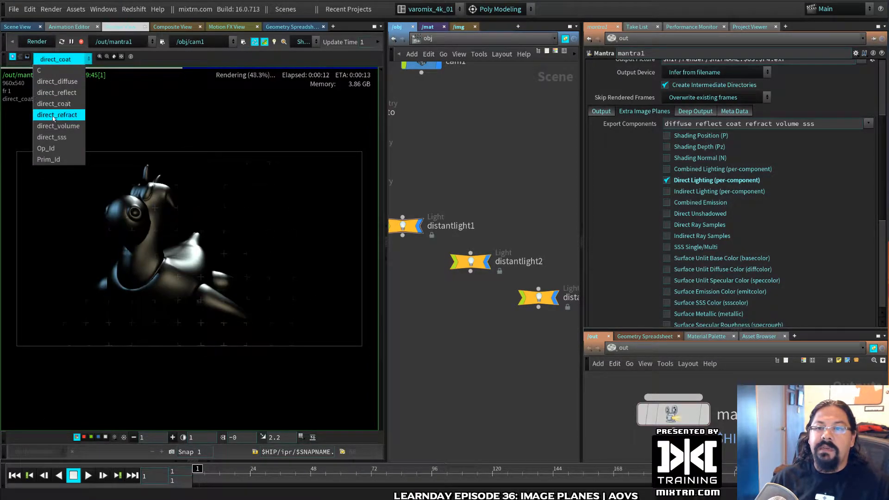
click(56, 113)
- Inspect the direct_volume and direct_sss planes of the render and return to the C plane
click(74, 59)
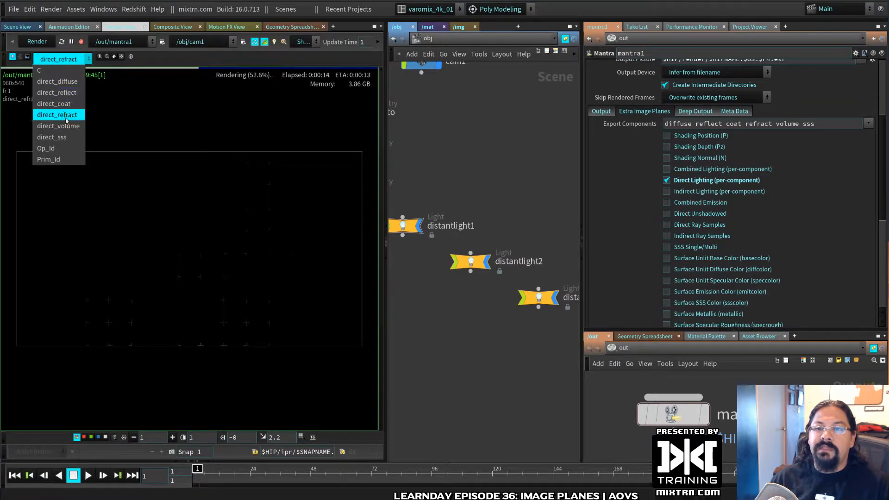
click(56, 126)
click(66, 57)
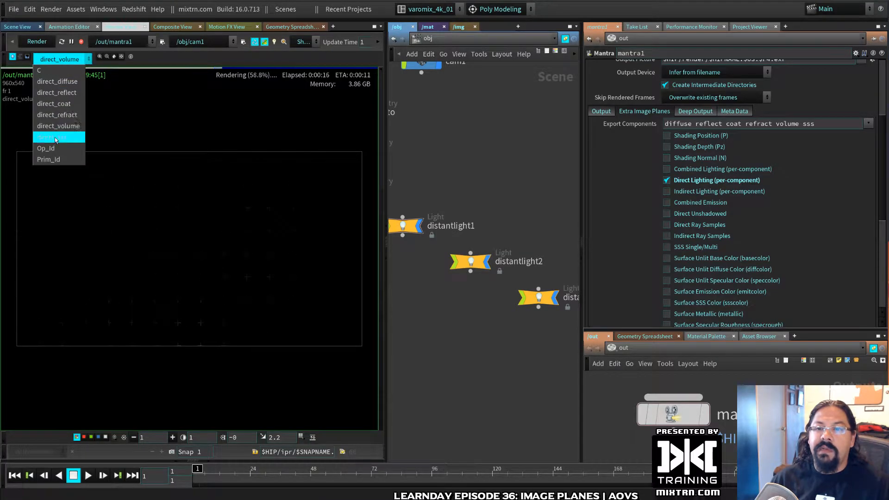
click(54, 138)
click(59, 56)
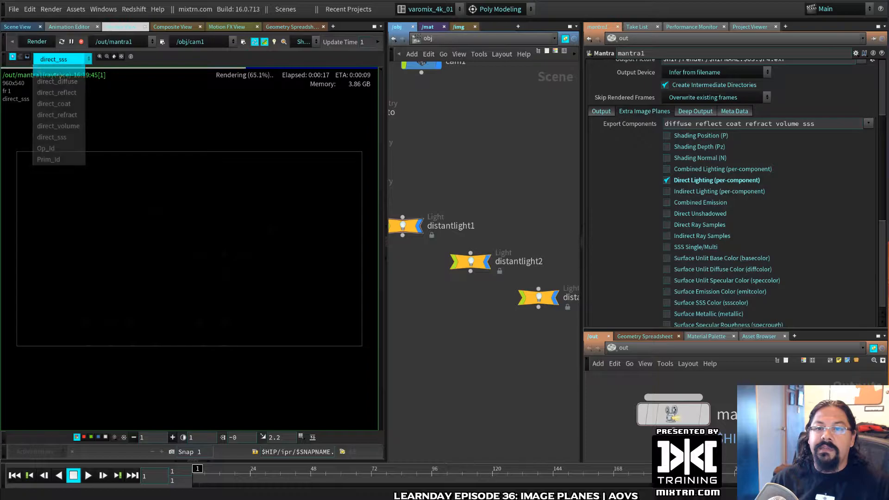
click(51, 64)
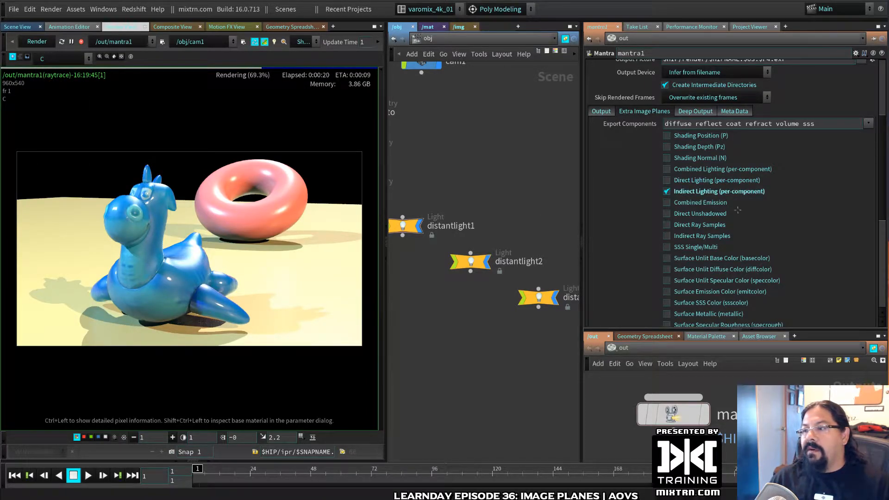
- Check the planes listed for indirect lighting, inspect the direct_noshadow plane of the render and return to C
click(56, 58)
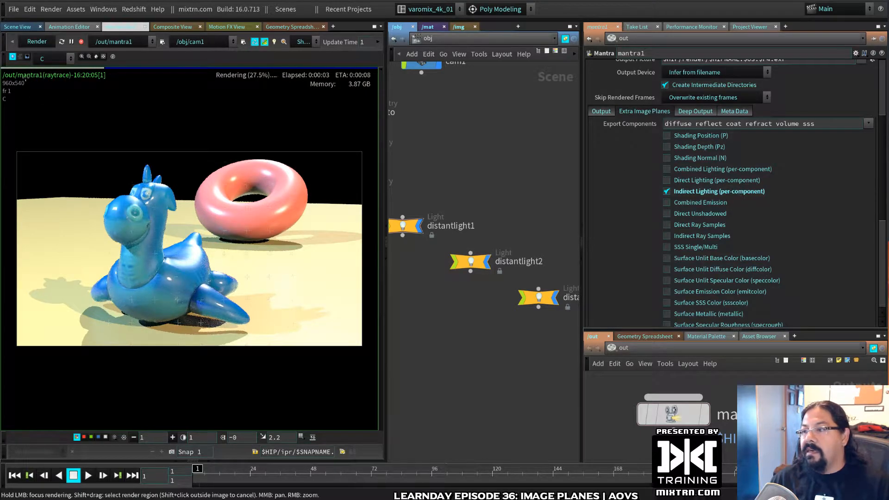
click(477, 322)
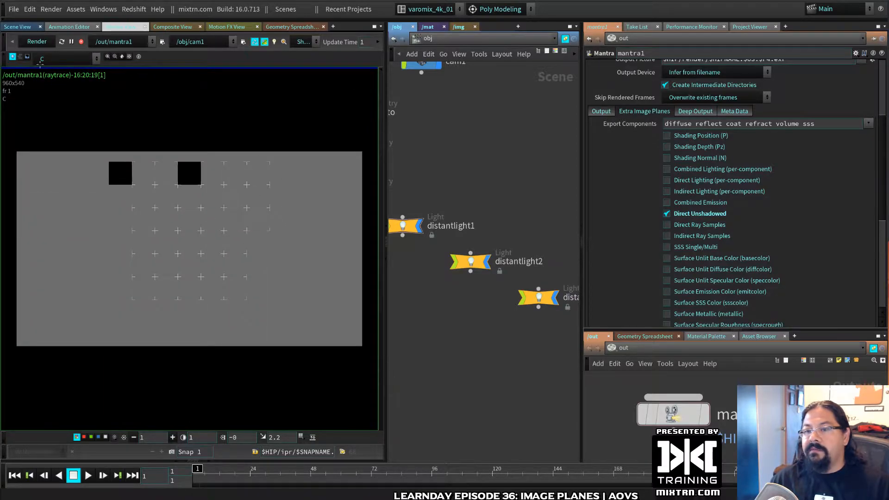
click(53, 58)
click(67, 82)
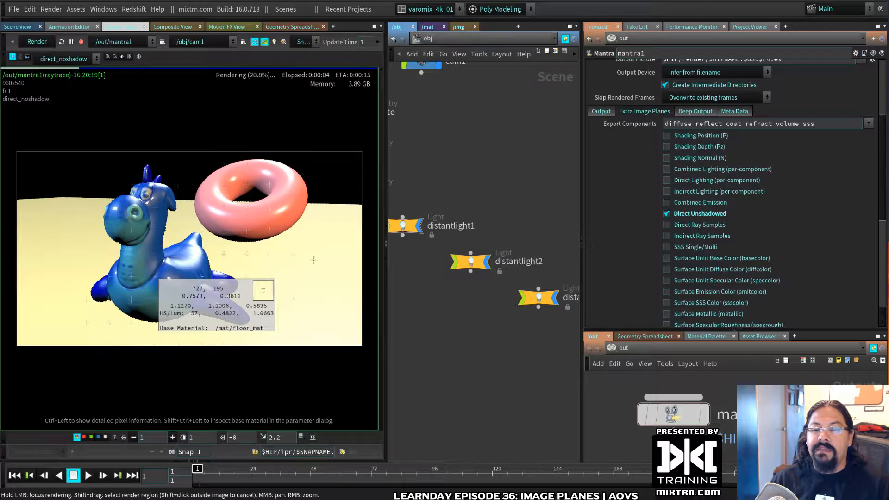
click(63, 59)
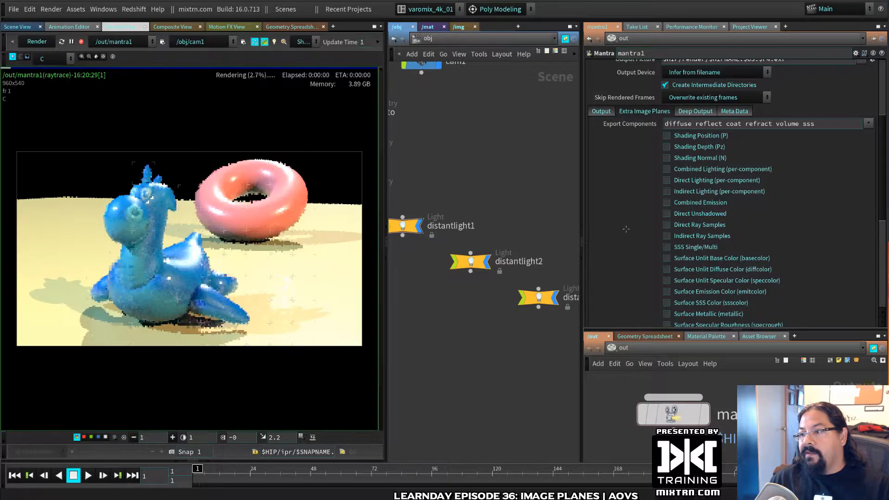
- Swap the mantra1 parameter pane with the render view and network panes and narrow it, leaving room for Plane 1's VEX Variable list
scroll(625, 228, down, 4)
scroll(625, 229, up, 3)
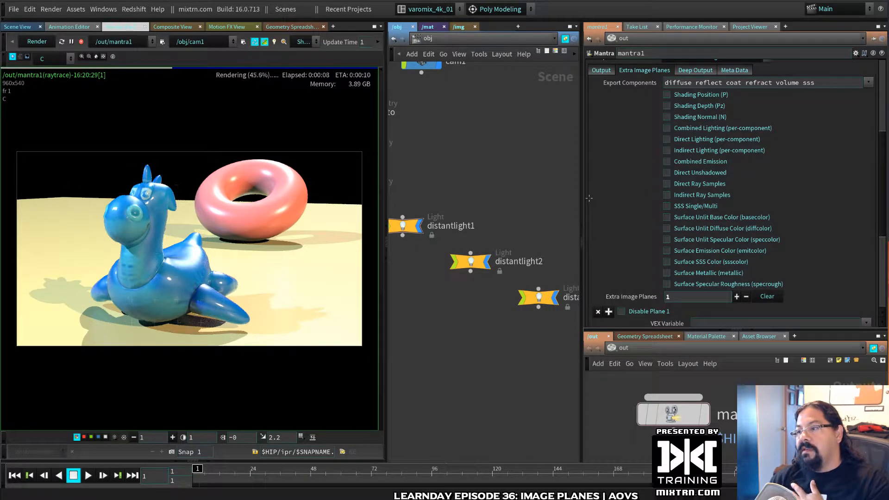
scroll(601, 192, down, 4)
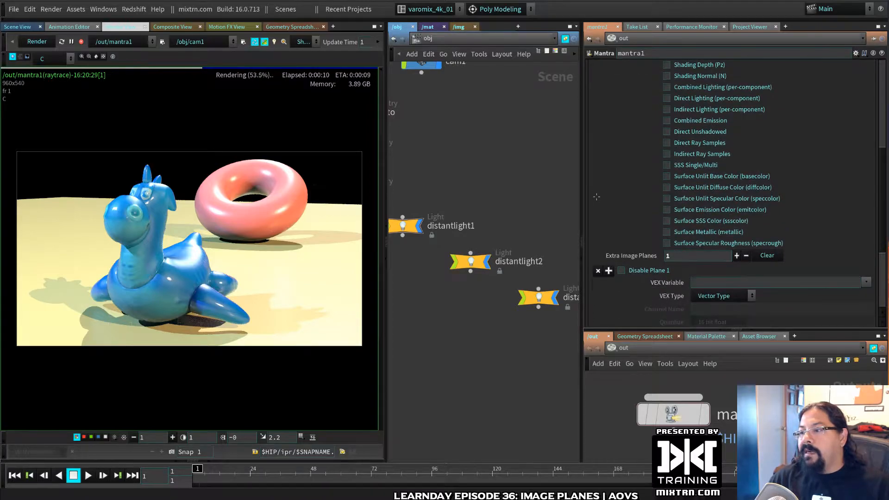
scroll(624, 181, down, 2)
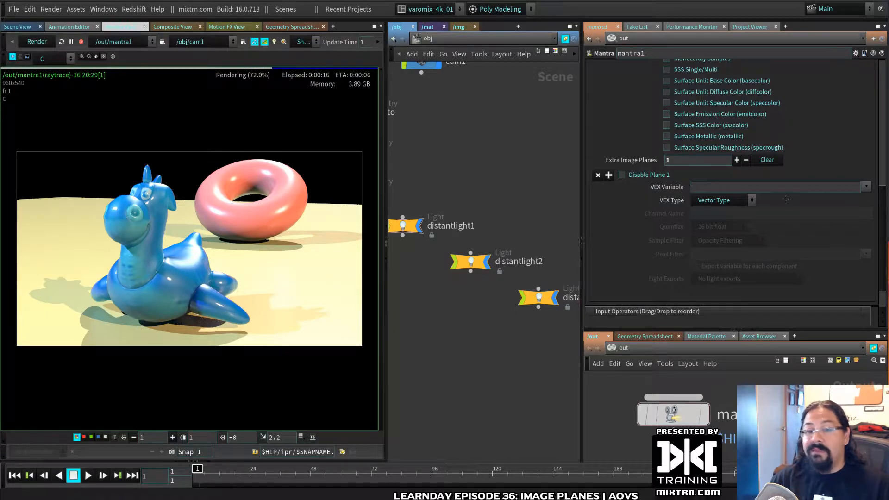
click(864, 186)
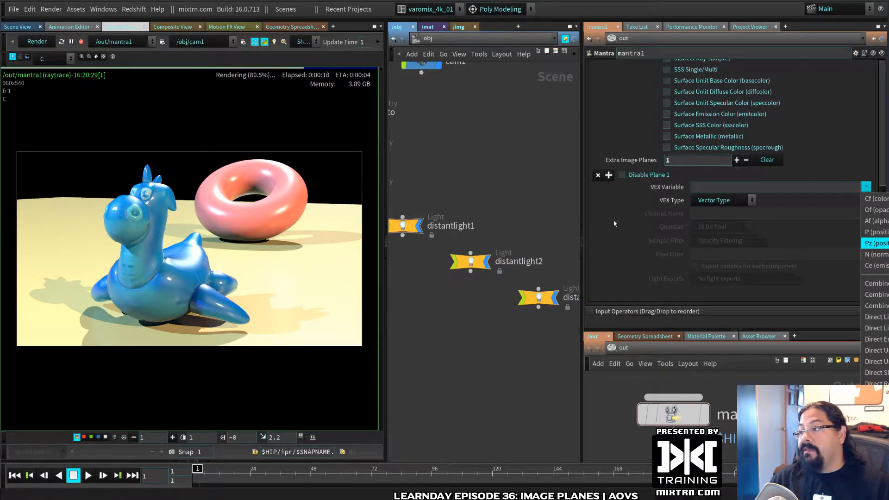
click(582, 245)
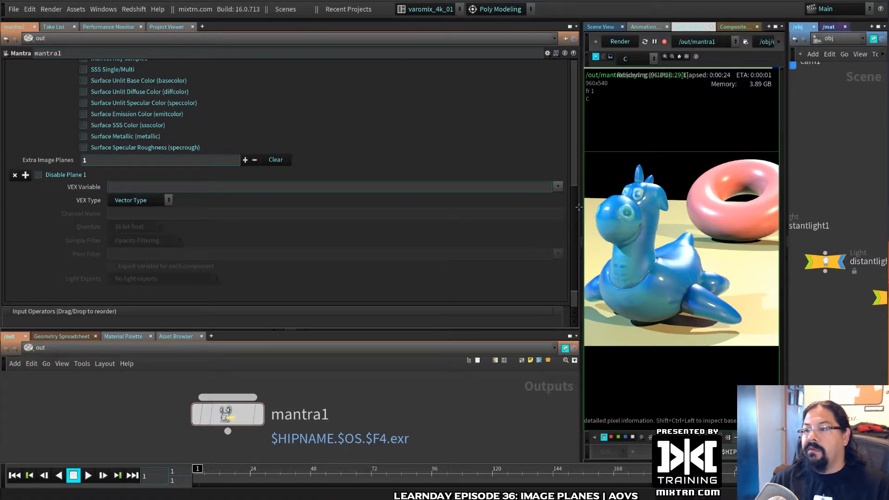
drag(578, 204, 326, 183)
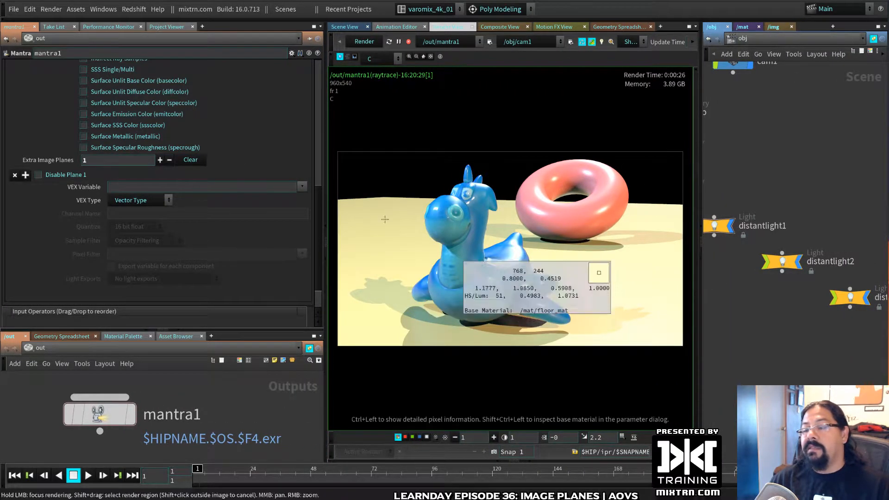
- Set Plane 1's VEX Variable to Cf (color), view the Cf plane and return the render to C
click(302, 186)
click(390, 197)
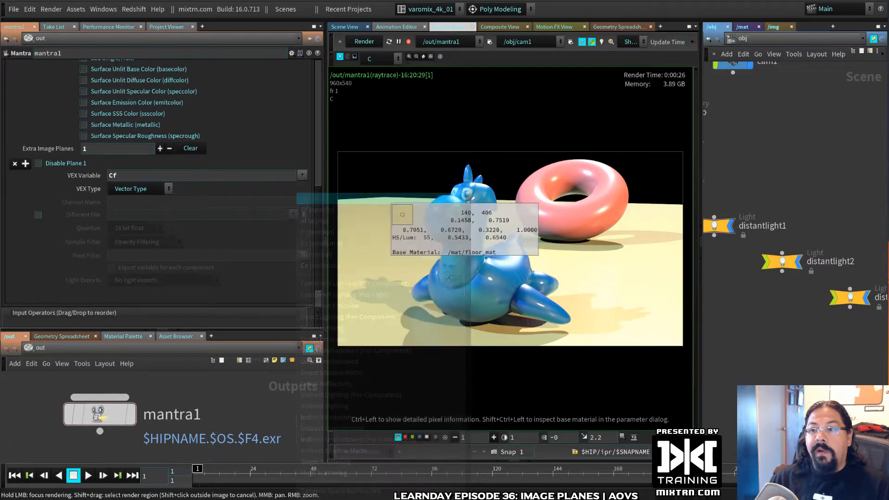
click(397, 59)
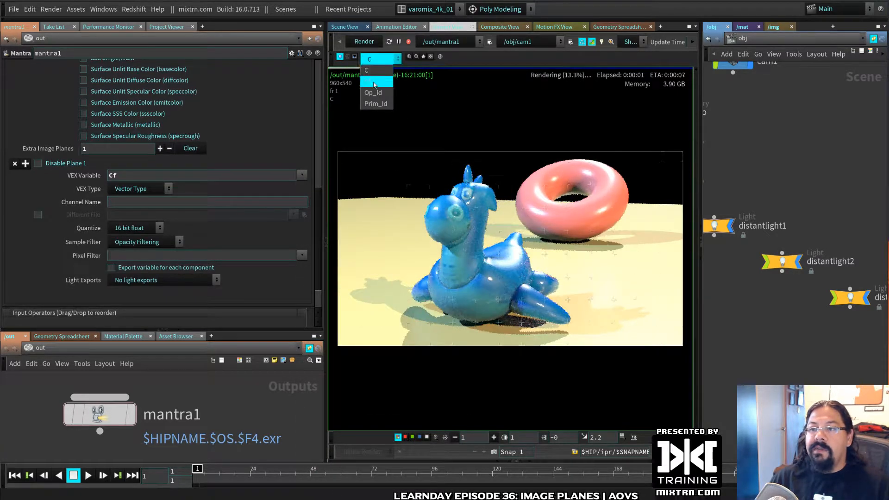
click(373, 77)
click(398, 58)
click(370, 68)
- Change Plane 1's VEX Variable to Of (opacity), view the Of plane and return the render to C
click(301, 174)
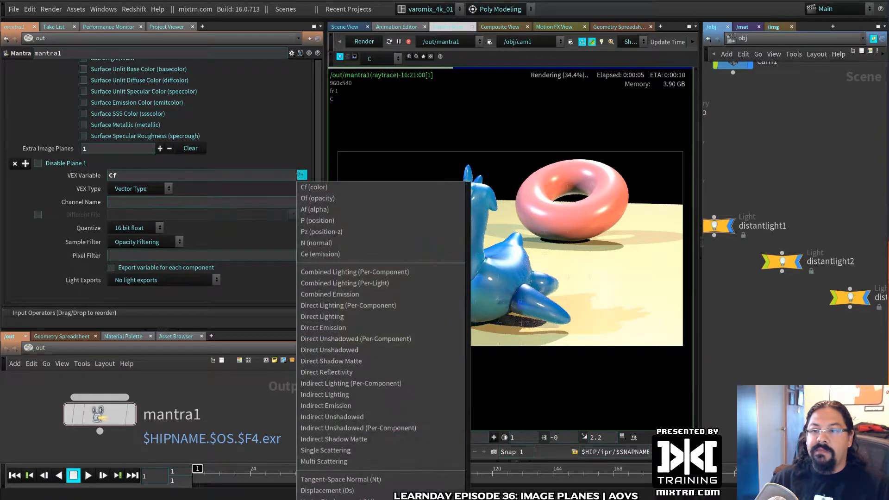
click(324, 198)
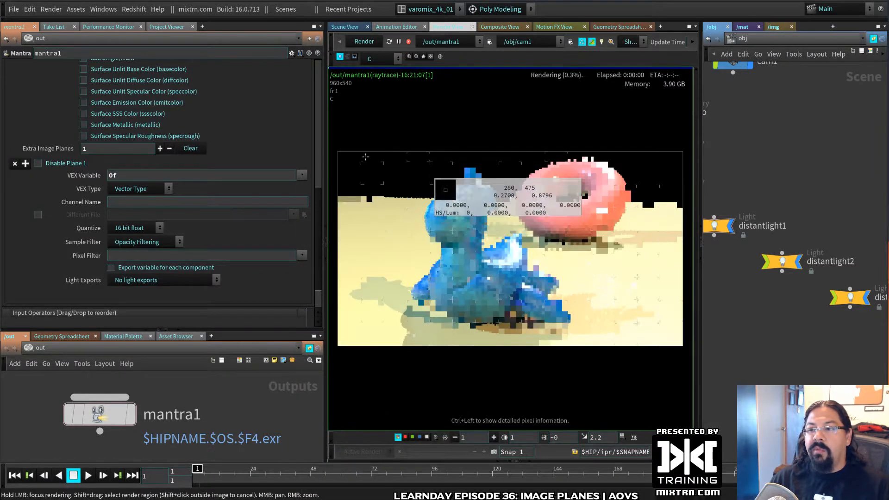
click(381, 59)
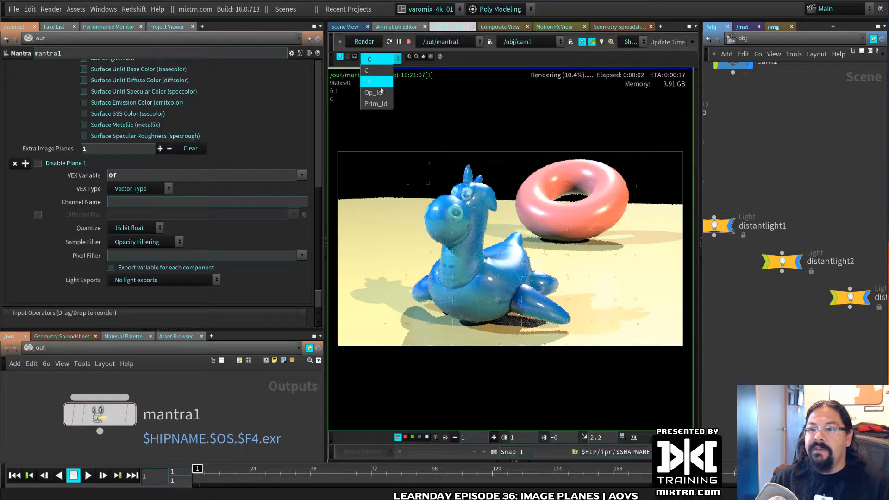
click(375, 82)
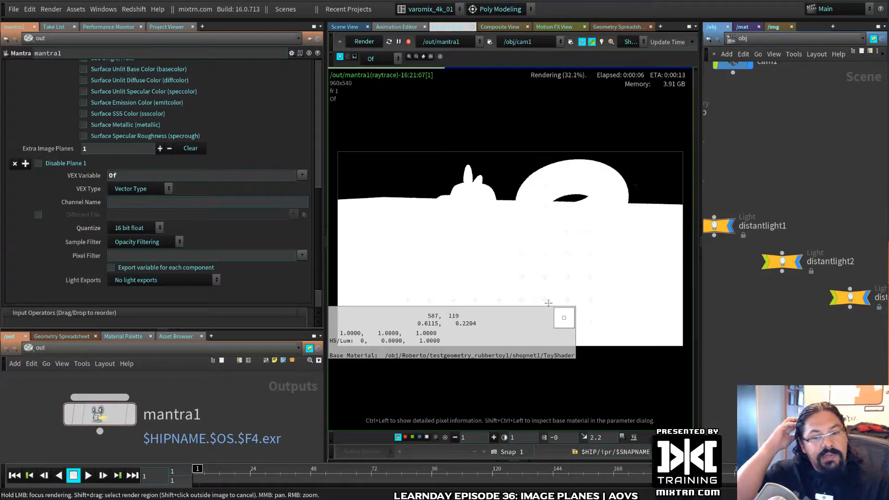
click(381, 59)
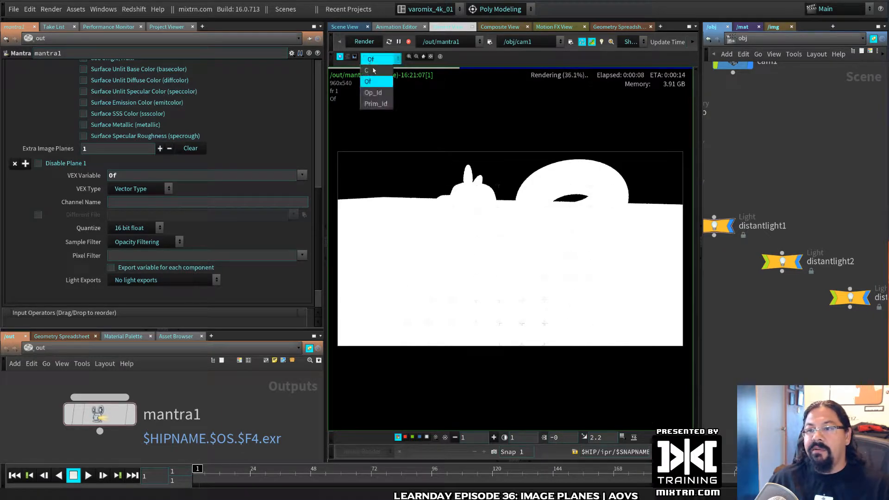
click(370, 66)
- Set Plane 1's VEX Variable to Combined Lighting (Per-Light) and view the distantlight1_all plane
click(302, 175)
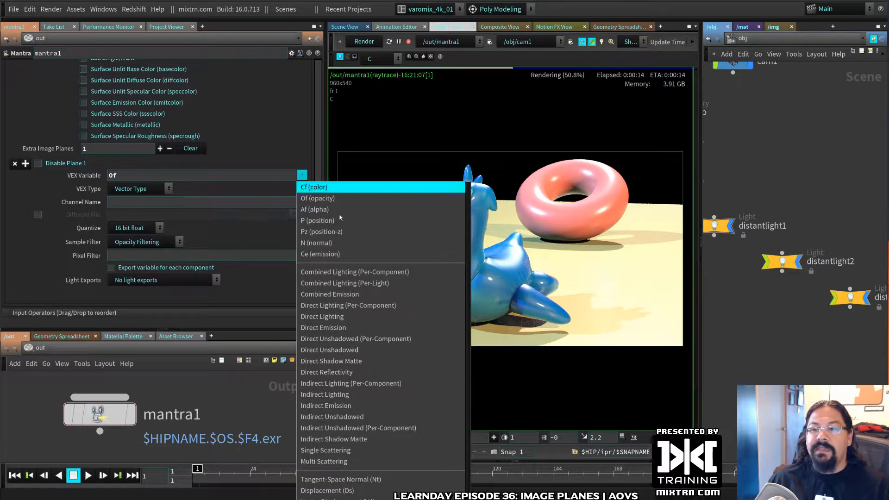
click(314, 209)
scroll(115, 119, up, 5)
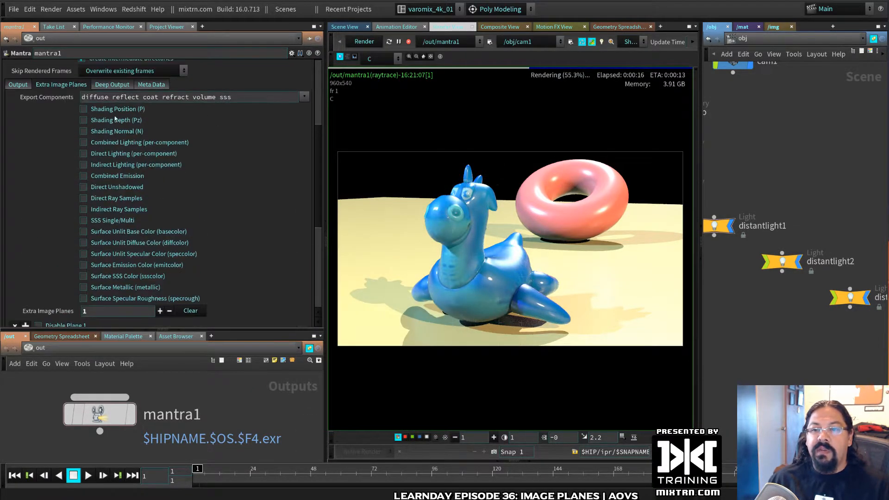
scroll(257, 230, down, 5)
click(302, 214)
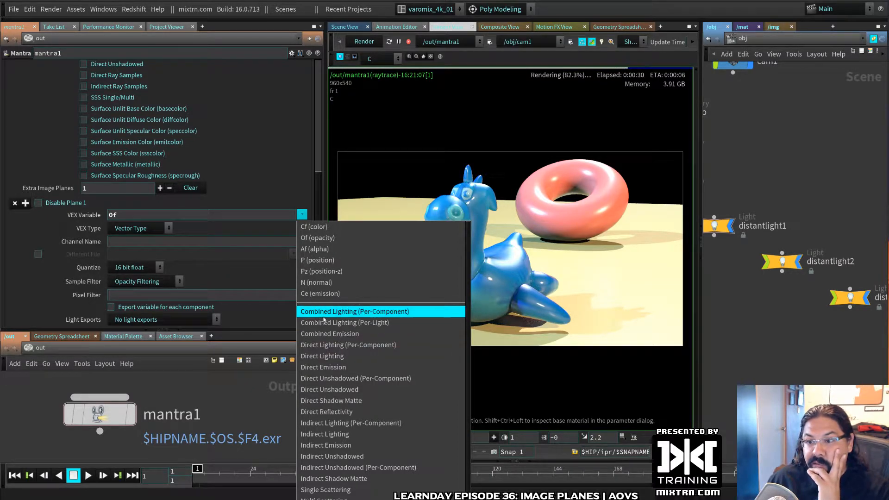
click(365, 324)
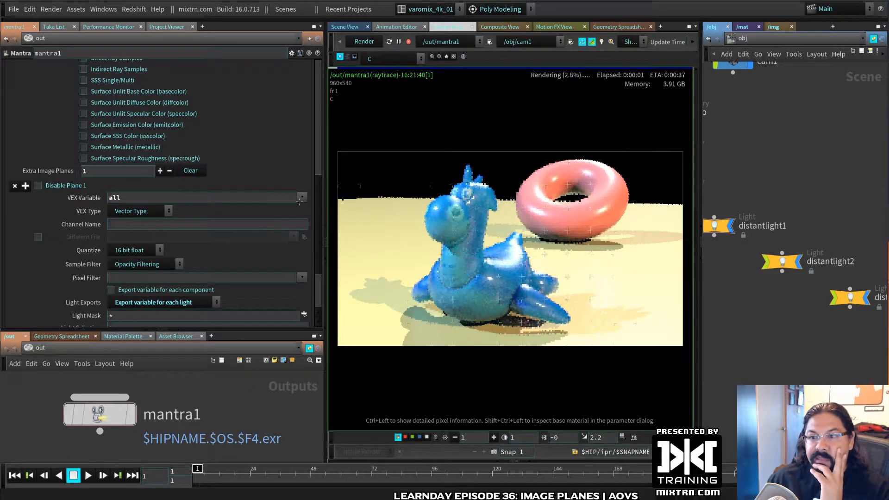
click(302, 197)
click(261, 184)
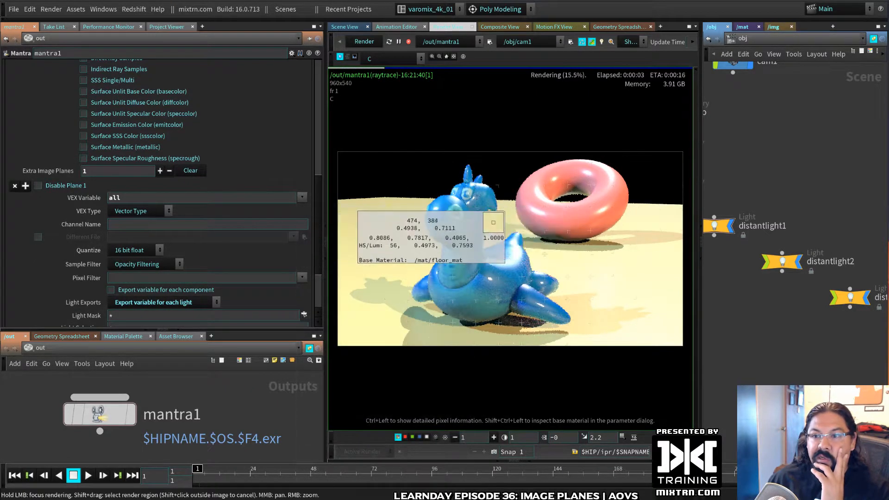
click(413, 57)
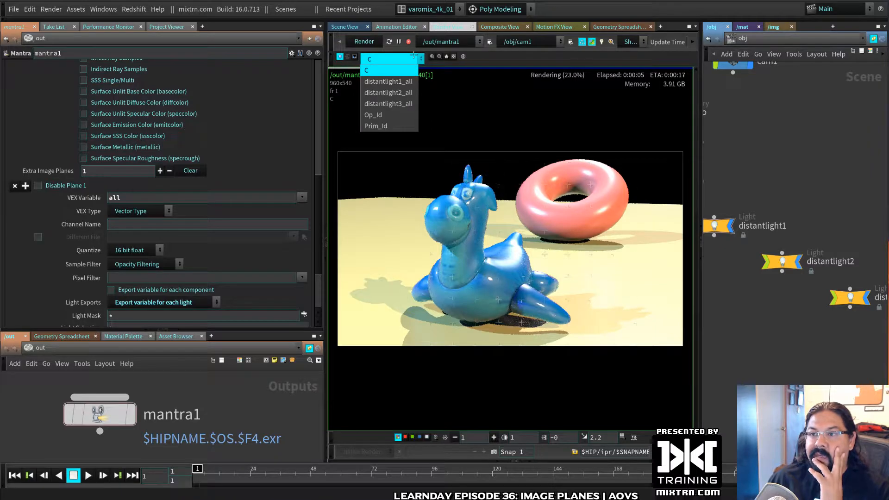
click(391, 84)
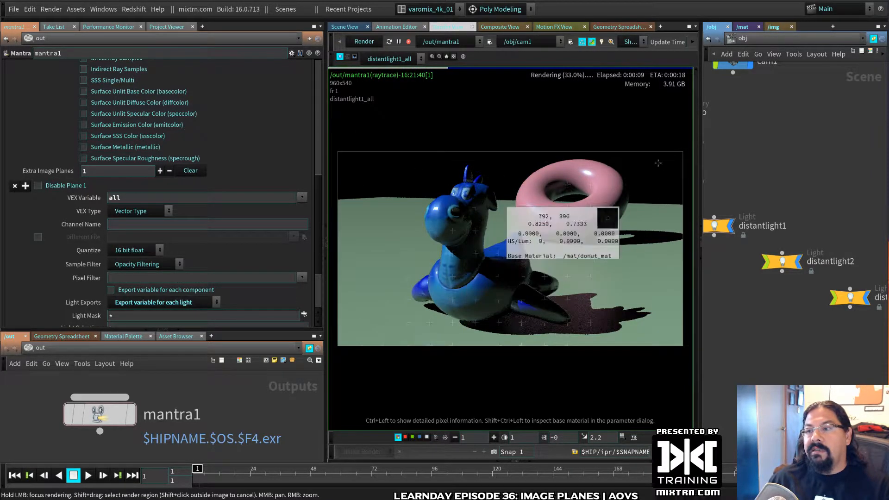
- Move the distantlight2 and distantlight3 nodes into a column below distantlight1 in the object network
middle_drag(780, 318, 793, 303)
drag(796, 246, 727, 246)
drag(863, 283, 742, 286)
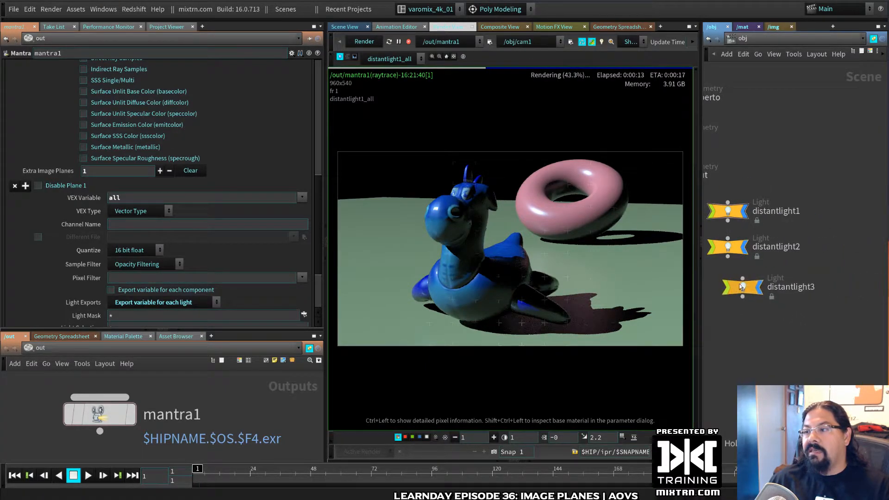
middle_drag(736, 315, 794, 319)
- Sample the distantlight1_all plane and inspect the distantlight2_all and distantlight3_all planes of the render
ctrl+click(399, 200)
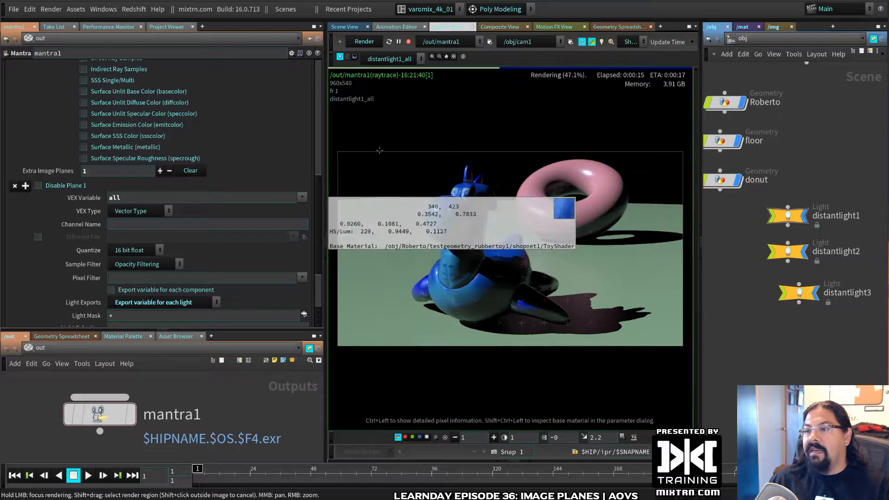
click(389, 59)
click(400, 93)
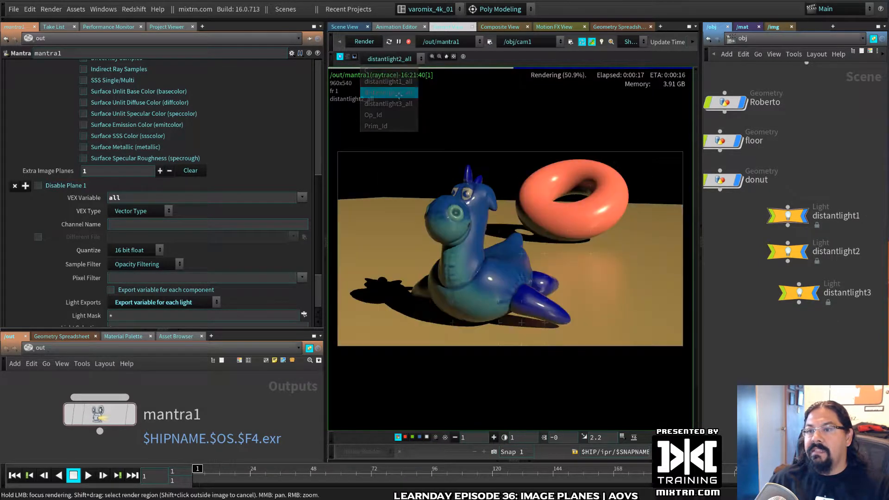
click(401, 58)
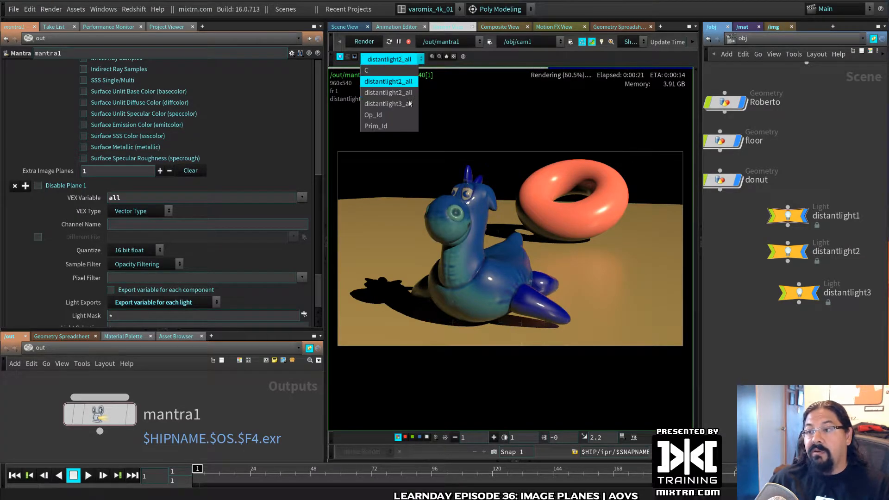
click(389, 104)
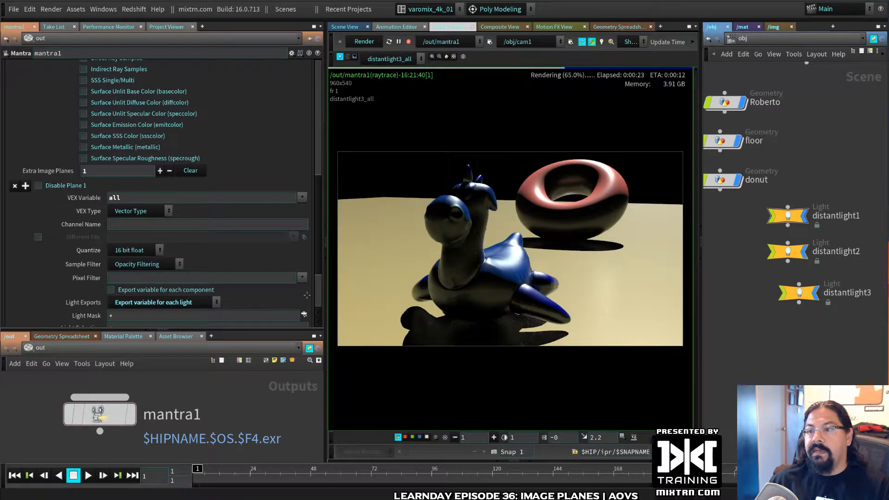
mouse_move(501, 228)
ctrl+click(615, 260)
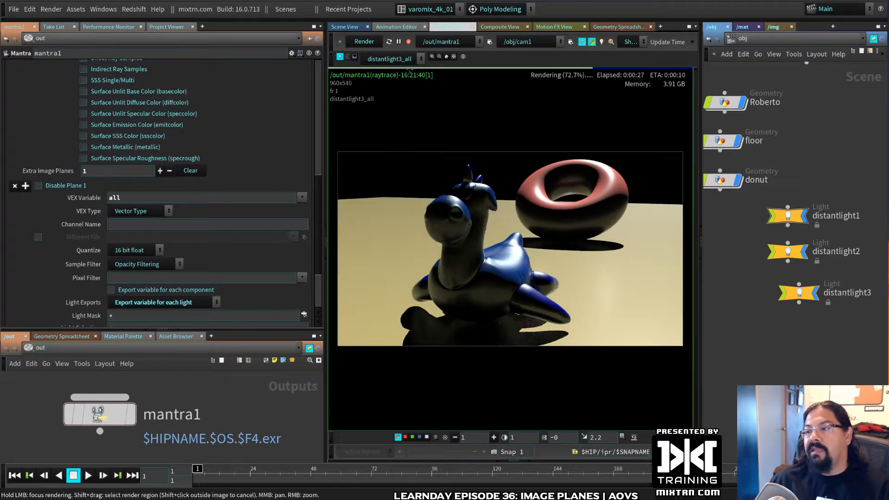
click(411, 59)
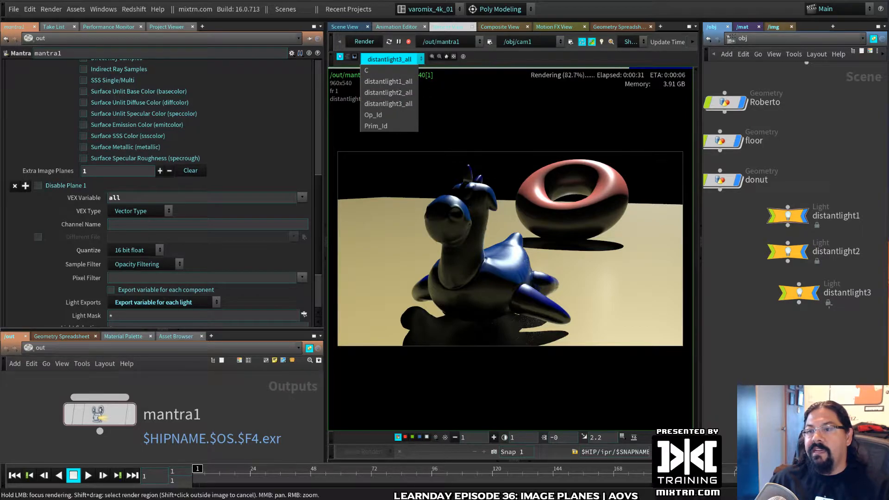
- Align the distantlight3 node directly under distantlight2 in the object network
drag(798, 294, 786, 288)
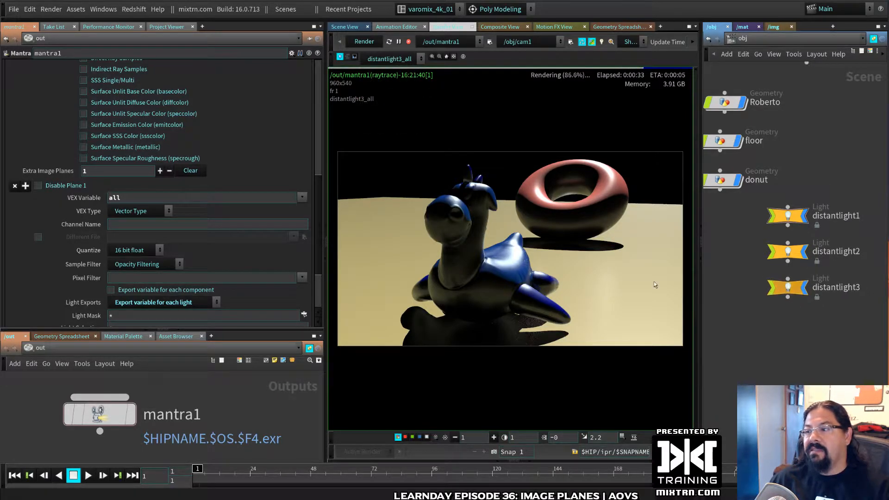
- Review the VEX Variable choices for Plane 1 and set the variable to Cf (color)
click(302, 197)
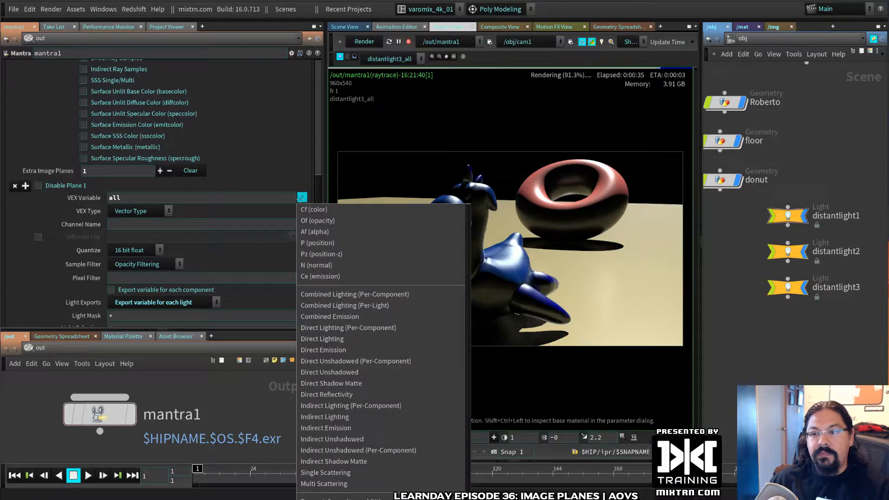
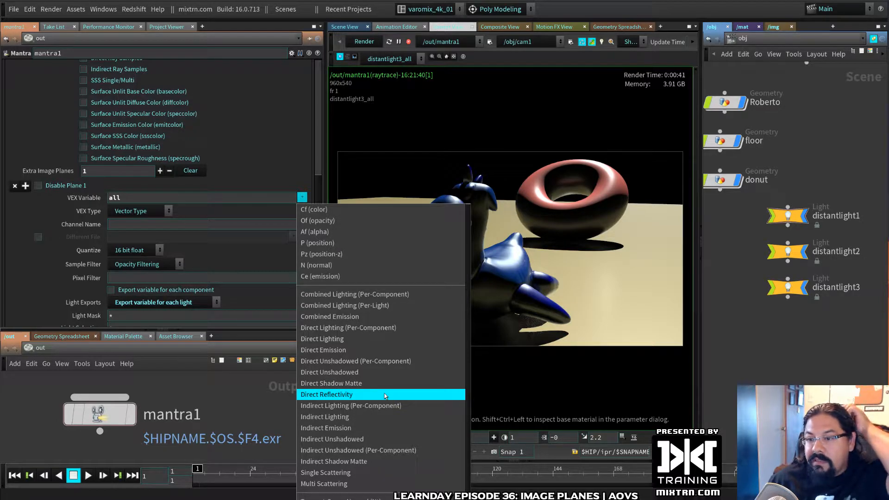
click(38, 303)
scroll(39, 303, down, 2)
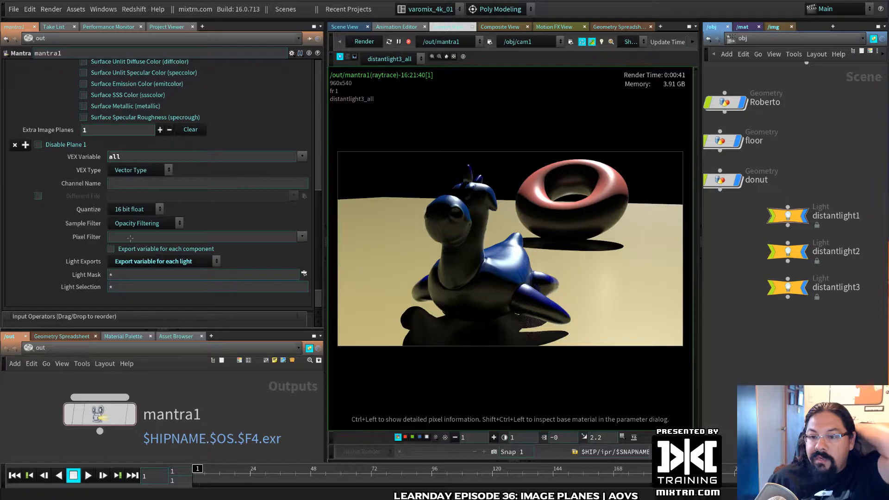
click(302, 156)
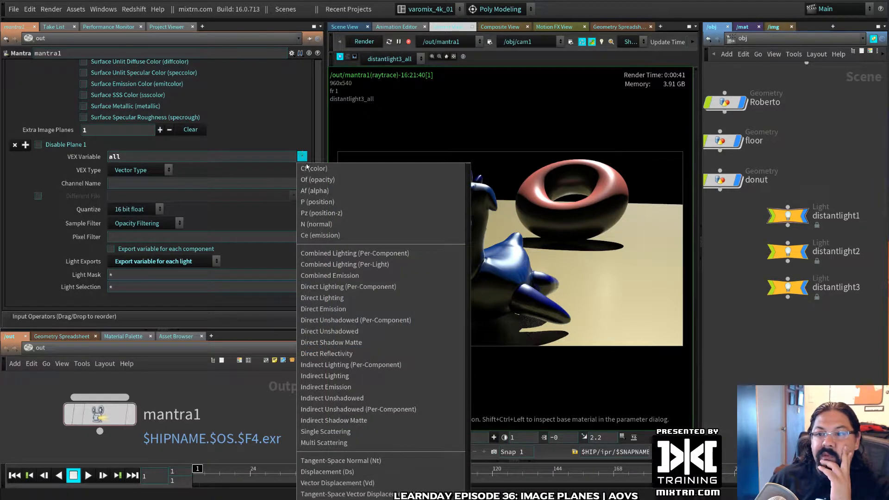
click(336, 171)
click(302, 175)
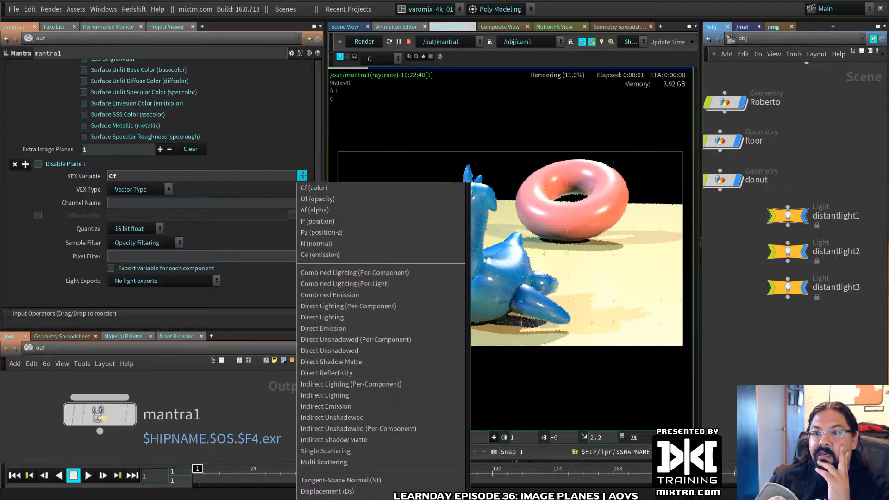
click(116, 189)
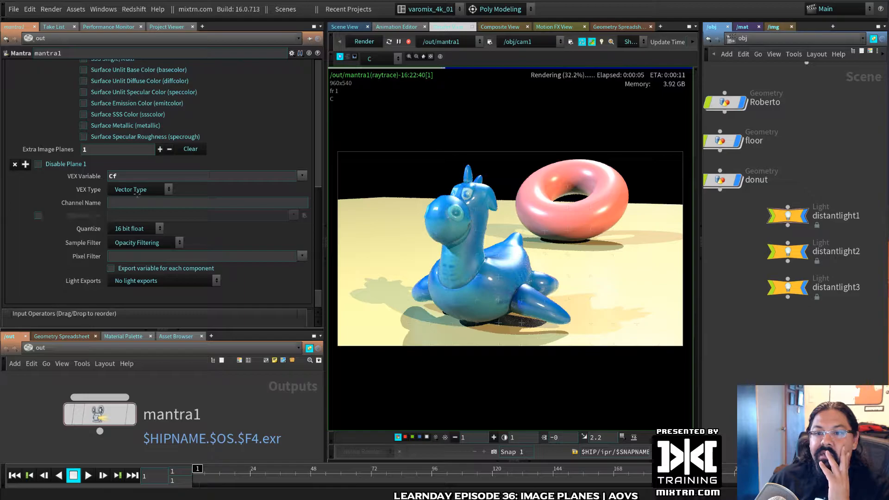
click(155, 203)
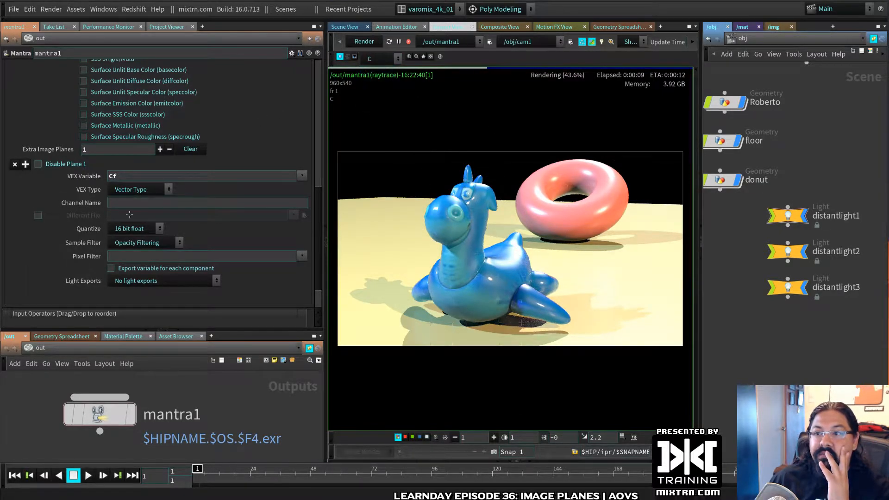
- Sample pixels on the toy in the render and set Plane 1's VEX Type to Float Type
click(151, 186)
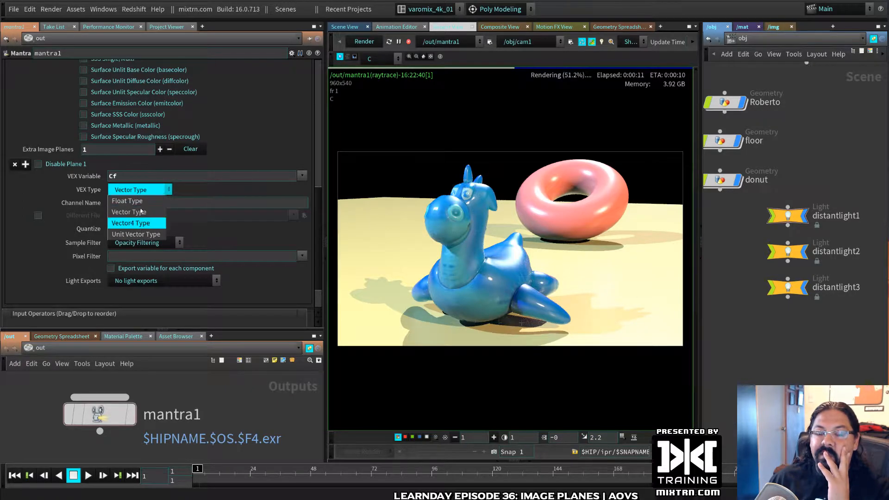
click(147, 212)
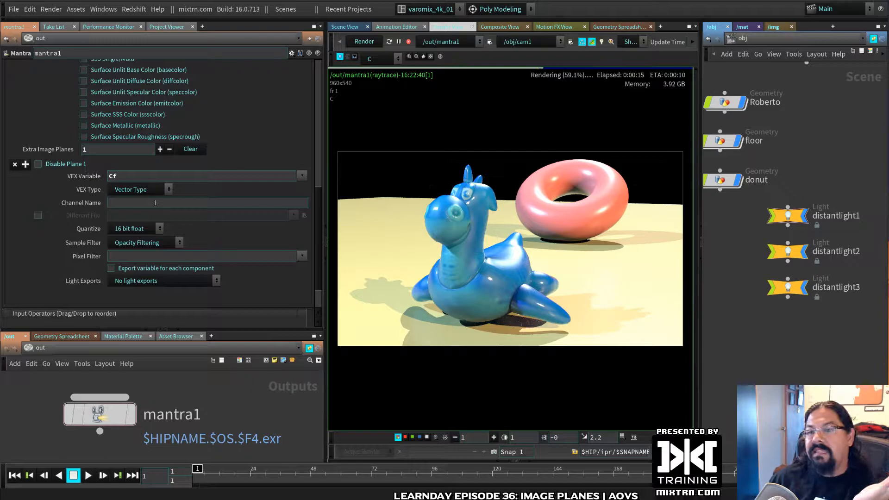
drag(444, 204, 508, 277)
click(139, 190)
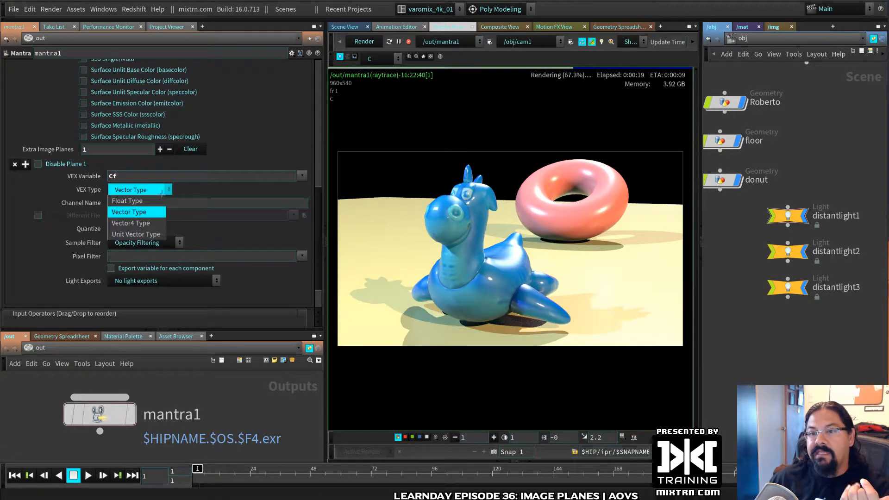
click(143, 203)
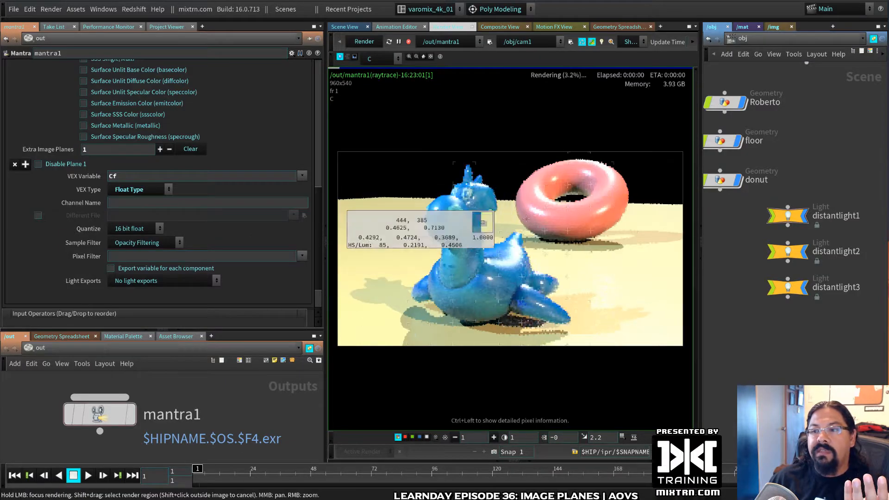
- View the Cf plane of the render, sample pixels on the toy, and return the display to C
click(370, 58)
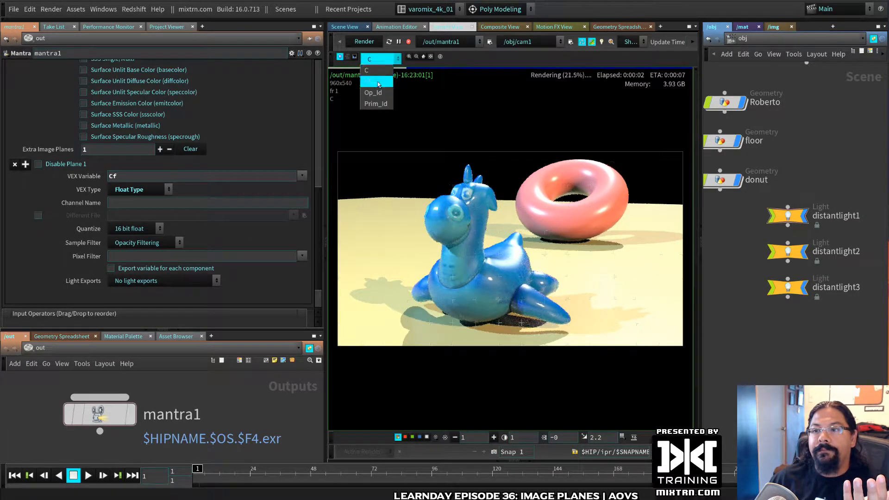
click(370, 77)
drag(528, 267, 528, 267)
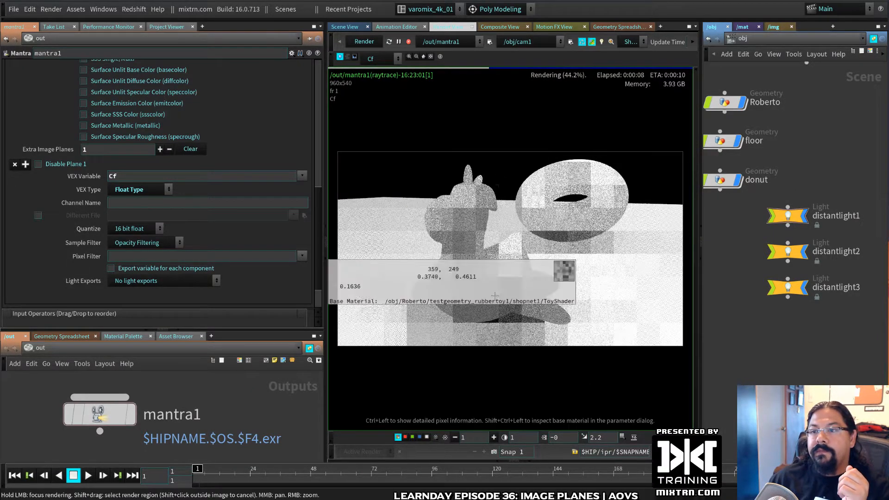
click(381, 57)
click(366, 71)
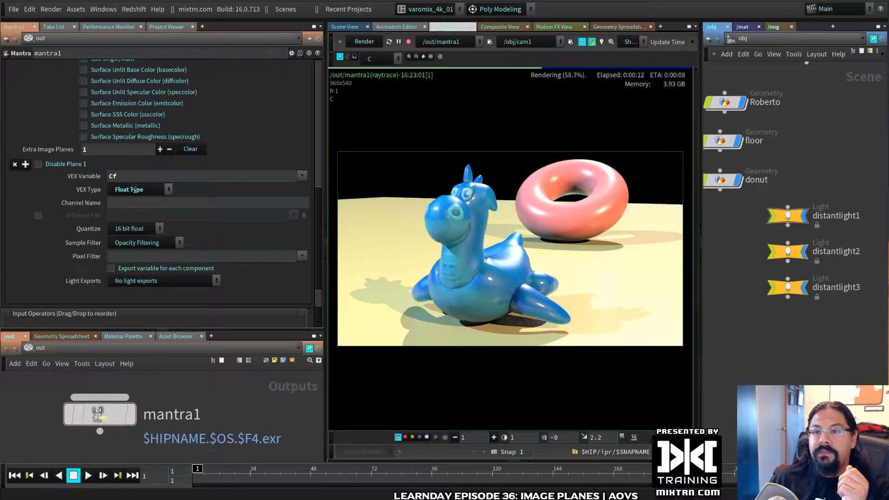
- Set Plane 1 to Vector Type with the channel name Color and display the Color plane of the render
click(135, 189)
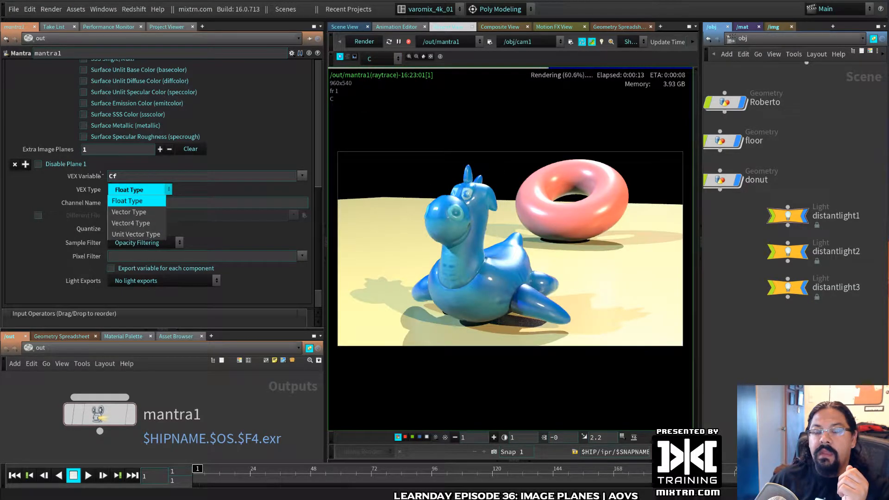
click(148, 215)
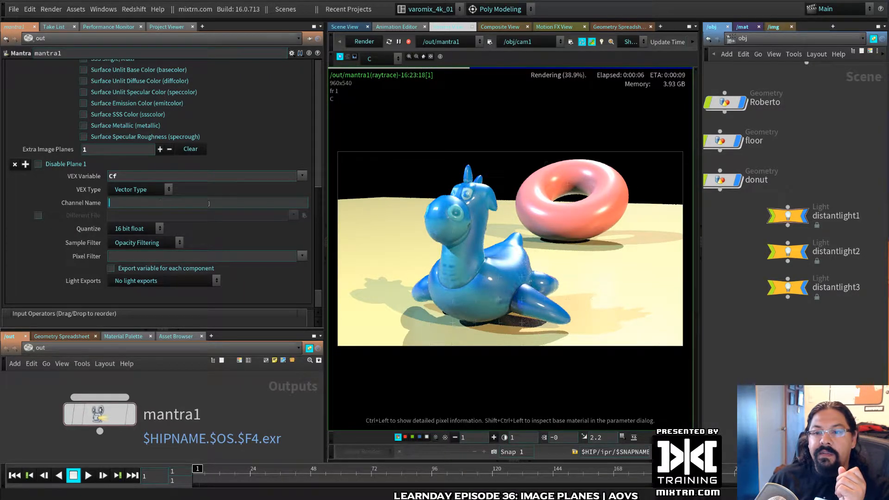
text(Color)
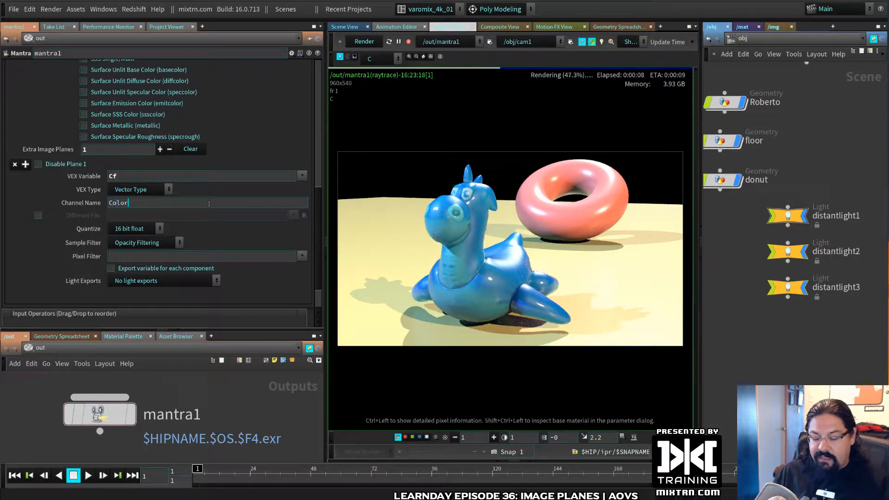
click(379, 59)
click(387, 81)
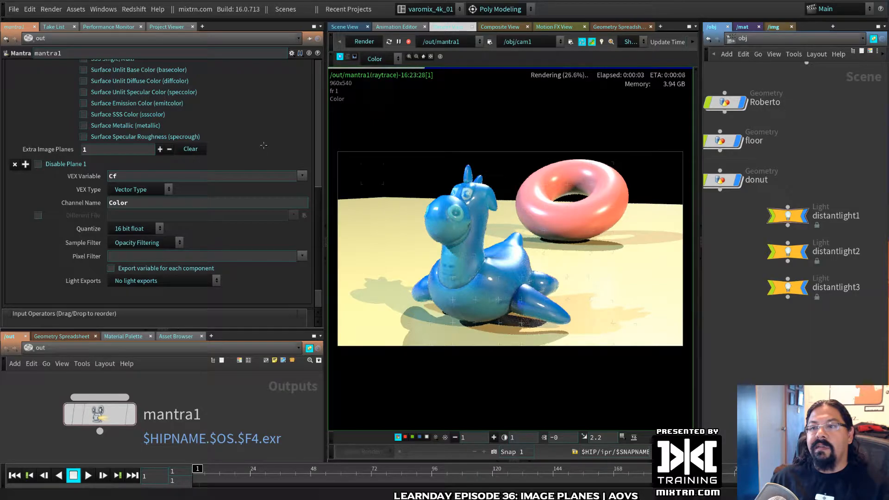
- Set Plane 1's VEX Variable to Pz (position-z) and name its channel ZDepth
click(302, 176)
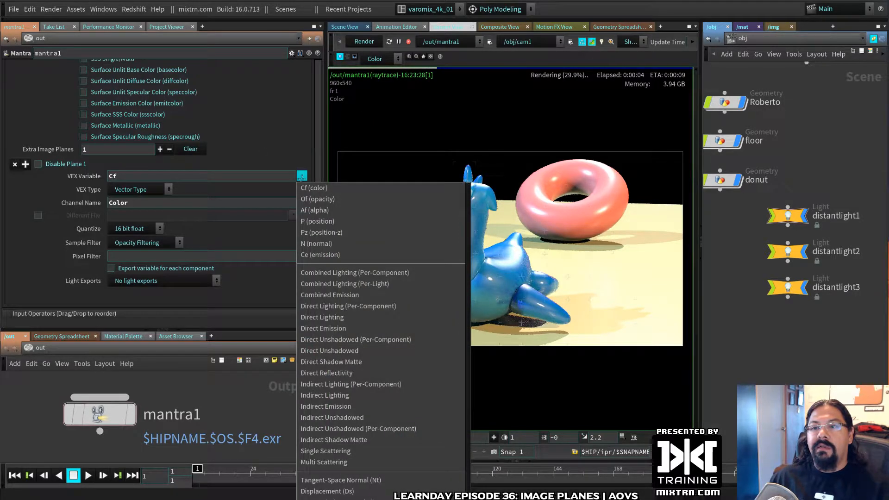
click(323, 231)
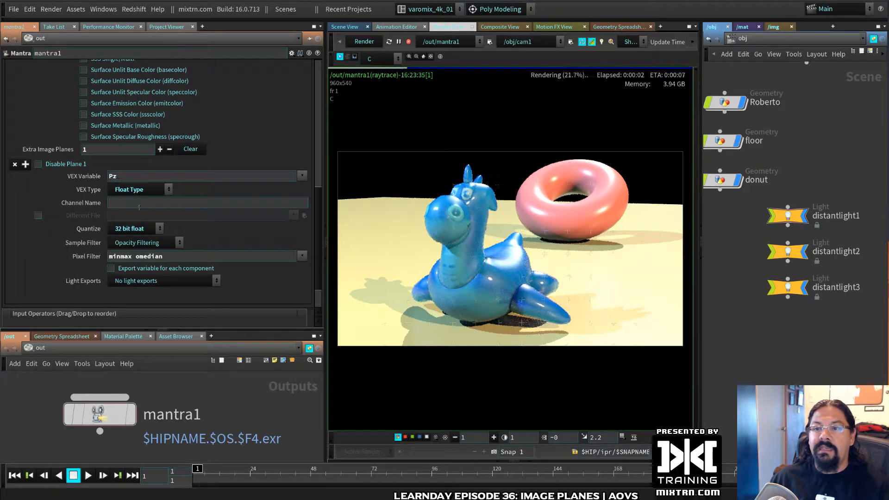
text(Depth)
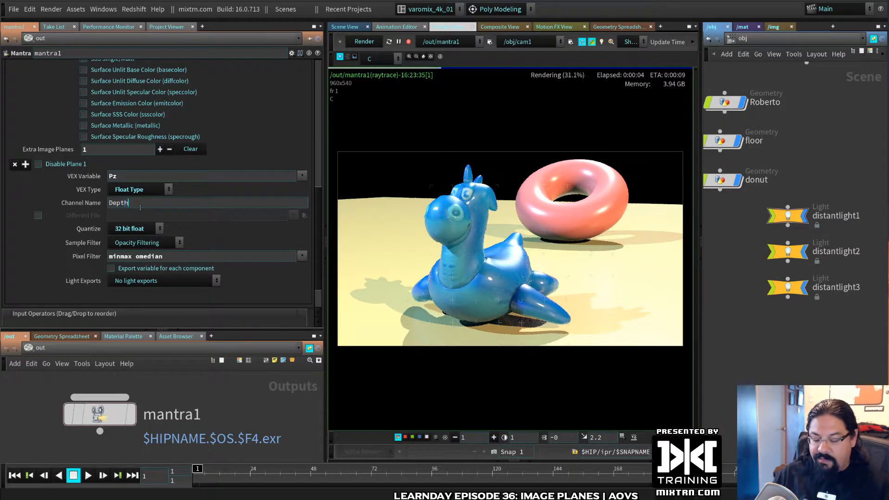
key(BackSpace)
key(BackSpace)
key(BackSpace)
key(BackSpace)
key(BackSpace)
text(ZDept)
key(Return)
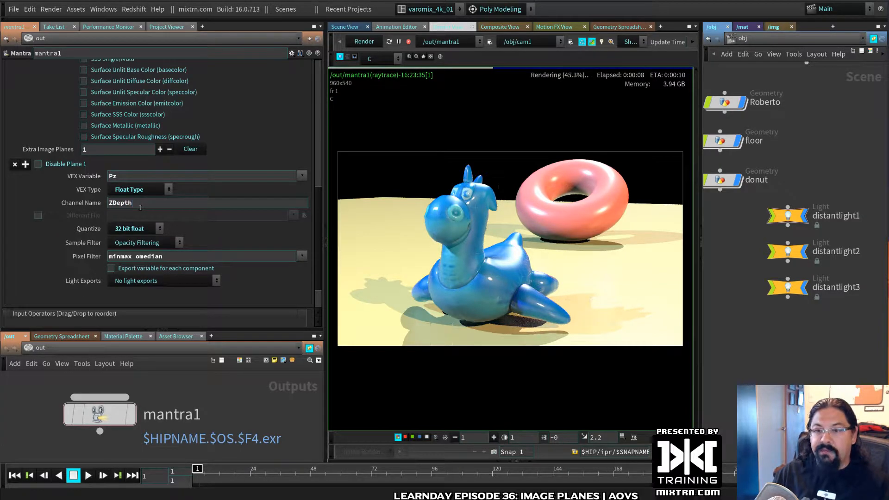
- Display the ZDepth plane of the render and adapt the display range to its depth values
click(381, 58)
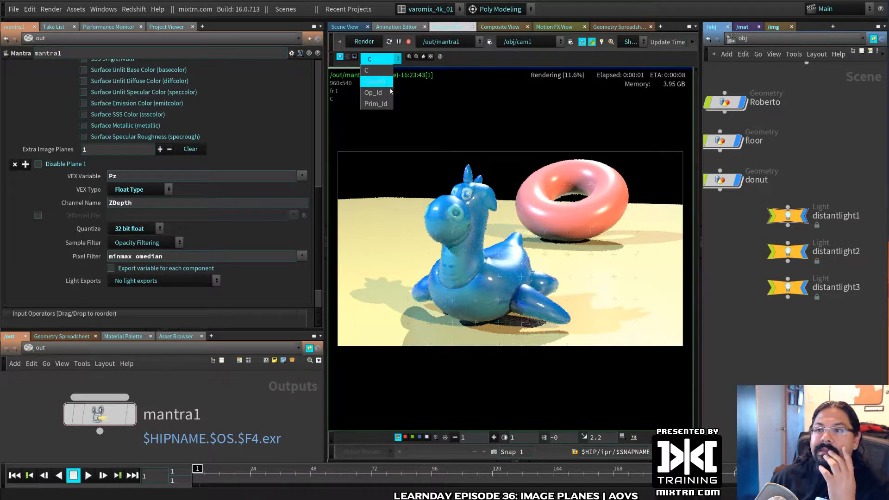
click(375, 81)
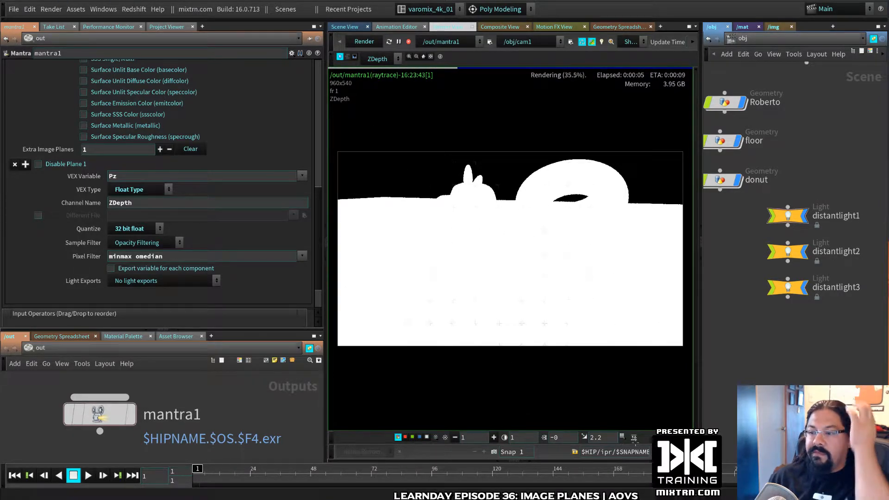
click(633, 437)
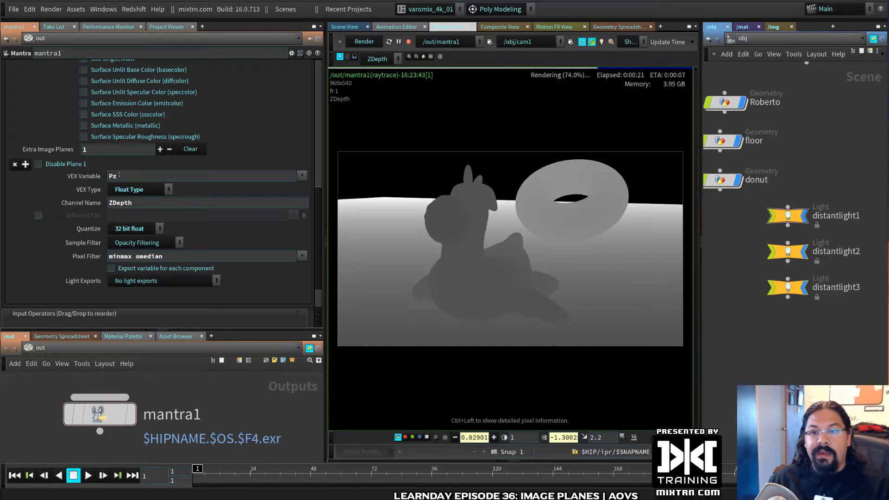
- Examine the Quantize and Pixel Filter options available for the ZDepth plane without changing them
click(156, 229)
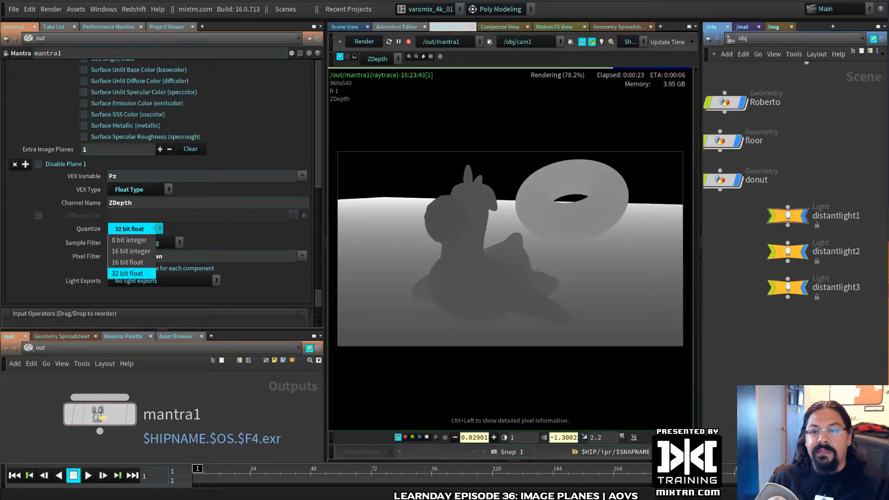
click(202, 227)
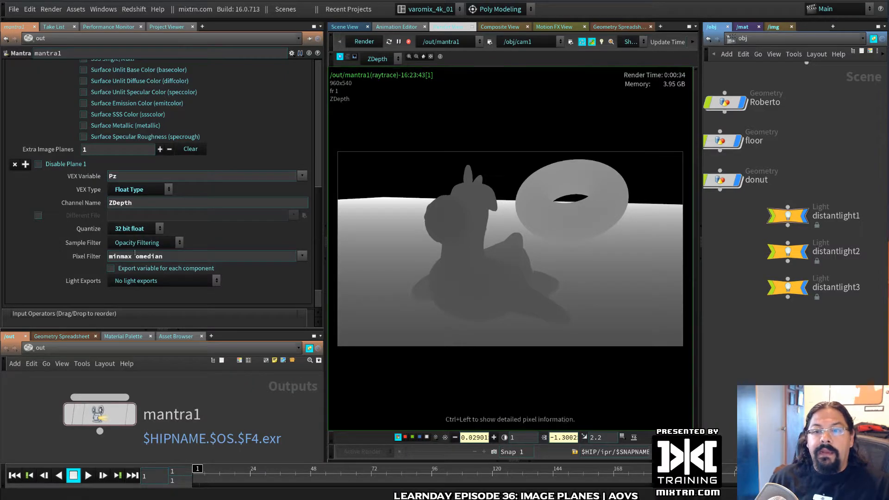
click(301, 256)
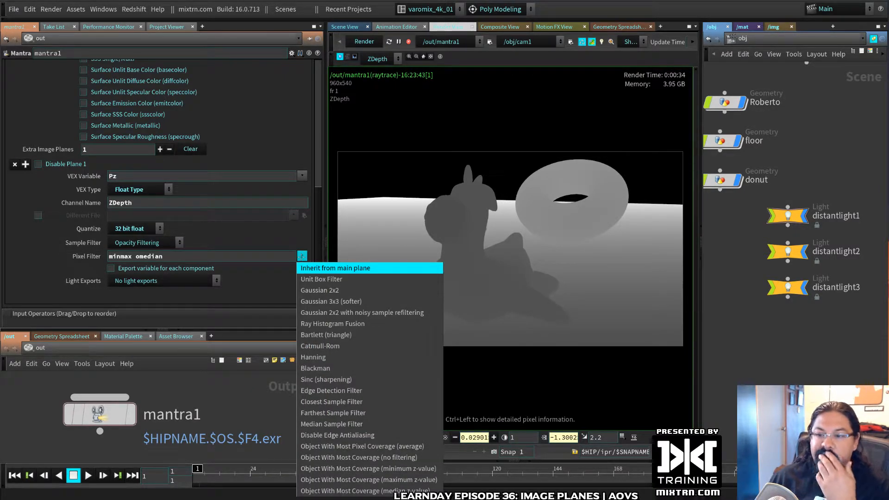
click(273, 272)
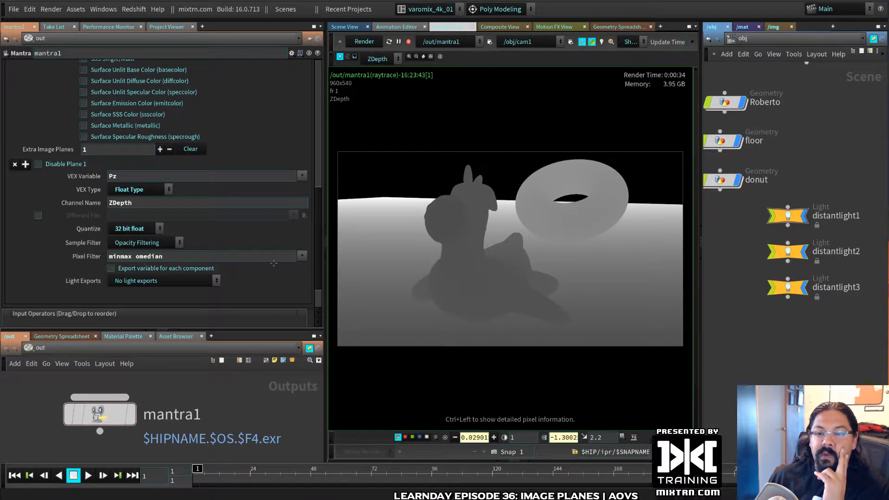
click(298, 256)
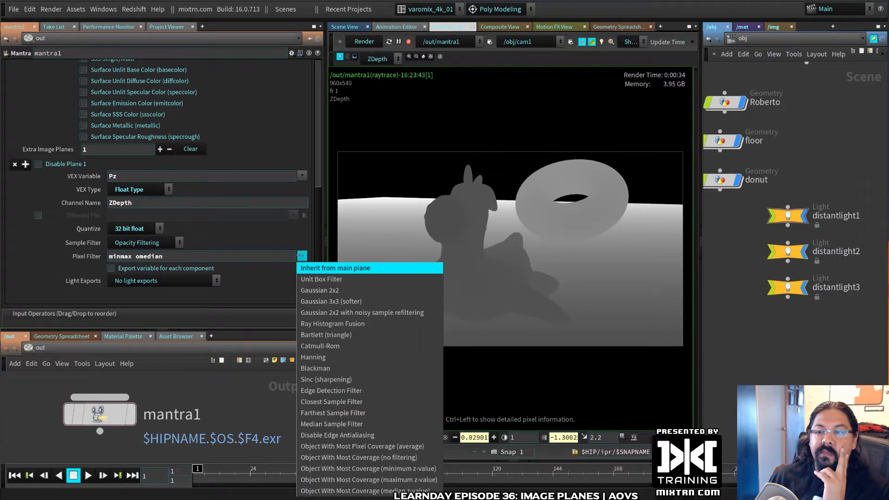
click(259, 311)
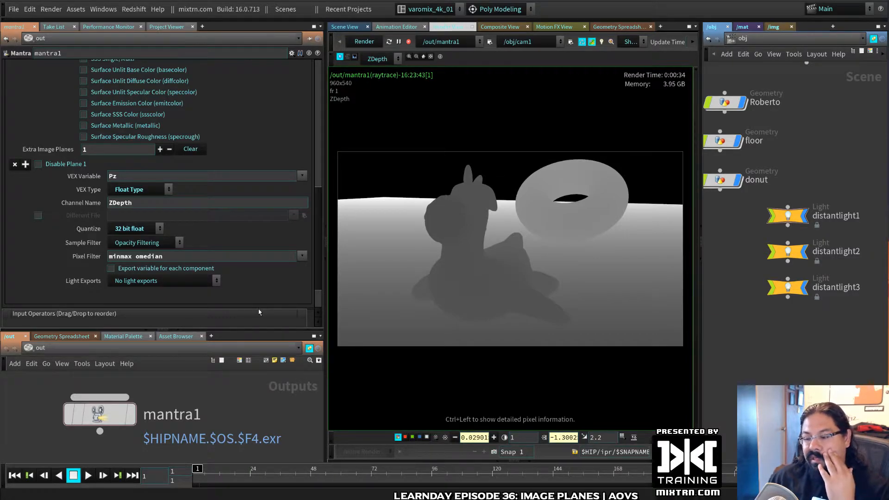
click(302, 256)
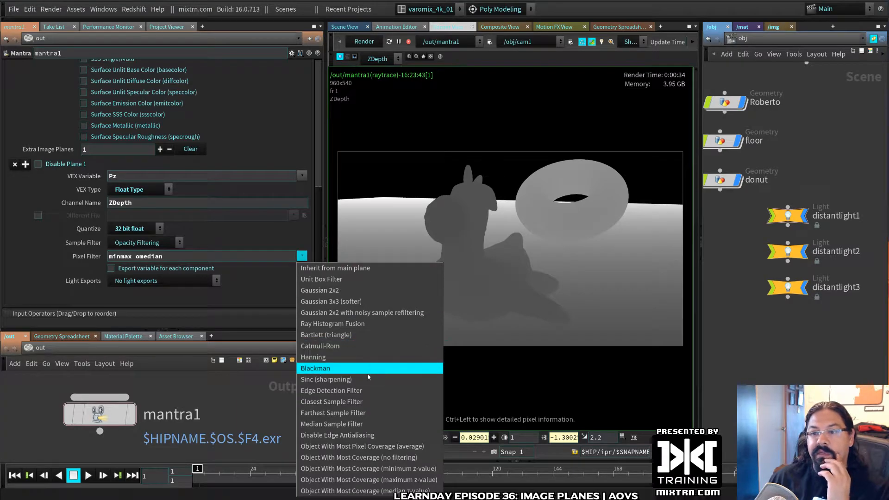
click(259, 281)
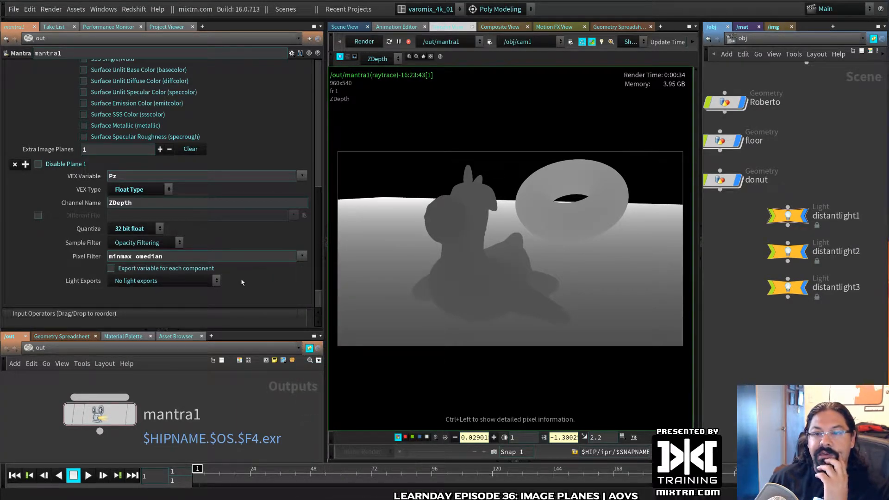
- Set Plane 1's Light Exports to Export variable for each light, display distantlight1_ZDepth and adapt the display range to its depth values
click(215, 280)
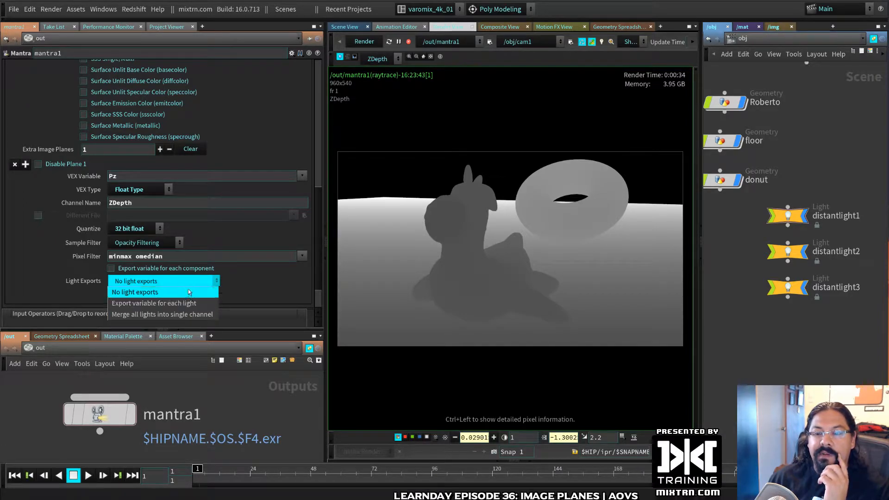
click(154, 304)
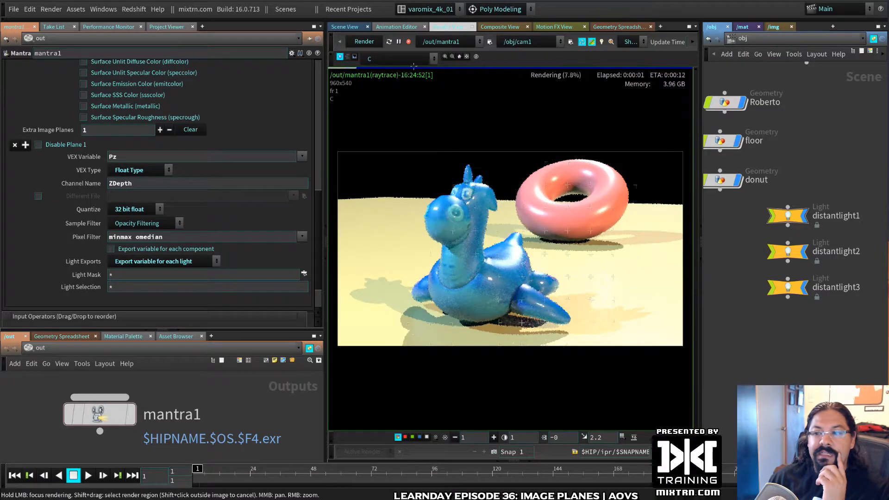
click(414, 59)
click(409, 82)
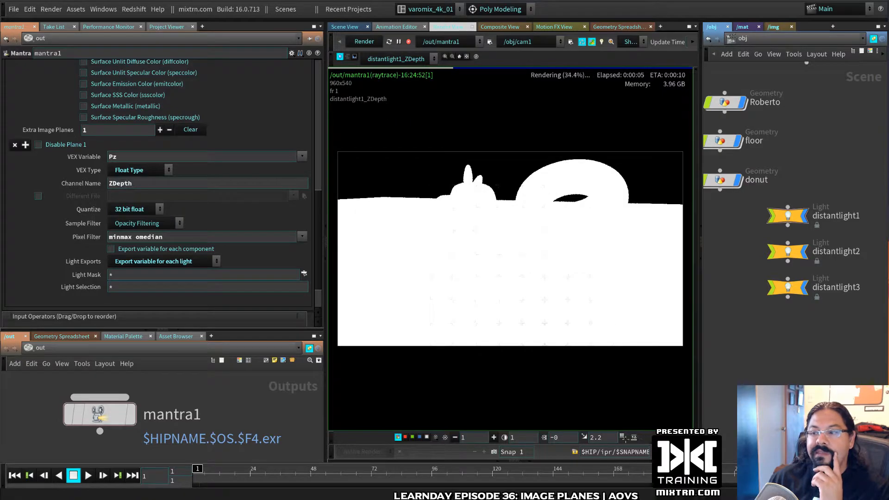
click(634, 437)
- Display the distantlight2_ZDepth plane of the render and adapt the display range to it
click(419, 59)
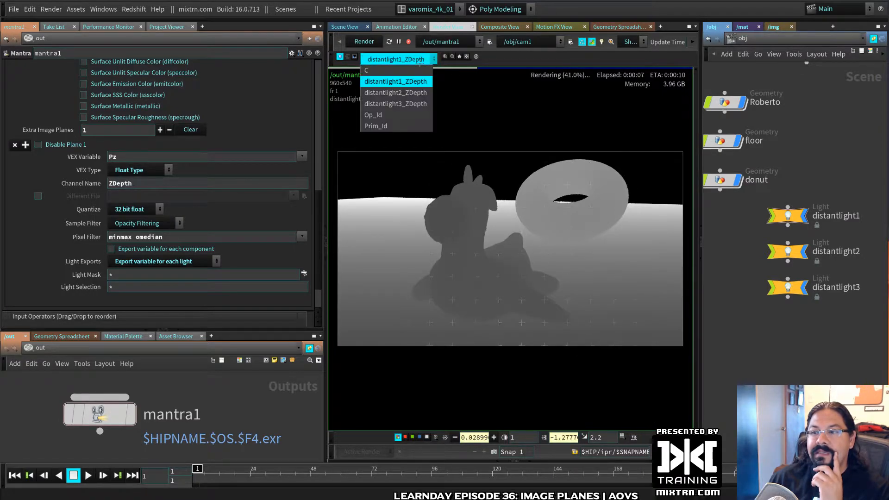
click(416, 94)
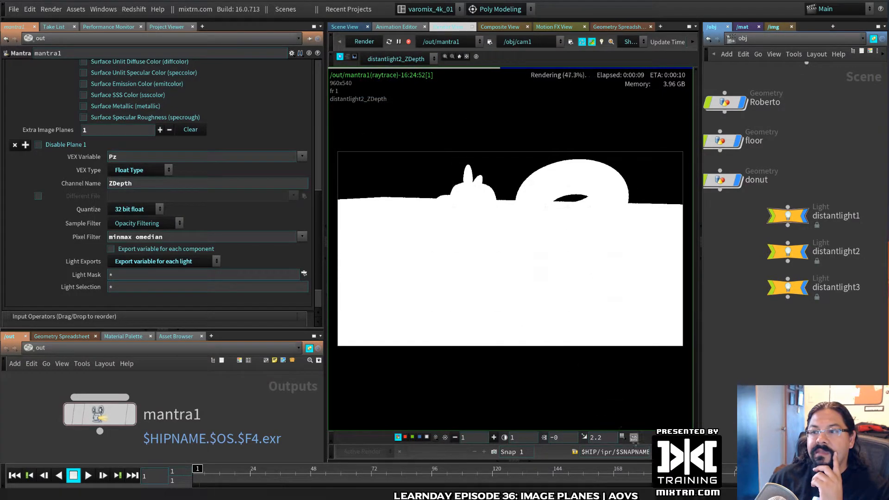
click(633, 436)
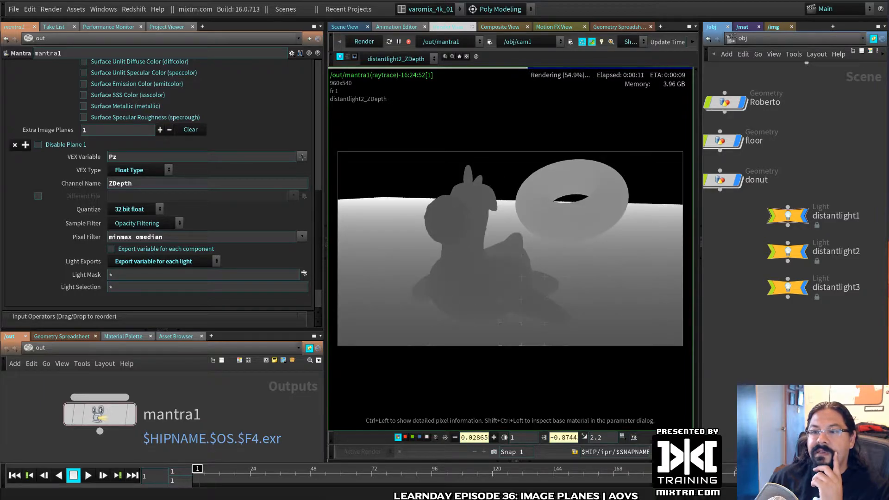
- Set Plane 1's VEX Variable to Direct Lighting (direct) and its Light Exports to Export variable for each light
click(302, 156)
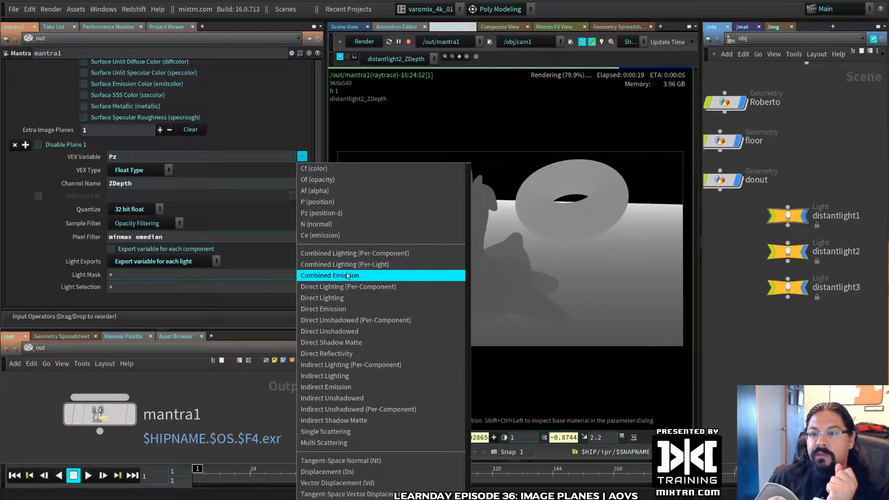
click(350, 297)
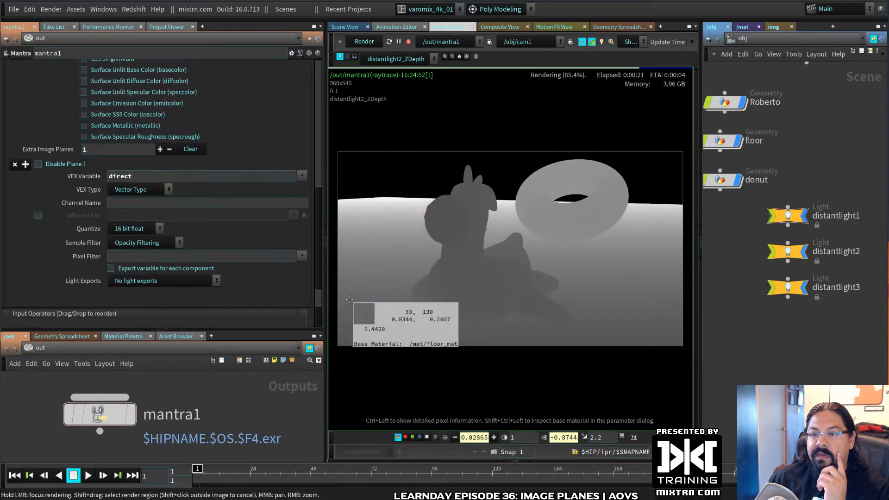
click(397, 57)
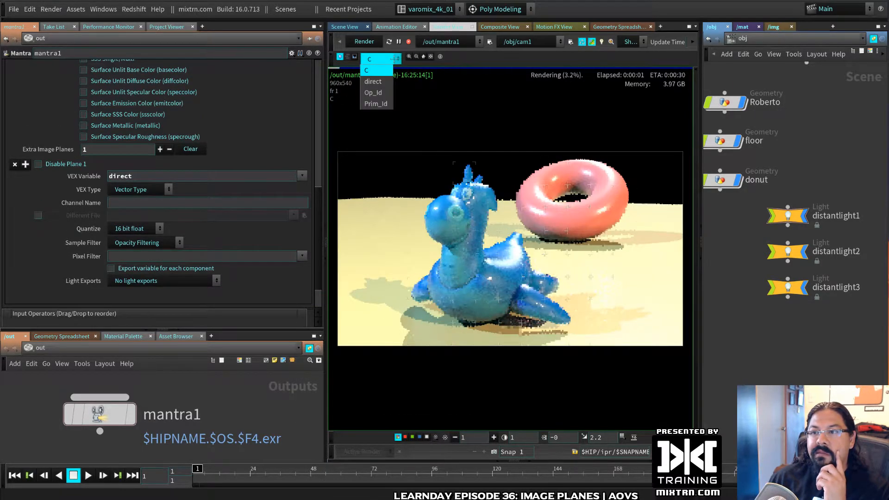
click(193, 281)
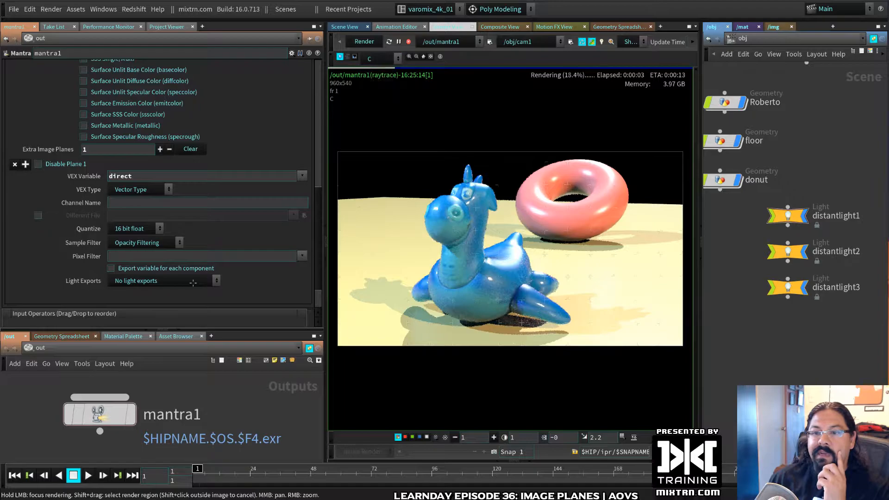
click(190, 281)
click(154, 304)
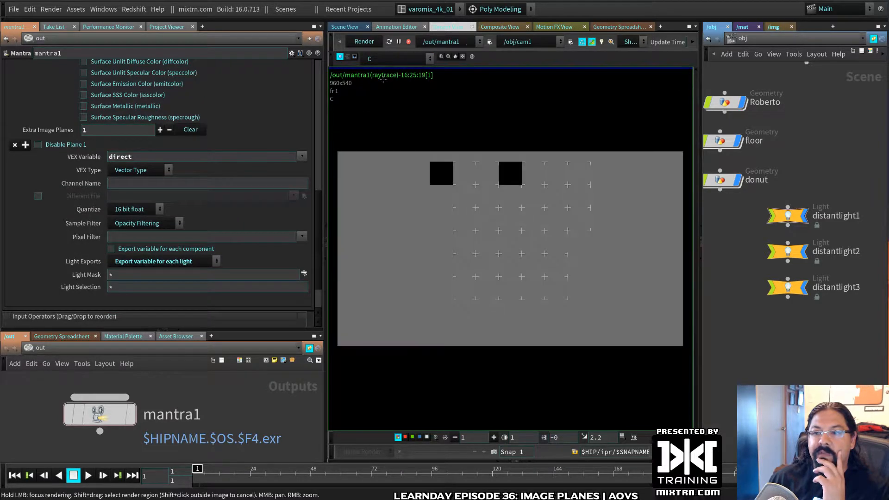
- View the distantlight1_direct, distantlight2_direct and distantlight3_direct planes of the render one after another
click(400, 59)
click(393, 81)
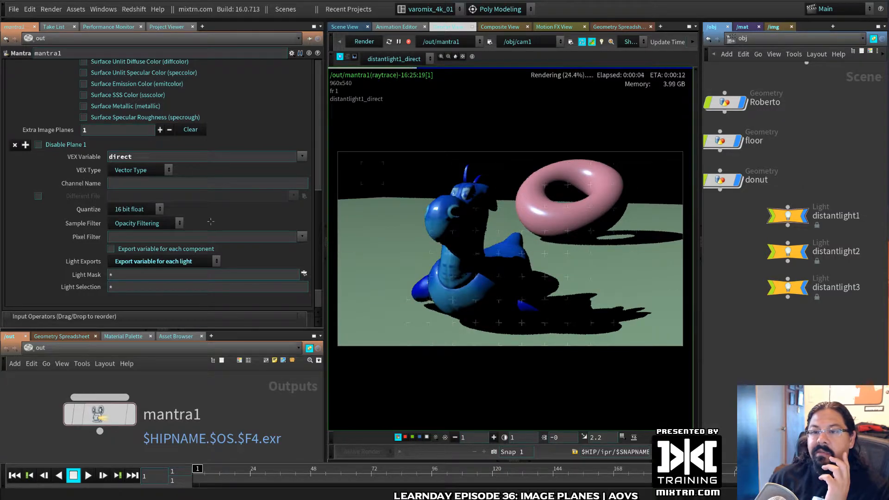
scroll(210, 222, up, 5)
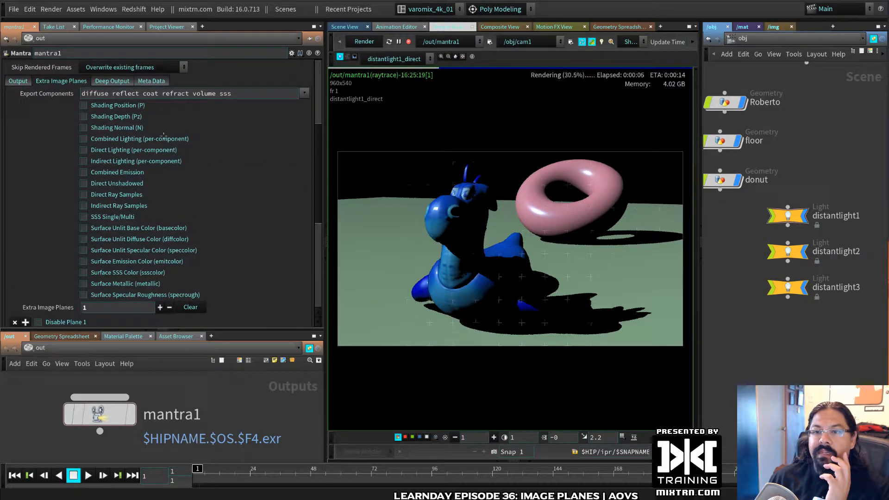
scroll(163, 134, down, 3)
click(388, 58)
click(393, 91)
click(404, 60)
click(400, 102)
- Add a second extra image plane and set its VEX Variable to Pz (position-z)
scroll(241, 211, down, 3)
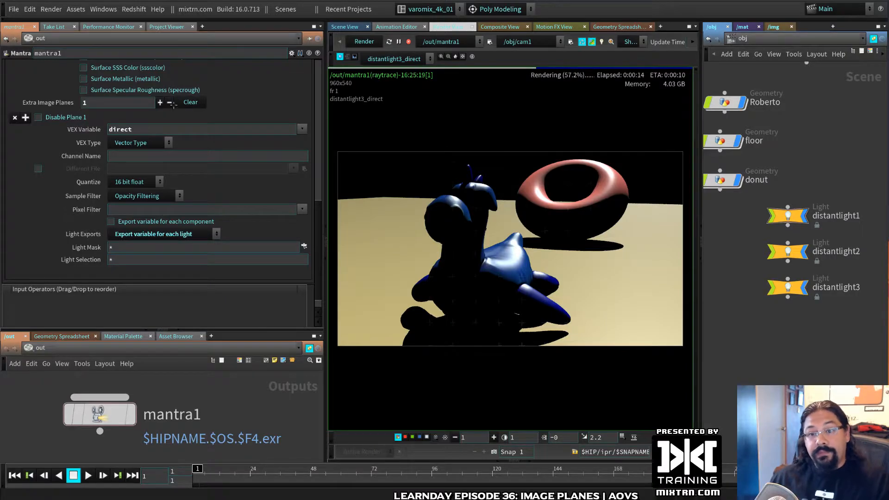
click(160, 103)
scroll(276, 188, up, 5)
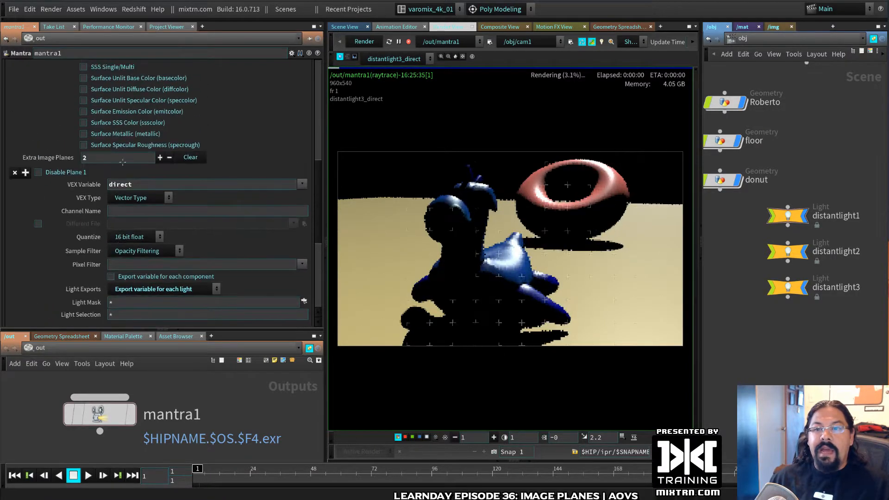
scroll(310, 232, down, 1)
scroll(258, 253, down, 2)
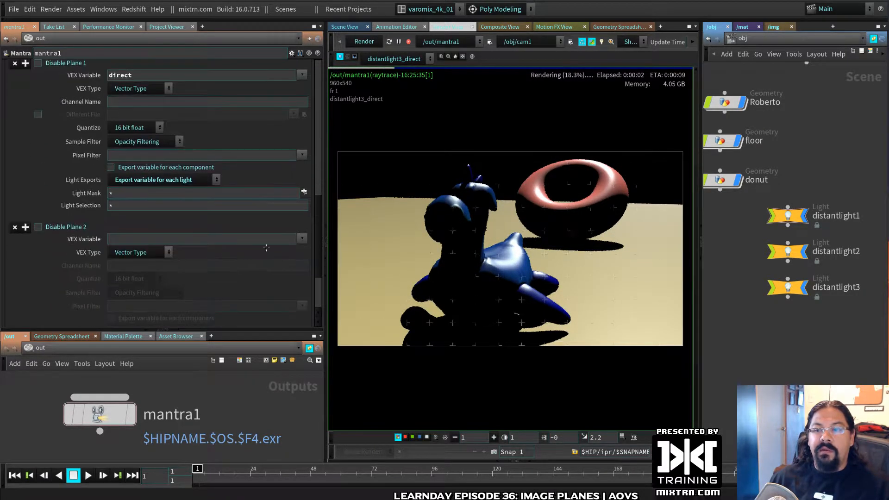
click(302, 237)
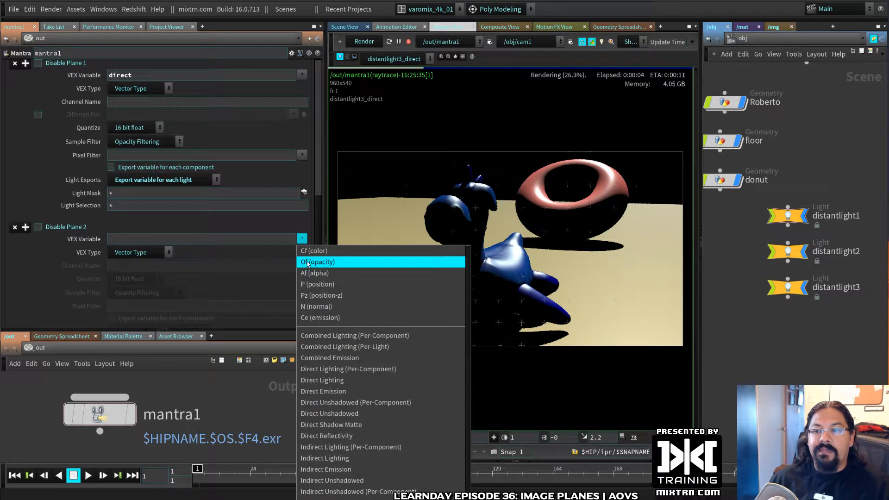
click(313, 295)
- Add a third extra image plane to mantra1
scroll(174, 213, up, 4)
click(159, 146)
scroll(231, 185, down, 6)
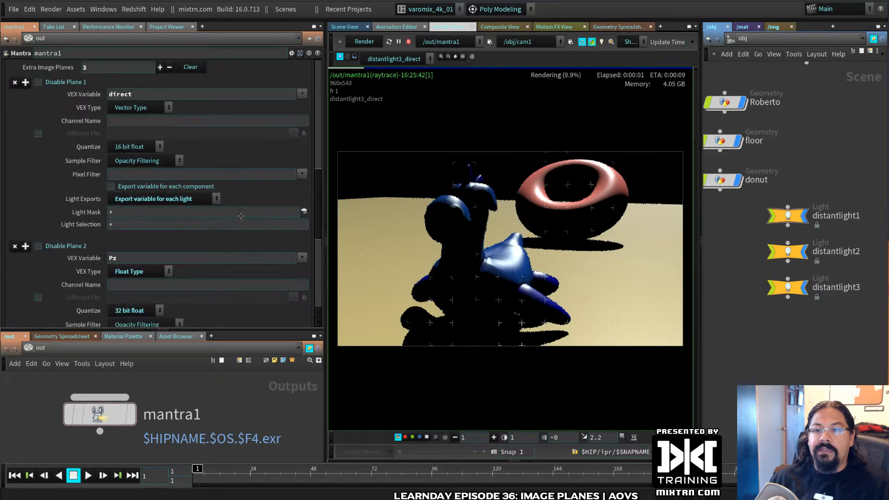
- Assign N (normal) to extra image plane 3 and Combined Lighting (Per-Light) to a new image plane 4
click(302, 195)
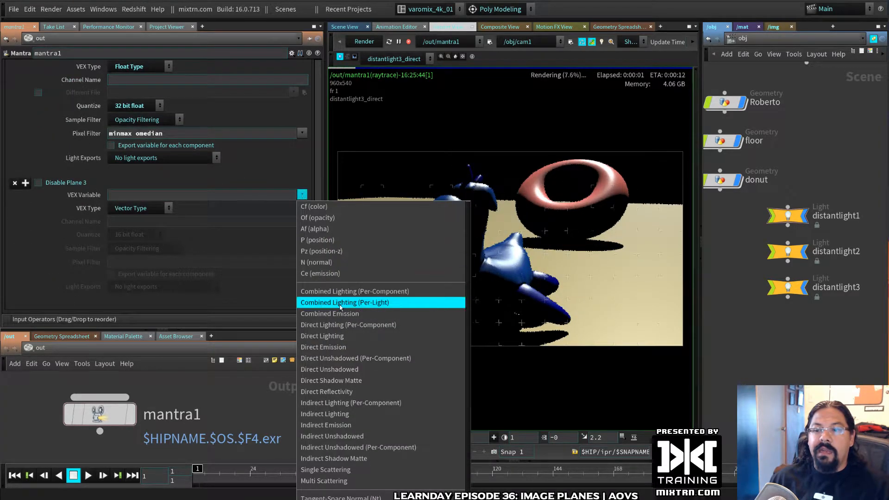
click(315, 262)
scroll(183, 222, up, 5)
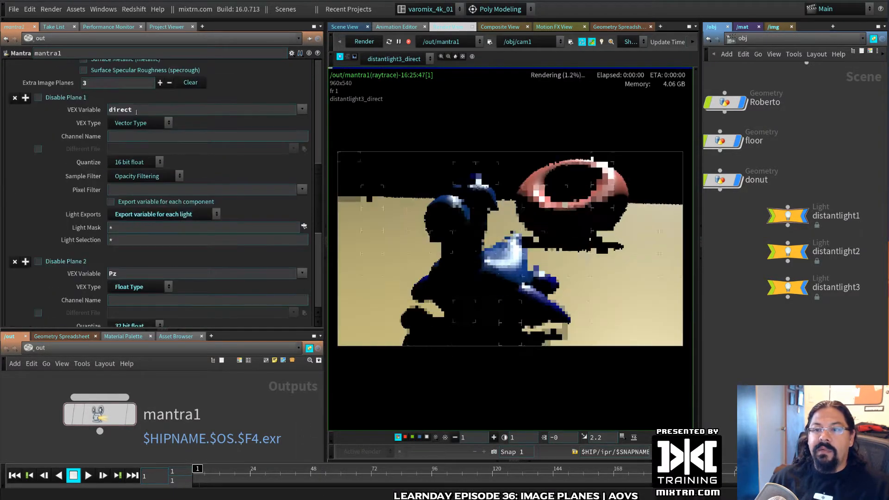
scroll(229, 218, down, 7)
click(302, 208)
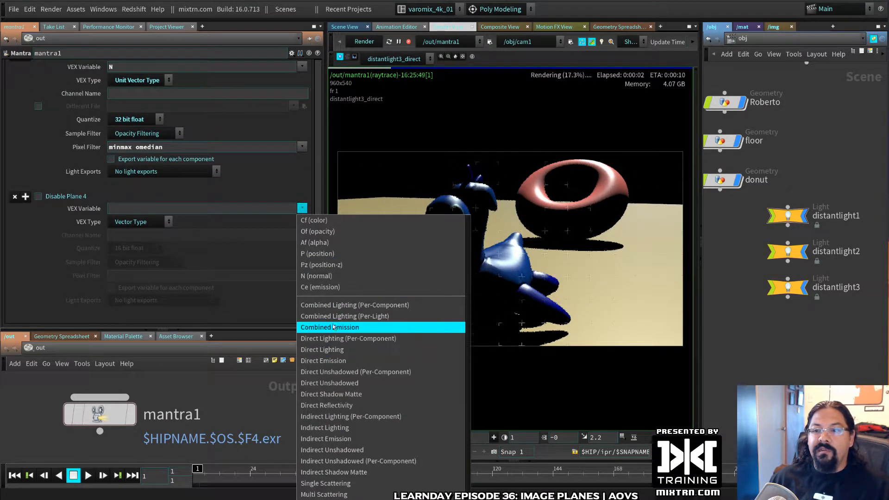
click(340, 318)
scroll(172, 273, down, 1)
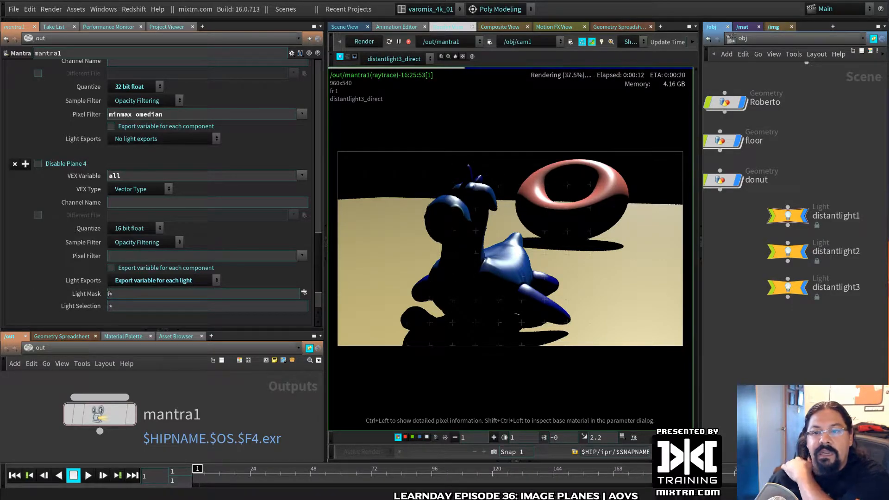
- View the distantlight2_direct, N, distantlight3_all, distantlight1_all and distantlight2_all planes one by one in the render view
click(394, 58)
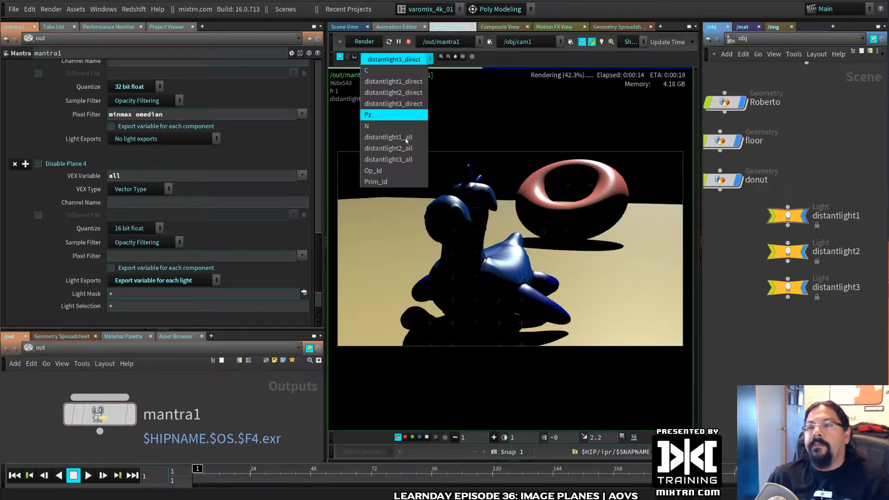
click(397, 92)
click(394, 59)
click(379, 126)
click(412, 60)
click(388, 159)
click(394, 59)
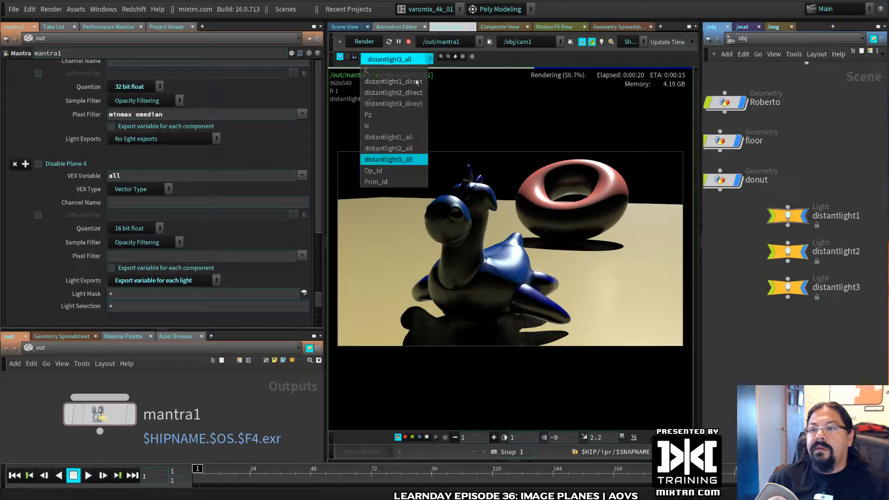
click(406, 141)
click(406, 58)
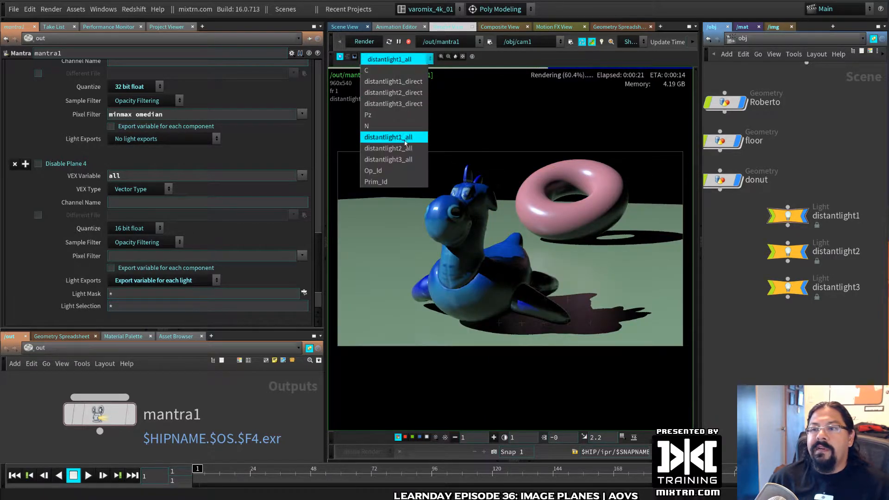
click(406, 151)
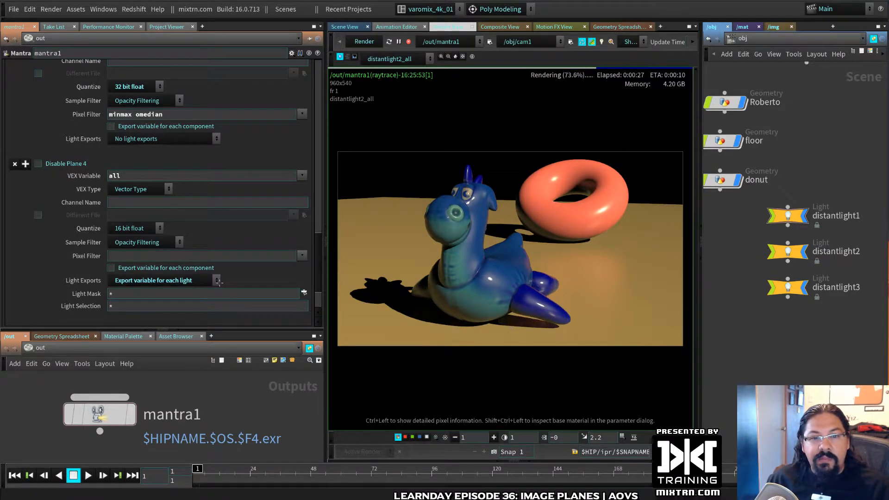
- Review the settings of the extra image planes and display the Pz depth plane in the render view
scroll(249, 268, up, 3)
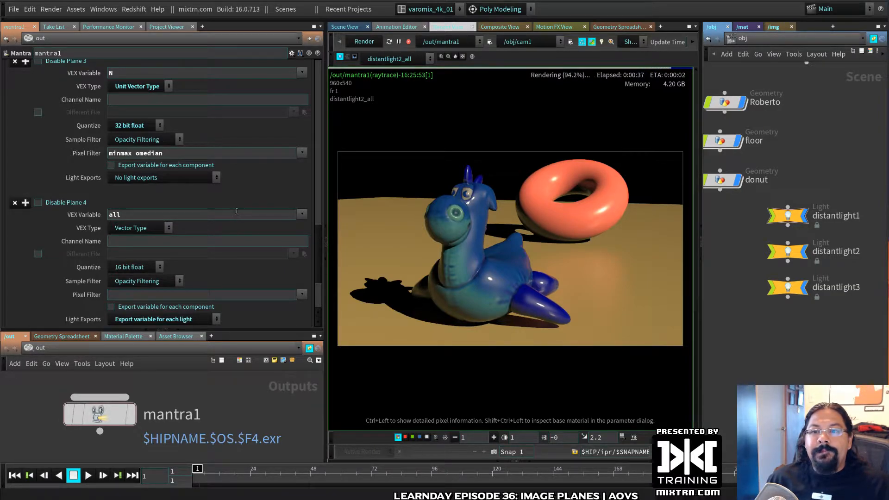
scroll(237, 212, up, 3)
scroll(236, 213, down, 8)
scroll(237, 215, up, 6)
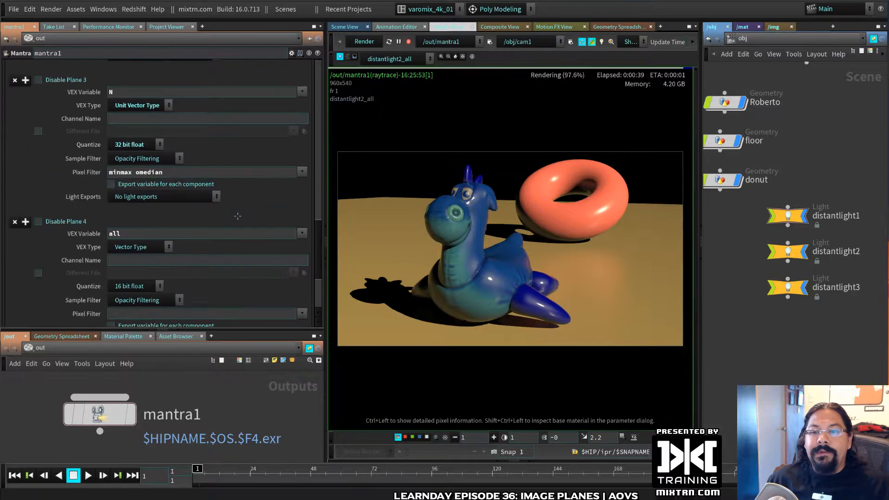
scroll(238, 216, up, 5)
scroll(139, 190, down, 4)
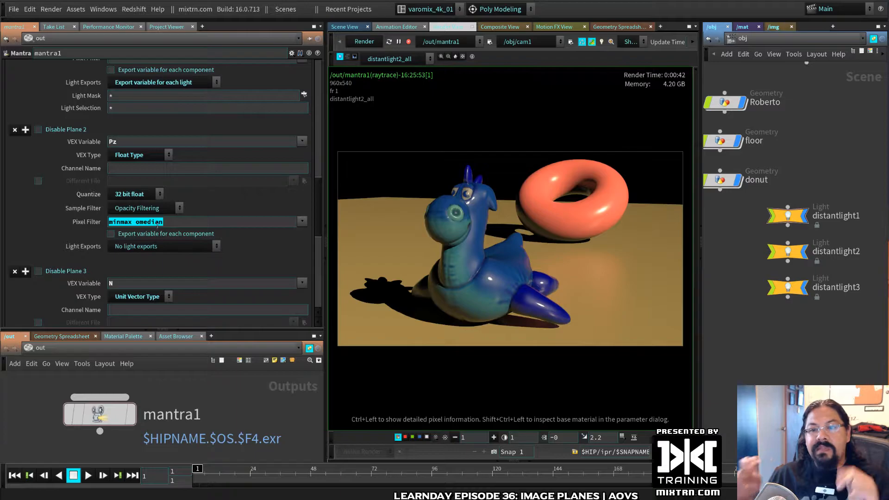
click(391, 59)
click(395, 114)
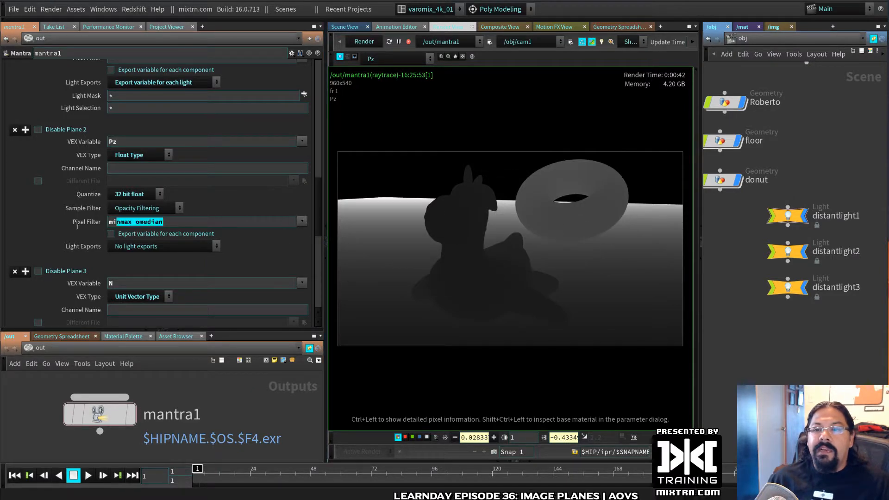
- Clear the Pz plane's pixel filter as a test and restore it to Object With Most Coverage (median z-value)
drag(78, 226, 61, 225)
key(BackSpace)
key(Return)
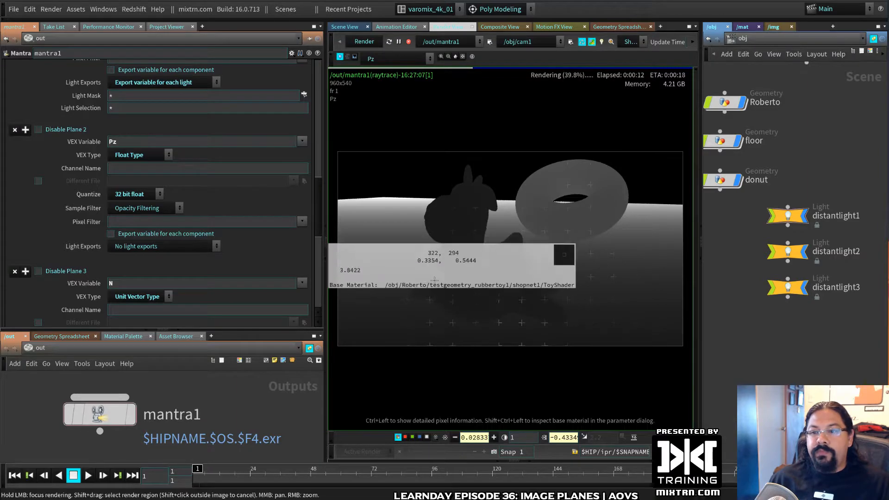
click(301, 222)
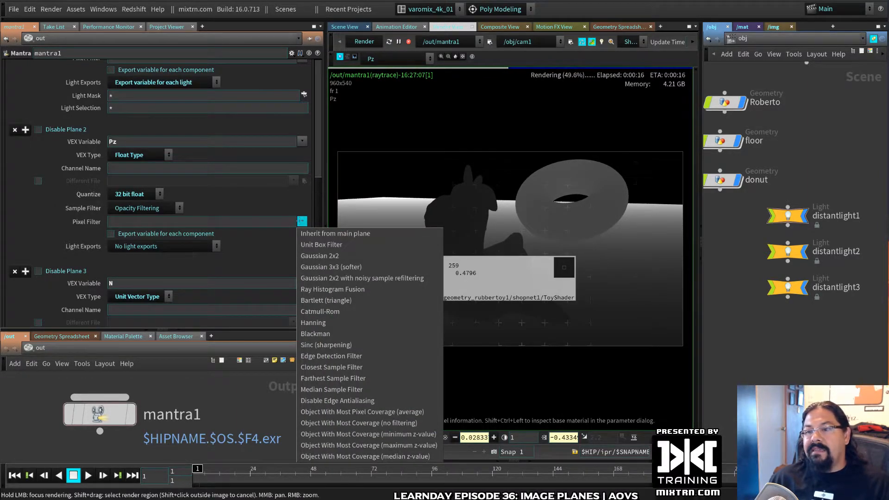
click(365, 456)
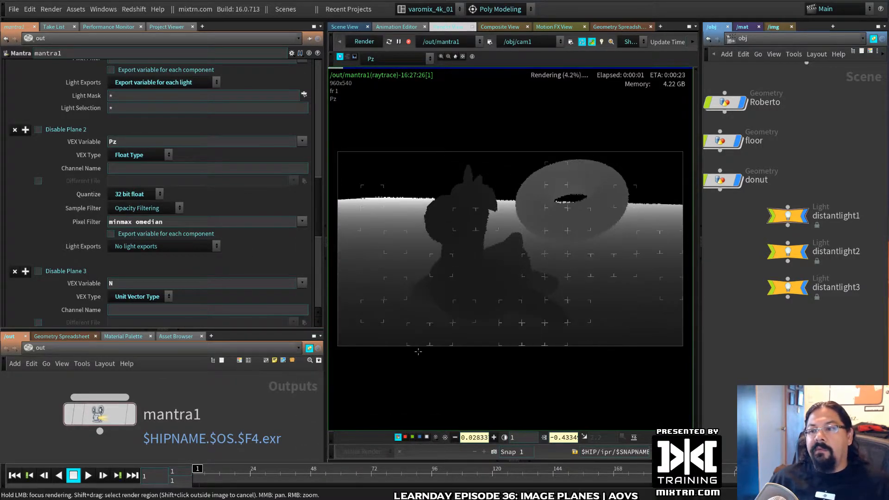
- Inspect the depth values of pixels across the toy and the donut in the Pz render
ctrl+drag(591, 223, 478, 288)
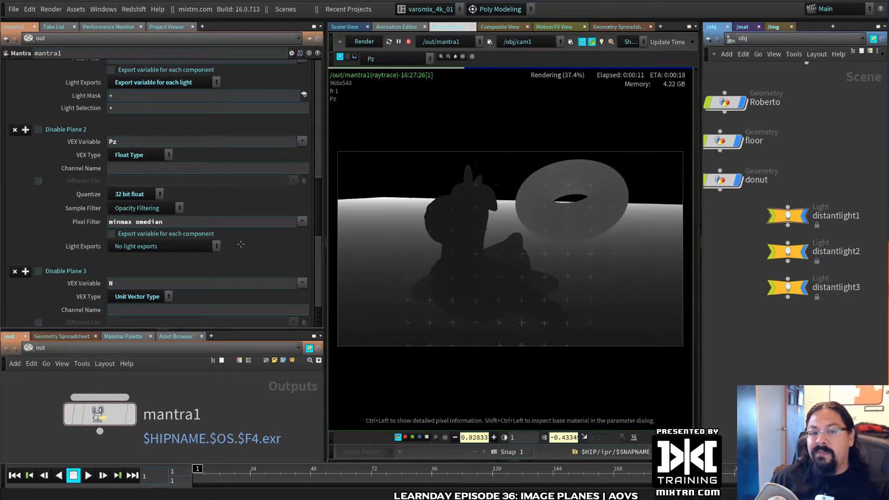
ctrl+drag(440, 193, 479, 285)
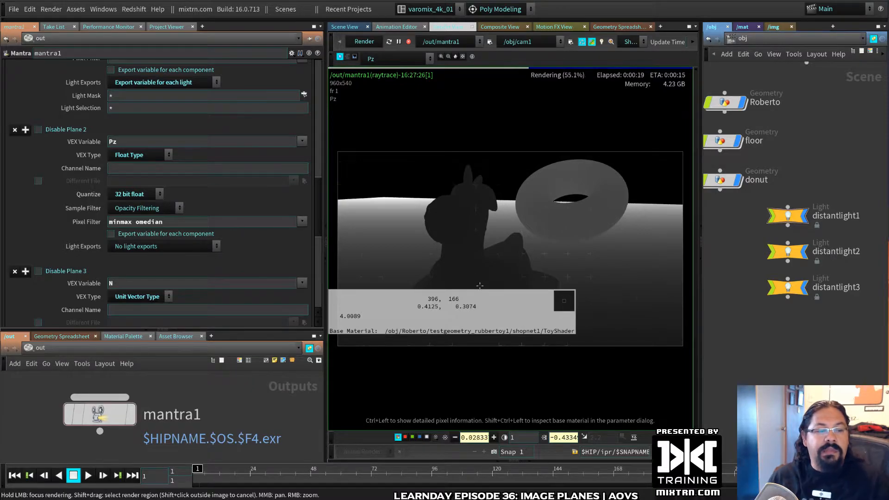
ctrl+drag(480, 286, 523, 269)
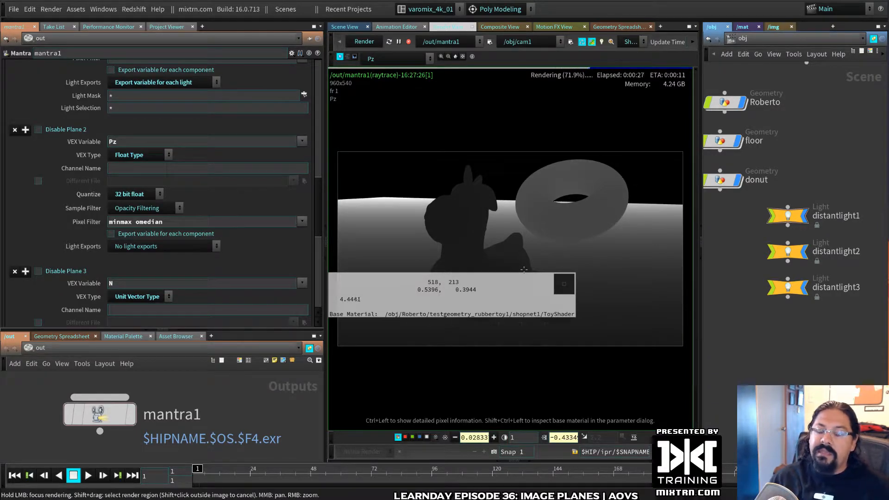
ctrl+drag(524, 270, 582, 208)
- Review the settings of all four image planes and the list of predefined extra image planes on mantra1
scroll(295, 267, down, 5)
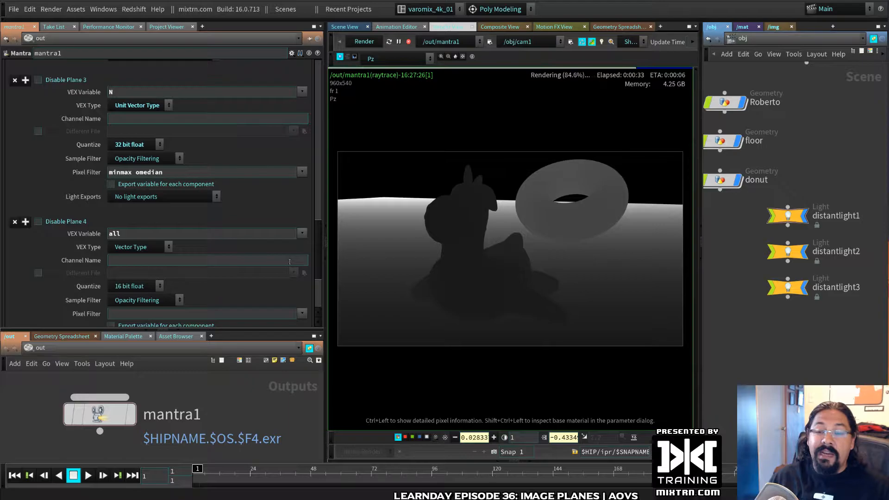
scroll(263, 254, up, 3)
scroll(241, 199, down, 5)
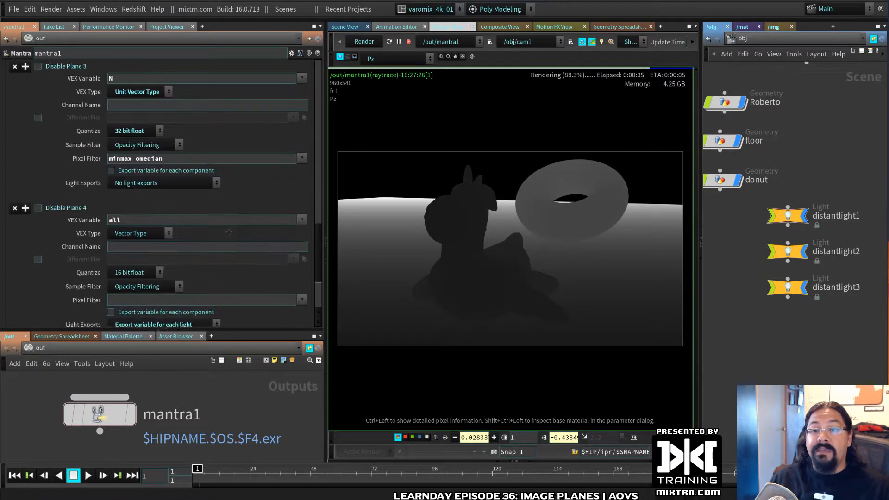
scroll(245, 231, down, 4)
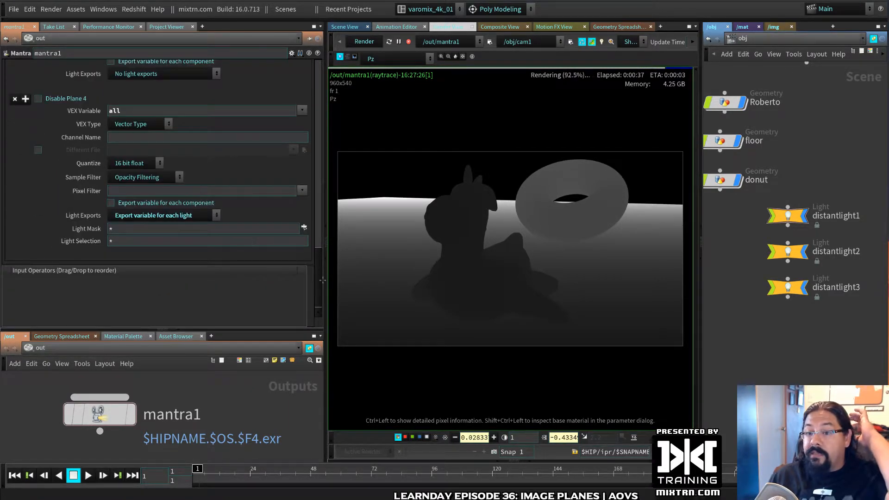
scroll(157, 222, up, 20)
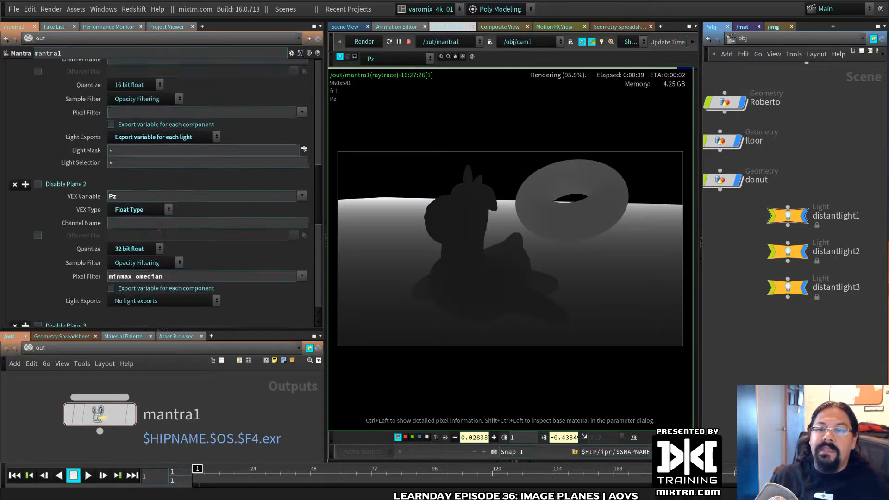
scroll(160, 227, up, 10)
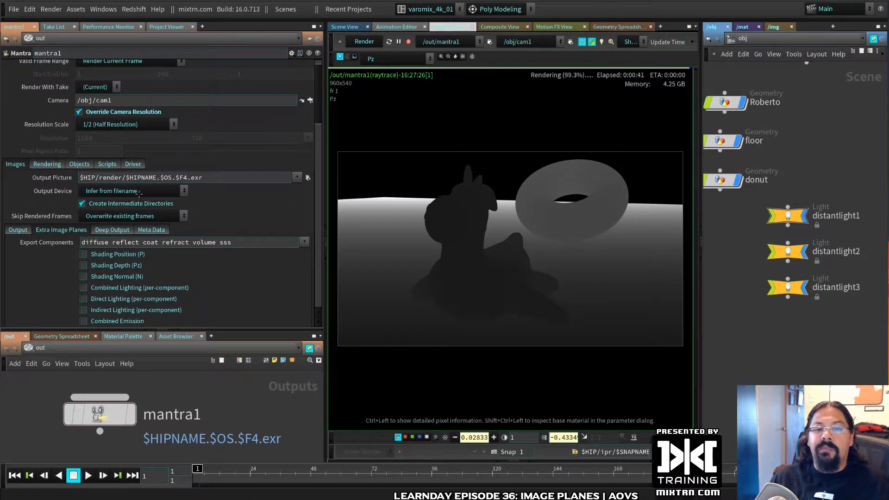
scroll(168, 280, down, 5)
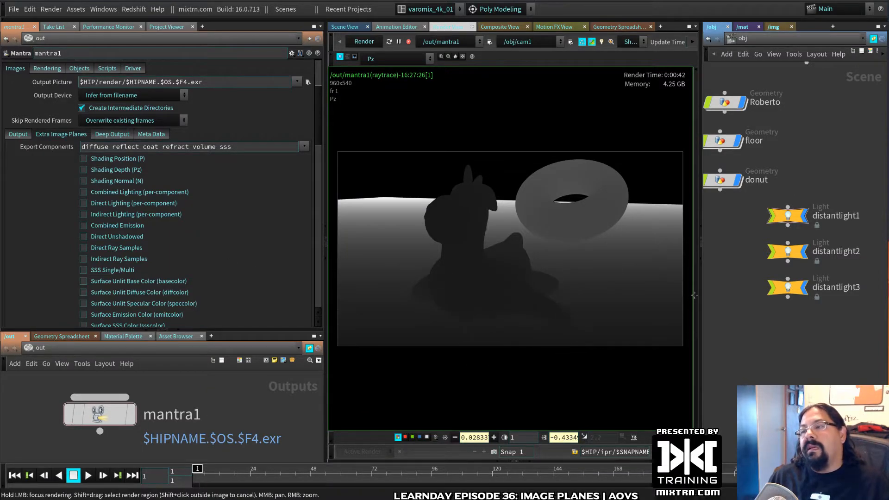
- Rearrange the panes so the network sits between the viewer and the parameters, and show the scene view
drag(700, 295, 677, 295)
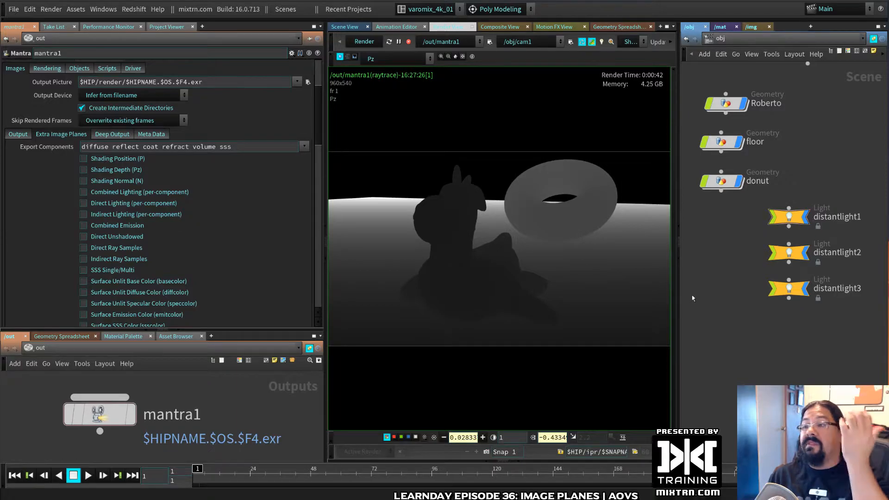
drag(679, 275, 617, 276)
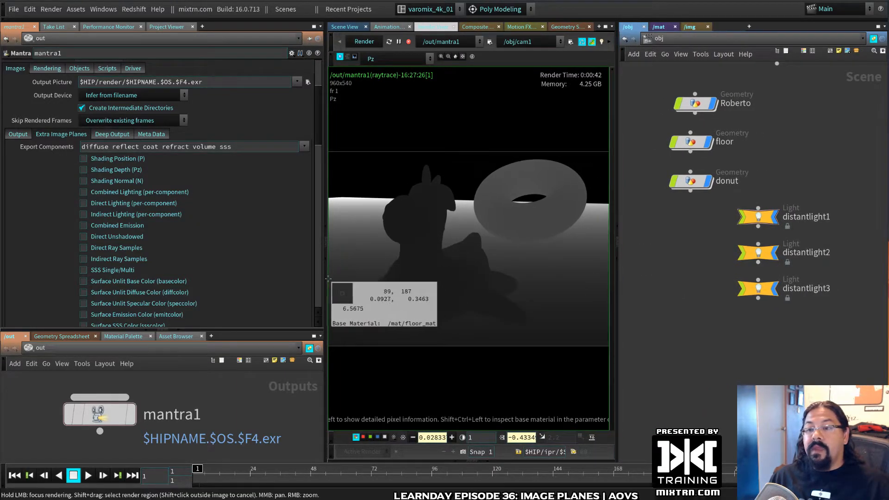
click(326, 241)
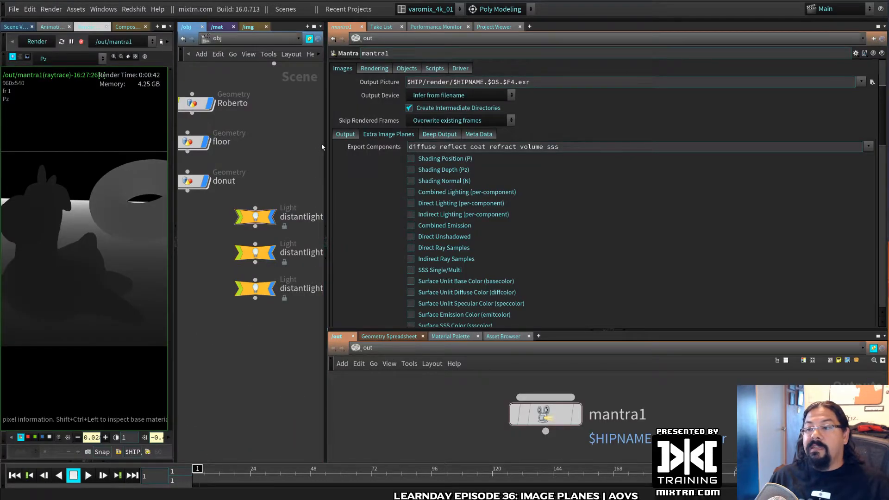
drag(325, 145, 512, 154)
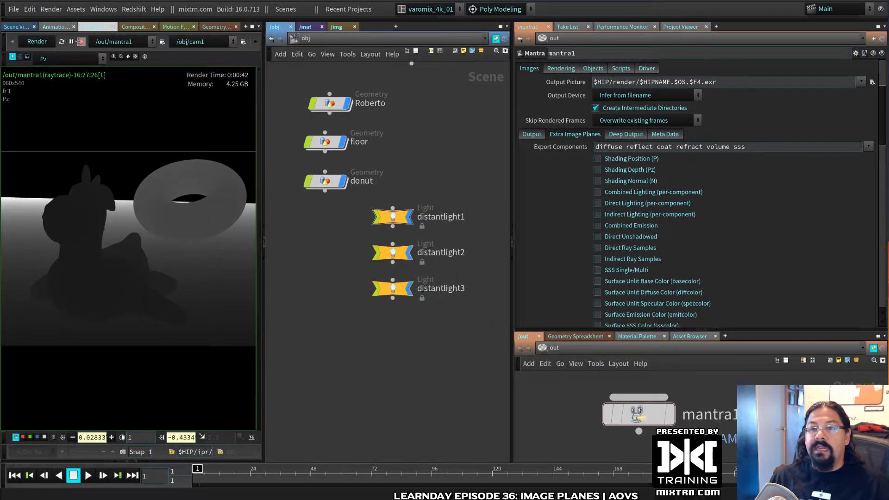
click(26, 29)
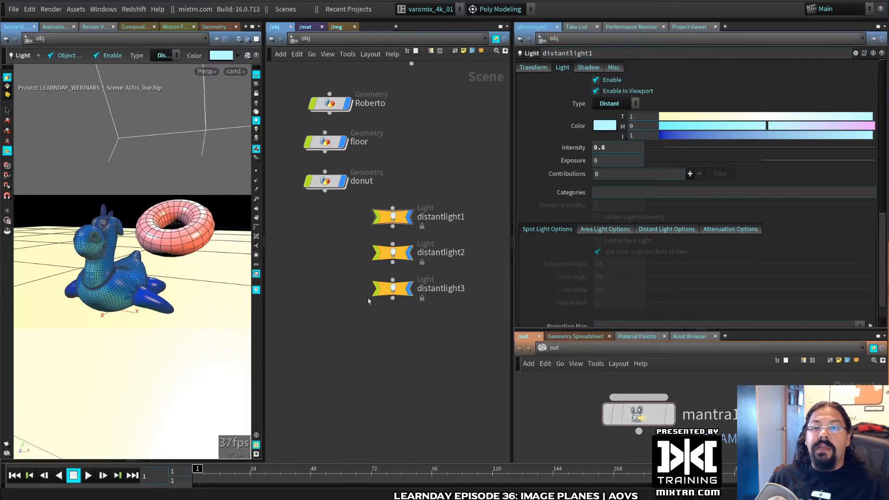
- Open the donut object's geometry network and make room below its torus1 node
middle_drag(295, 248, 345, 276)
double_click(357, 226)
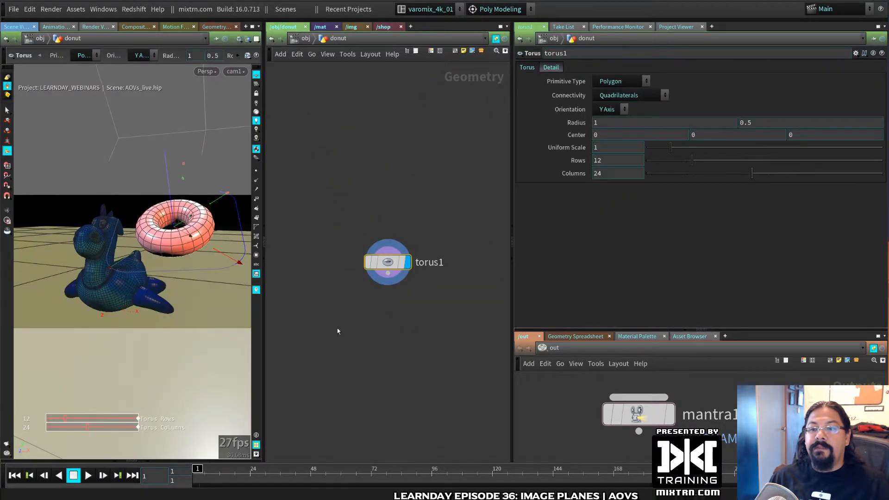
click(361, 323)
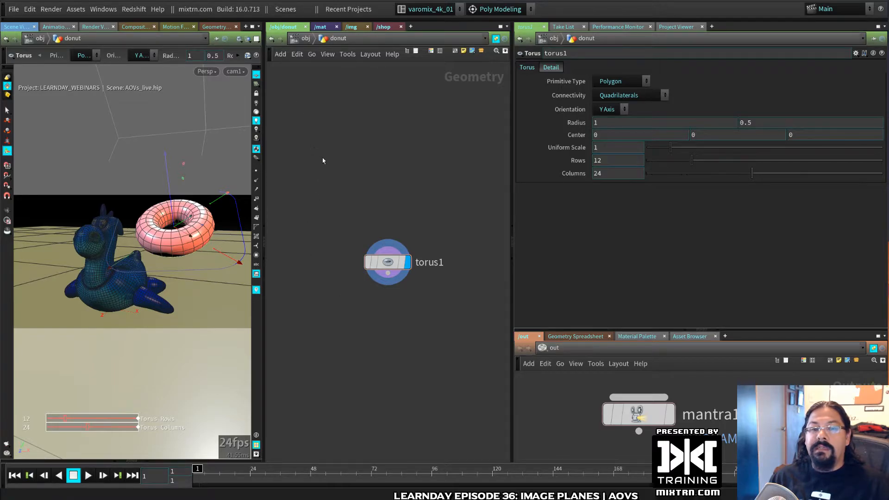
drag(386, 253, 345, 169)
middle_drag(361, 242, 406, 227)
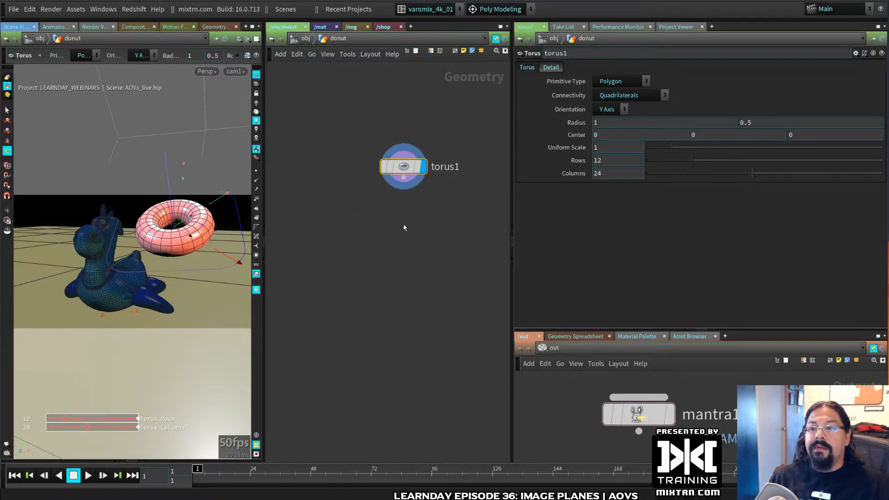
drag(399, 186, 381, 172)
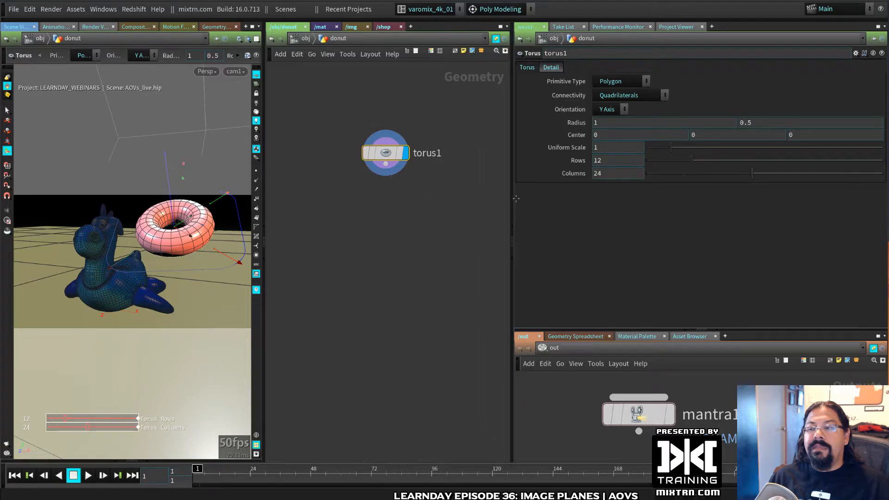
- Widen the network pane and frame the torus1 node in it
drag(514, 196, 556, 196)
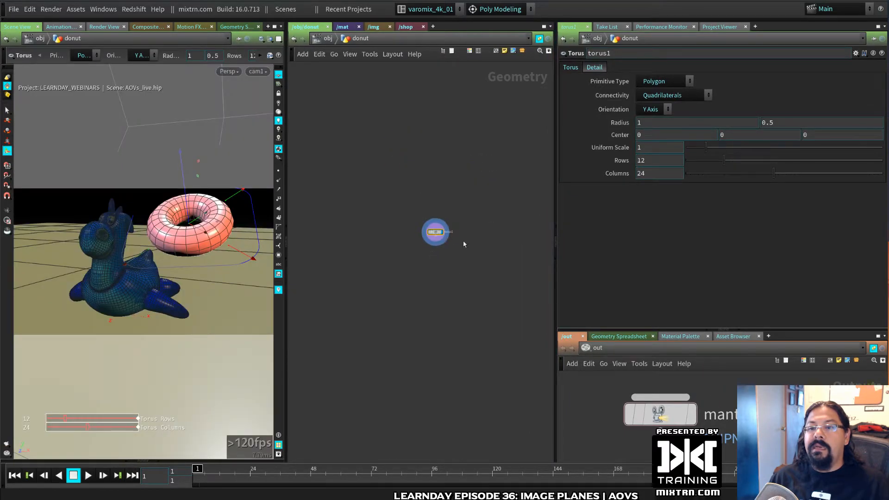
scroll(398, 259, up, 1)
middle_drag(398, 260, 443, 284)
scroll(415, 258, down, 5)
scroll(415, 258, up, 5)
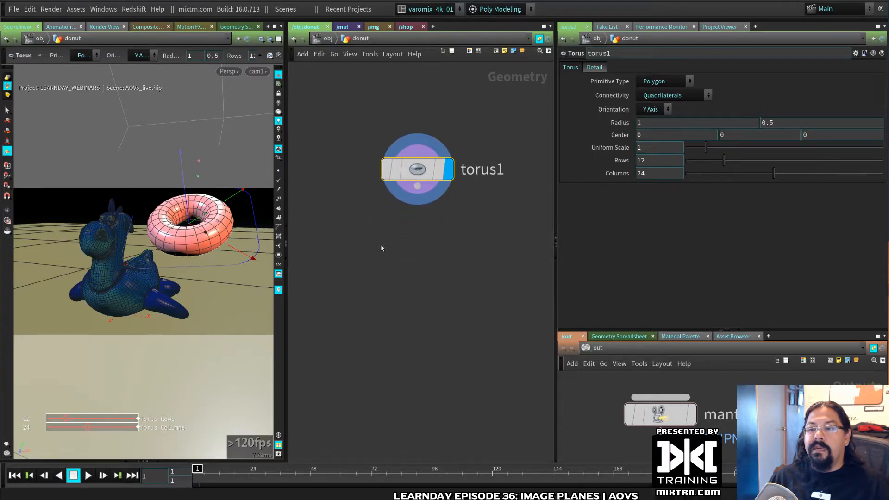
- Leave the donut network, open the floor object's geometry network, and hide the other objects in the scene view
key(u)
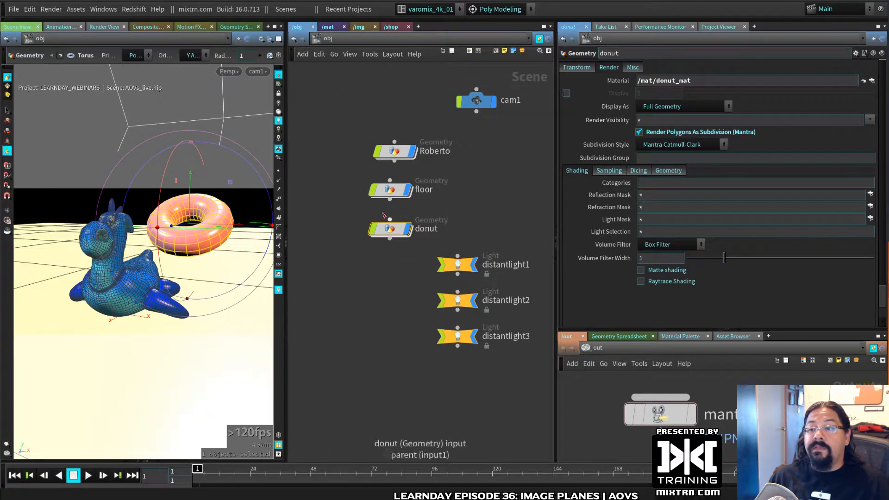
double_click(387, 191)
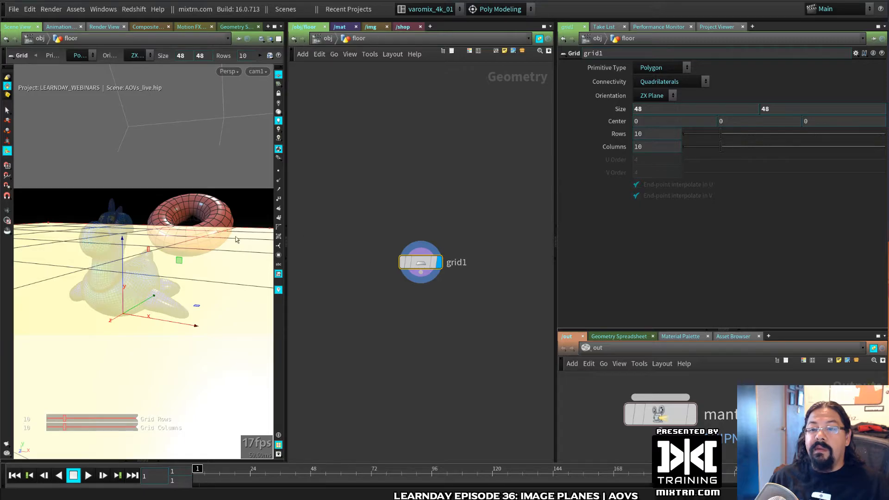
key(space+y)
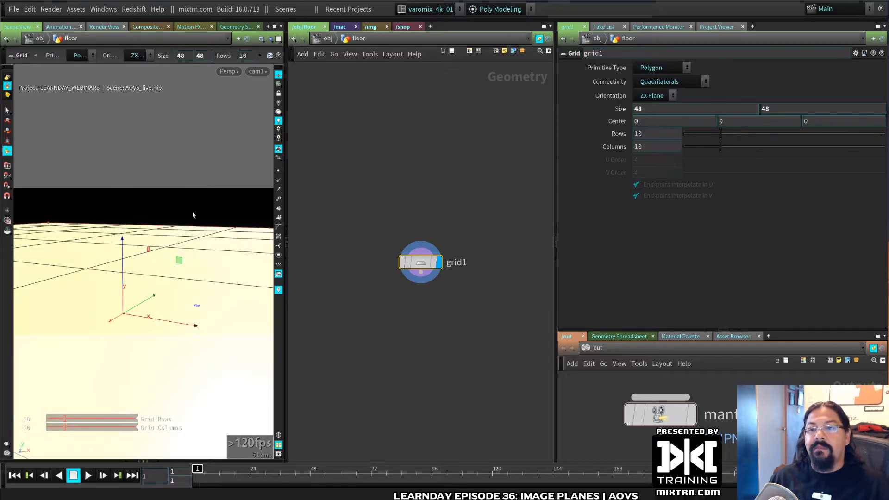
- Look straight down on the whole floor grid and create a new camera from that view
alt+drag(200, 213, 167, 293)
alt+right_drag(166, 293, 148, 316)
alt+drag(148, 316, 213, 222)
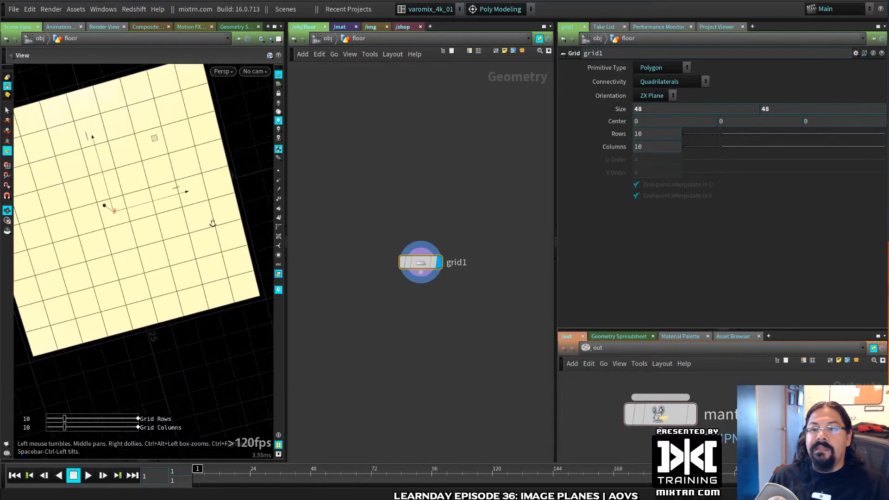
alt+middle_drag(212, 223, 255, 259)
alt+drag(256, 260, 231, 260)
alt+right_drag(230, 260, 221, 257)
alt+drag(220, 257, 224, 256)
alt+middle_drag(223, 256, 210, 255)
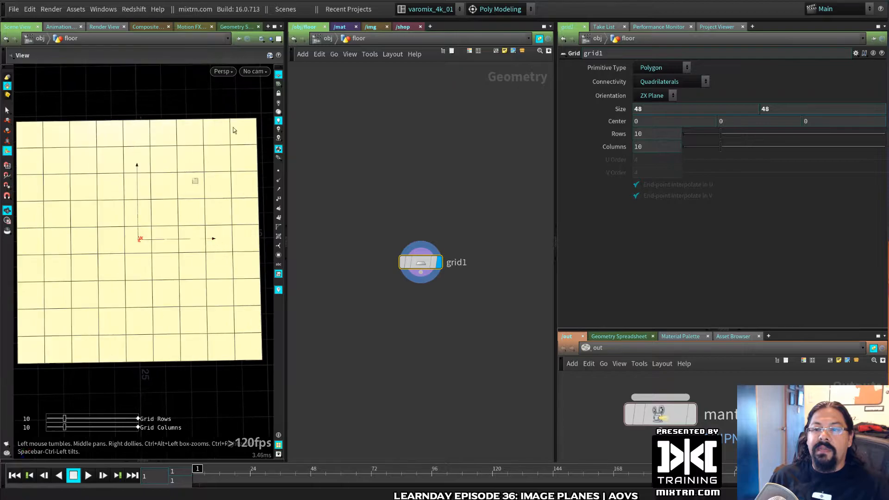
key(Return)
click(253, 71)
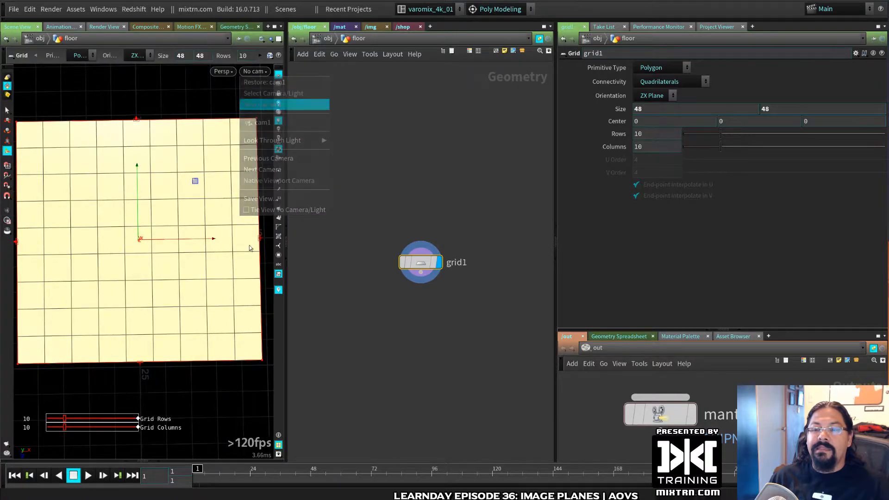
click(263, 104)
click(280, 97)
- Pull the new overhead camera back and adjust its position so the entire floor grid fits in frame
alt+right_drag(219, 272, 207, 272)
mouse_move(206, 272)
alt+middle_down()
mouse_move(220, 278)
mouse_move(214, 288)
alt+middle_up()
alt+drag(214, 288, 211, 283)
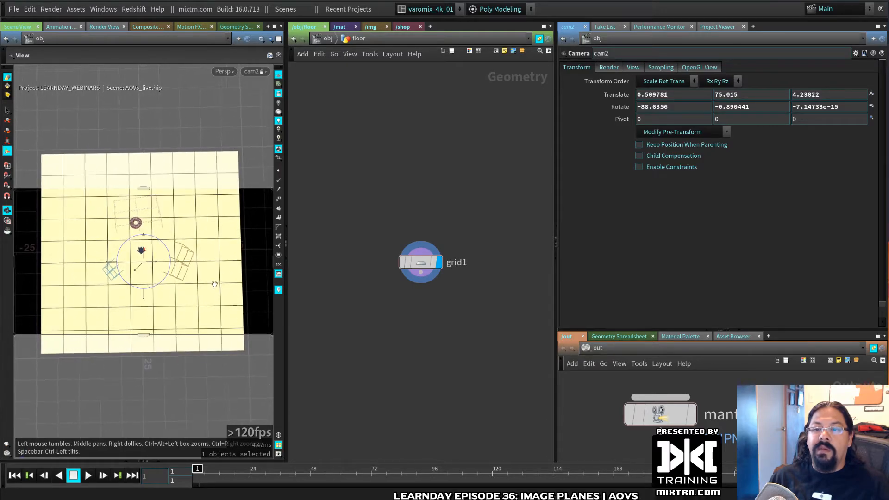
- Make room below grid1 in the floor network and add a UV Project node connected beneath it
drag(418, 267, 409, 177)
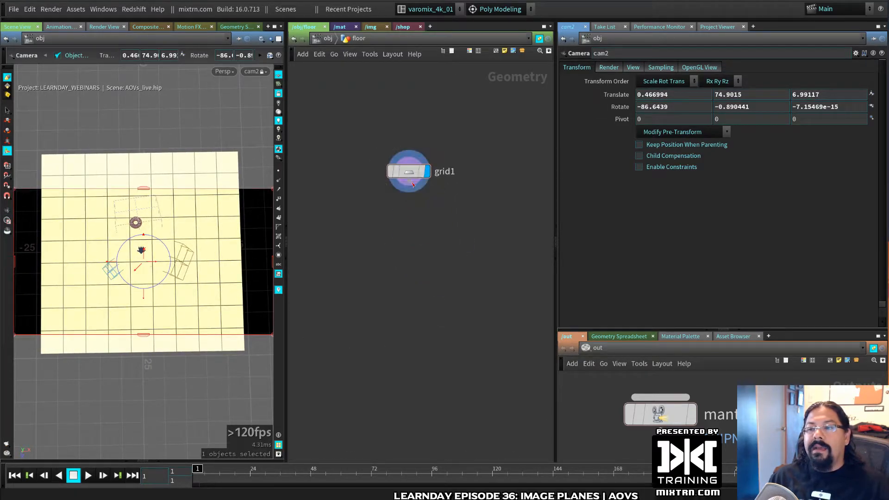
key(Tab)
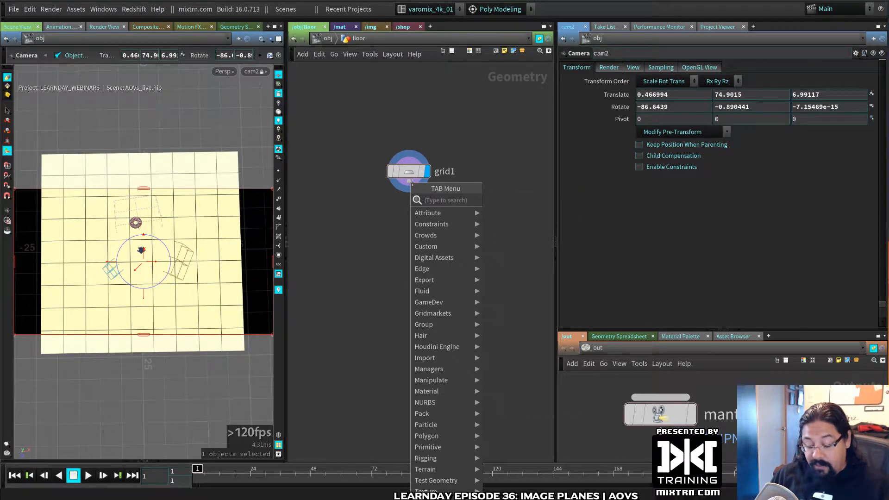
text(uv)
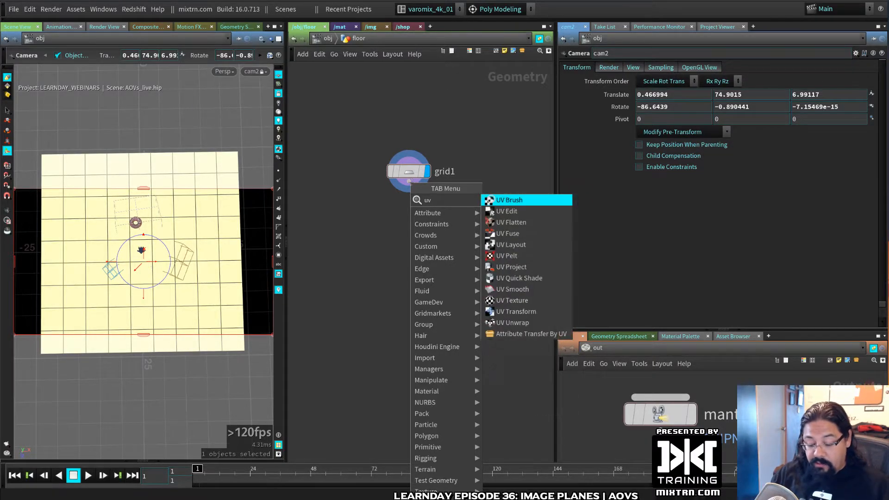
click(525, 268)
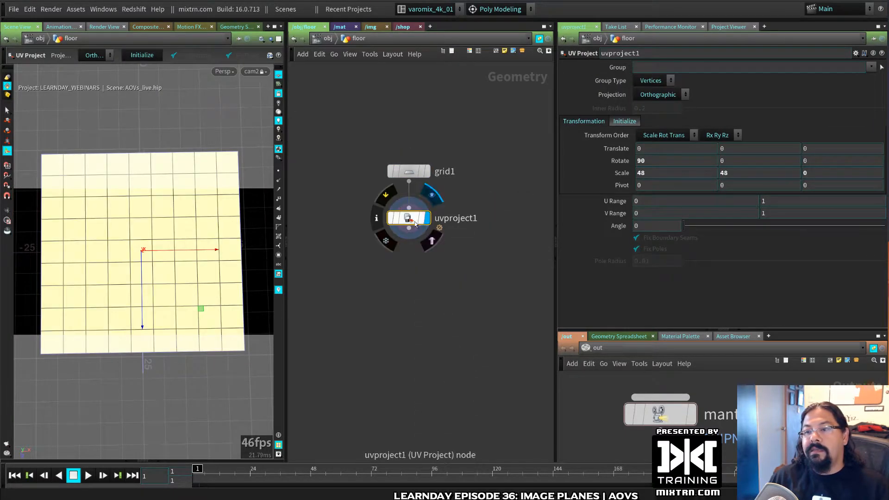
- Examine the floor in the top and UV views, and compare its layout with the whole scene at object level
key(Escape)
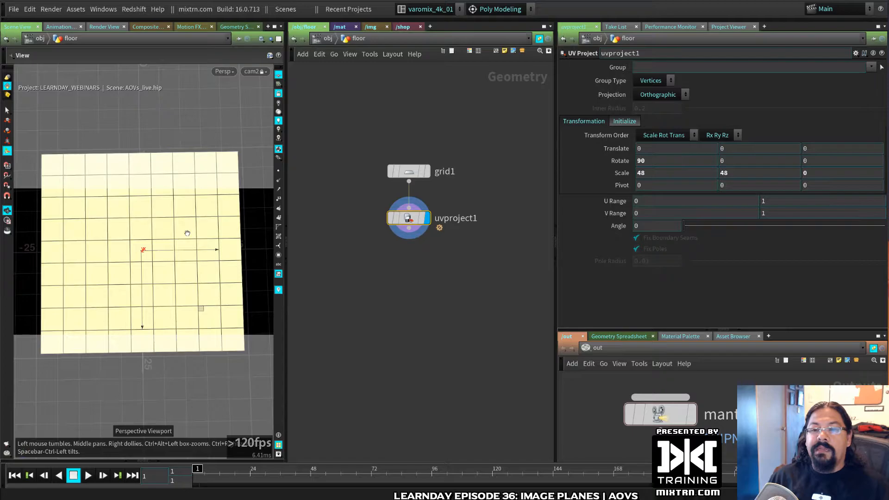
key(space+2)
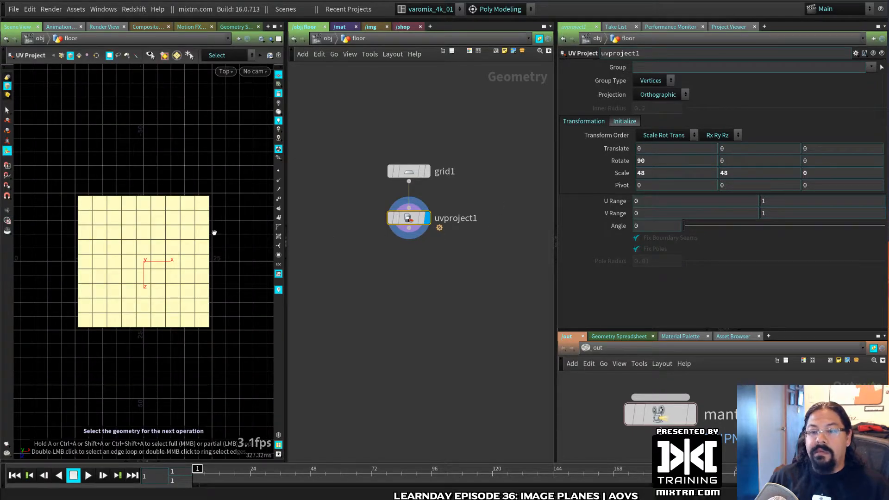
key(space+5)
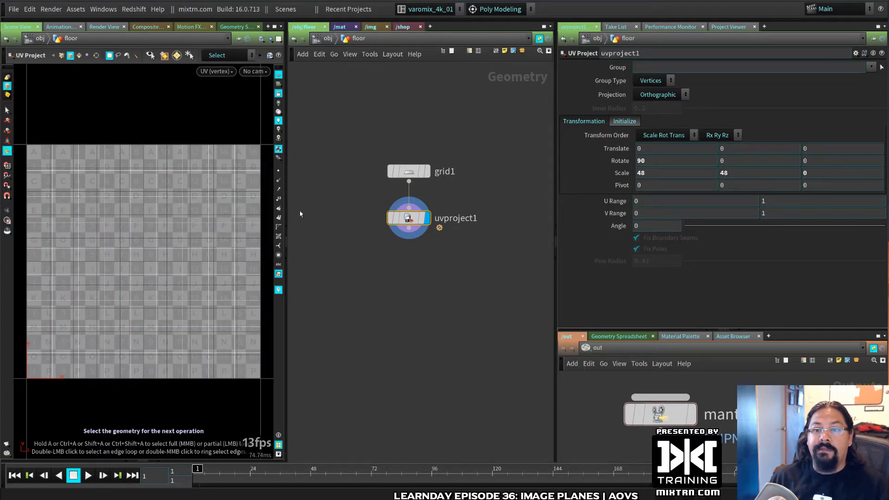
click(39, 38)
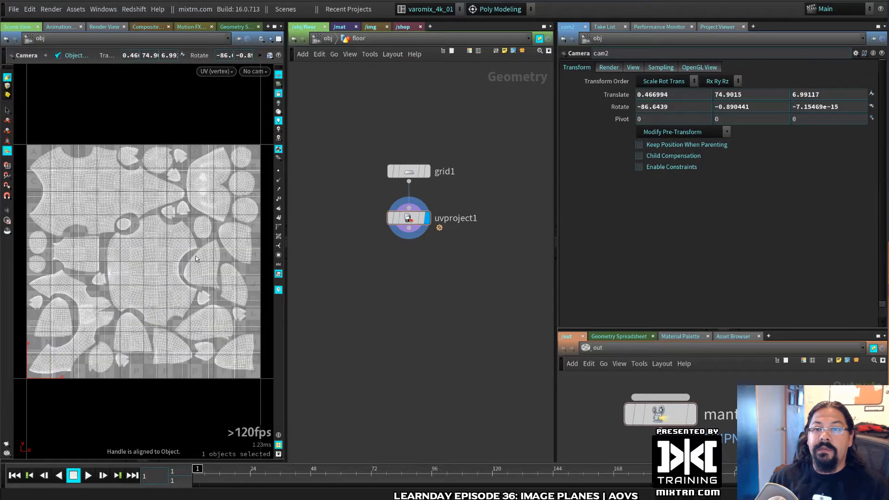
key(space+1)
key(space+2)
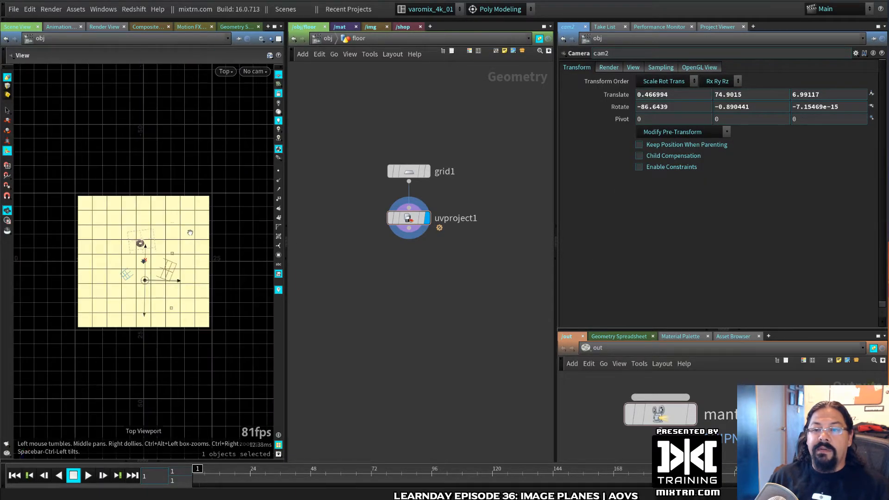
- Nudge uvproject1 closer to grid1 and inspect its node information with the floor shown in perspective
drag(415, 227, 416, 219)
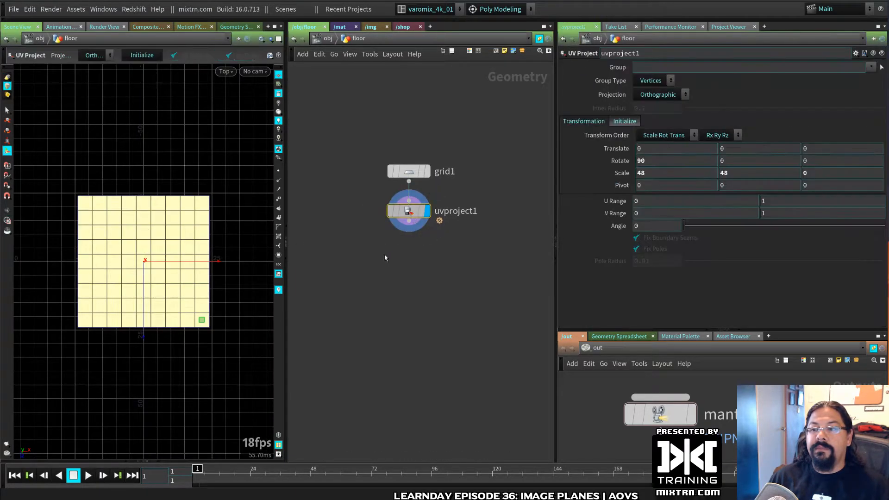
key(space+1)
drag(198, 266, 149, 222)
key(Return)
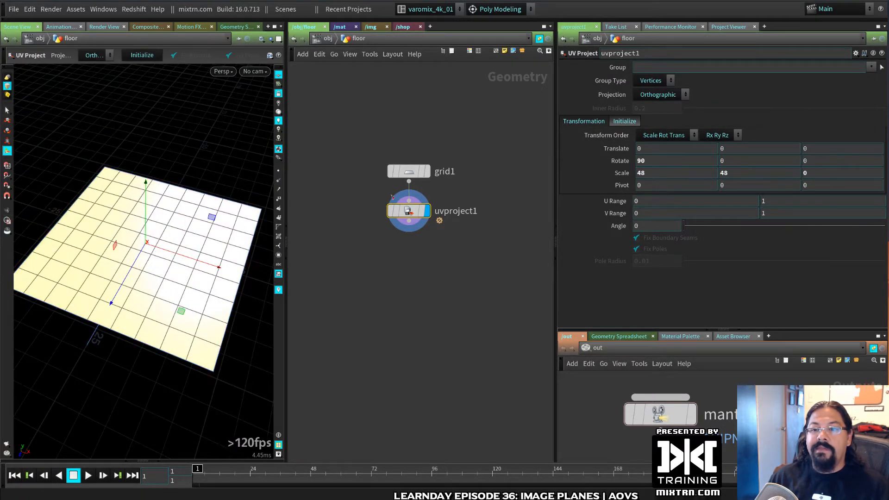
middle_click(404, 215)
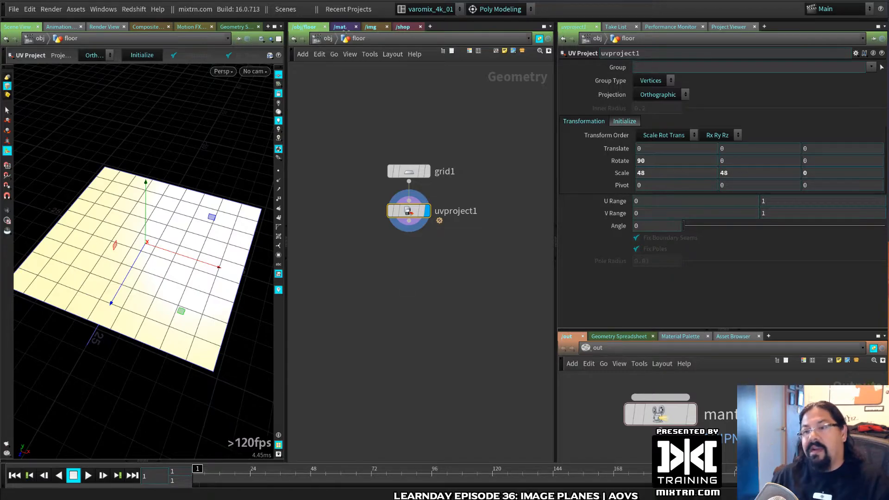
- In the material network, make room below floor_mat and allow editing of its contents
click(343, 26)
mouse_move(386, 193)
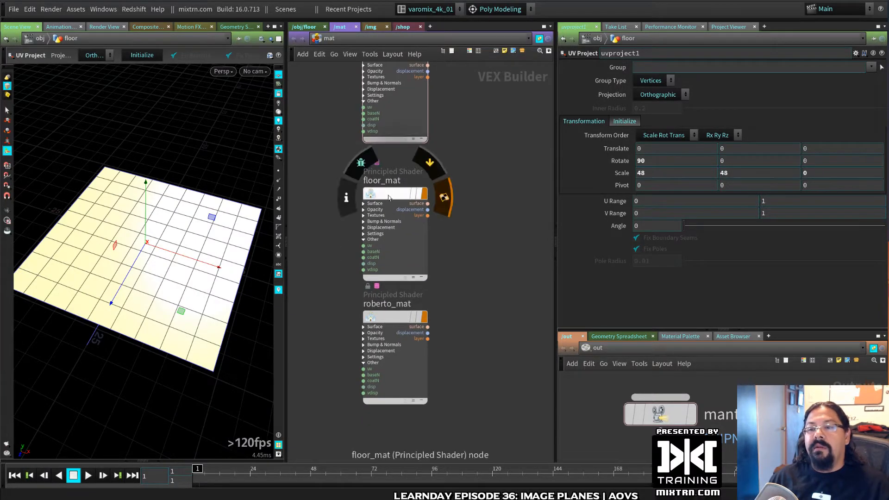
drag(393, 318, 394, 383)
click(393, 191)
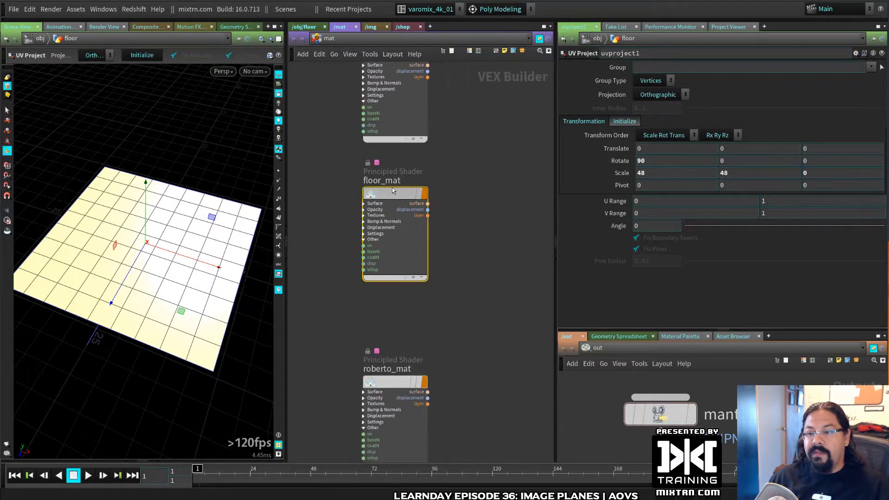
right_click(393, 191)
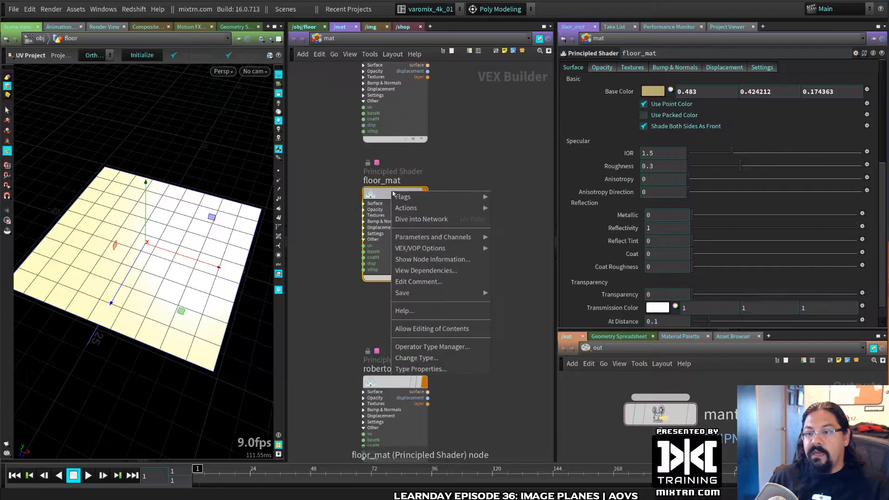
click(450, 329)
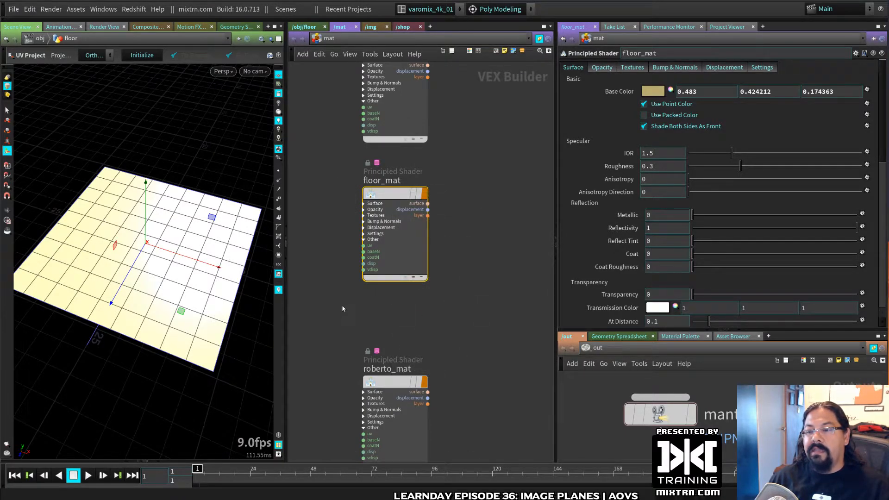
- Open the internal shader network of the unlocked floor_mat
middle_drag(345, 320, 366, 295)
scroll(418, 293, down, 5)
scroll(418, 293, up, 8)
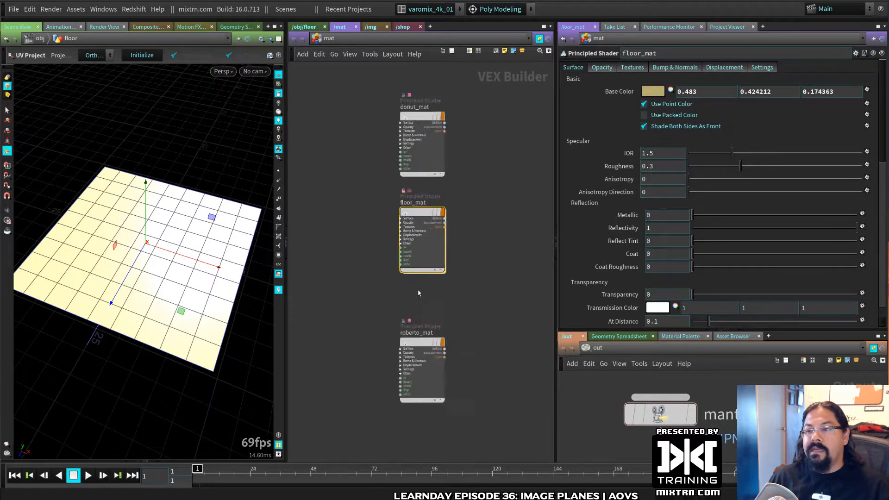
middle_drag(454, 270, 420, 380)
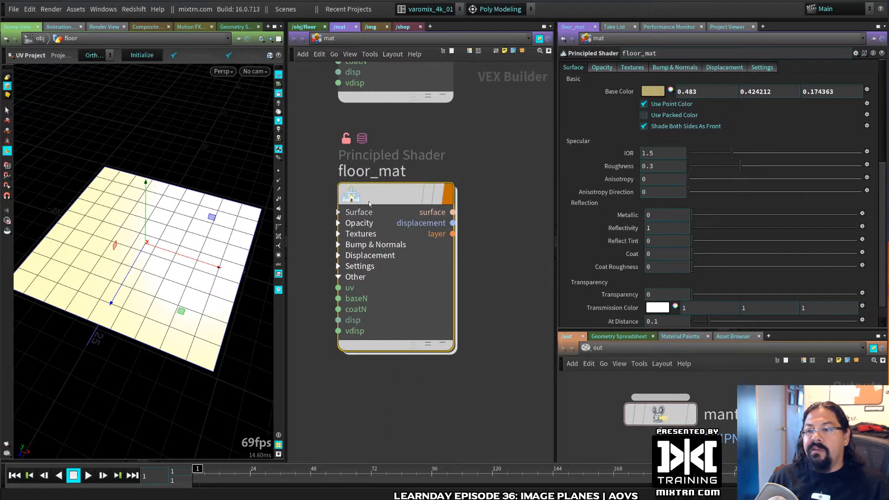
middle_drag(502, 203, 501, 405)
middle_drag(474, 333, 469, 148)
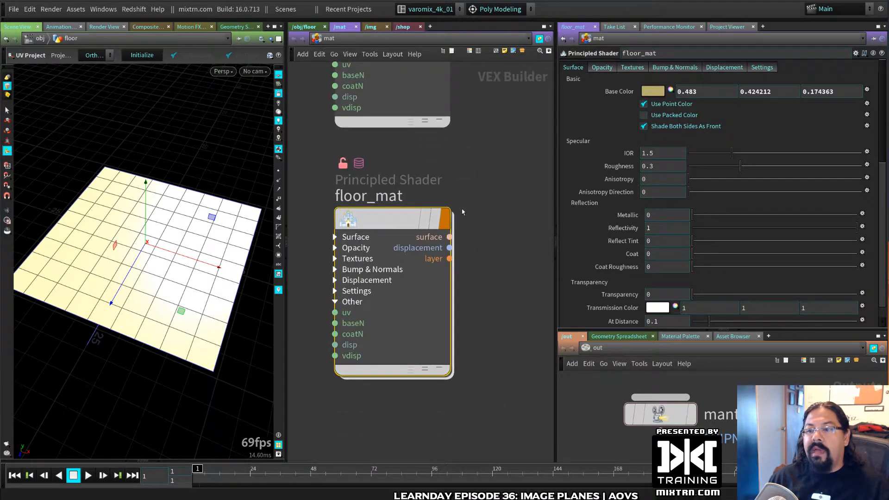
mouse_move(480, 216)
middle_down()
mouse_move(477, 261)
mouse_move(477, 228)
middle_up()
double_click(392, 234)
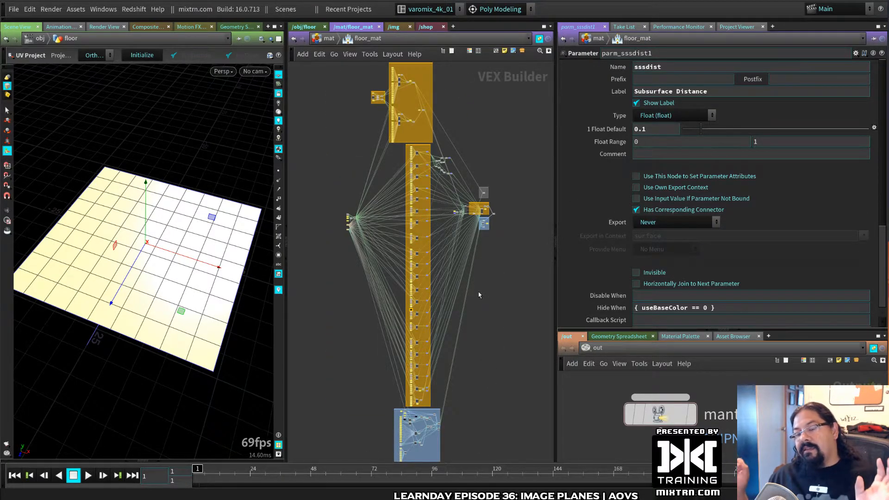
- Examine the node groups and wiring inside floor_mat on the way to its output end
middle_drag(493, 232, 420, 248)
scroll(423, 265, down, 4)
scroll(423, 265, up, 3)
scroll(468, 288, up, 4)
middle_drag(374, 216, 371, 287)
scroll(380, 250, down, 2)
scroll(379, 250, up, 3)
mouse_move(445, 307)
middle_down()
mouse_move(357, 268)
mouse_move(450, 290)
middle_up()
scroll(427, 279, up, 6)
middle_drag(367, 254, 531, 422)
scroll(461, 357, down, 4)
scroll(461, 356, up, 8)
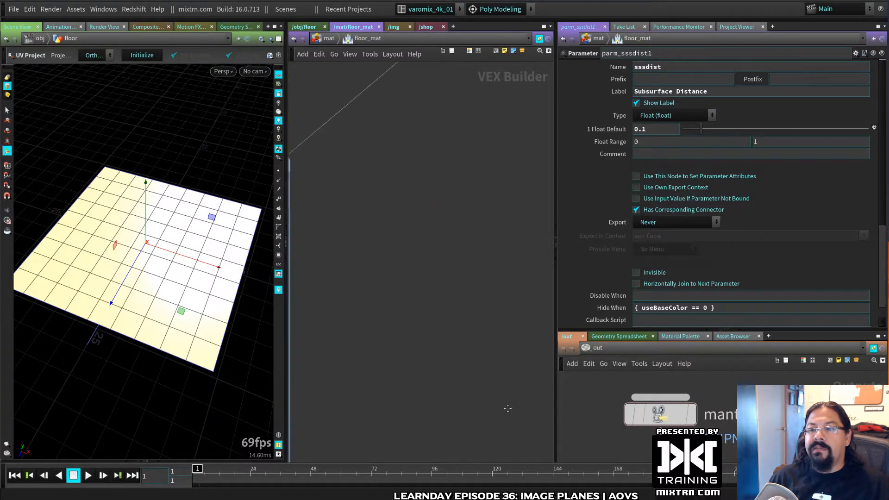
- Add a Bind node in the empty space below outputCollect inside floor_mat
scroll(464, 367, down, 5)
scroll(412, 239, up, 6)
middle_drag(408, 263, 475, 285)
key(Tab)
text(bin)
click(519, 289)
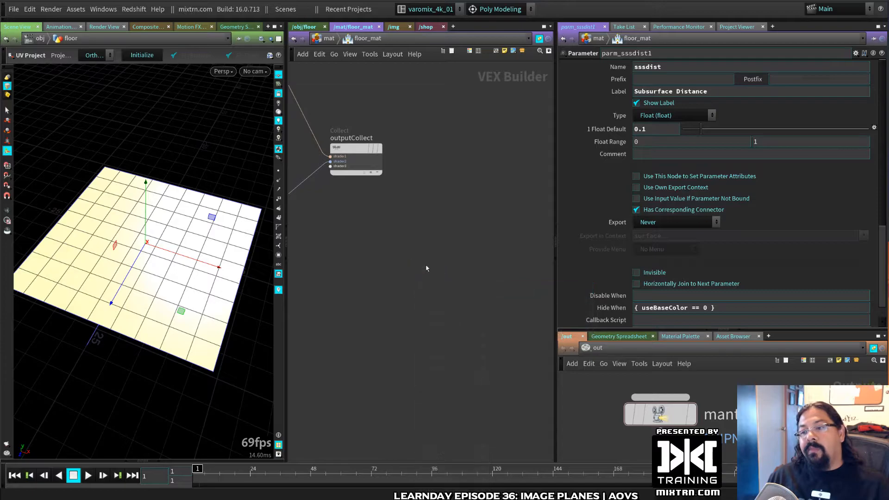
click(426, 267)
drag(426, 268, 412, 251)
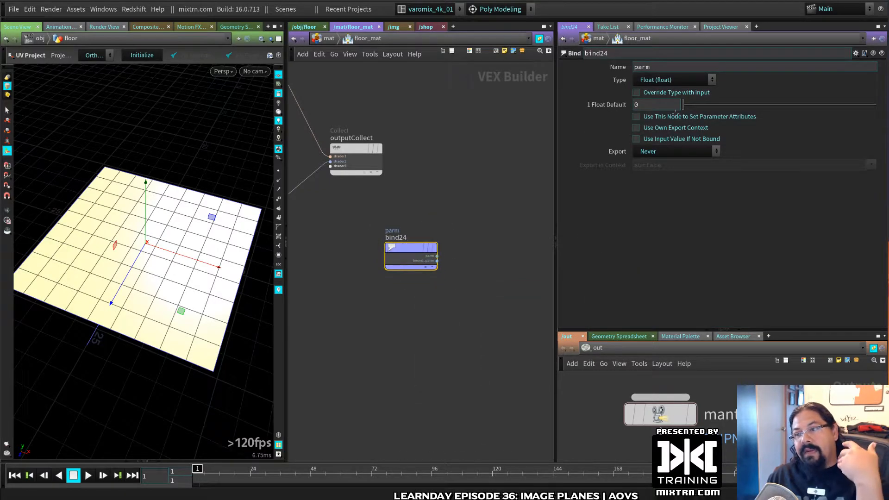
- Name the new Bind node's parameter uv and set its type to Vector (vector)
drag(659, 67, 589, 59)
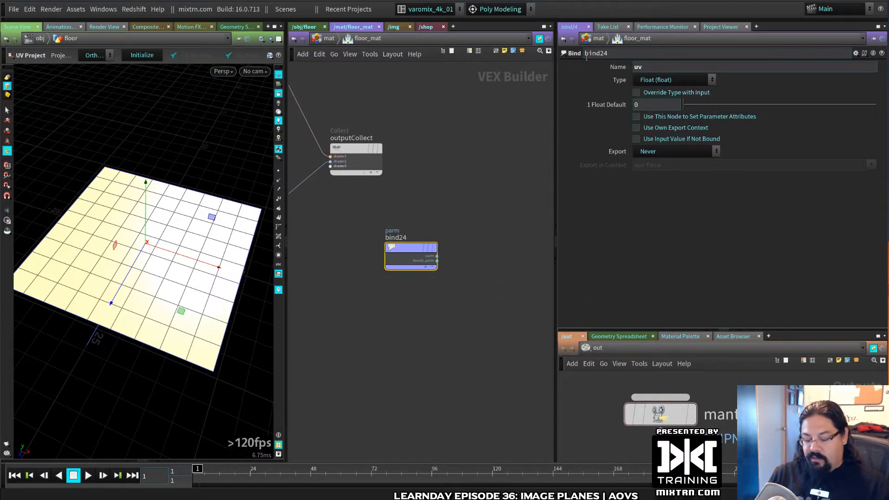
click(712, 80)
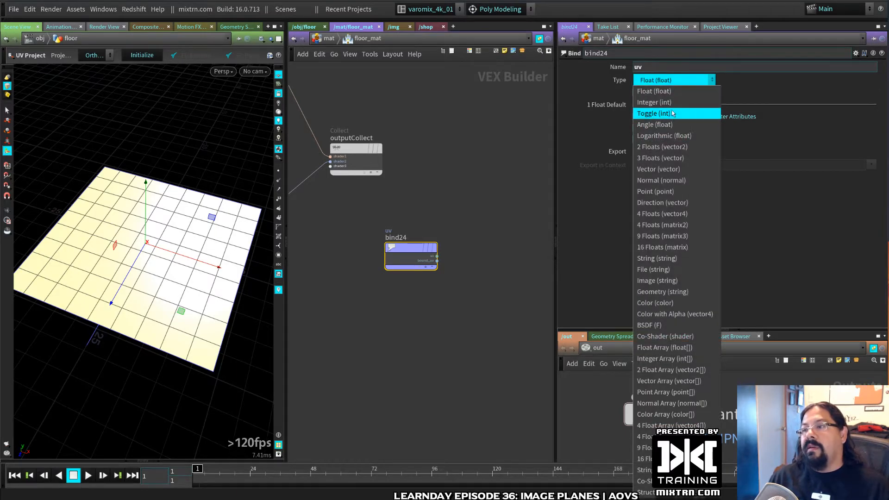
click(658, 169)
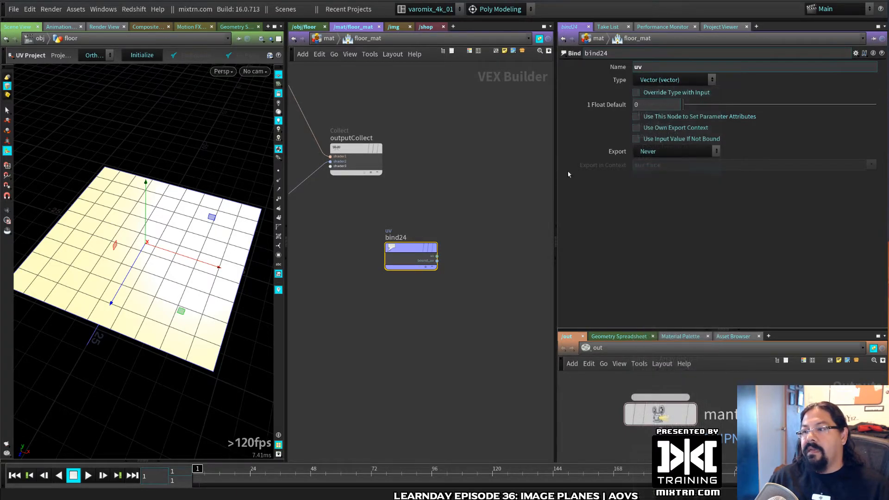
- Return to the floor's geometry network and inspect the node information of uvproject1
click(304, 26)
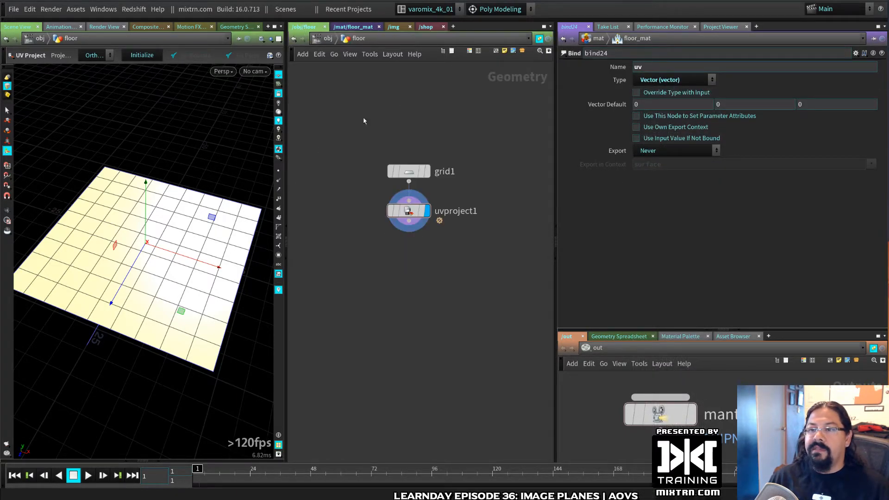
middle_click(407, 211)
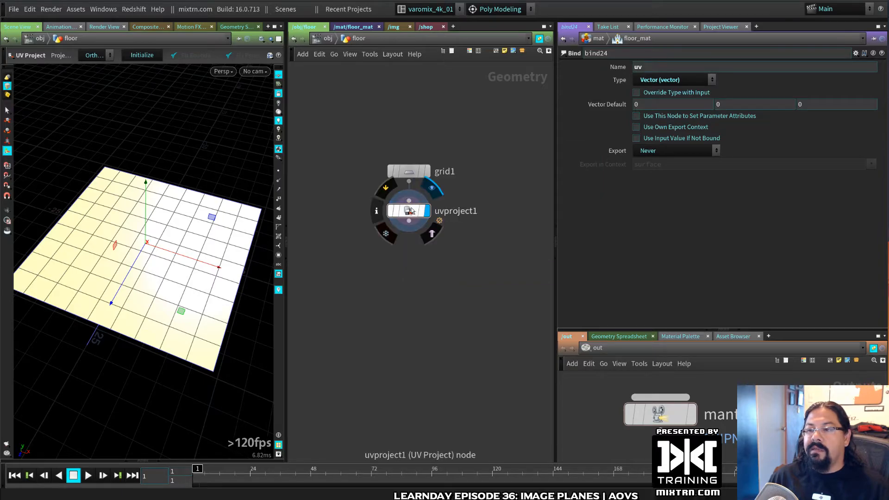
- Check the point and vertex attributes listed in uvproject1's node information
click(376, 211)
scroll(460, 203, down, 1)
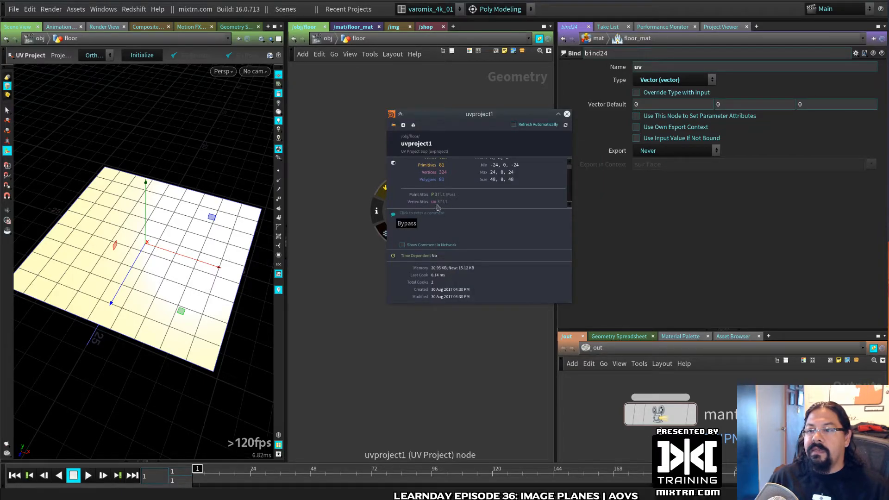
click(566, 113)
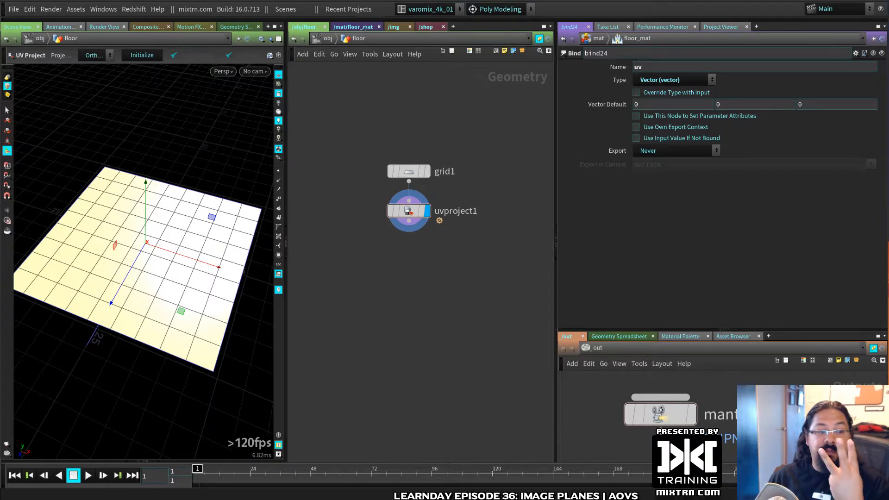
- Return to the floor_mat network and add a second Bind node beside the uv Bind node
click(364, 27)
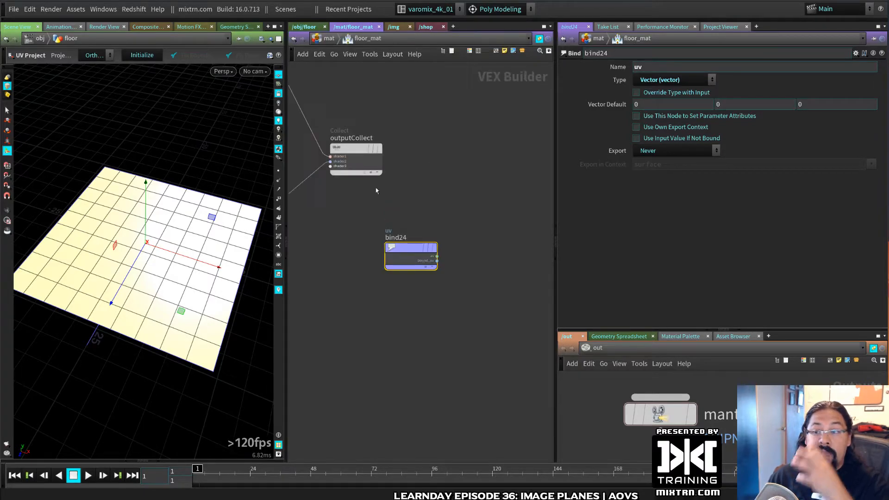
click(683, 80)
click(601, 80)
middle_drag(454, 242, 379, 254)
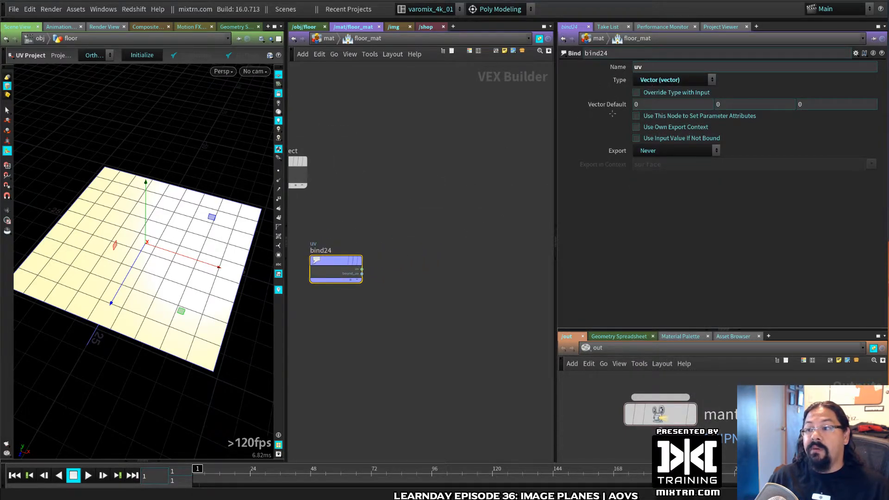
drag(347, 262, 337, 256)
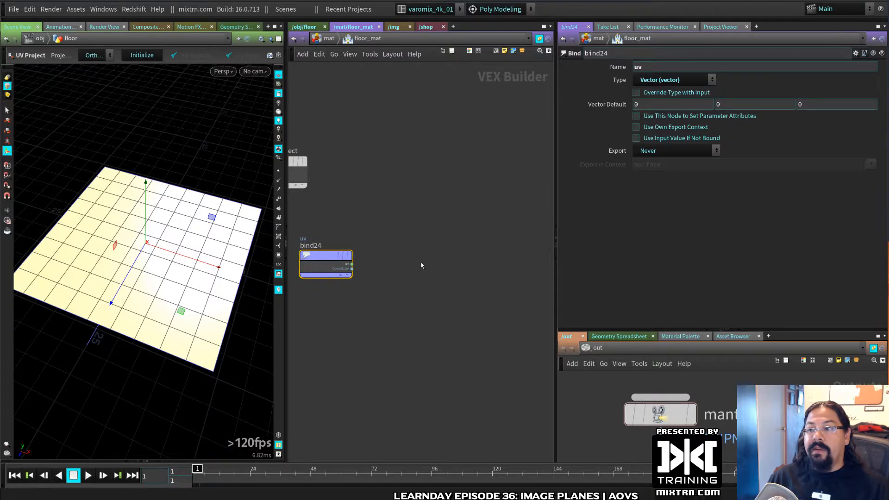
middle_drag(421, 265, 439, 244)
key(Tab)
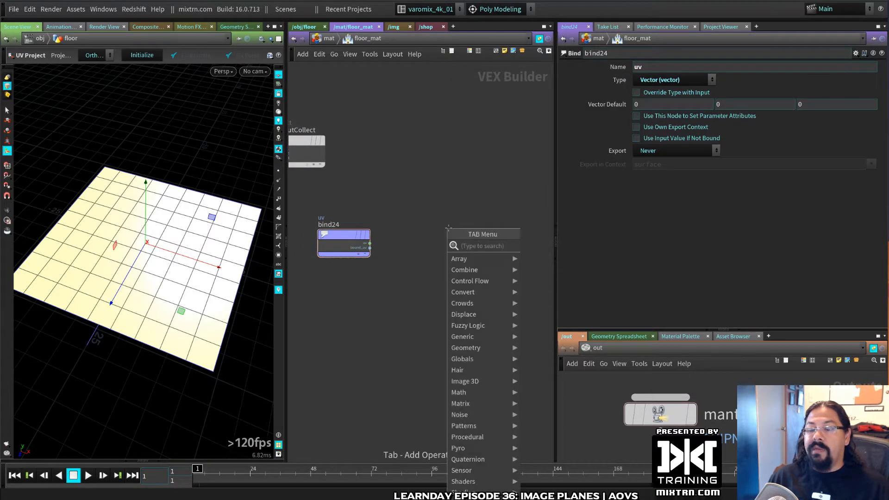
text(bin)
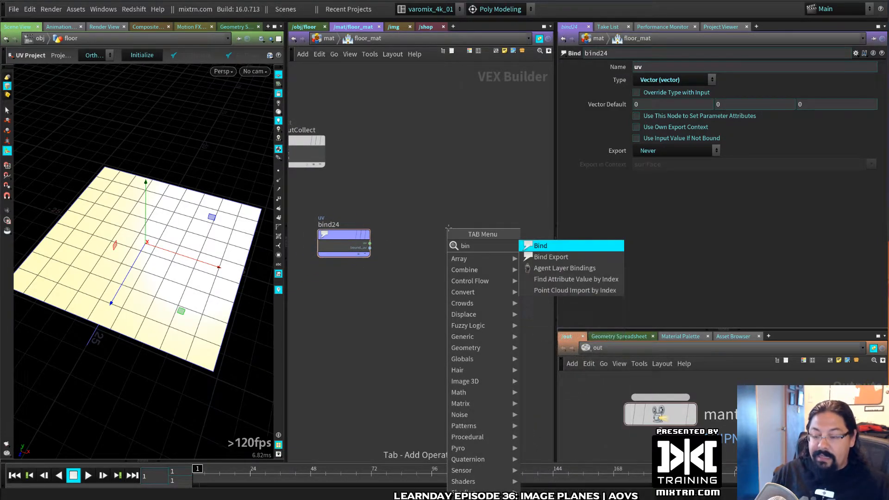
key(Return)
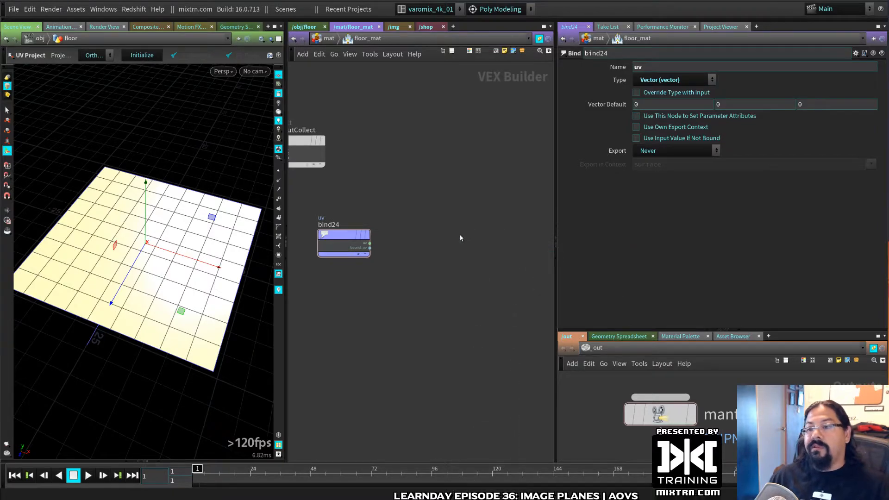
click(459, 234)
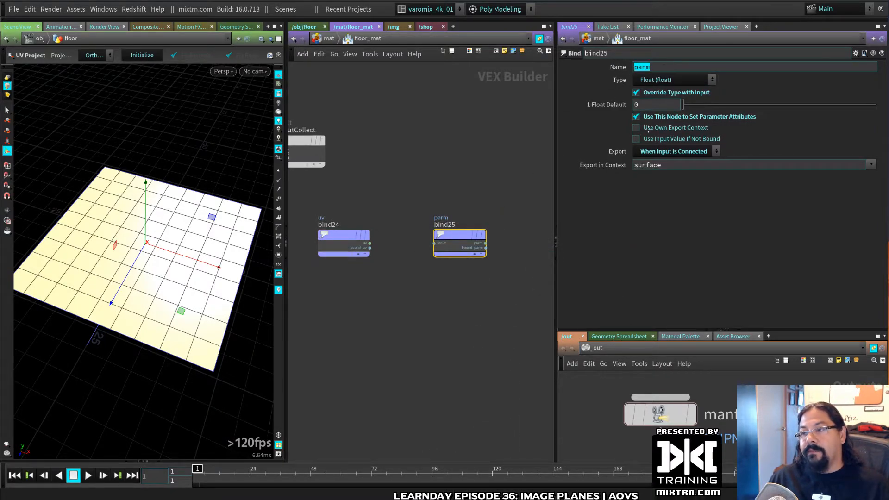
- Name the second Bind node's parameter surface and wire the first Bind's uv output into its input
mouse_move(647, 131)
text(surfe)
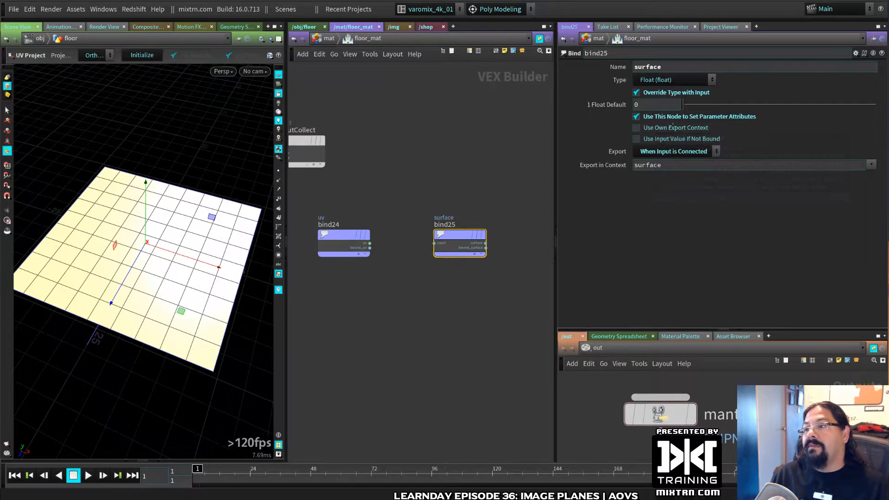
drag(371, 246, 438, 243)
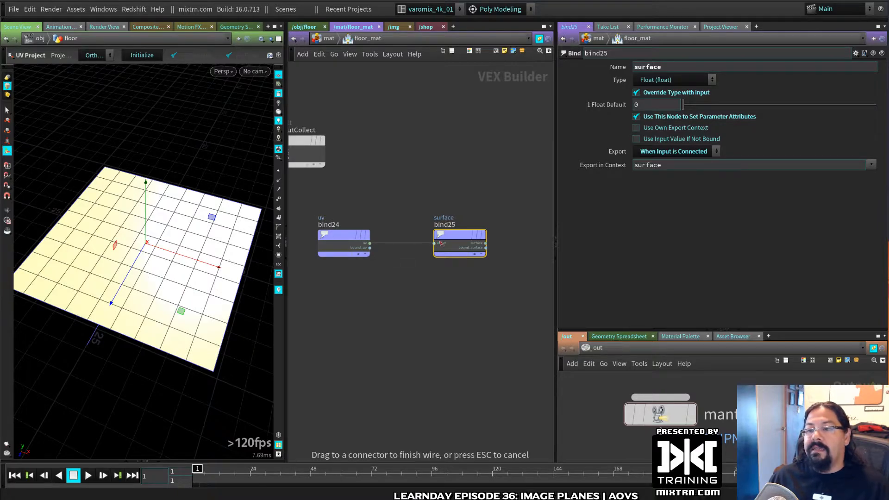
scroll(418, 266, up, 5)
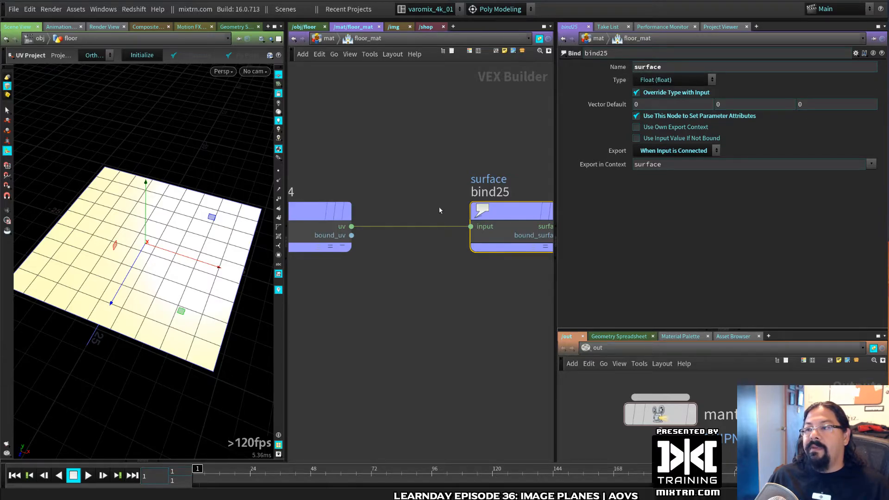
click(687, 80)
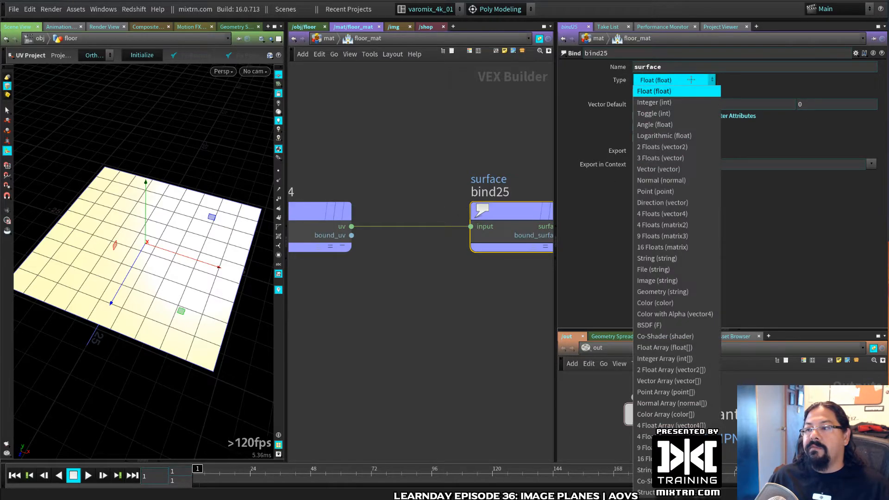
click(675, 93)
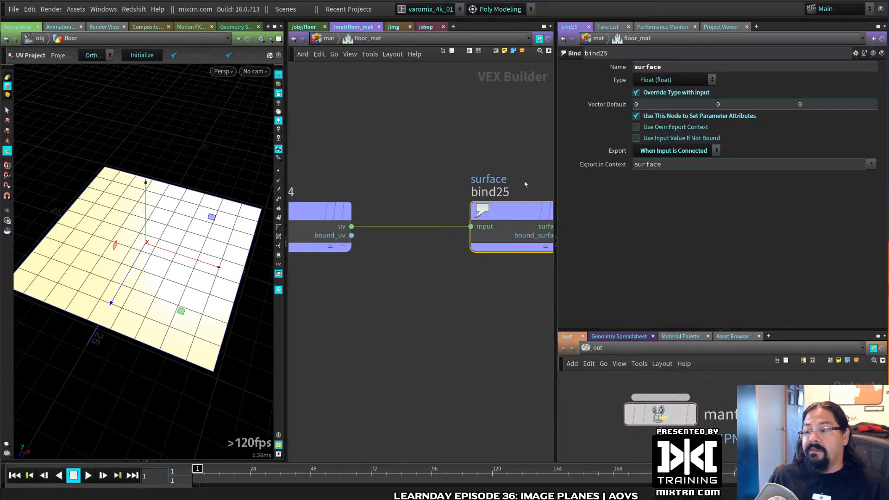
double_click(647, 67)
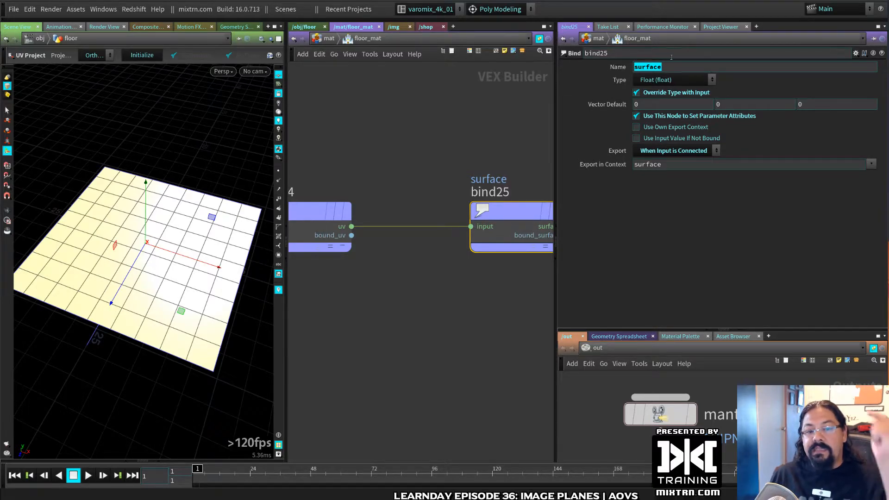
mouse_move(618, 67)
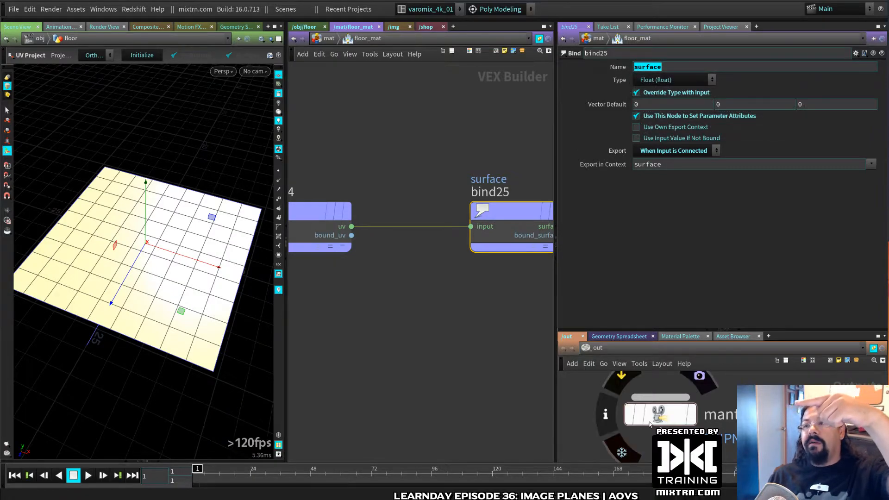
- Reduce mantra1's extra image planes to 1 and set Plane 1's VEX variable to surface
click(641, 395)
scroll(643, 197, down, 10)
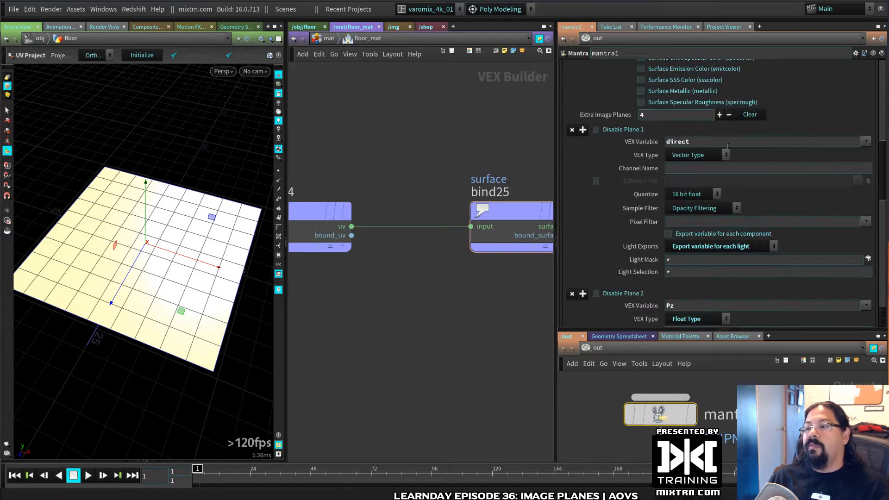
click(728, 114)
click(728, 114)
scroll(733, 152, up, 3)
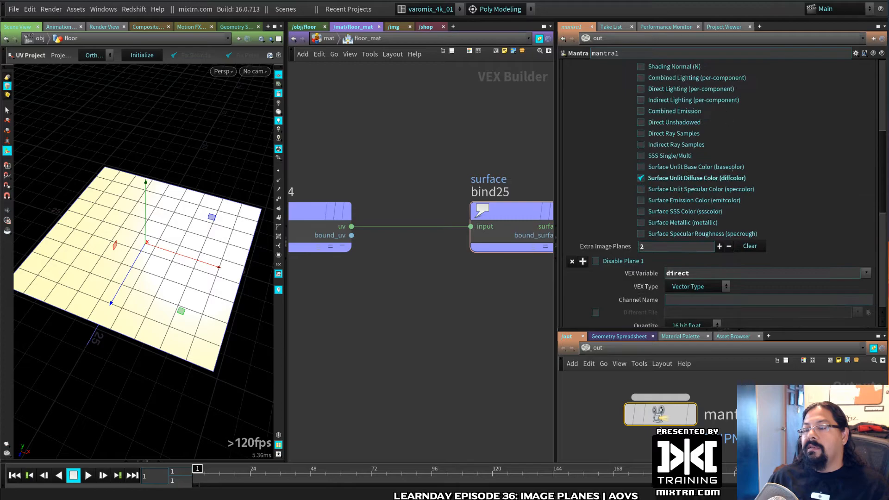
click(728, 246)
scroll(671, 250, up, 5)
scroll(624, 253, down, 6)
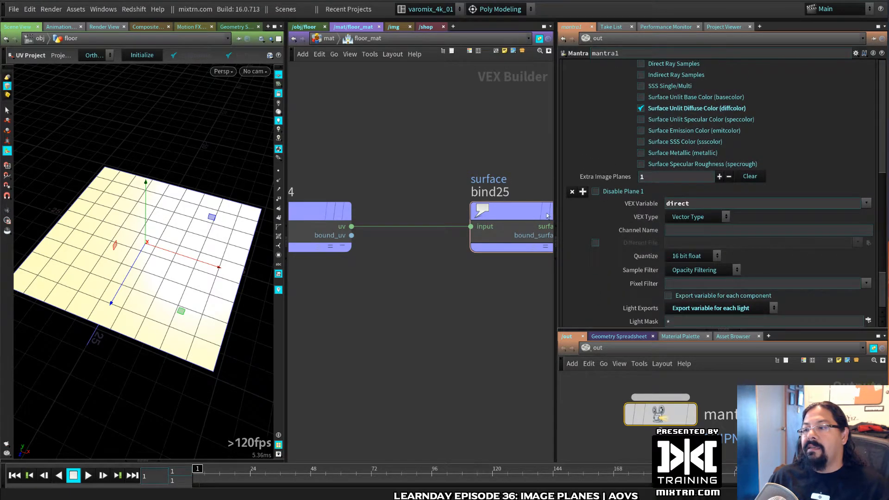
double_click(676, 203)
text(surface)
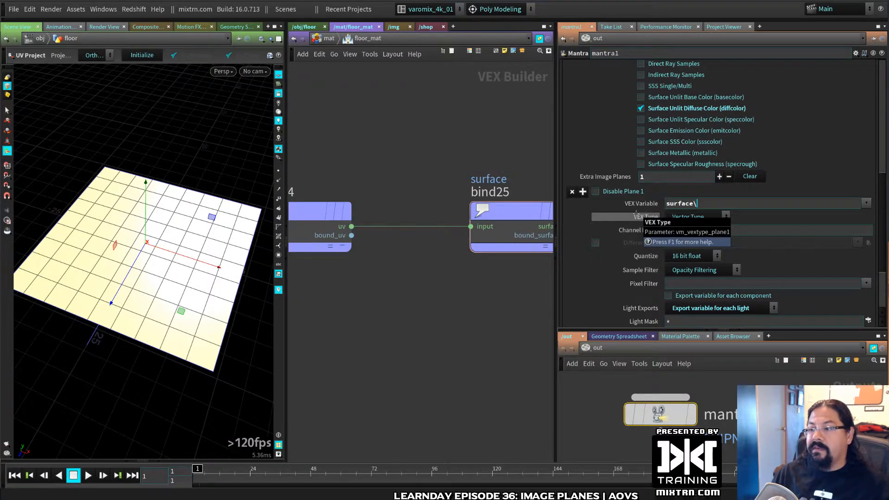
- Rename the second Bind node's parameter in floor_mat to myuvs
click(509, 211)
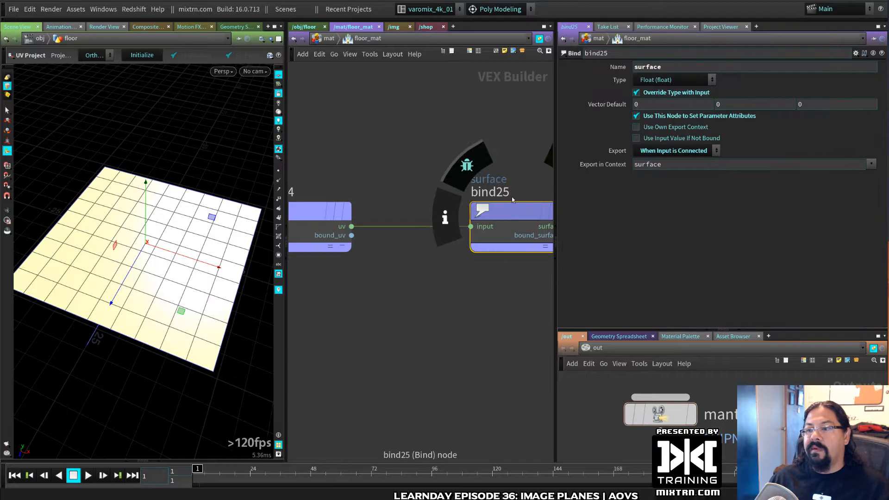
text(myuvs)
key(Return)
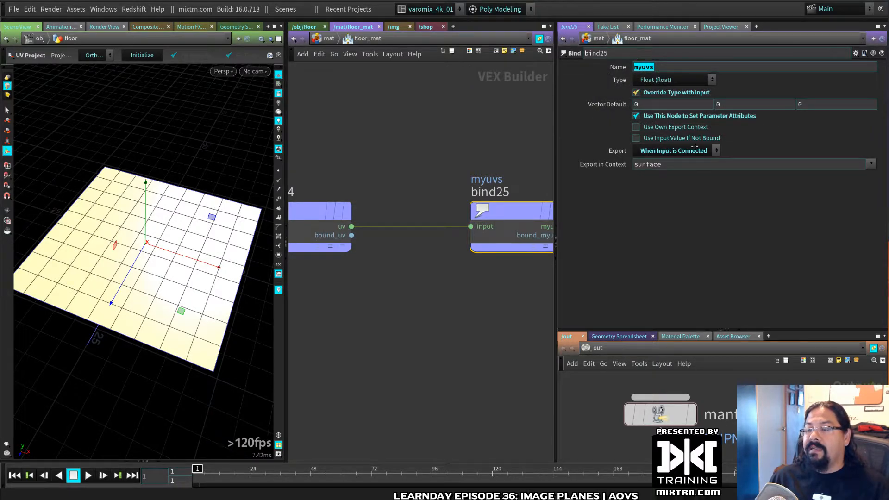
- Set mantra1's Plane 1 to the VEX variable myuvs with Vector Type and No light exports
click(659, 413)
drag(700, 203, 623, 202)
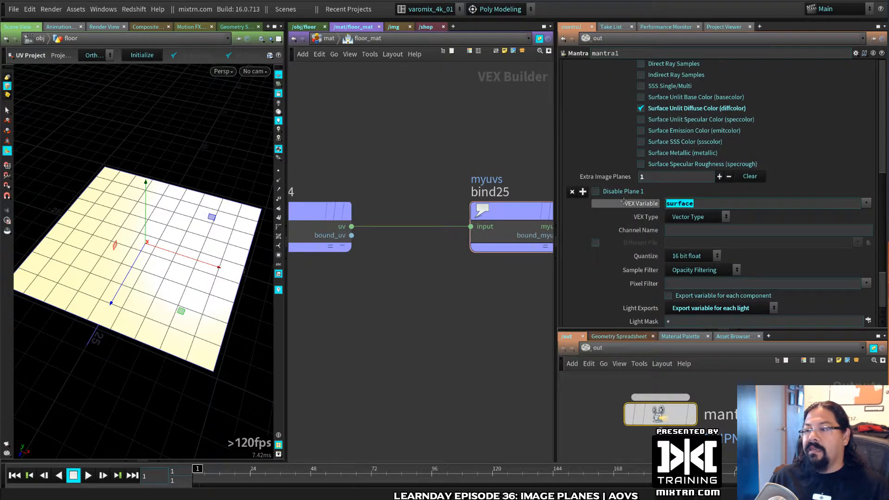
text(myuvs)
click(694, 216)
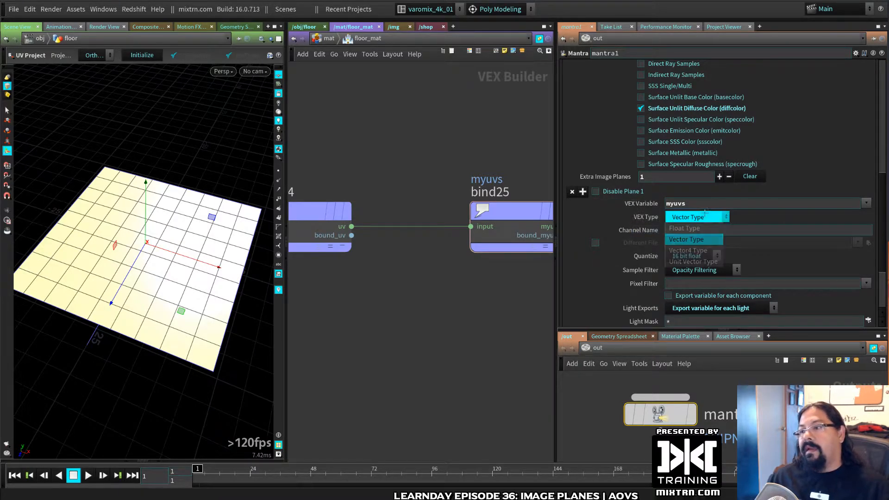
click(686, 239)
scroll(619, 254, up, 10)
scroll(618, 254, down, 10)
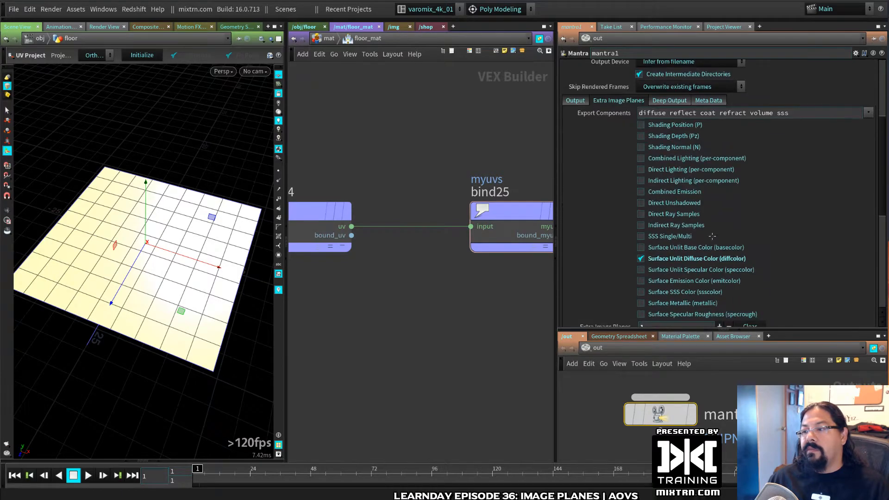
click(752, 223)
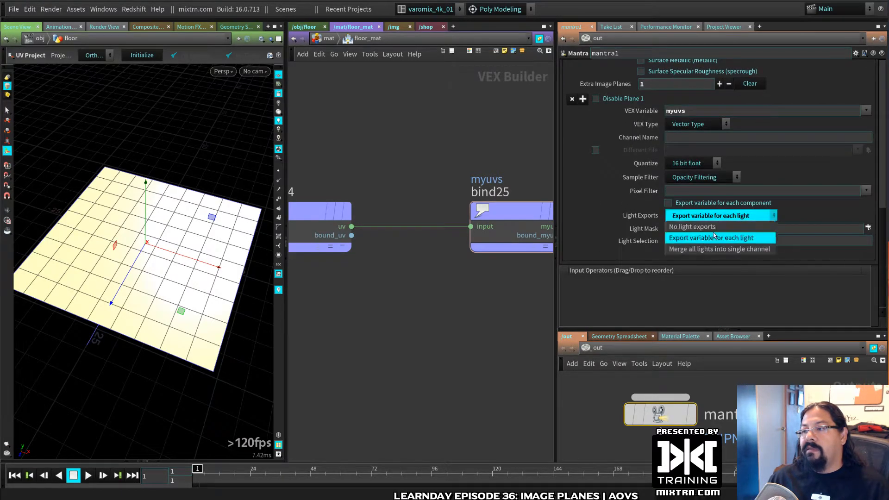
click(690, 214)
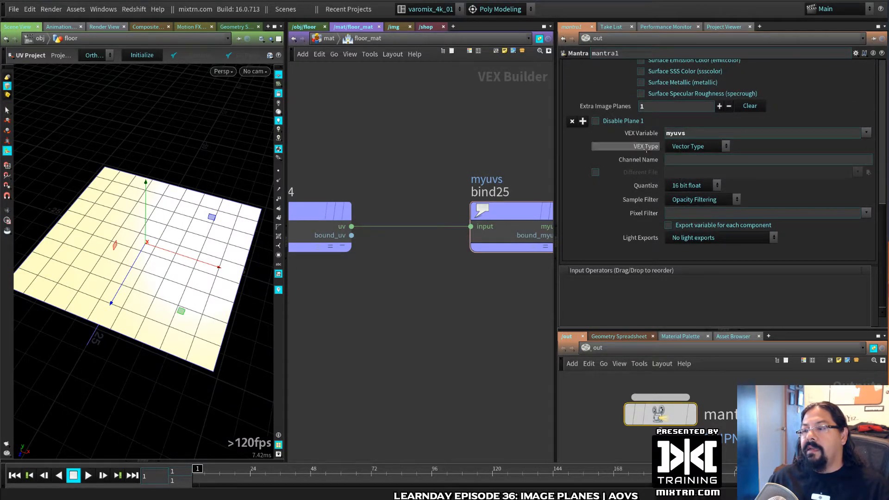
- Save the scene, render mantra1 in the render view and display its myuvs plane
scroll(650, 147, up, 10)
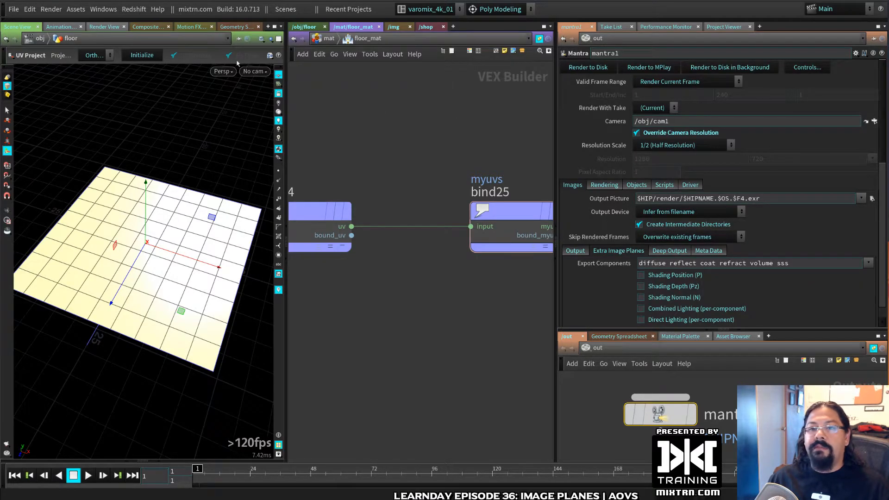
key(ctrl+s)
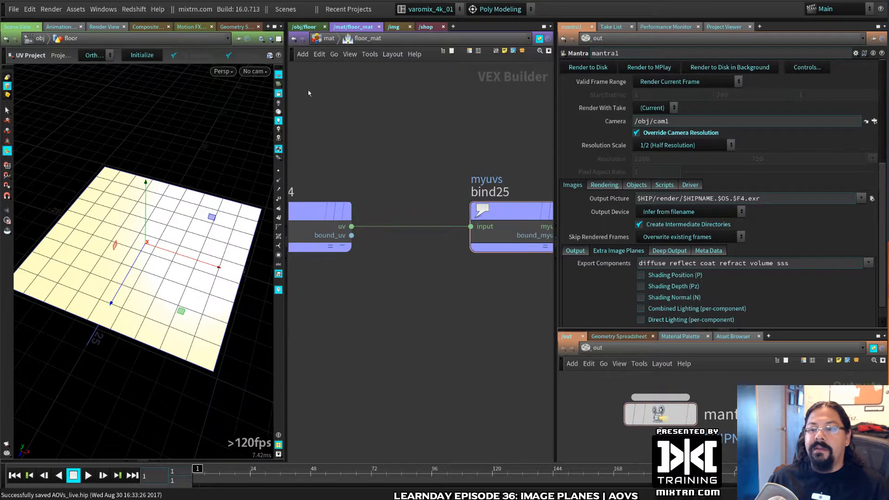
click(103, 26)
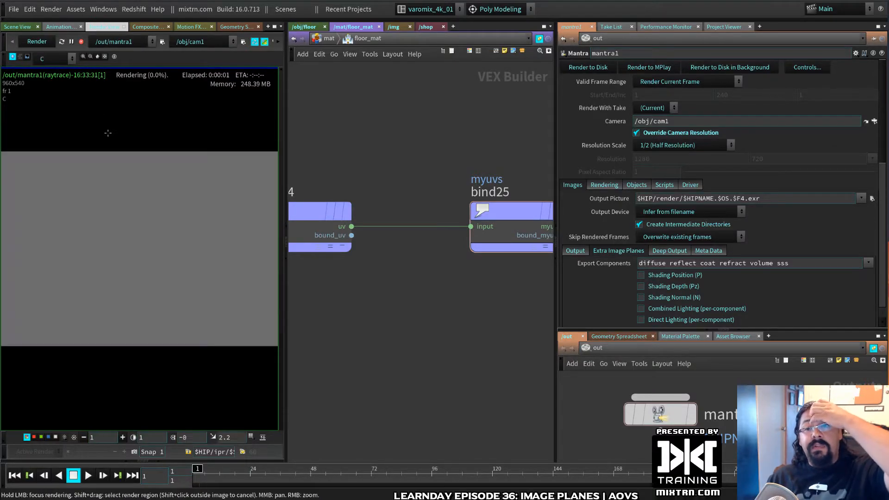
click(53, 58)
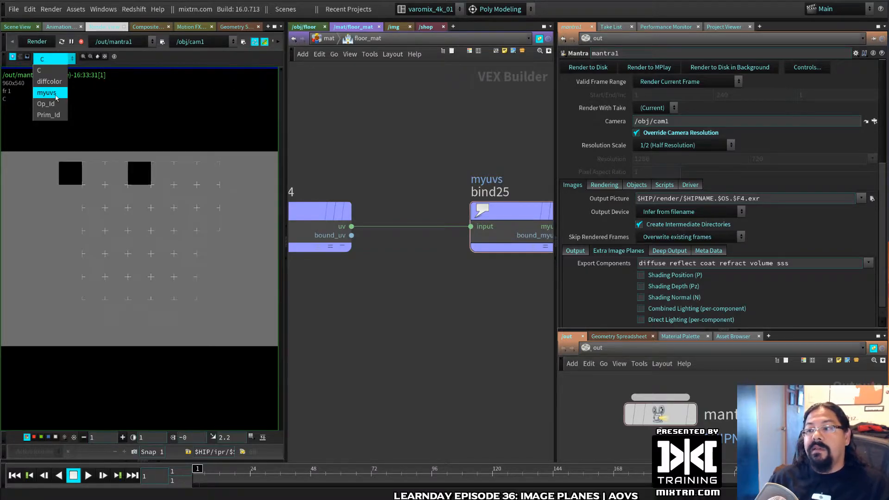
click(56, 96)
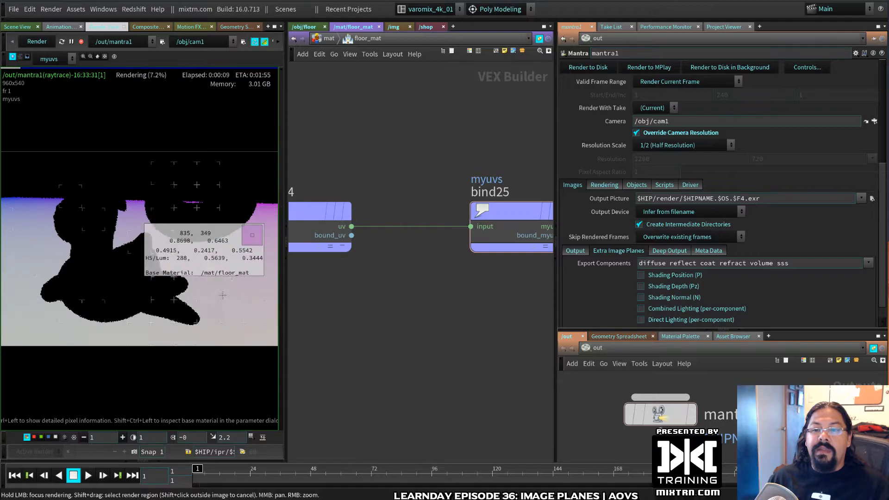
- Widen the render view and raise the display brightness to 1.65428 to examine the floor's UV colours
drag(285, 352, 448, 351)
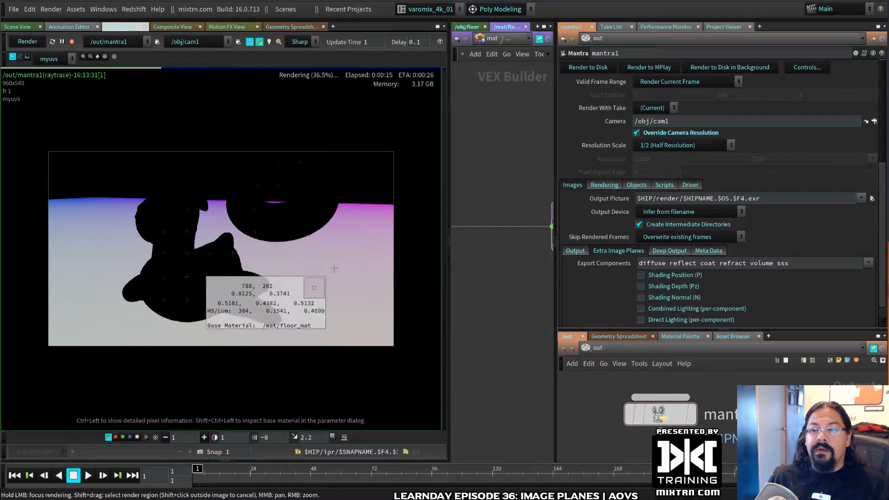
click(345, 436)
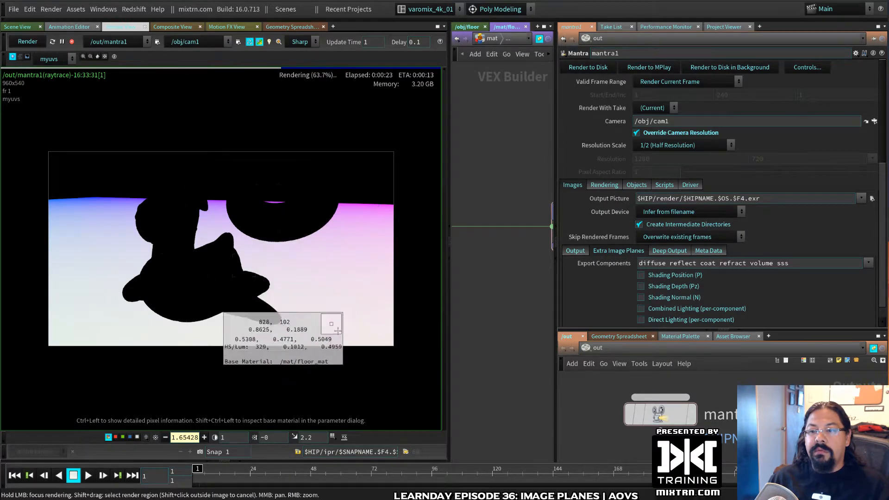
scroll(603, 267, down, 10)
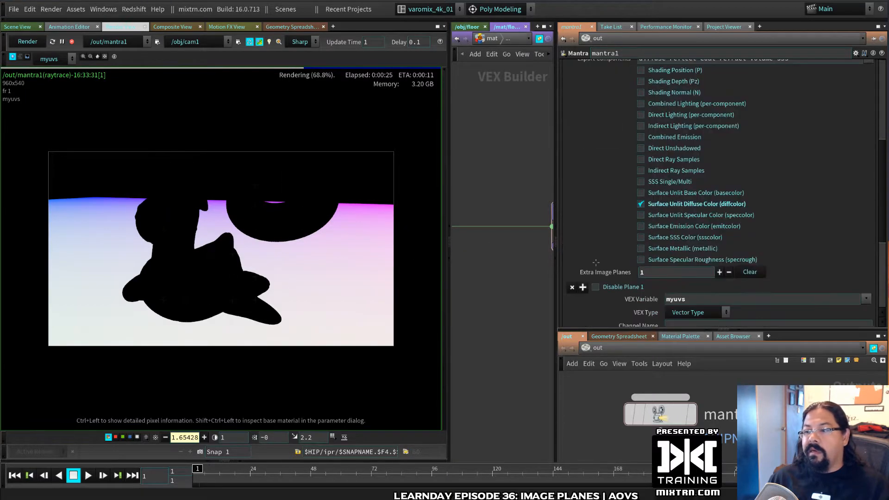
- Turn off mantra1's Surface Unlit Diffuse Color export and narrow the render view to make room for the material network
scroll(685, 224, down, 2)
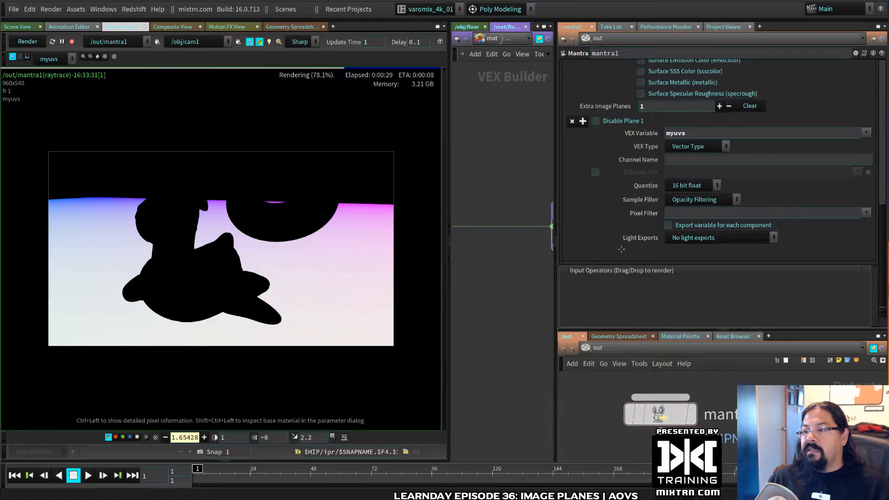
scroll(622, 249, up, 12)
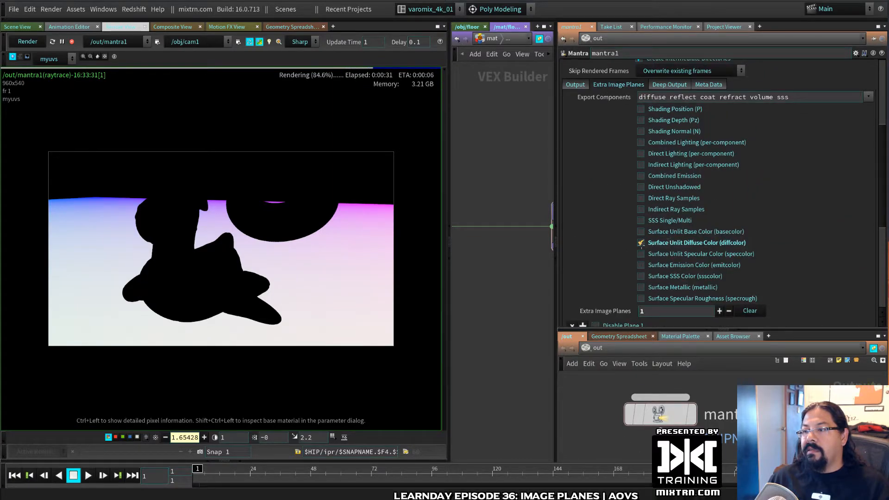
scroll(648, 240, up, 10)
ctrl+drag(312, 274, 226, 209)
drag(451, 276, 304, 276)
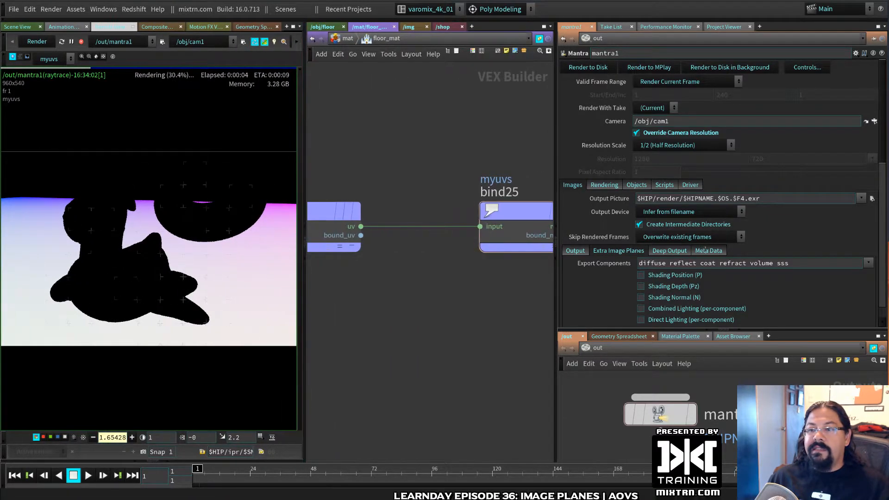
- Copy floor_mat's uv and myuvs Bind nodes, return to the material network and look over the other Principled Shaders
click(511, 209)
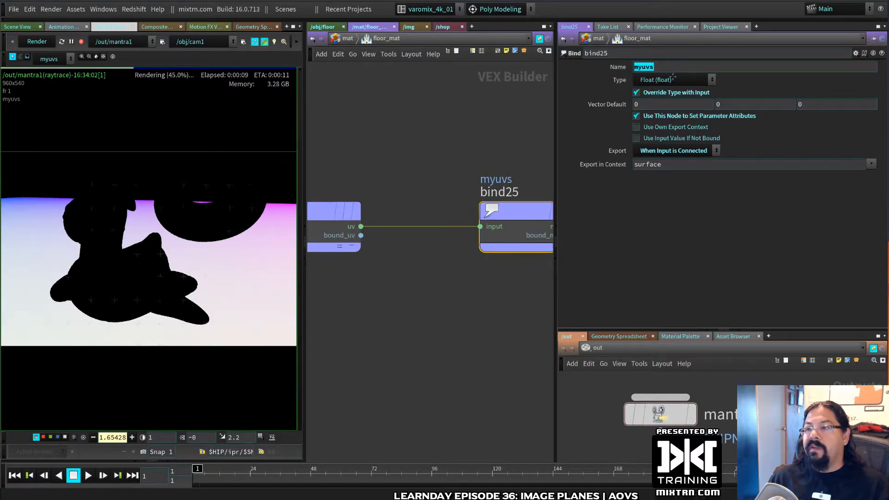
drag(528, 133, 348, 276)
key(ctrl+c)
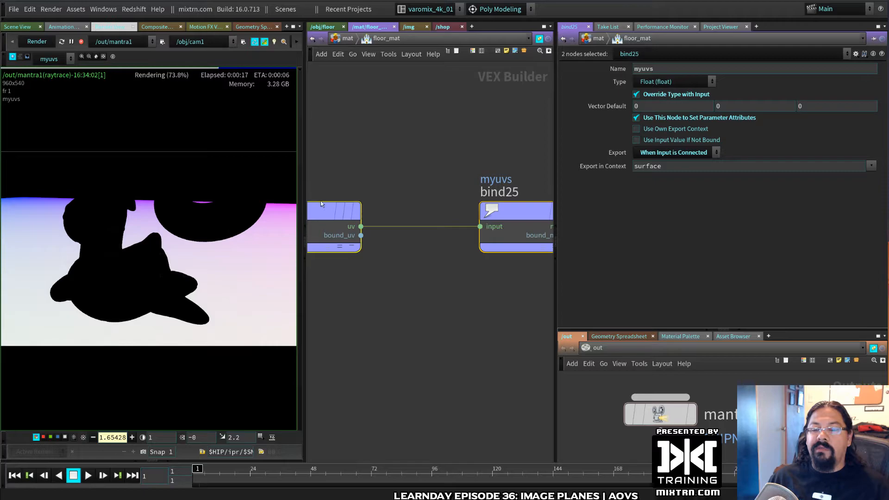
key(u)
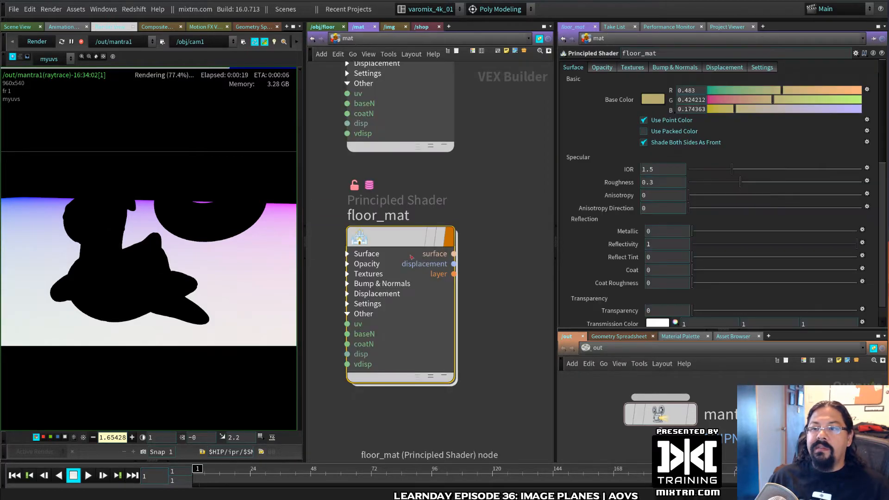
scroll(473, 217, down, 3)
mouse_move(426, 362)
mouse_down()
mouse_move(426, 308)
mouse_move(422, 352)
mouse_up()
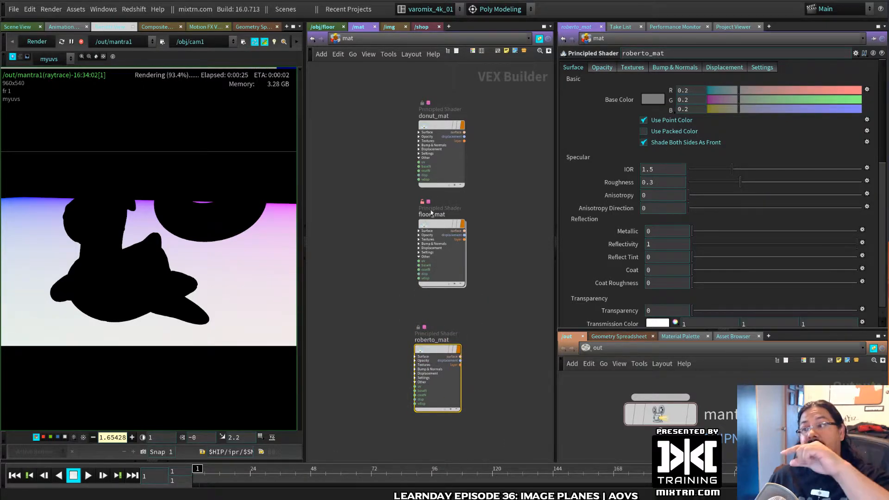
click(439, 225)
- Inspect the floor's pixel values across the rendered myuvs plane
ctrl+click(110, 216)
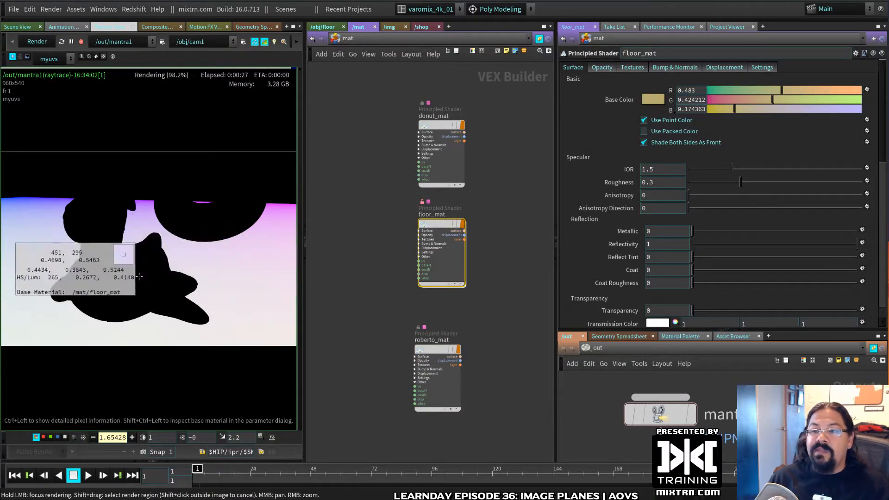
middle_drag(531, 334, 464, 291)
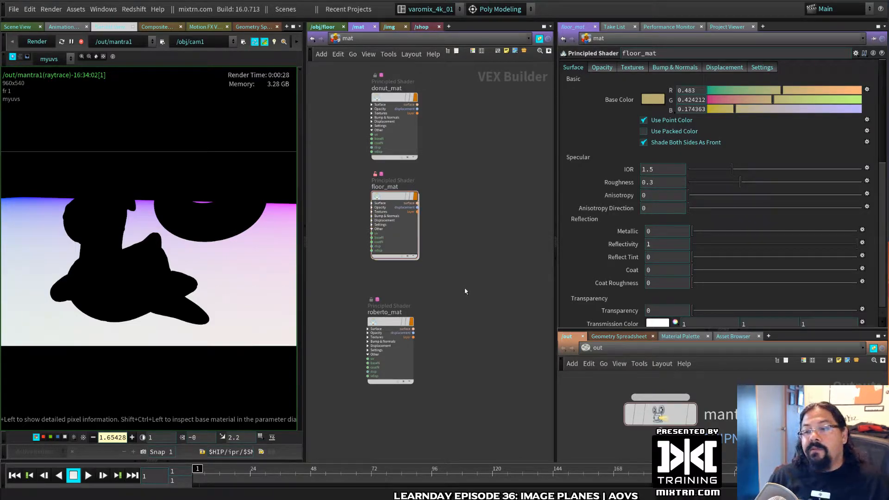
click(275, 235)
drag(275, 235, 107, 327)
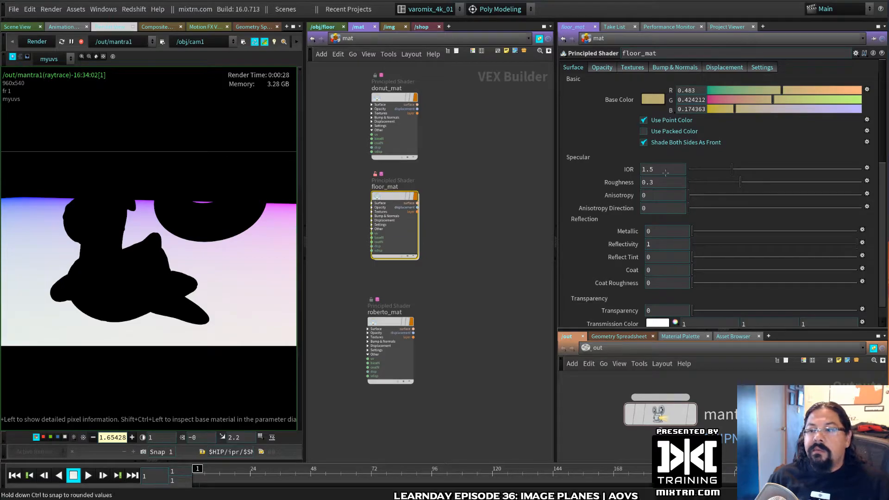
- Set the quantization of mantra1's Plane 1 to 32 bit float and sample the floor's pixel values
click(660, 414)
scroll(599, 250, down, 5)
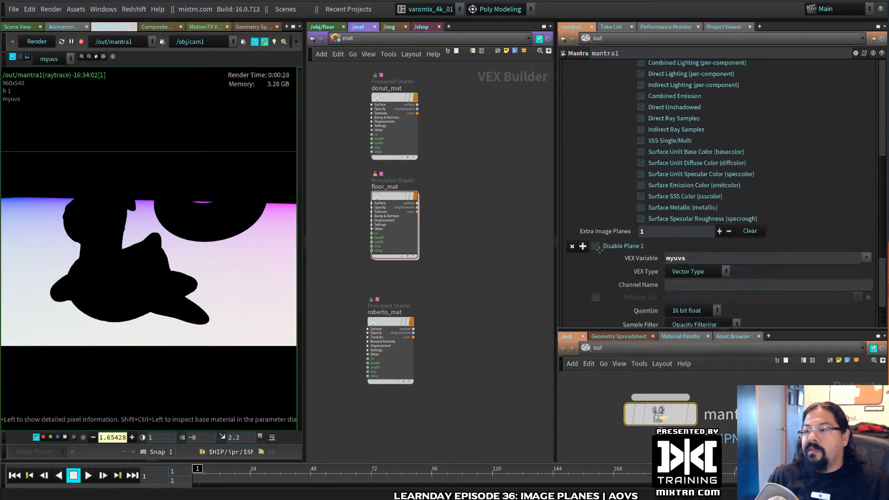
scroll(599, 250, down, 5)
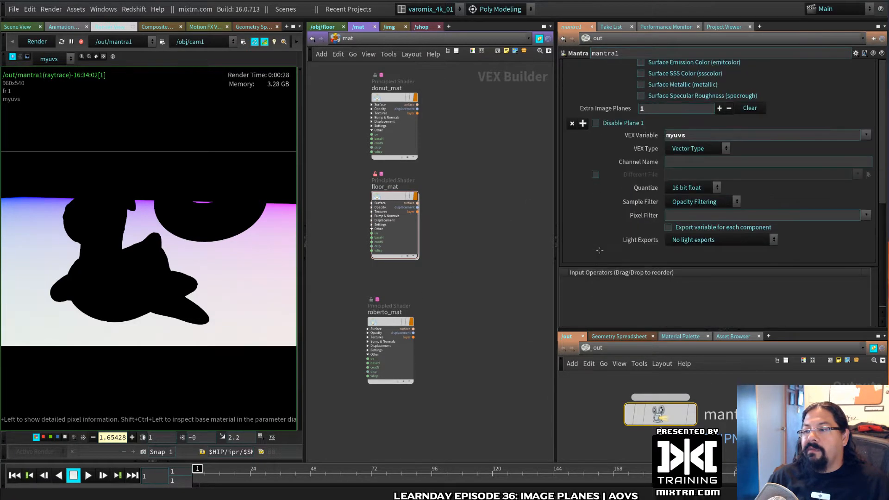
click(713, 188)
click(686, 230)
ctrl+click(194, 216)
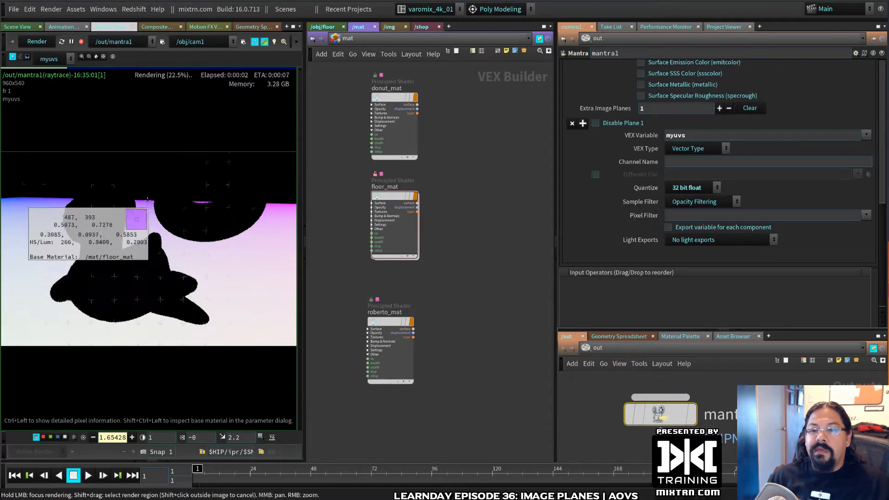
- Switch the render view's camera to /obj/cam2 and render mantra1 again
click(188, 41)
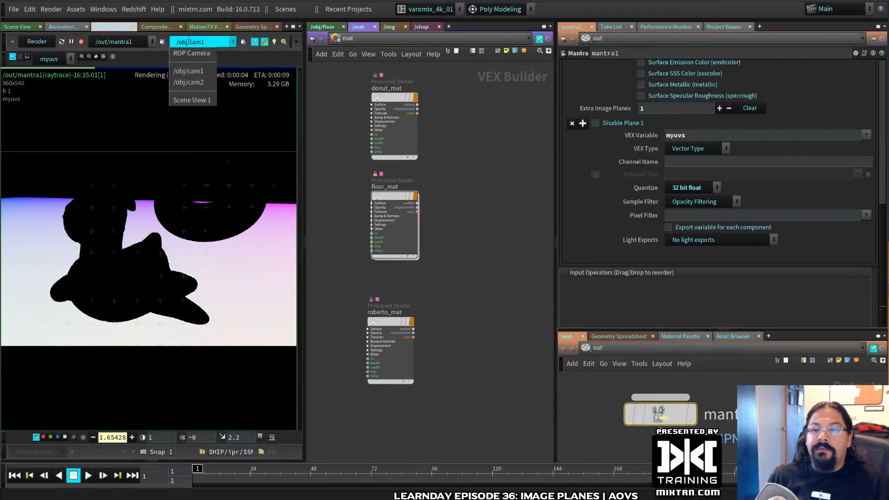
click(194, 82)
ctrl+click(222, 164)
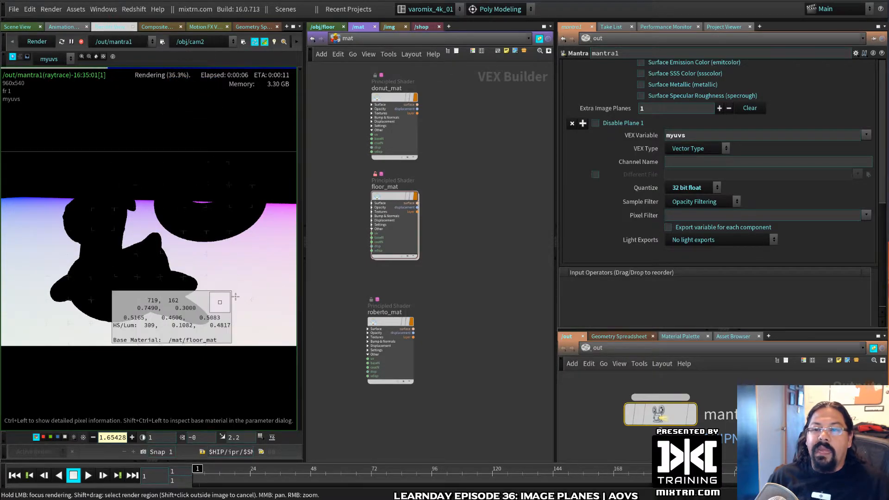
click(36, 42)
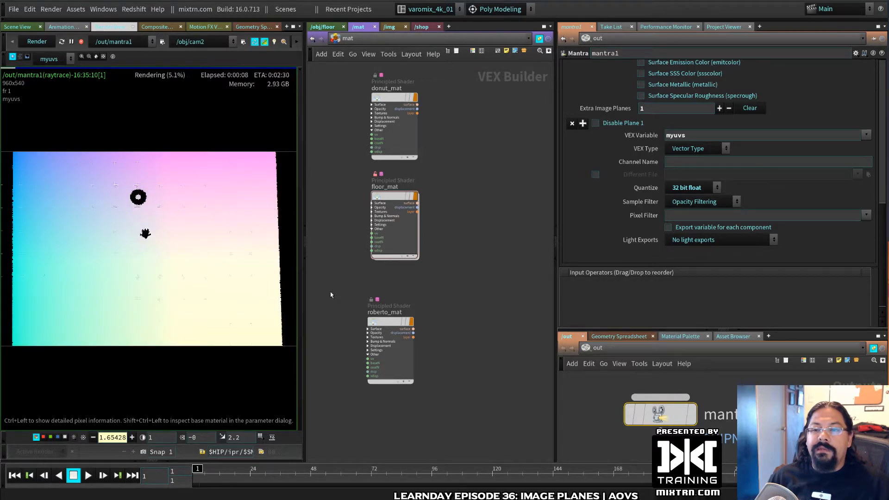
- Sample the floor's myuvs values and examine the plane's red, green and blue channels one by one
click(7, 322)
drag(7, 321, 157, 344)
click(43, 436)
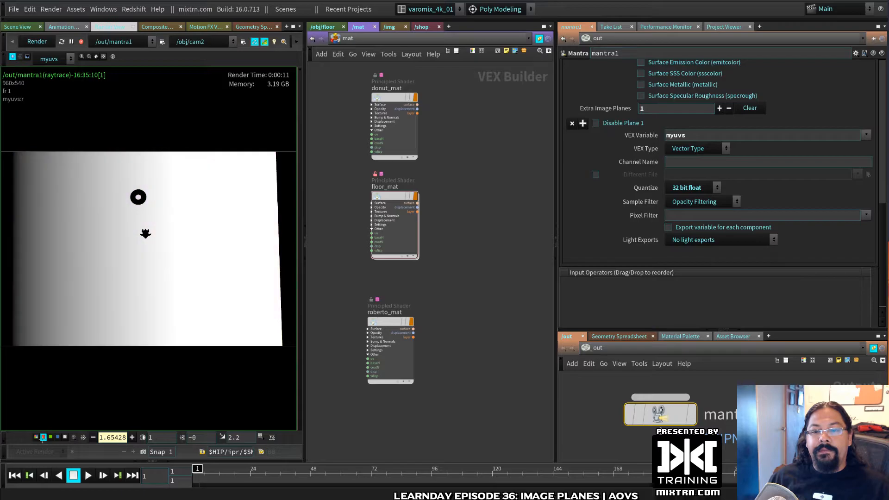
click(139, 245)
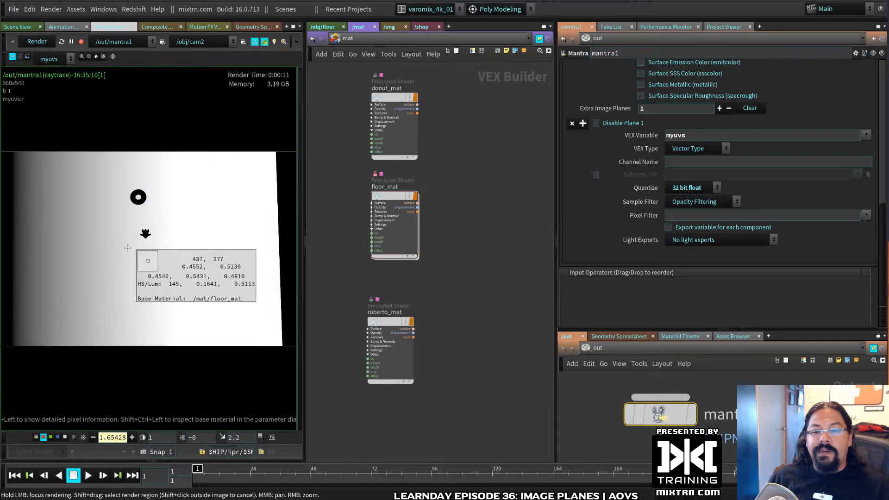
click(51, 437)
click(58, 437)
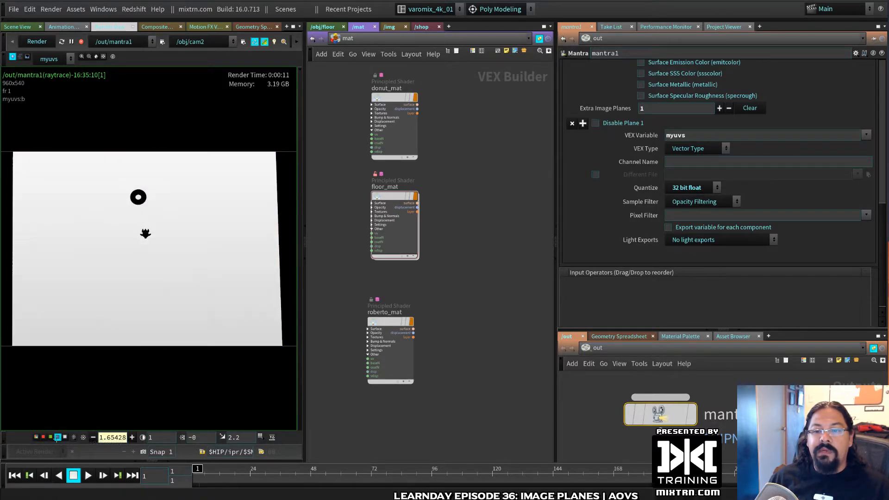
drag(178, 181, 126, 294)
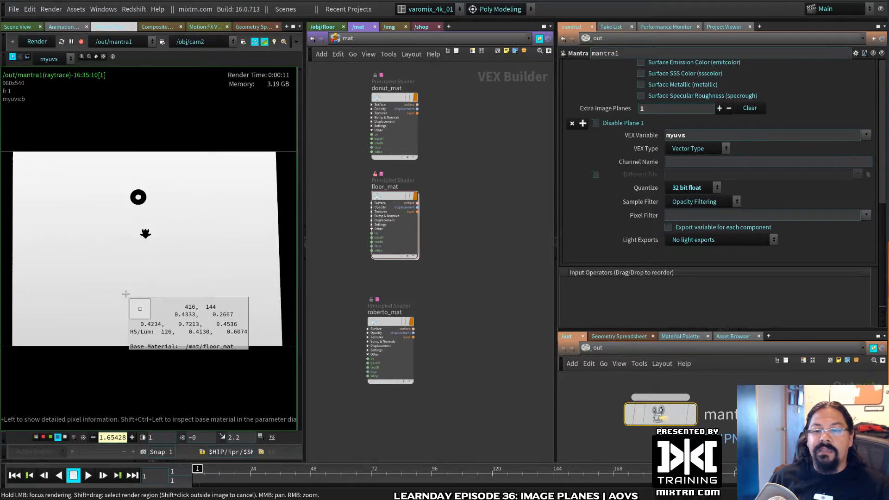
- Go inside floor_mat, widen the network area and move the uv and myuvs Bind nodes further apart
double_click(400, 199)
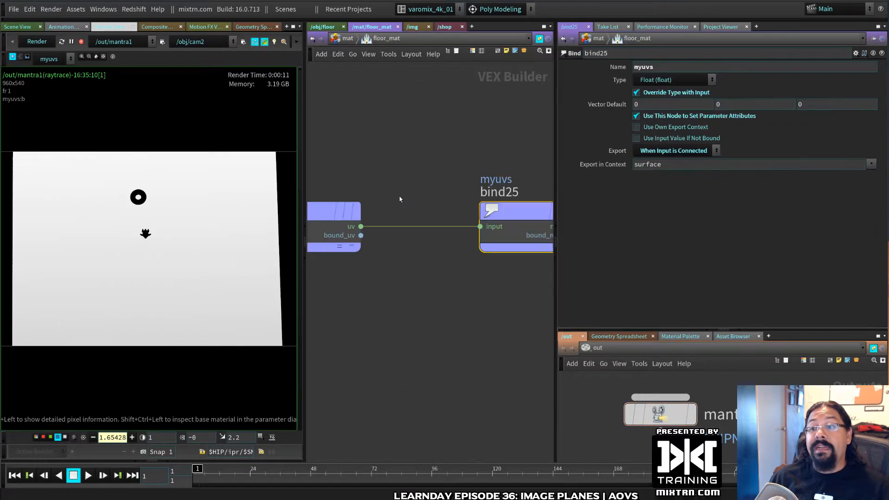
middle_drag(402, 262, 473, 261)
drag(396, 213, 344, 213)
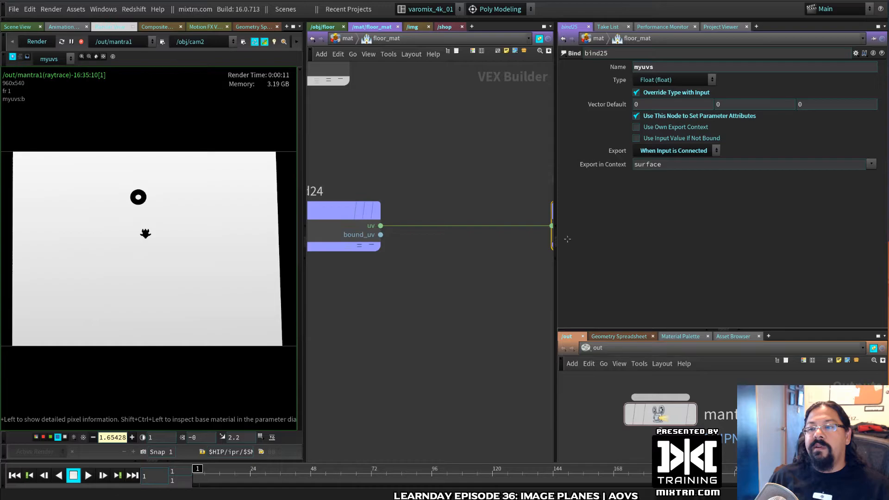
drag(554, 287, 701, 287)
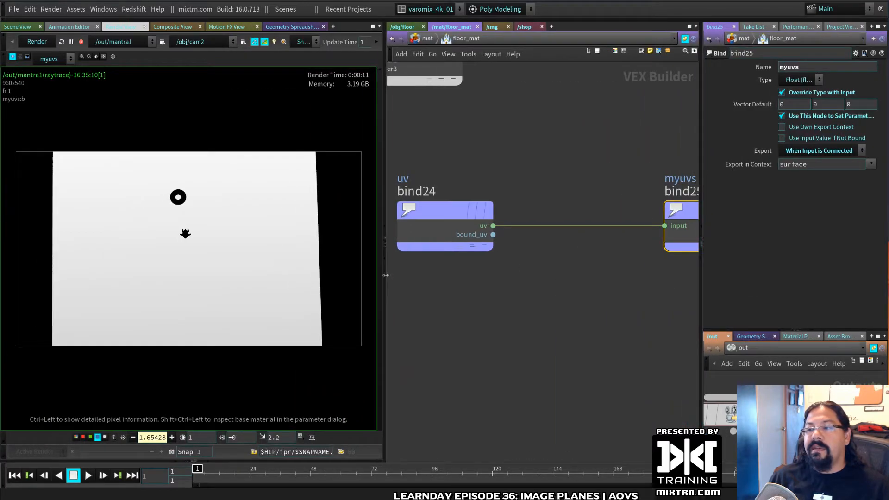
drag(321, 274, 284, 273)
drag(399, 211, 320, 196)
middle_drag(396, 259, 415, 257)
- Add a Vector to Float node between the two Bind nodes, fed by the uv Bind's output
key(Tab)
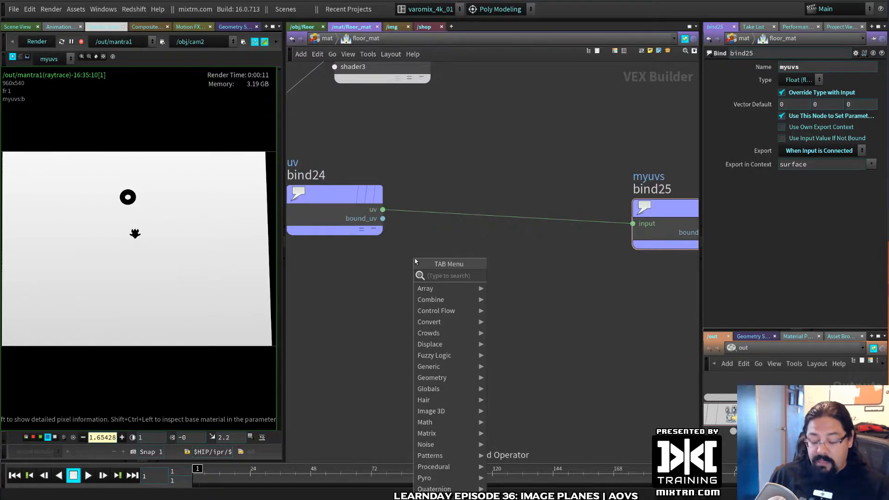
text(vef)
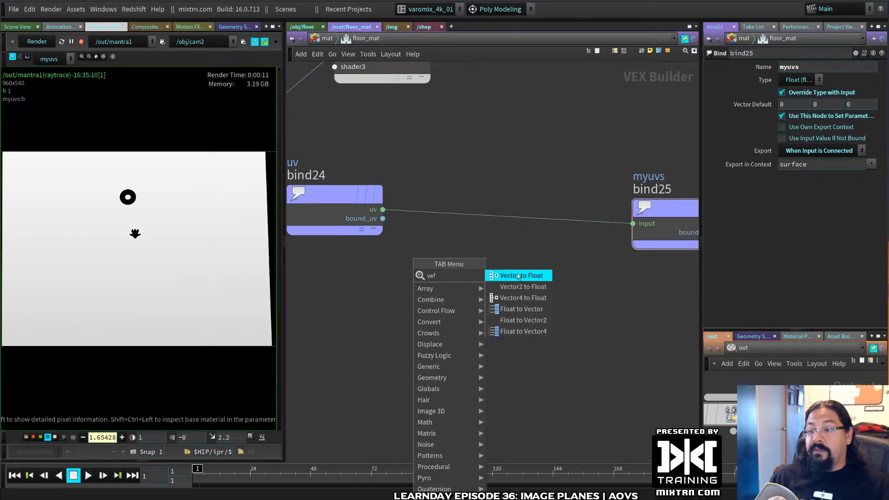
click(517, 276)
click(486, 253)
click(445, 269)
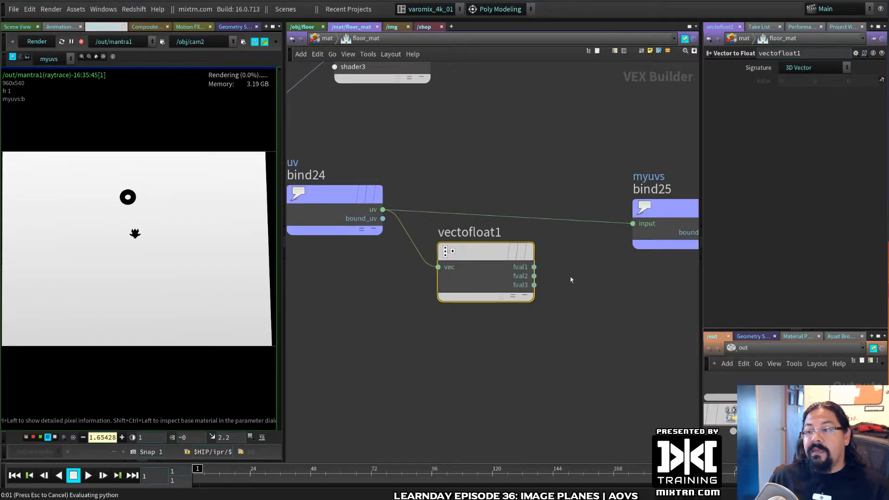
middle_drag(571, 279, 441, 290)
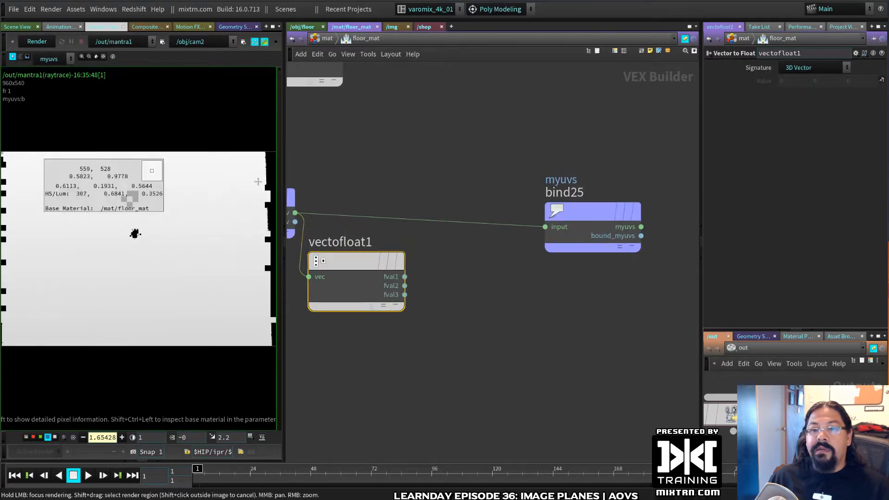
- Add a Float to Vector node and feed its first two components from the Vector to Float node's fval1 and fval2
drag(592, 211, 695, 196)
key(Tab)
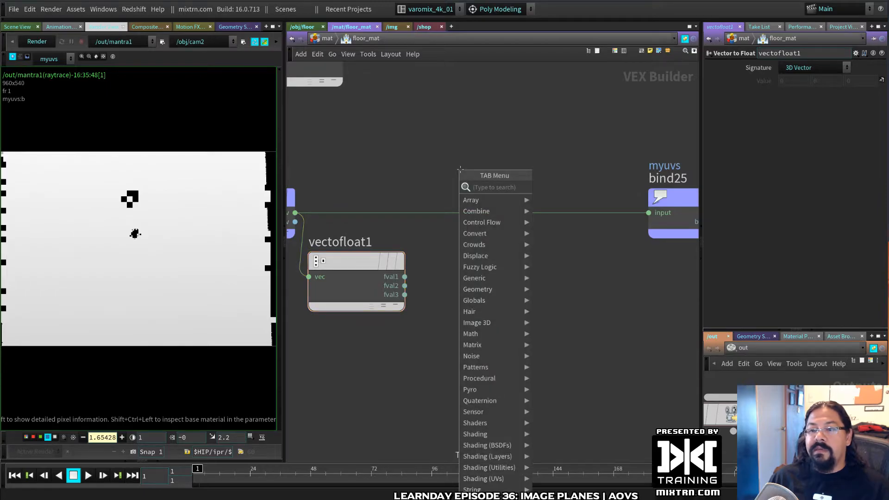
text(float)
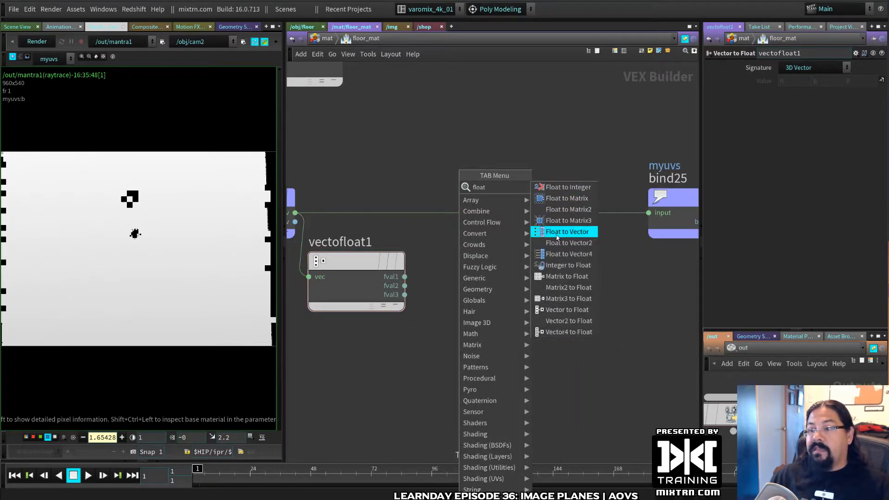
click(557, 234)
click(405, 277)
click(483, 244)
click(405, 285)
click(483, 254)
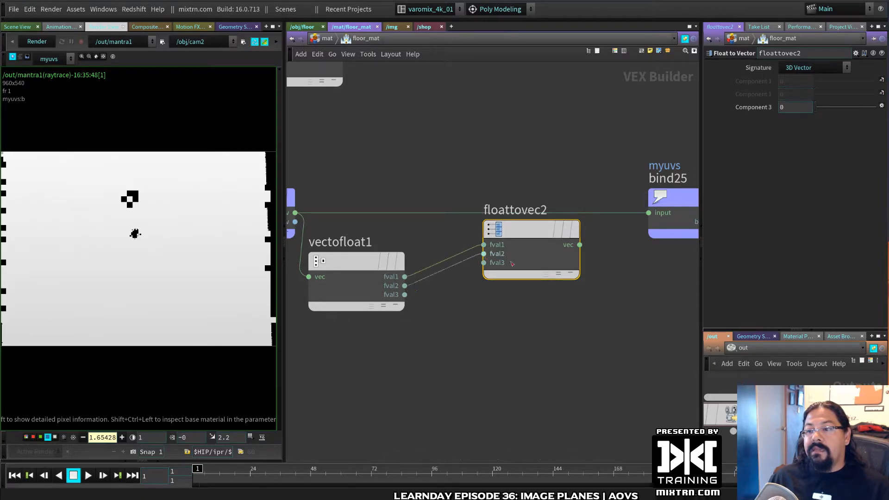
- Connect the Float to Vector output to the myuvs Bind's input and line the conversion nodes up in a row
click(580, 244)
click(648, 212)
mouse_move(548, 234)
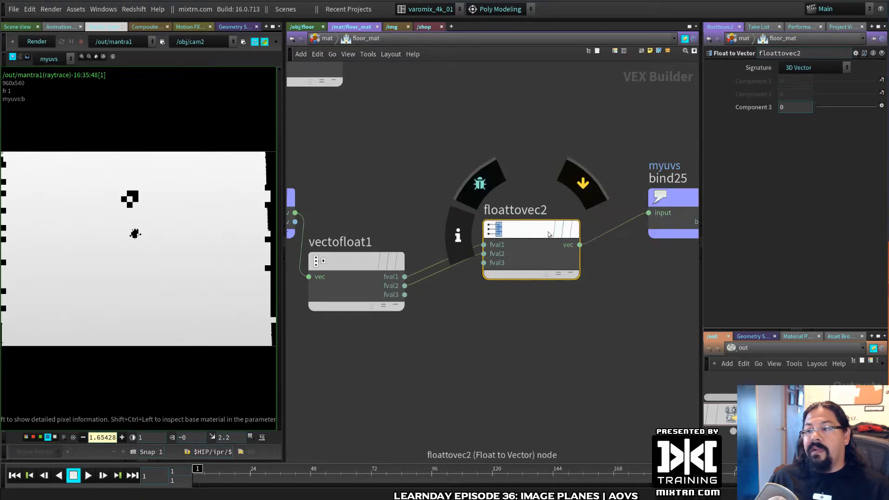
drag(549, 233, 563, 202)
drag(356, 262, 403, 198)
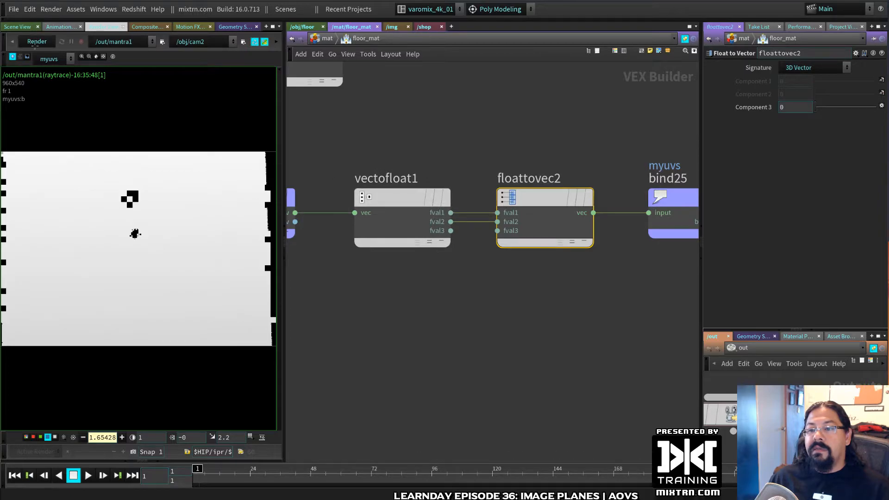
- Render the scene again and adapt the display brightness of the myuvs blue channel
click(36, 42)
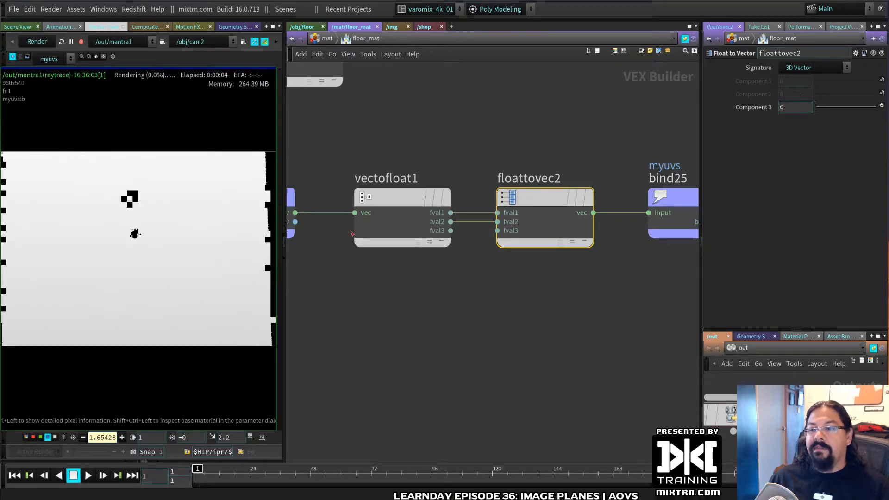
click(253, 240)
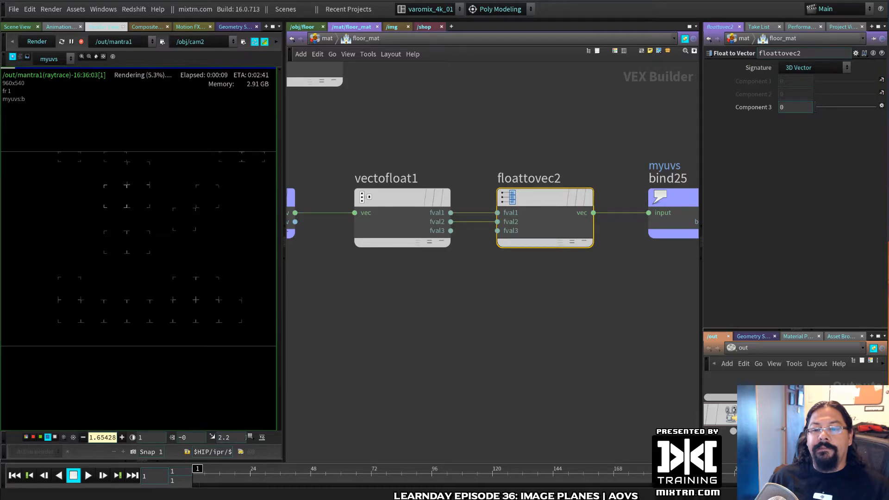
click(262, 437)
- Switch the render view to the C plane and display it with all colour channels
click(51, 59)
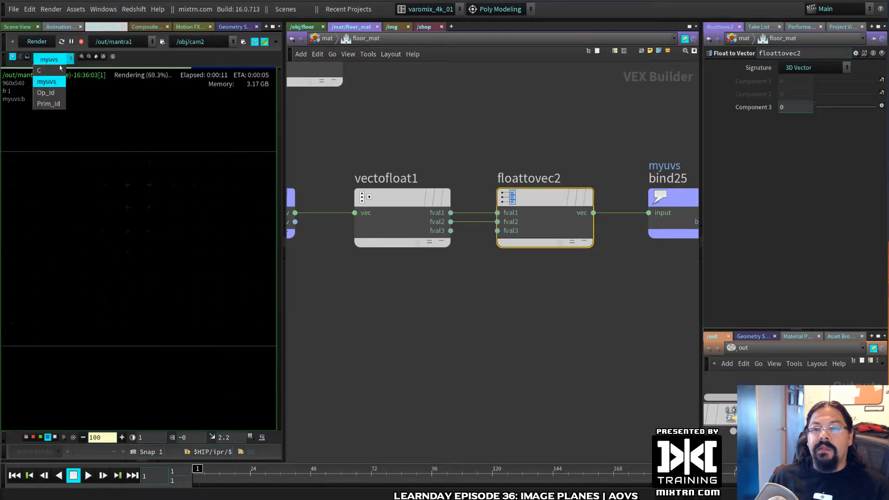
click(41, 66)
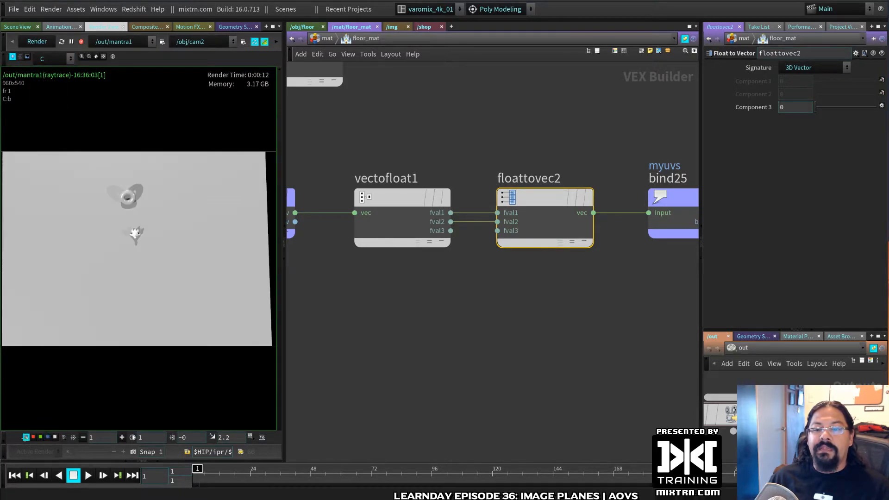
click(25, 437)
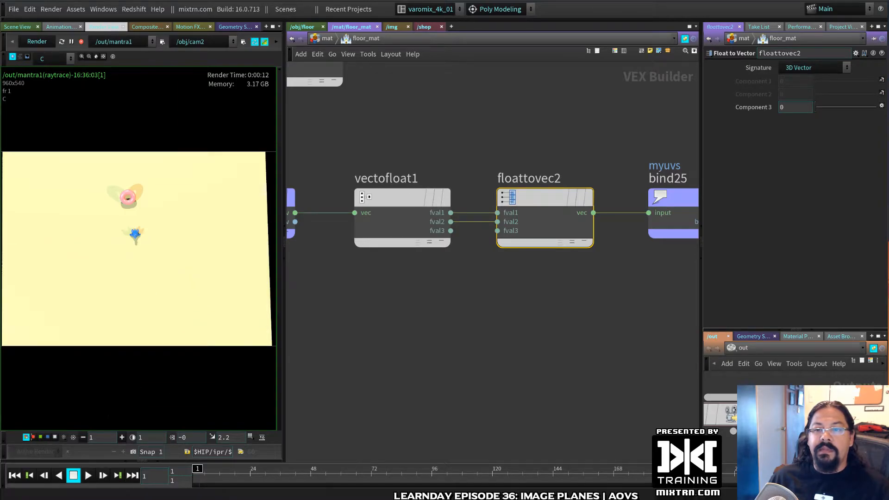
click(33, 437)
click(26, 436)
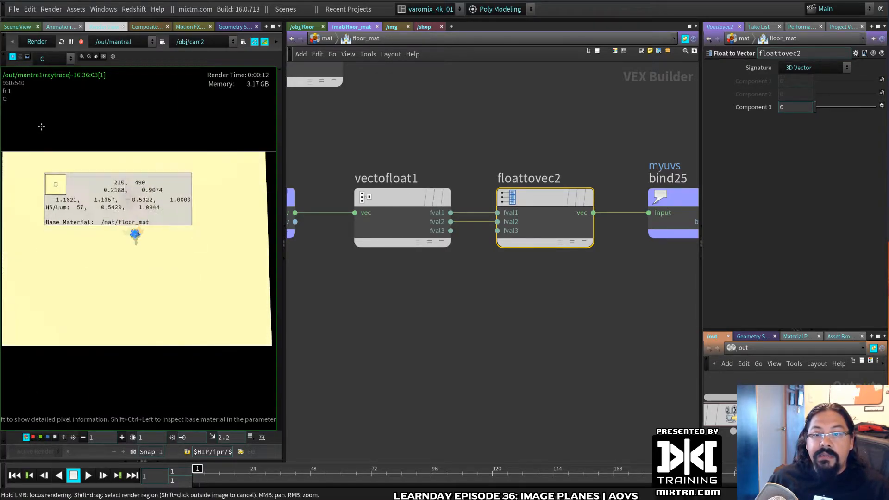
- Rerender, display the myuvs plane, and check its green and blue channels separately
click(40, 42)
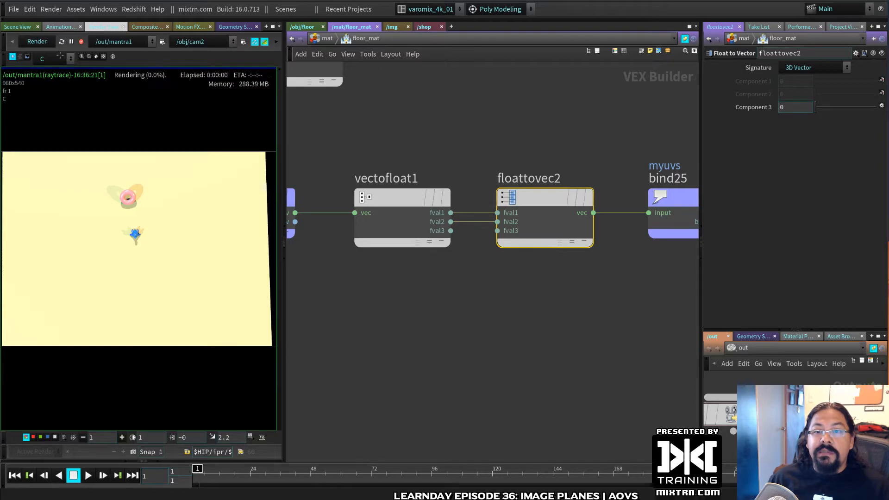
click(52, 59)
click(48, 87)
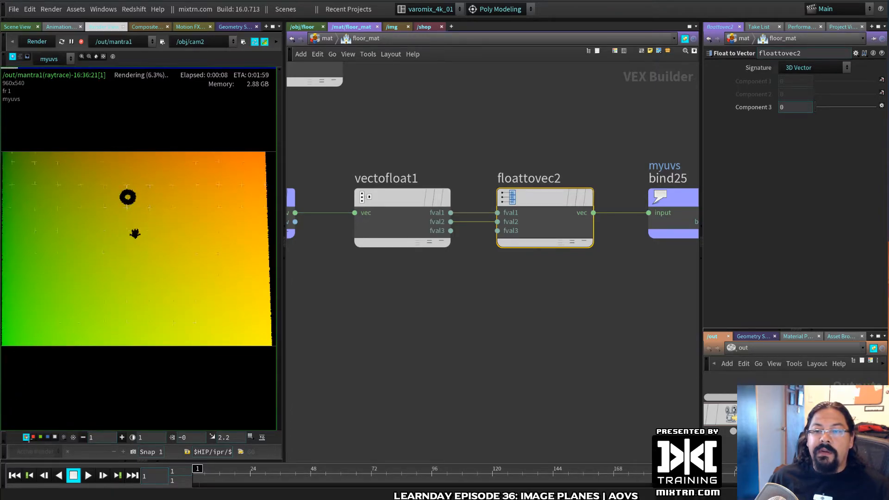
click(41, 437)
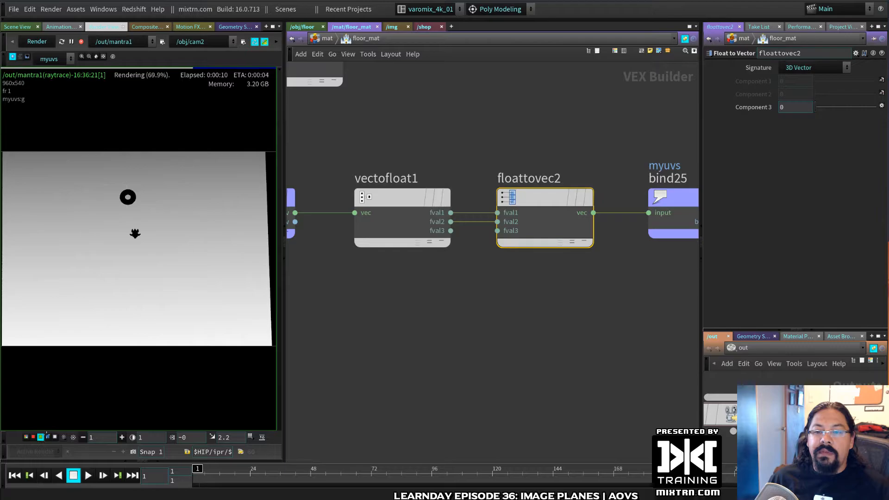
click(47, 437)
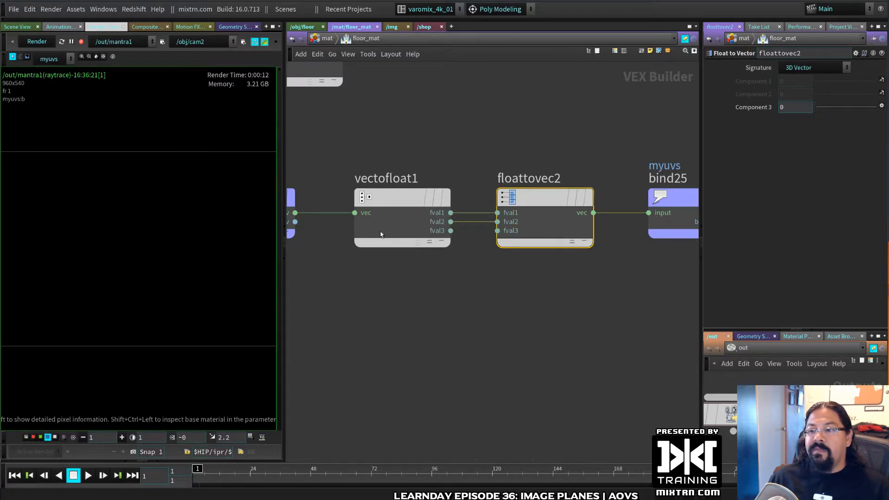
- Return the myuvs view to full colour and inspect pixel values across the floor
click(452, 230)
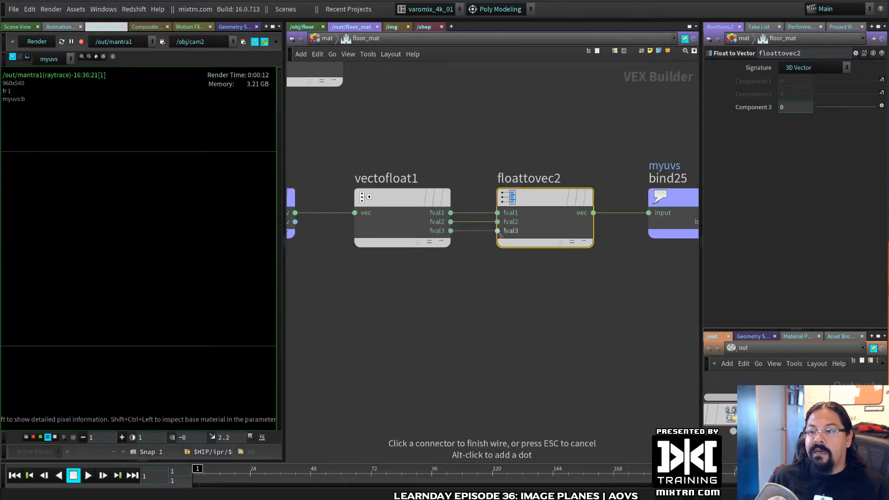
key(Escape)
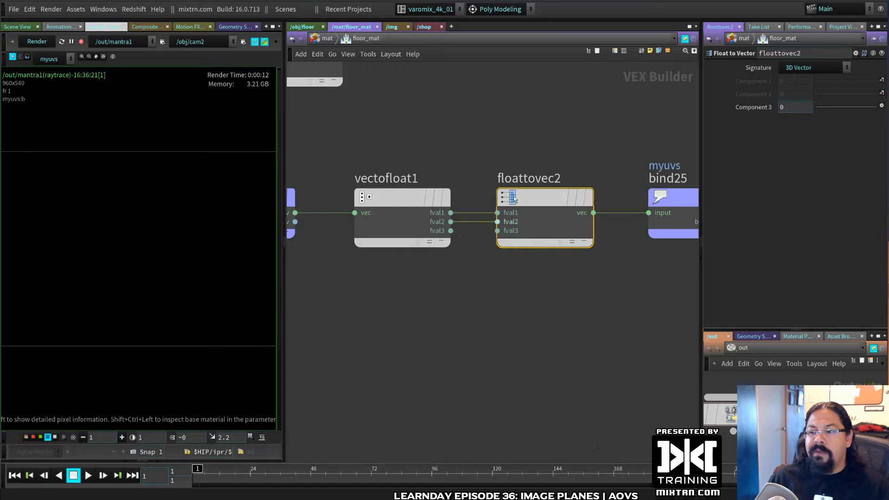
click(26, 437)
drag(130, 287, 107, 266)
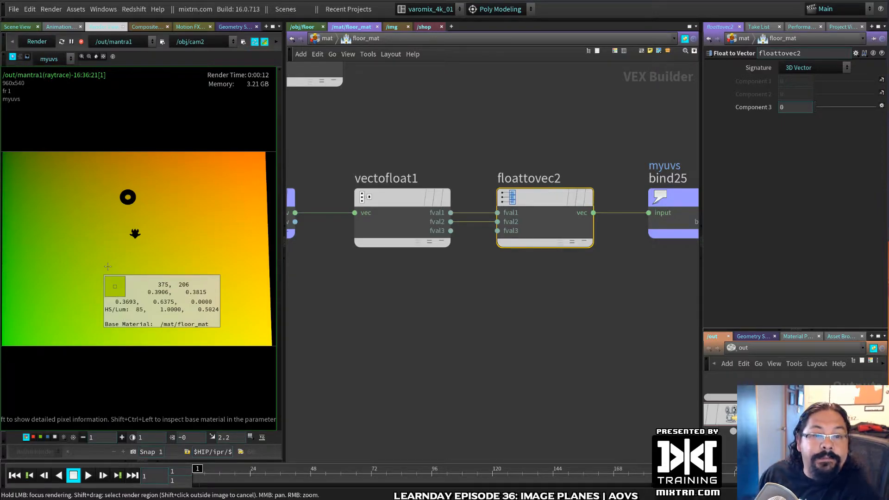
drag(107, 266, 124, 158)
- Copy the four connected nodes from the uv Bind to the myuvs Bind
click(452, 276)
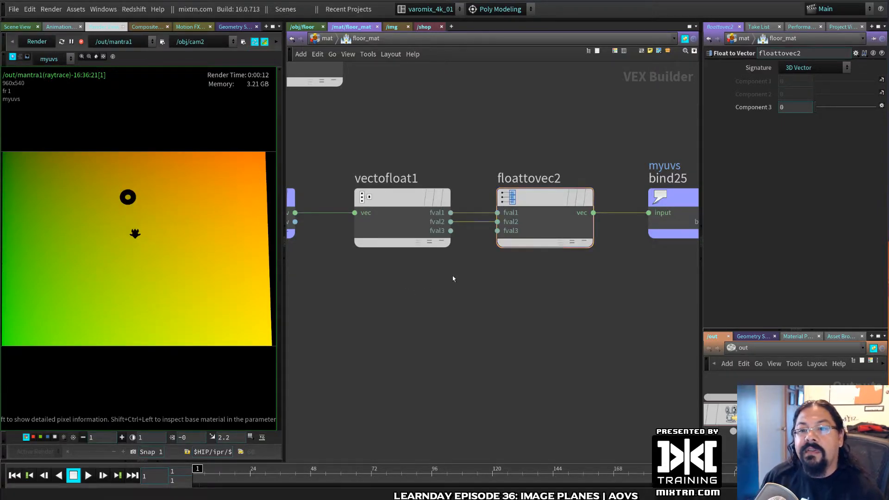
key(h)
drag(631, 187, 341, 289)
key(ctrl+c)
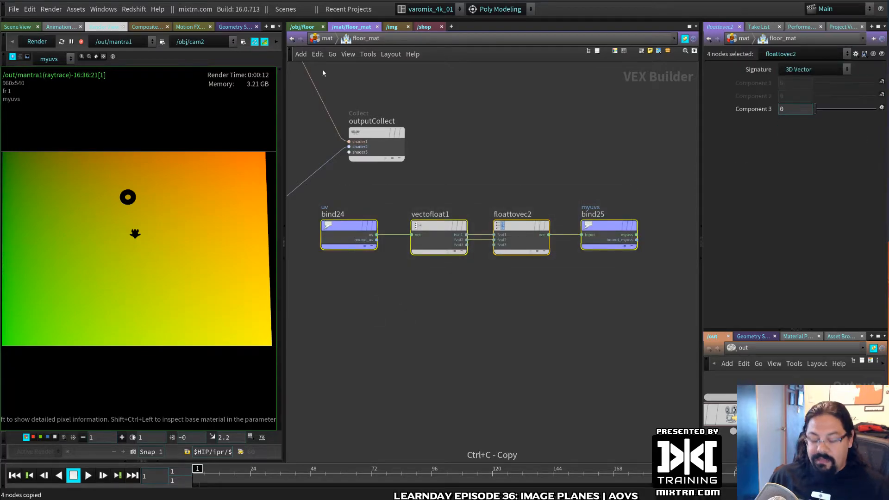
- Add a Material Builder at the material network level and name it uvs
key(u)
key(Tab)
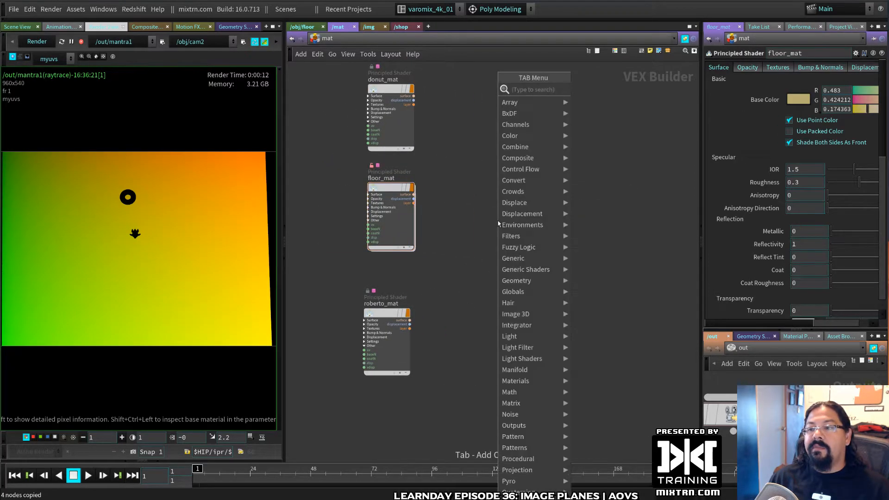
text(mater)
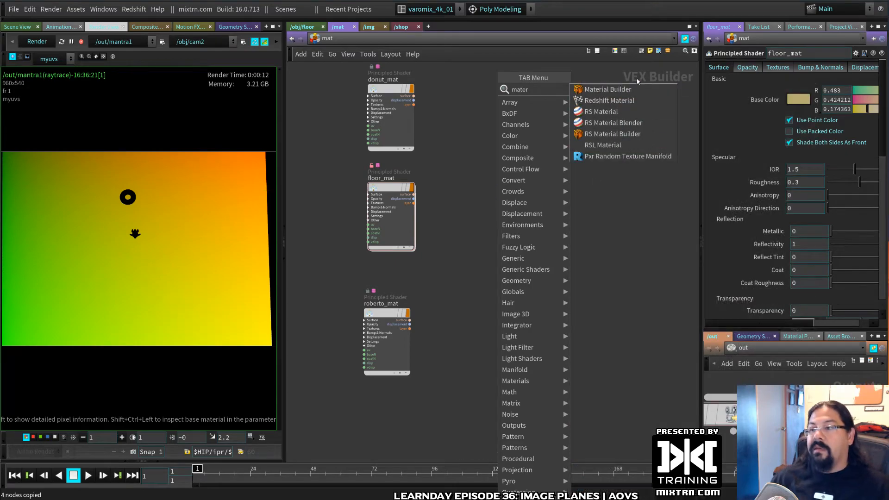
click(634, 89)
click(532, 249)
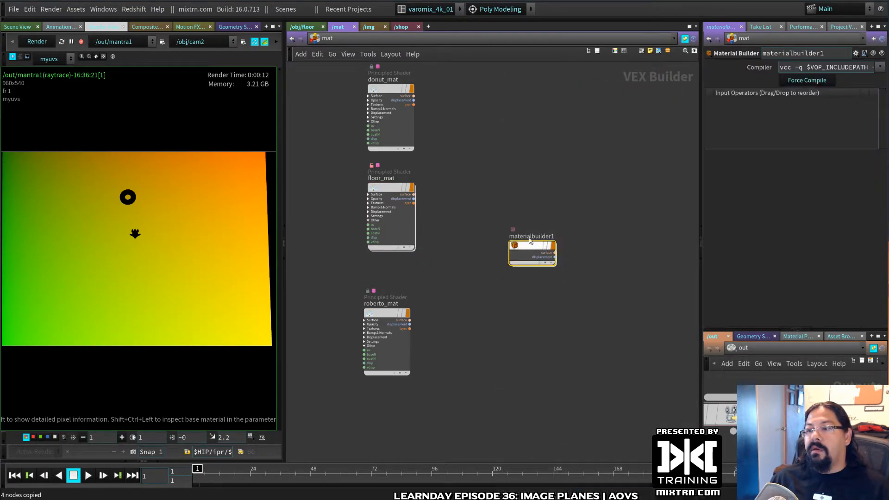
double_click(529, 237)
text(uv)
key(Return)
- Go inside the uvs material and paste the copied UV export nodes below the default nodes
double_click(530, 243)
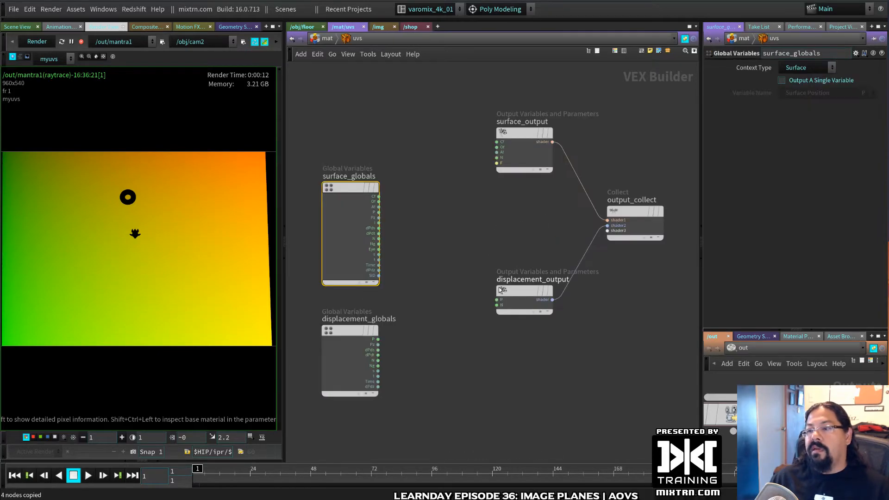
key(ctrl+v)
drag(501, 328, 573, 403)
- Delete all default globals, output and collect nodes from the uvs material and save the scene
scroll(529, 321, up, 3)
scroll(536, 307, down, 3)
drag(597, 90, 360, 299)
key(Delete)
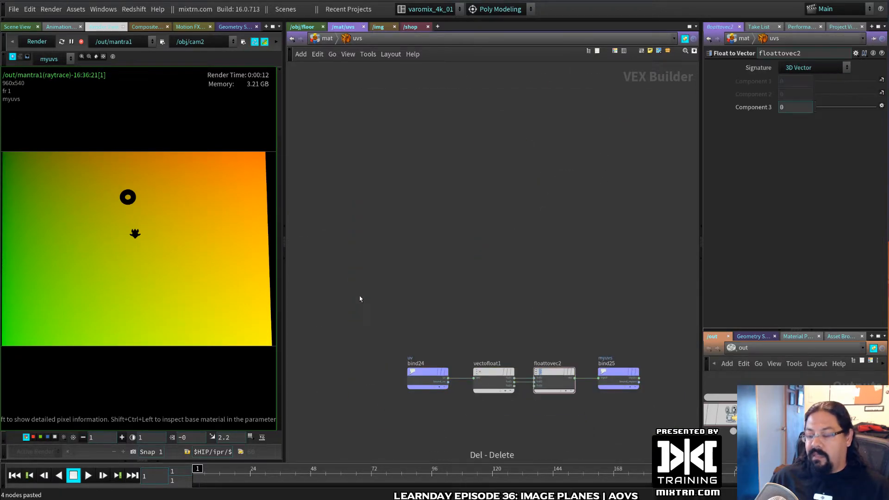
key(h)
drag(590, 166, 401, 269)
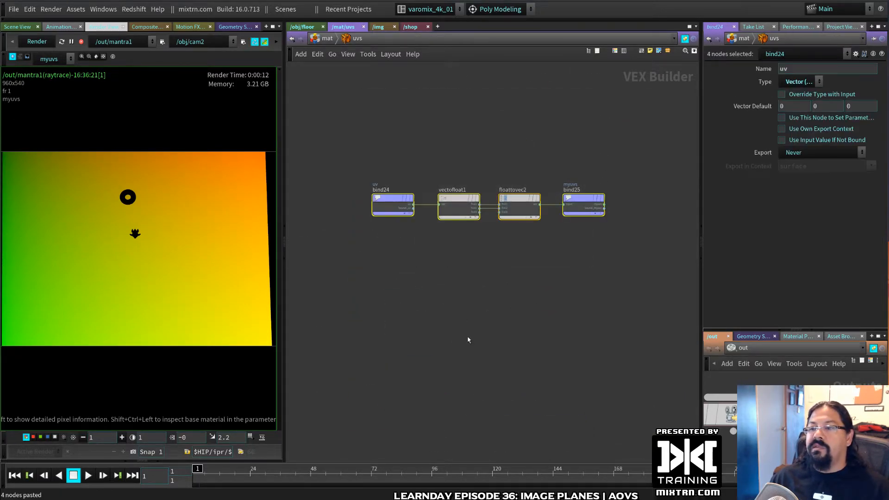
key(ctrl+s)
- Assign /mat/uvs as the render material of the Roberto geometry object
click(302, 27)
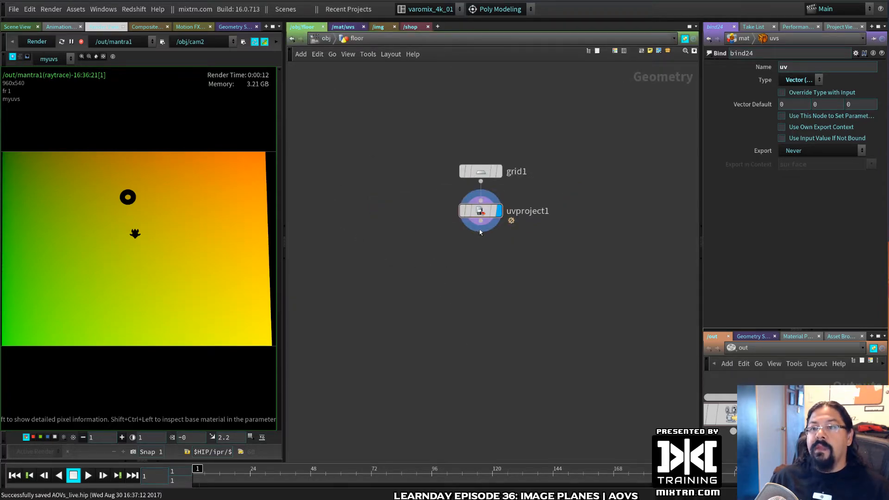
click(327, 39)
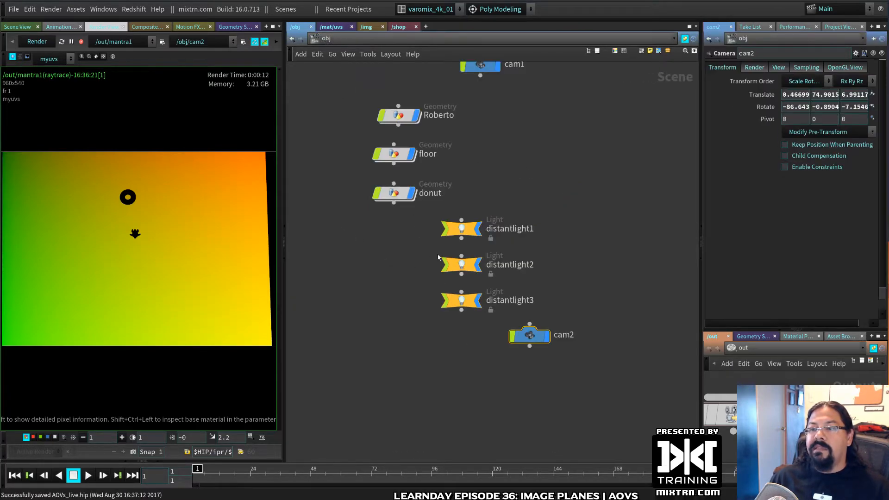
click(398, 115)
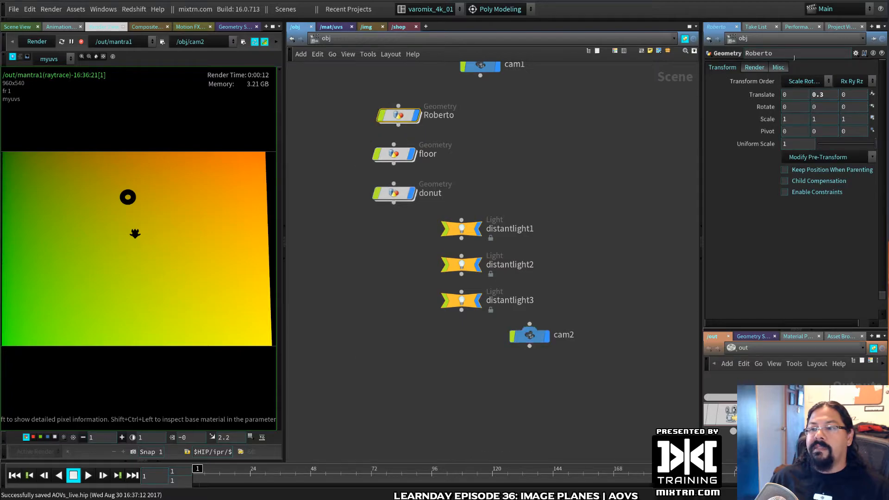
click(754, 67)
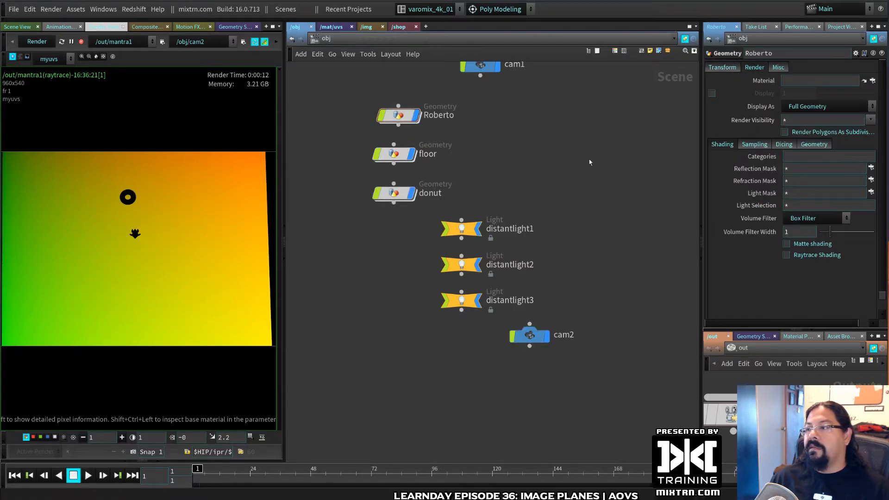
click(872, 81)
click(817, 18)
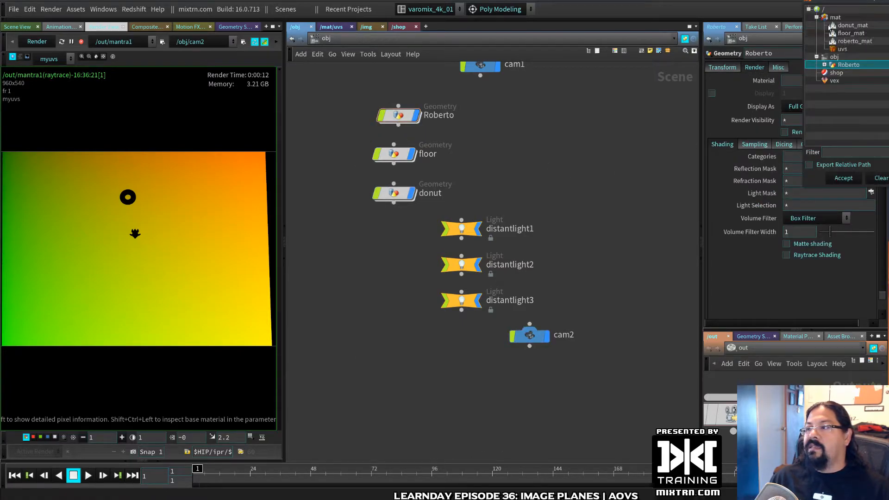
double_click(842, 50)
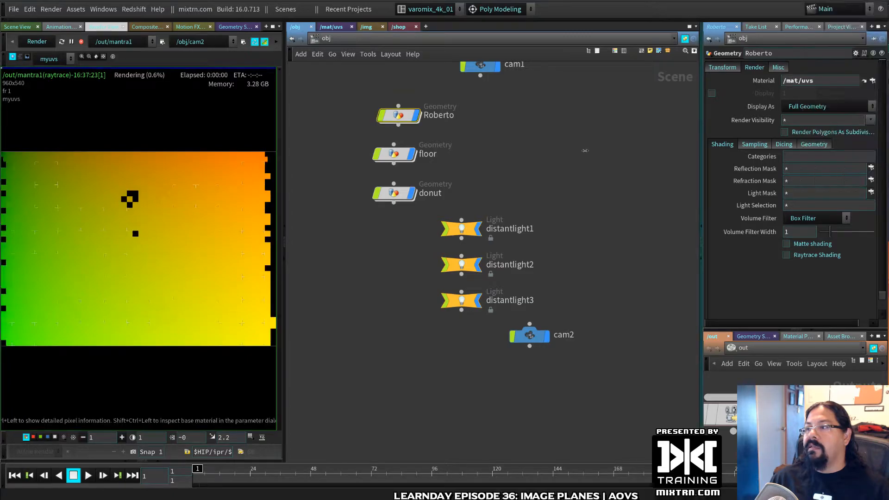
- Go inside Roberto, switch the render camera to /obj/cam1 and render the scene
double_click(398, 115)
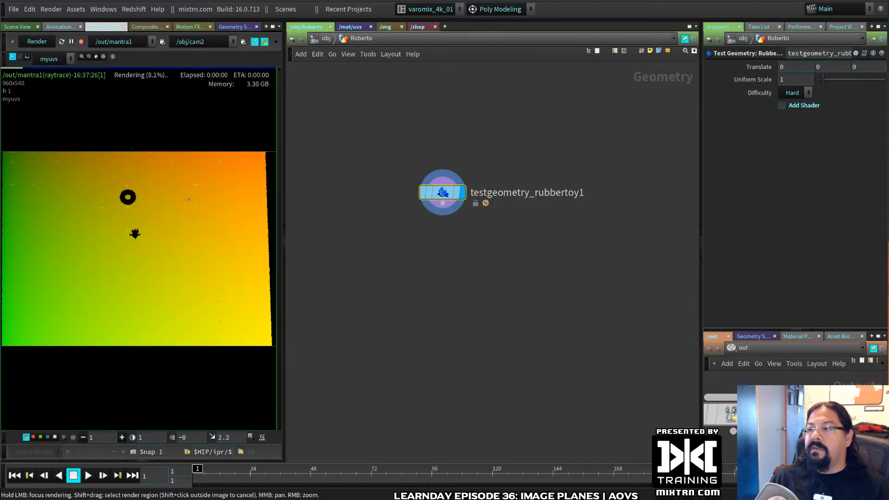
click(185, 41)
click(190, 72)
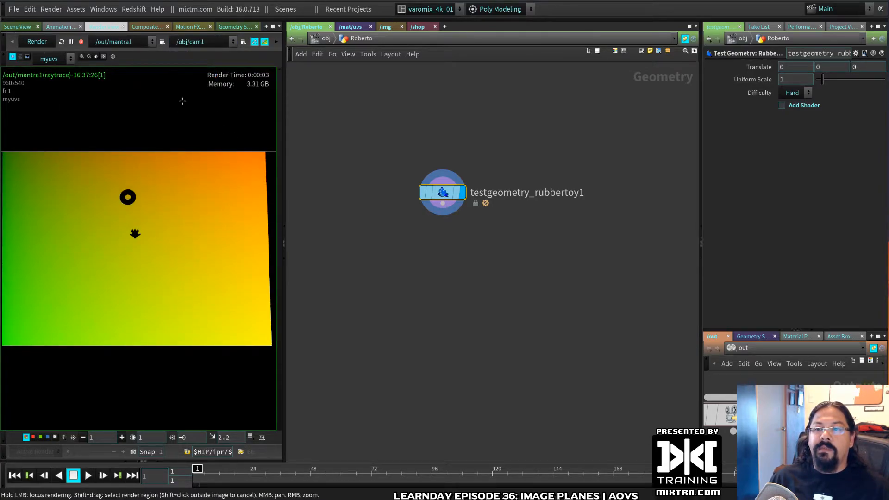
click(47, 43)
key(i)
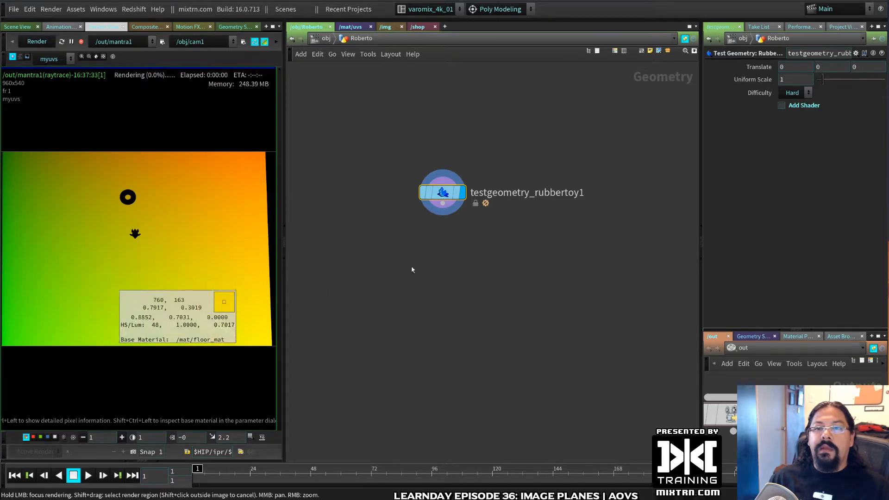
- Widen the parameter area and inspect the rubber toy node's geometry information
mouse_move(458, 197)
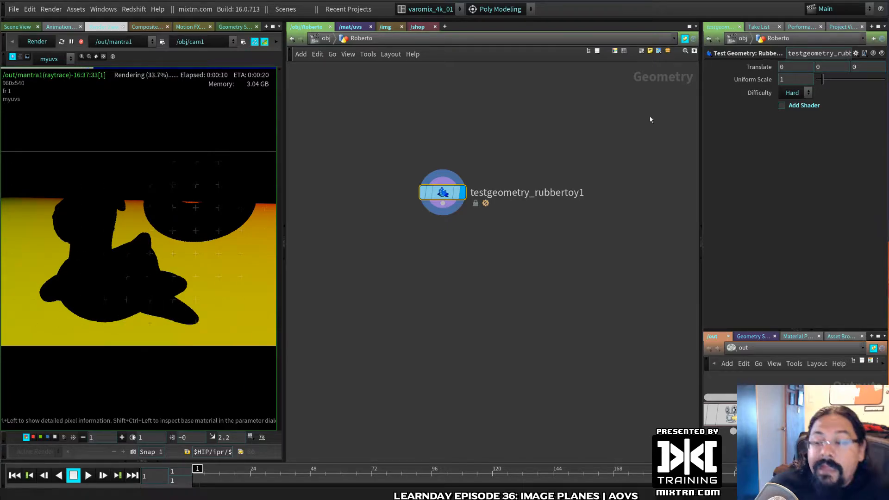
drag(701, 111, 615, 111)
middle_click(390, 192)
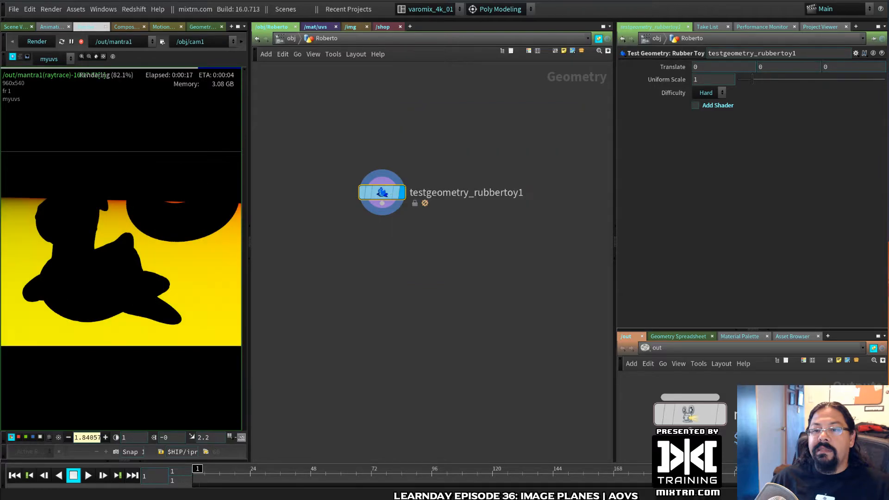
- Check Roberto's material assignment and the uvs node chain, ending at the material network level
click(291, 38)
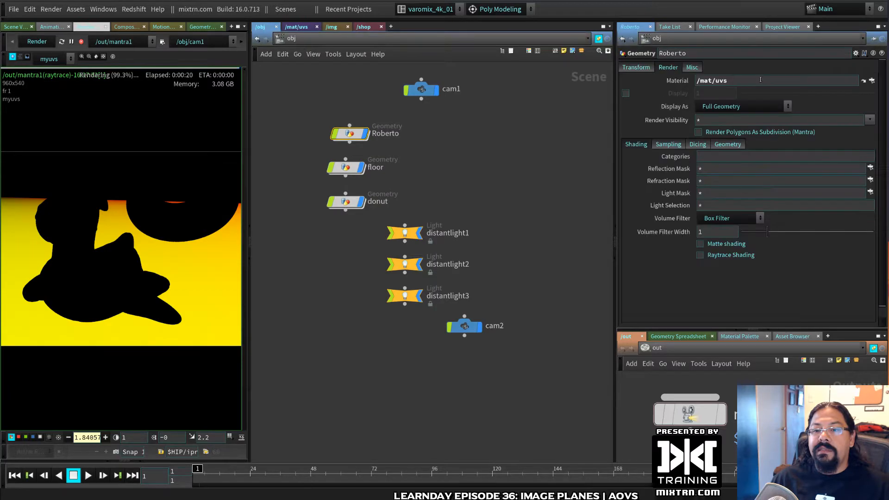
click(296, 27)
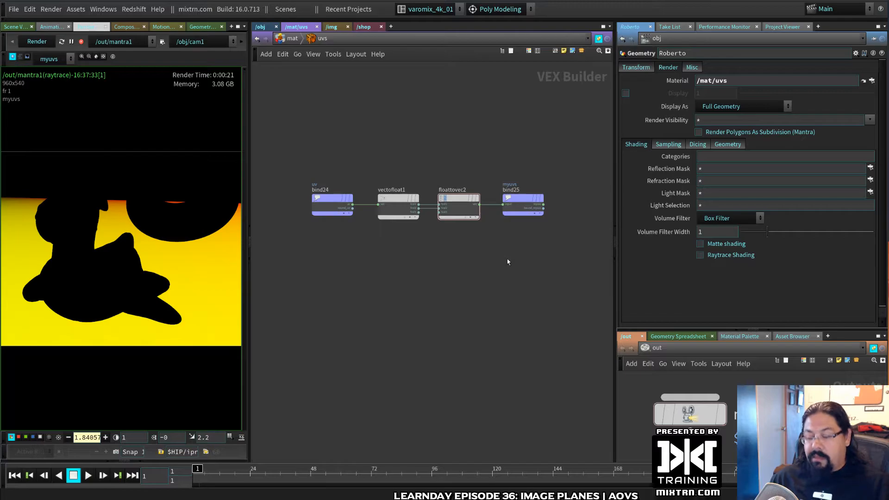
key(u)
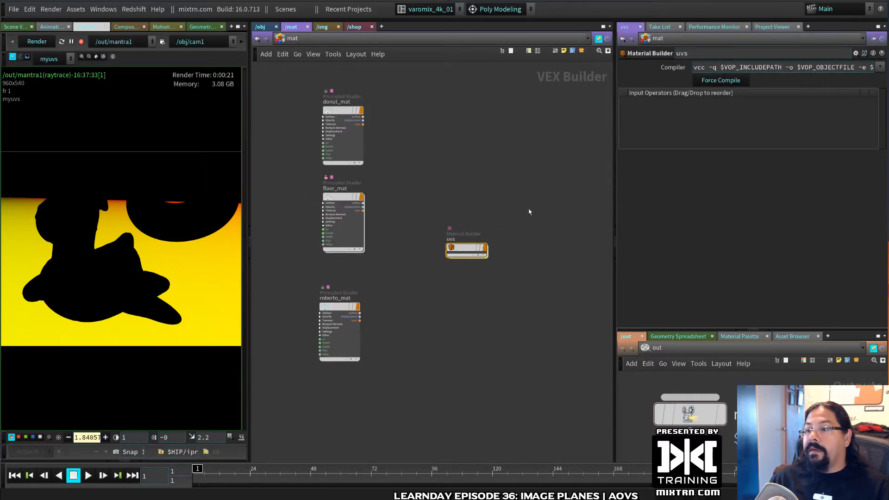
- Assign /mat/uvs as the render material of the floor geometry object
double_click(466, 250)
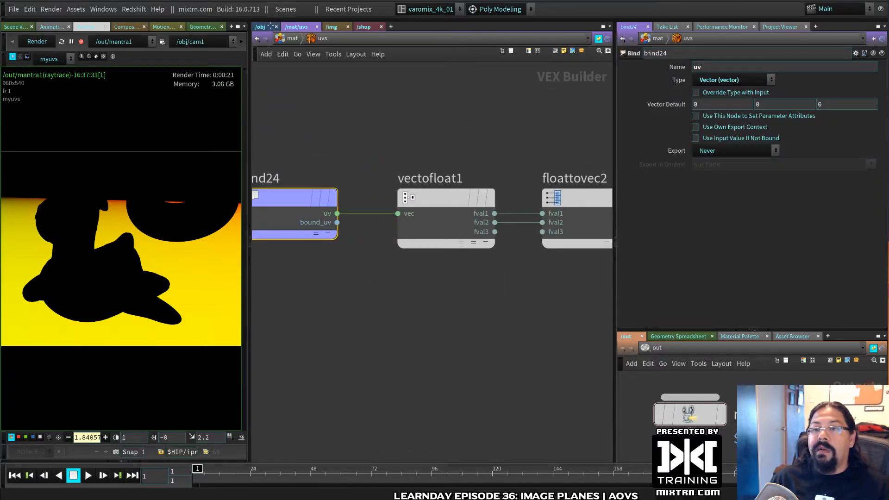
click(270, 27)
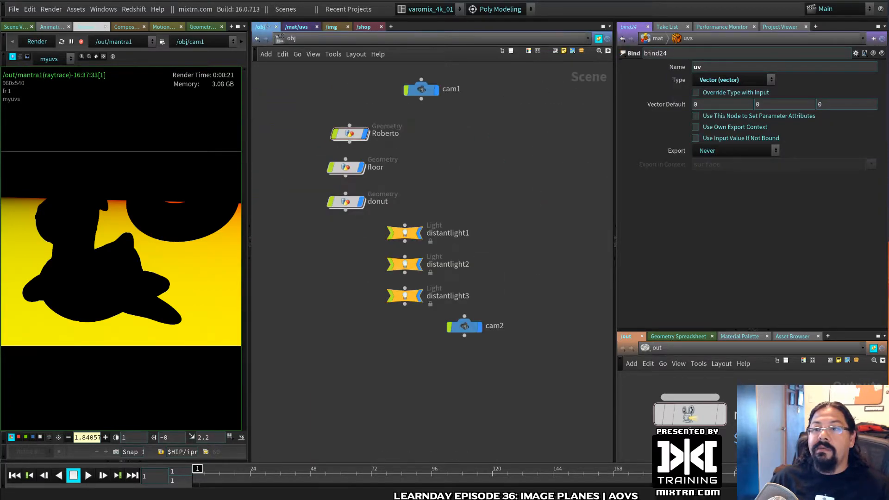
click(345, 168)
click(668, 67)
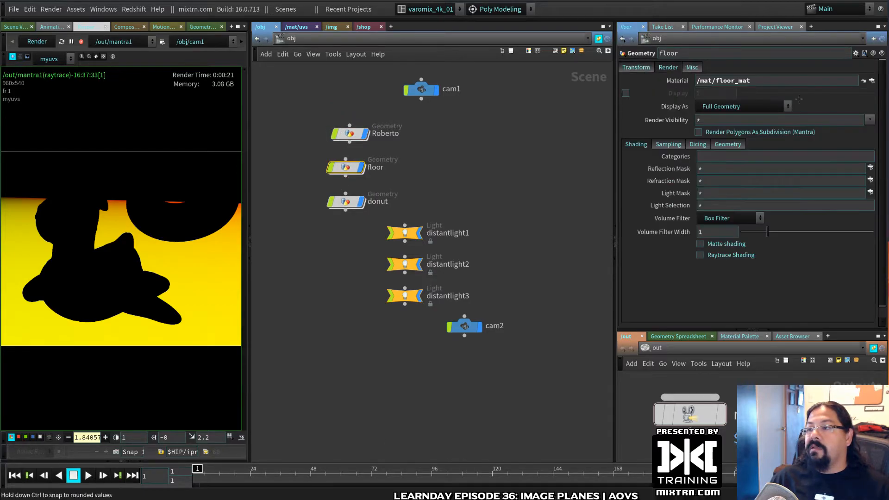
click(872, 81)
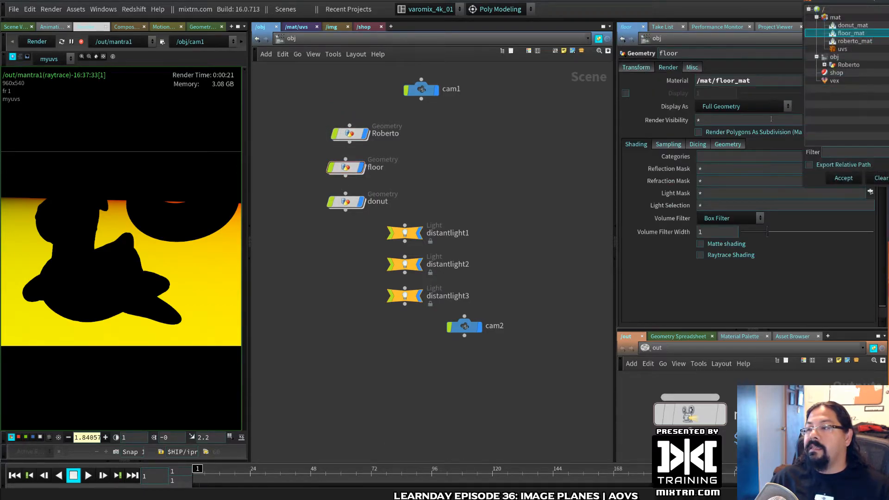
double_click(454, 144)
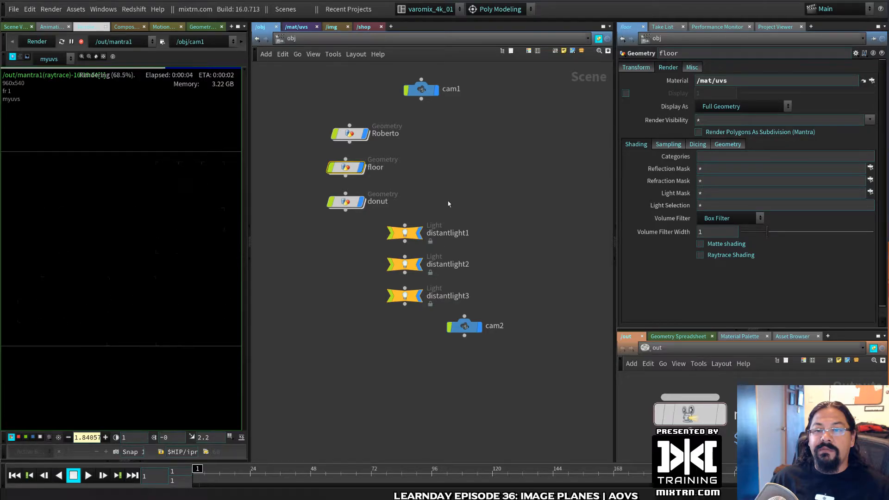
- Compare the VEX variable of mantra1's extra image plane with the names on the bind nodes inside the uvs material
middle_drag(697, 415, 735, 422)
click(733, 421)
key(Return)
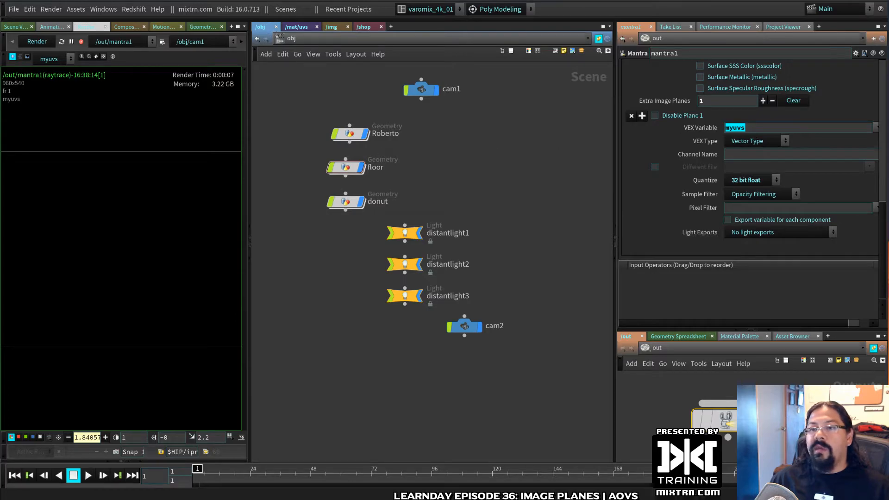
click(296, 26)
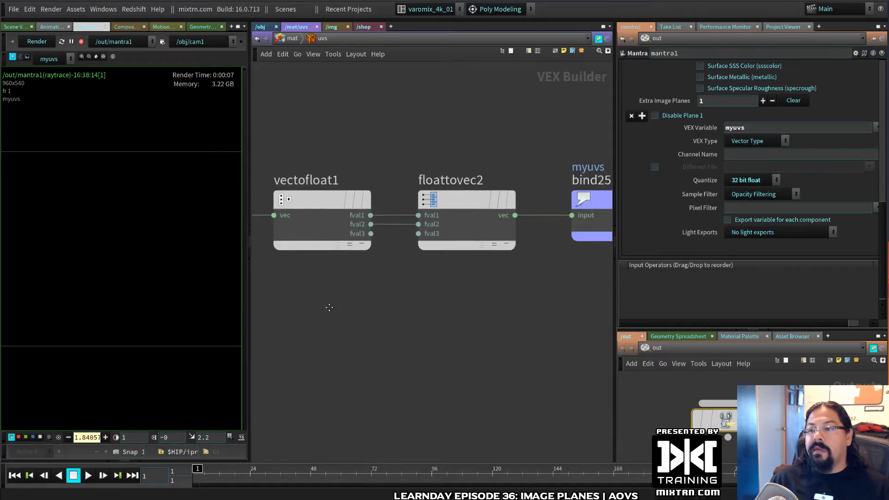
click(599, 196)
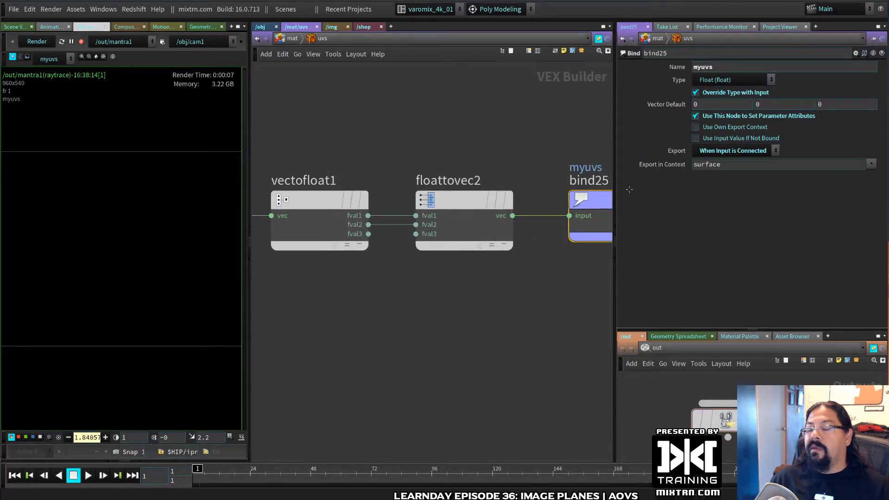
scroll(398, 309, down, 6)
scroll(422, 282, up, 6)
click(373, 216)
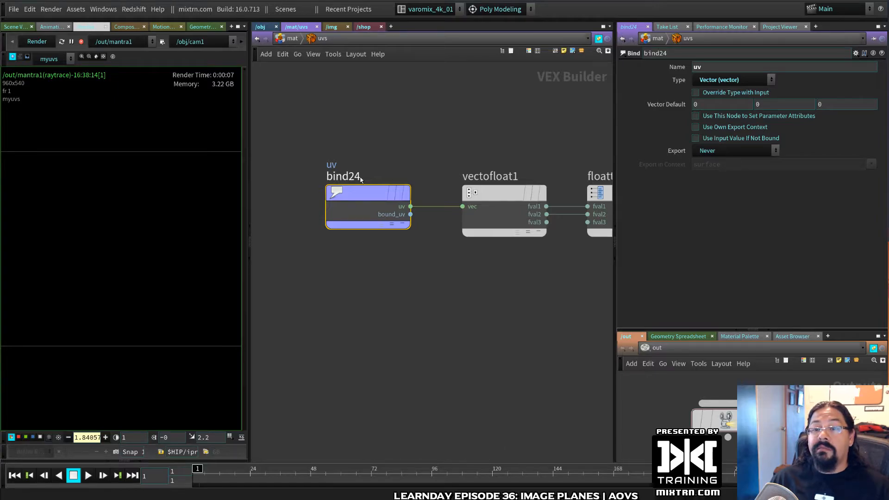
click(292, 38)
mouse_move(451, 232)
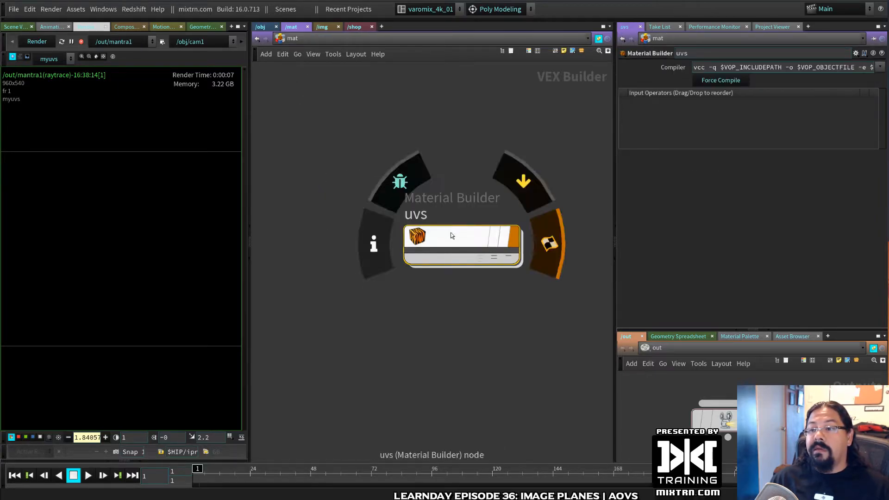
key(Tab)
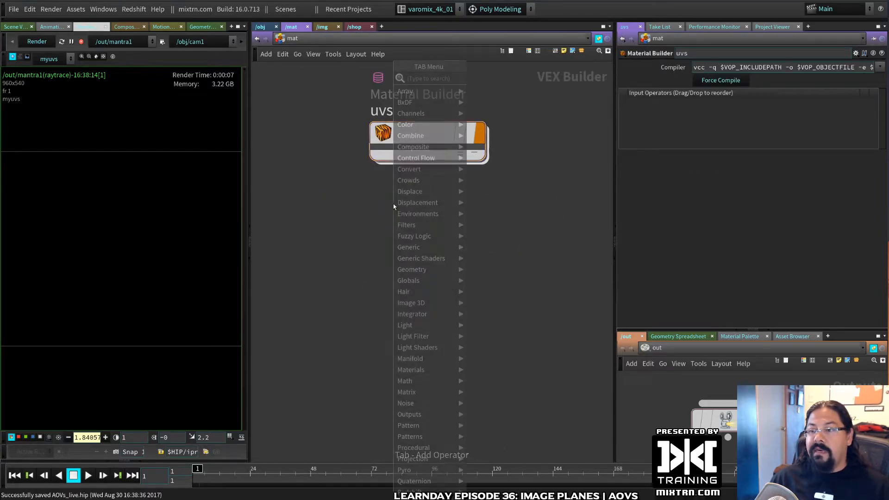
text(mat)
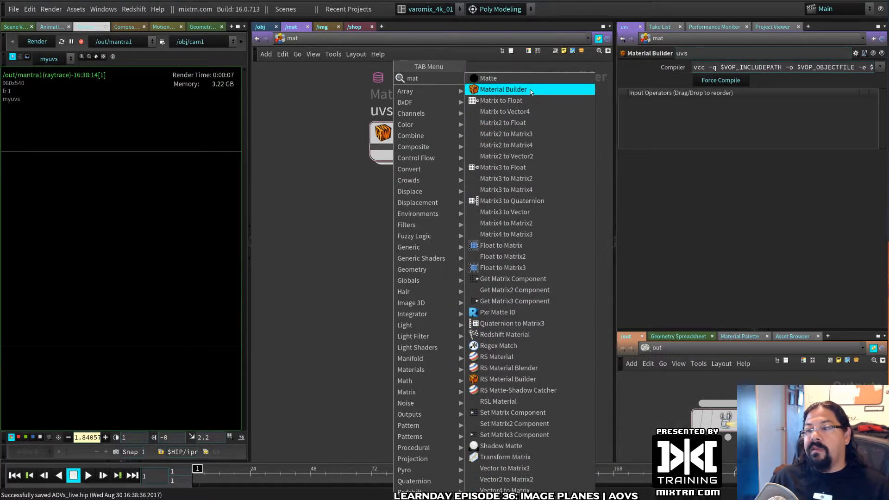
key(Escape)
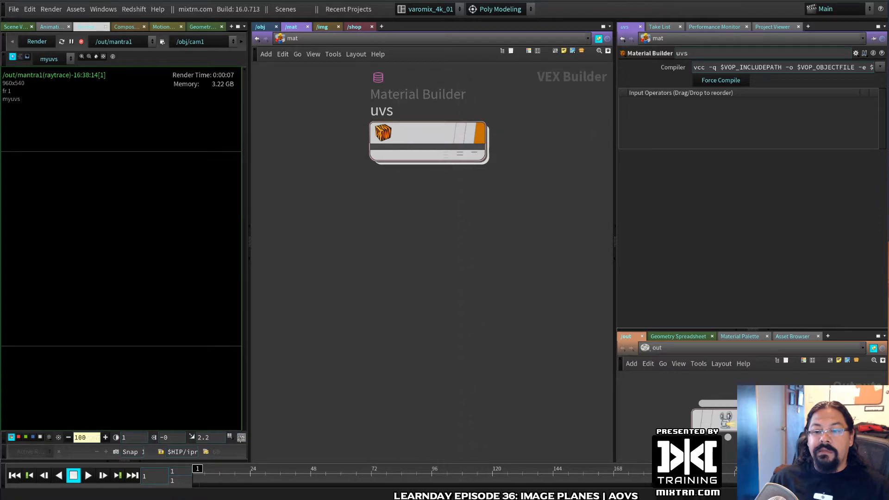
- Set the render view's brightness to 1
text(1)
key(Return)
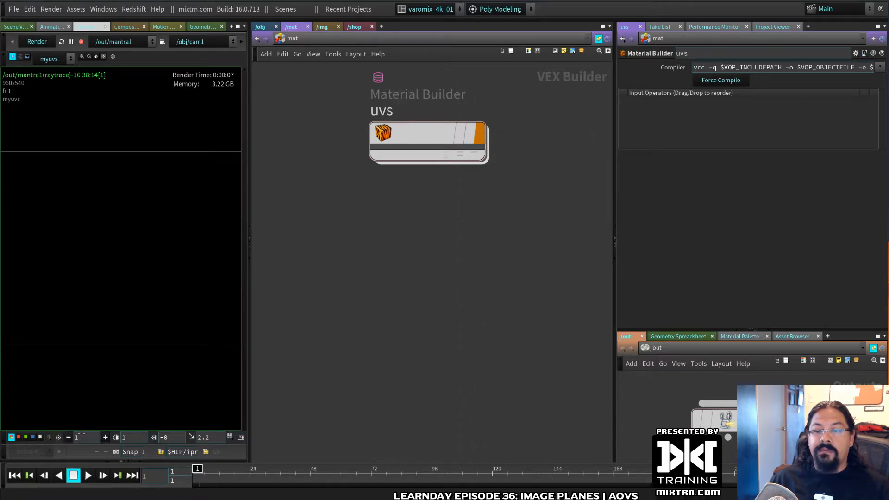
key(Tab)
text(mater)
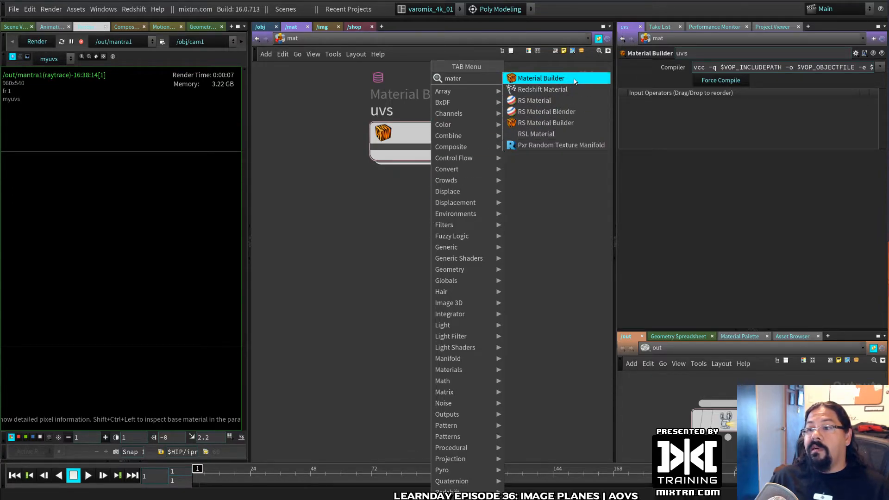
key(Escape)
- Examine the node chain and the myuvs bind node inside the uvs material, ending at the material network level
double_click(402, 143)
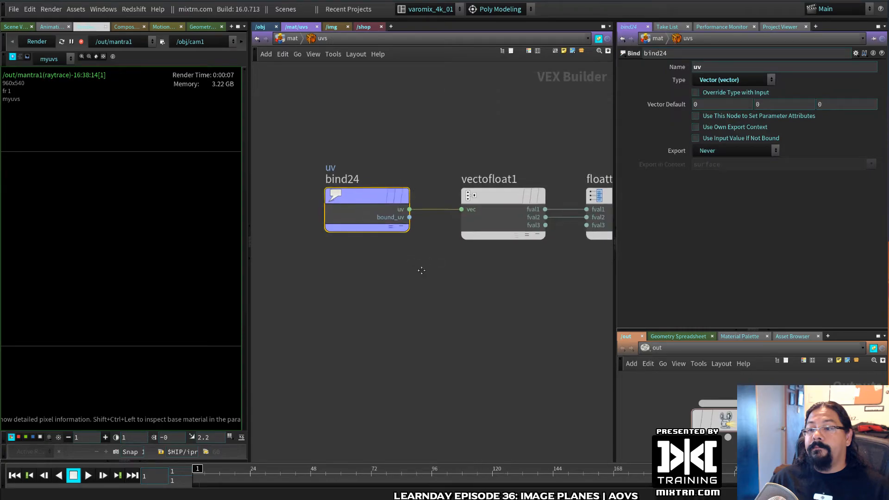
middle_drag(422, 270, 307, 300)
middle_drag(482, 308, 356, 308)
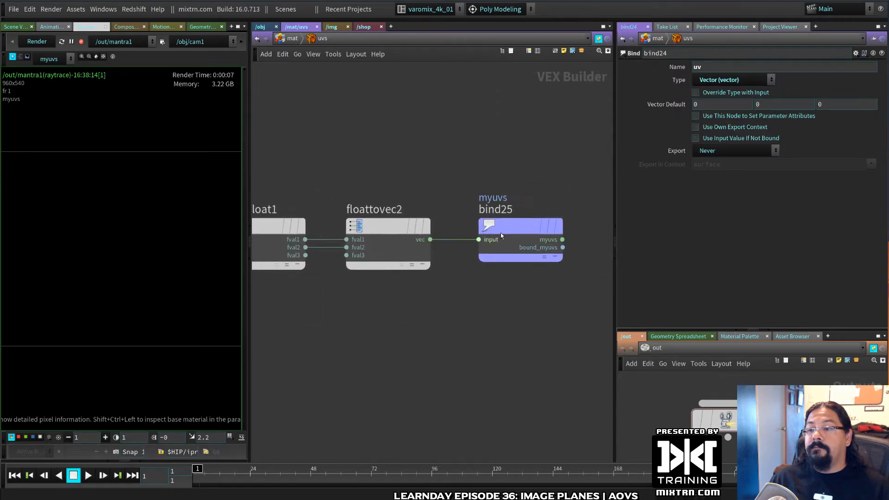
click(561, 230)
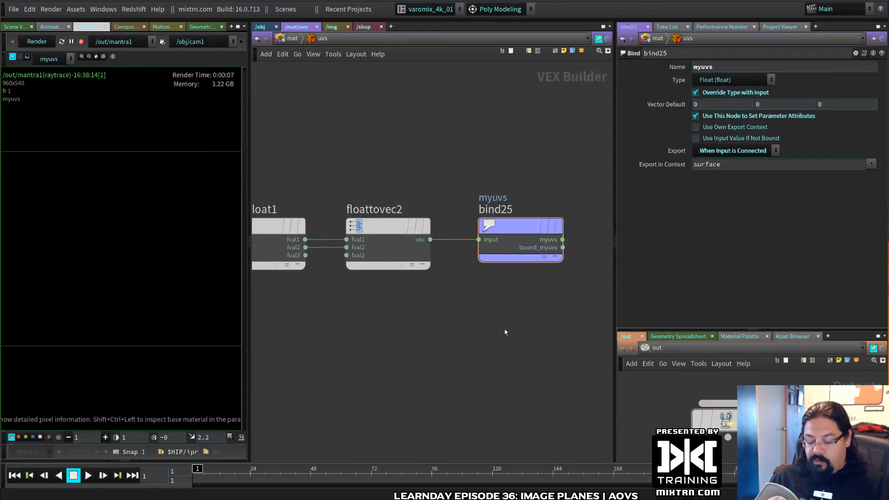
key(u)
key(u)
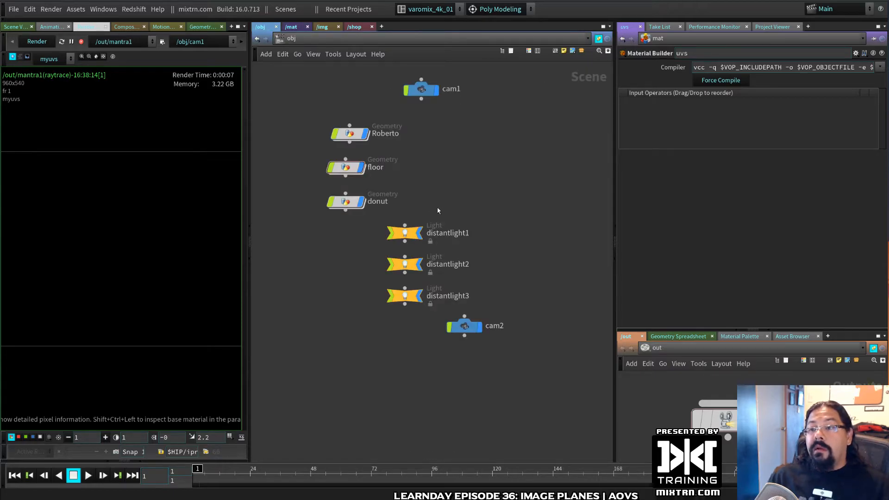
click(291, 26)
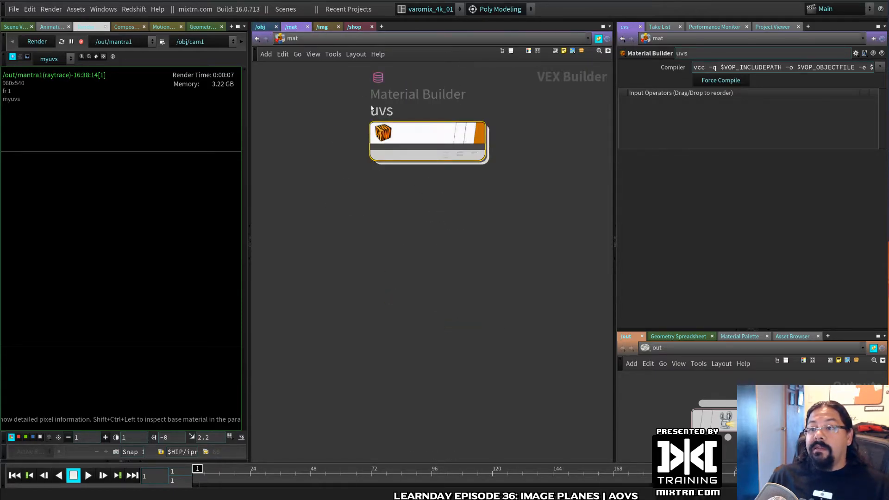
click(261, 26)
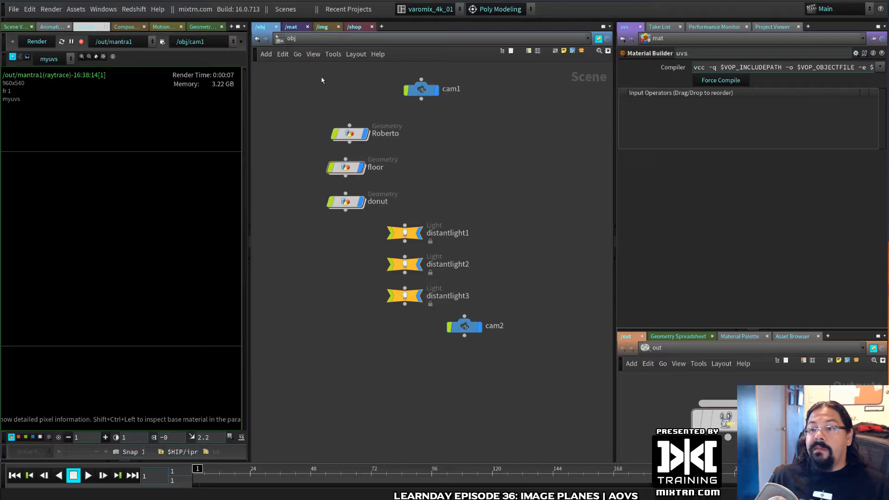
click(293, 29)
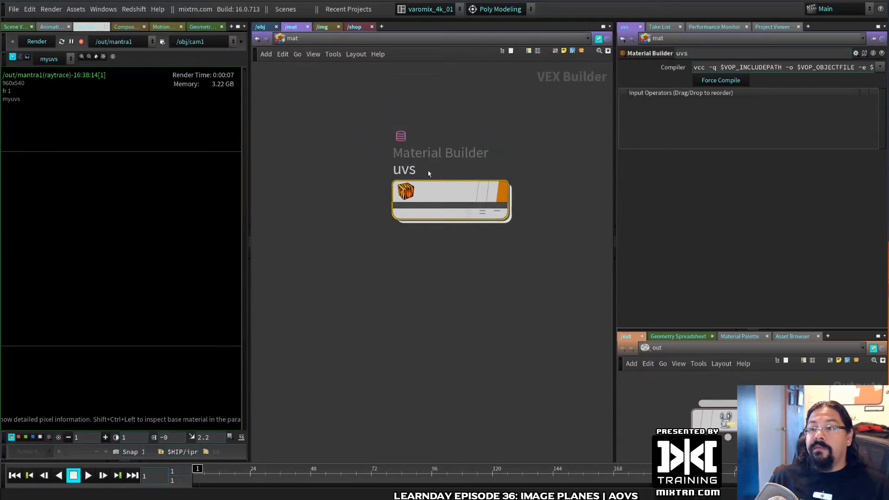
- Copy the four nodes inside uvs to the /mat level and flag the pasted myuvs bind node as a material
double_click(436, 187)
drag(513, 171, 273, 329)
key(h)
drag(409, 218, 569, 295)
key(ctrl+c)
key(u)
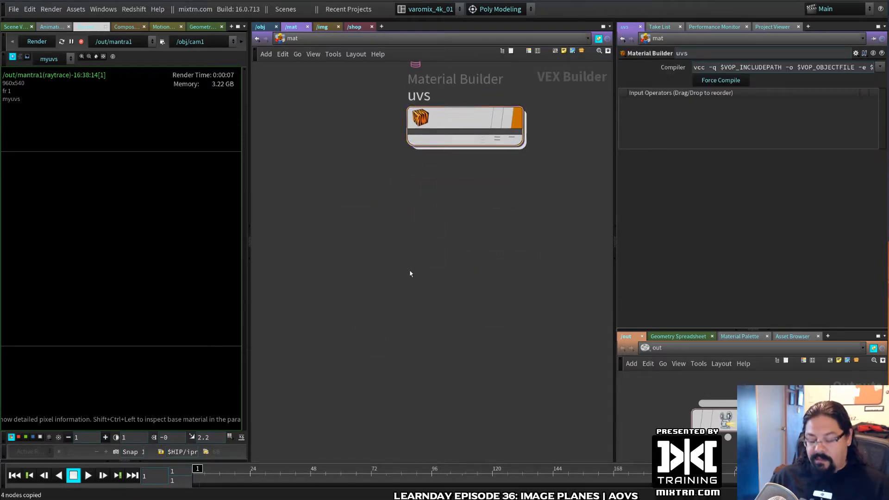
key(ctrl+v)
key(h)
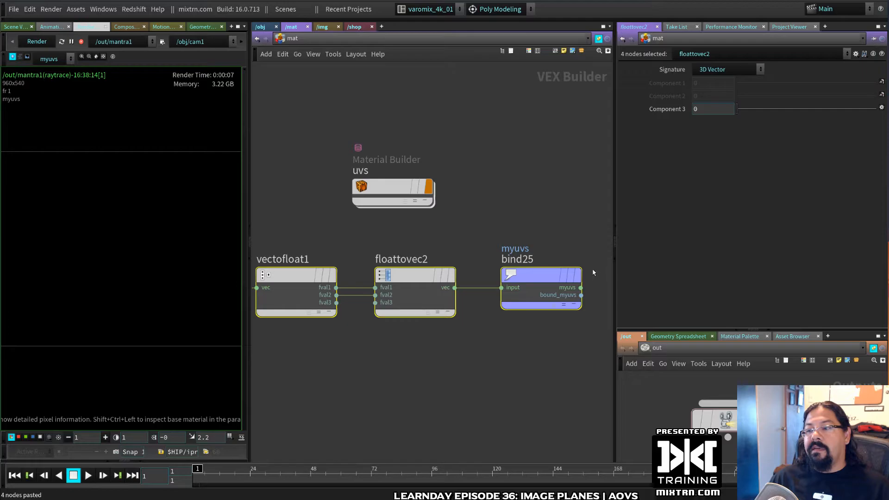
mouse_move(580, 276)
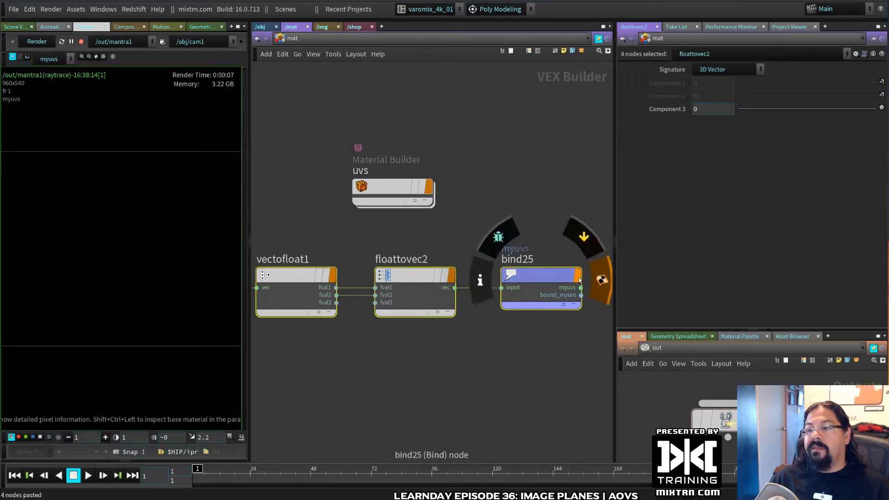
click(590, 288)
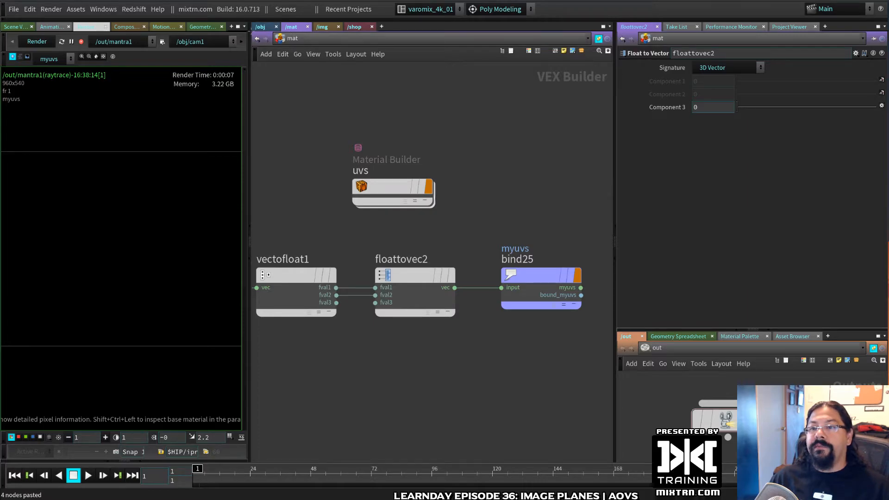
- Assign /mat/bind25 as the floor object's render material and check the floor in the myuvs render
click(260, 26)
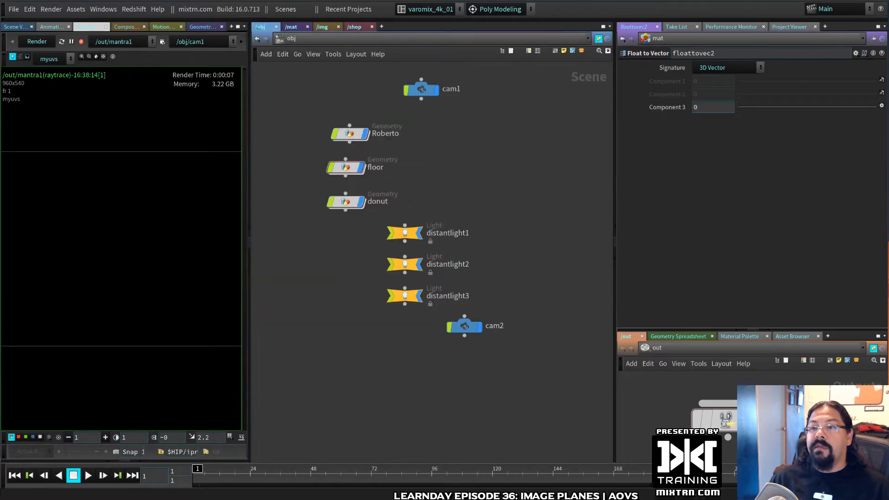
click(345, 167)
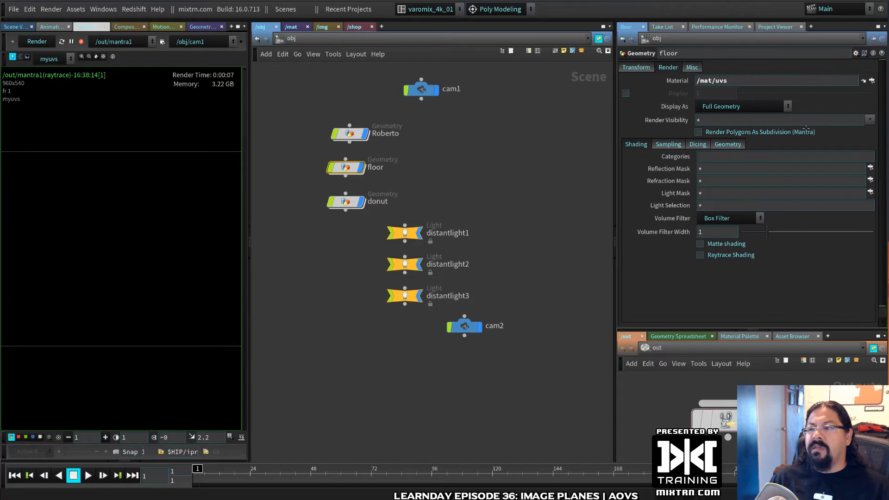
click(871, 81)
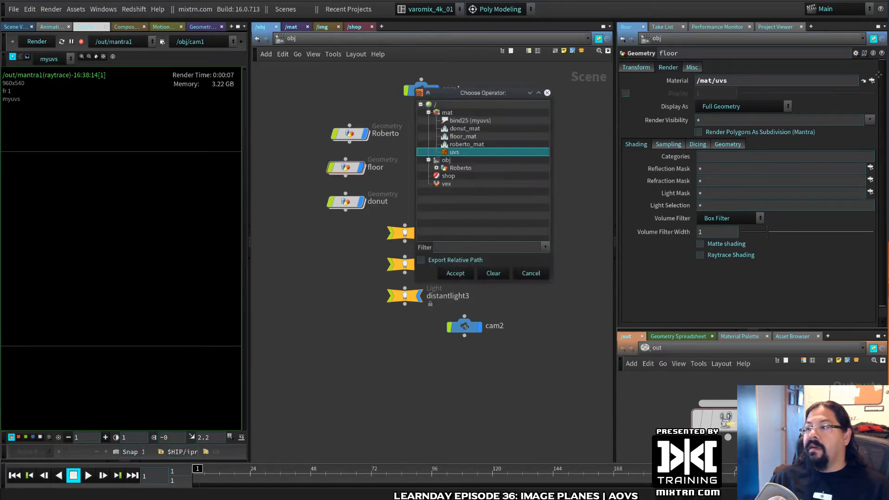
double_click(461, 121)
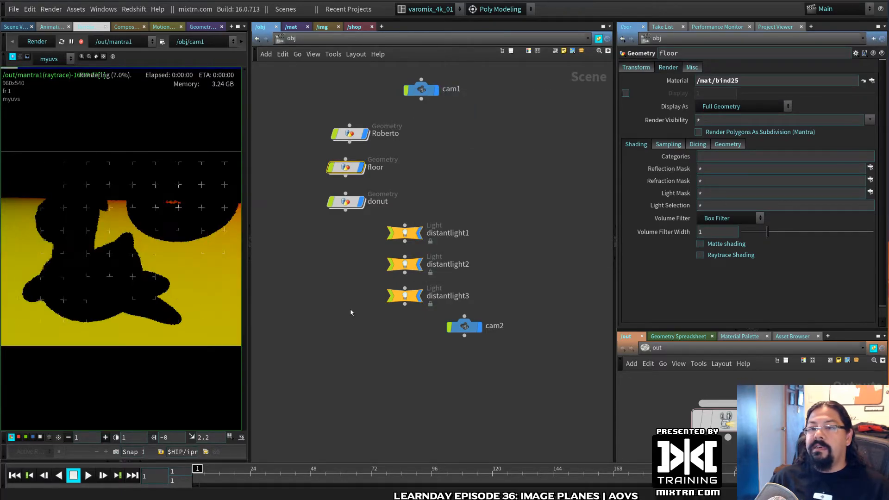
click(175, 195)
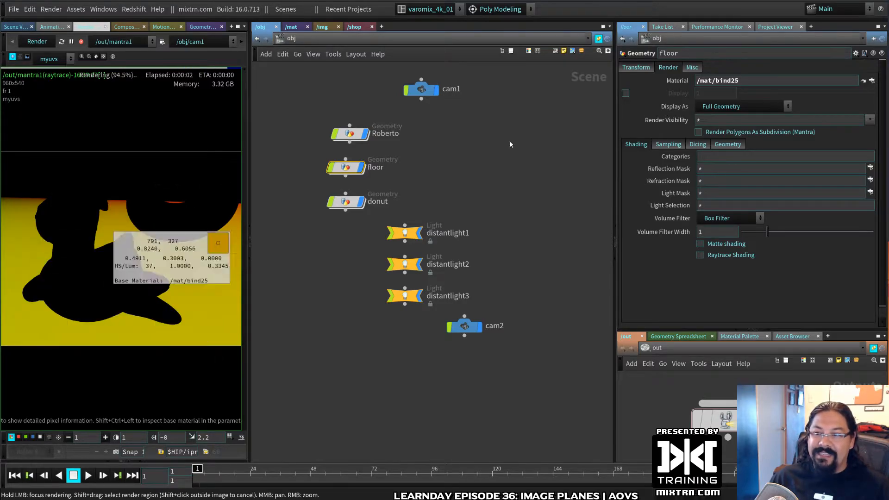
- Assign /mat/bind25 as Roberto's render material and refresh the character's area in the render
click(349, 134)
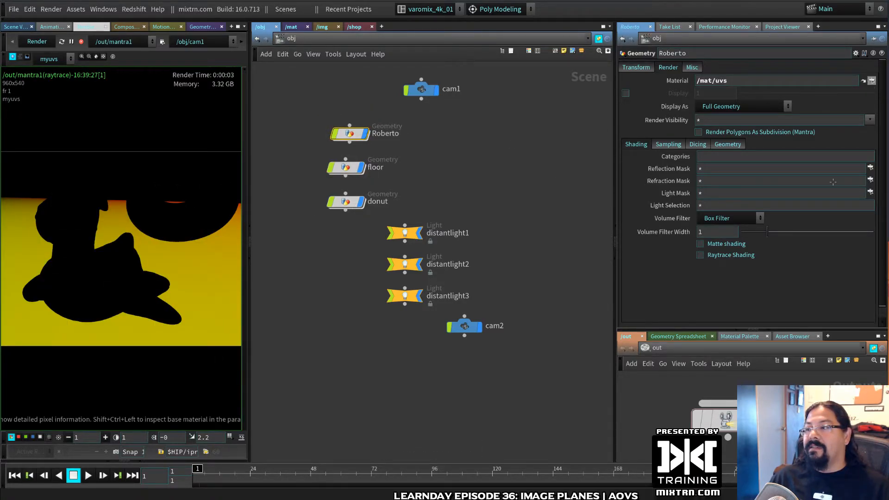
click(872, 80)
double_click(463, 120)
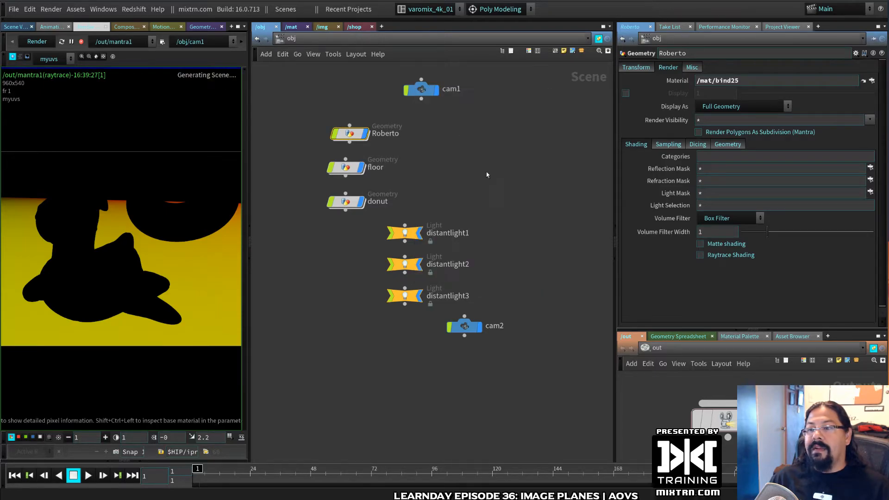
drag(176, 287, 206, 216)
- Assign /mat/bind25 as the render material of the donut object
click(346, 201)
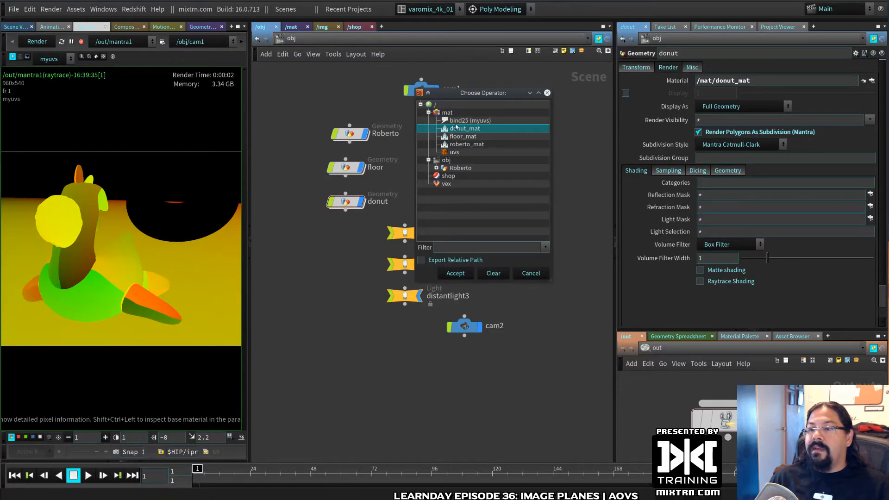
double_click(456, 120)
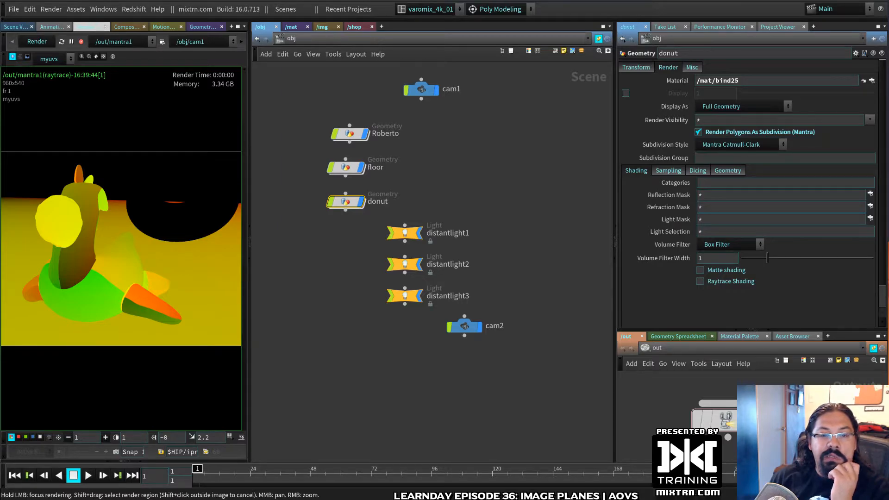
- Enlarge the render view and inspect the myuvs pass's red and green channels and floor pixel values, returning to full color
drag(252, 358, 330, 349)
click(185, 339)
drag(184, 339, 260, 262)
click(57, 437)
drag(82, 330, 82, 330)
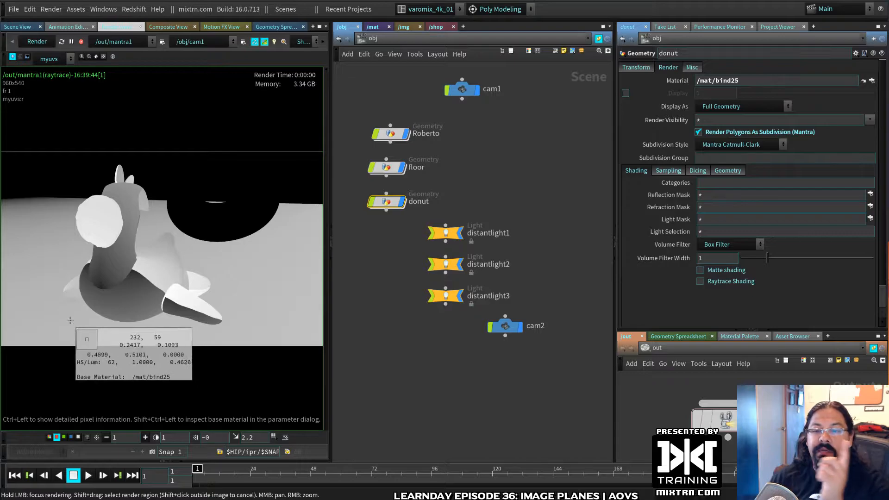
click(63, 437)
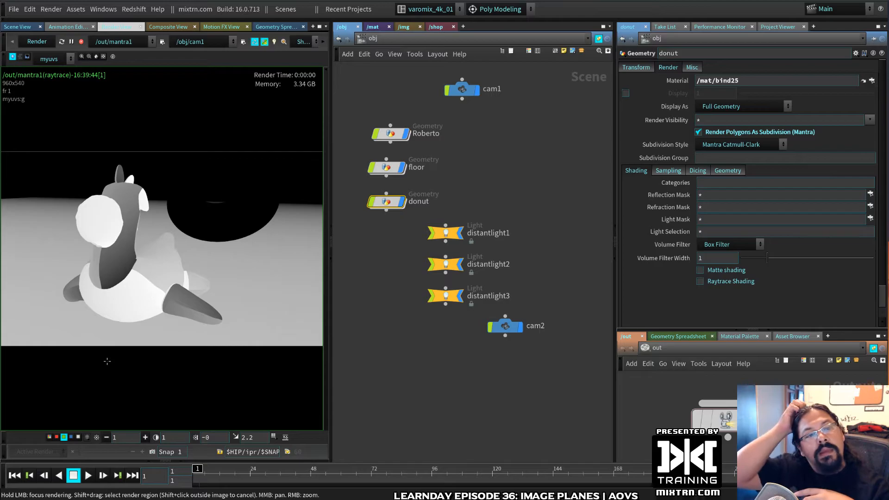
click(126, 332)
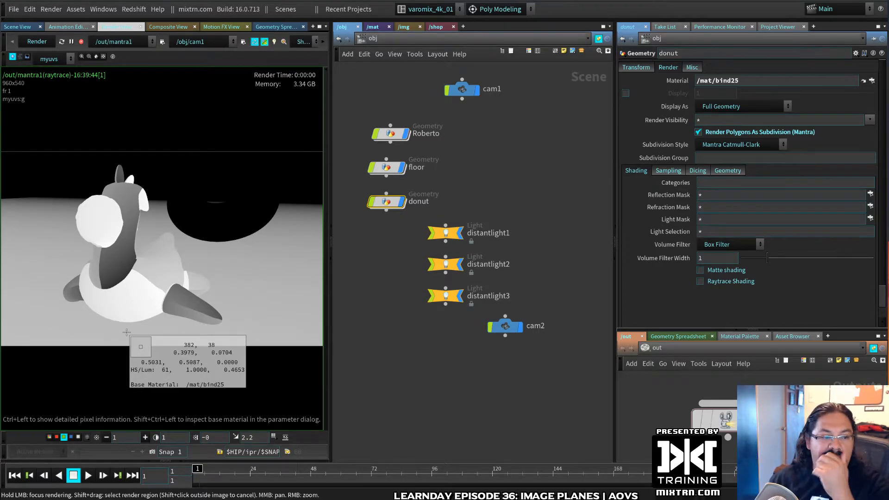
drag(126, 331, 93, 248)
click(50, 437)
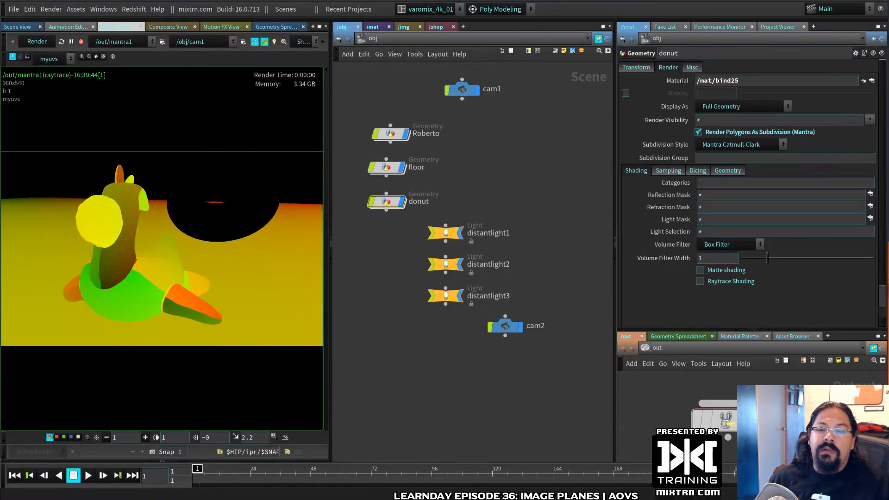
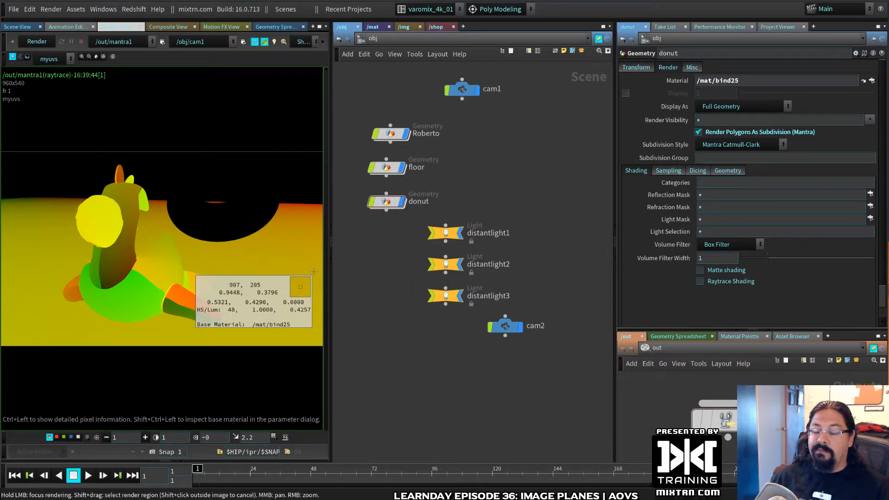
- Open Roberto's geometry network and frame the rubber toy close up in the 3D scene view
double_click(391, 133)
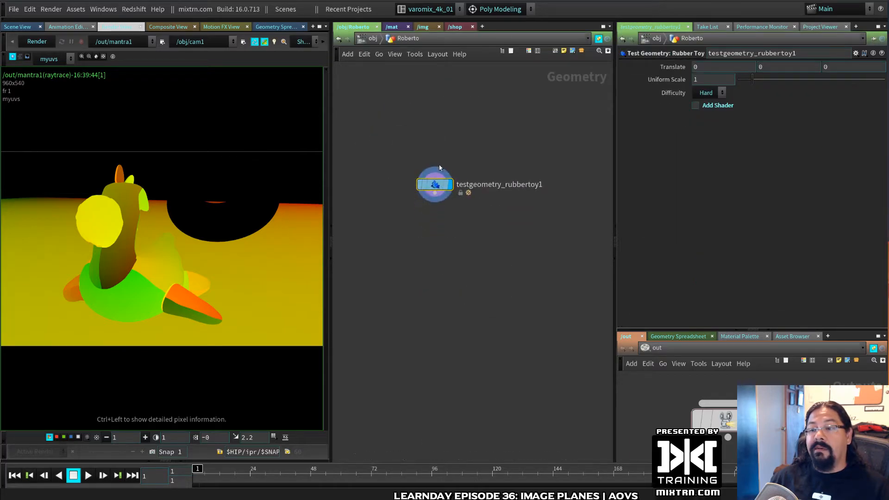
middle_drag(440, 168, 441, 140)
click(18, 27)
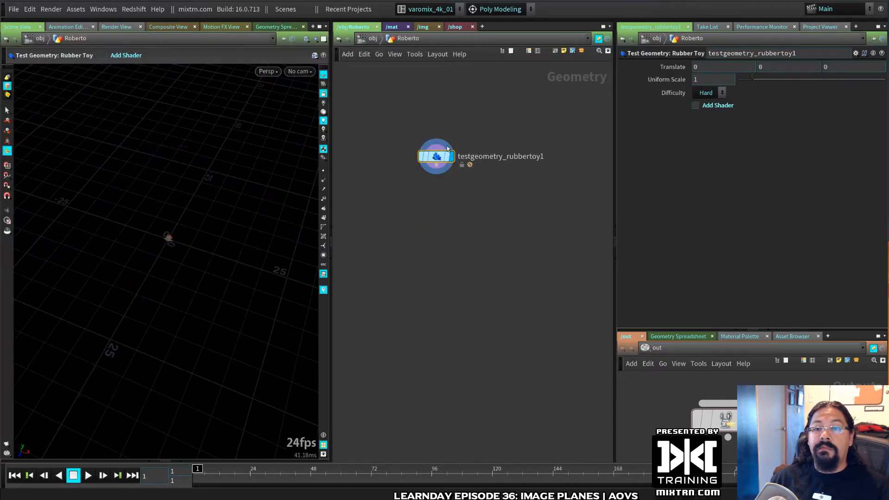
key(space+g)
alt+drag(156, 318, 157, 313)
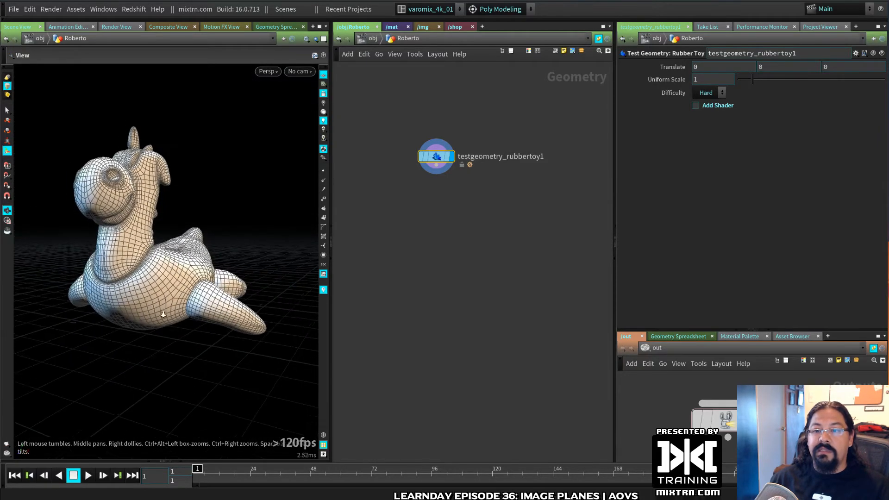
alt+right_drag(158, 313, 168, 329)
- Add a displayed Color node after the rubber toy and set its color type to Ramp from Attribute
key(Tab)
text(color)
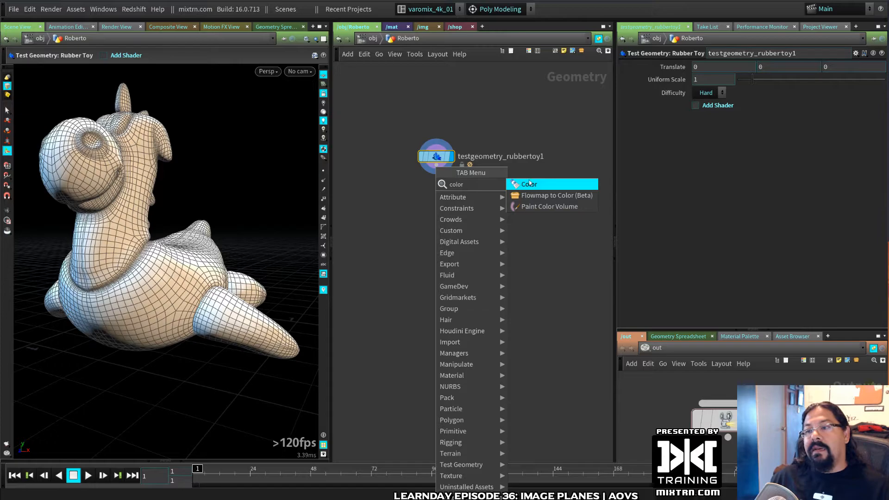
key(Return)
click(444, 193)
drag(444, 193, 436, 190)
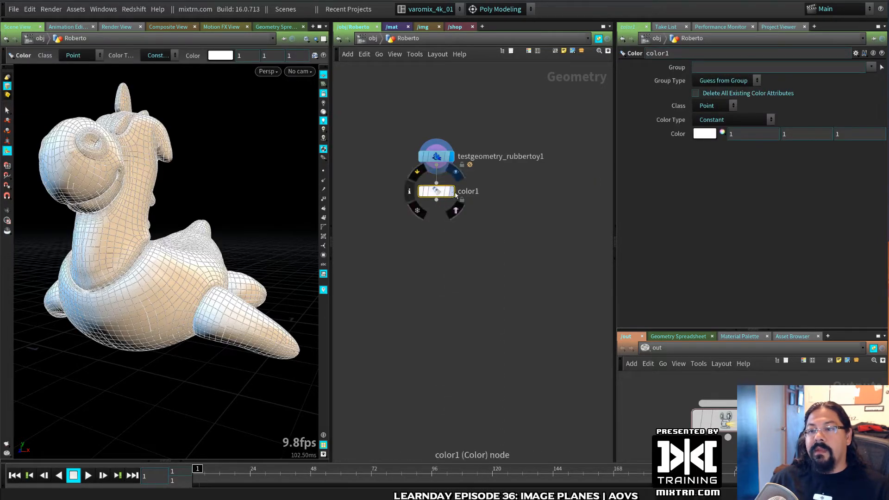
click(452, 191)
click(769, 118)
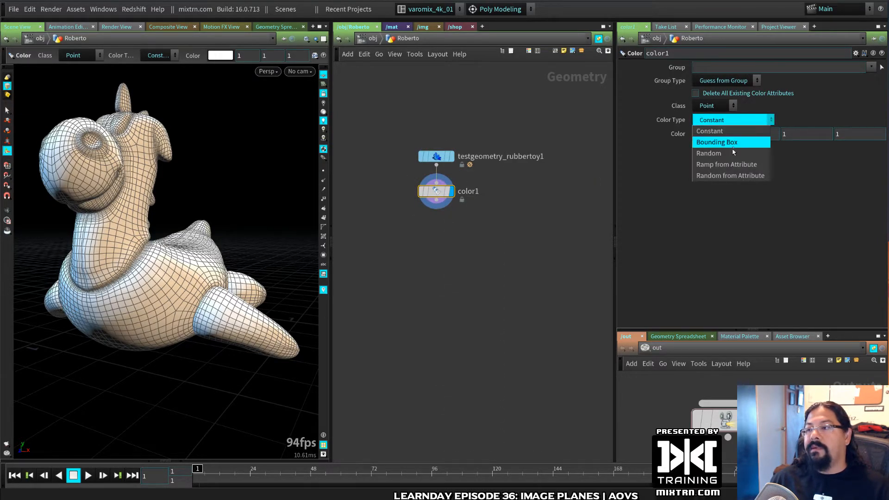
click(738, 165)
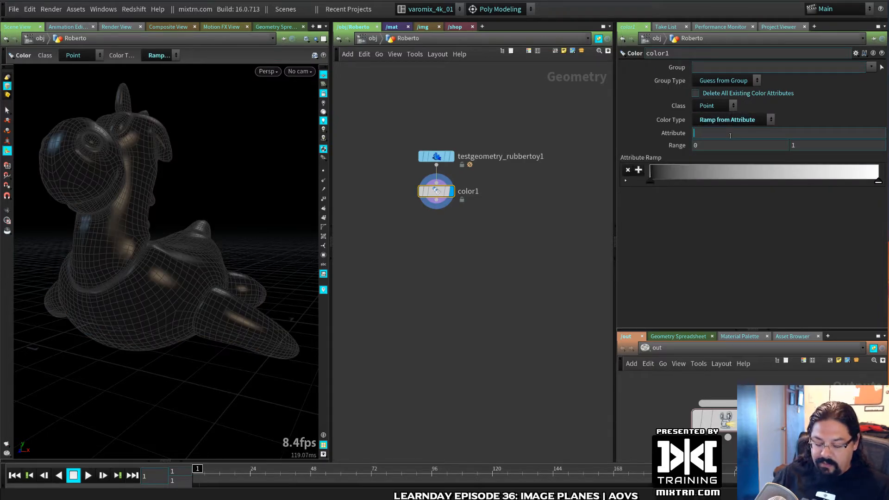
key(Return)
click(727, 134)
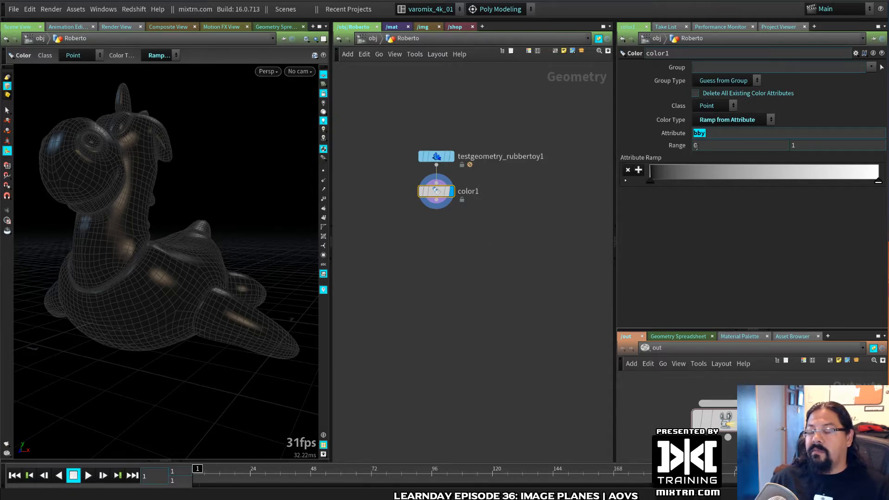
text(@)
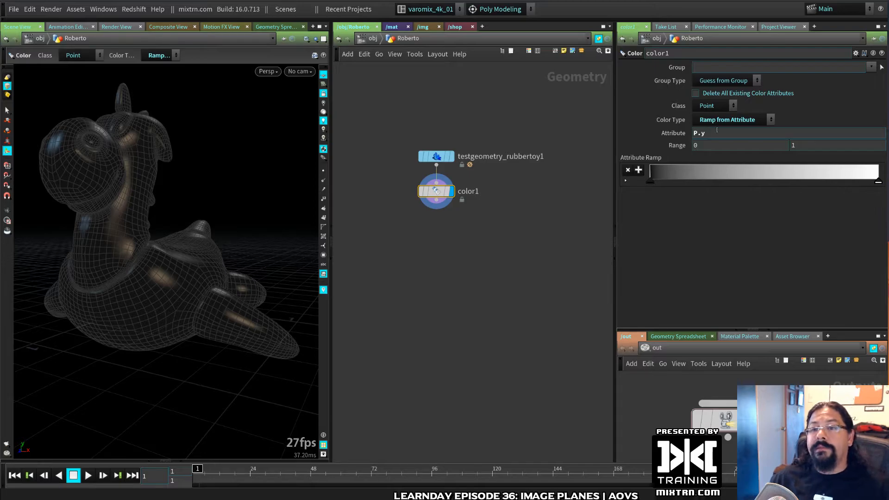
key(BackSpace)
key(BackSpace)
key(BackSpace)
text(@)
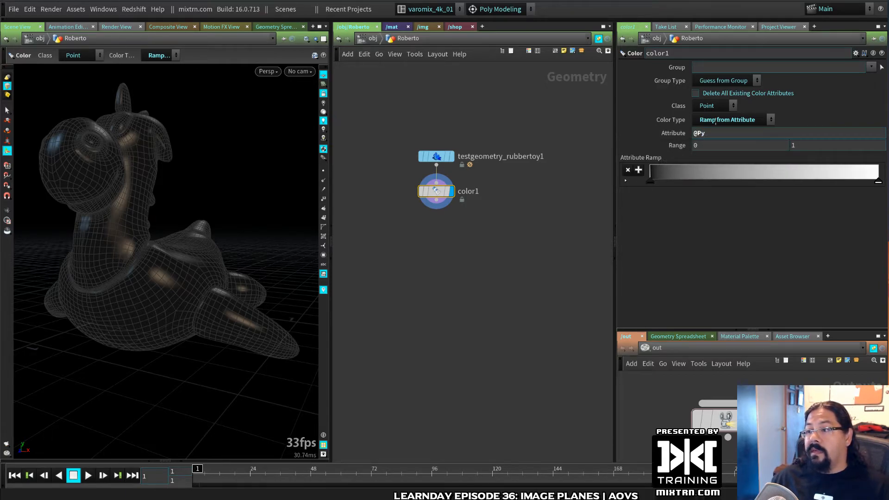
- Try the whole position attribute P for the Color node's ramp and inspect the toy's coloring
click(727, 120)
click(768, 138)
key(BackSpace)
key(Return)
key(ctrl+a)
click(436, 191)
key(BackSpace)
key(Return)
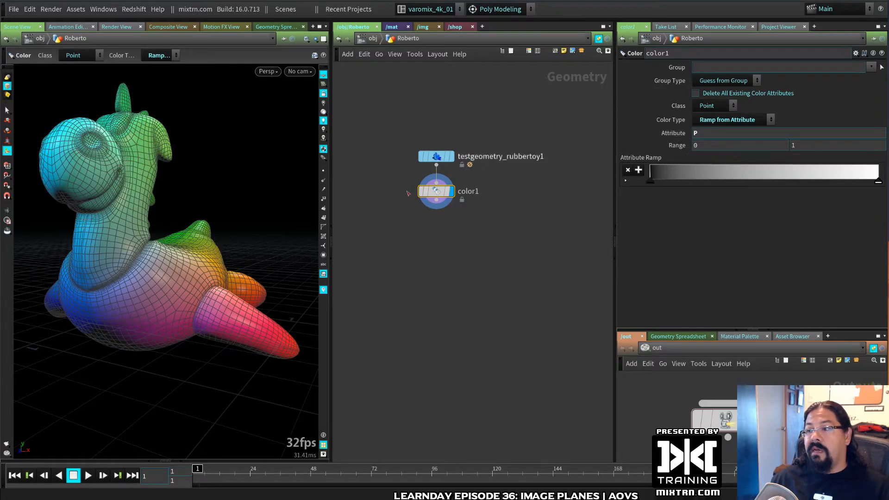
drag(225, 241, 247, 245)
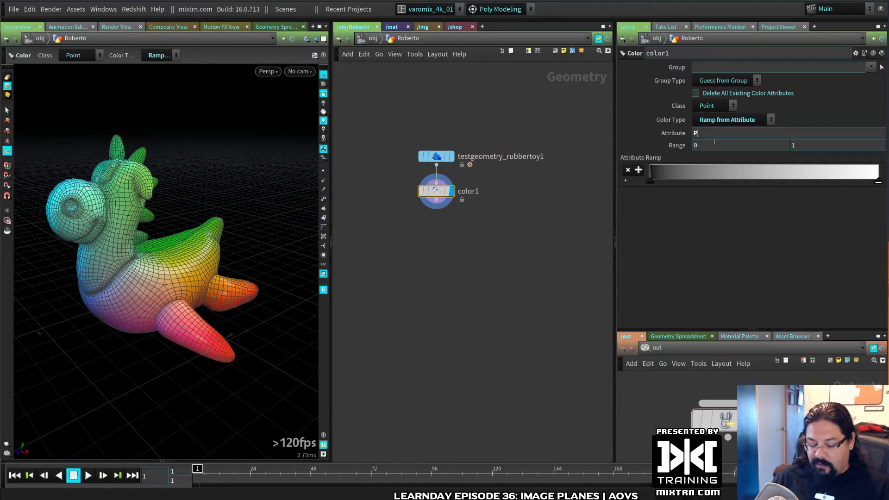
- Try Py and P.1 as the Color node's ramp attribute, and clear the attribute name
text(y)
key(Return)
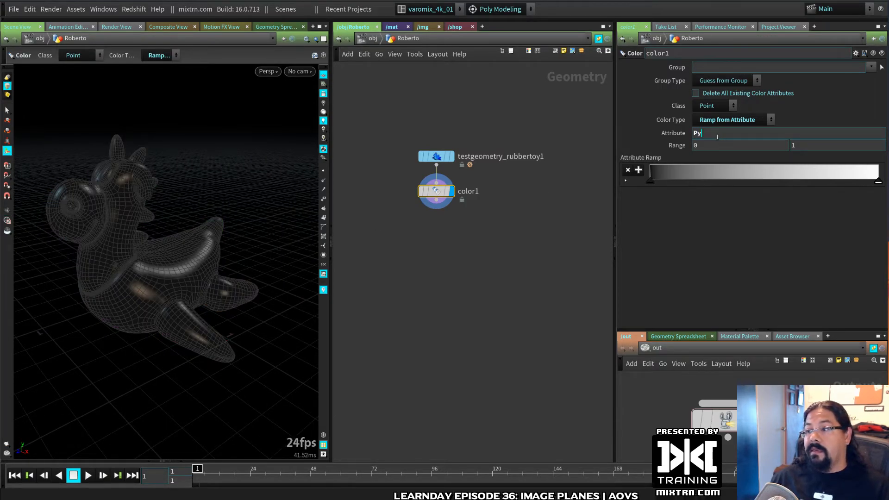
key(BackSpace)
text(.y)
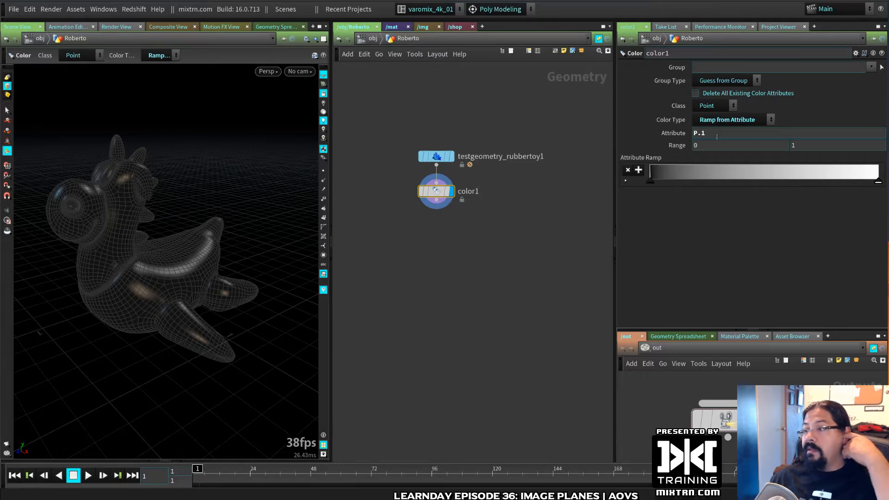
key(Return)
key(BackSpace)
drag(145, 280, 159, 281)
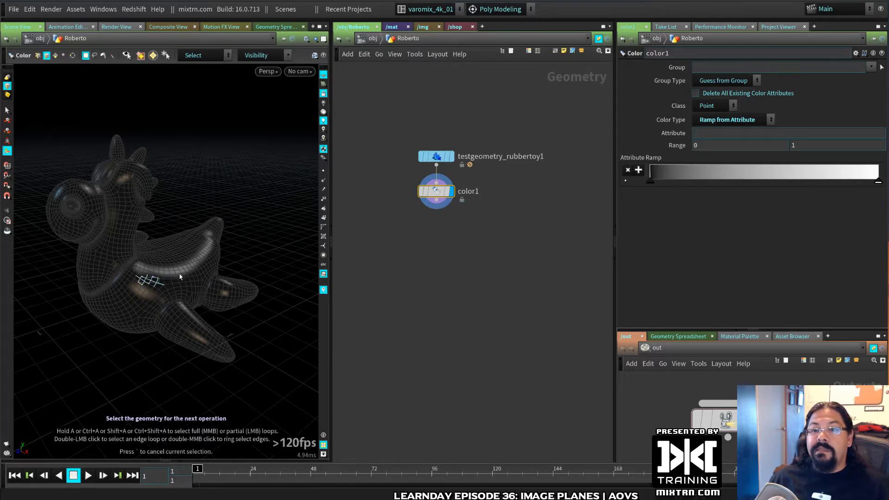
- Insert an Attribute Create node between the rubber toy and the Color node
drag(437, 195, 433, 253)
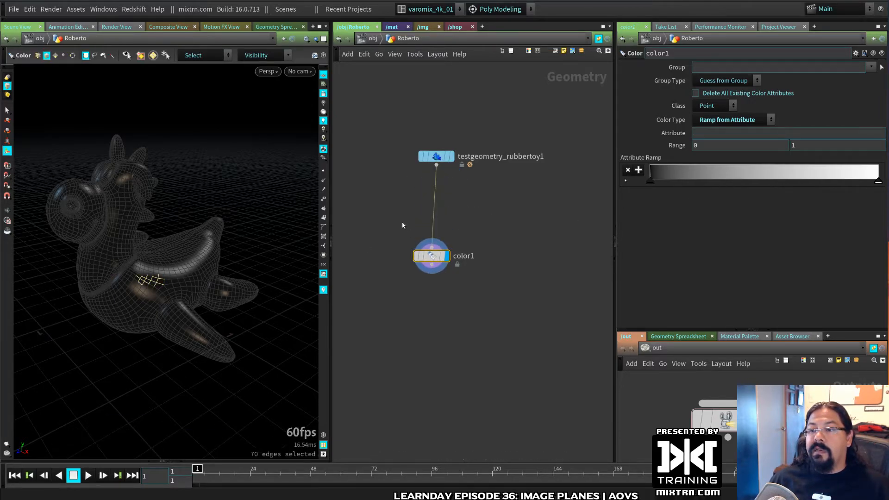
key(Tab)
text(attr)
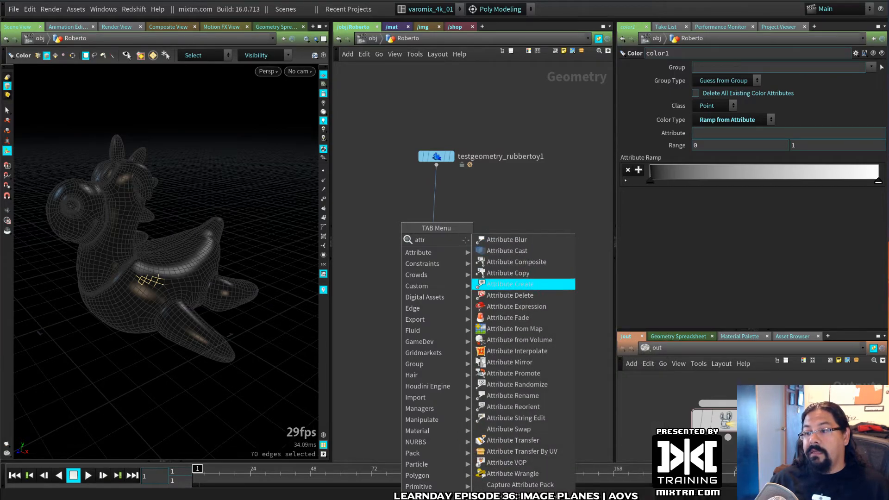
click(528, 284)
click(432, 206)
drag(436, 205, 442, 201)
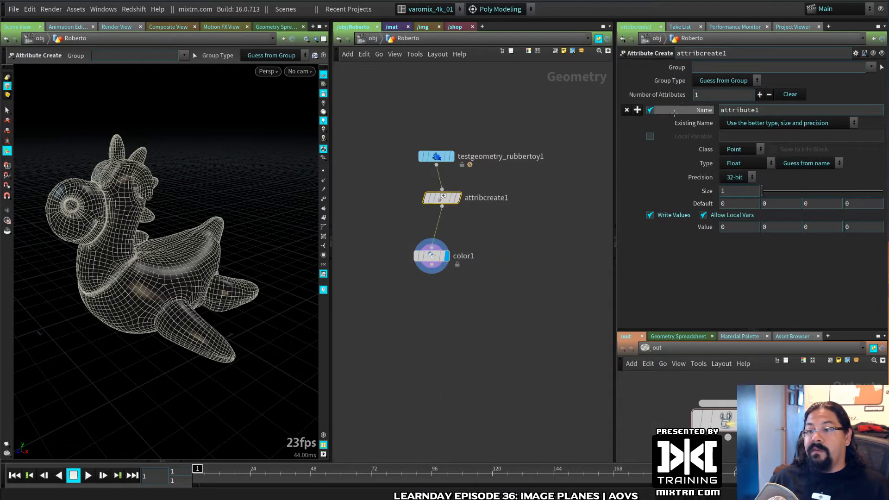
- Name the new point attribute ramp and set its first value component to $BBY
drag(769, 110, 670, 108)
text(rap)
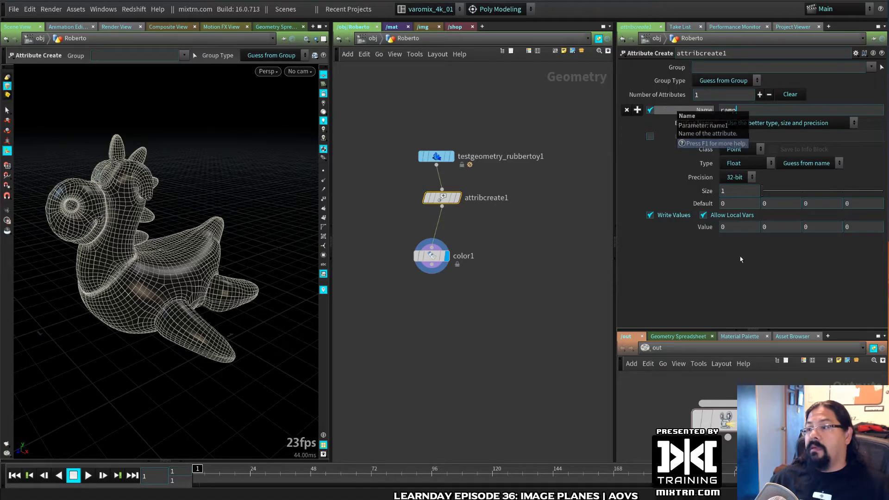
click(722, 227)
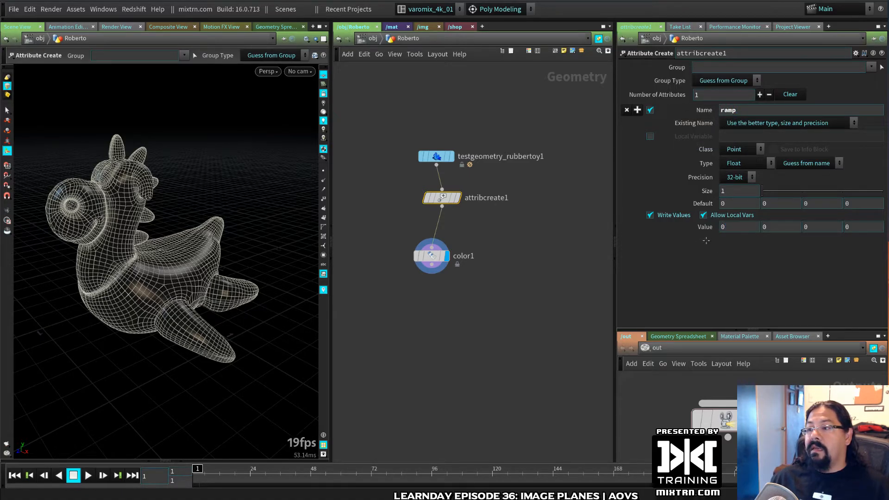
drag(732, 225, 689, 230)
text(@)
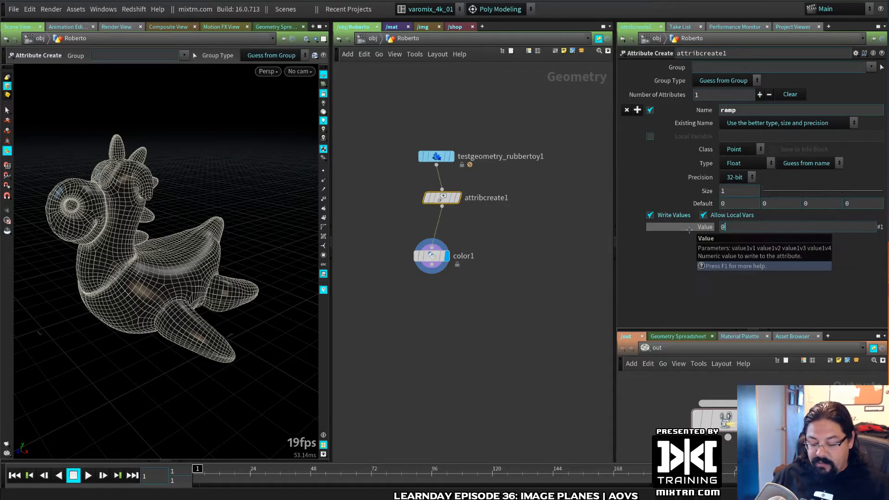
text(P.y)
key(BackSpace)
key(BackSpace)
key(BackSpace)
key(BackSpace)
text($BBY)
key(Return)
- Set the Color node's attribute to ramp and show the toy shaded without its wireframe
drag(422, 248, 434, 235)
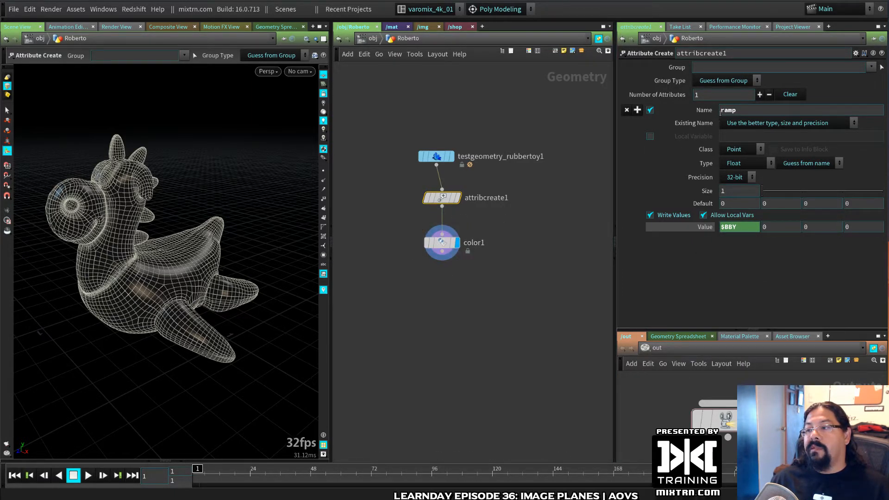
click(441, 242)
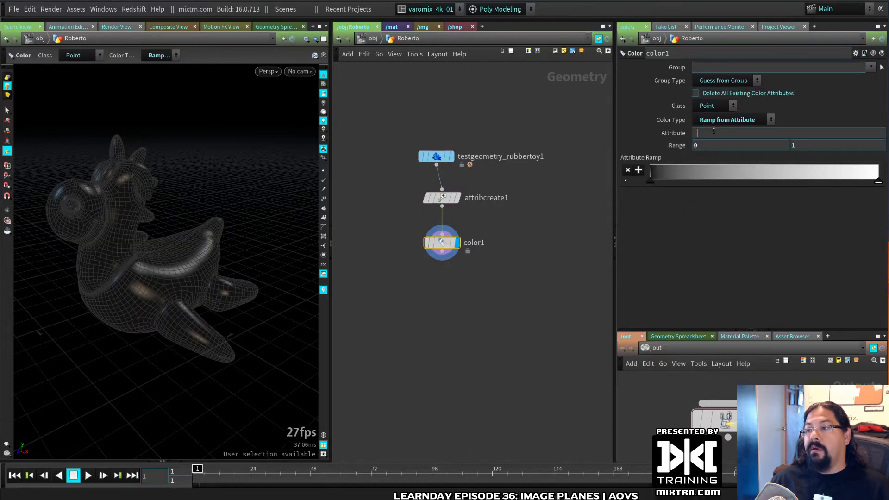
text(ramp)
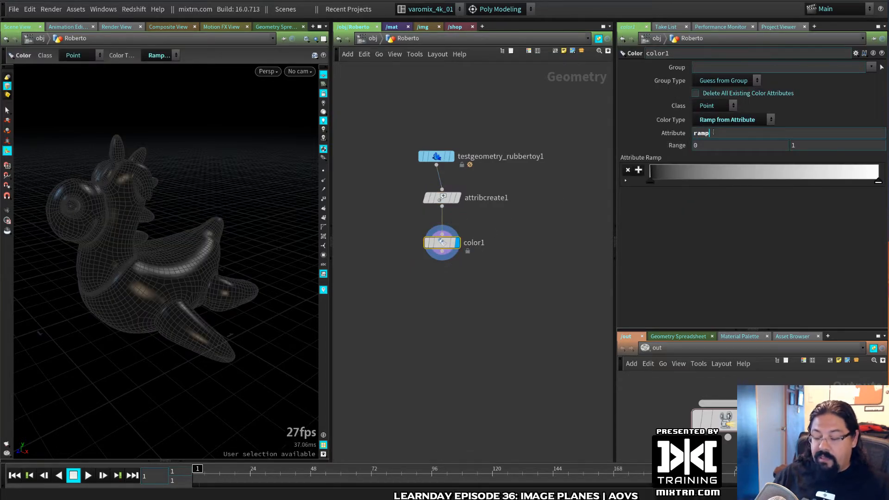
key(Return)
key(Escape)
mouse_move(178, 313)
mouse_down()
mouse_move(179, 289)
mouse_move(152, 310)
mouse_move(190, 311)
mouse_up()
key(shift+w)
- Set the end point of the attribute ramp to red with color values 1, 0, 0
click(626, 180)
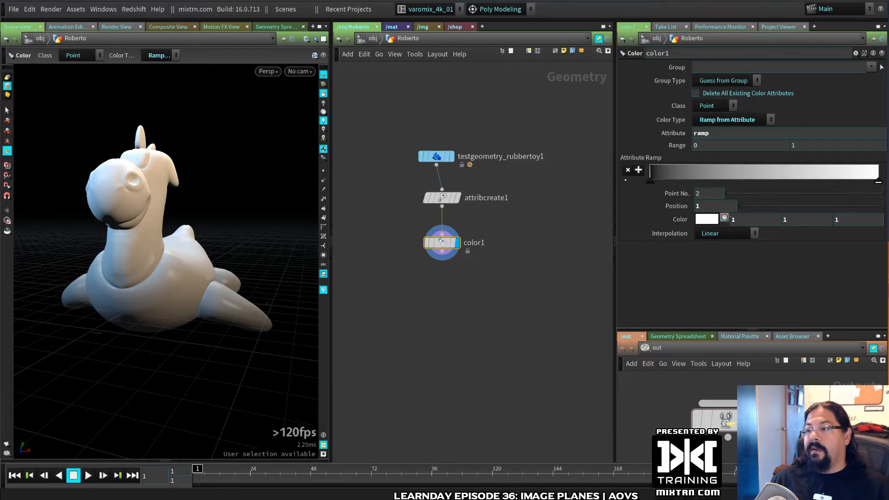
text(0)
key(Tab)
text(0)
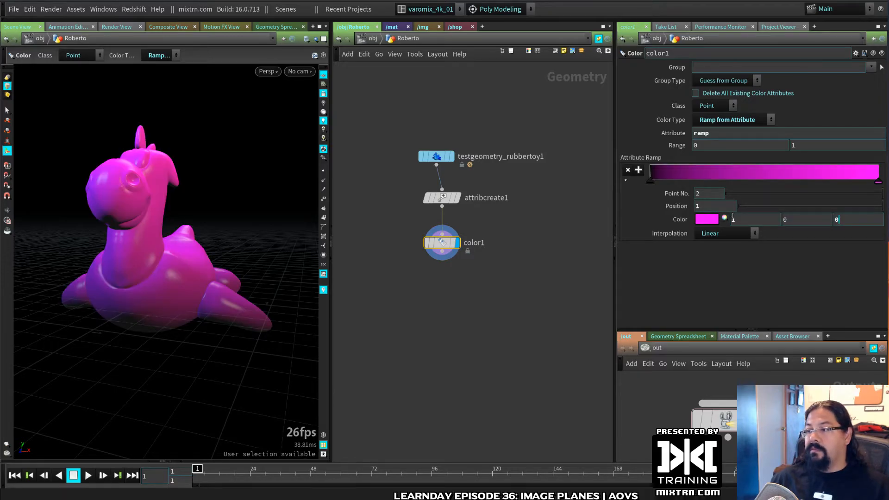
key(Return)
drag(254, 295, 199, 310)
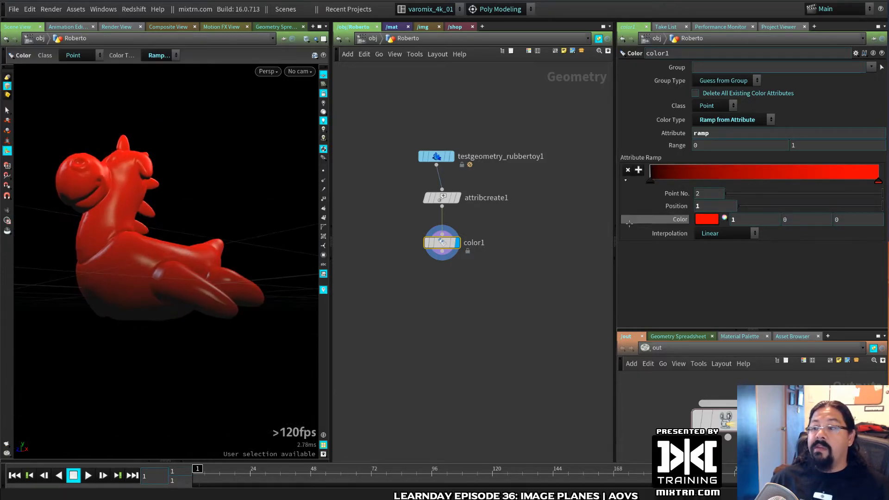
- Move the ramp's black point to a position of about 0.24 so the red covers more of the toy
drag(650, 181, 734, 181)
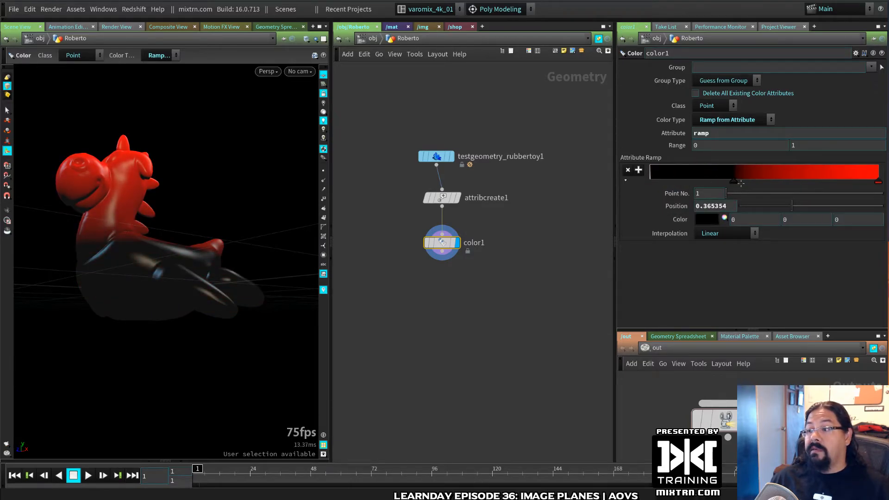
alt+drag(140, 238, 155, 273)
alt+right_drag(155, 273, 184, 281)
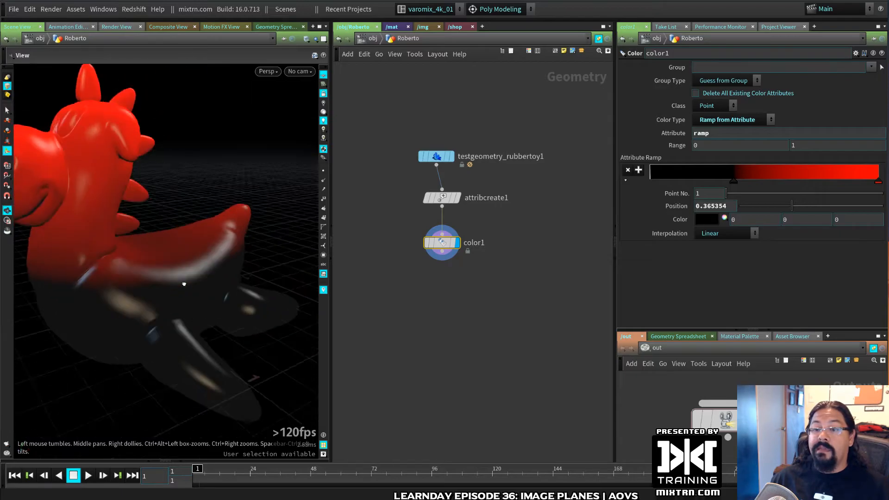
drag(734, 181, 707, 181)
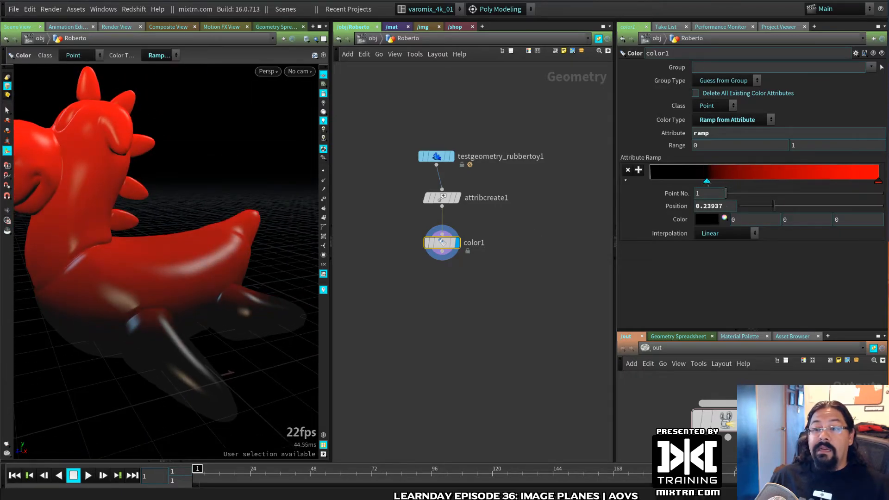
- Examine the ramp coloring on the toy from several angles and check the color1 node
drag(74, 294, 135, 283)
right_drag(135, 284, 187, 293)
key(Escape)
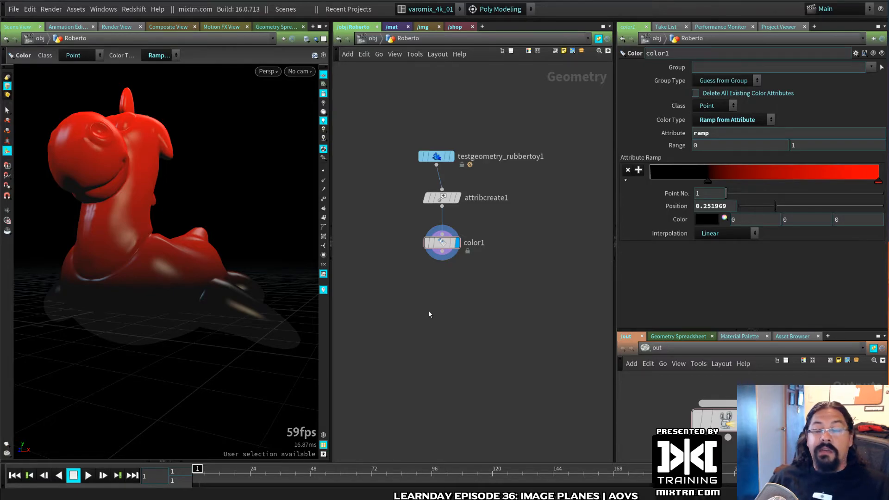
middle_drag(429, 311, 480, 322)
alt+drag(163, 266, 250, 278)
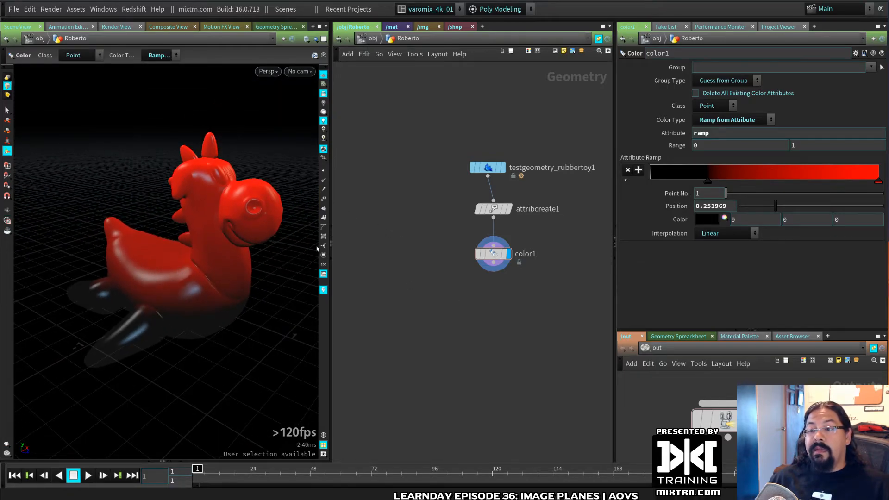
middle_click(491, 254)
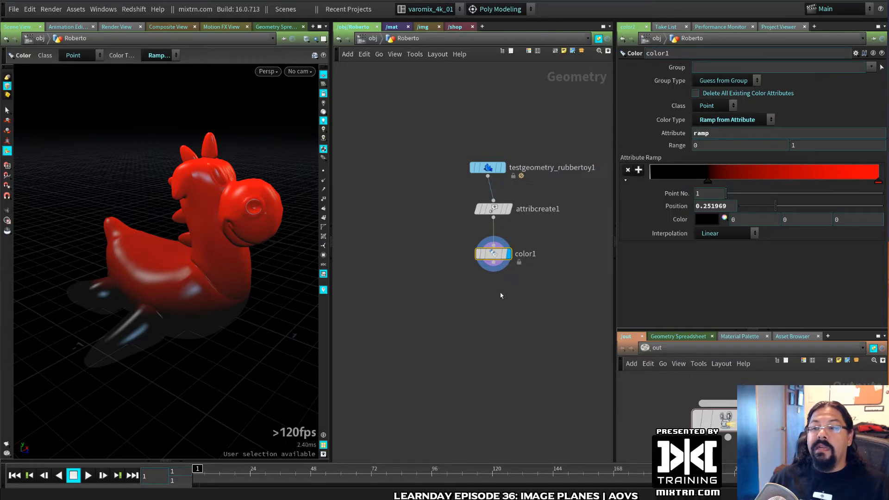
middle_drag(498, 284, 470, 261)
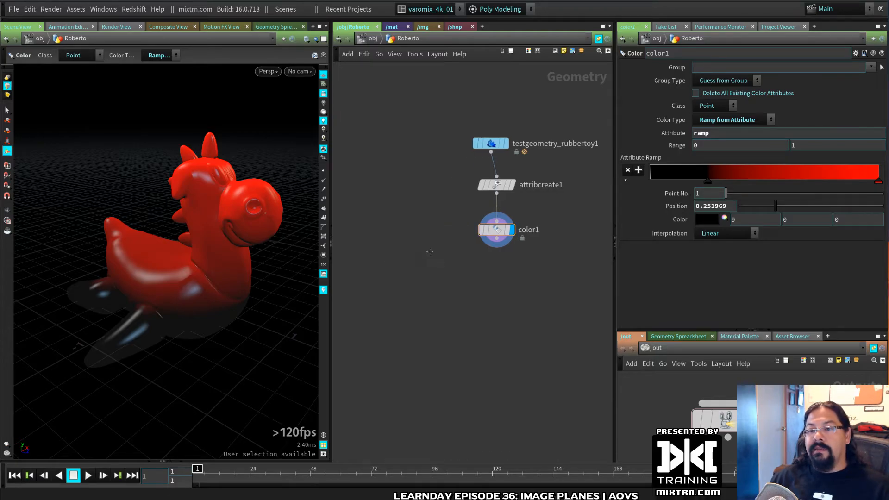
- Add a second Color node, connect it to the testgeometry_rubbertoy1 output and display it
key(Tab)
text(colo)
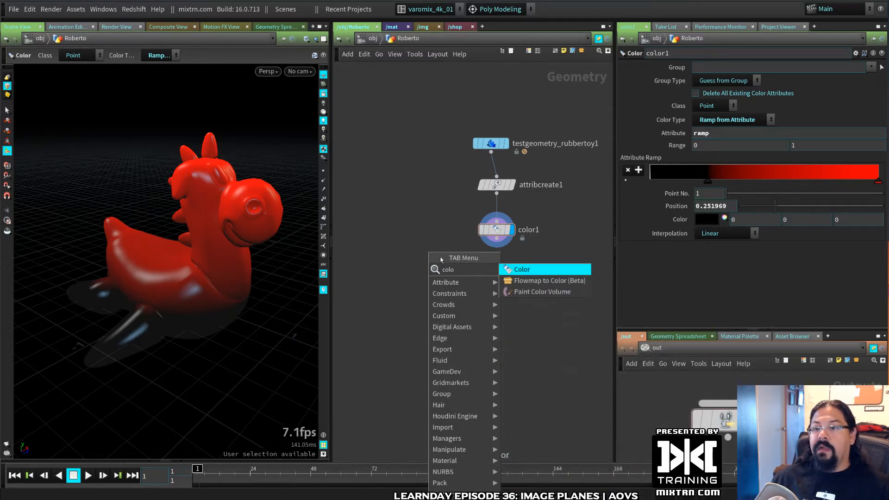
key(Return)
click(410, 256)
click(490, 150)
click(410, 248)
click(424, 255)
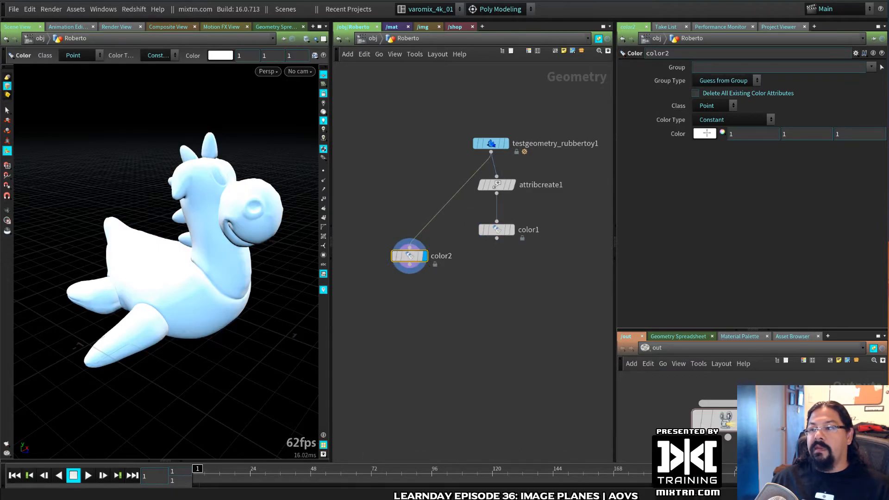
- Set the second Color node's constant color to blue with values 0, 0.45, 0.9
click(704, 133)
click(730, 68)
click(746, 68)
click(793, 30)
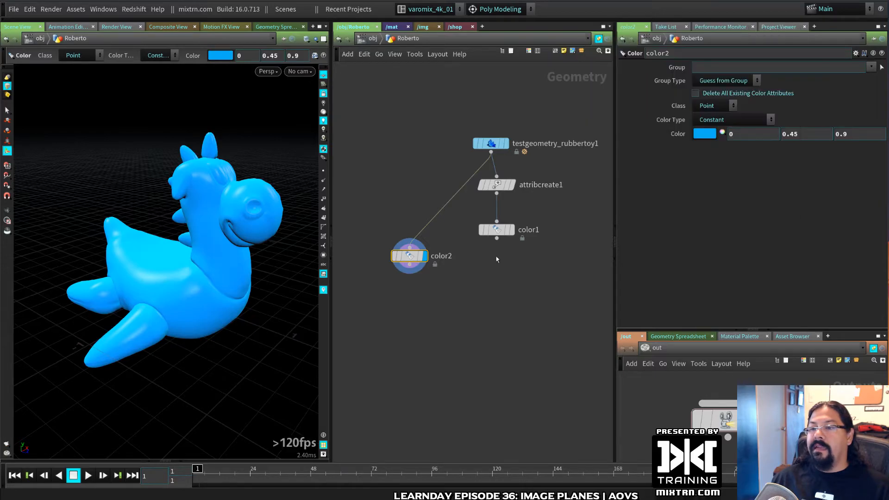
- Insert the blue Color node between attribcreate1 and color1, making room by moving color1 down
drag(409, 257, 414, 238)
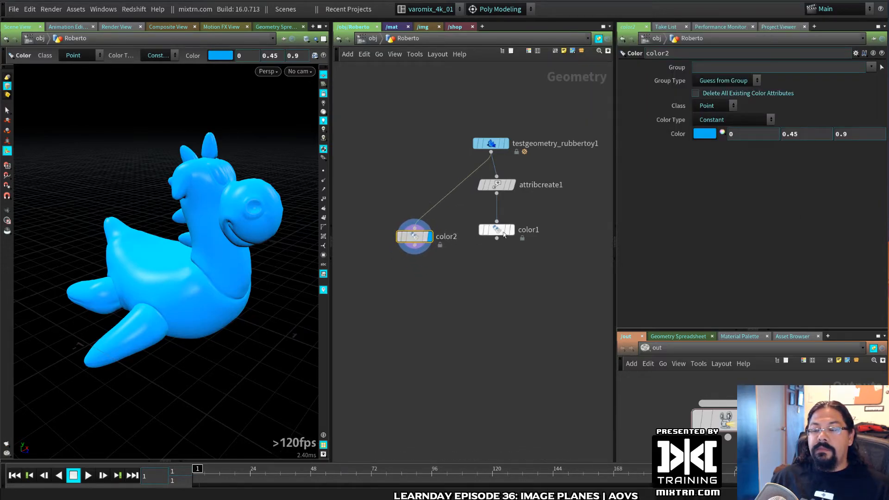
drag(496, 231, 496, 260)
drag(414, 238, 503, 221)
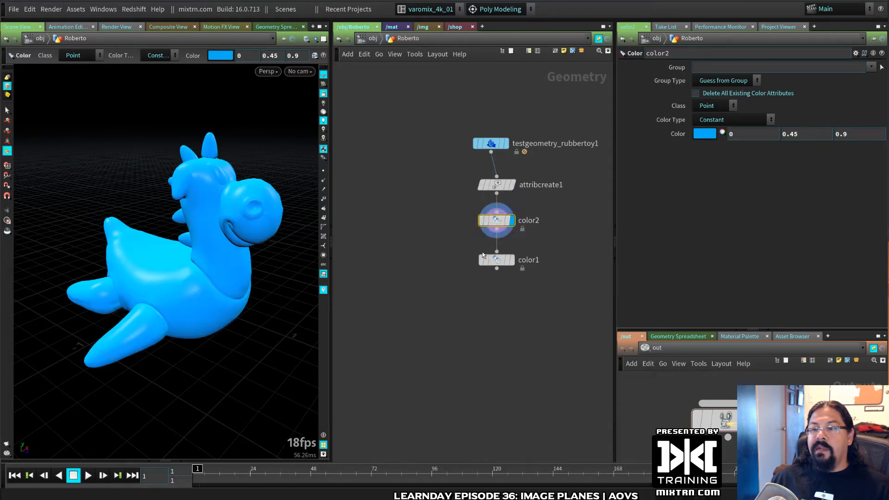
- Display color1 and pull the blue Color node out of the chain
click(508, 260)
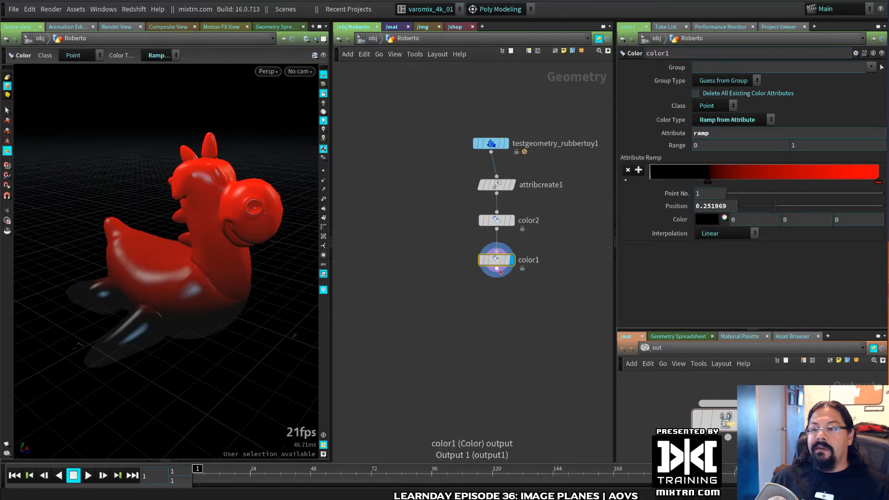
drag(496, 221, 399, 313)
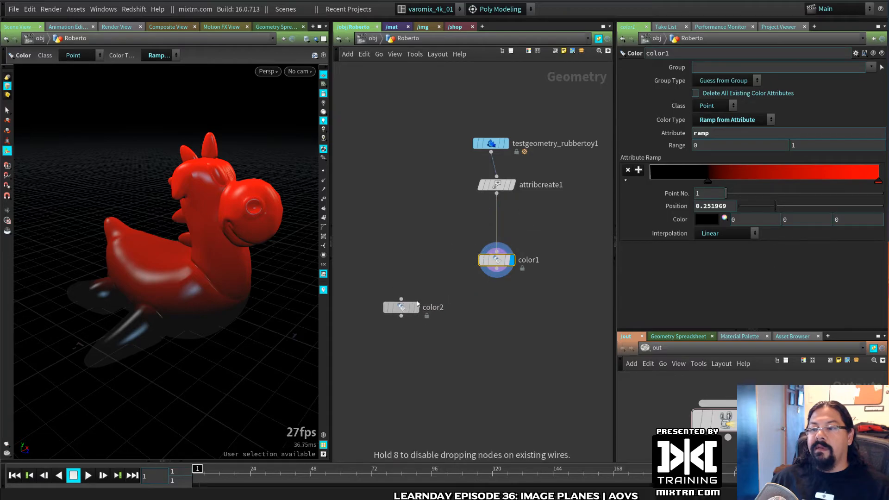
- Append an Attribute Promote node after color1 and display it
key(Tab)
text(a)
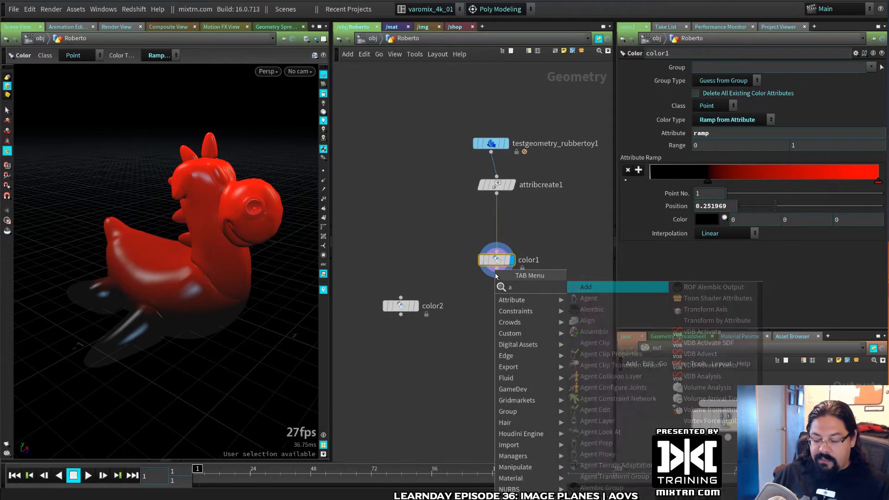
text(ttr pr)
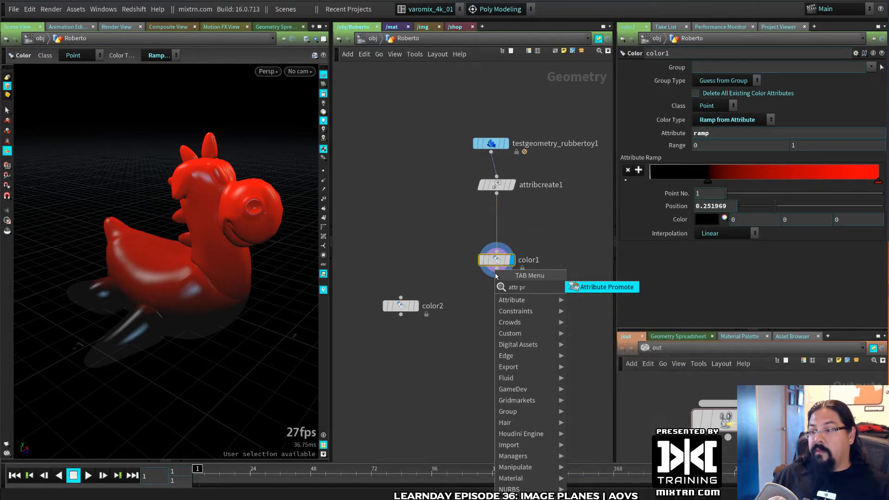
key(Return)
click(498, 307)
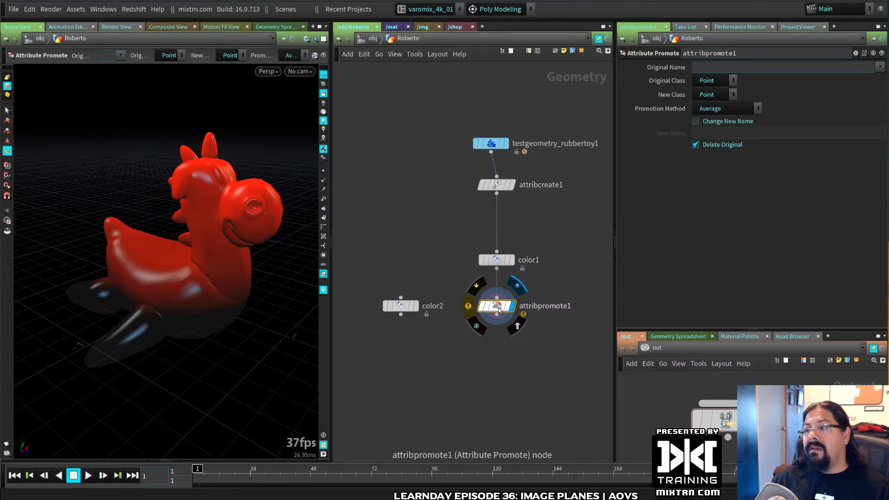
- Set the original attribute name to promote to Cd
click(879, 67)
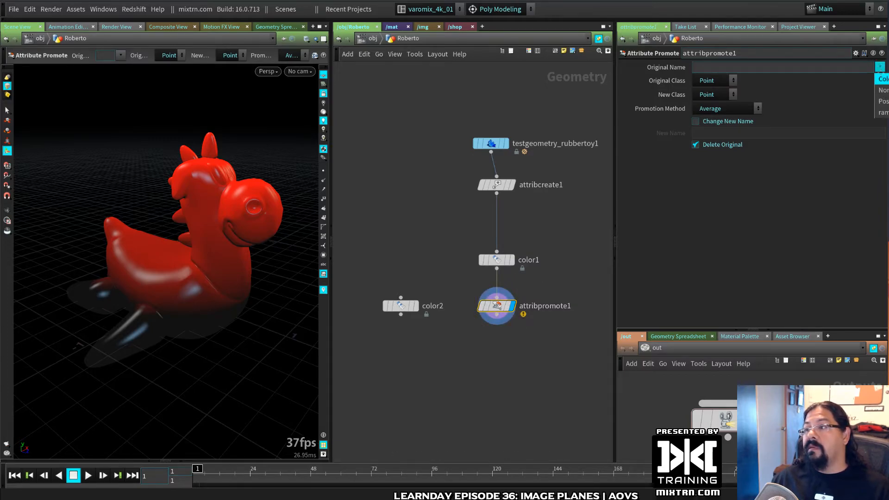
click(881, 112)
click(879, 67)
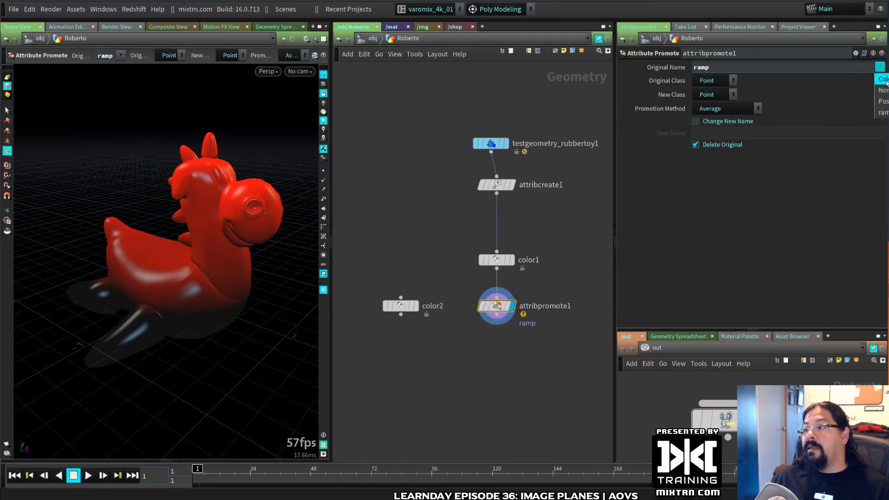
click(882, 78)
drag(712, 67, 659, 70)
key(BackSpace)
key(Return)
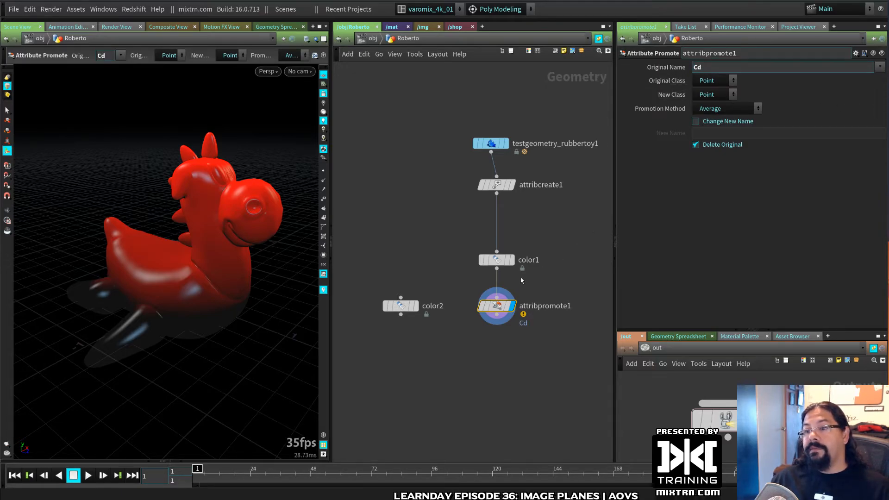
- Tidy the spacing of the node chain and give the promoted attribute the new name ramping
click(500, 184)
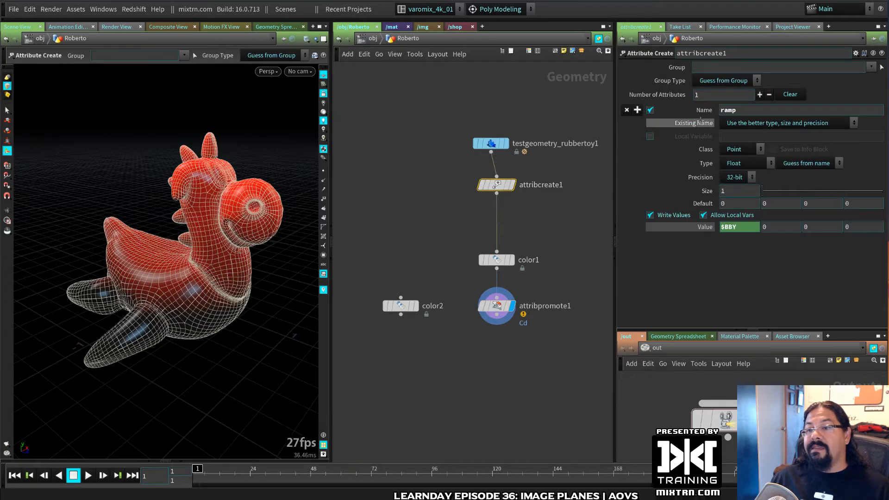
drag(498, 259, 498, 236)
drag(497, 306, 497, 280)
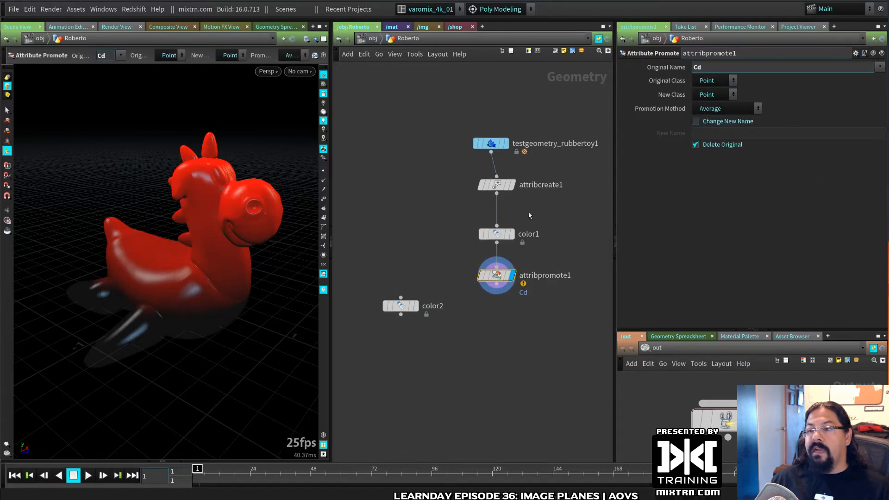
click(716, 123)
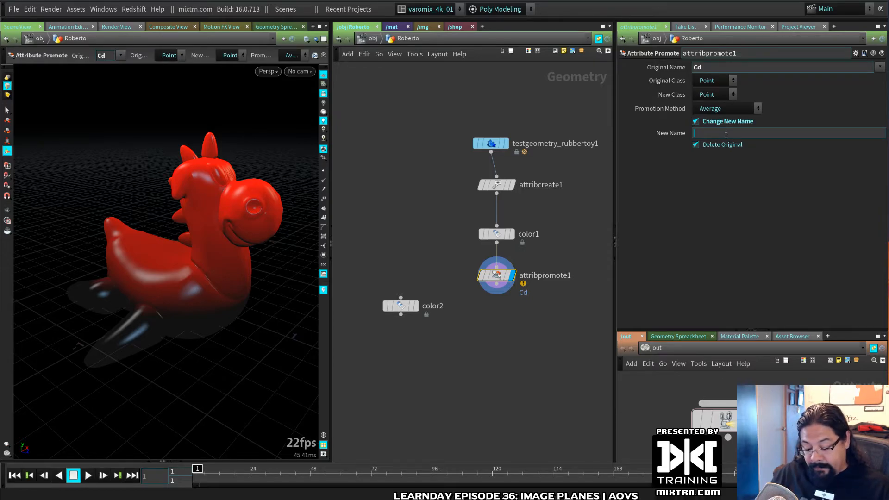
text(mping)
key(Return)
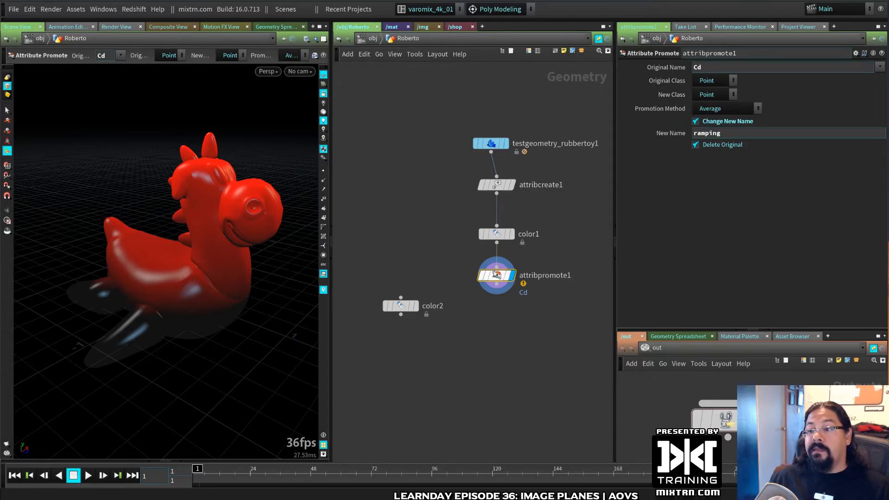
- Inspect the Attribute Promote node's information for its warning and attribute list
key(Tab)
key(Escape)
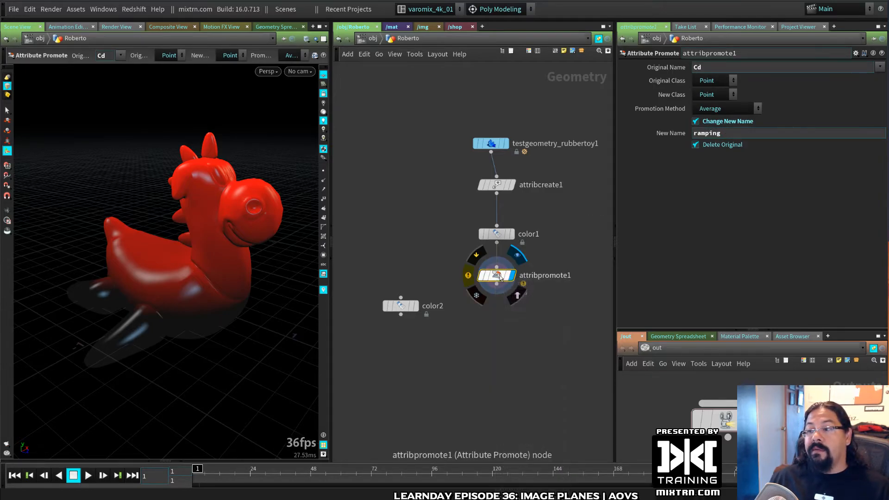
middle_click(495, 279)
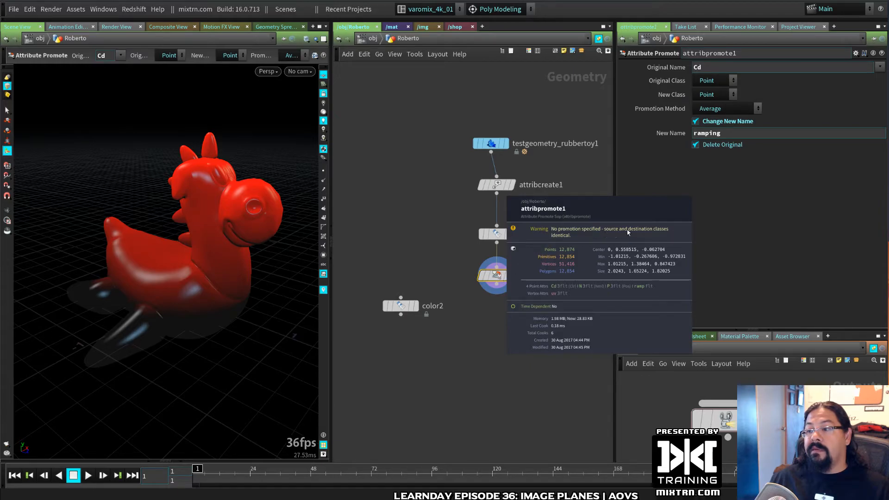
key(Tab)
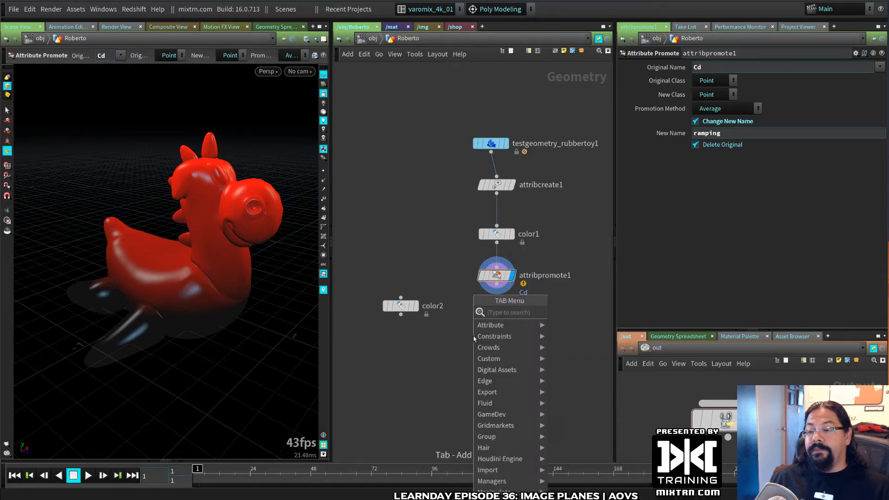
text(attracopy)
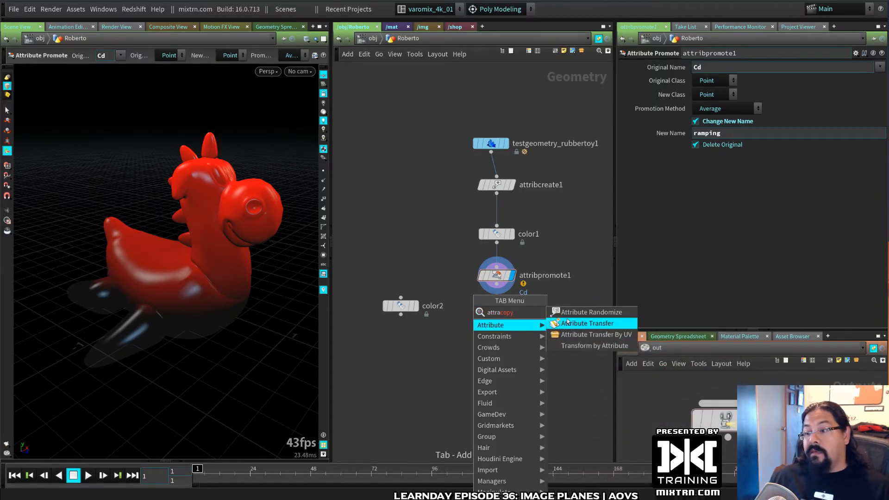
key(Escape)
key(Tab)
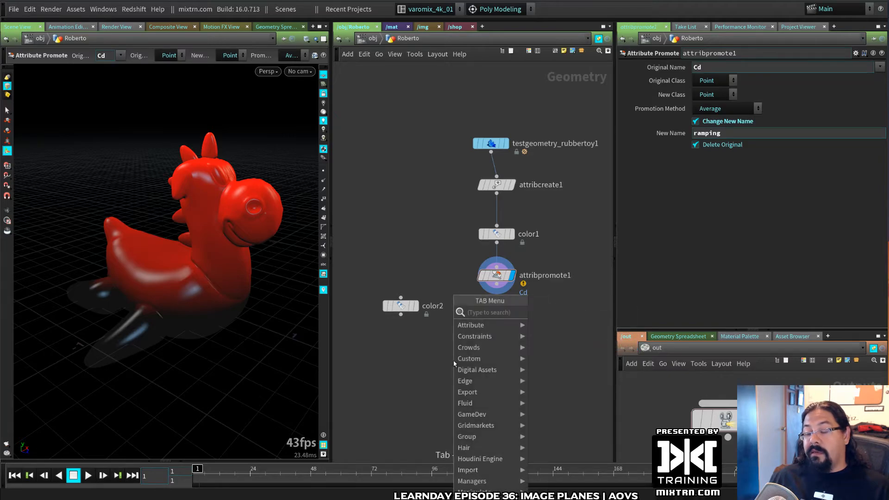
text(atri)
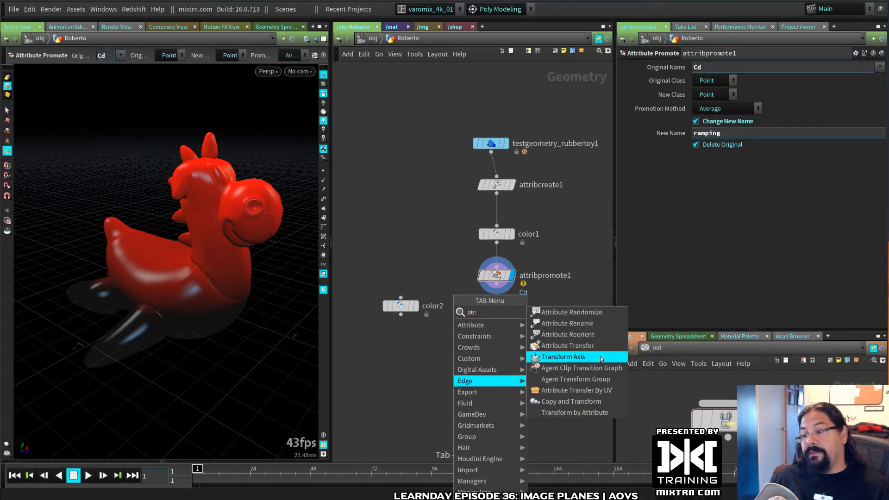
key(Escape)
- Add a second Attribute Create node to the Roberto network below the Attribute Promote node
key(Tab)
text(atrcrea)
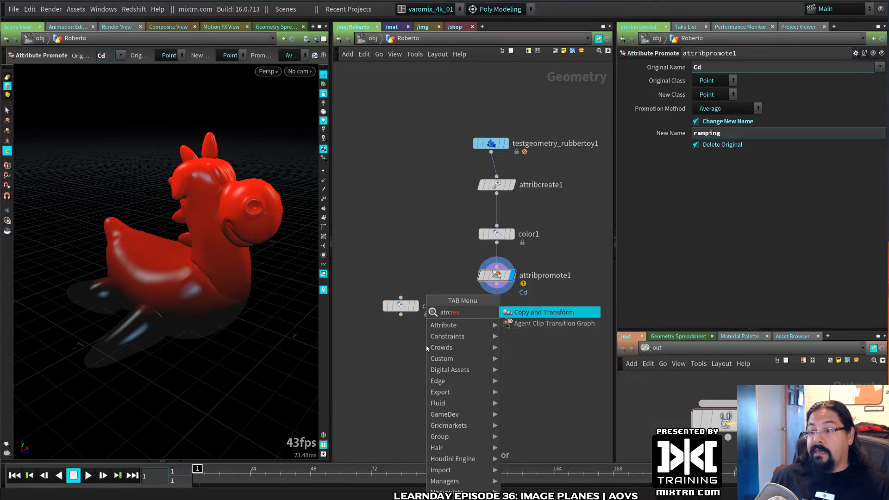
key(BackSpace)
key(BackSpace)
key(BackSpace)
key(BackSpace)
key(BackSpace)
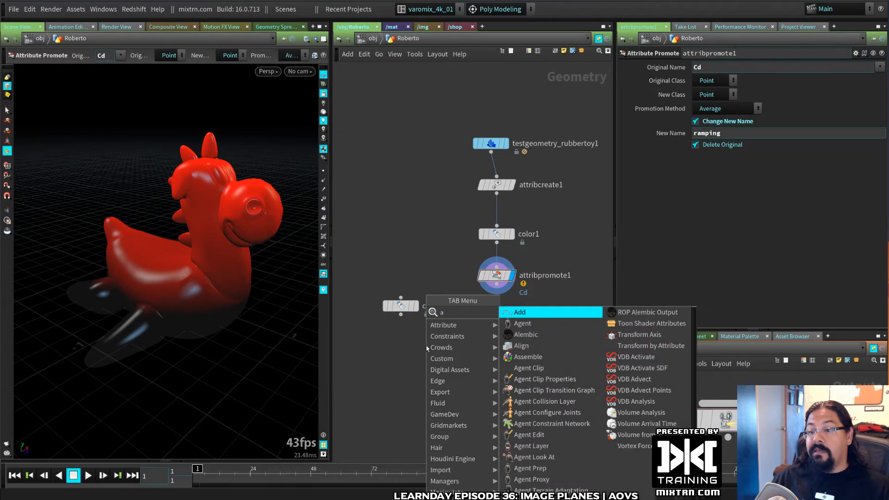
text(tribc)
key(Down)
key(Down)
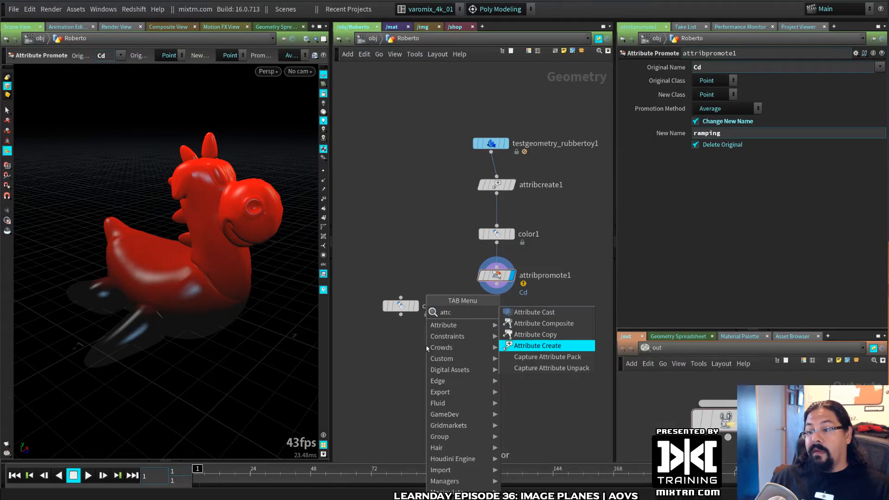
key(Return)
click(492, 331)
- Replace the Attribute Promote node with the new Attribute Create node, wired after color1, and display it
drag(562, 257, 463, 296)
key(Delete)
drag(491, 329, 492, 283)
drag(497, 243, 496, 272)
scroll(503, 285, up, 3)
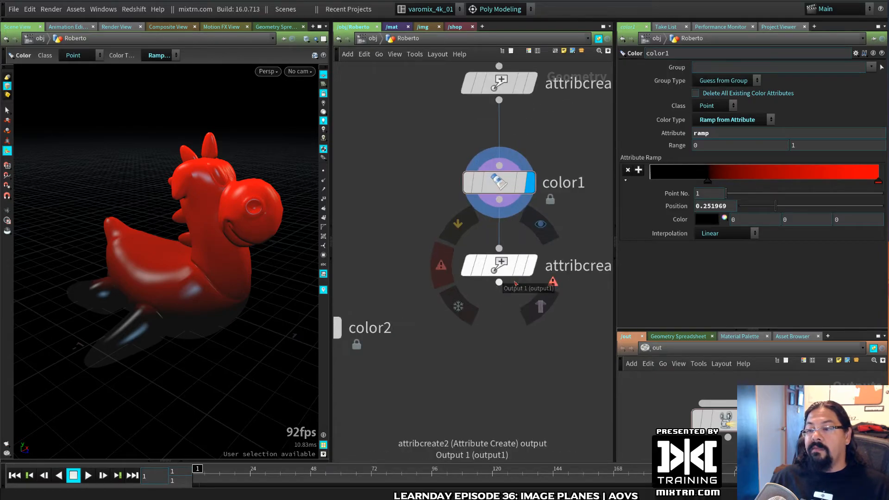
middle_drag(475, 358, 455, 361)
click(467, 271)
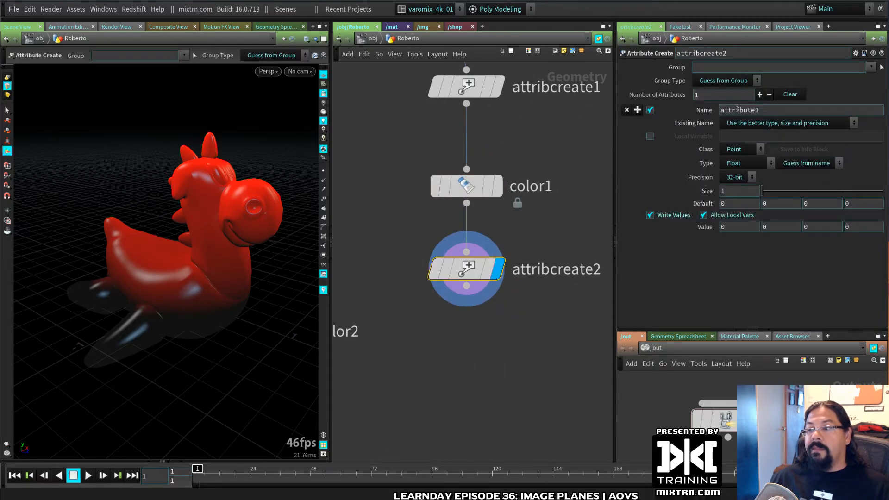
text(rampage)
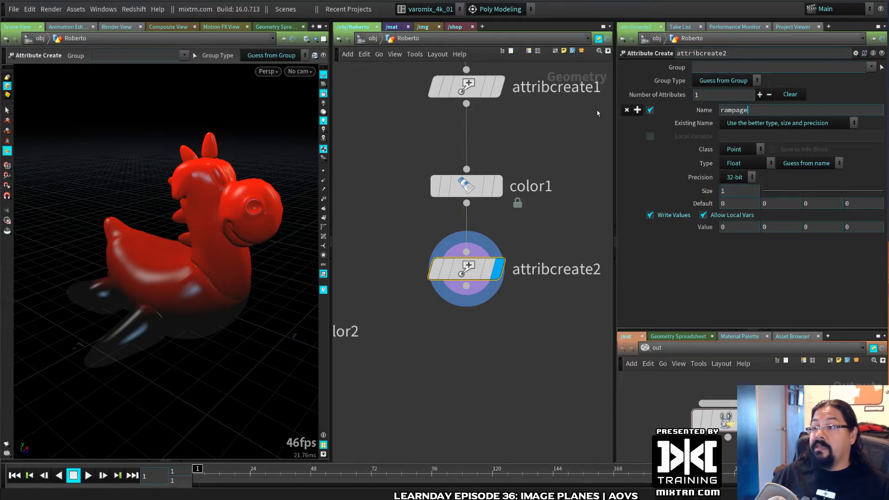
key(Return)
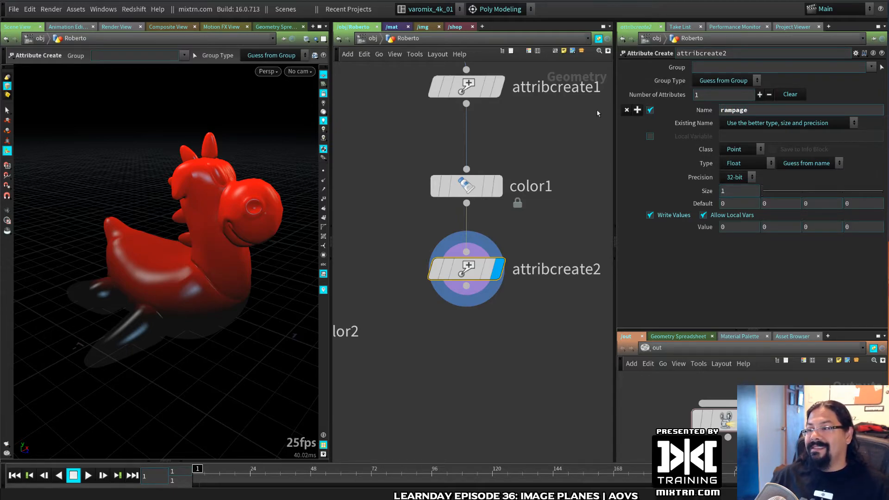
drag(733, 227, 706, 241)
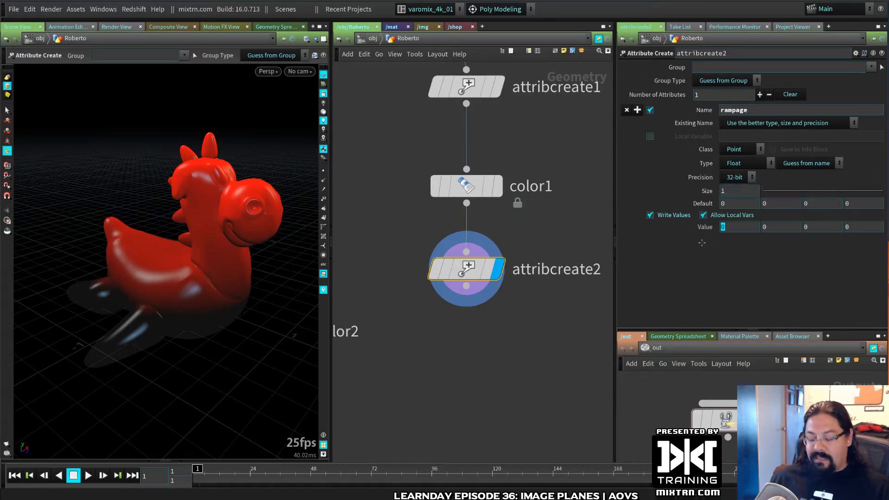
text(@)
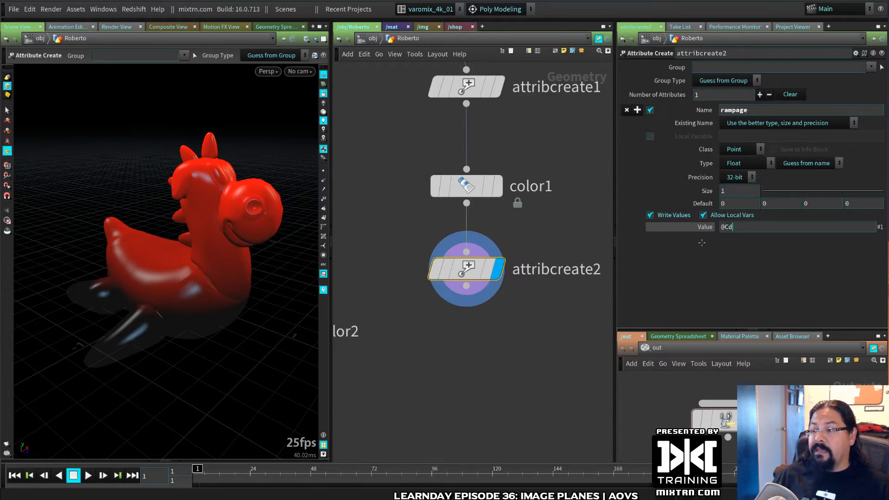
text(Cd)
key(Return)
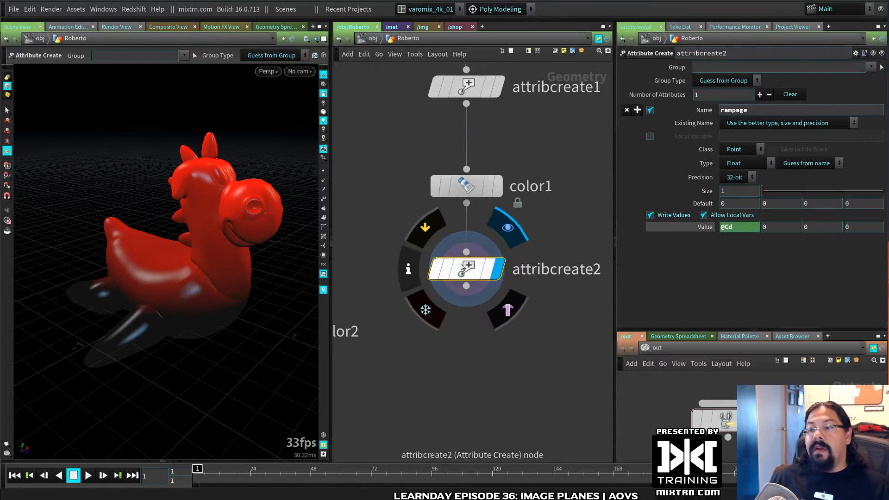
- Limit the Geometry Spreadsheet to the Cd and rampage attributes for comparison
click(282, 27)
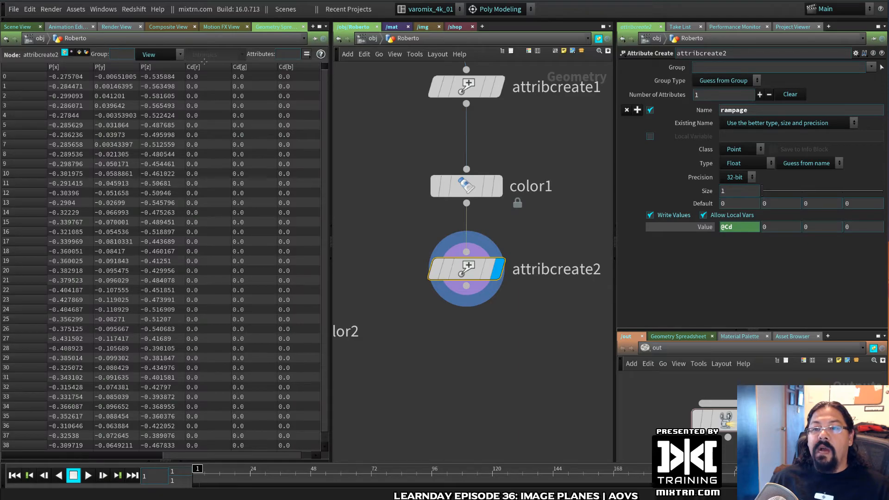
click(158, 55)
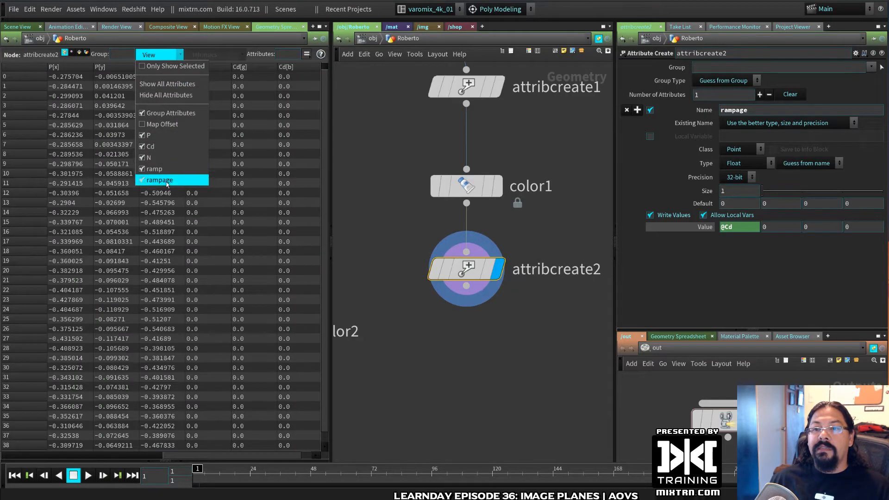
click(156, 95)
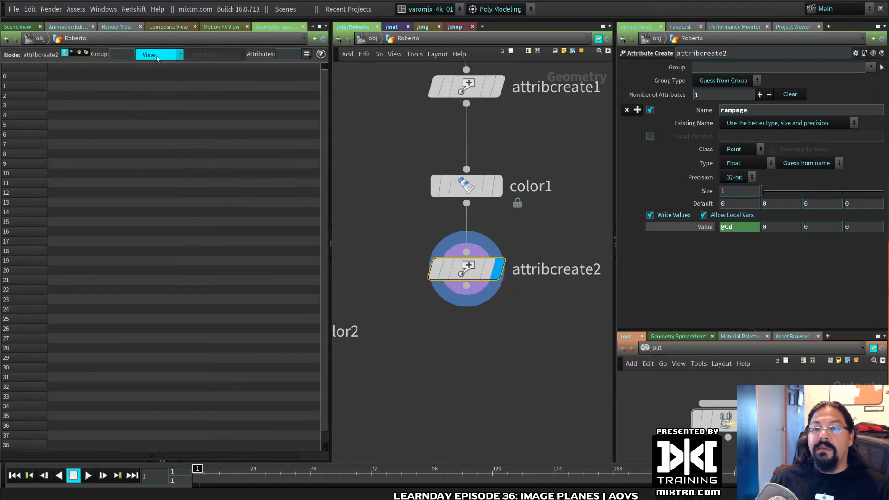
click(157, 54)
click(151, 146)
click(158, 54)
click(160, 180)
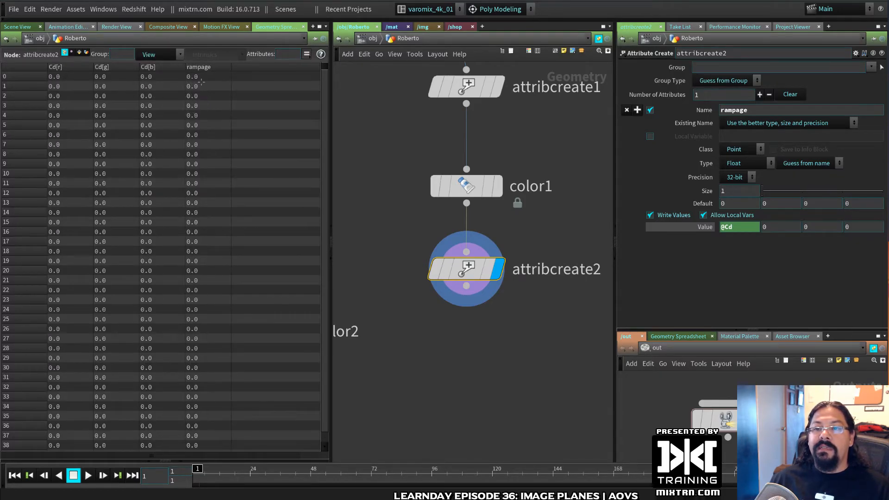
- Change the rampage attribute's type to Vector and sort the point values by rampage[x]
click(750, 163)
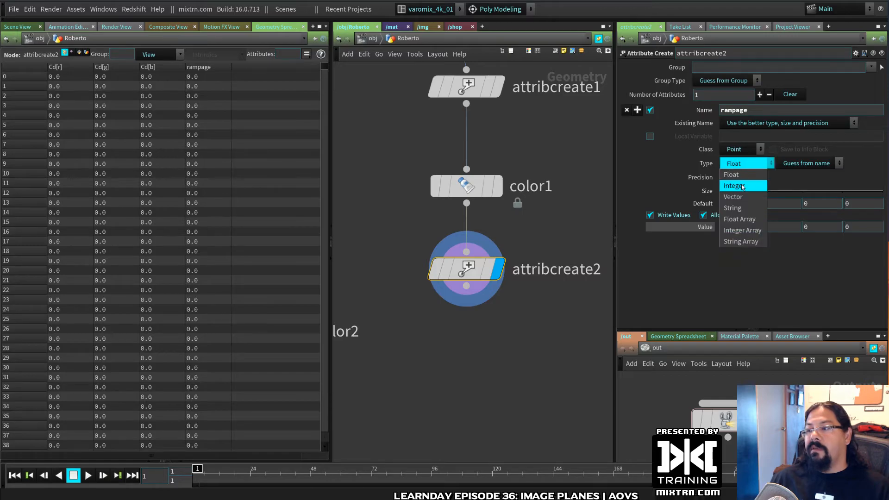
click(736, 197)
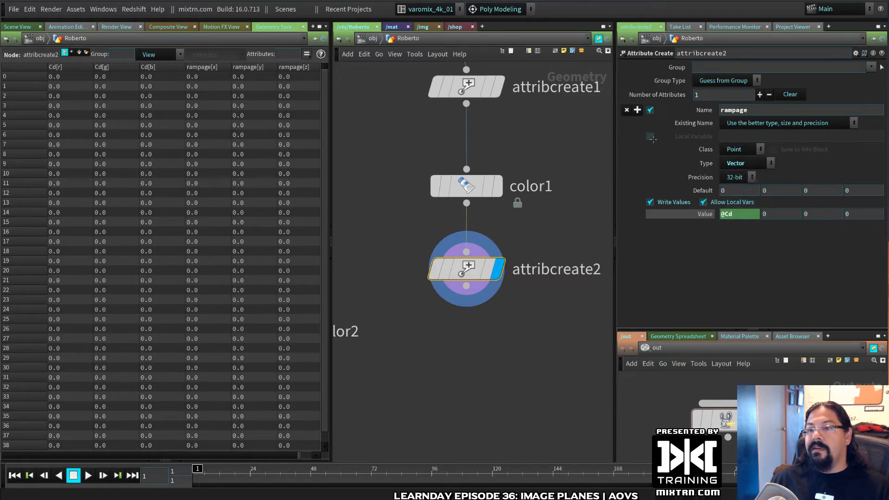
click(213, 67)
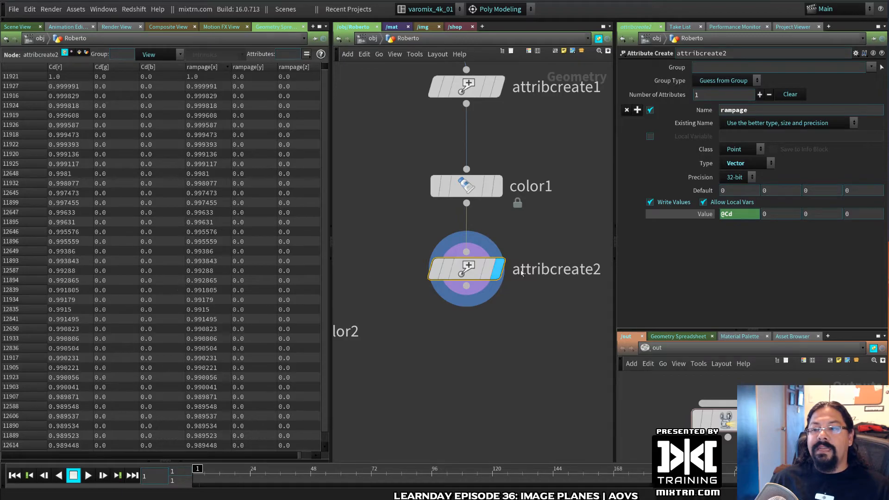
- Wire the color2 node after the rampage Attribute Create node, display it, and check the model and its point values
middle_drag(434, 353, 518, 332)
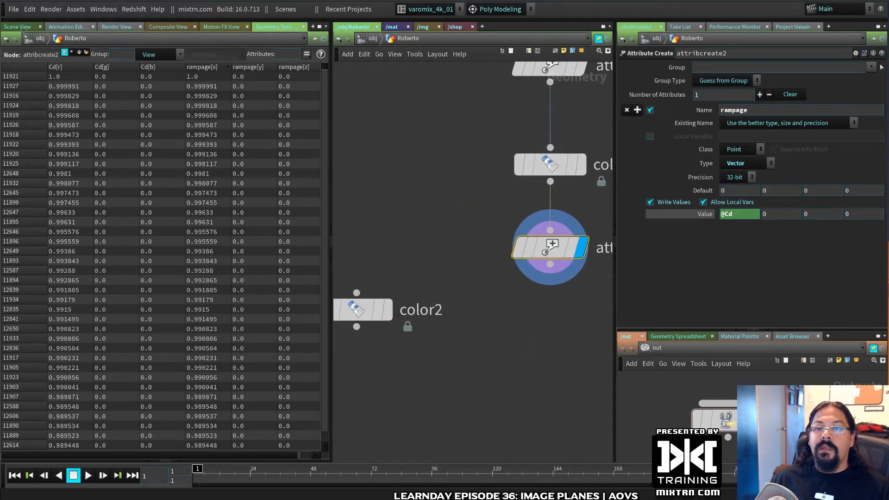
click(23, 28)
drag(364, 310, 557, 359)
drag(556, 266, 551, 309)
click(581, 359)
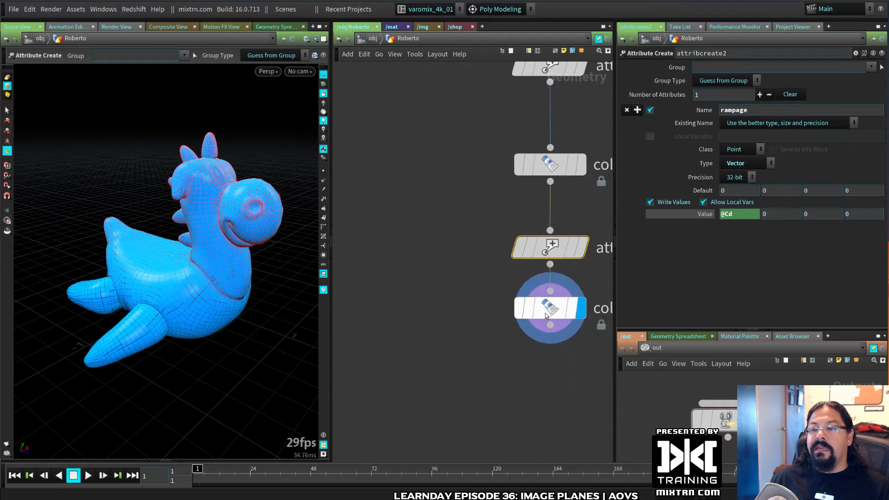
click(427, 277)
alt+drag(198, 297, 173, 279)
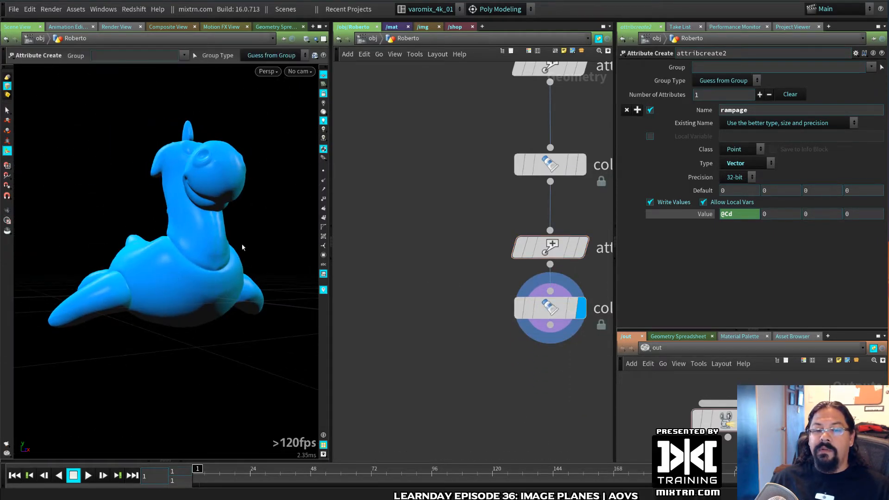
middle_drag(490, 358, 425, 385)
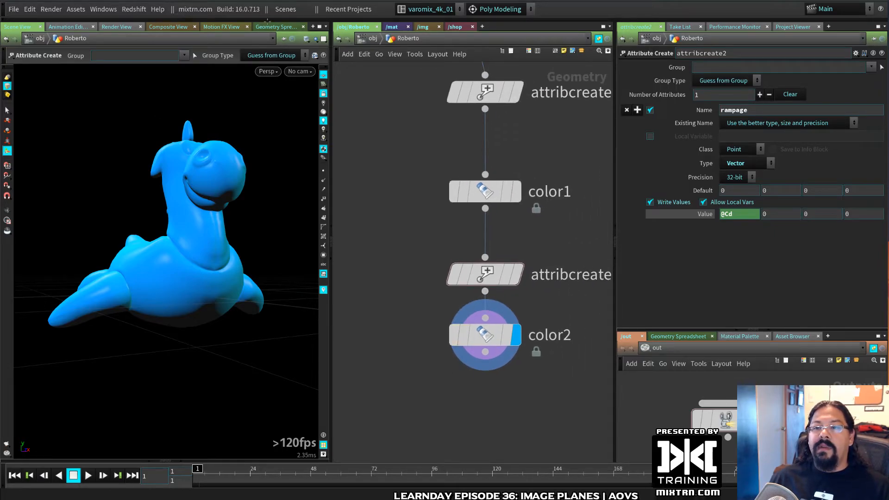
click(274, 26)
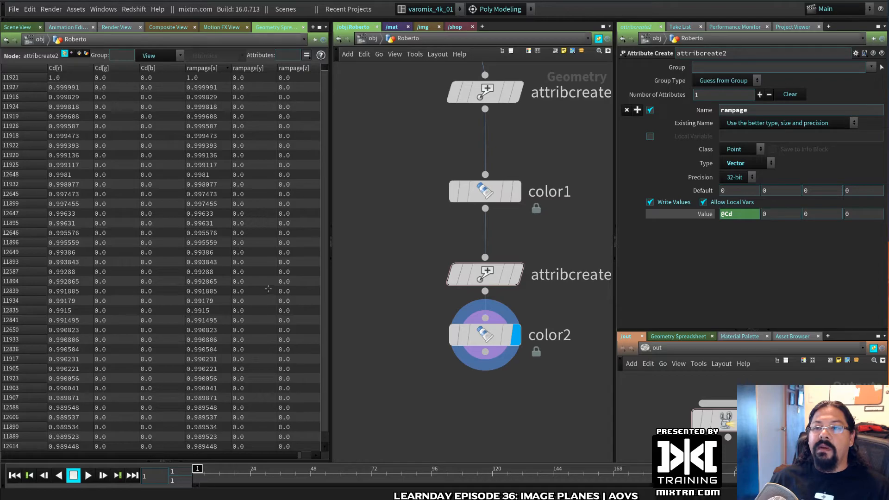
- Switch to the material network and select the roberto_mat Principled Shader
click(391, 27)
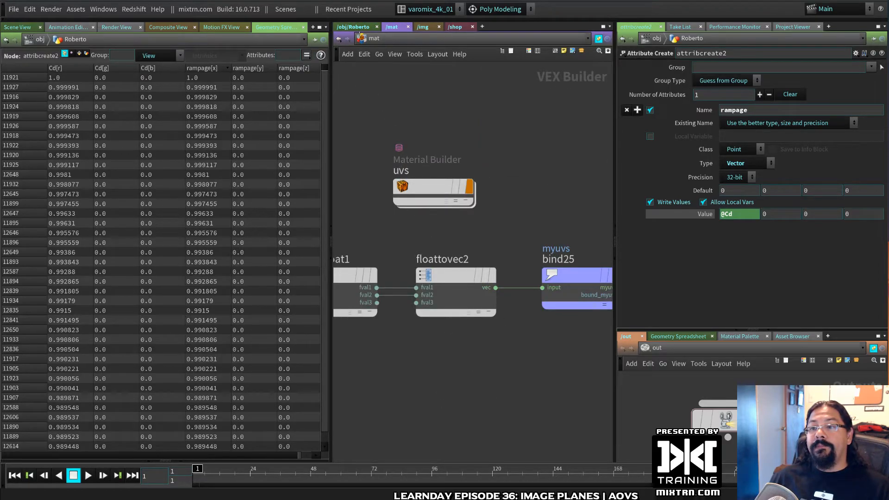
scroll(508, 203, down, 5)
scroll(454, 282, up, 3)
drag(423, 209, 428, 295)
scroll(427, 354, up, 4)
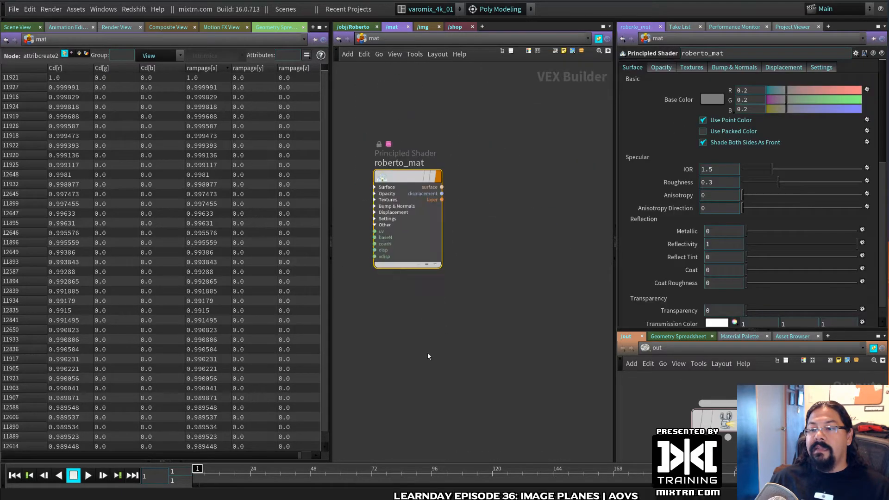
- Allow editing of the roberto_mat shader's contents and open its internal network
right_click(423, 242)
click(464, 382)
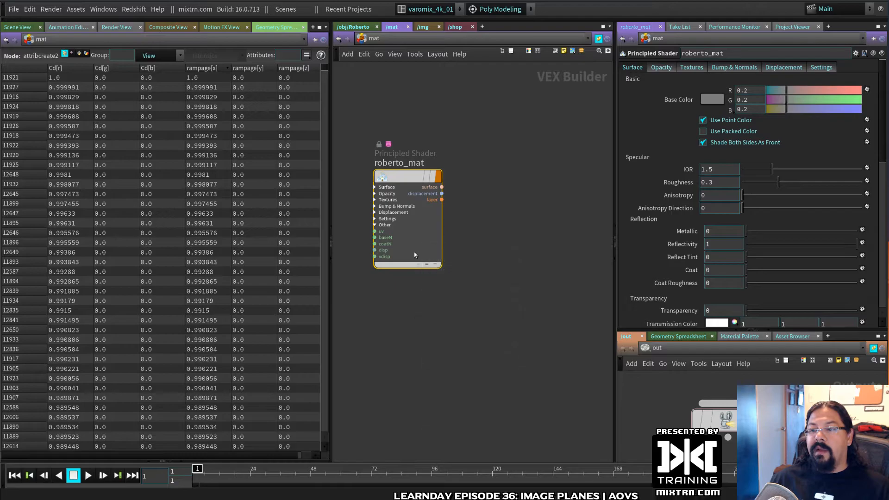
key(i)
- Paste the four copied UV export nodes into an empty area beside the shader network
middle_drag(590, 292, 486, 285)
scroll(486, 285, up, 4)
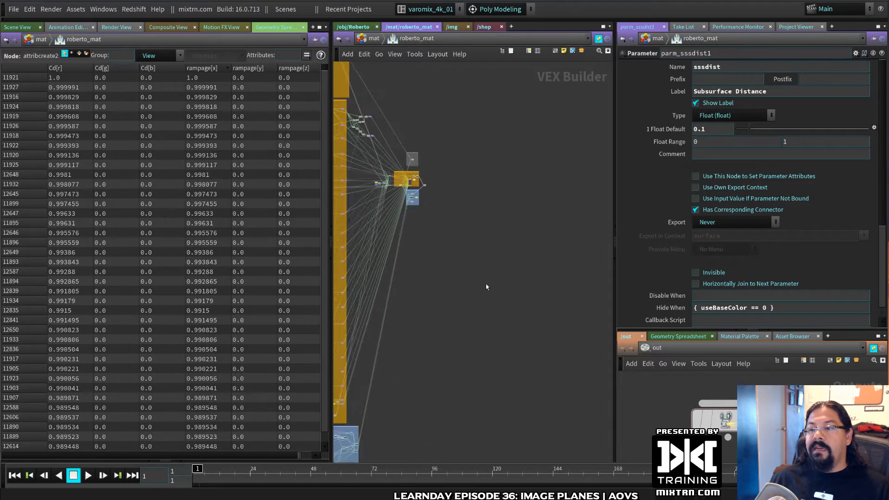
scroll(476, 234, up, 3)
middle_drag(456, 218, 510, 280)
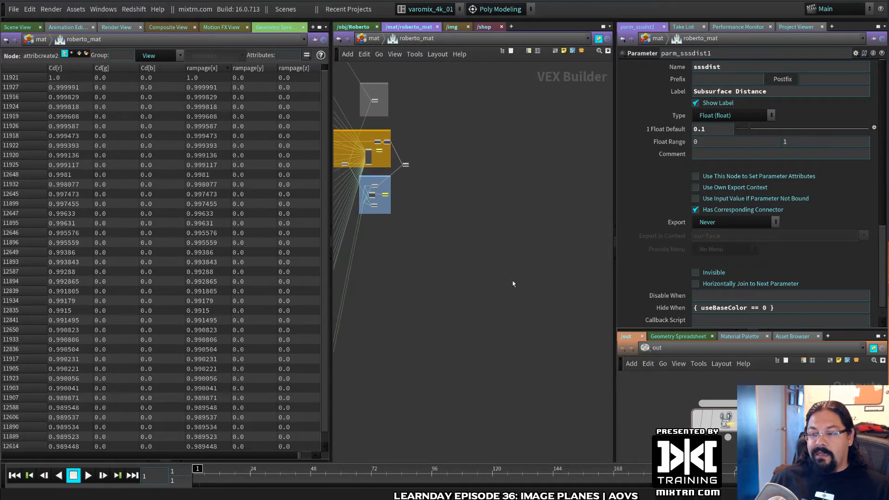
key(ctrl+v)
scroll(513, 283, up, 5)
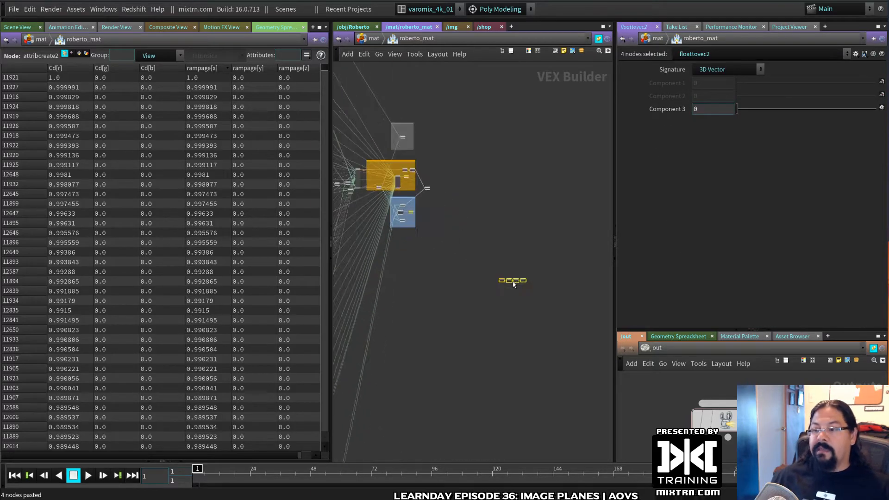
scroll(513, 285, up, 6)
scroll(514, 283, down, 2)
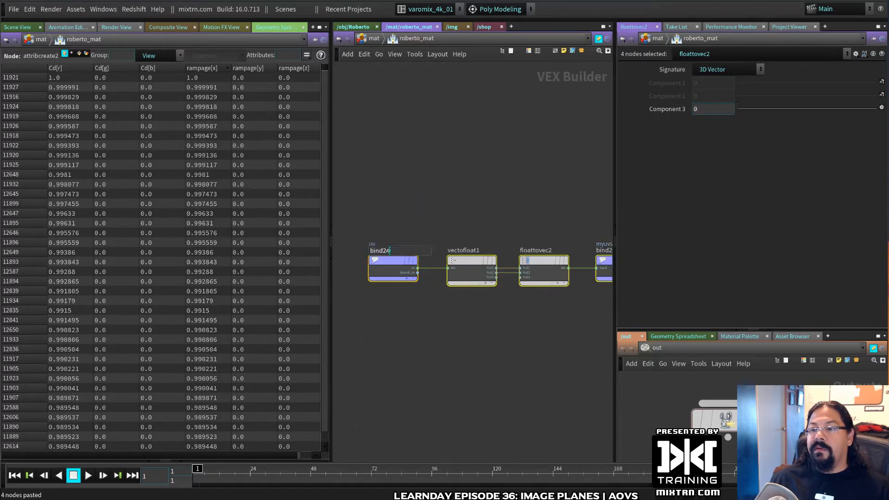
- Set the parameter name of the first pasted bind node to rampage
click(388, 263)
drag(717, 67, 614, 72)
text(rampage)
key(Return)
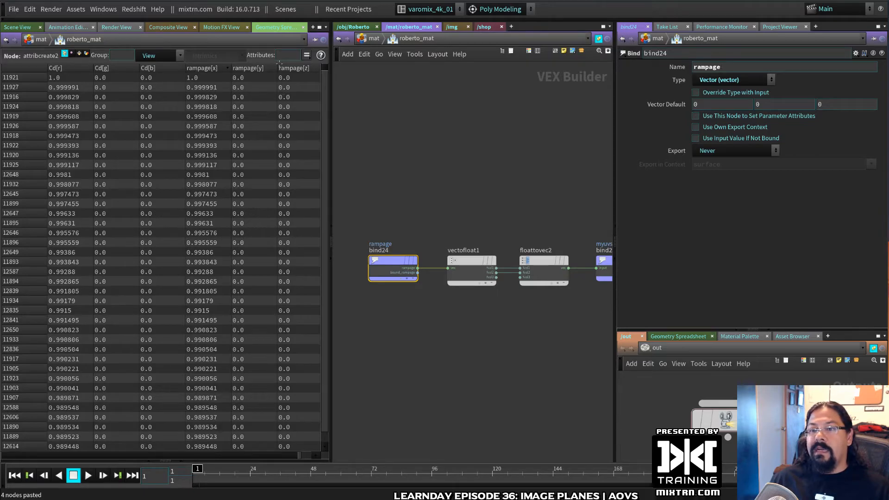
- Move the two vector conversion nodes aside and connect the rampage output directly to the myuvs export bind's input
middle_drag(506, 326, 452, 316)
drag(404, 187, 449, 337)
drag(363, 258, 499, 254)
- Set the export bind's name to robertoramp, keeping its type as Float
click(542, 257)
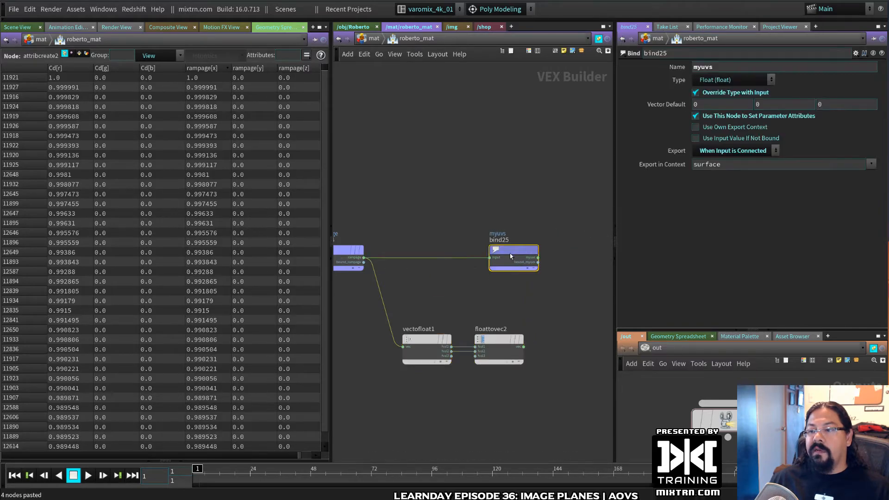
double_click(729, 70)
text(robertora)
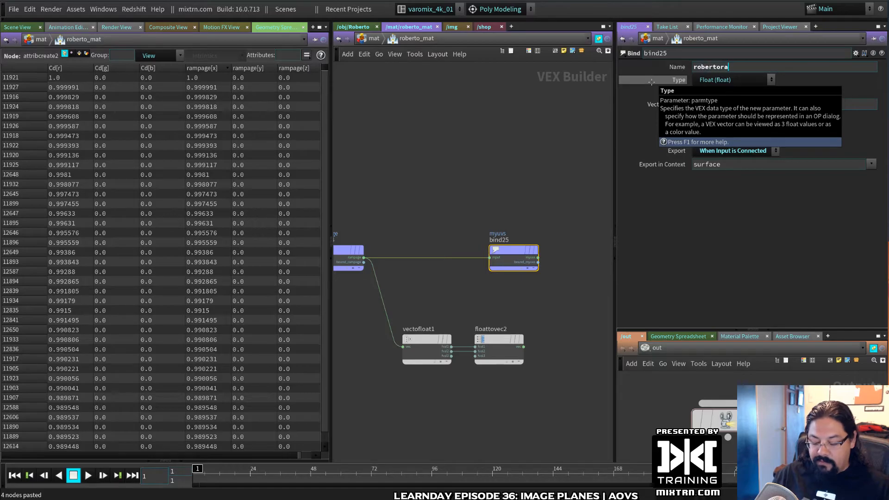
key(Return)
click(740, 80)
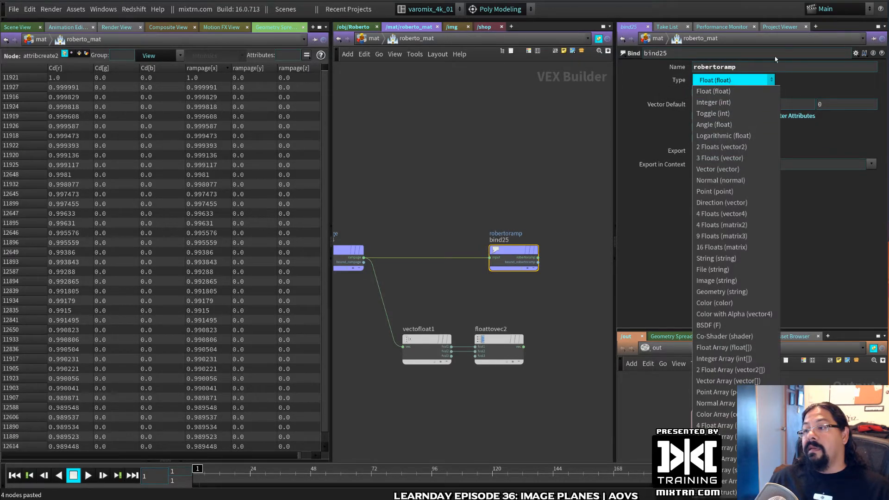
click(748, 92)
- Add a second extra image plane to mantra1 with the copied name robertoramp as its VEX variable
double_click(742, 66)
key(ctrl+c)
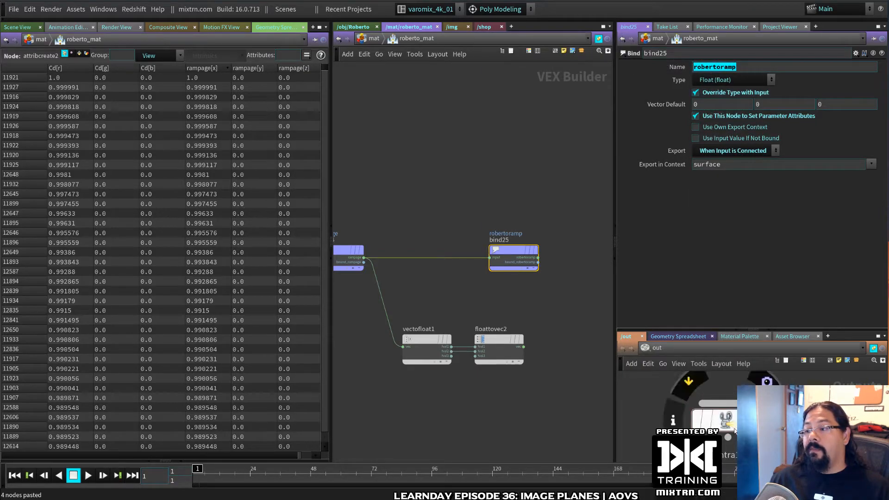
click(715, 419)
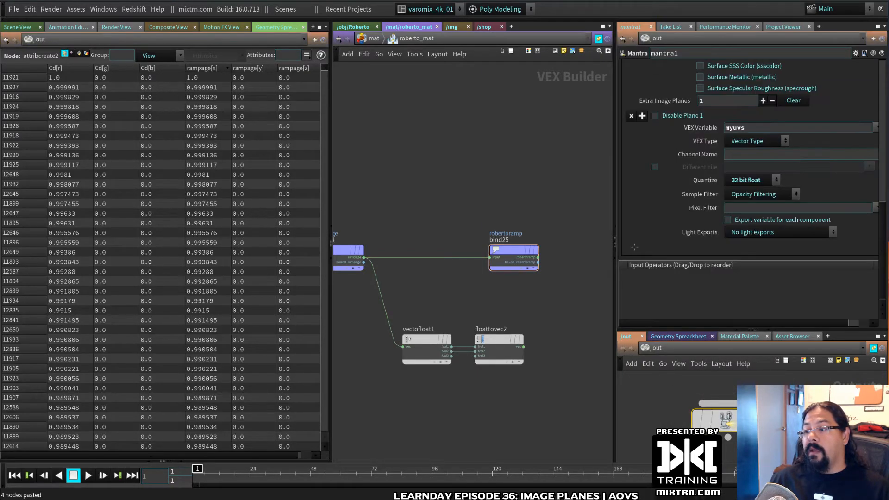
click(762, 101)
scroll(761, 143, down, 5)
key(ctrl+v)
key(Return)
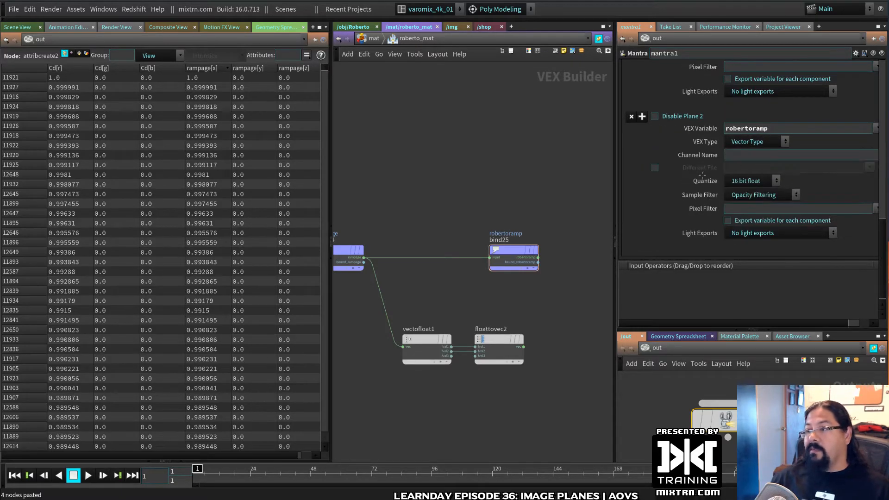
- Save the scene and render mantra1 again in the render view
click(116, 27)
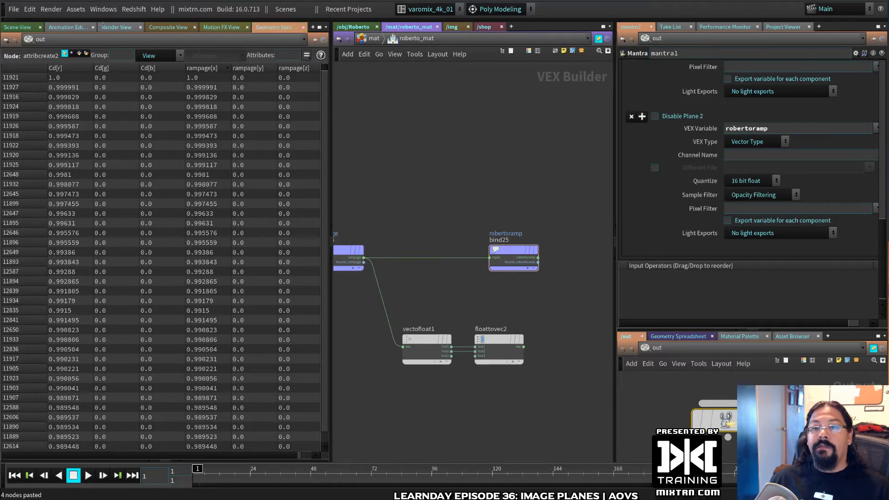
key(ctrl+s)
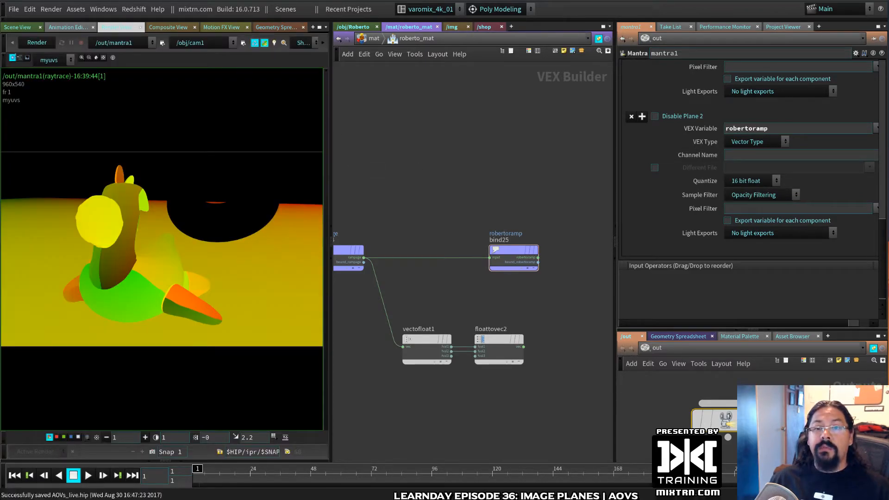
click(28, 45)
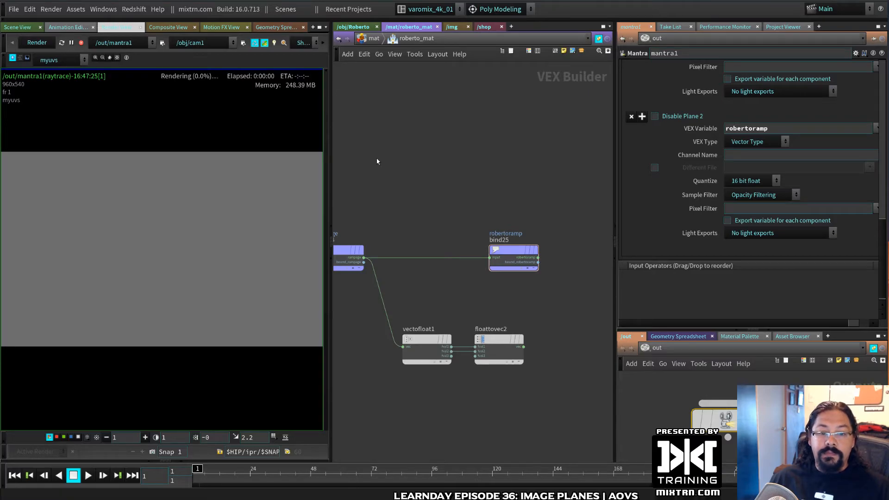
- Display the robertoramp image plane and inspect a pixel where the Roberto model should be
click(55, 60)
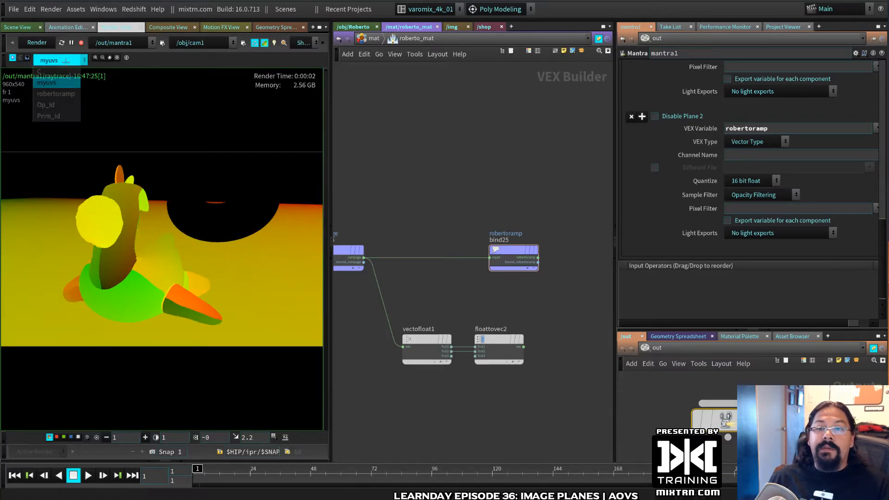
click(62, 95)
click(147, 204)
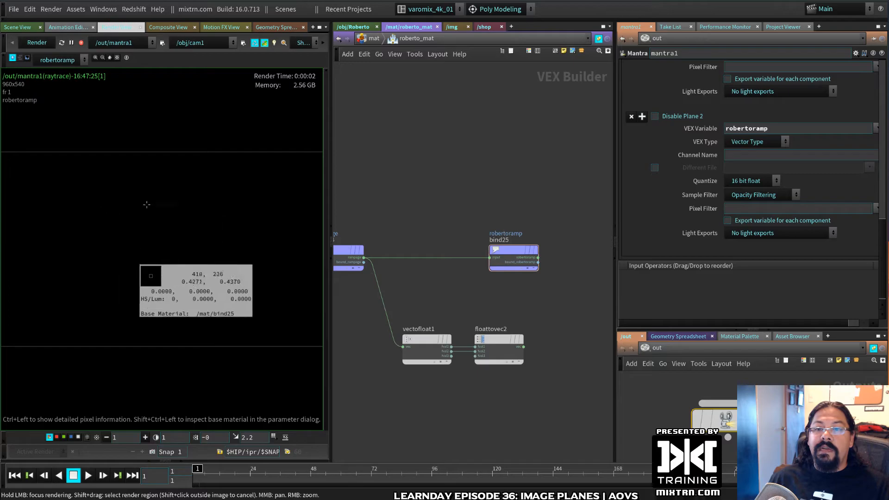
- Assign /mat/roberto_mat as the Roberto object's material and stop the running render
click(365, 26)
click(368, 39)
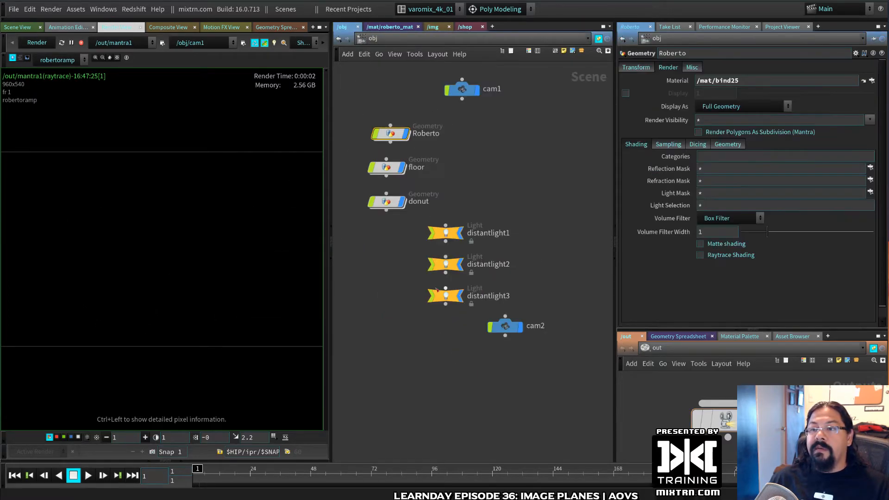
click(871, 80)
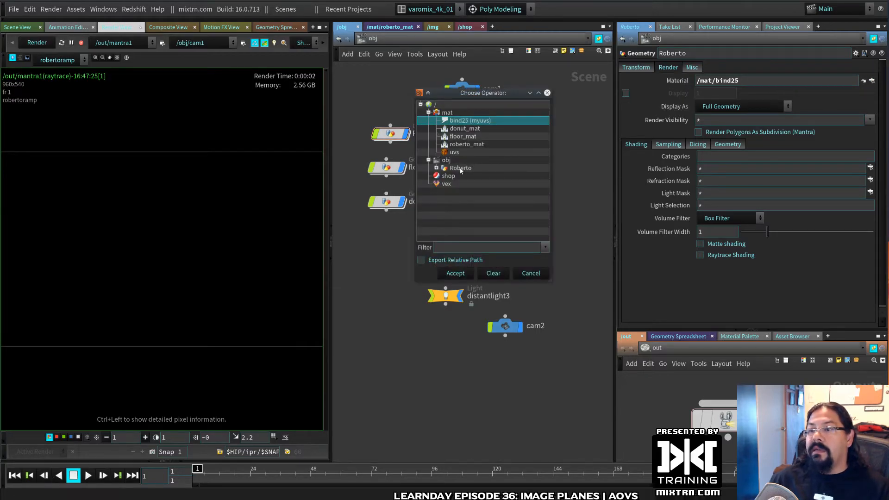
double_click(466, 144)
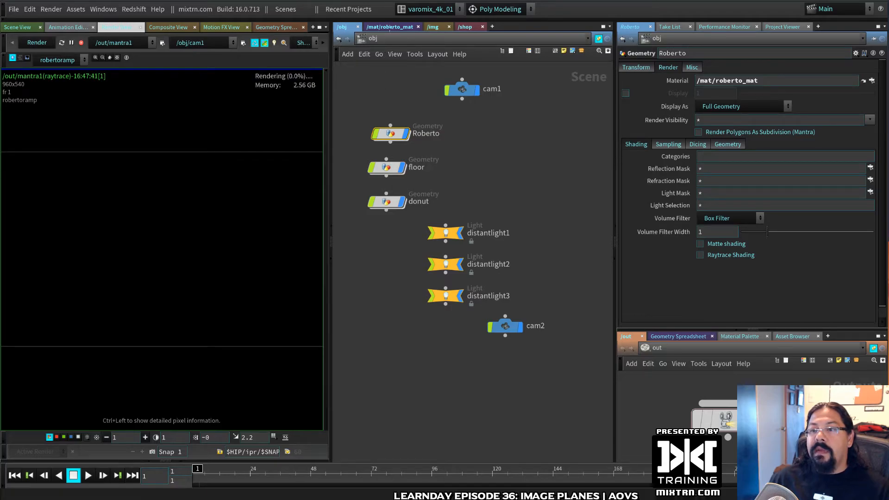
click(81, 43)
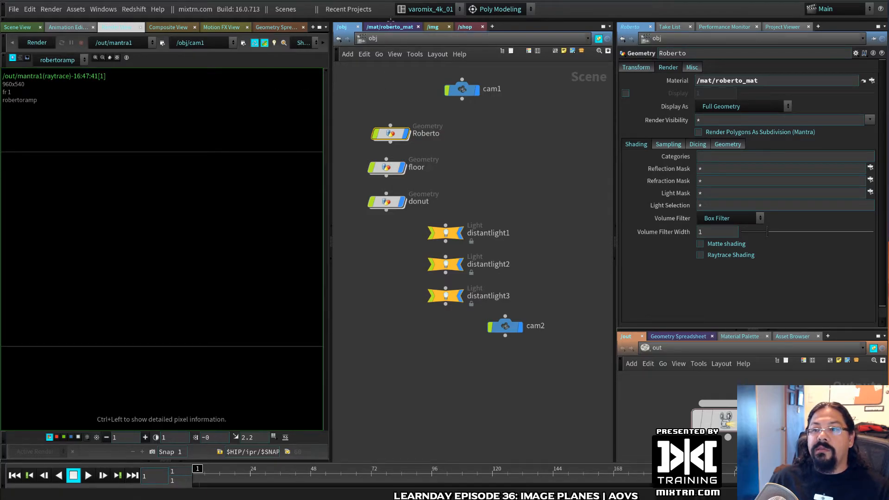
- Paste another copy of the UV export nodes inside roberto_mat and place it below the ramp nodes
click(389, 27)
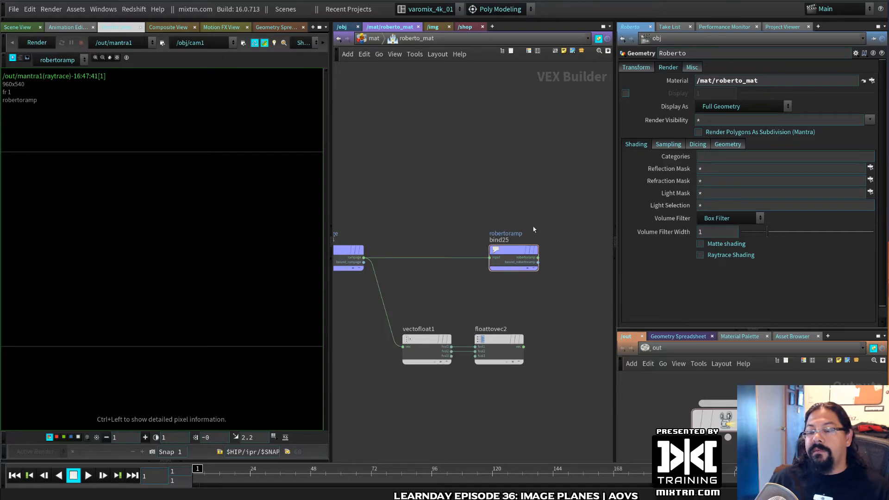
key(u)
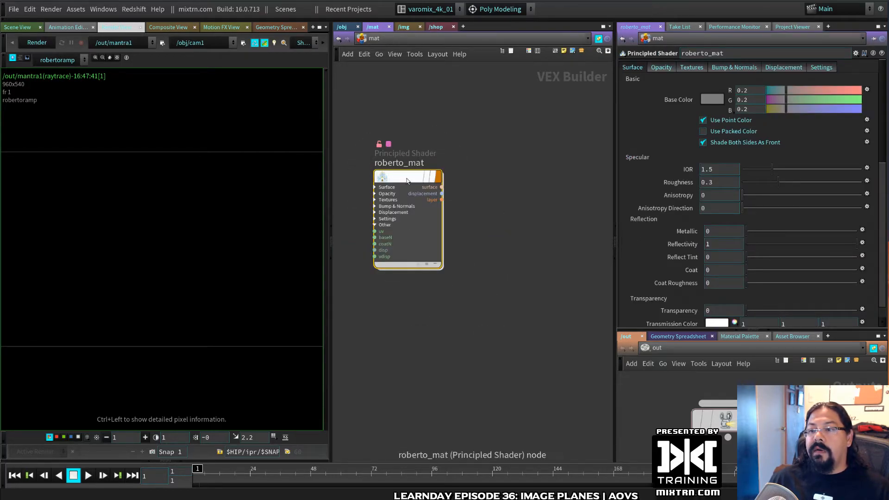
key(i)
middle_drag(462, 355, 516, 230)
key(ctrl+v)
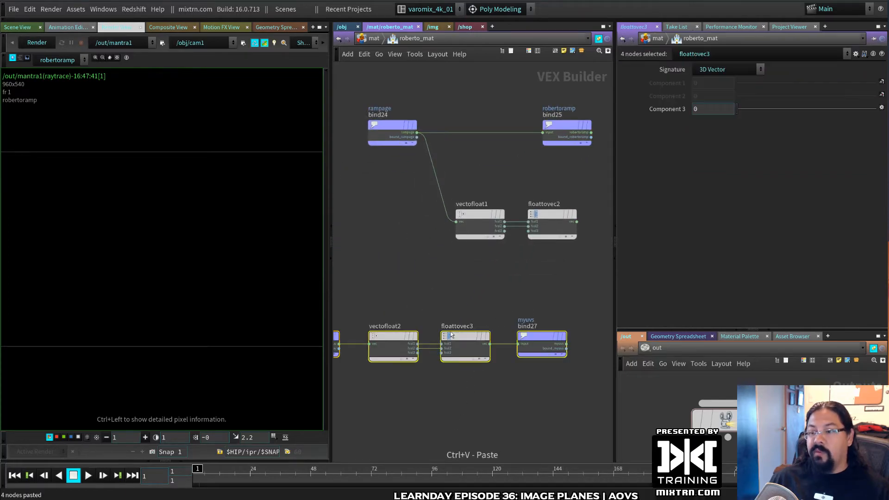
drag(476, 335, 541, 316)
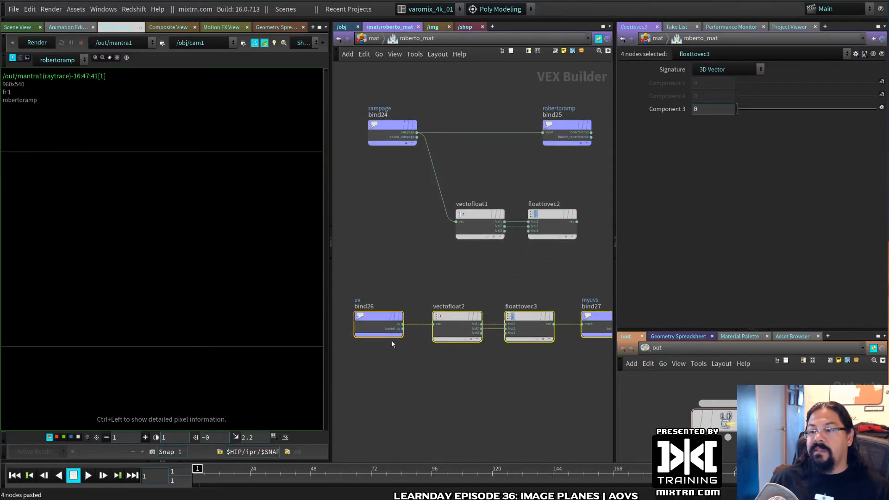
click(378, 321)
click(595, 318)
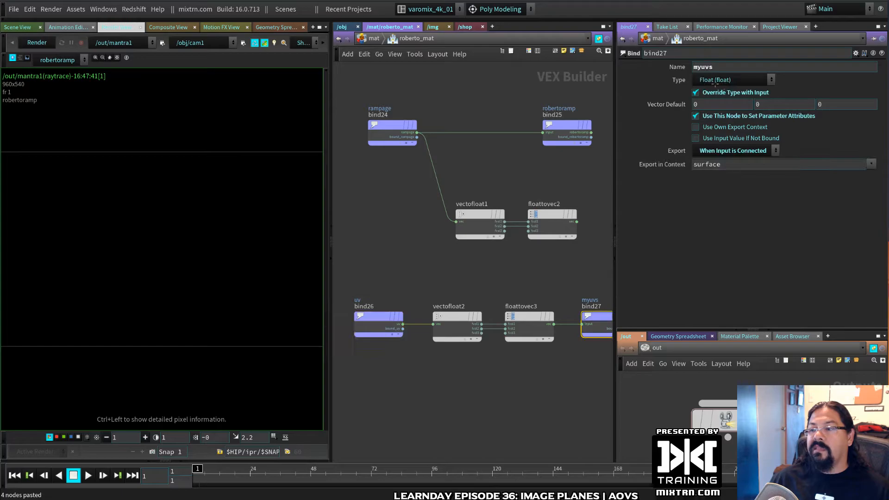
- Restart the render and examine the myuvs image plane over the Roberto model
click(76, 182)
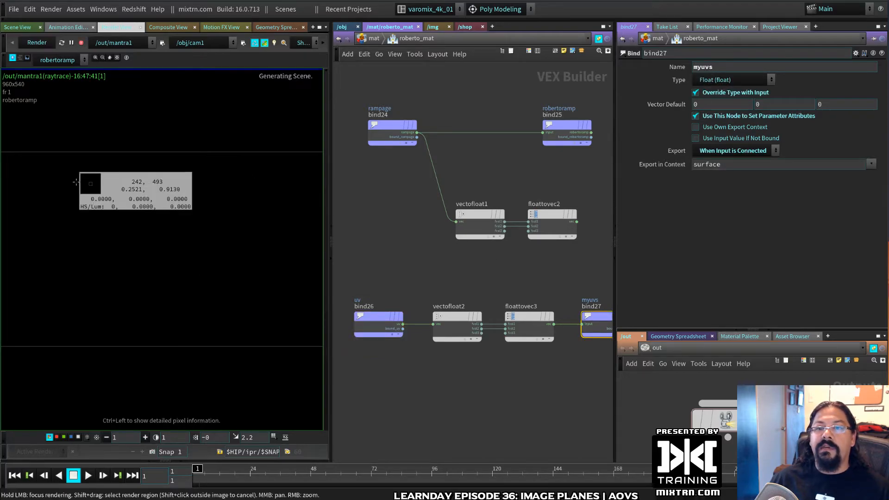
click(57, 60)
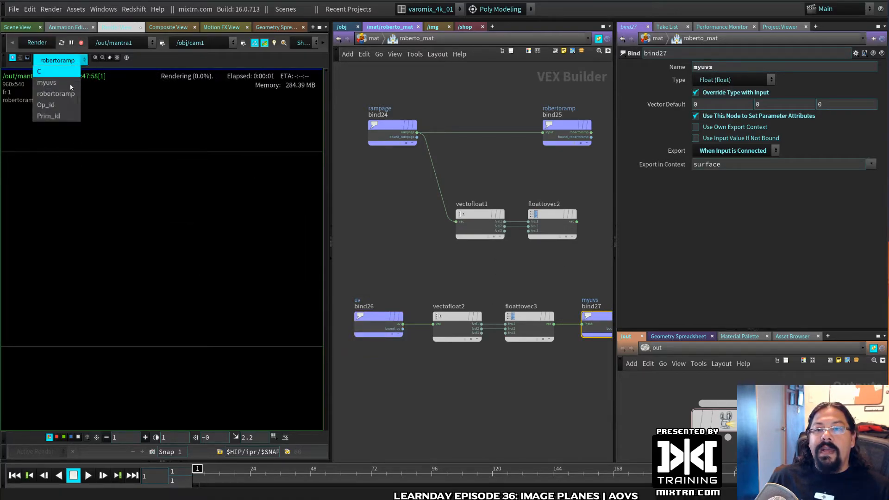
click(69, 86)
ctrl+drag(180, 246, 148, 315)
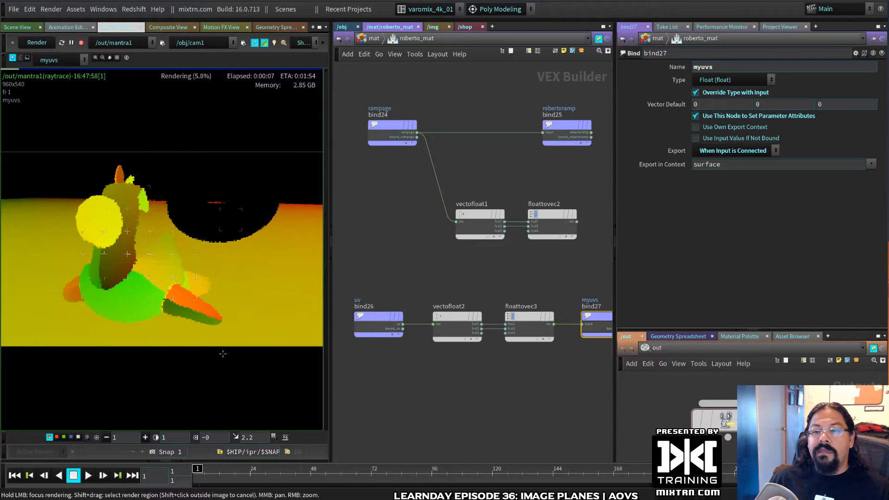
- Switch the render to the robertoramp image plane and examine its pixels around the Roberto model
click(57, 60)
click(56, 94)
ctrl+drag(112, 308, 107, 296)
ctrl+drag(74, 214, 141, 306)
- Check the rampage and robertoramp bind settings and delete the unused vectofloat1 and floattovec2 nodes
click(559, 136)
click(381, 124)
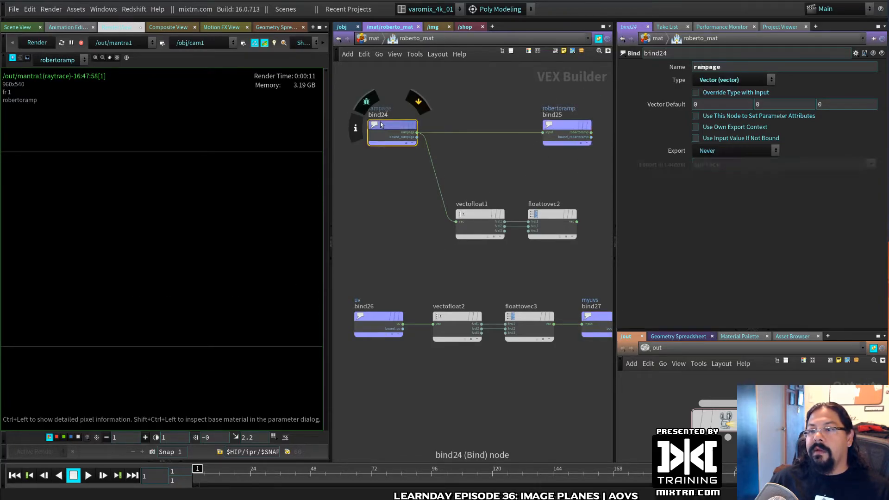
click(560, 134)
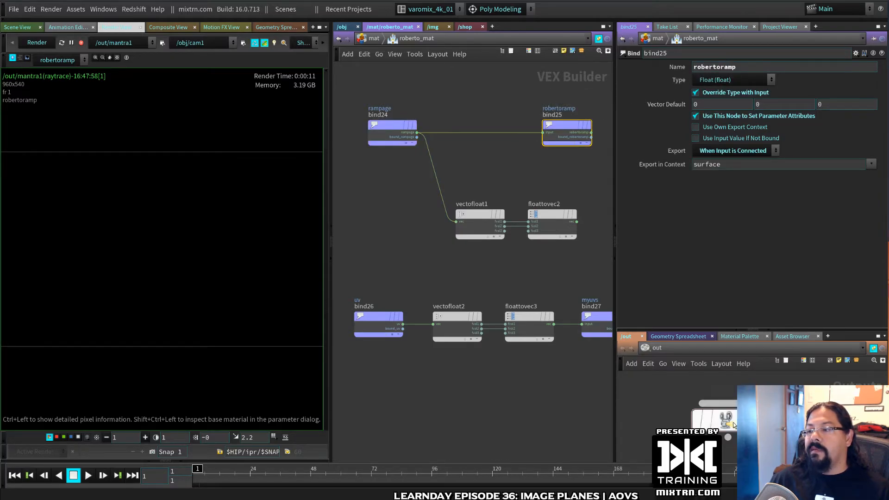
drag(569, 182, 462, 260)
key(Delete)
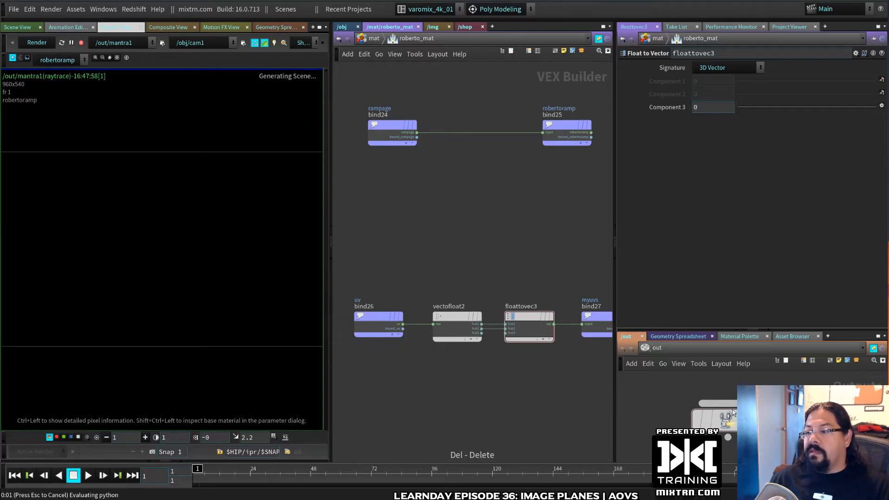
- Check the robertoramp plane settings on mantra1 and inspect the plane's pixels in the new render
click(731, 414)
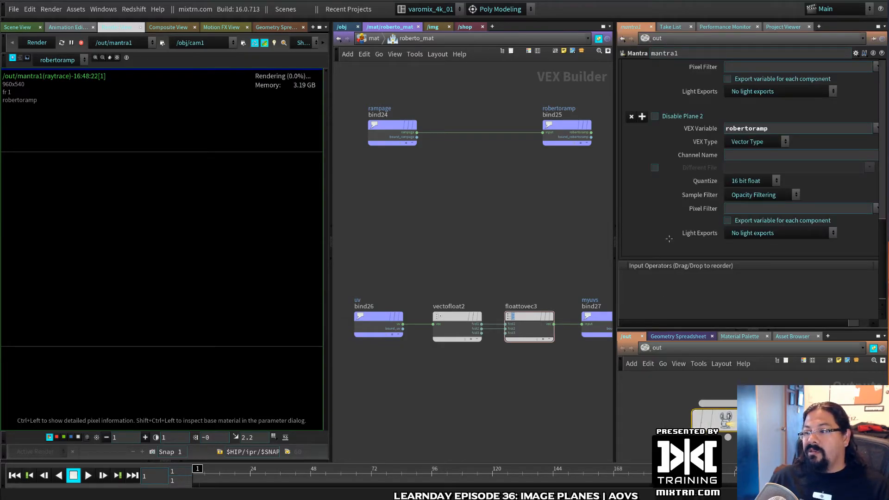
ctrl+drag(176, 206, 72, 195)
ctrl+drag(126, 306, 149, 251)
- Save the scene and open the Roberto object's geometry network
key(ctrl+s)
click(341, 27)
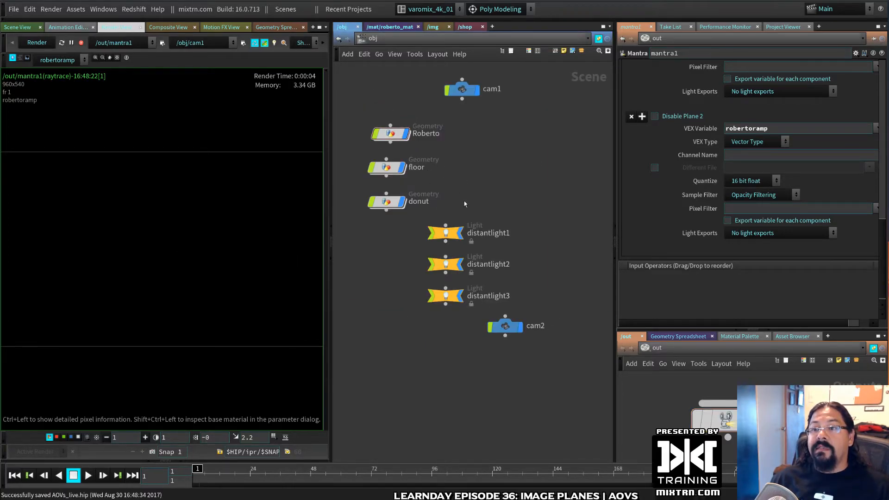
double_click(397, 133)
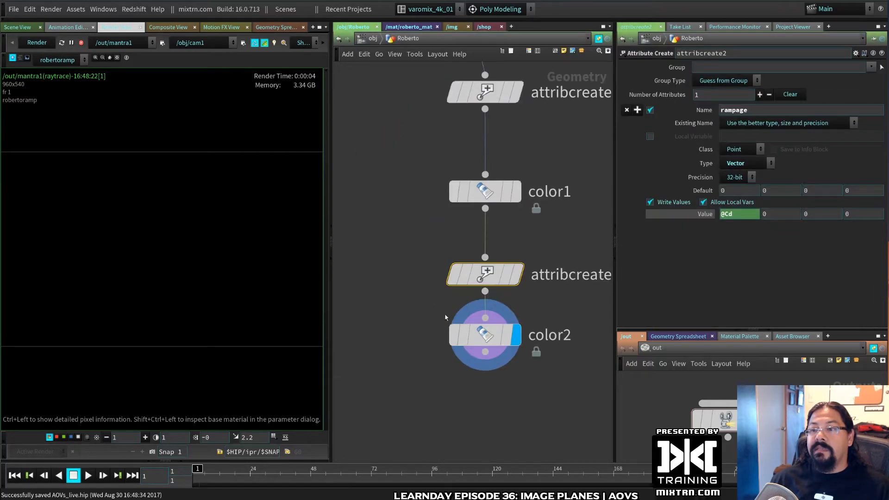
- Check the point attributes on the color2 node and read its rampage values in the geometry spreadsheet
middle_drag(458, 258, 544, 249)
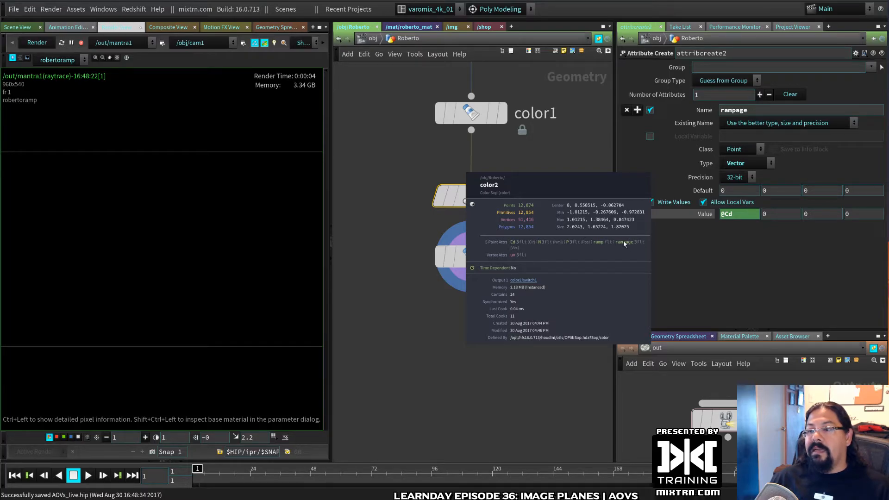
middle_drag(624, 244, 570, 265)
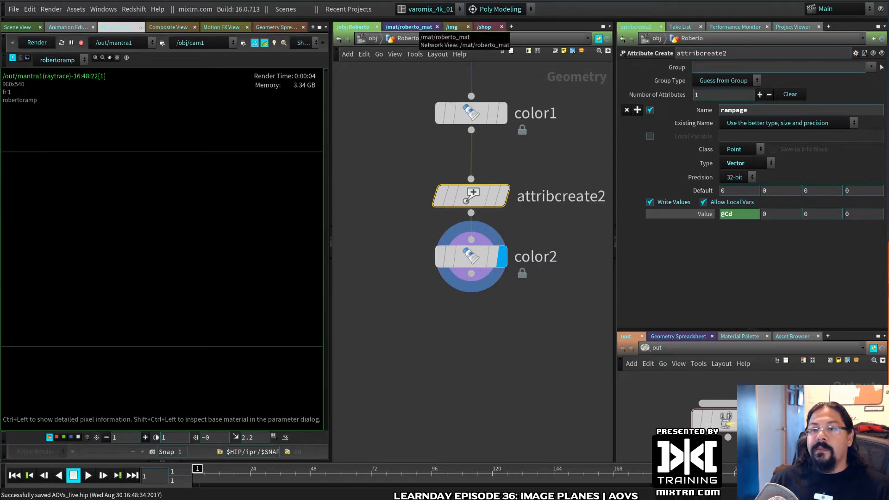
click(472, 262)
middle_drag(472, 261, 473, 263)
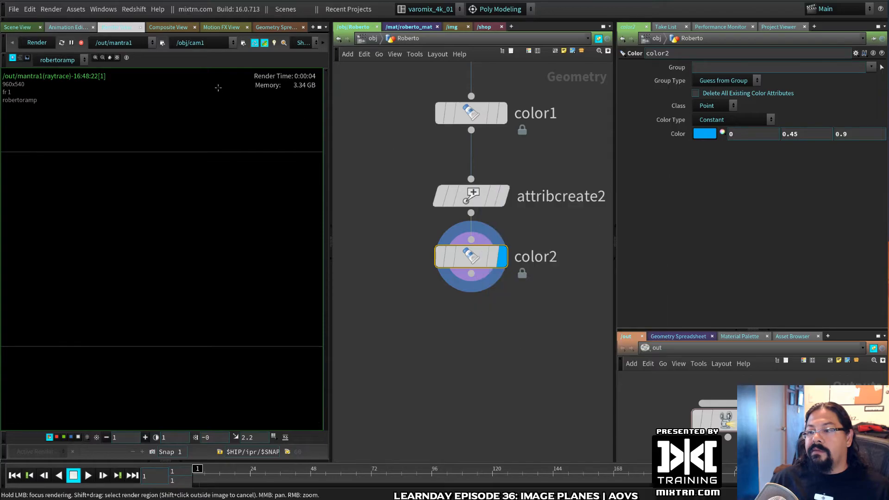
click(275, 27)
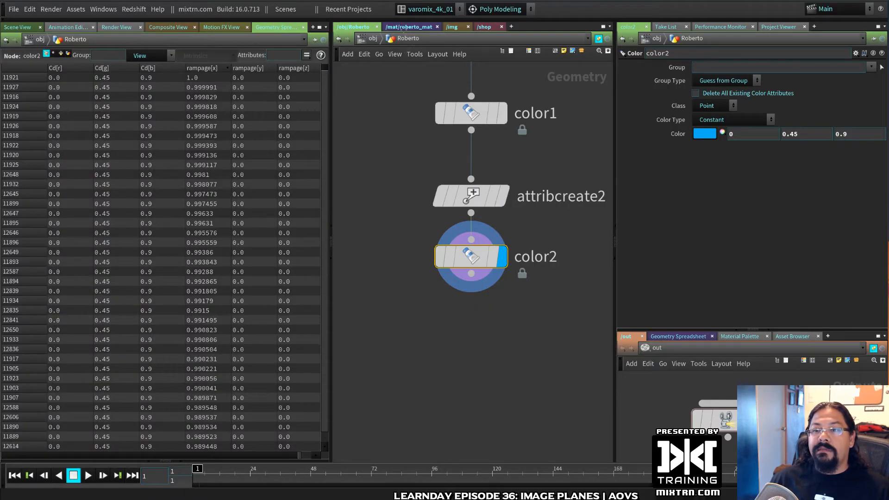
- Set the type of the robertoramp bind in the Roberto material to Vector (vector), matching the rampage bind
click(409, 26)
click(385, 130)
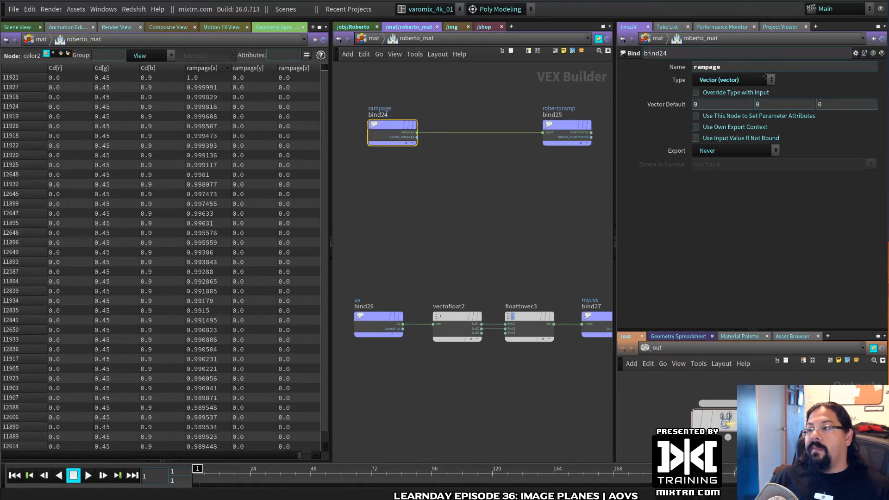
click(567, 125)
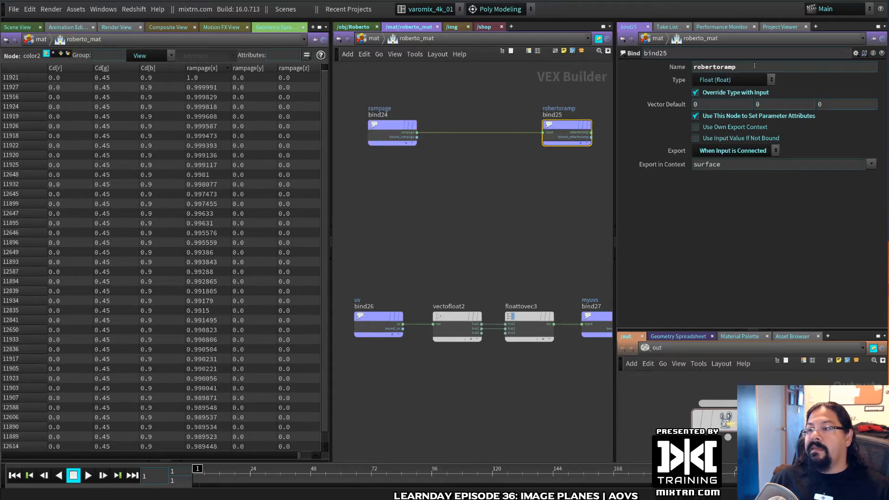
click(731, 80)
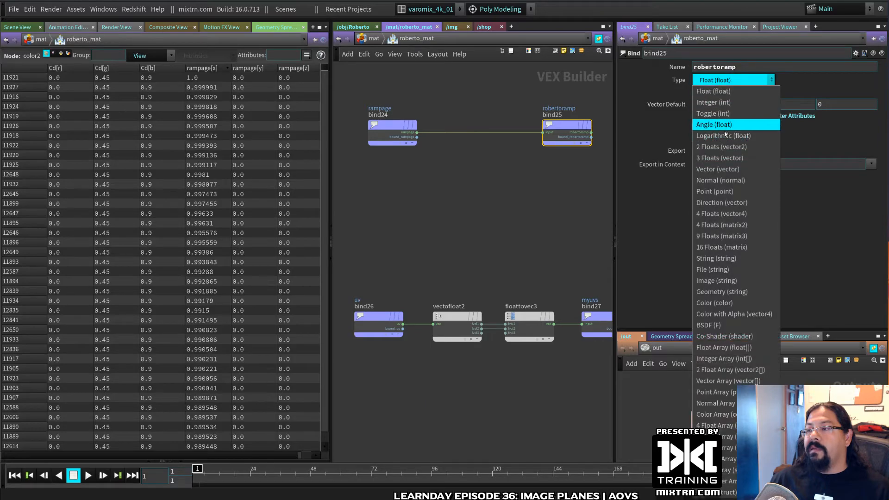
click(714, 170)
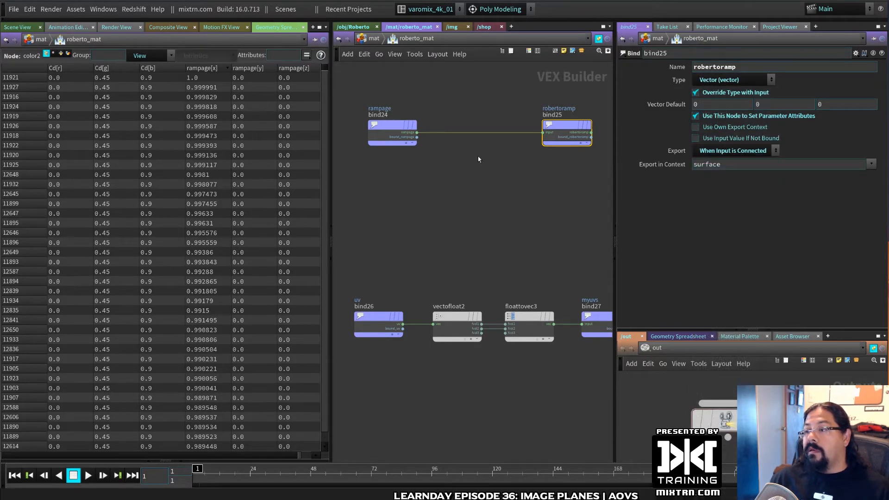
- Check the robertoramp plane on mantra1, re-sort the points by rampage[x] in descending order, and save the scene
click(722, 419)
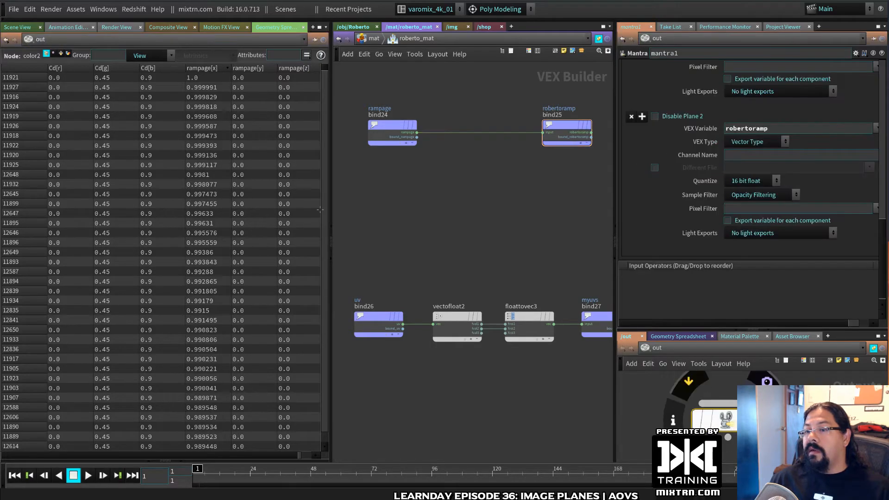
click(205, 71)
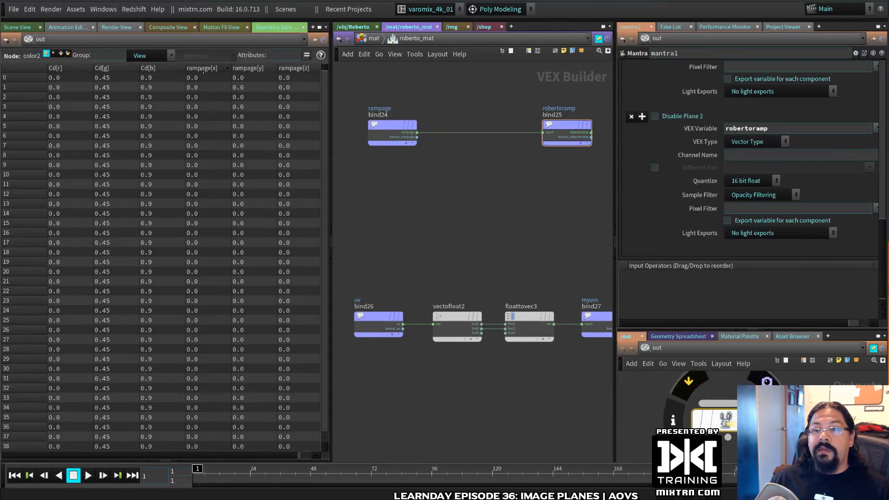
click(203, 70)
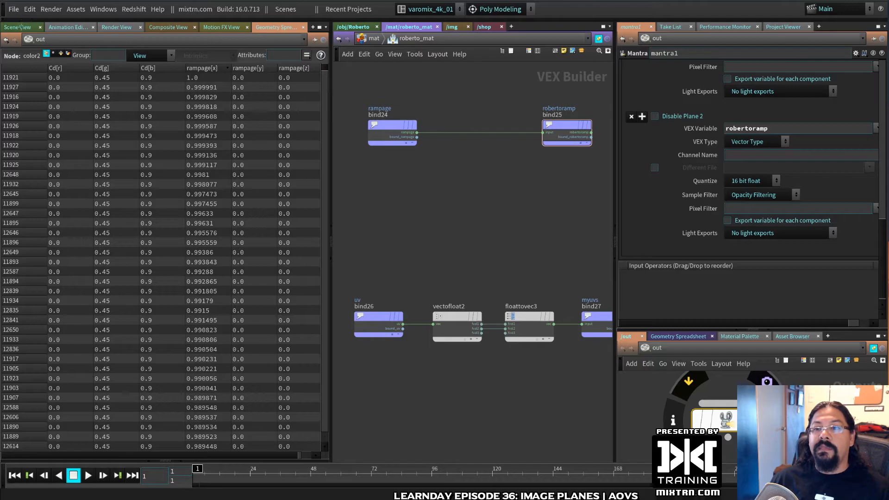
key(ctrl+s)
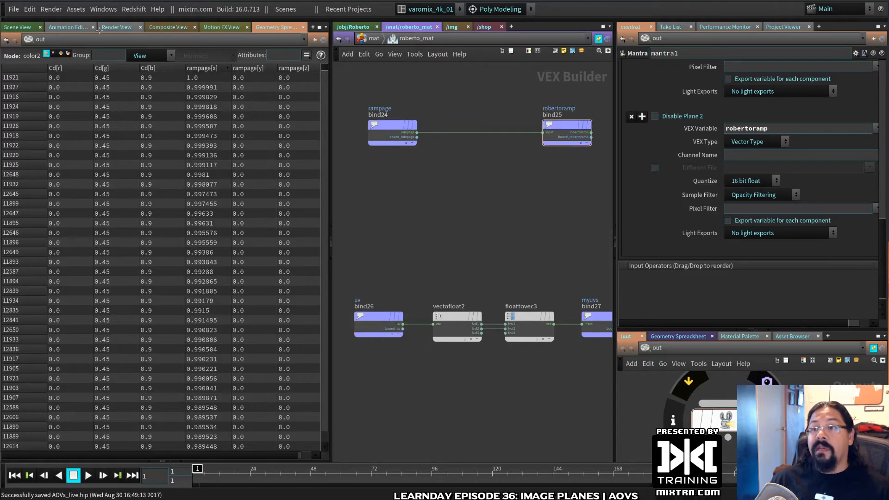
- Re-render mantra1 and inspect the robertoramp plane's pixels with the display gain raised to 100
click(121, 27)
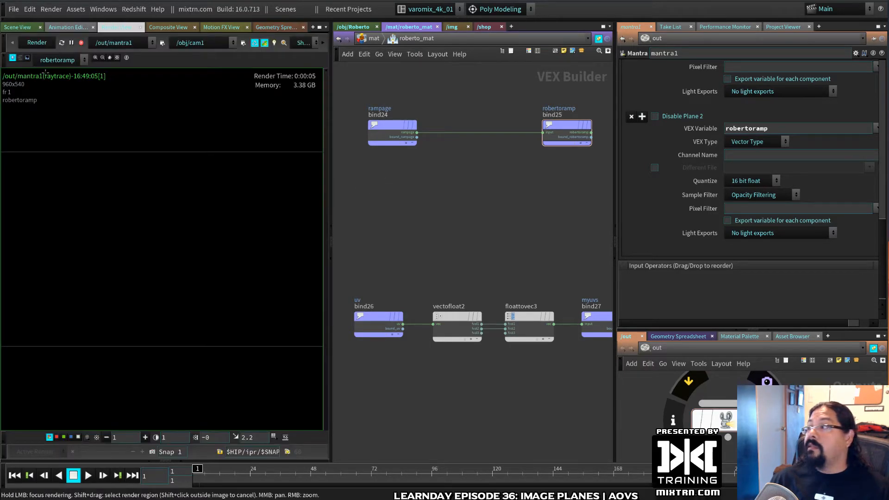
click(110, 154)
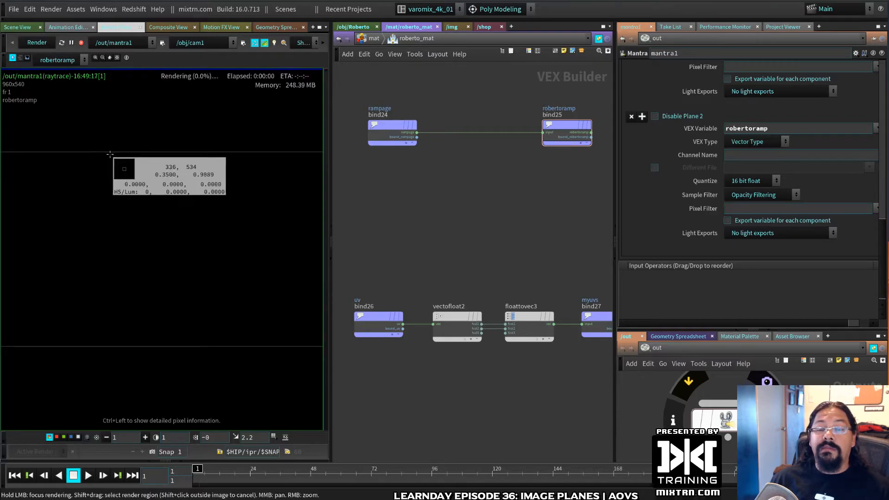
drag(110, 154, 169, 268)
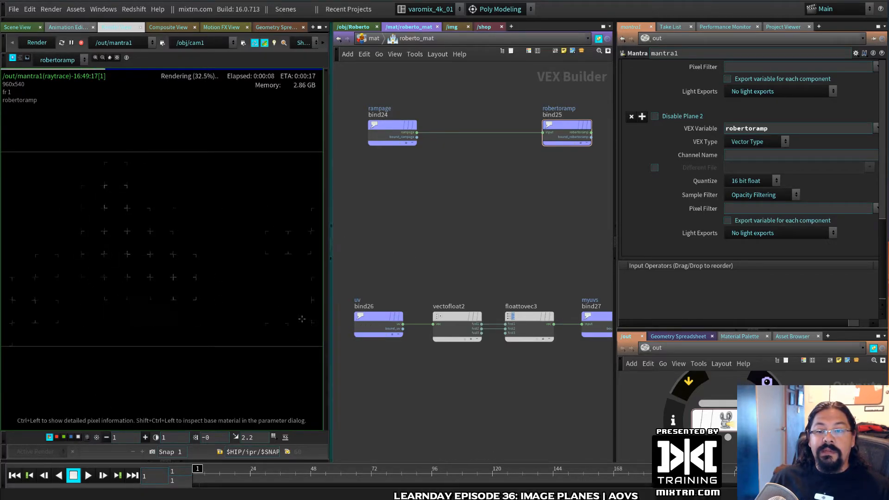
click(286, 436)
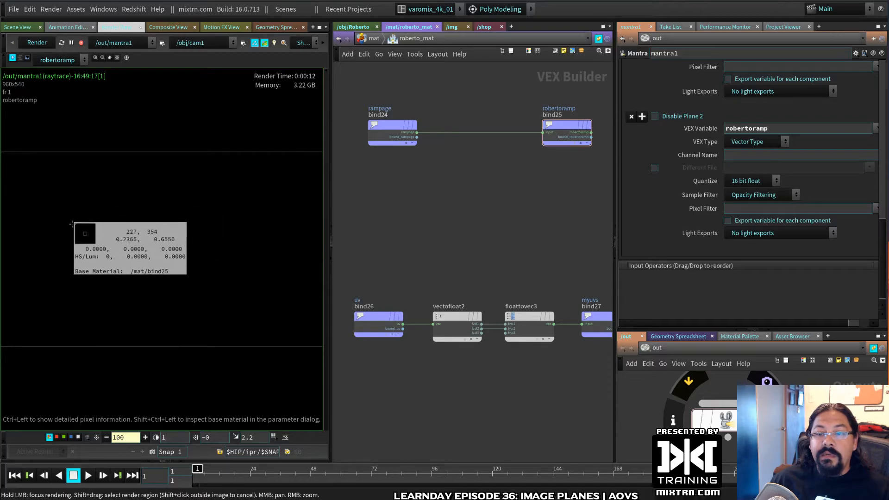
- Compare the myuvs, C and robertoramp image planes in the render and inspect their pixels
click(75, 61)
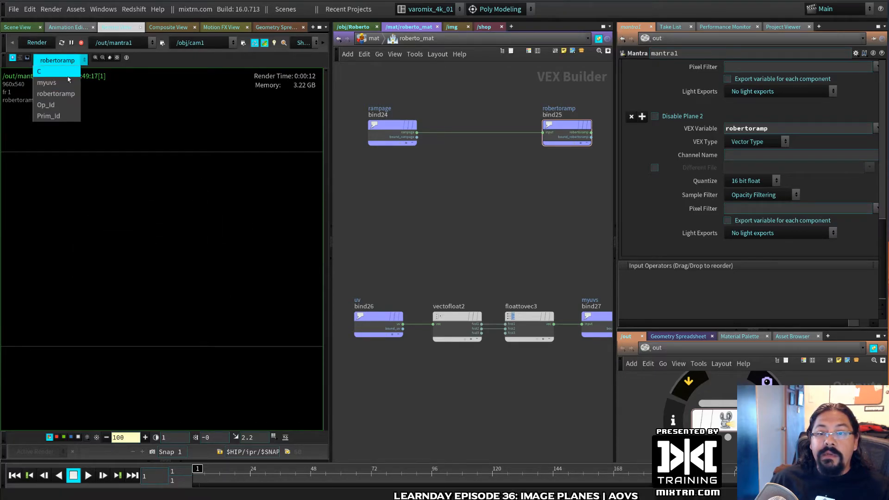
click(64, 82)
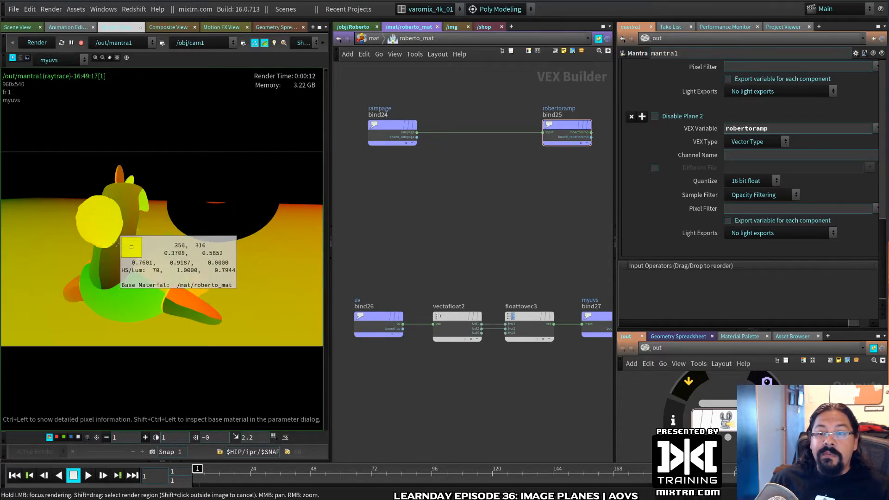
click(75, 59)
click(66, 72)
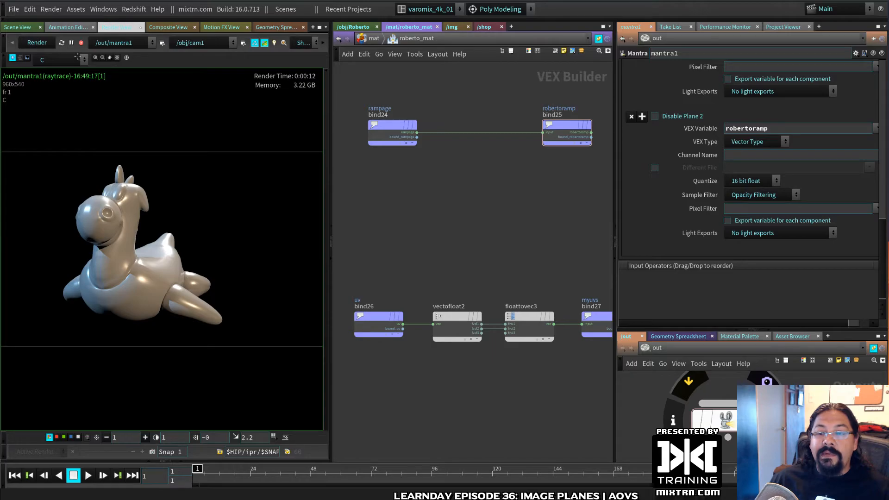
click(77, 57)
click(55, 93)
drag(101, 182, 122, 264)
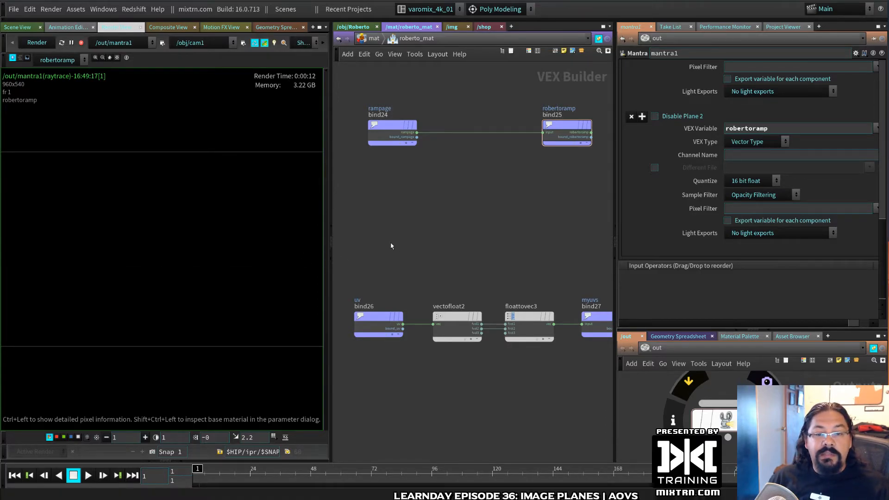
- View Roberto in the viewport and check attribcreate2's rampage settings and color2's point attributes
middle_drag(456, 239, 495, 281)
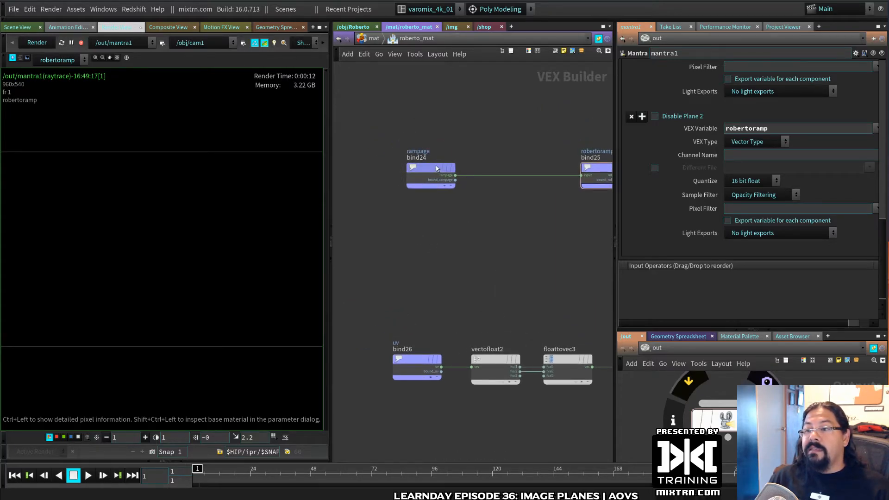
click(436, 168)
click(17, 27)
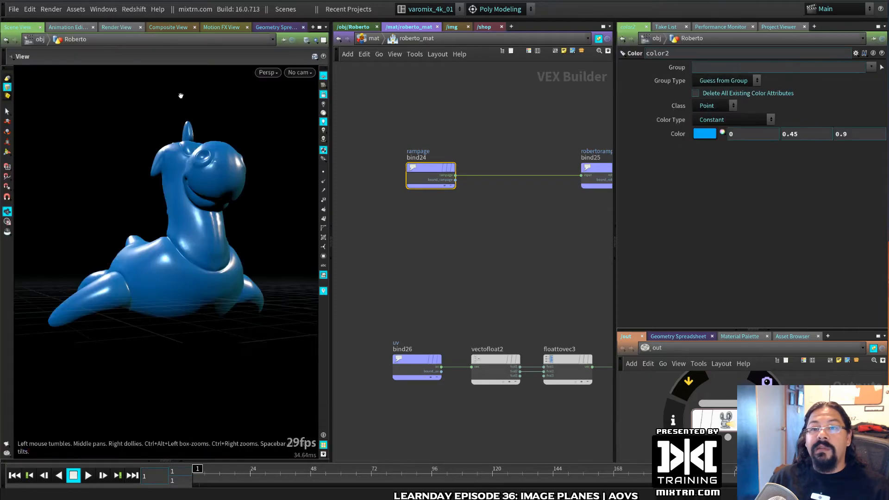
click(353, 27)
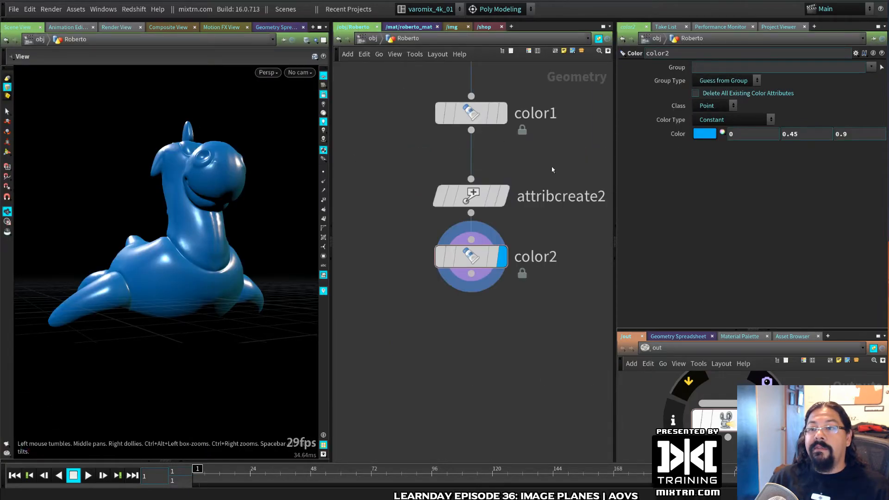
middle_drag(472, 133, 468, 189)
click(442, 253)
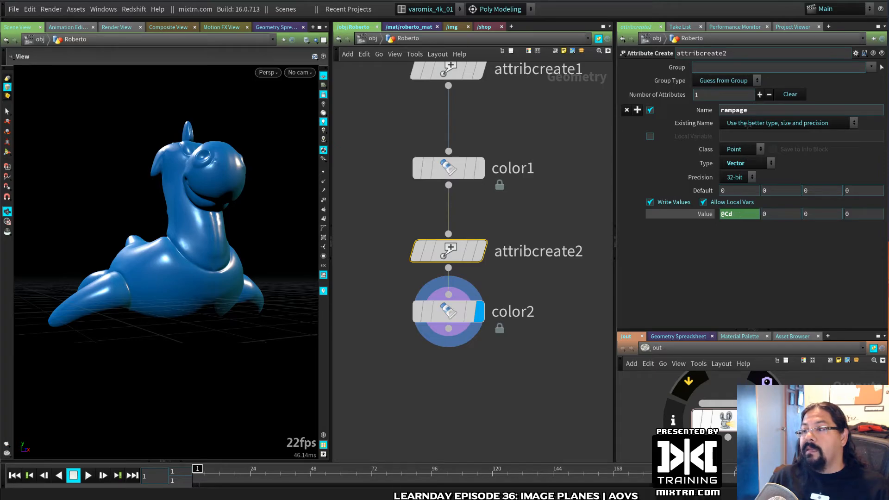
middle_click(456, 309)
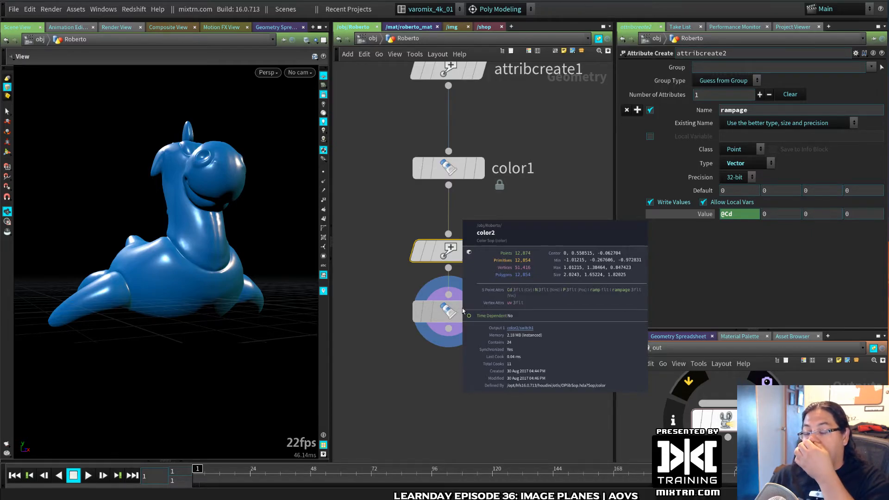
- Compare the name, type and export settings of the rampage and robertoramp binds in the Roberto material
click(409, 27)
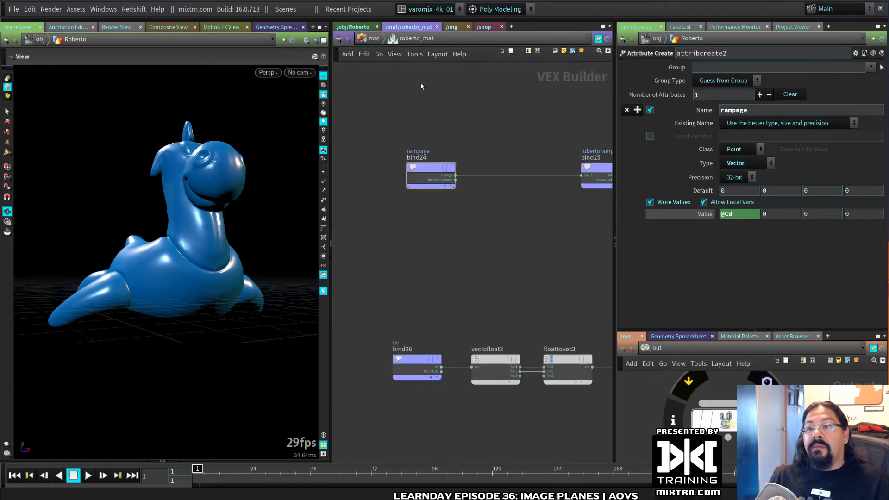
click(434, 187)
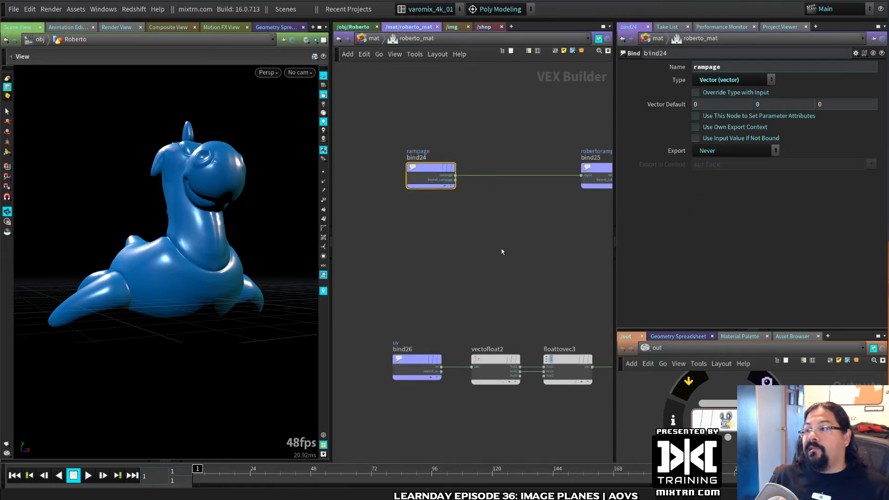
click(713, 152)
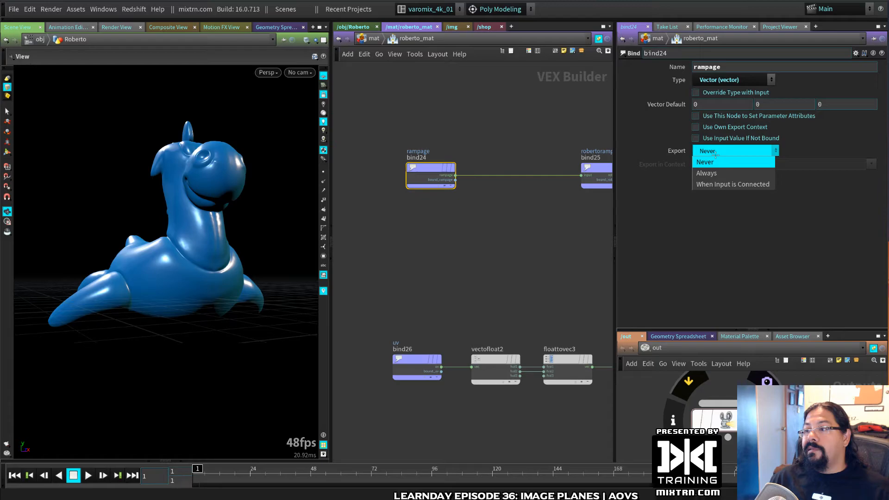
click(567, 241)
click(599, 186)
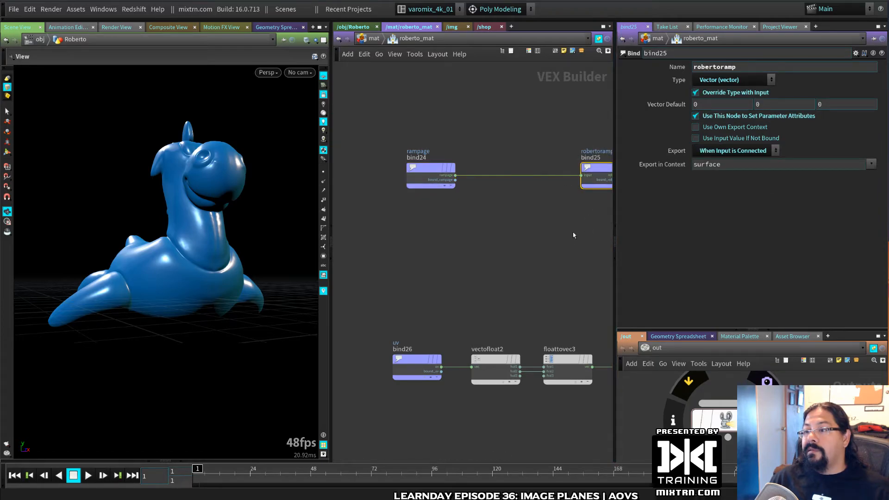
middle_drag(573, 235, 525, 240)
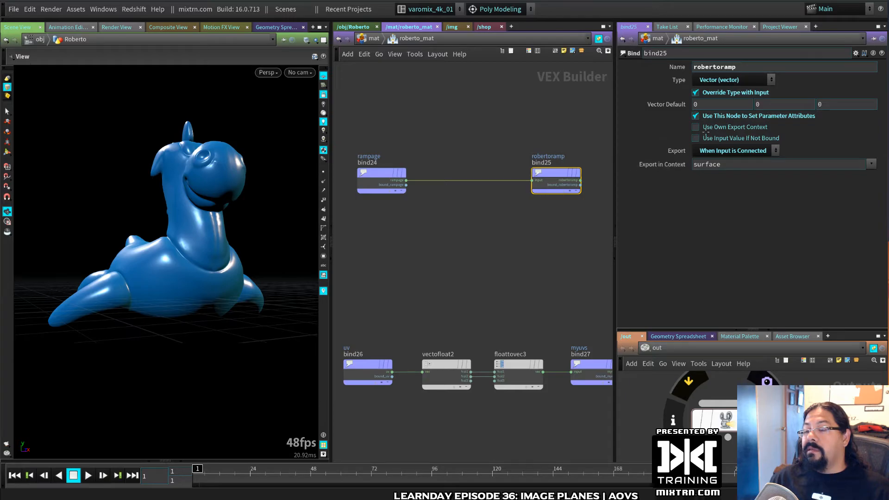
double_click(715, 67)
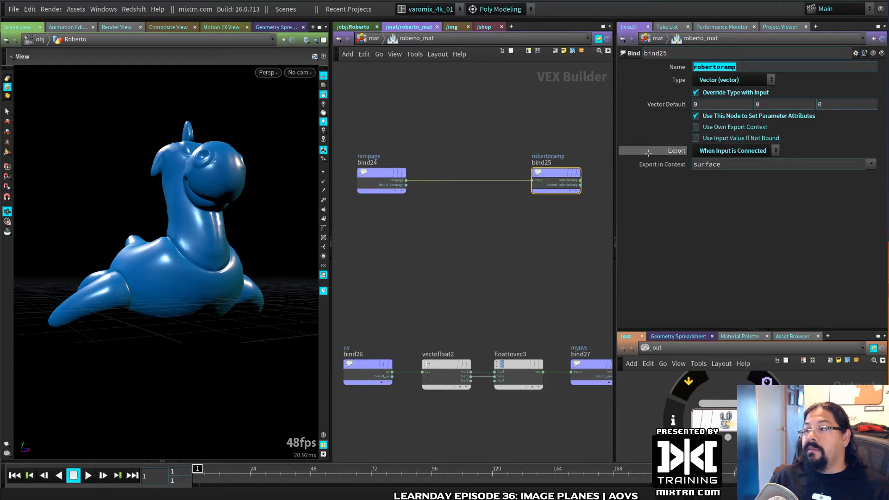
- Recheck the attributes on color2 and compare the myuvs and robertoramp plane settings on mantra1
click(357, 27)
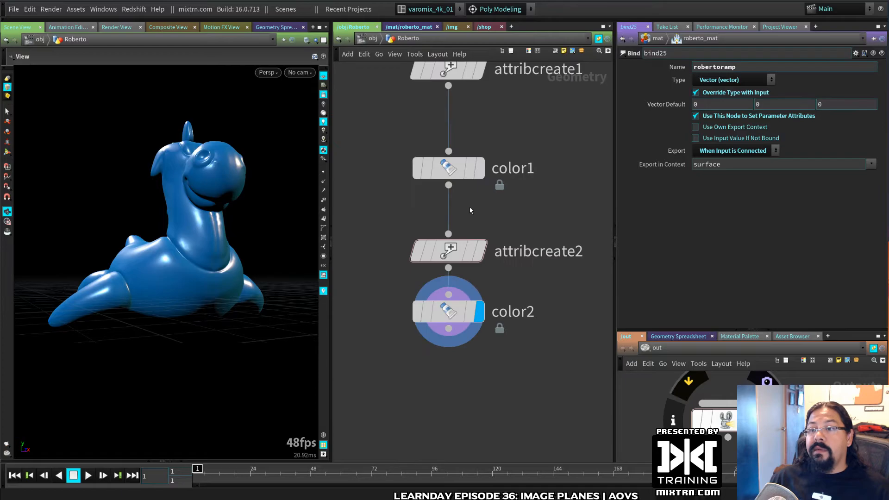
middle_click(442, 322)
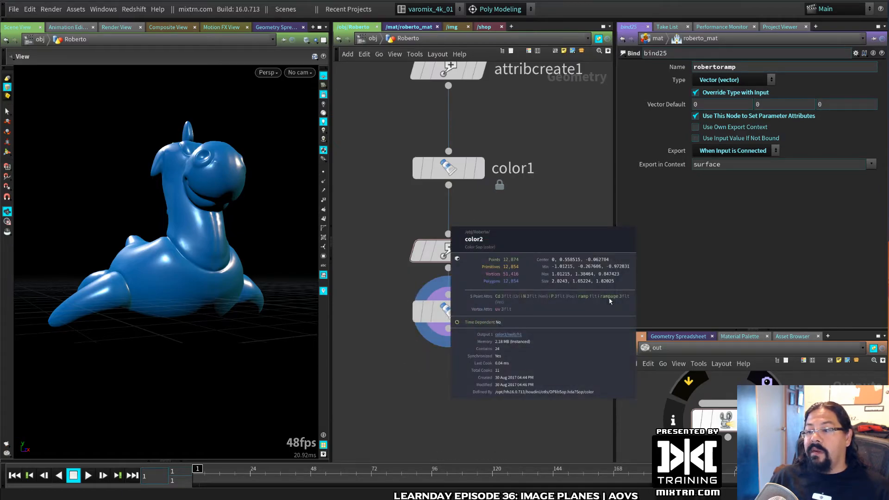
click(715, 421)
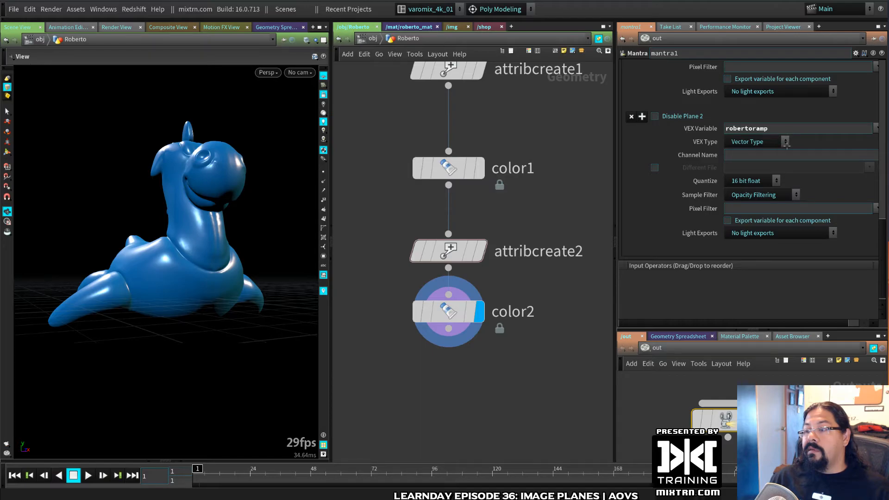
scroll(669, 194, up, 3)
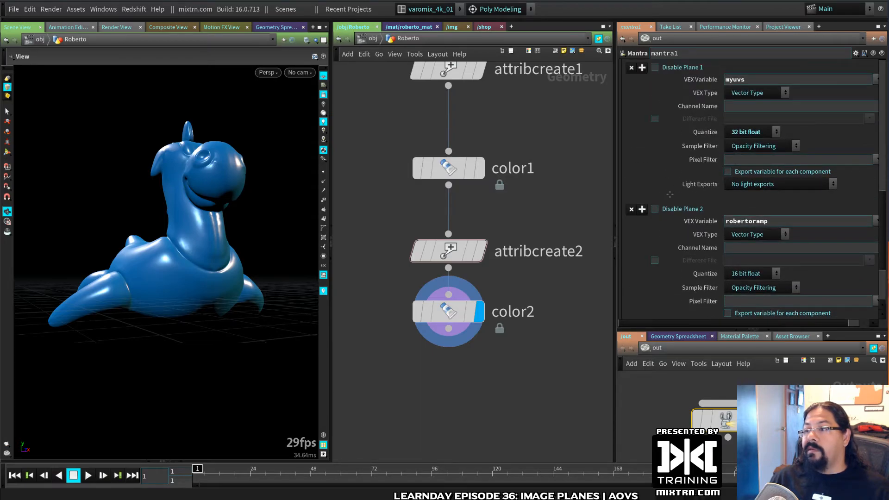
- Set the quantize of mantra1's robertoramp image plane to 32 bit float and save the scene
scroll(670, 194, up, 3)
scroll(694, 195, down, 7)
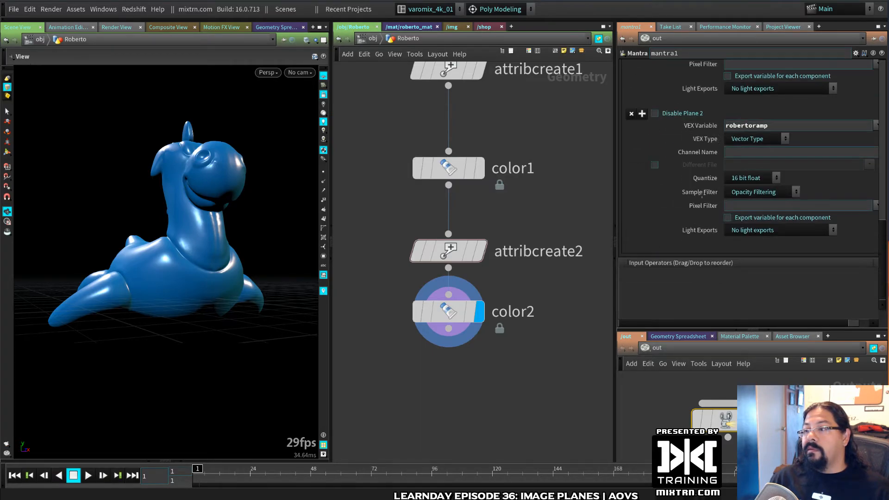
click(770, 175)
click(749, 223)
scroll(660, 225, up, 12)
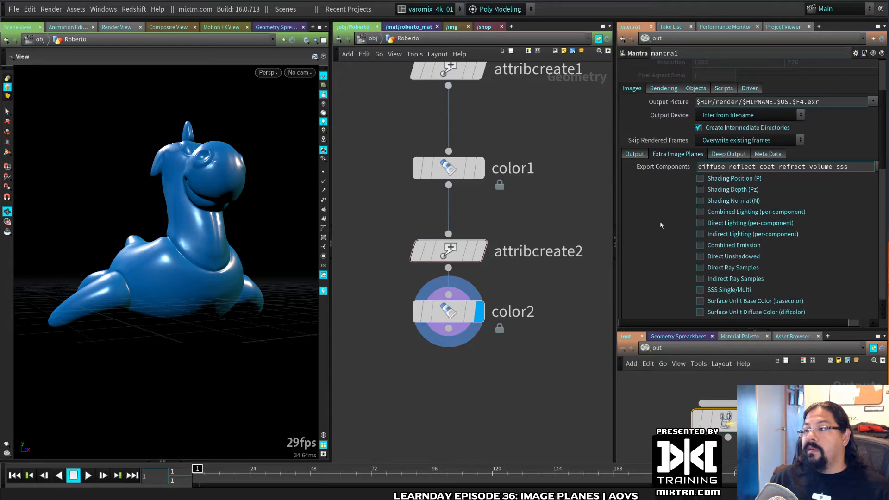
scroll(660, 225, up, 4)
key(ctrl+s)
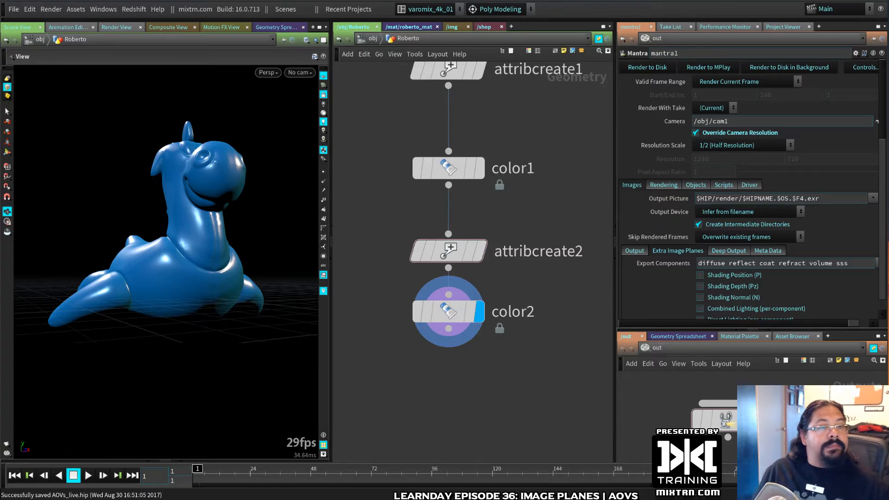
- Render mantra1 to MPlay, compare the C, myuvs and robertoramp planes, and close the player
drag(0, 322, 282, 76)
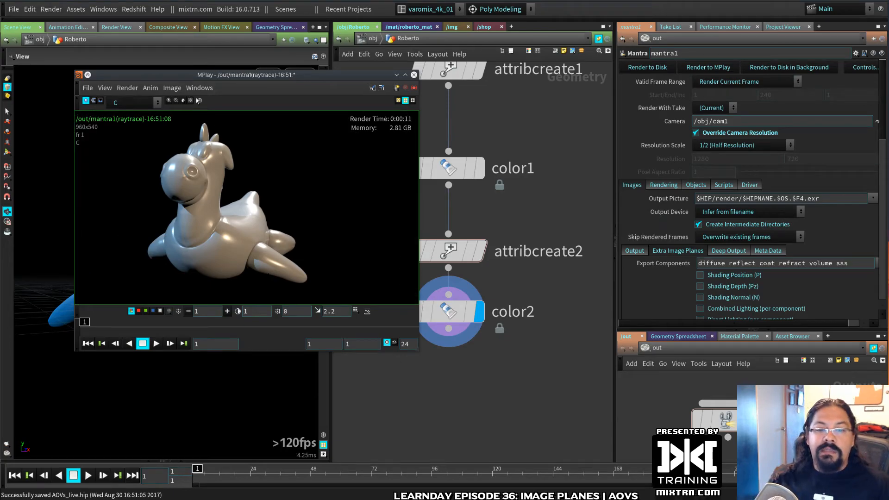
click(139, 102)
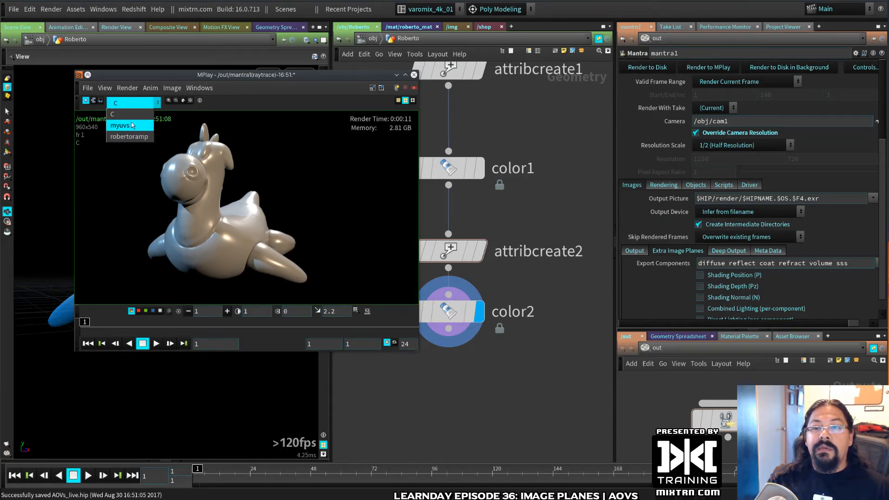
click(132, 125)
click(137, 103)
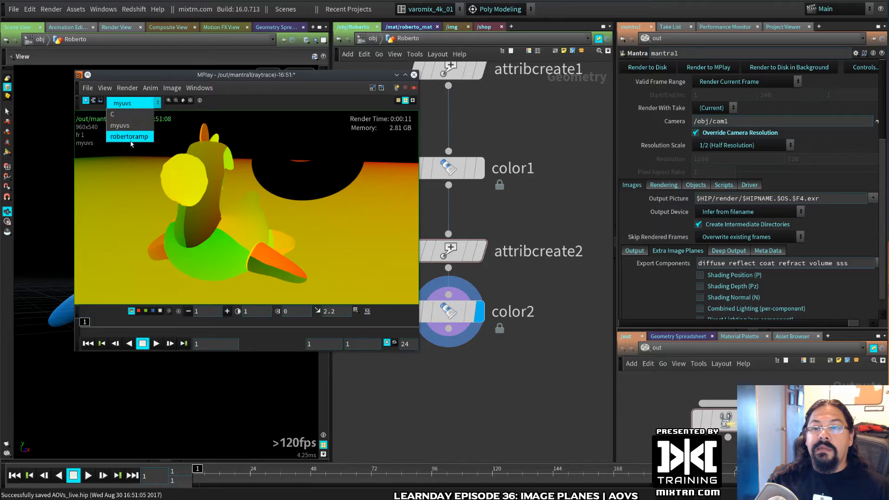
click(130, 141)
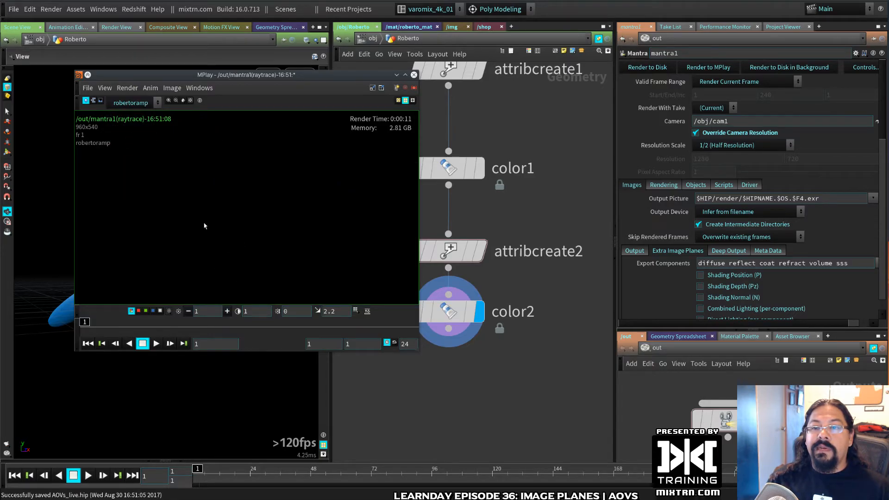
click(414, 75)
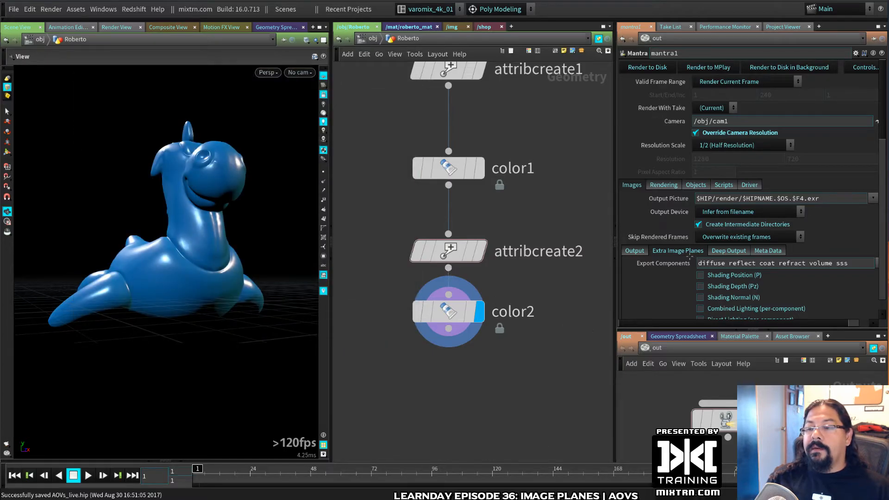
scroll(690, 256, down, 20)
scroll(679, 259, up, 2)
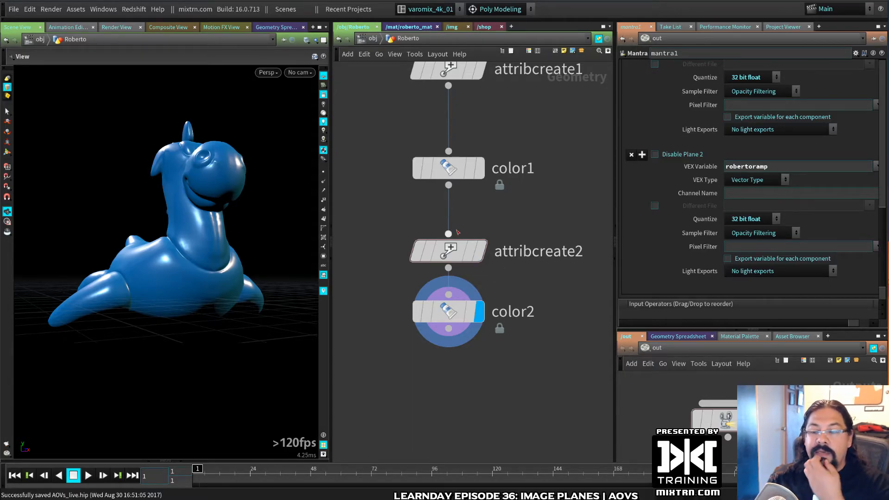
drag(454, 250, 453, 254)
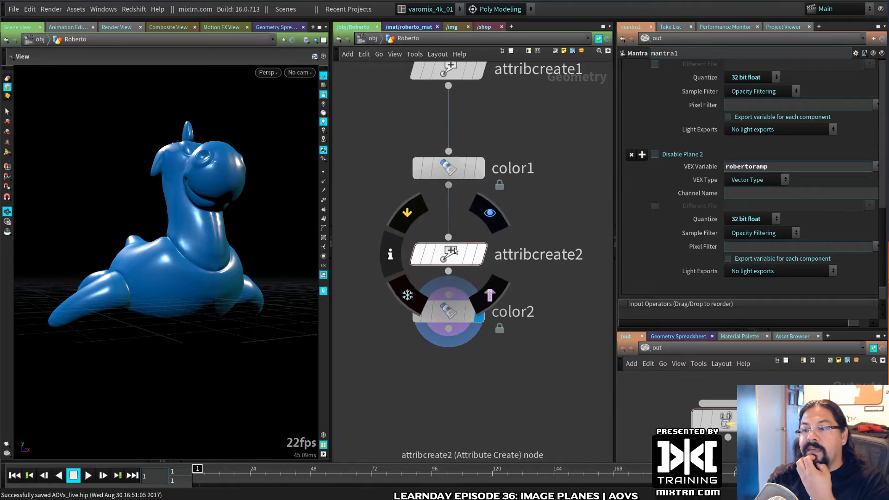
click(743, 214)
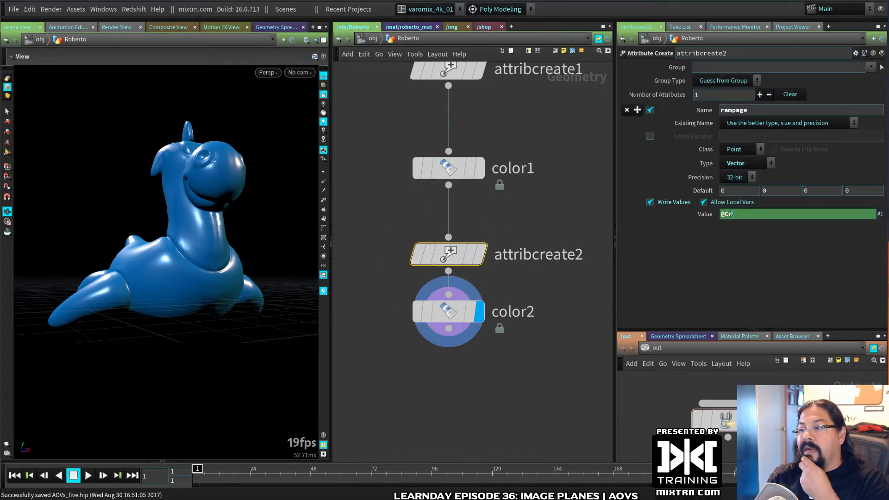
text(.r)
key(Tab)
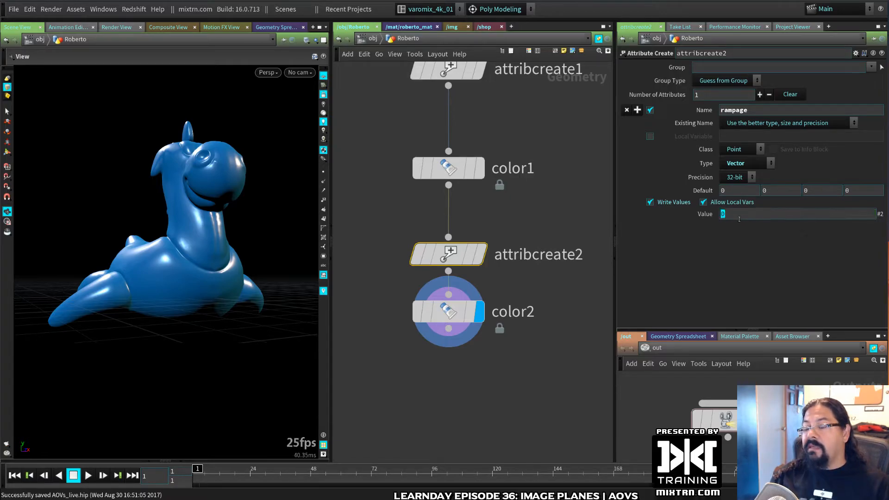
text(@Cd.)
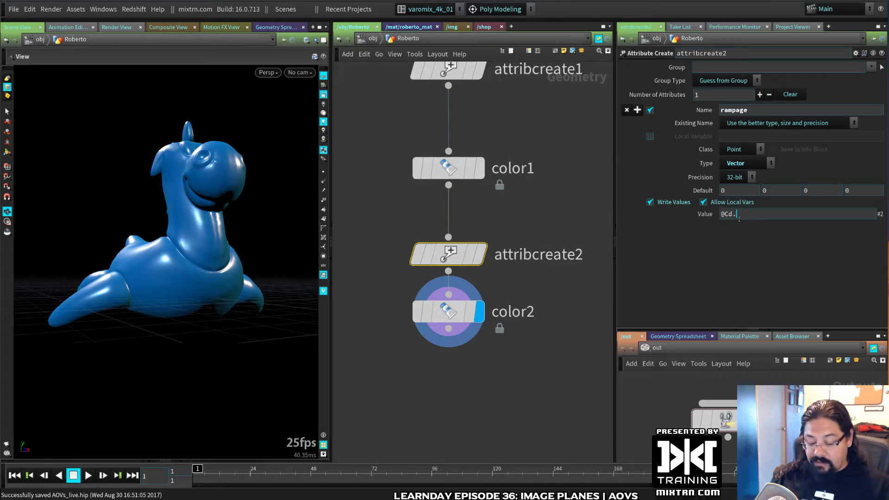
key(Tab)
text(@)
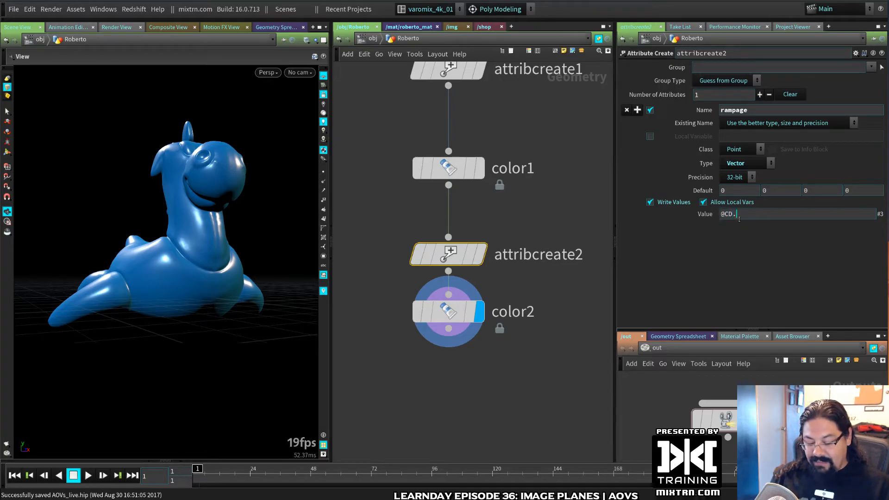
text(Cd.b)
key(Return)
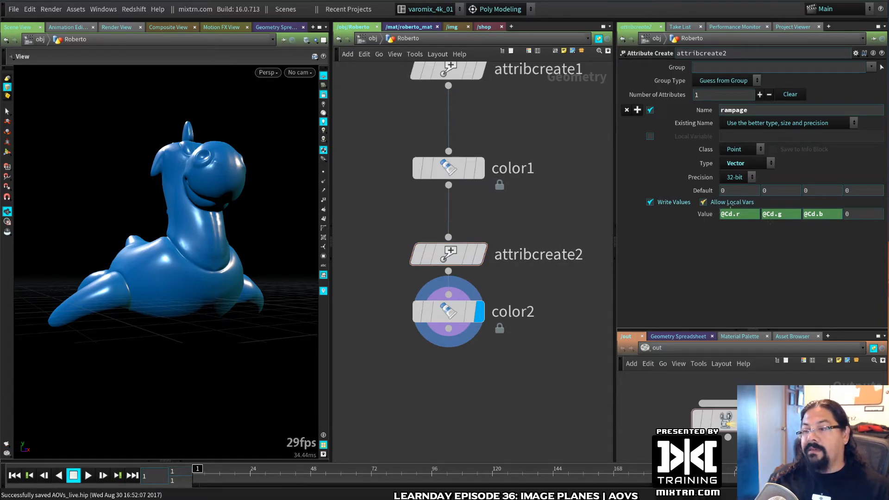
- Re-render mantra1's robertoramp plane in the Render View and raise the display brightness to 100
click(713, 416)
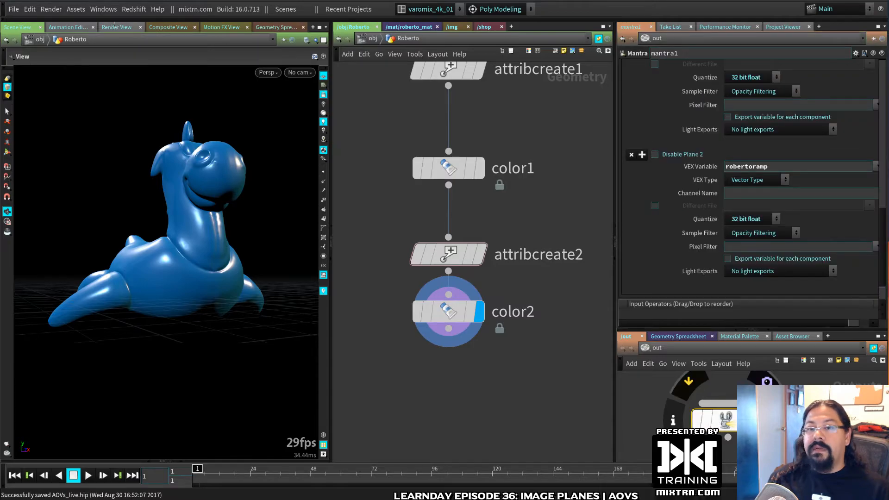
click(116, 27)
click(37, 42)
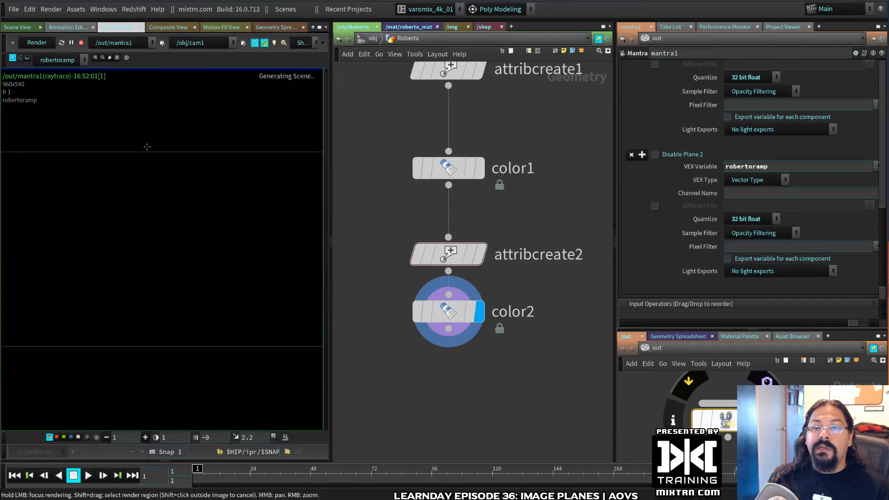
drag(253, 311, 234, 308)
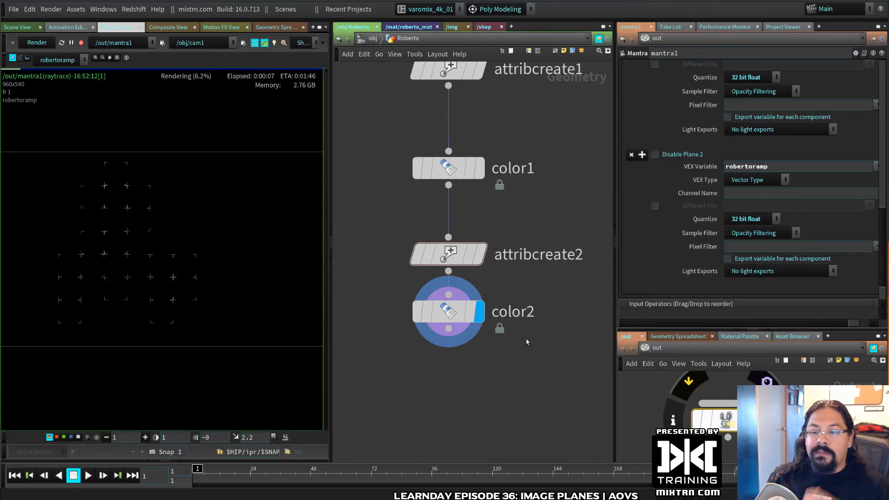
click(126, 438)
text(00)
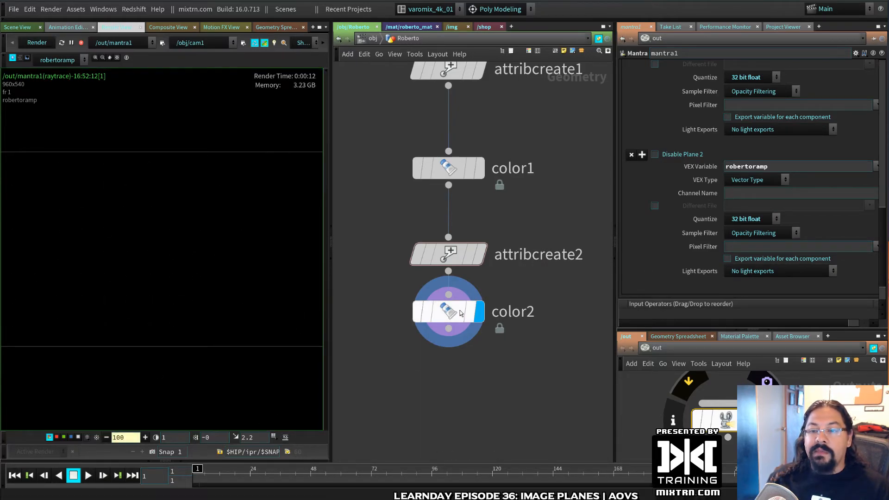
- Compare the Cd and rampage point values of attribcreate2 in the geometry spreadsheet
click(461, 313)
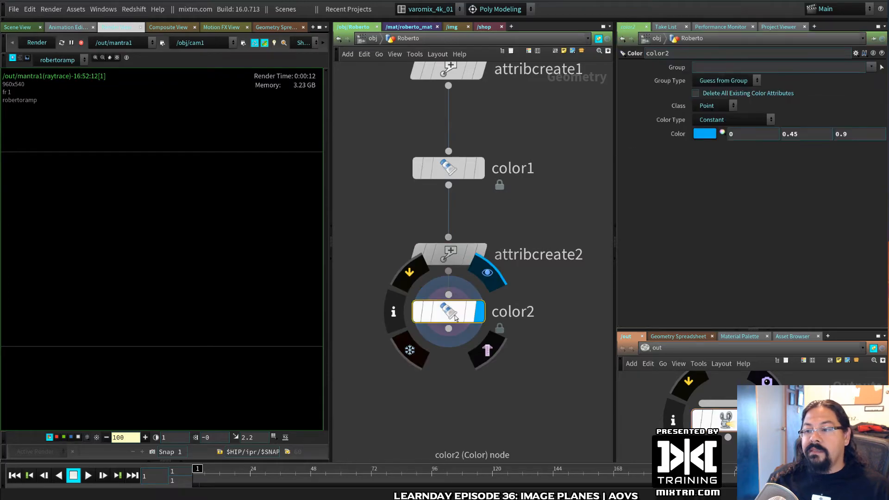
click(458, 261)
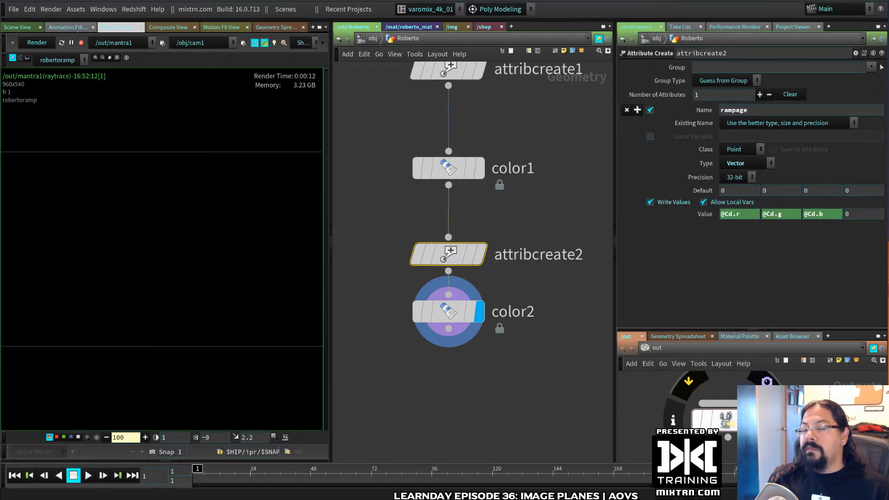
click(276, 27)
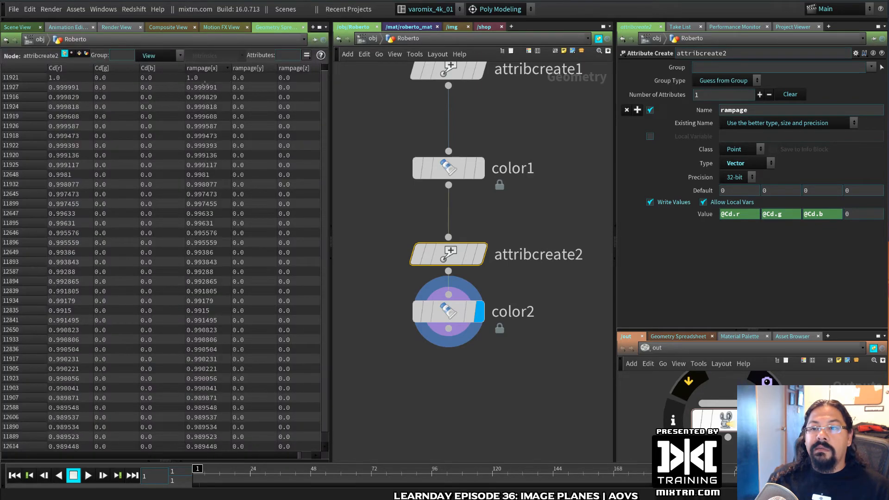
scroll(208, 84, down, 15)
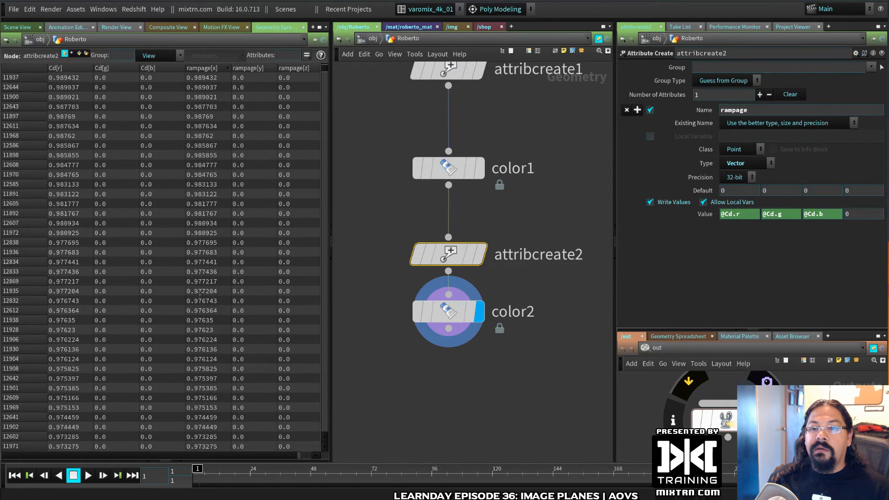
scroll(207, 311, up, 12)
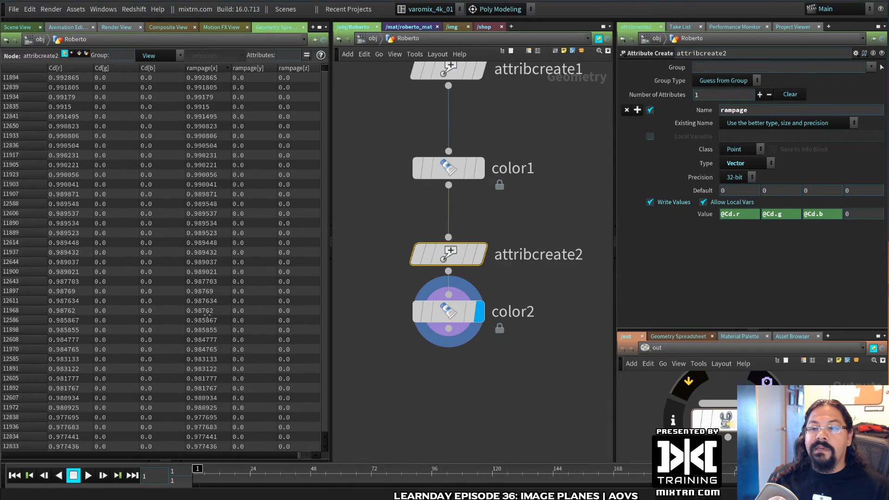
scroll(206, 316, up, 1)
- Check the red channel of the robertoramp render, reset the display brightness to 1, and inspect pixel values on Roberto
click(116, 27)
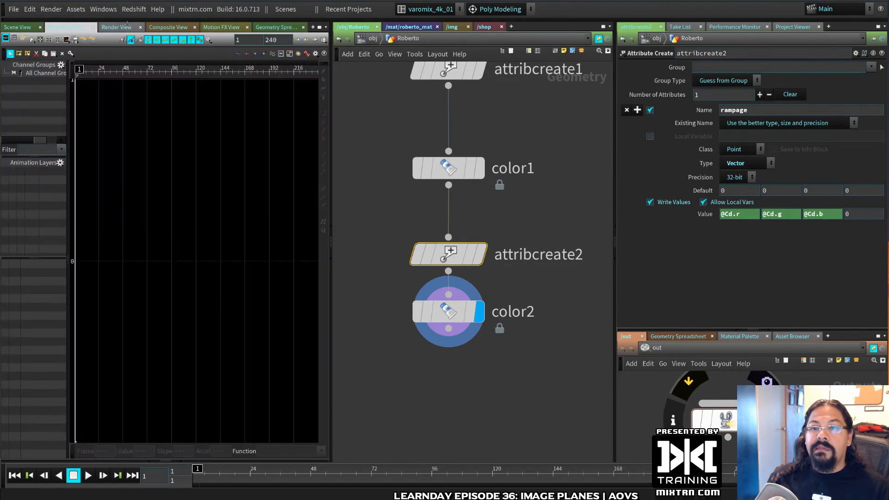
click(57, 437)
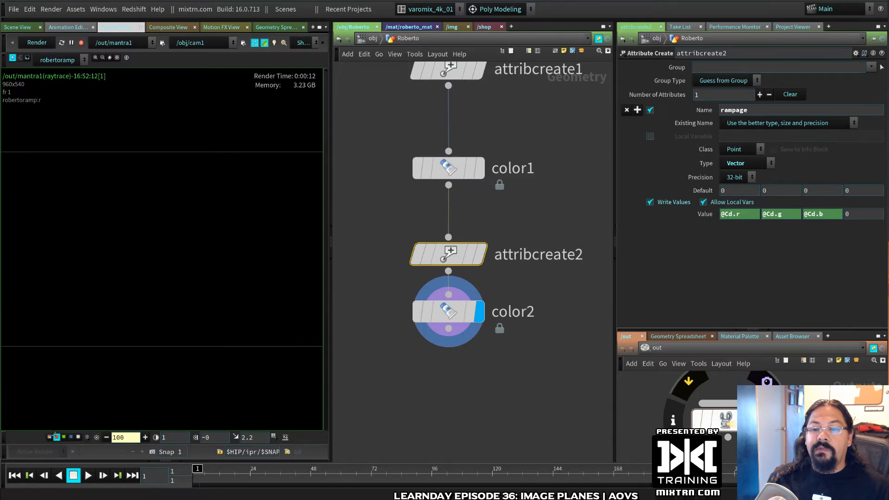
click(49, 437)
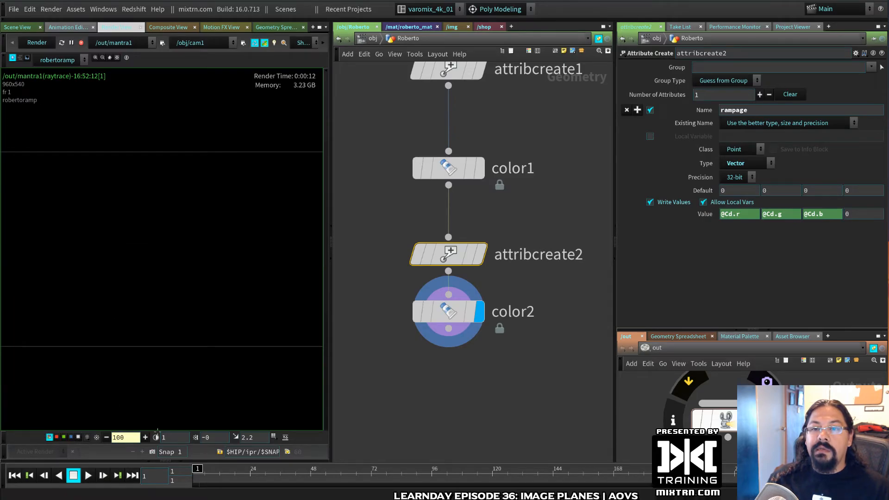
drag(90, 245, 139, 267)
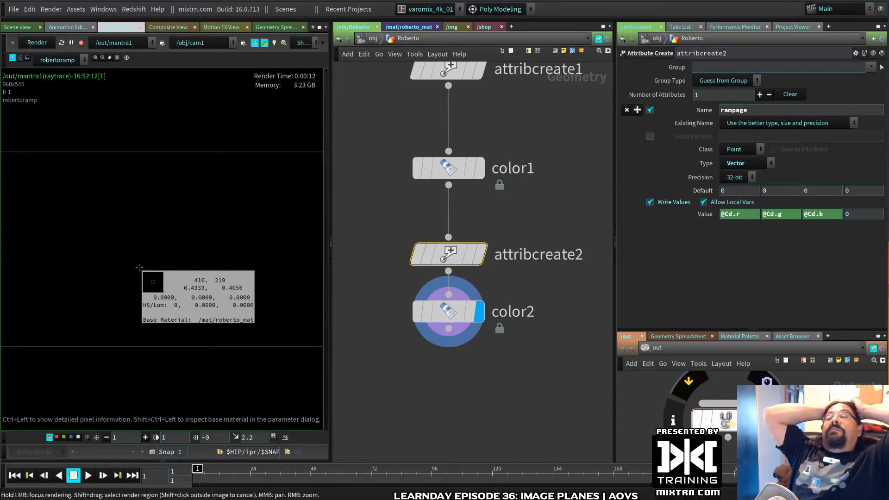
drag(139, 268, 138, 267)
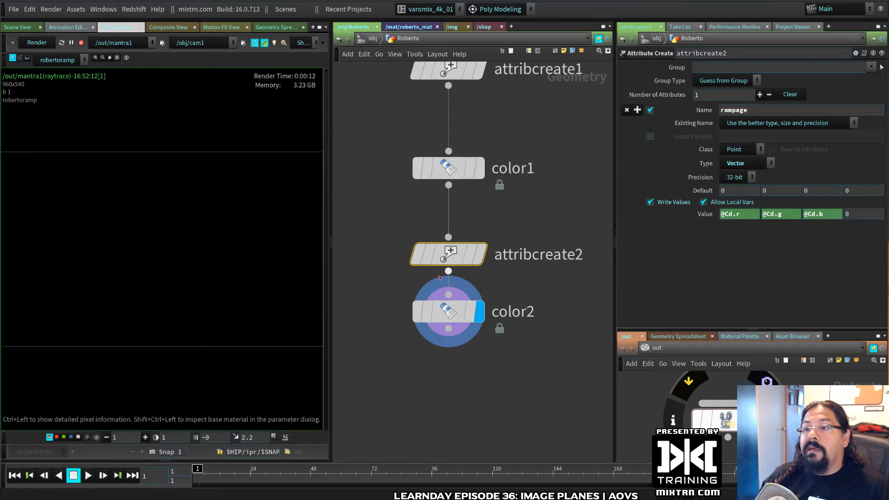
- Check the material assigned to the Roberto object and recheck the rampage and robertoramp bind settings in roberto_mat
click(447, 311)
click(372, 40)
drag(766, 80, 643, 76)
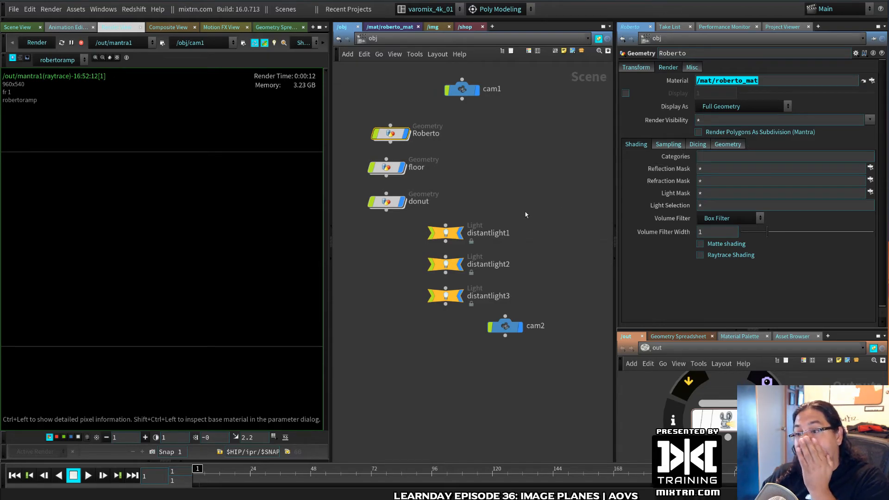
click(402, 28)
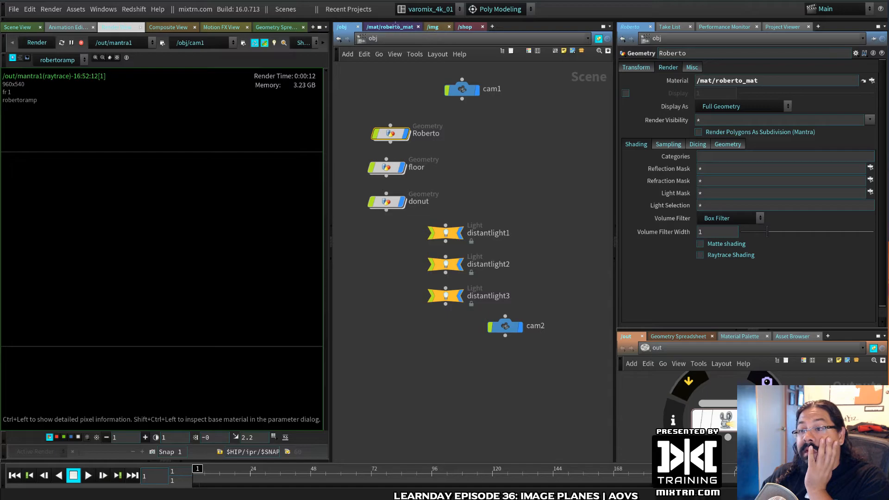
click(397, 26)
drag(379, 172, 421, 189)
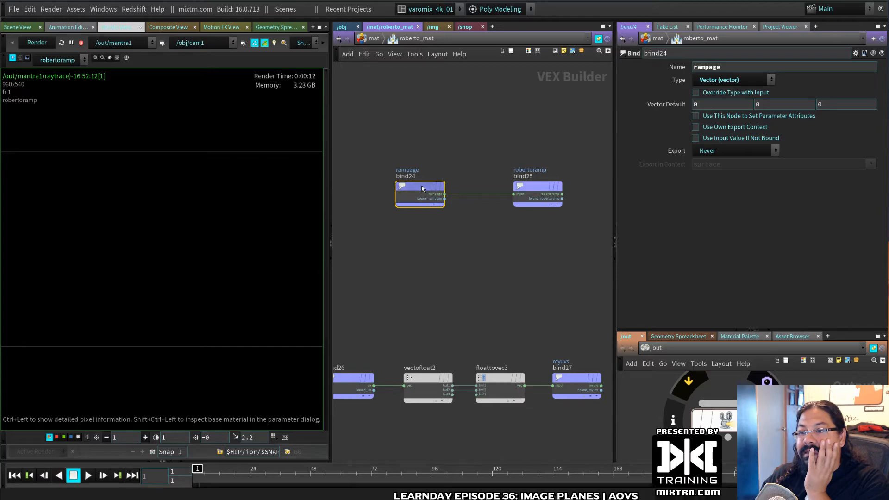
click(530, 193)
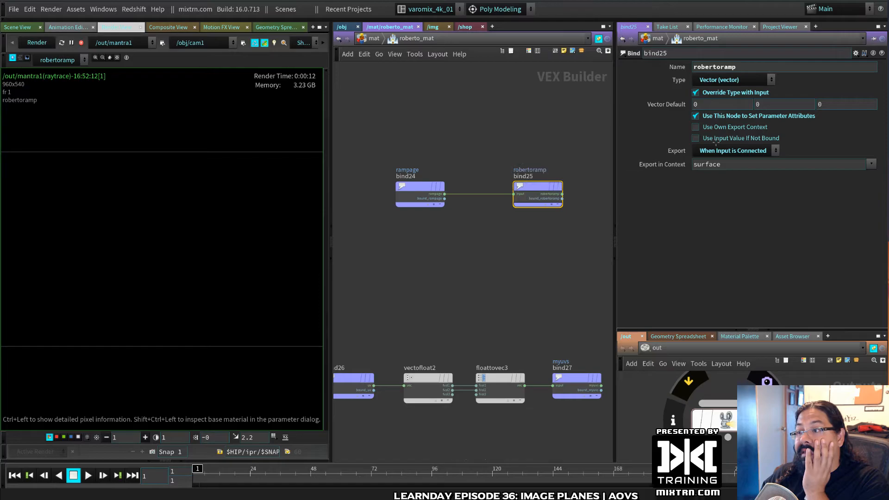
- Set the quantize option of mantra1's robertoramp image plane to 16 bit float and restart the render
click(727, 422)
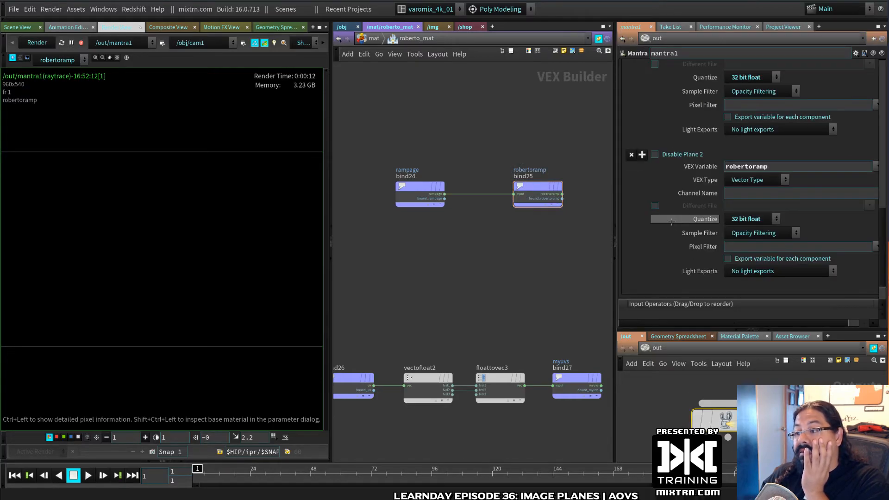
click(768, 223)
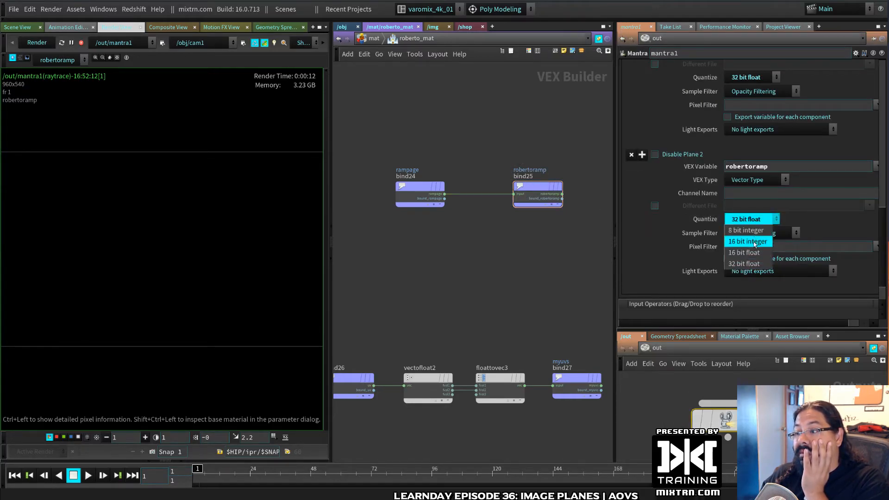
click(754, 246)
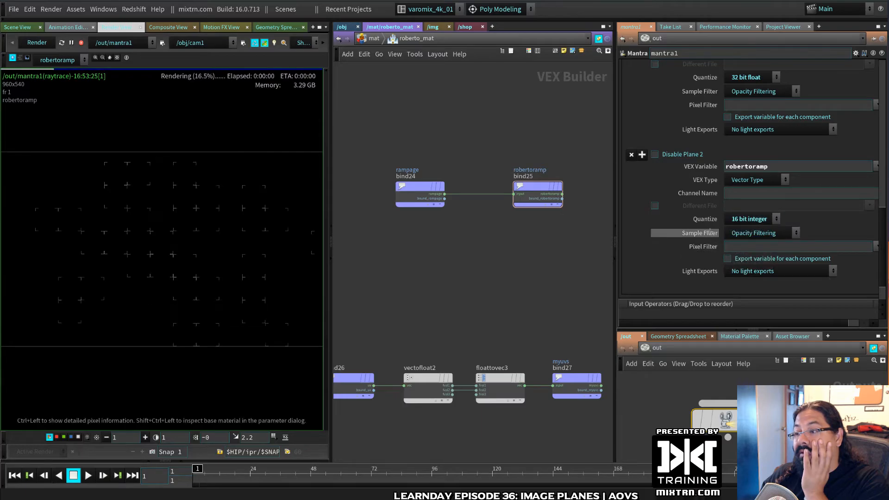
click(46, 43)
click(45, 43)
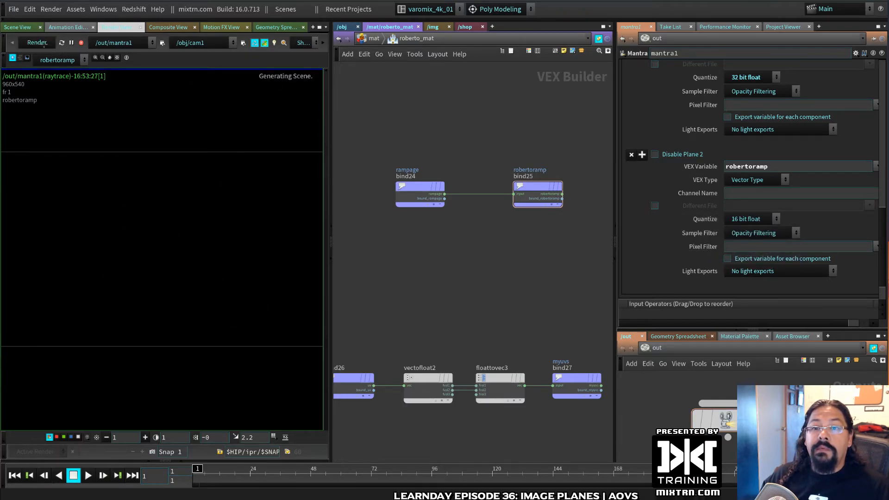
- View the myuvs plane in the Render View, return to robertoramp, and inspect pixel values on Roberto
click(57, 60)
click(63, 60)
click(64, 60)
click(59, 83)
click(59, 60)
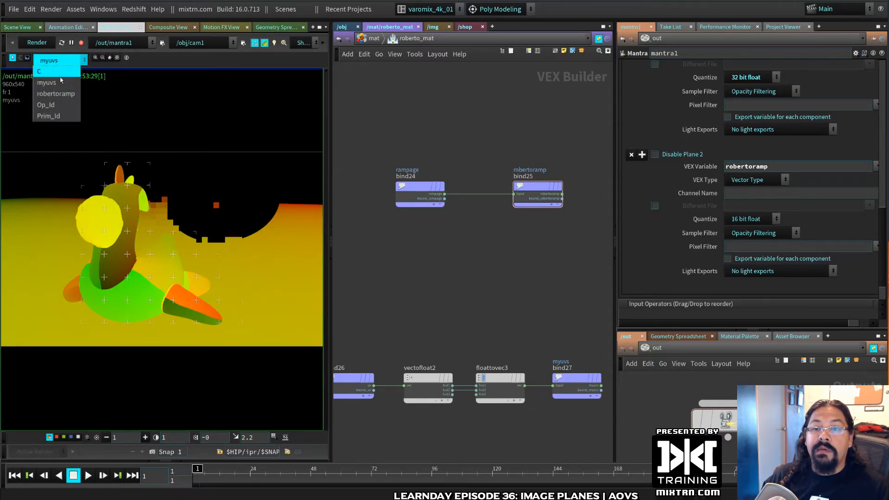
click(58, 93)
click(68, 60)
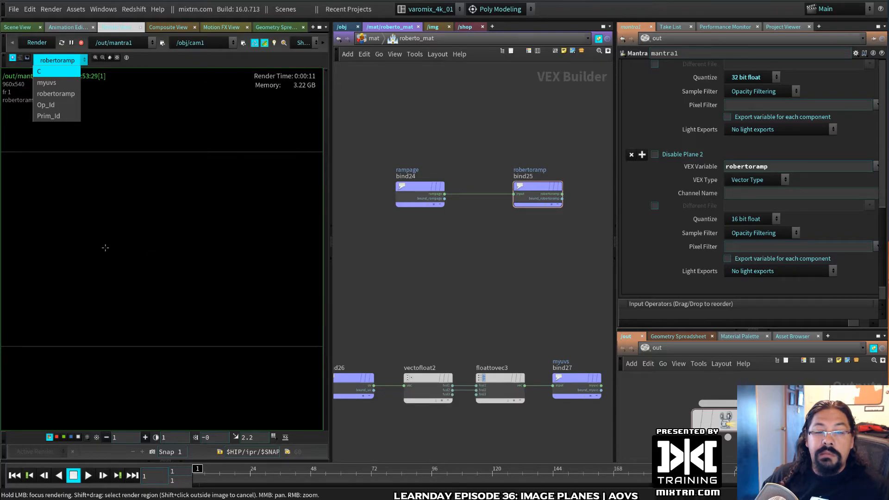
click(100, 190)
drag(100, 190, 286, 283)
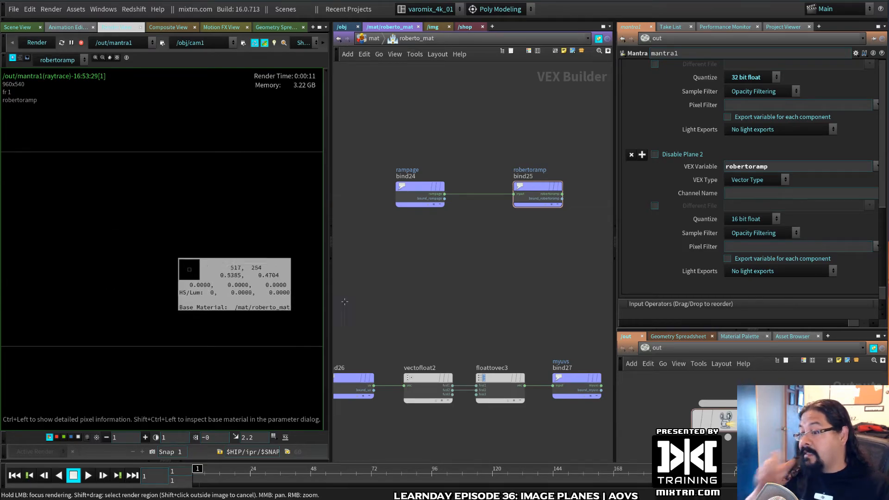
- Turn off Override Type with Input on the robertoramp bind in roberto_mat
middle_drag(460, 336, 490, 269)
drag(363, 275, 397, 364)
middle_drag(515, 254, 442, 258)
drag(488, 254, 536, 351)
middle_drag(509, 255, 549, 338)
drag(559, 218, 520, 301)
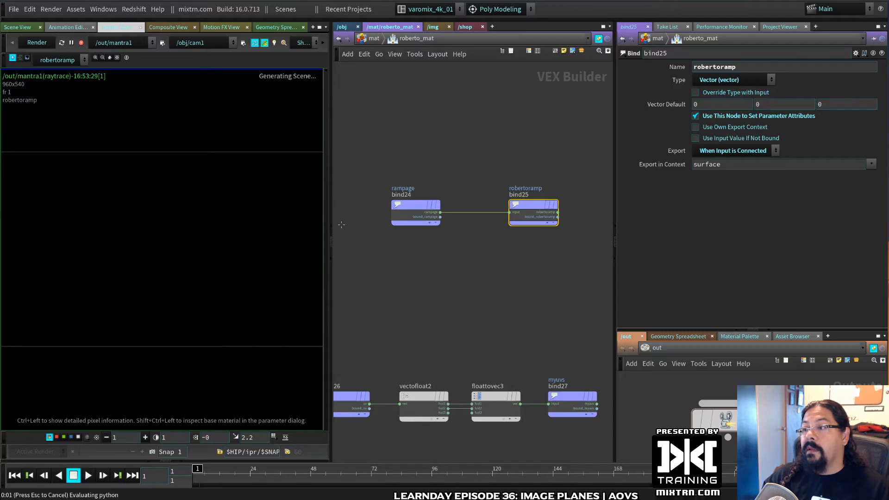
- Compare the parameters of the rampage, robertoramp and myuvs bind nodes in roberto_mat
click(419, 212)
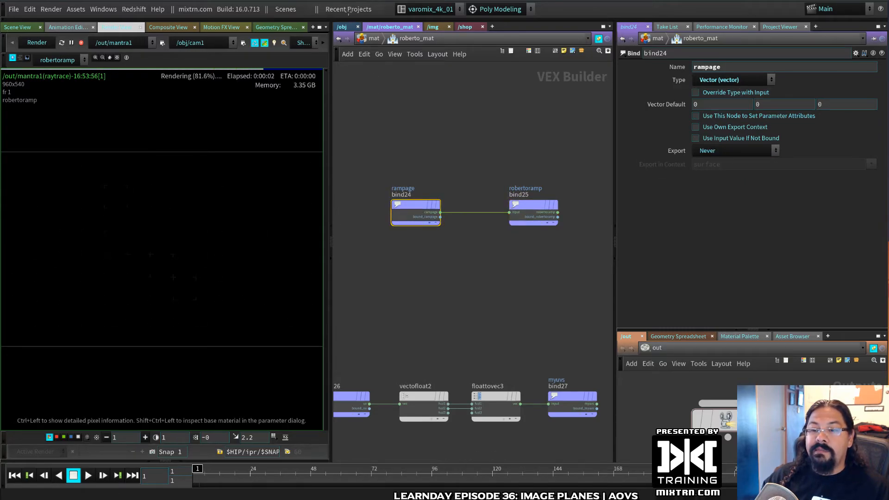
middle_drag(445, 266, 481, 215)
drag(376, 391, 387, 283)
drag(396, 111, 455, 199)
drag(581, 279, 613, 383)
drag(545, 102, 581, 196)
middle_drag(577, 238, 524, 221)
drag(557, 241, 582, 361)
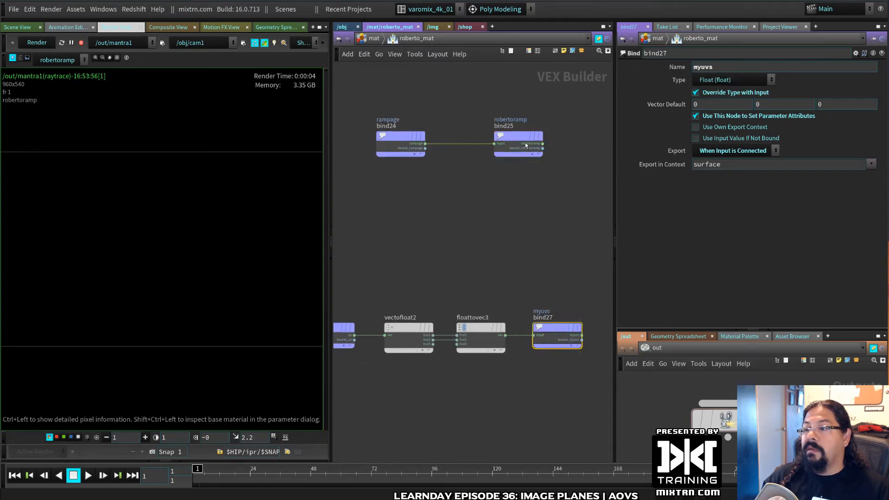
drag(412, 166, 411, 172)
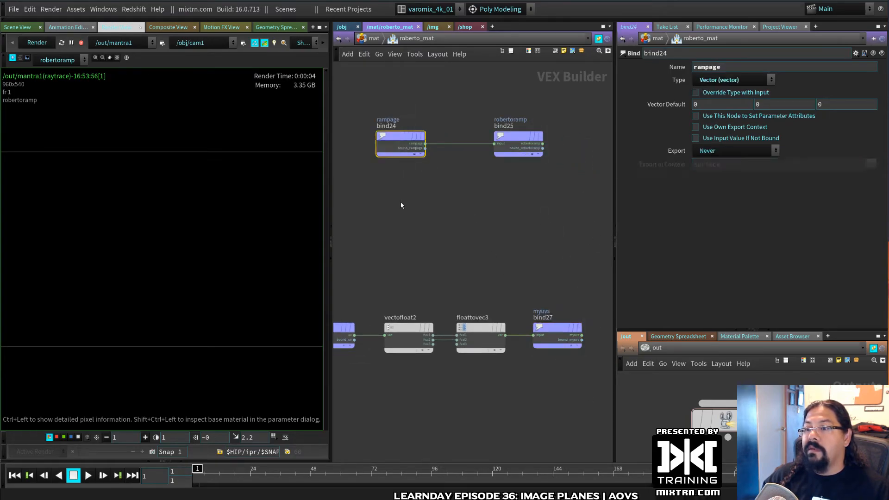
scroll(456, 193, up, 5)
middle_drag(445, 179, 481, 234)
scroll(494, 253, down, 3)
drag(567, 233, 565, 234)
drag(426, 122, 429, 229)
drag(516, 121, 561, 227)
drag(441, 125, 411, 267)
click(535, 163)
drag(429, 137, 393, 253)
drag(510, 132, 554, 260)
drag(456, 132, 379, 222)
middle_drag(366, 362, 411, 317)
drag(396, 311, 361, 370)
drag(571, 277, 607, 402)
middle_drag(542, 305, 474, 273)
drag(495, 269, 557, 378)
drag(575, 239, 610, 336)
middle_drag(523, 194, 574, 318)
drag(549, 131, 597, 272)
middle_drag(597, 272, 528, 213)
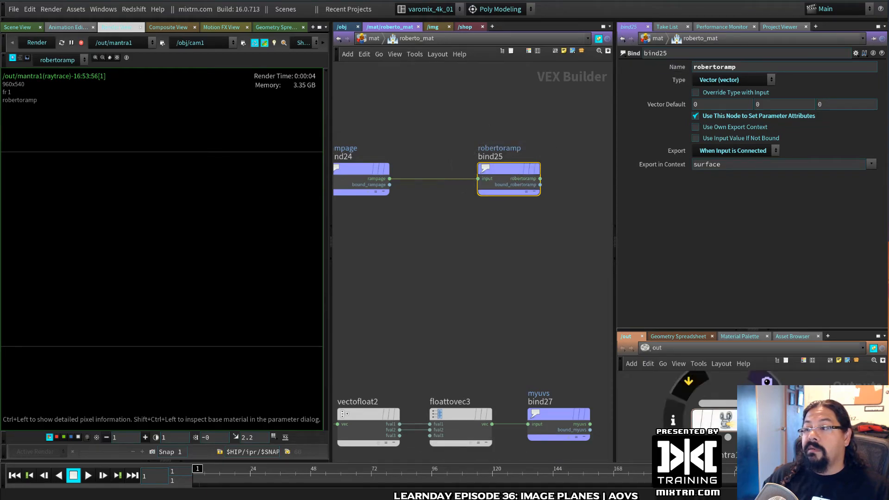
- Check the VEX type choices of mantra1's robertoramp plane and review the main output and extra image plane settings
click(717, 419)
drag(769, 166, 719, 208)
click(772, 181)
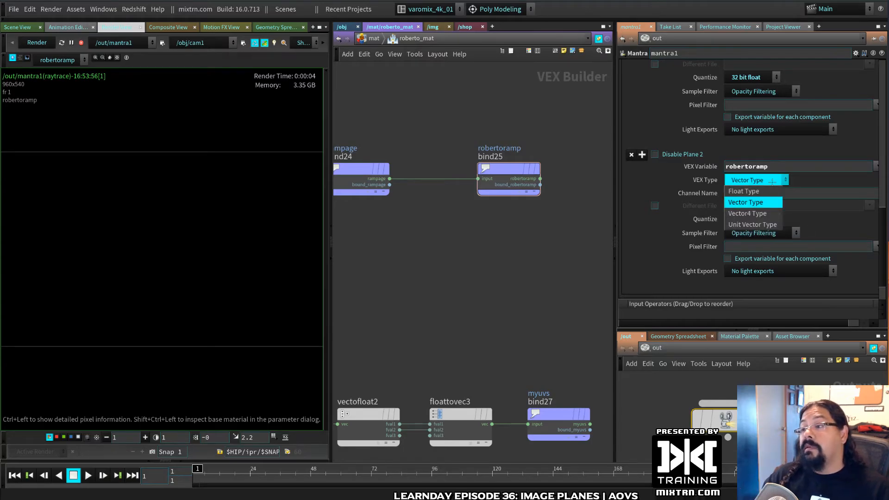
click(772, 181)
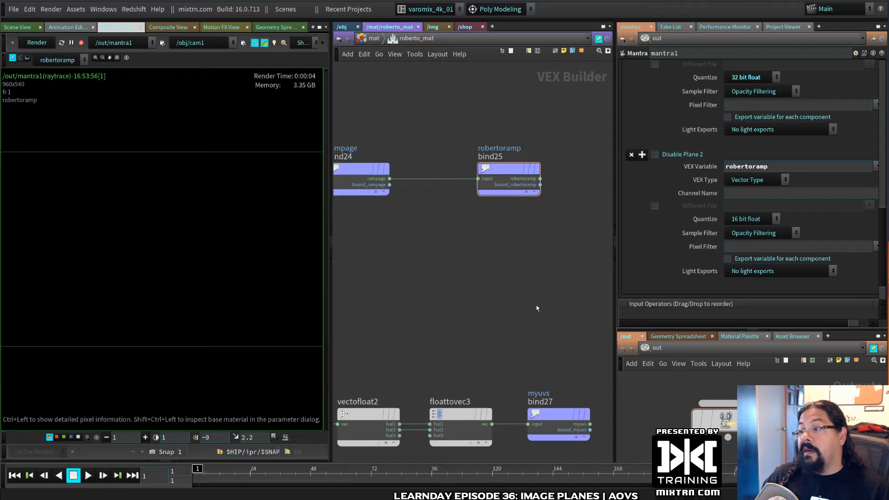
scroll(661, 221, up, 10)
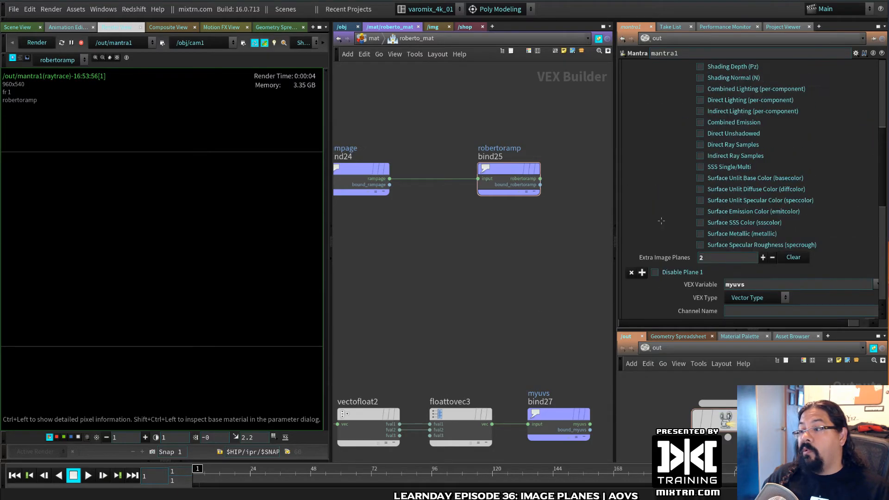
scroll(661, 221, up, 5)
click(634, 223)
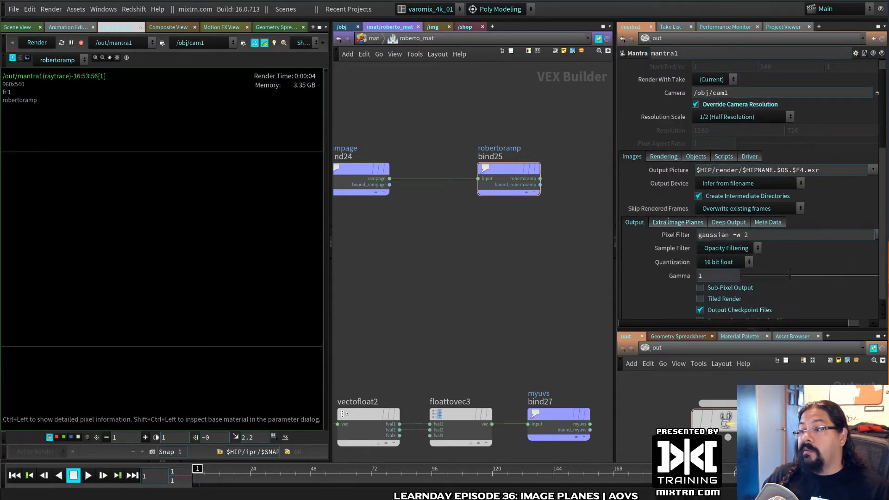
click(668, 222)
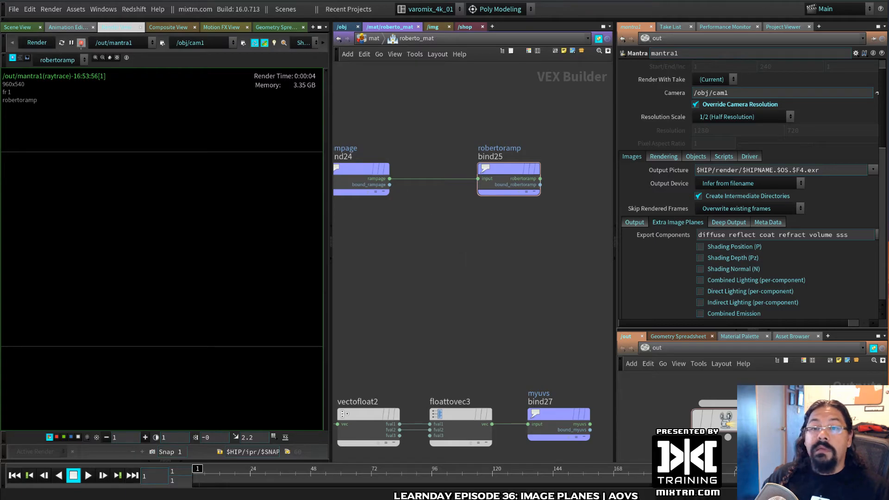
- Show the C plane in the Render View and inspect the pixel values around Roberto
click(60, 60)
click(56, 72)
ctrl+click(199, 196)
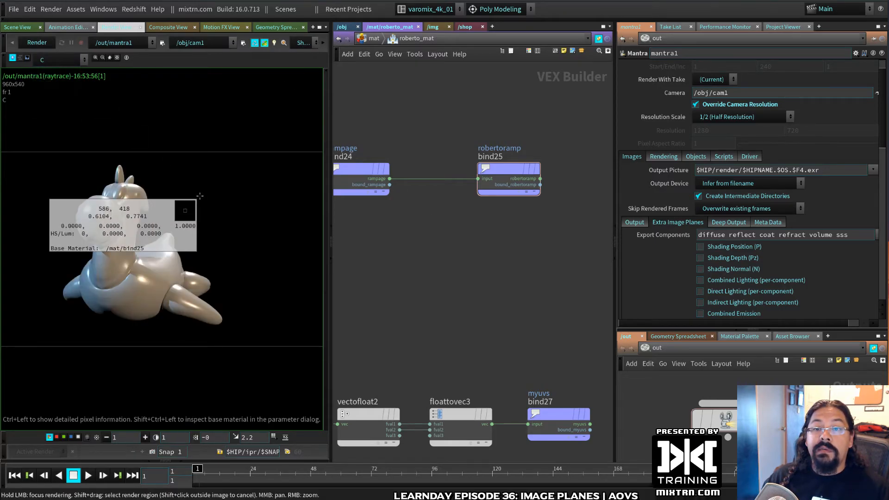
- Add an Attribute Promote node after color2 in the Roberto geometry network, aligned below it and set as the displayed output
click(349, 28)
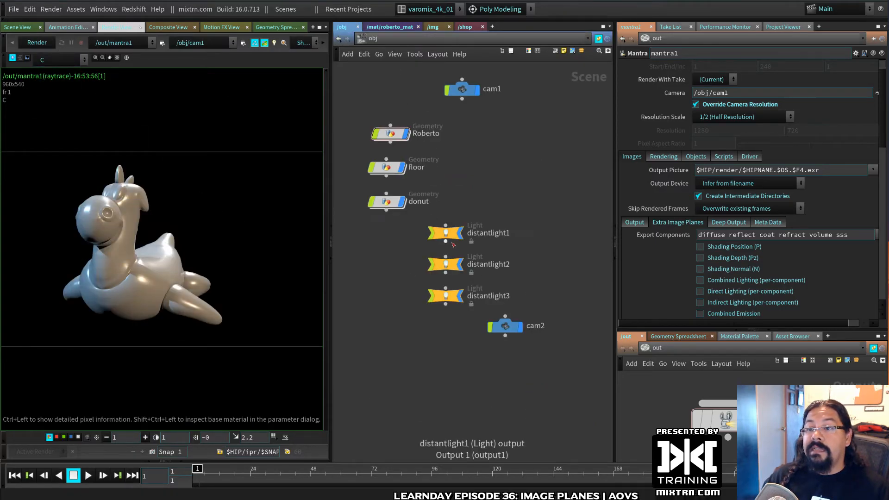
double_click(394, 137)
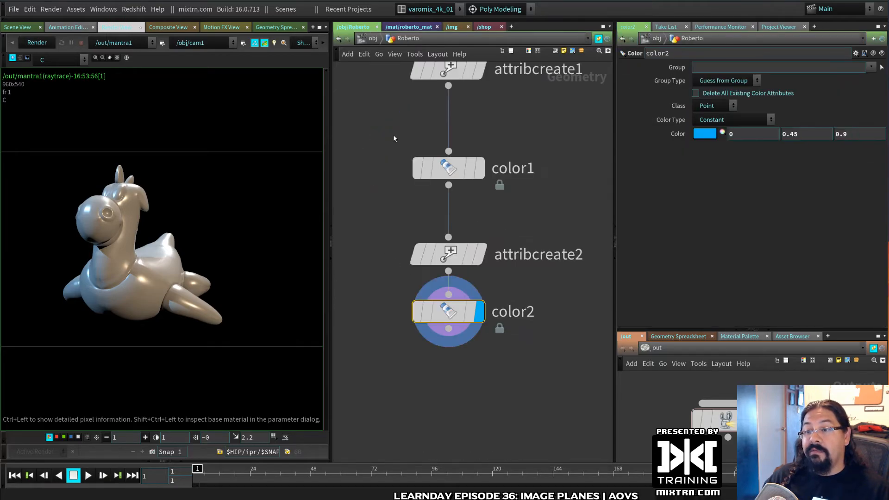
middle_drag(468, 315, 532, 303)
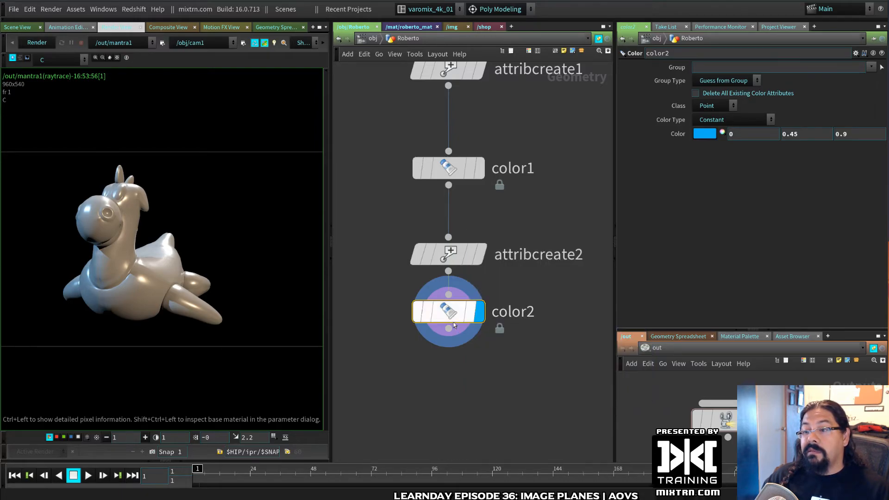
middle_drag(467, 376, 461, 292)
key(Tab)
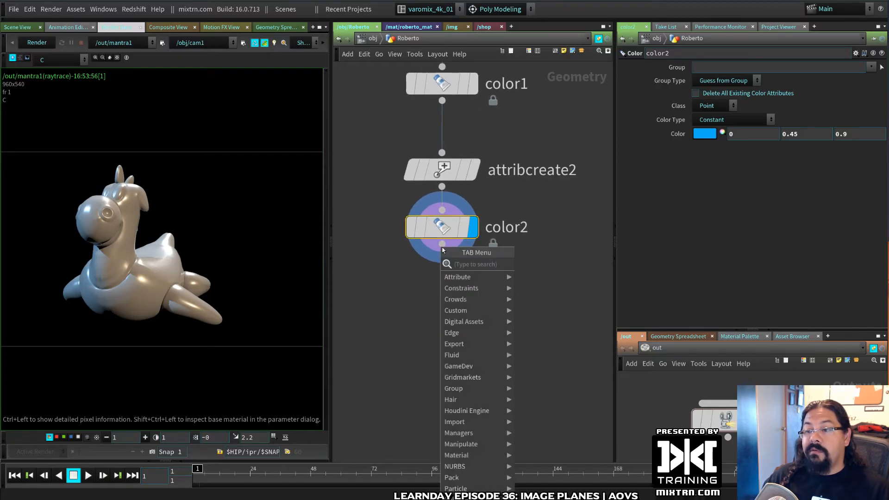
text(prof)
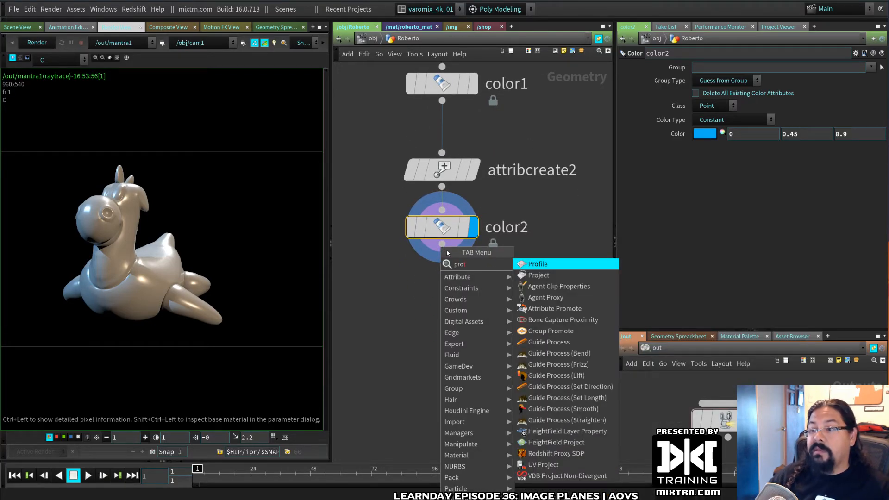
key(BackSpace)
text(mote)
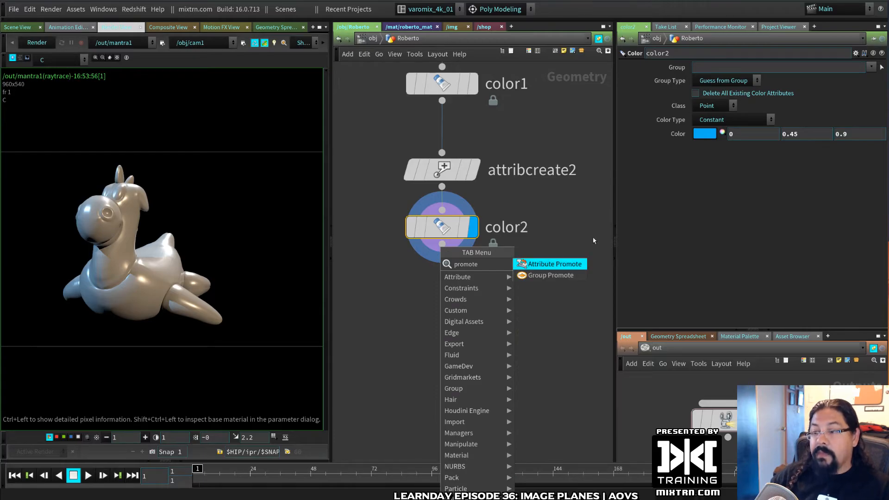
key(Return)
click(479, 298)
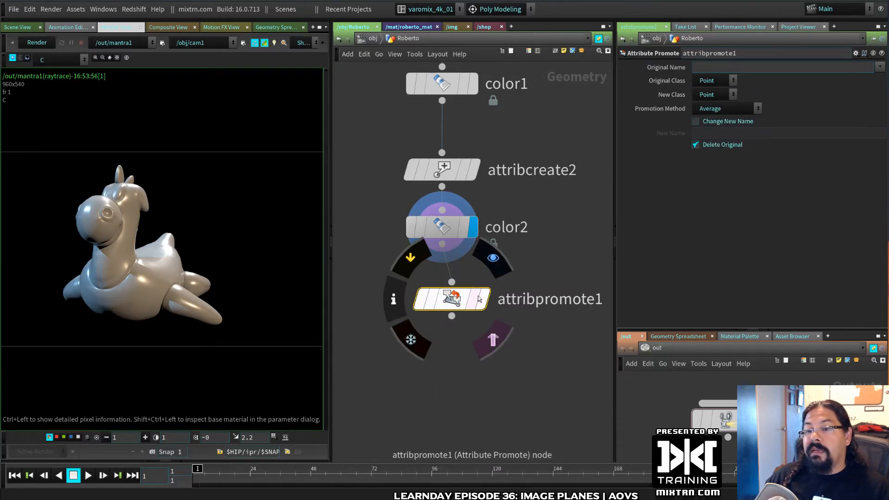
click(483, 299)
drag(457, 300, 447, 301)
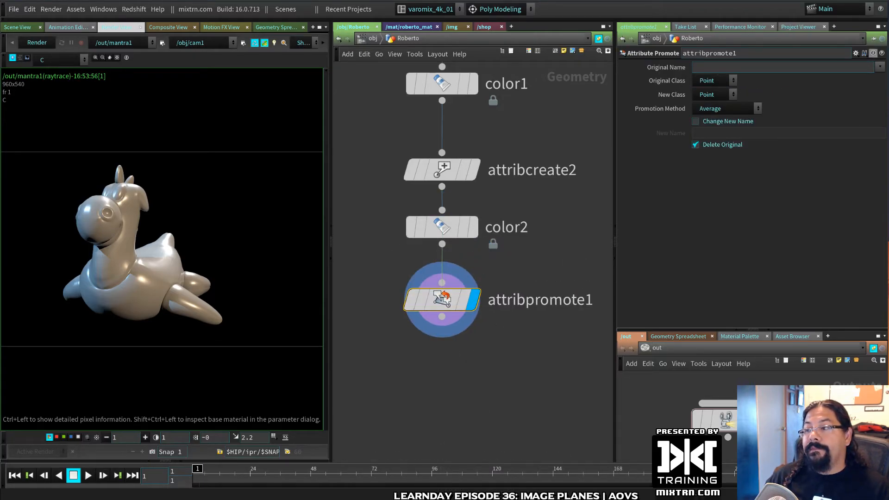
- Set the Attribute Promote node to promote the rampage attribute from Point to Vertex class
click(879, 67)
click(881, 113)
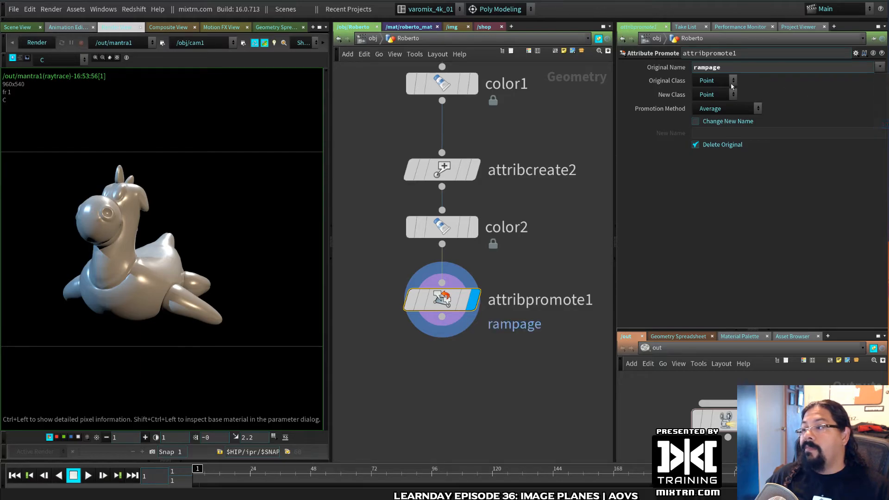
click(713, 94)
click(705, 139)
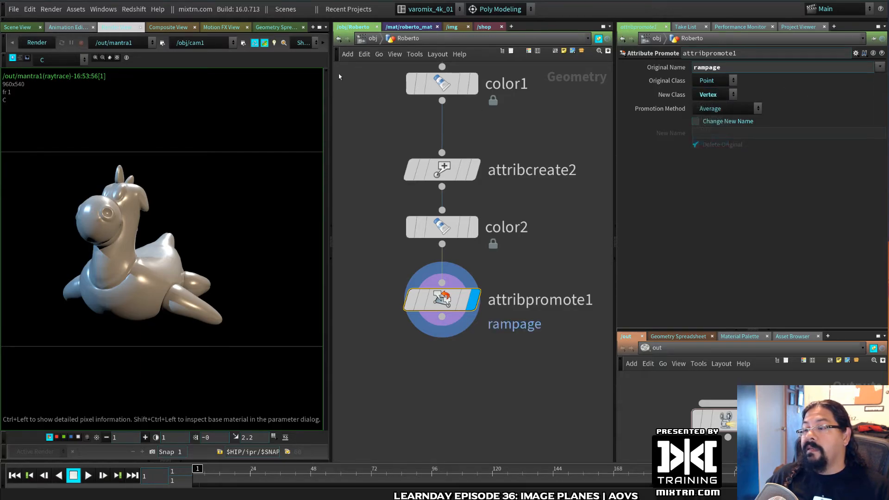
- Review the roberto_mat shader parameters and recheck the Attribute Promote node's settings in the Roberto network
click(411, 27)
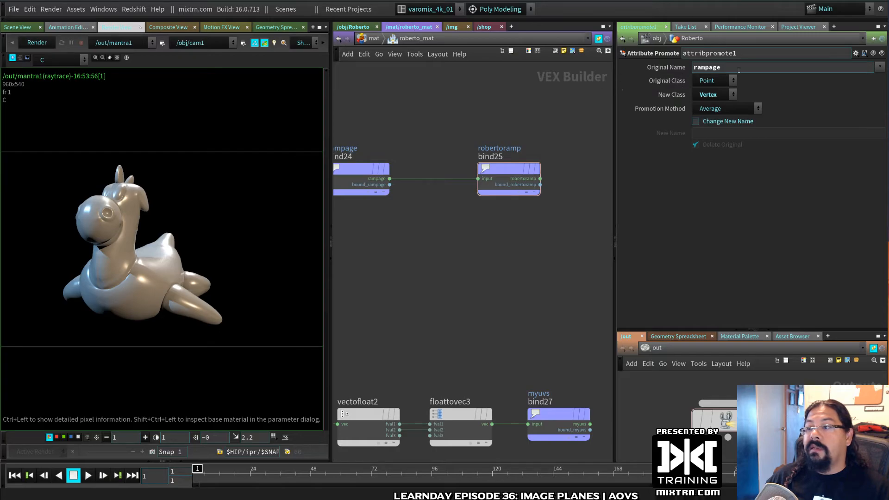
click(371, 38)
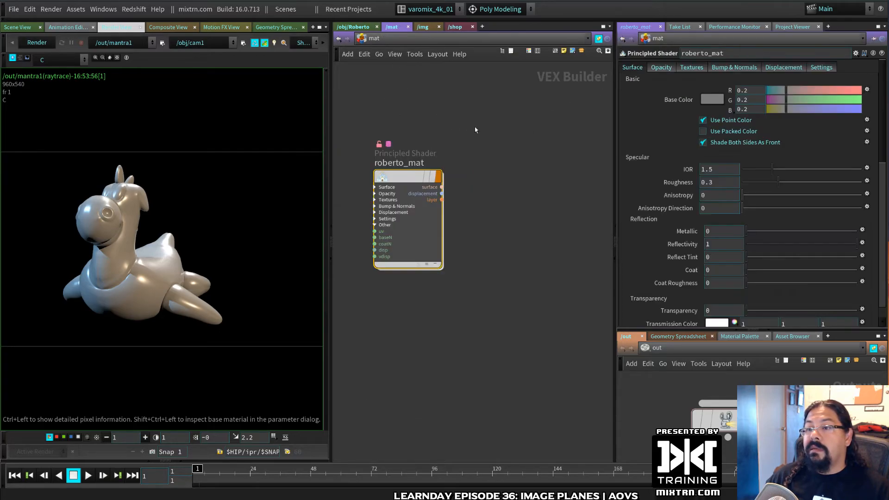
click(358, 27)
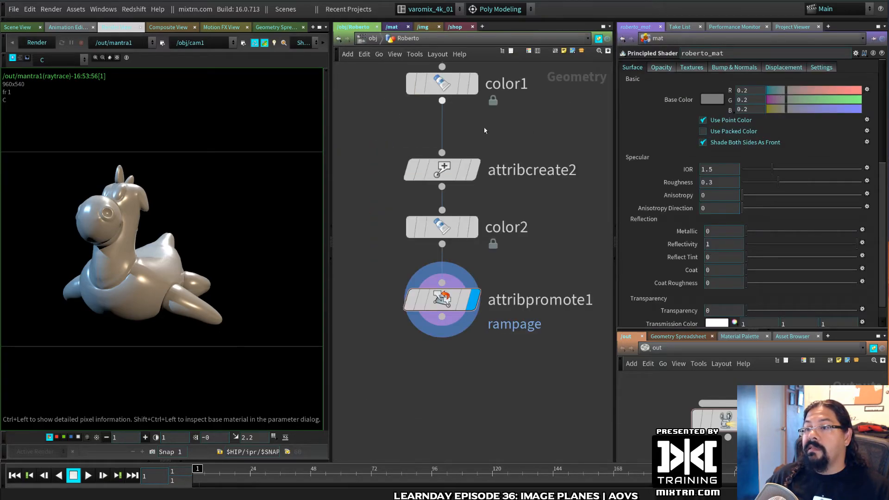
click(443, 299)
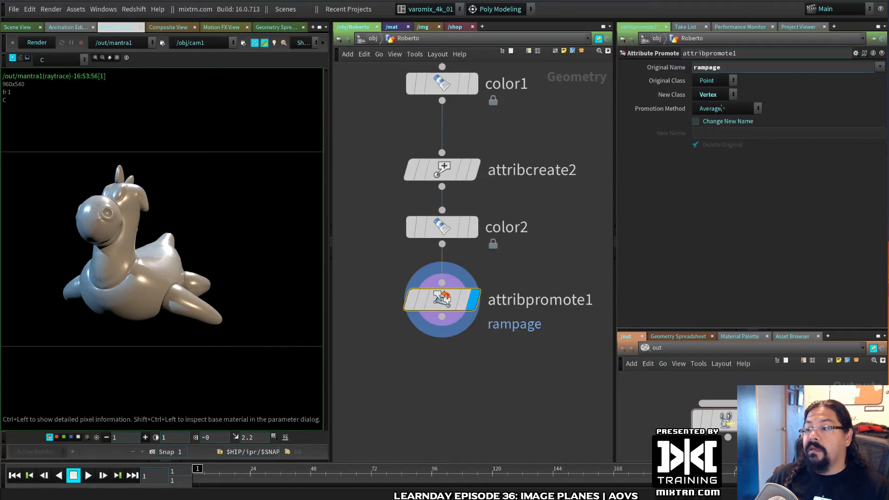
middle_click(488, 304)
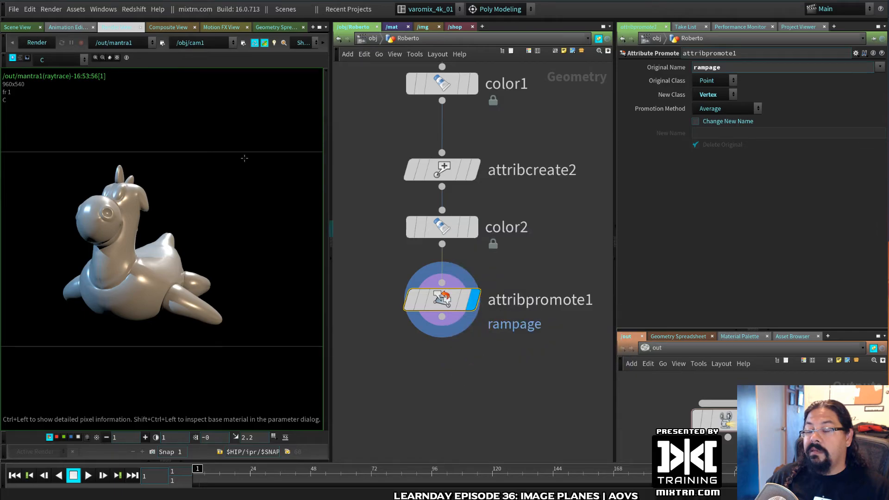
- Save the scene file and return to the material network
click(13, 9)
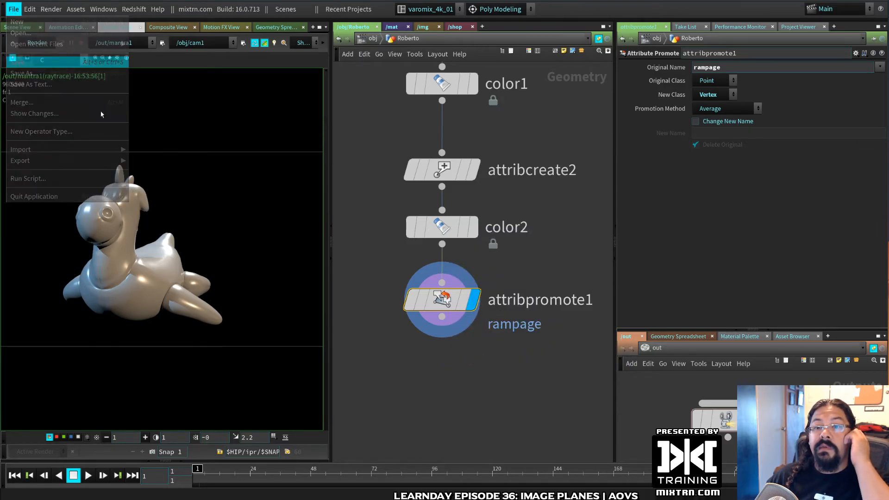
click(18, 73)
click(392, 27)
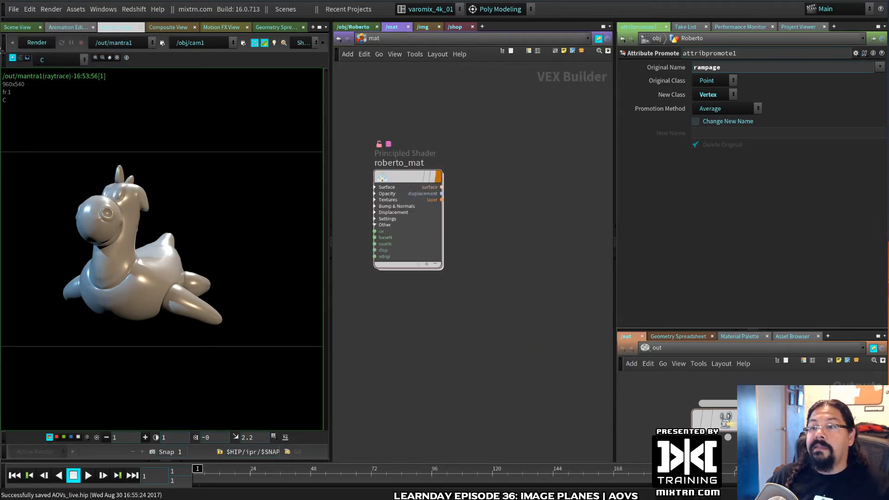
- Re-render the mantra1 output and return to the Roberto geometry network
click(64, 60)
click(37, 42)
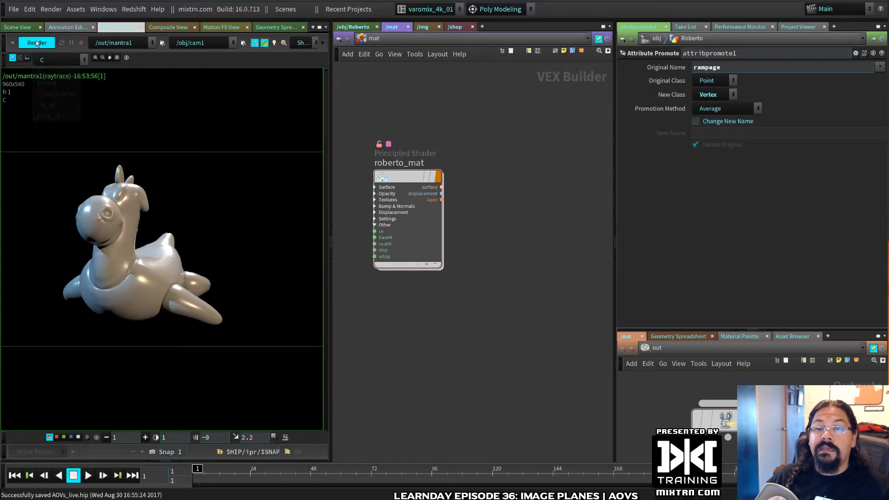
click(352, 27)
click(116, 178)
click(143, 237)
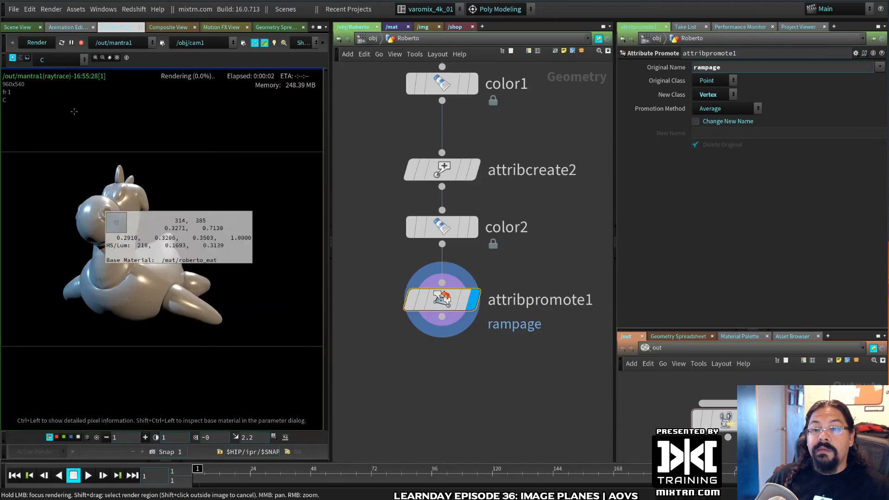
- Display the robertoramp plane in the render, inspect its pixel values, and briefly adapt the display range before resetting it
click(69, 60)
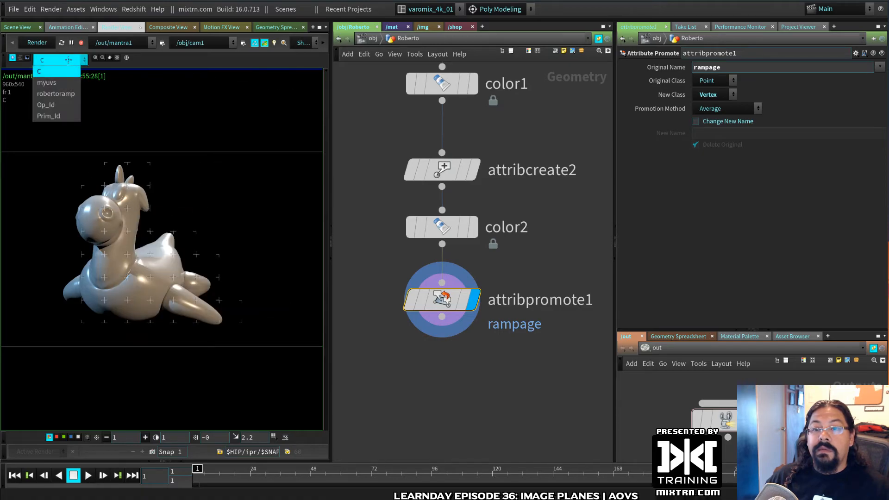
click(56, 82)
click(60, 61)
click(68, 93)
click(260, 200)
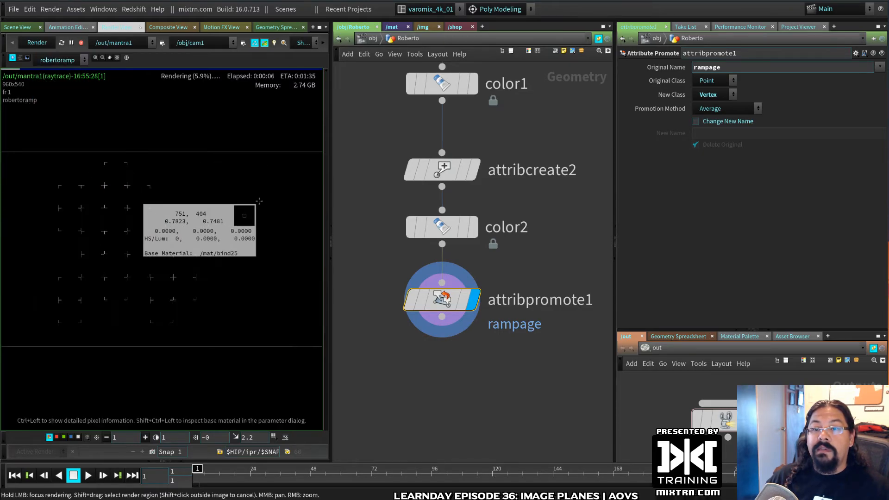
drag(260, 201, 88, 241)
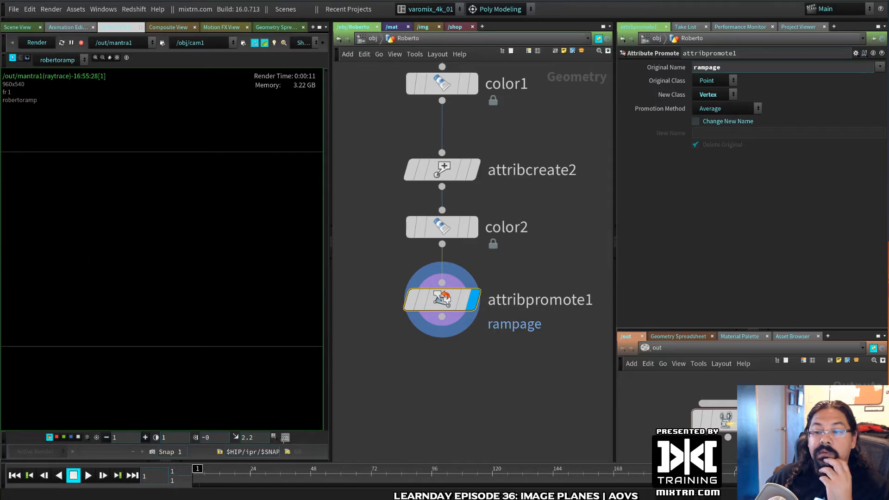
click(284, 439)
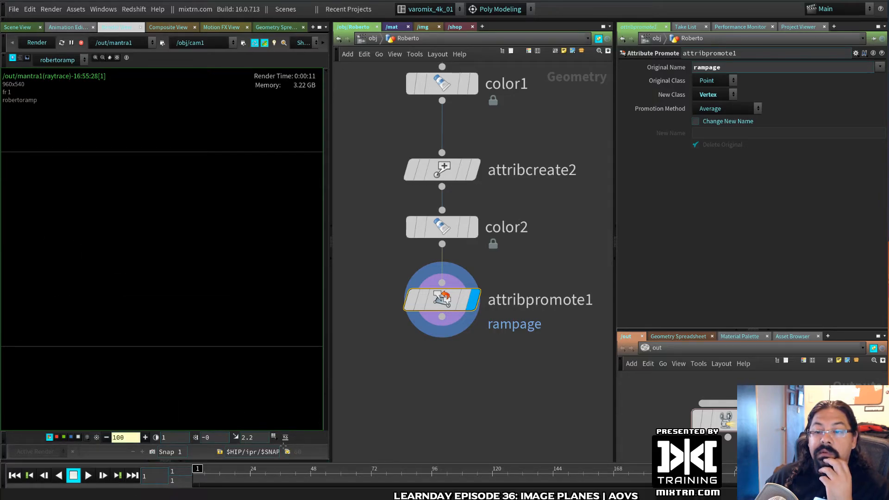
click(96, 438)
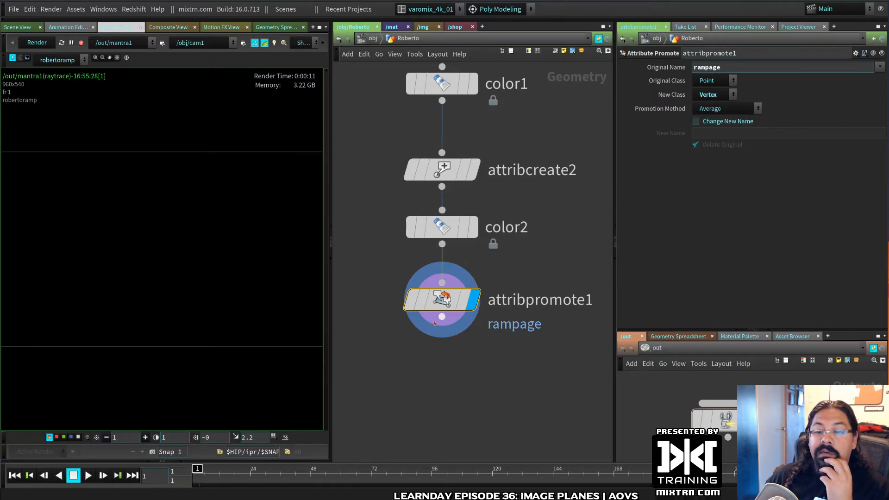
- Check the robertoramp image plane settings on mantra1, the matching Bind nodes in roberto_mat, and Roberto's Attribute Promote node
click(725, 405)
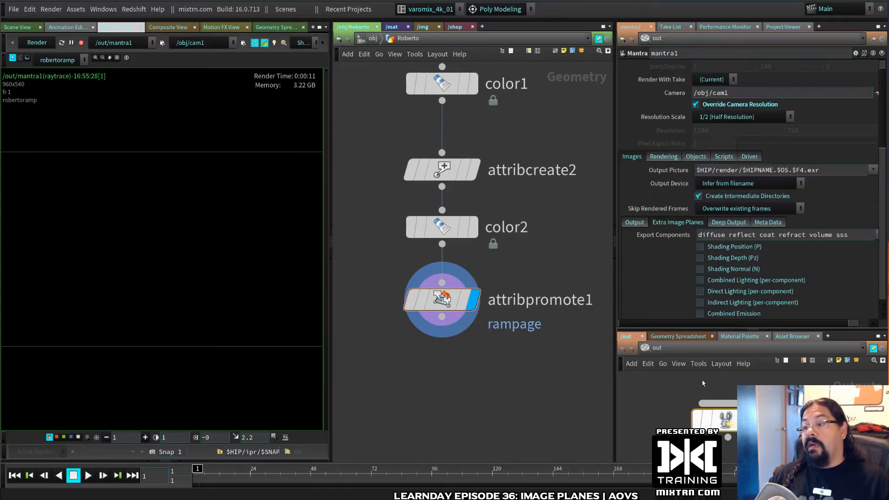
scroll(716, 281, down, 10)
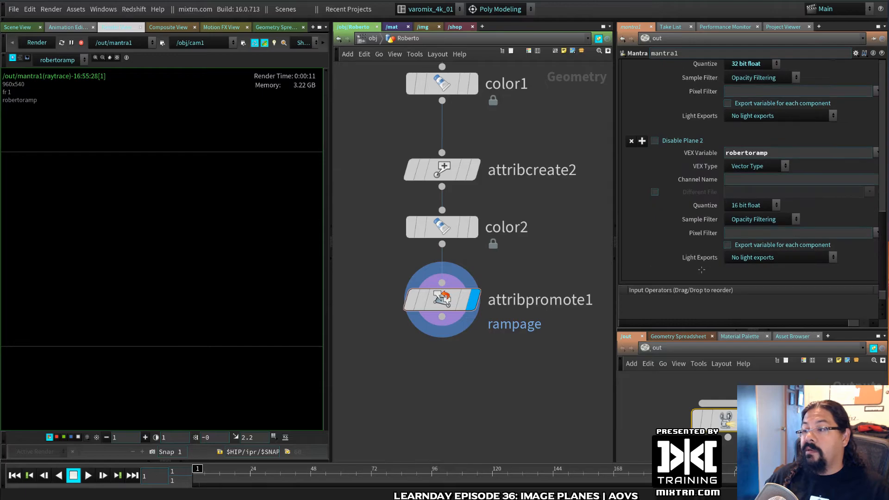
double_click(783, 166)
click(391, 27)
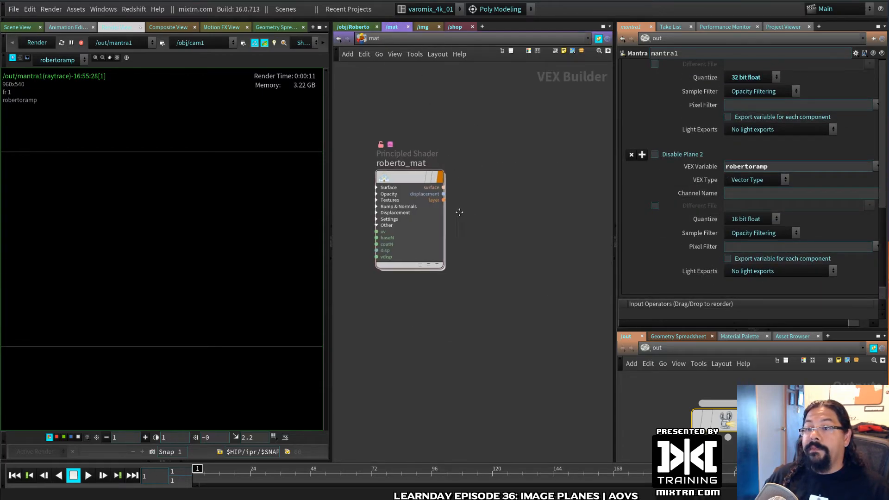
double_click(435, 165)
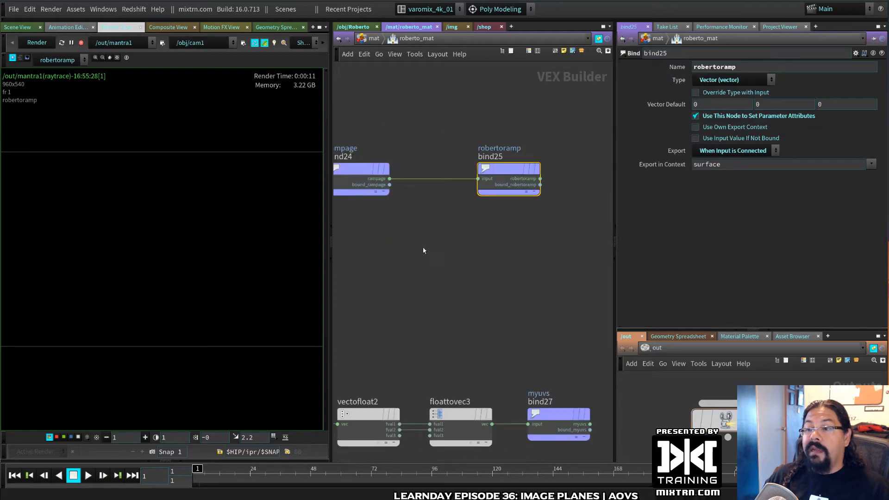
middle_drag(429, 244, 489, 263)
click(353, 27)
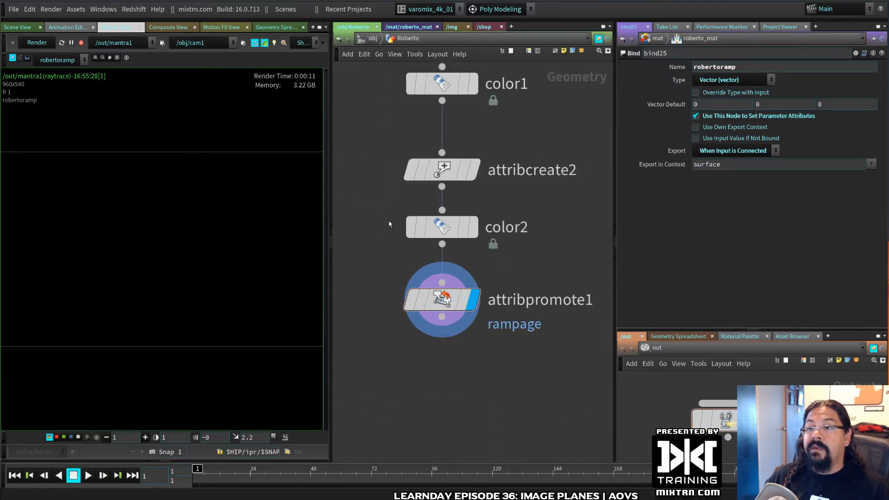
middle_click(454, 300)
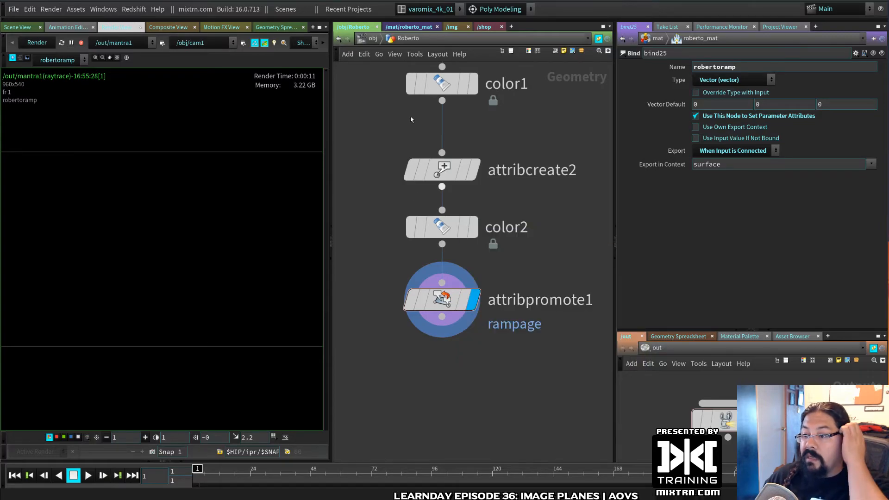
- Add a Bind node named N below the rampage Bind inside the roberto_mat shader
key(ctrl+Tab)
middle_drag(450, 301, 447, 259)
drag(386, 80, 605, 174)
key(Tab)
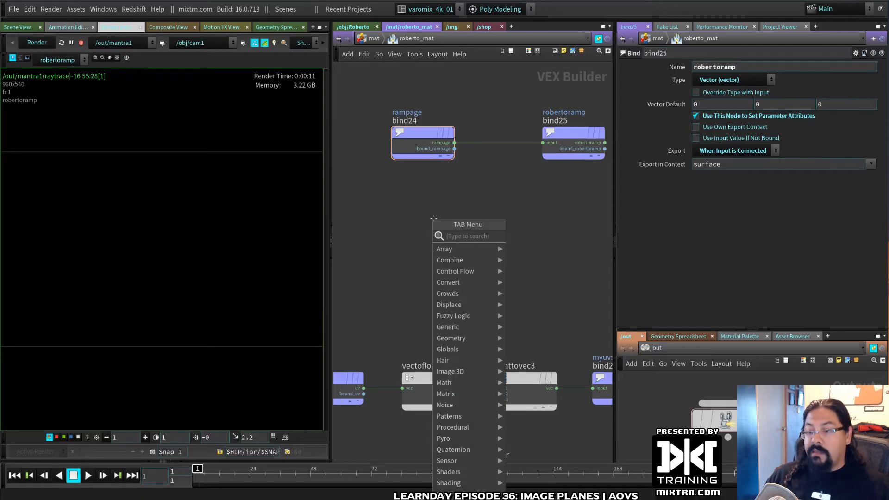
text(bind)
key(Return)
click(434, 218)
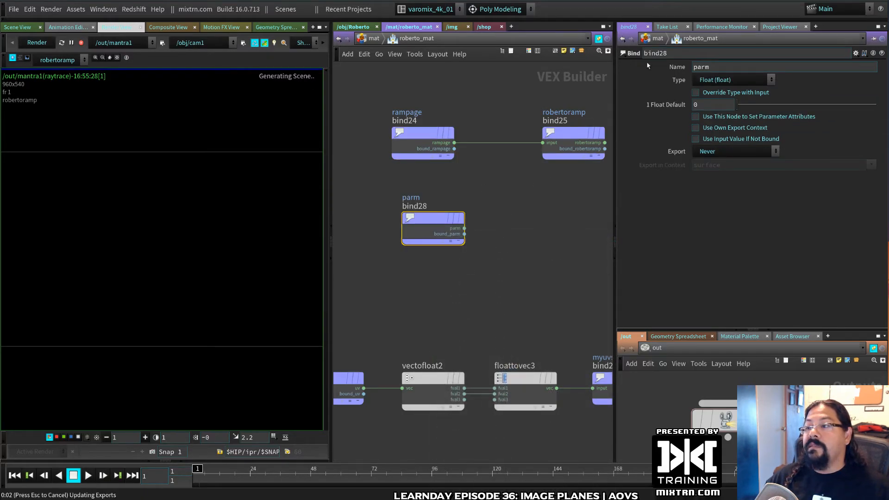
double_click(700, 68)
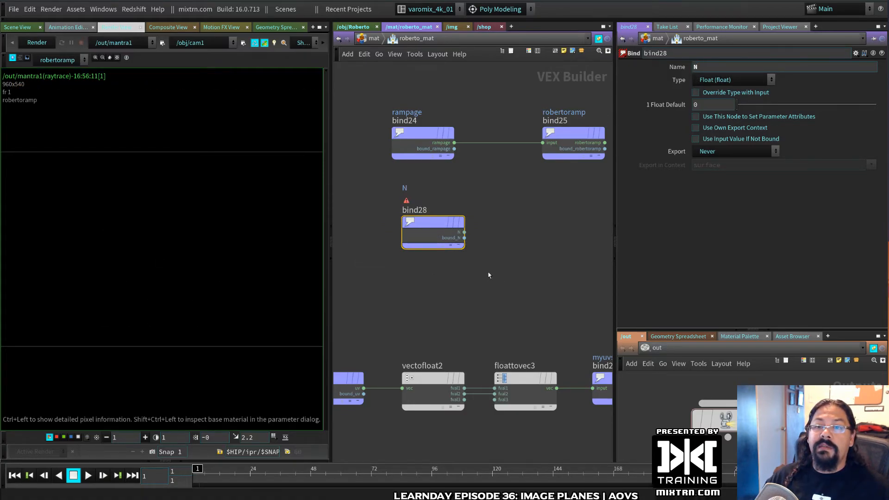
- Add a Bind Export node named normals and connect the N Bind's output to its input
key(Tab)
text(bind ex)
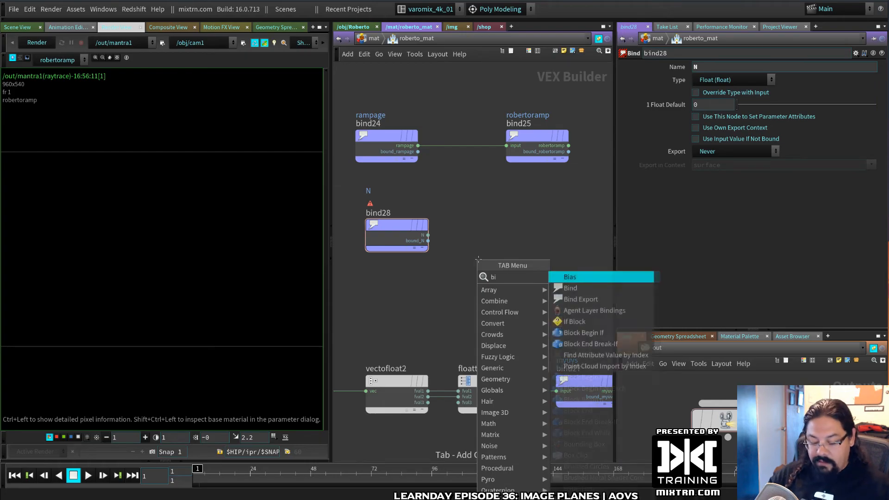
click(568, 278)
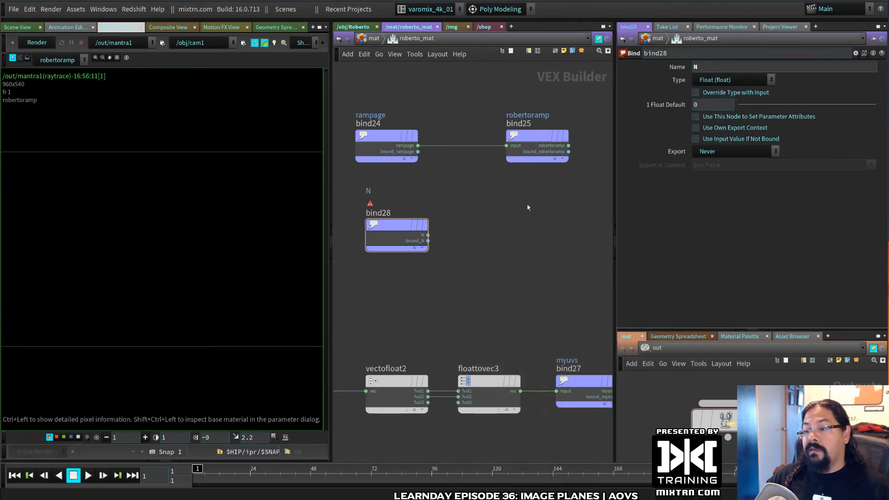
click(533, 208)
drag(431, 237, 531, 224)
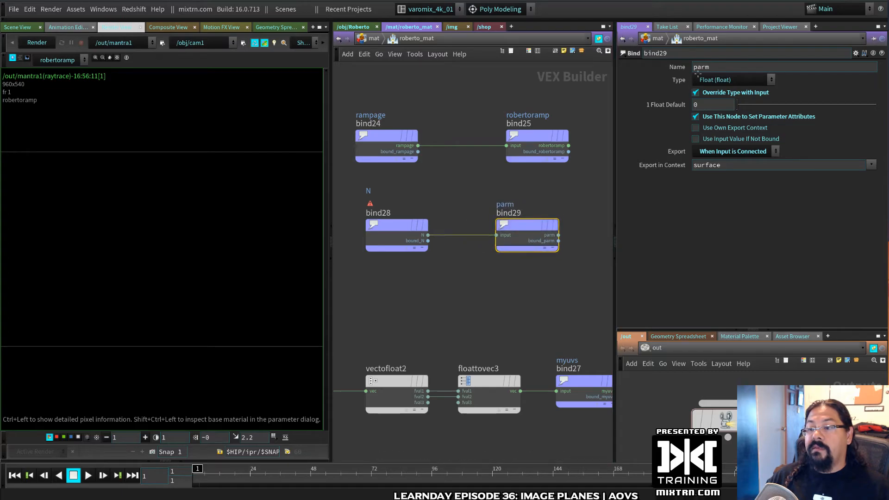
key(Return)
- Set the N Bind node's type to Vector (vector)
click(396, 224)
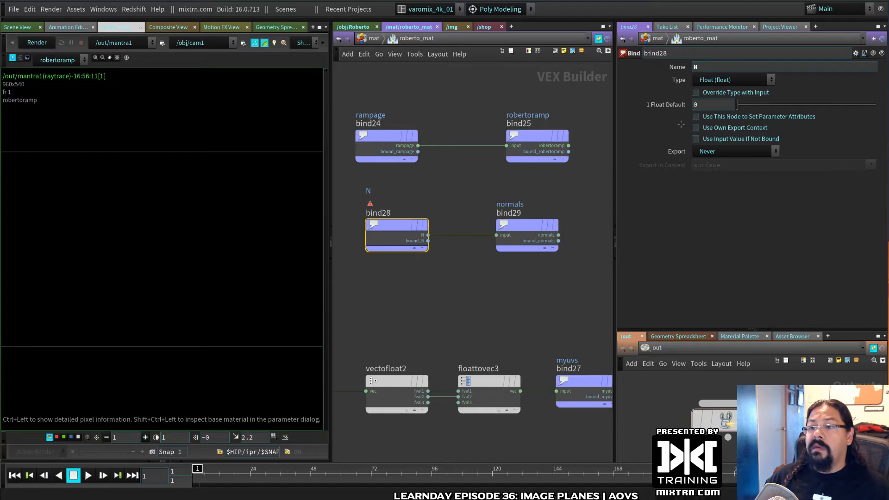
click(730, 80)
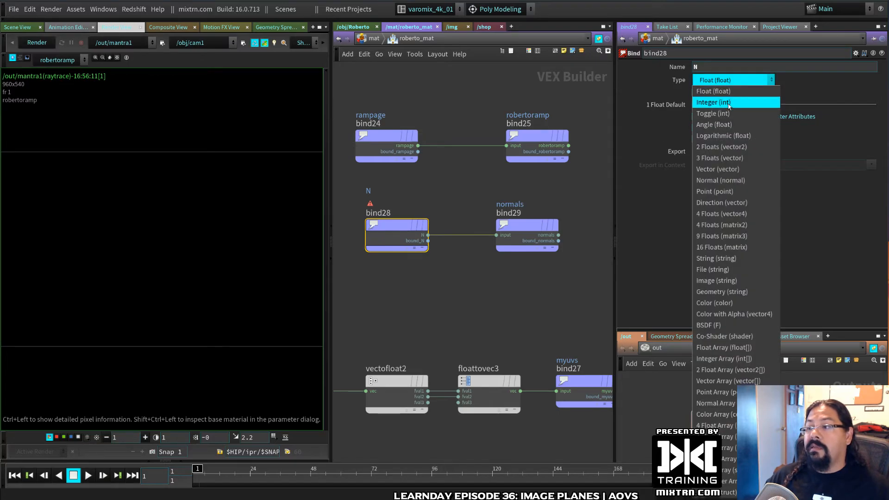
click(726, 174)
- Set the rampage Bind node's type to Color (color) and check the normals export node's parameters
click(386, 137)
click(729, 80)
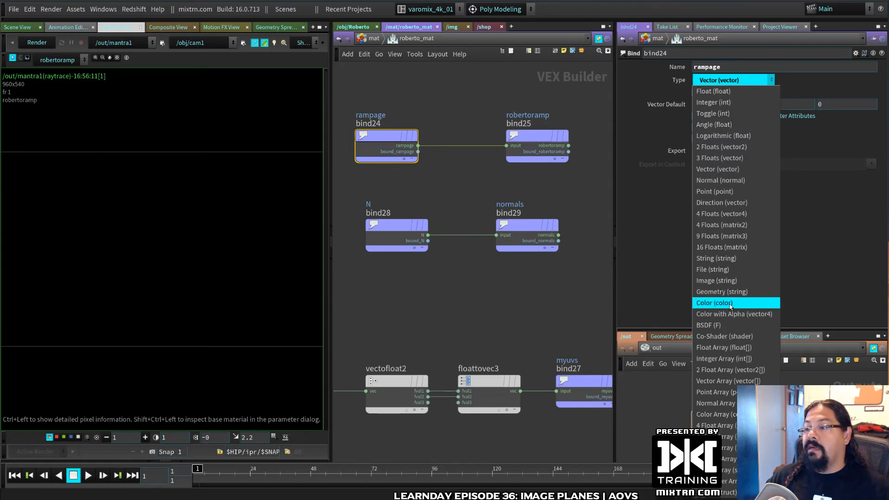
click(714, 302)
mouse_move(543, 140)
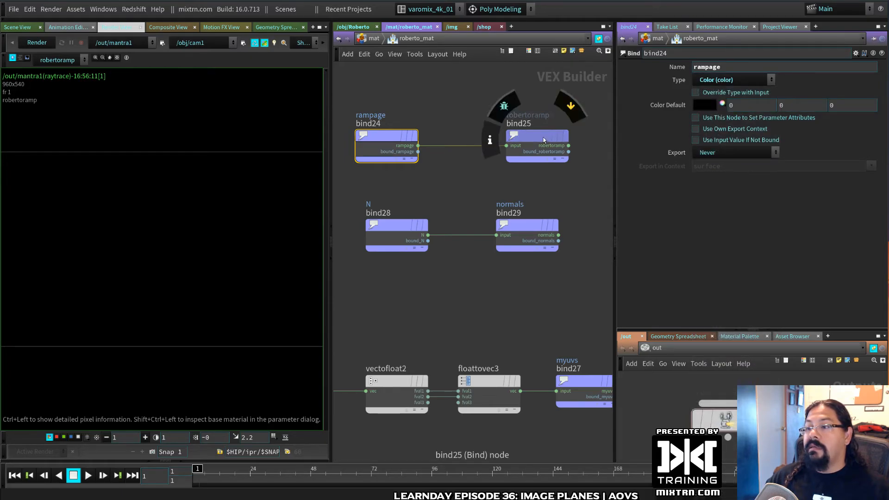
click(520, 223)
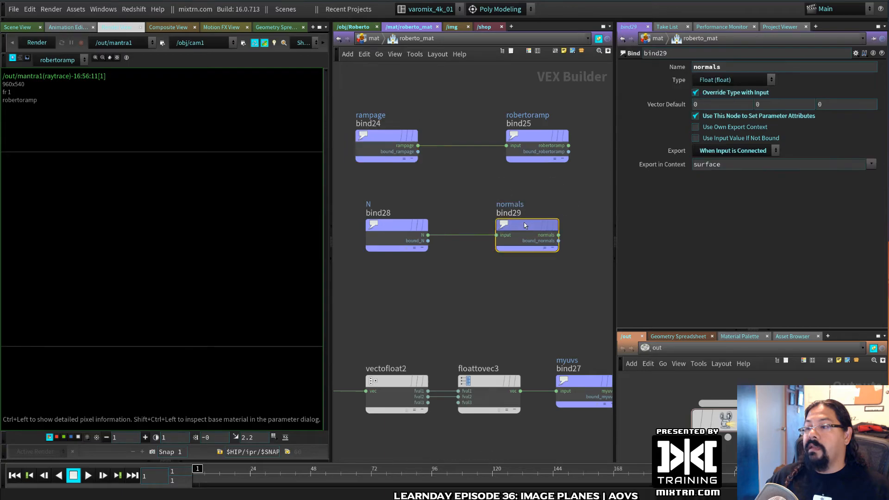
- Add a third extra image plane on mantra1 with the VEX variable normals, and save the scene
click(715, 419)
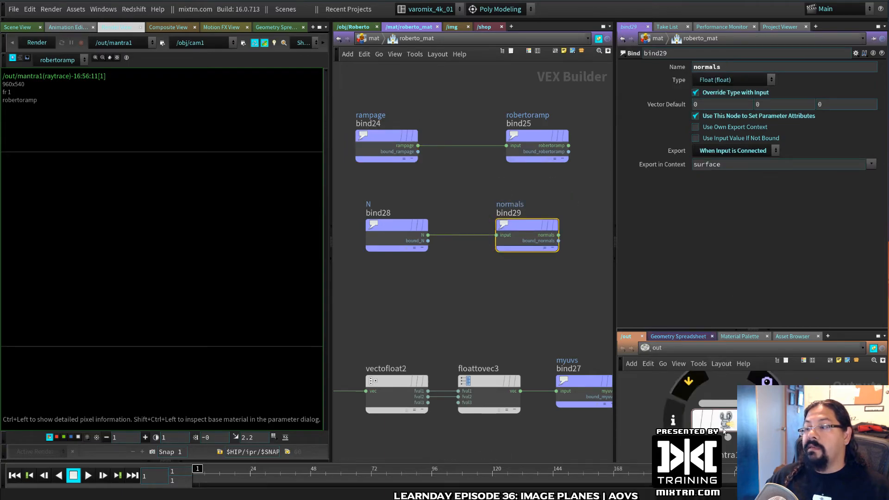
scroll(703, 149, down, 1)
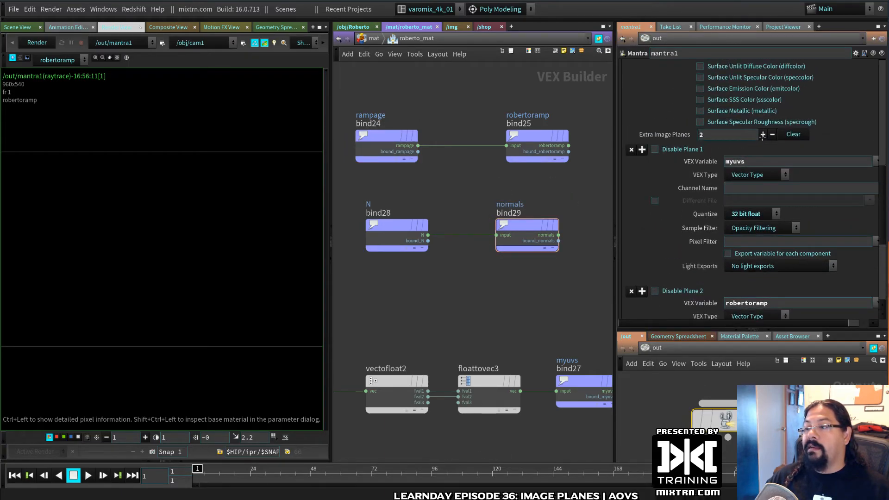
click(762, 135)
scroll(756, 152, down, 5)
click(757, 143)
text(normals)
key(Return)
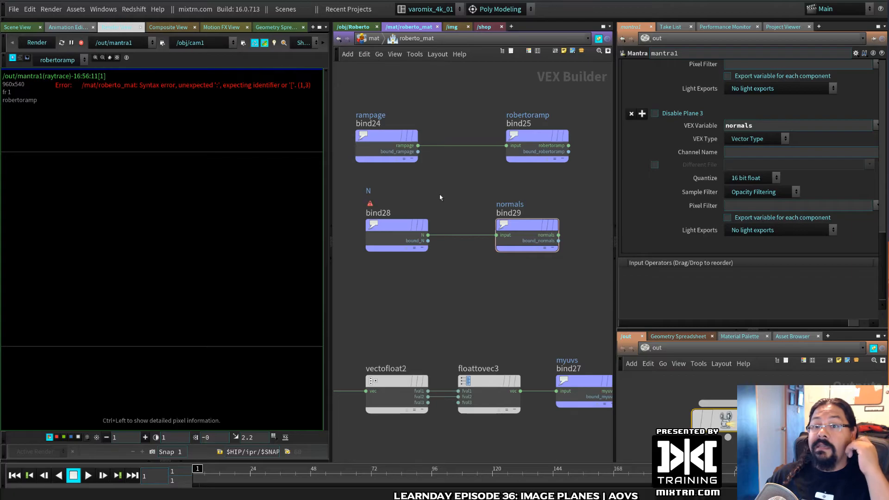
key(ctrl+s)
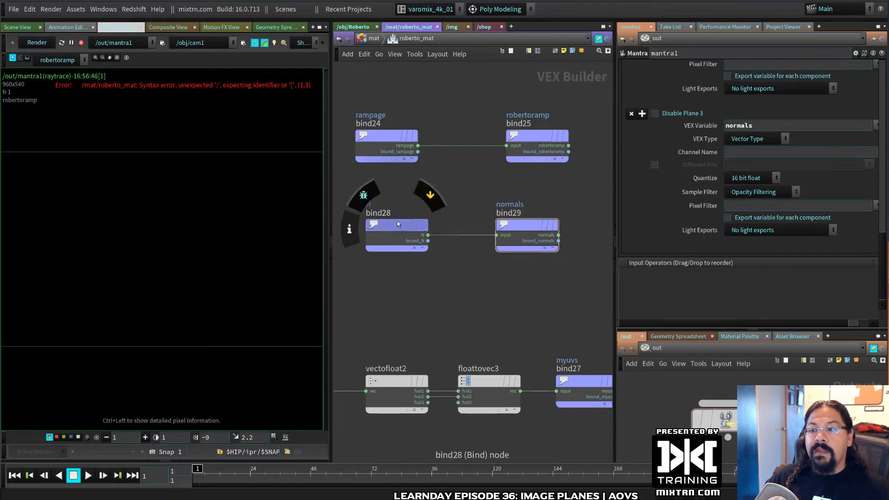
- Check the N Bind node, re-render the scene, and display the normals plane
click(420, 236)
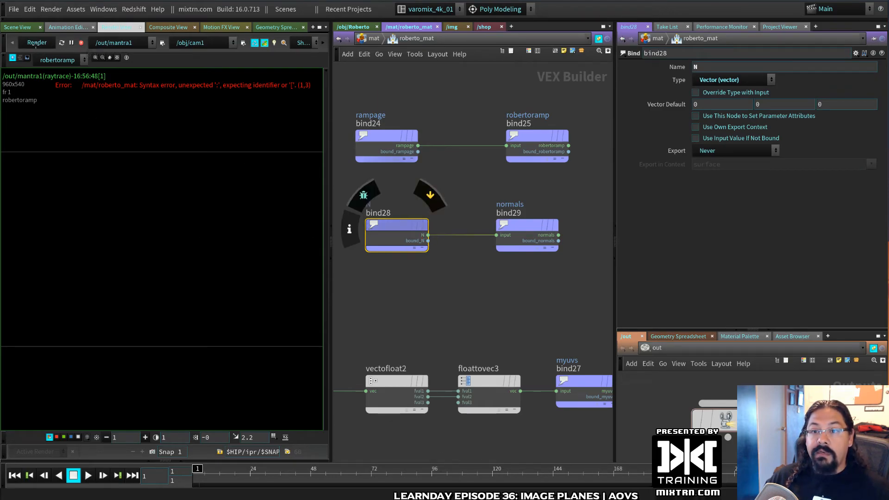
click(36, 42)
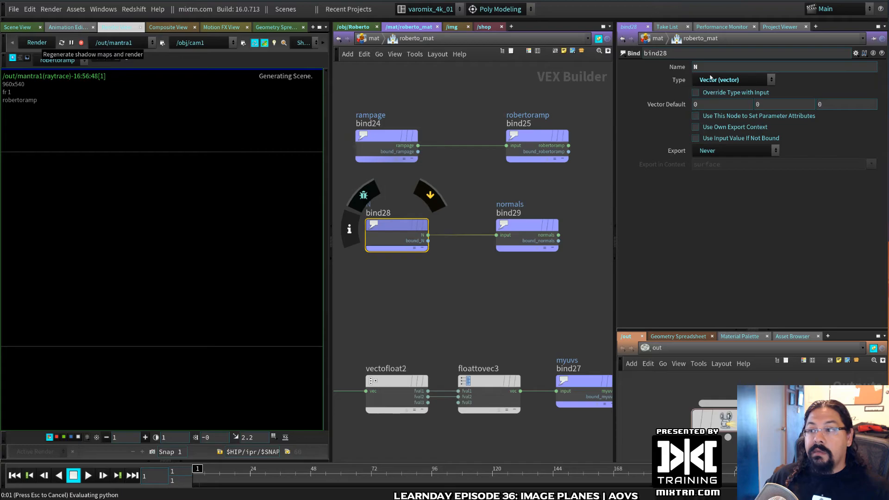
click(57, 60)
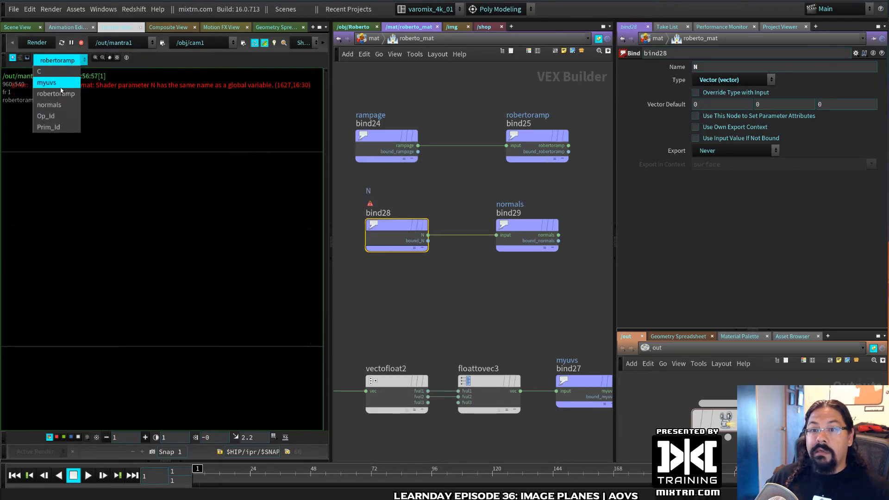
click(57, 104)
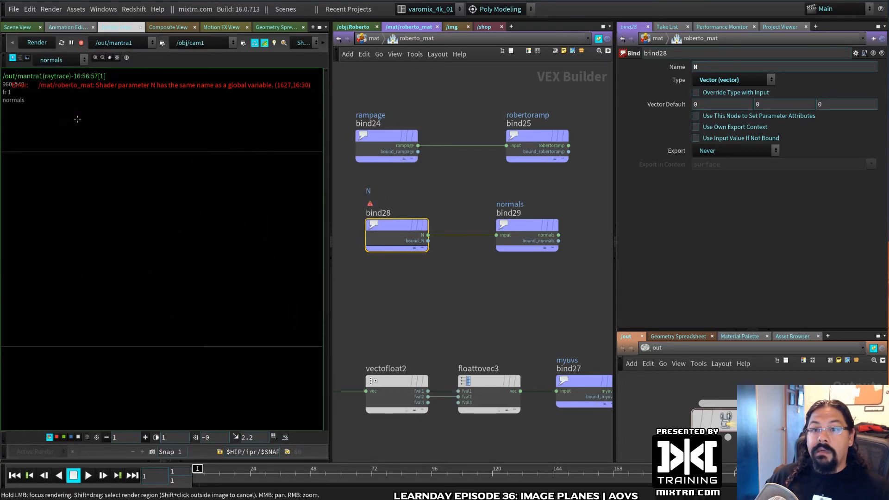
- Duplicate the roberto_mat Principled Shader in the material network and place the copy below the original
click(374, 39)
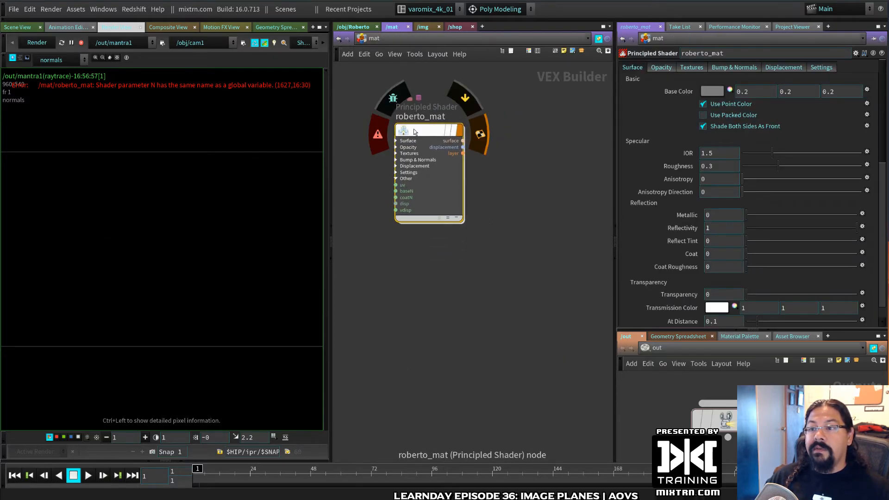
key(ctrl+c)
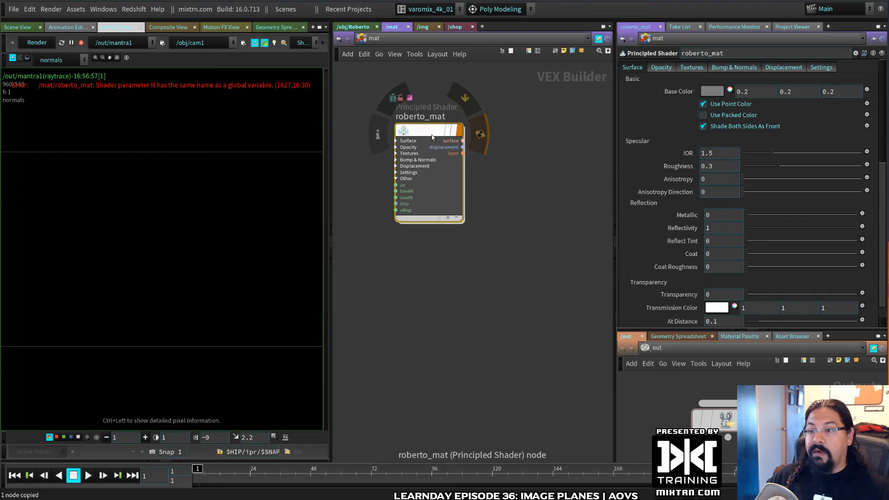
key(ctrl+v)
drag(411, 122, 421, 258)
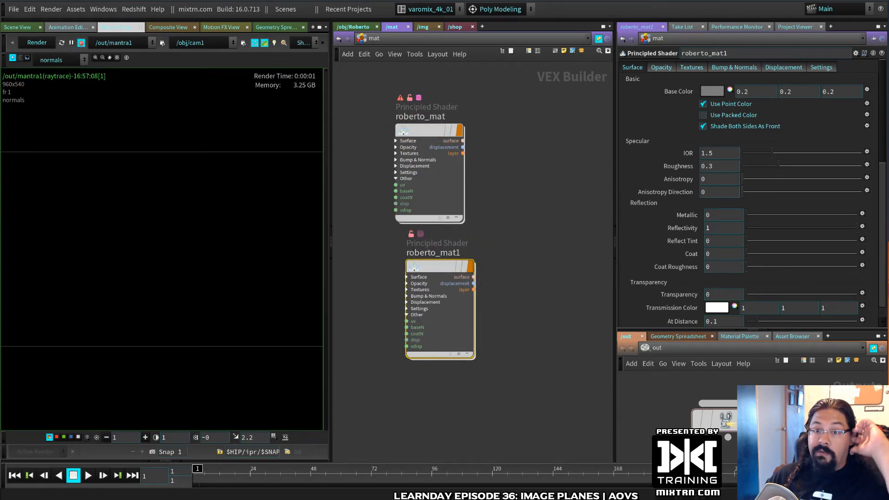
- Assign the duplicated material /mat/roberto_mat1 to the Roberto object and test it in the render view
click(351, 27)
key(u)
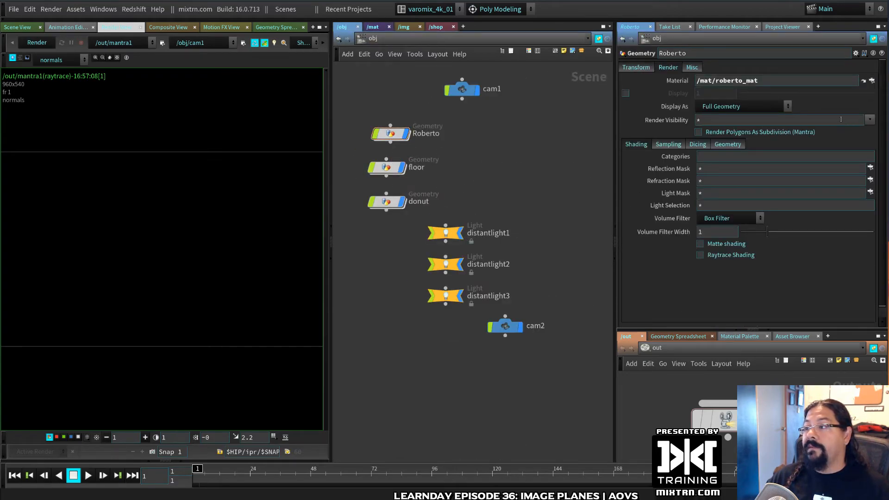
double_click(486, 152)
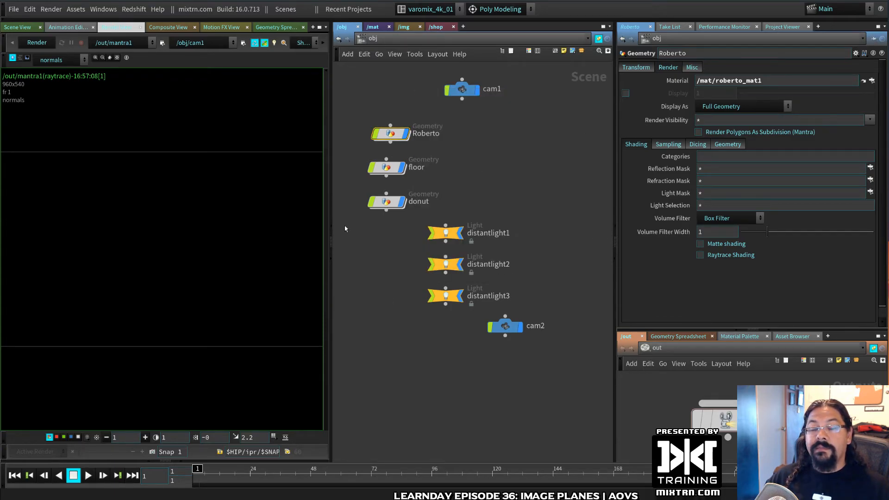
click(237, 205)
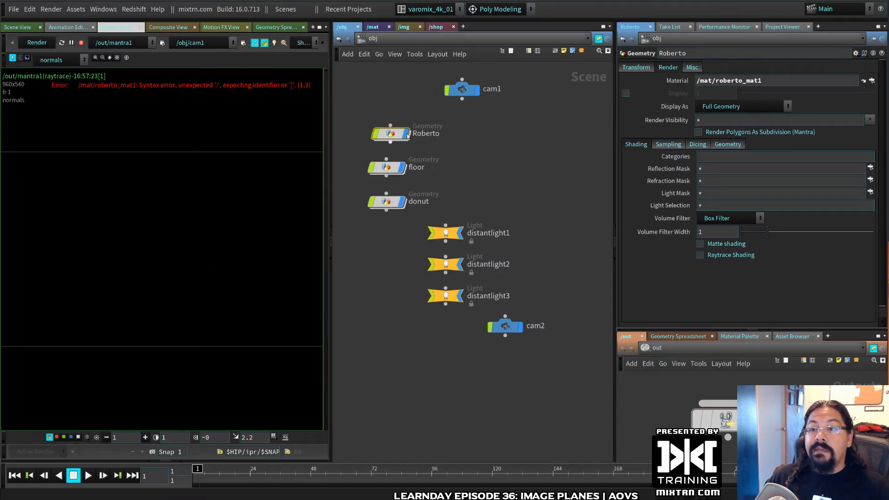
- Examine the N Bind node inside roberto_mat1, including its parameters and its error flag
click(373, 27)
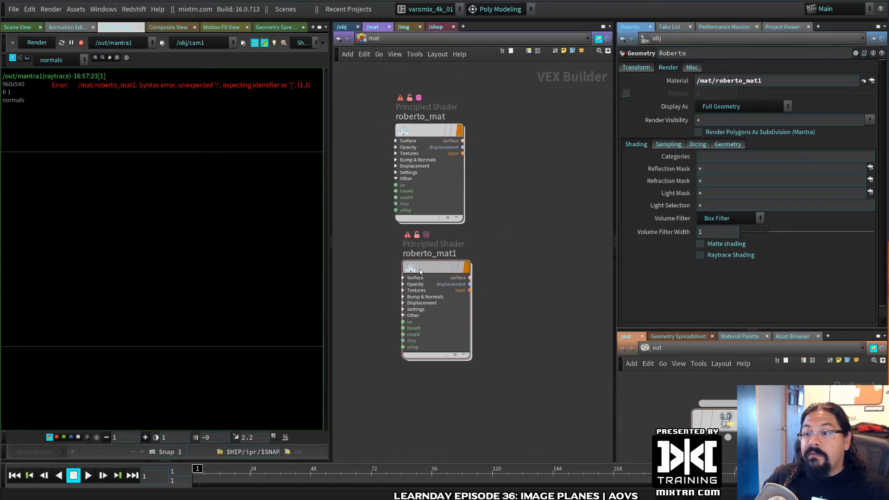
double_click(405, 272)
scroll(571, 271, up, 10)
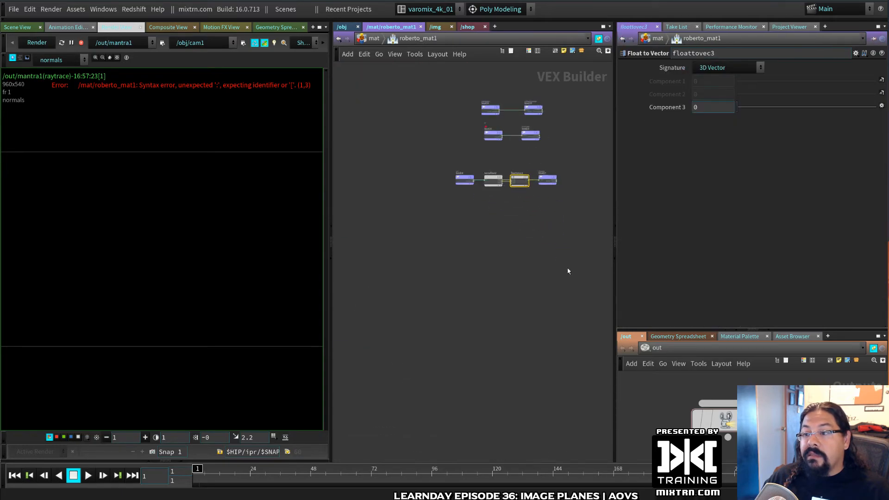
middle_drag(510, 182, 537, 322)
scroll(502, 314, down, 1)
scroll(527, 263, up, 9)
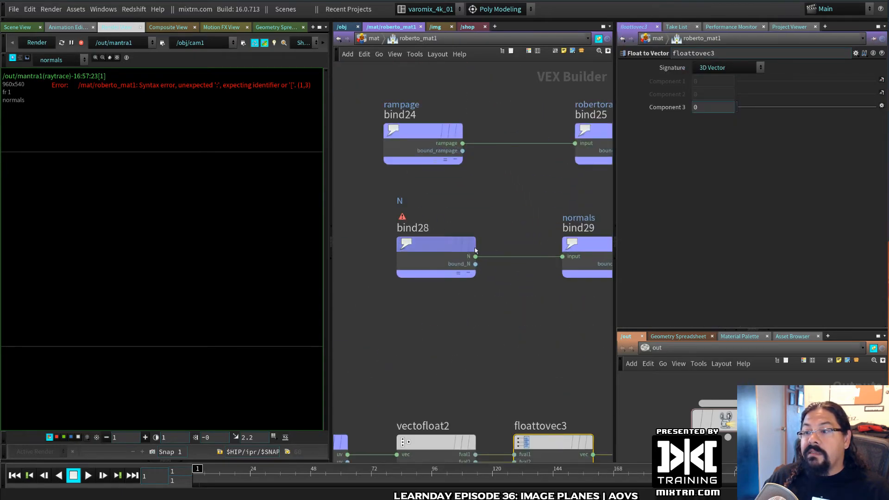
click(439, 249)
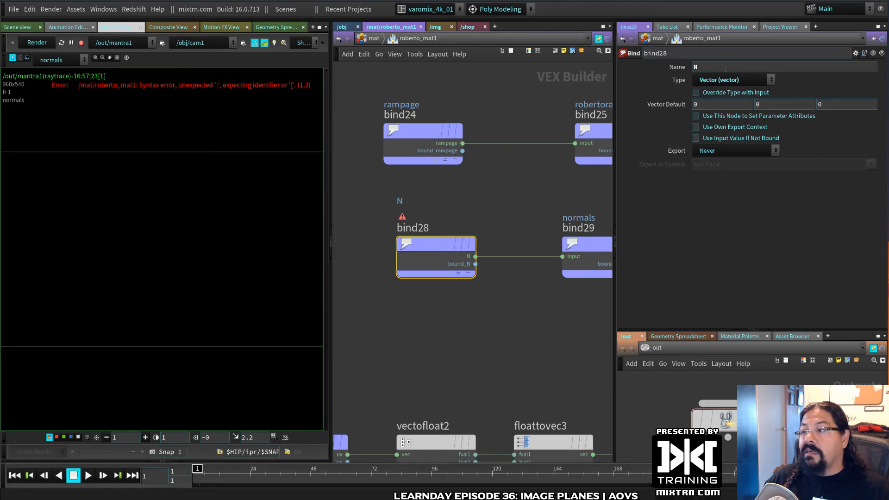
middle_click(454, 250)
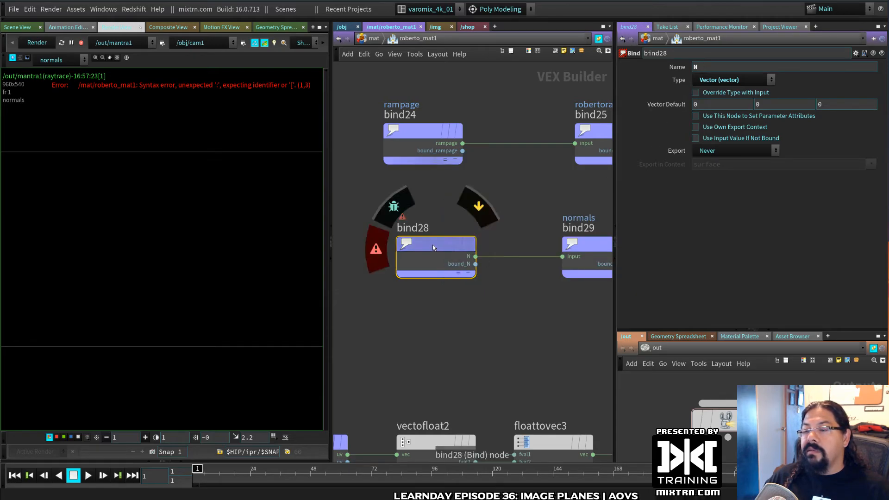
- Copy the connected rampage and robertoramp Bind nodes from roberto_mat1 into the /mat network and enable the material flag on robertoramp
drag(442, 216, 581, 307)
drag(432, 191, 594, 120)
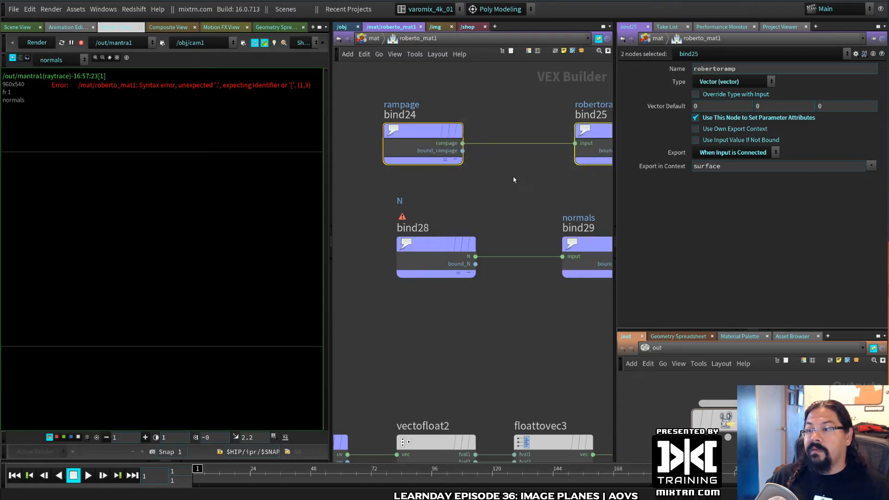
key(ctrl+c)
click(372, 38)
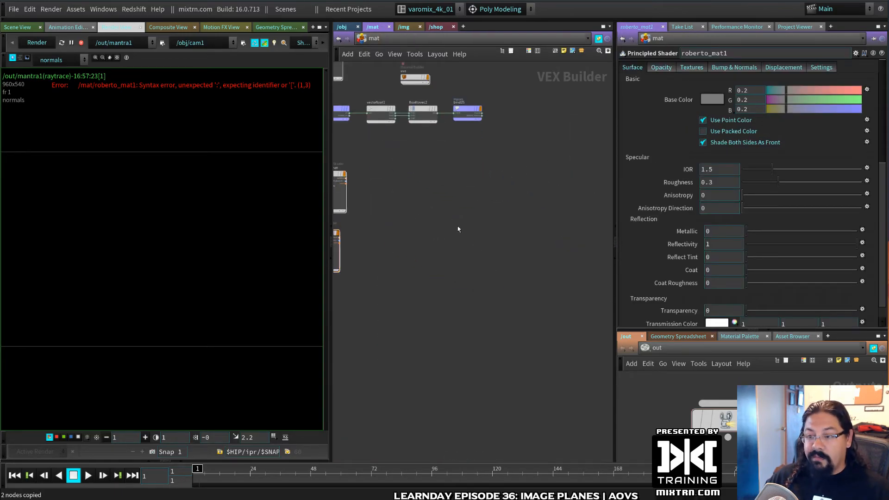
key(ctrl+v)
scroll(470, 220, up, 5)
click(556, 221)
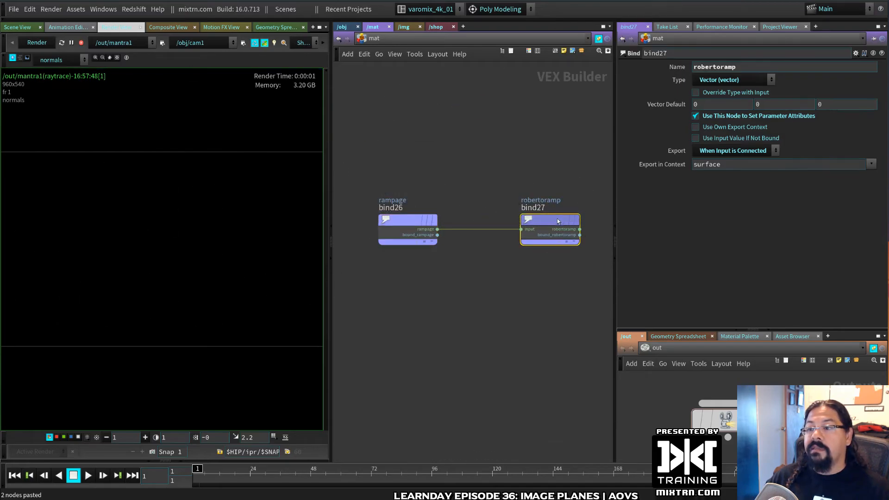
mouse_move(577, 222)
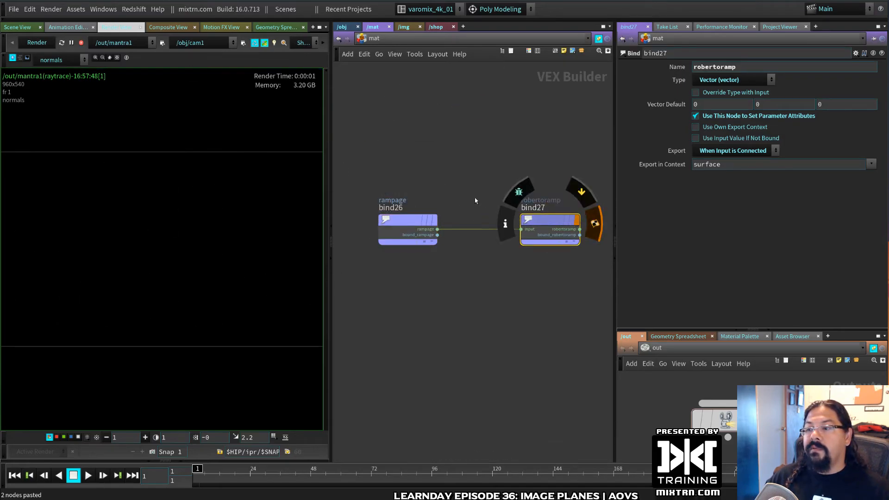
- Assign /mat/bind27, the standalone robertoramp Bind node, as the Roberto object's material
click(342, 28)
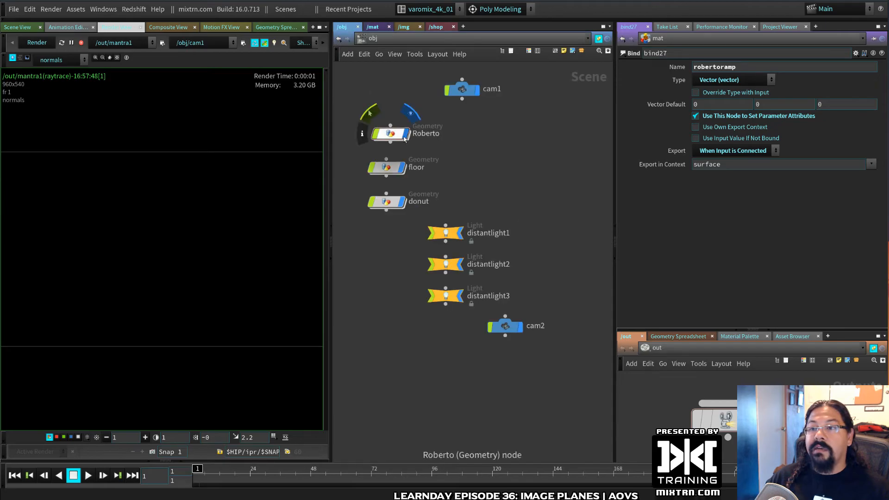
click(391, 134)
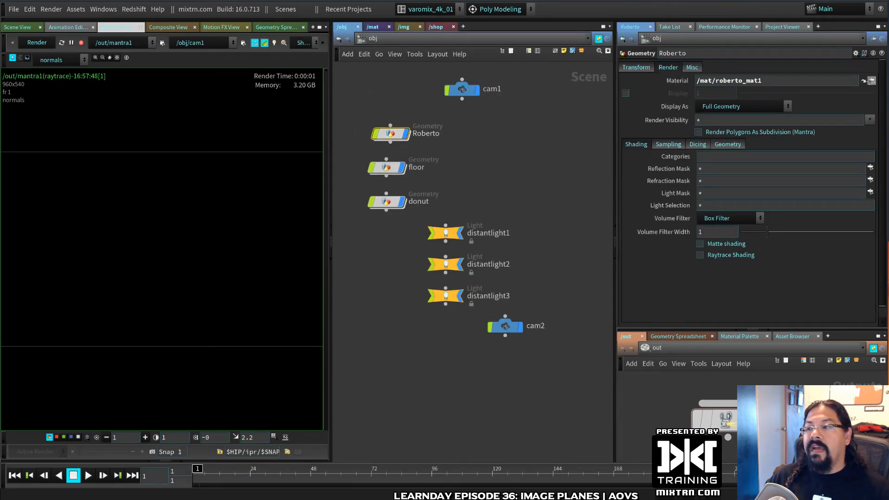
click(871, 81)
double_click(482, 128)
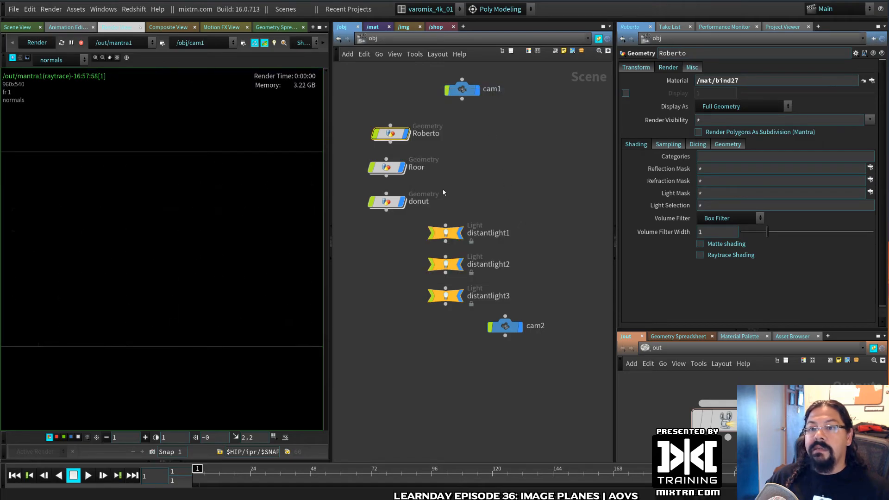
- Display the robertoramp image plane in the render view and inspect pixels across Roberto
click(53, 60)
click(57, 95)
drag(55, 176, 124, 226)
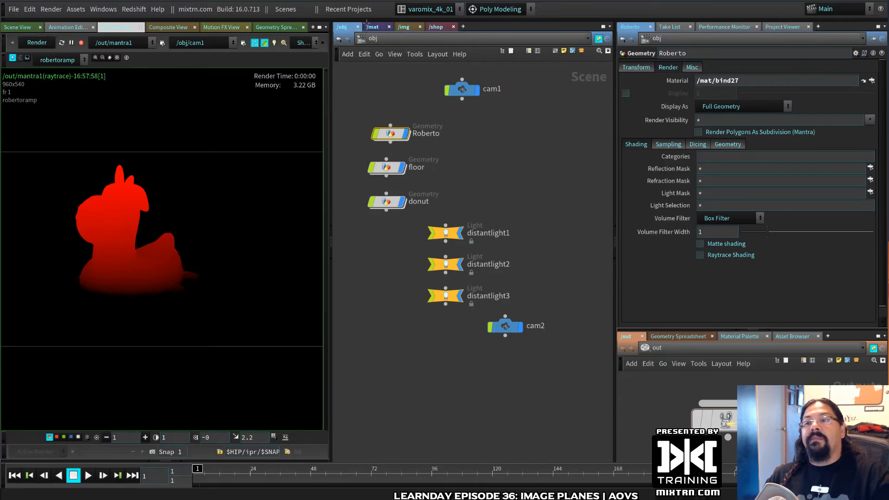
- Compare the roberto_mat and roberto_mat1 shaders with the standalone rampage and robertoramp Bind pair in the material network
click(372, 27)
scroll(480, 232, down, 5)
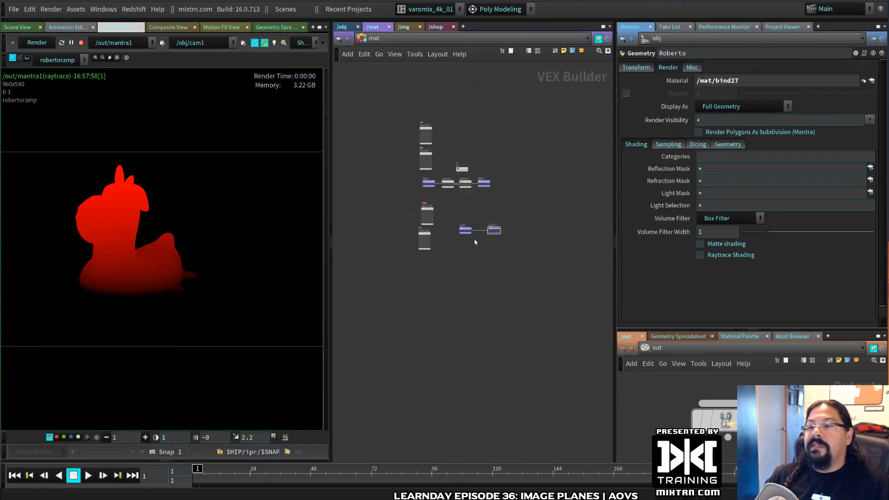
scroll(440, 270, up, 5)
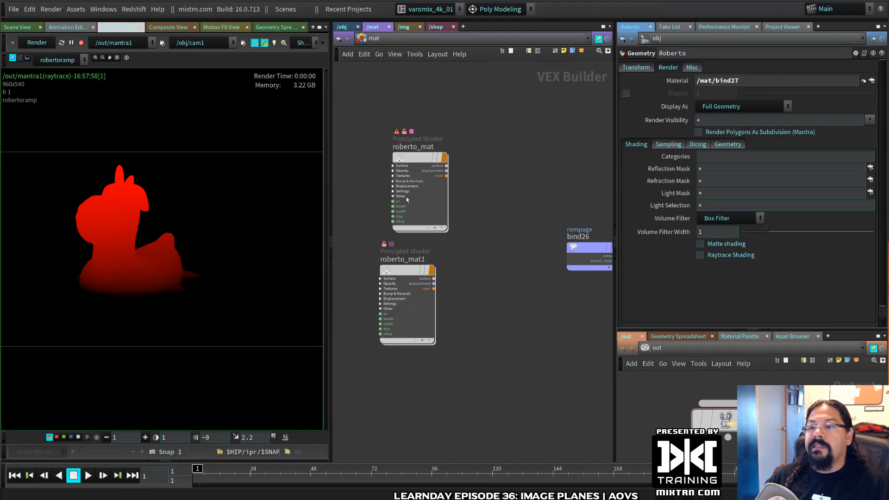
middle_drag(481, 287, 376, 278)
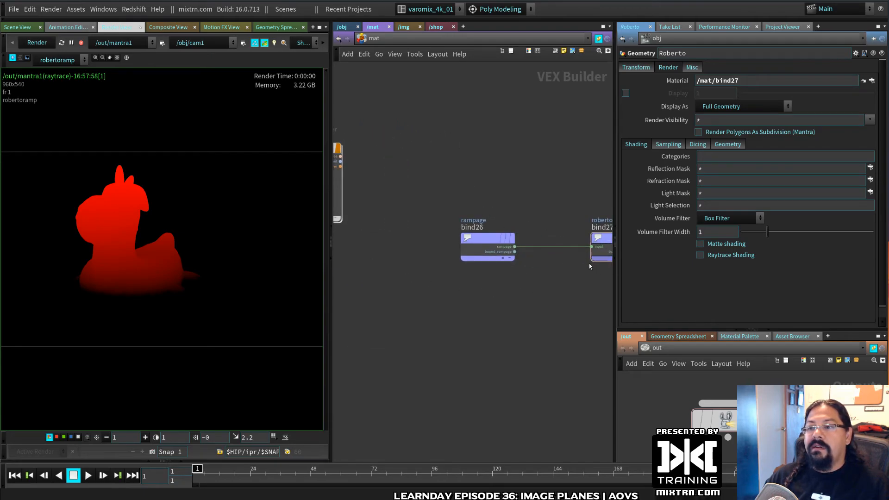
middle_drag(593, 264, 526, 246)
drag(398, 138, 527, 243)
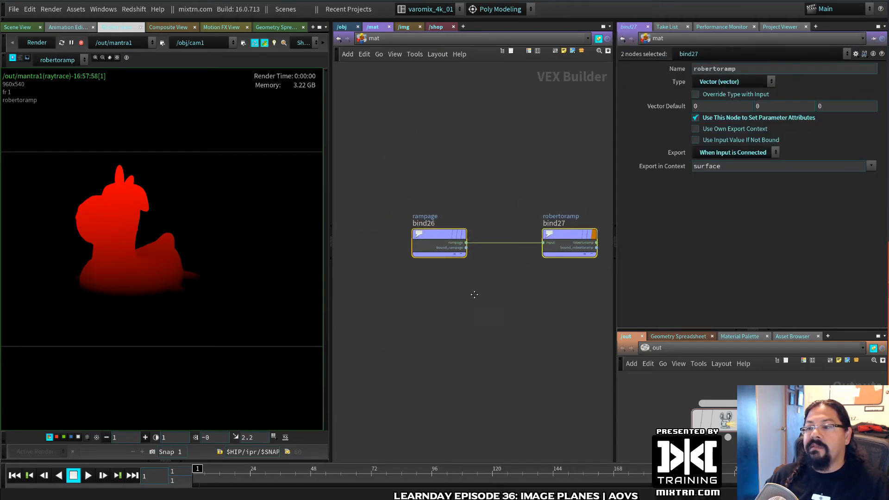
middle_drag(350, 153, 476, 234)
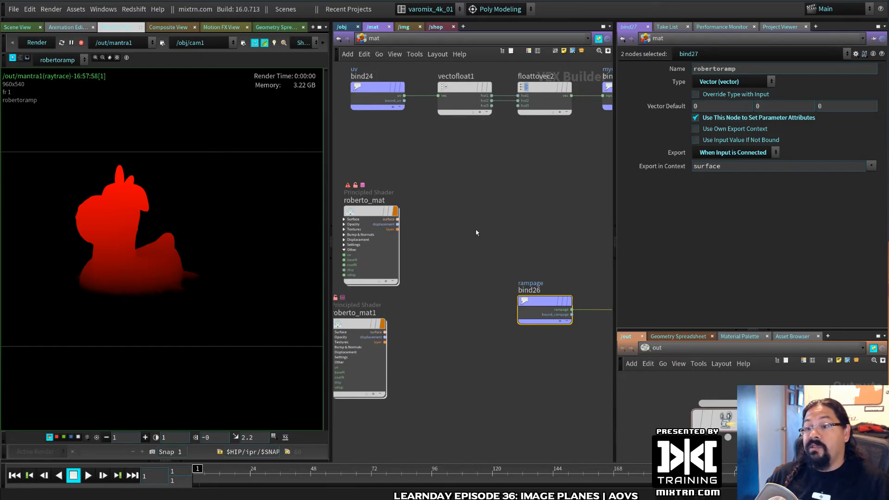
middle_drag(541, 241, 430, 192)
drag(399, 173, 592, 354)
- Inspect the pixel values and base material on Roberto and on the surrounding area of the robertoramp render
drag(99, 221, 147, 202)
drag(109, 248, 126, 309)
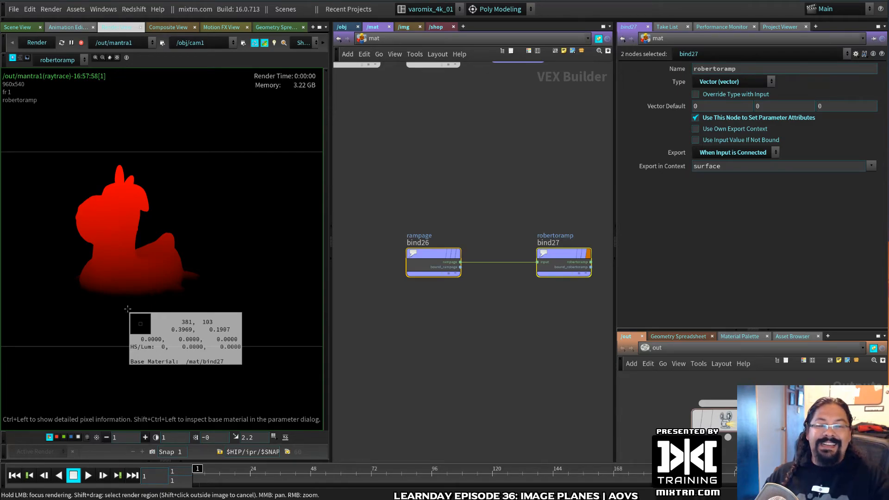
drag(126, 309, 126, 310)
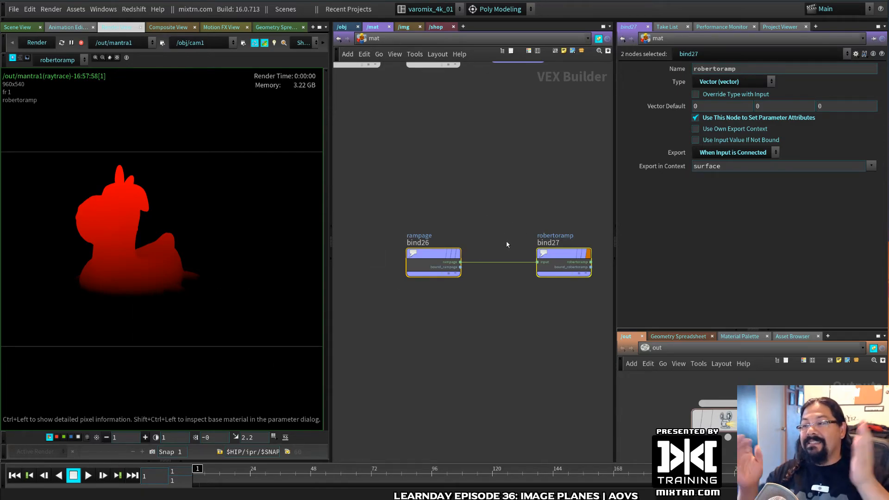
drag(210, 196, 211, 196)
middle_drag(473, 225, 610, 244)
drag(390, 185, 377, 178)
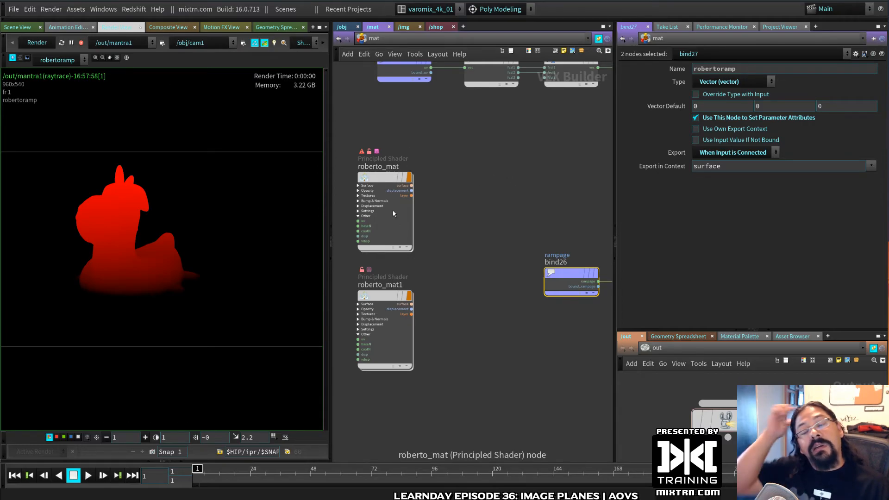
middle_drag(564, 338, 504, 313)
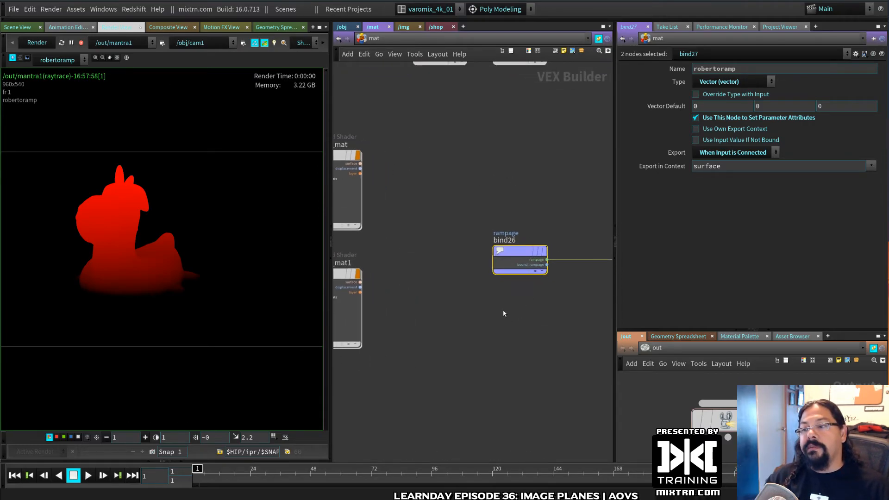
drag(121, 173, 322, 300)
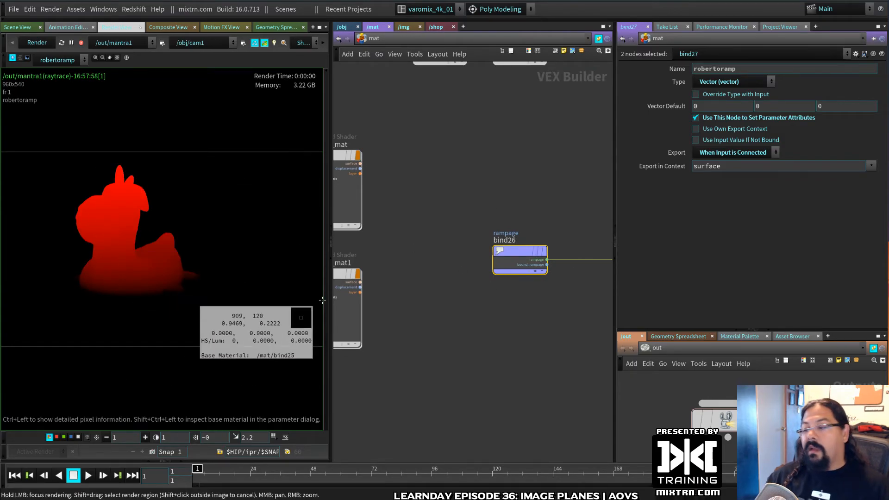
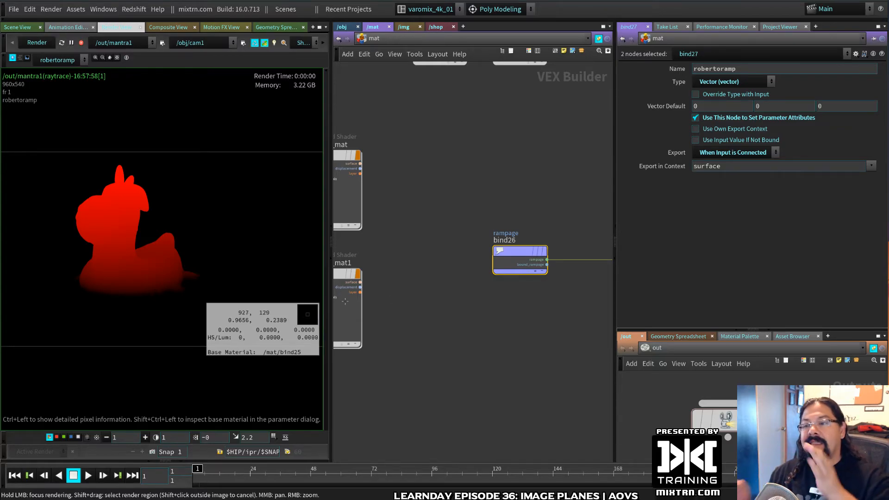
- Duplicate the connected rampage and robertoramp Bind pair and place the copy directly below the original
click(417, 293)
scroll(479, 246, down, 4)
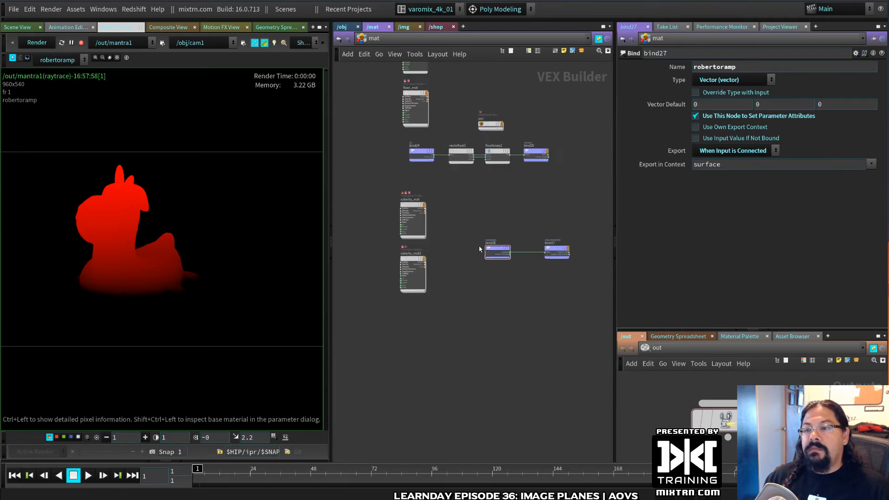
scroll(479, 249, up, 2)
middle_drag(499, 292, 482, 278)
scroll(482, 277, up, 2)
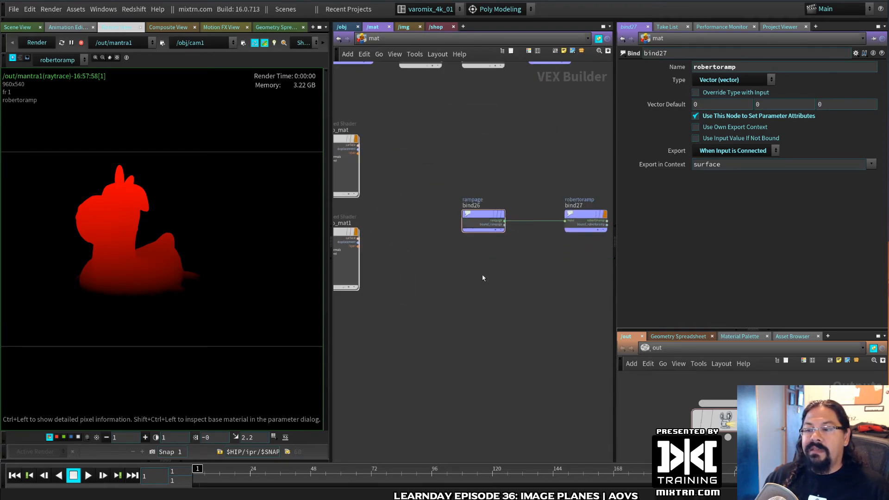
middle_drag(526, 221, 486, 224)
drag(485, 221, 567, 263)
alt+drag(537, 212, 536, 283)
click(493, 324)
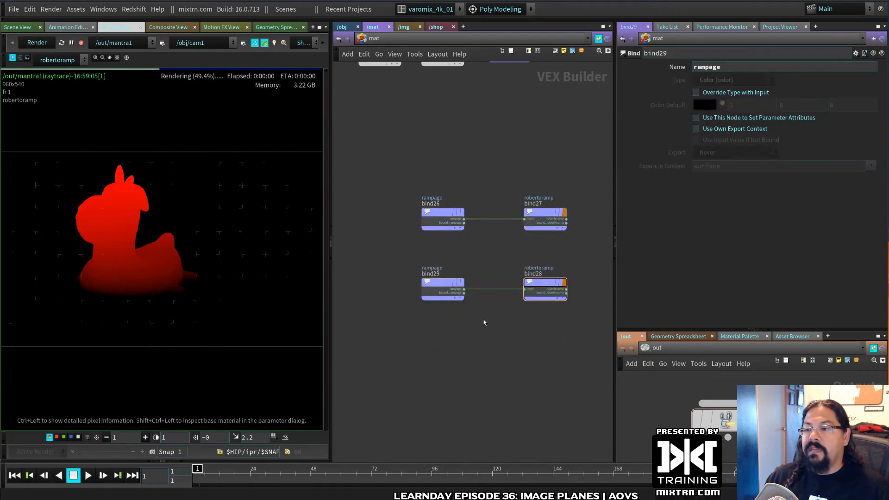
- Move the original rampage and robertoramp Bind pair farther above its copy, and inspect a pixel beside Roberto in the render
scroll(479, 320, down, 2)
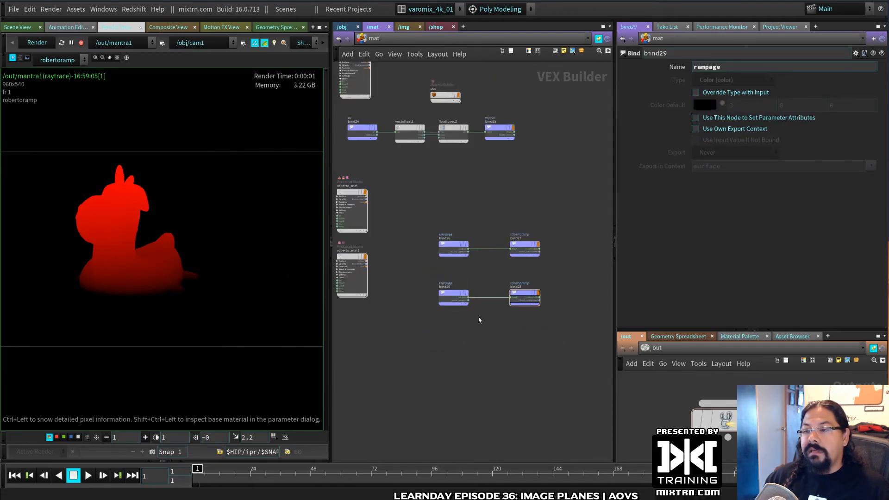
scroll(479, 320, up, 2)
drag(400, 184, 536, 158)
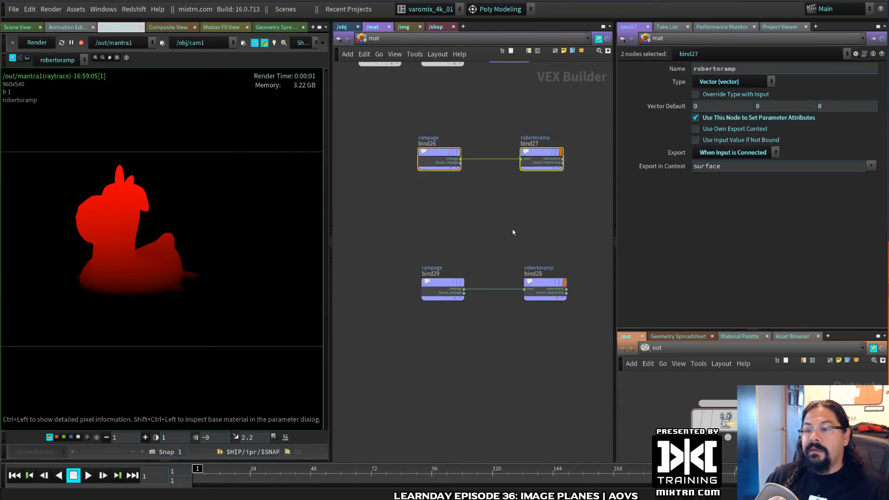
click(512, 232)
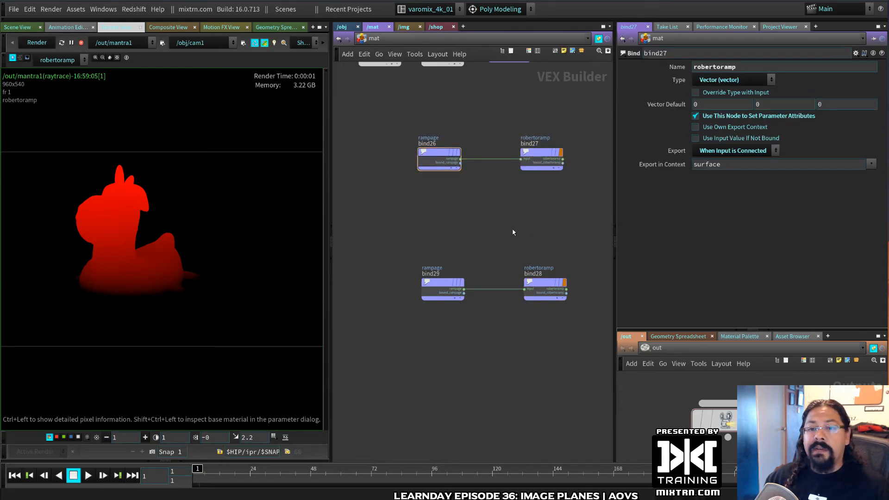
ctrl+click(5, 249)
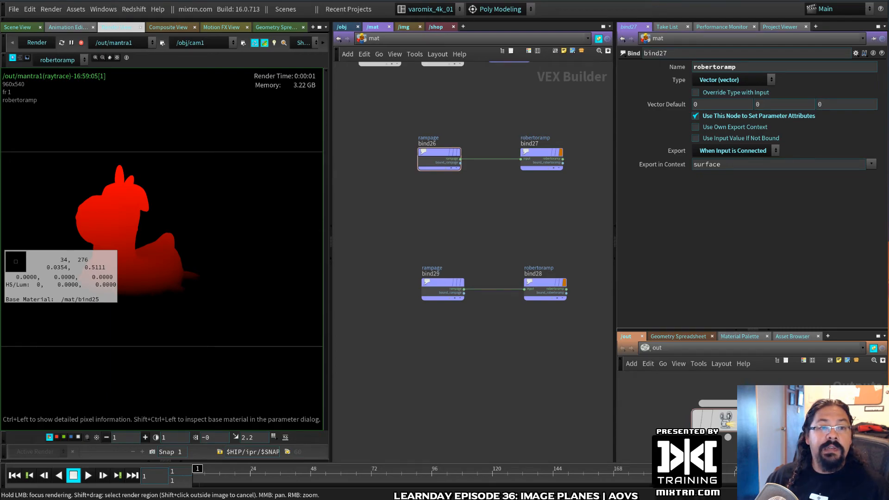
- Move the duplicated robertoramp Bind slightly closer to its rampage input, and show the duplicated rampage Bind's parameters
drag(429, 239, 528, 333)
drag(539, 276, 528, 284)
click(442, 281)
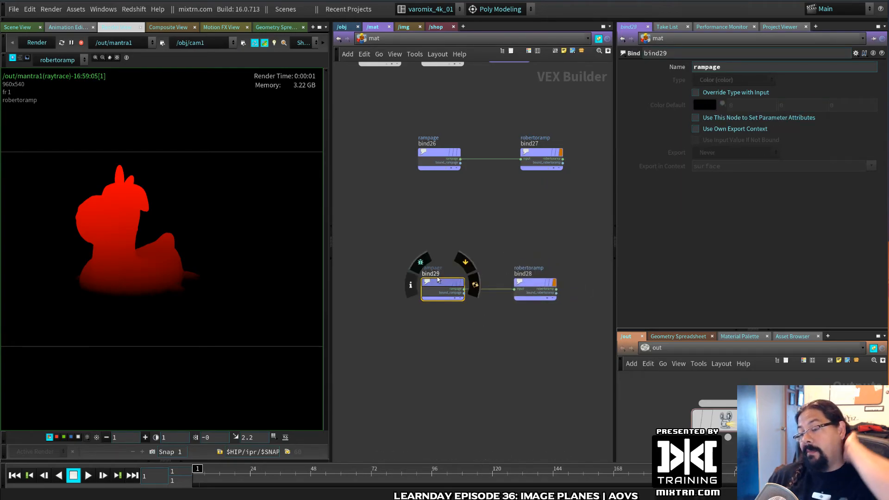
- Add an Attribute Create node directly below the rampage Attribute Promote in Roberto's geometry network
double_click(435, 274)
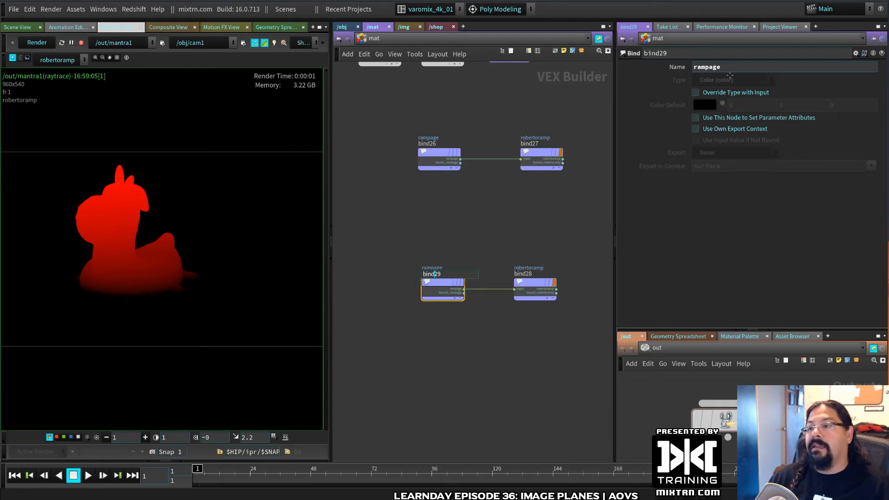
click(343, 26)
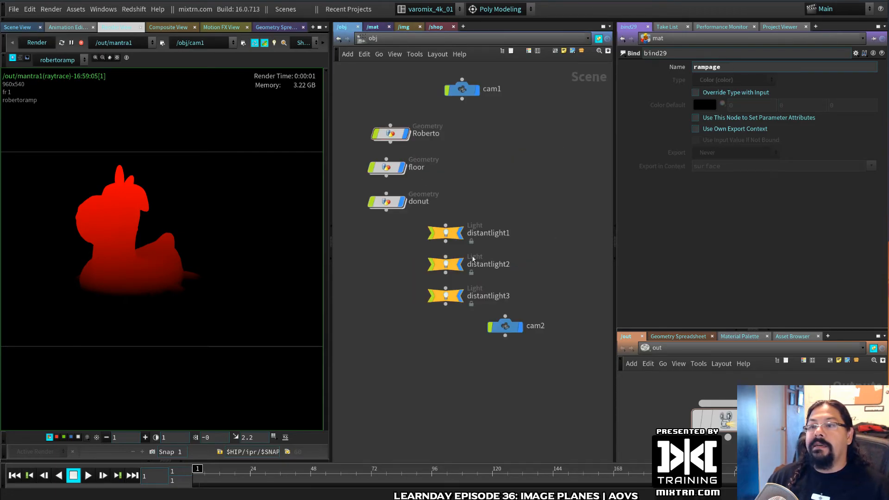
key(f)
middle_drag(482, 349, 497, 228)
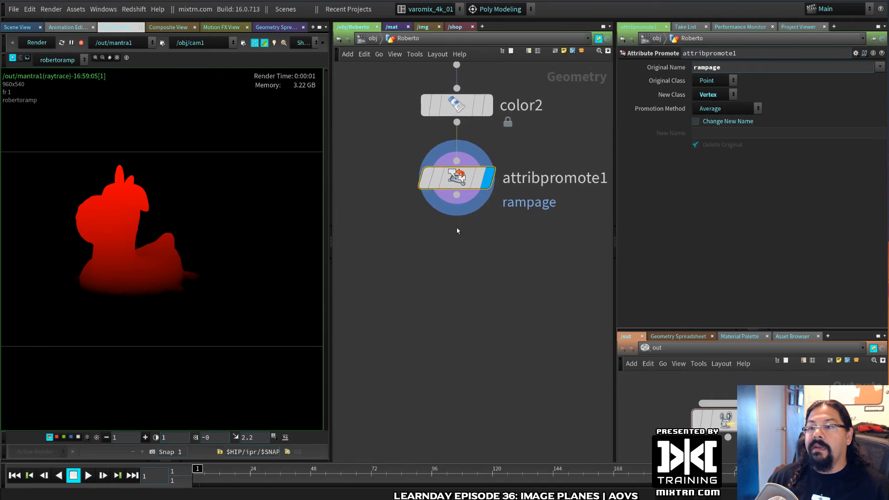
key(Tab)
text(attr)
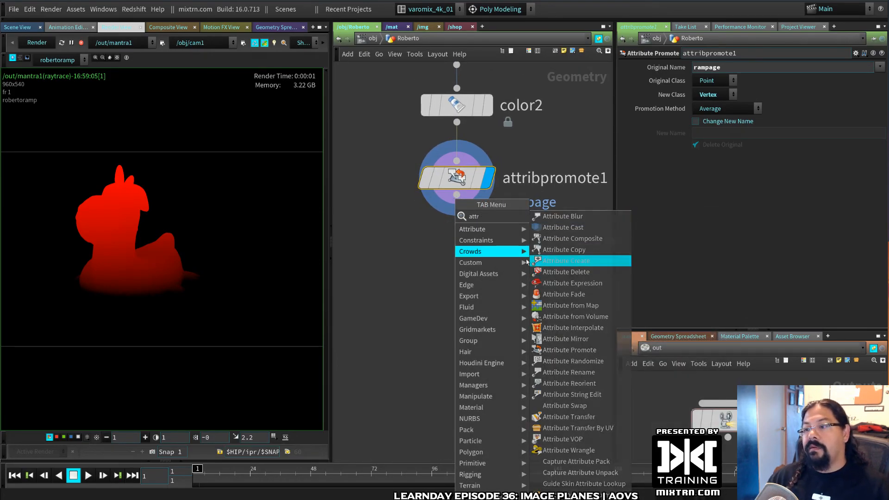
key(Return)
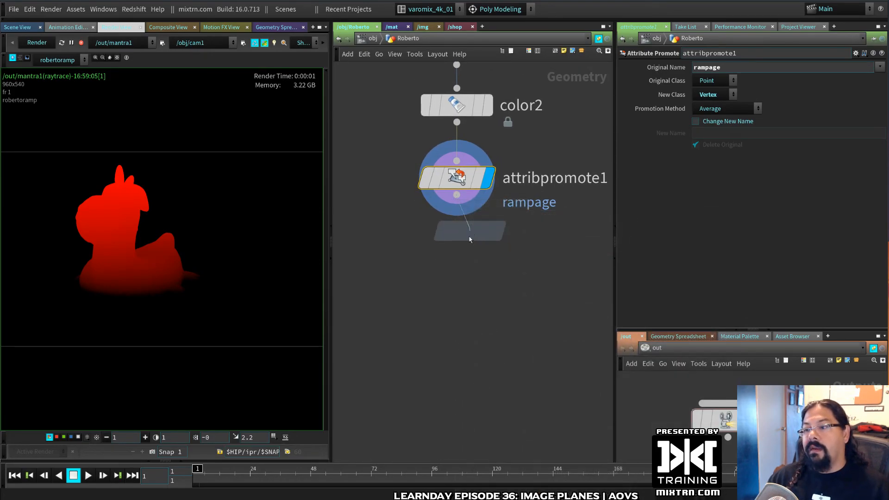
click(459, 247)
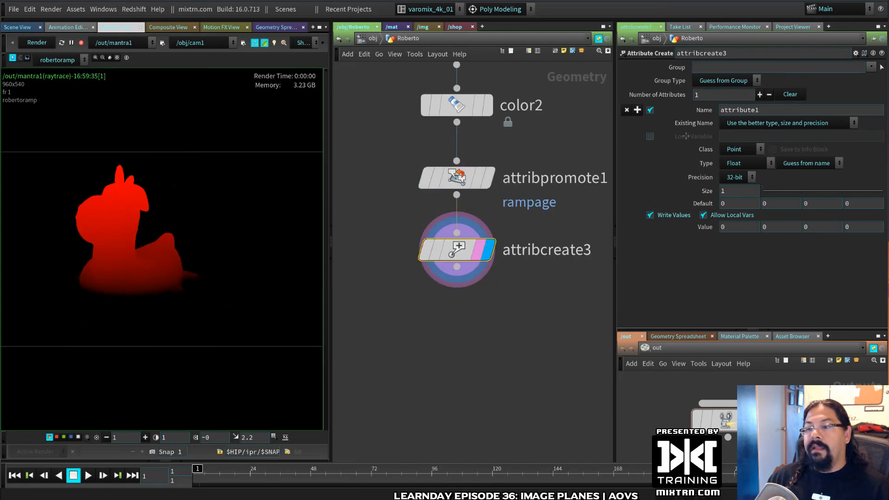
- Name the new attribute materialID, make it a Vector, and set its first value component to 1
double_click(739, 109)
text(mater)
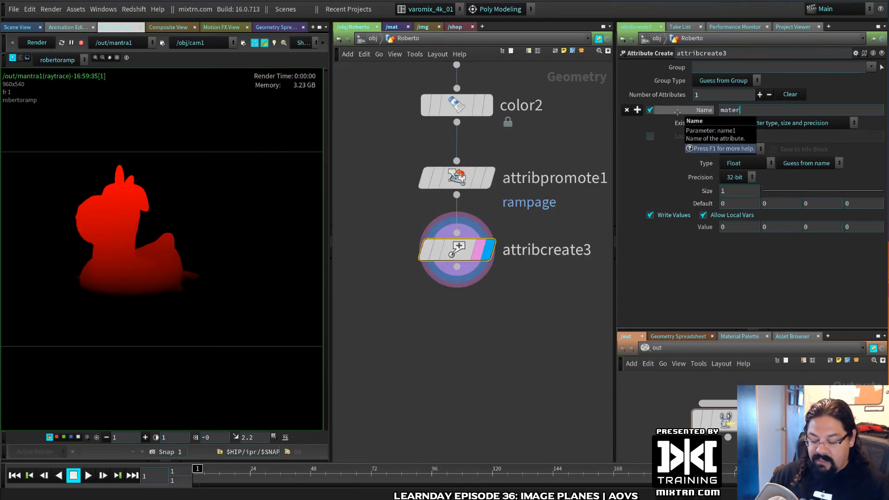
text(ialID)
key(Return)
click(741, 163)
click(732, 197)
drag(728, 214, 715, 255)
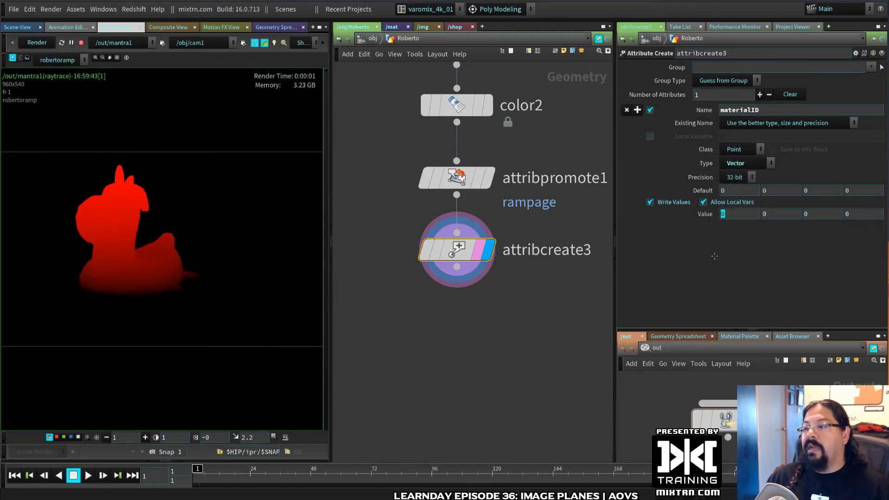
text(1)
key(Return)
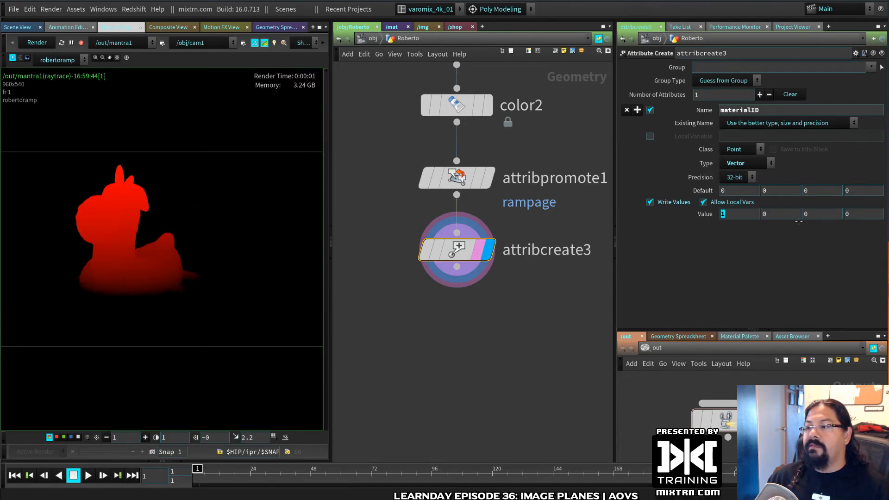
- Copy Roberto's materialID Attribute Create node and paste it into the floor's geometry network
mouse_move(453, 250)
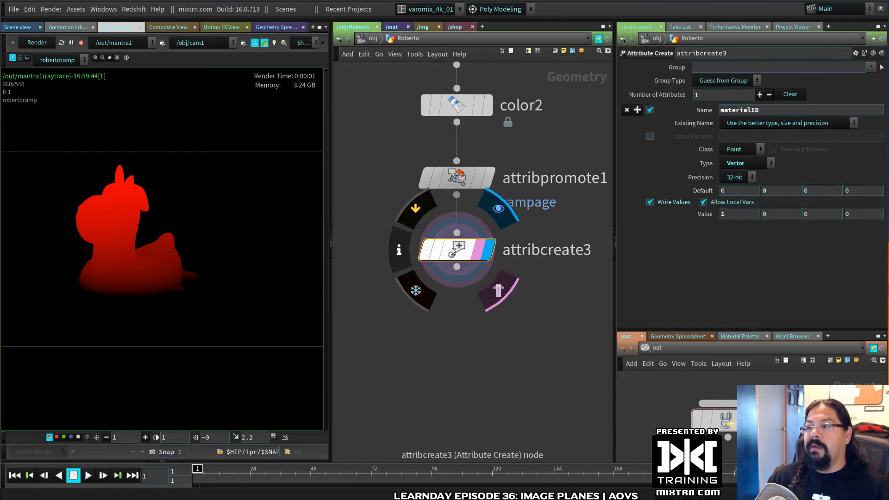
key(ctrl+c)
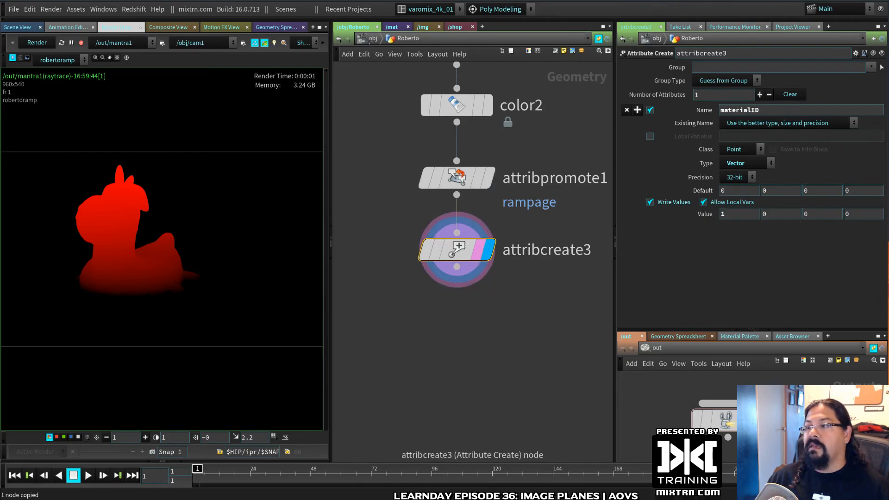
key(u)
double_click(386, 167)
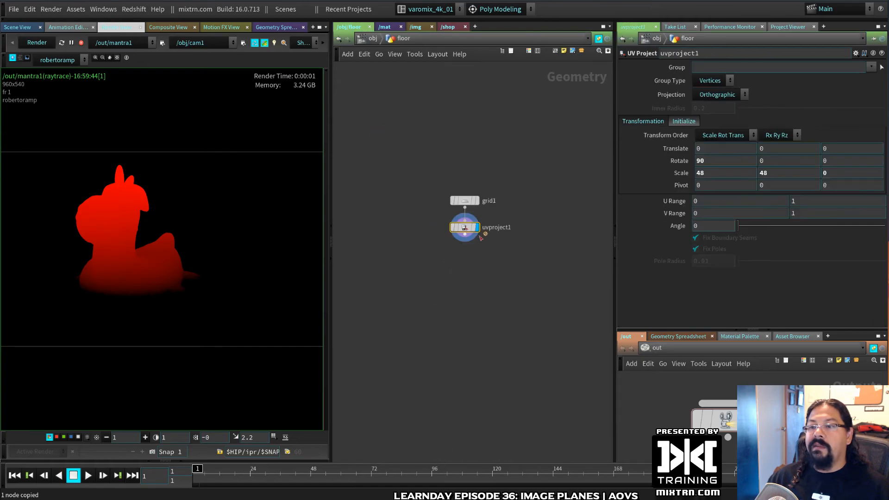
key(ctrl+v)
scroll(460, 271, up, 3)
- Connect the pasted node below uvproject1, set its materialID value to 0, 1, 0, and align it with the chain
click(464, 267)
click(468, 209)
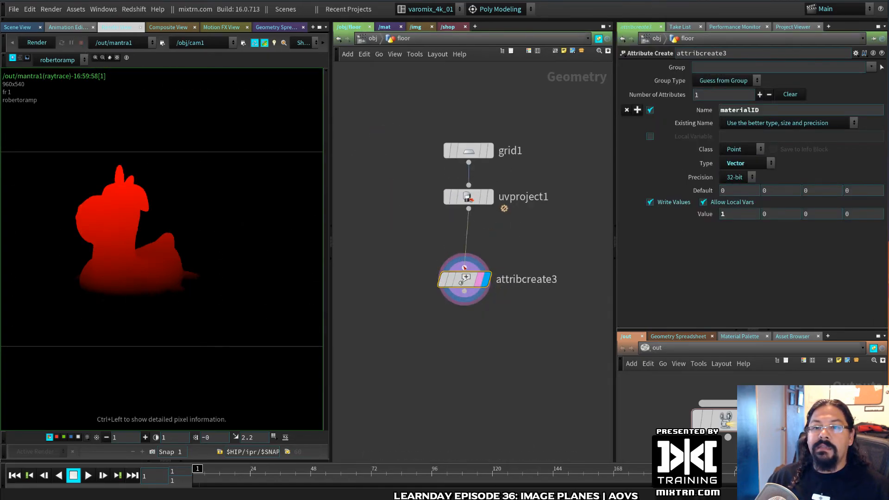
drag(467, 280, 464, 248)
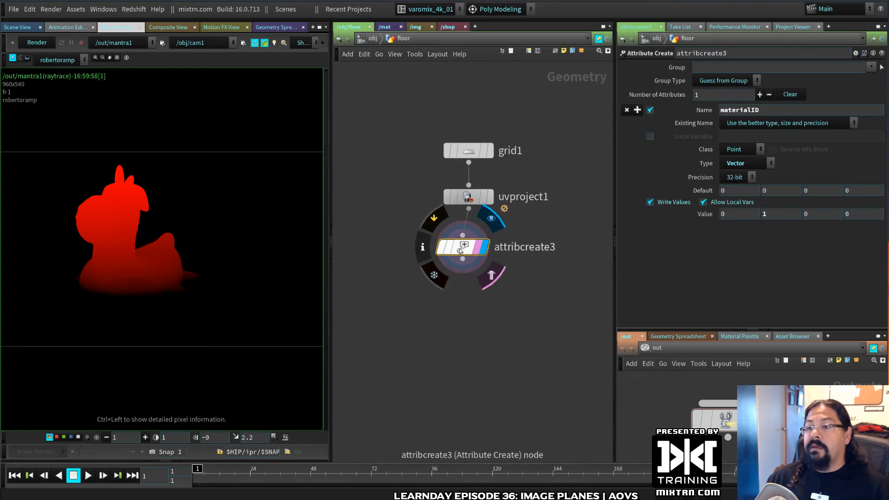
drag(459, 248, 465, 243)
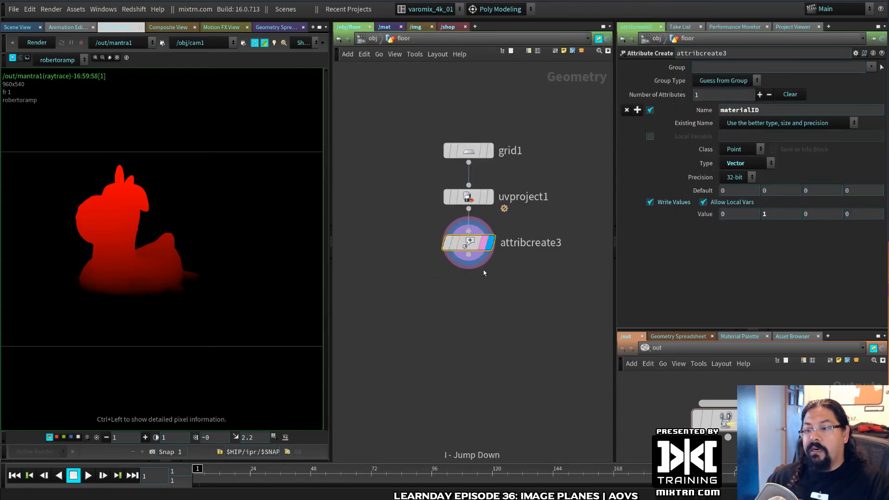
- Paste the materialID Attribute Create node into the donut's geometry network and connect it to torus1
key(u)
double_click(387, 202)
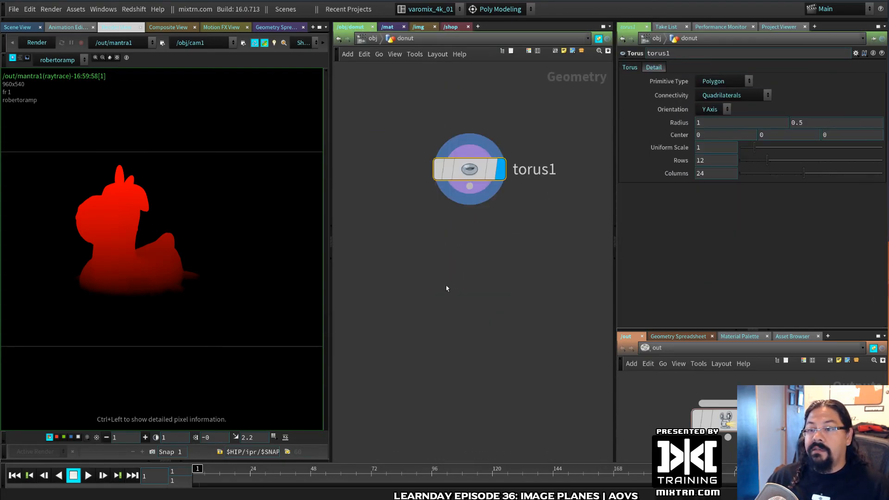
key(ctrl+v)
drag(469, 186, 459, 244)
- Set the donut's materialID value to 0, 0, 1 and align the node under torus1
drag(735, 215, 704, 216)
text(0)
key(Tab)
key(Tab)
text(1)
drag(458, 244, 471, 237)
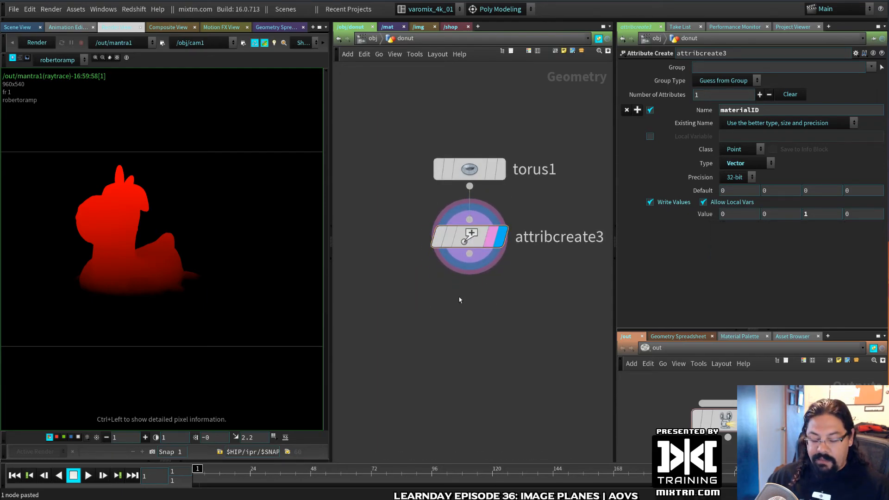
- Inspect the base material in the render, and review the original and duplicated Bind nodes' parameters at material level
key(i)
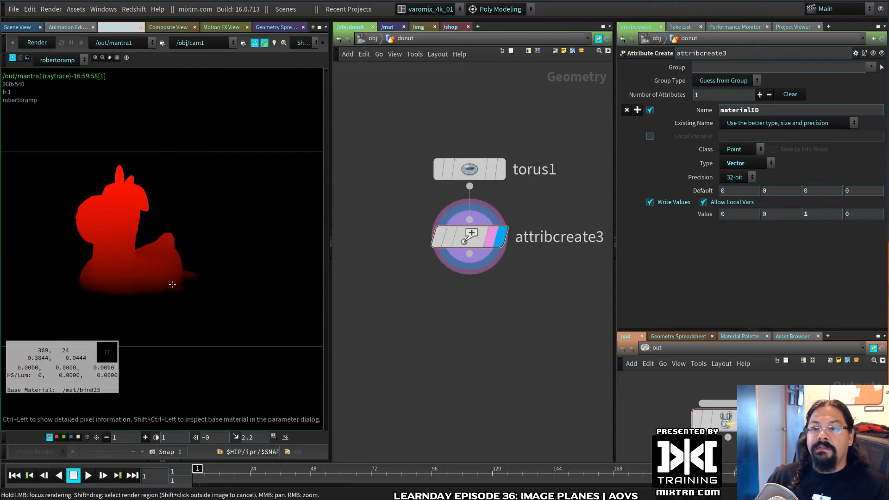
click(374, 39)
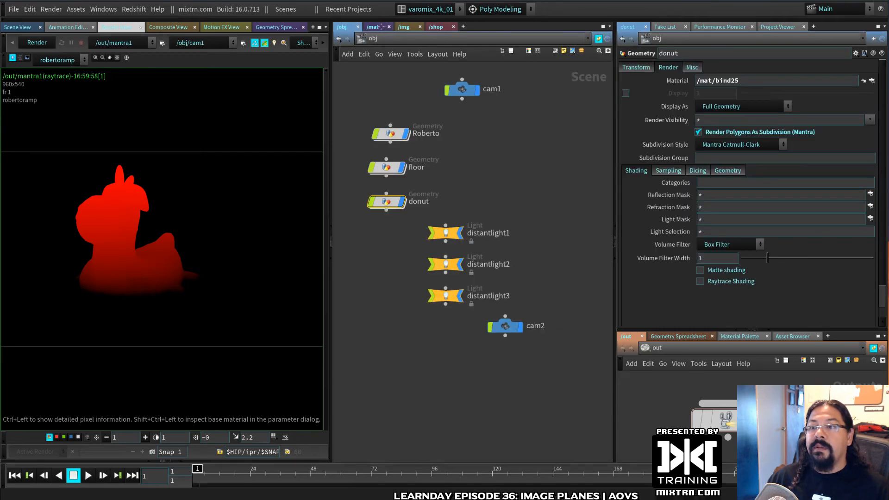
click(382, 27)
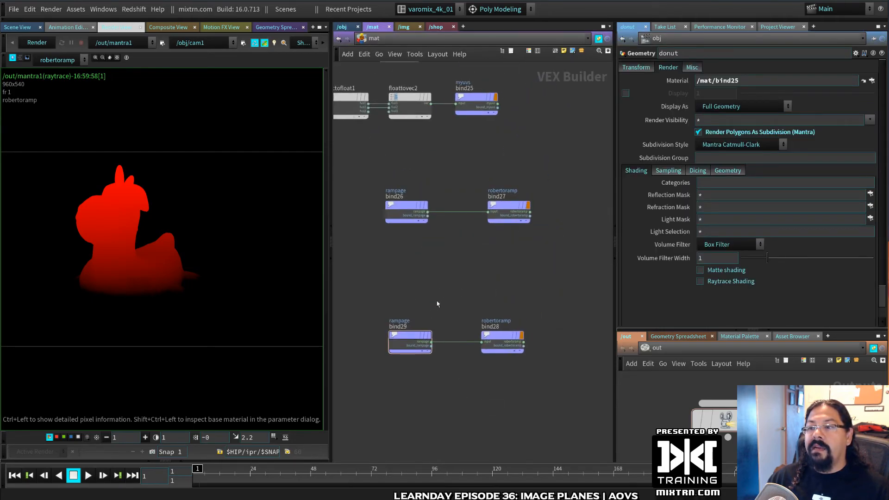
click(406, 211)
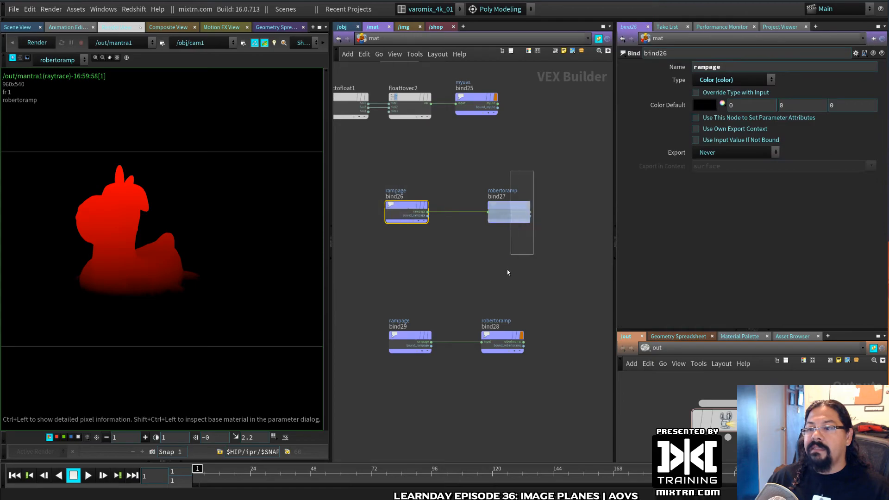
click(502, 342)
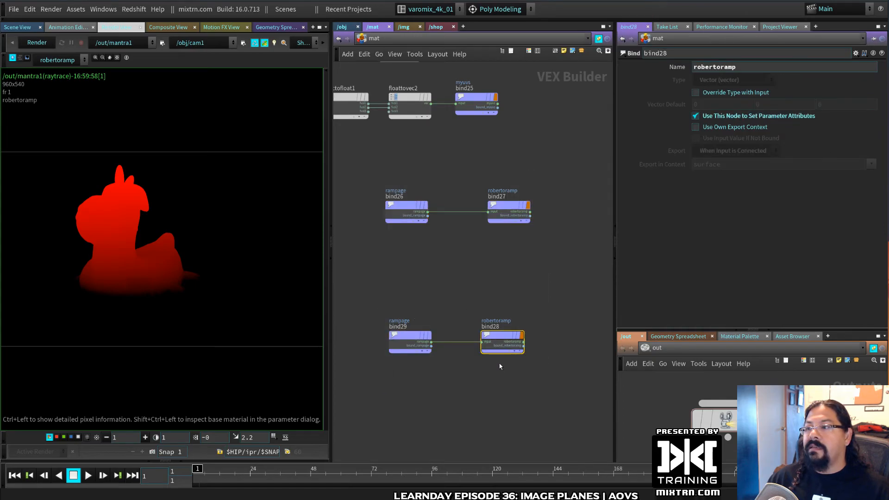
- Change the duplicated rampage Bind's parameter name to materialID
click(406, 365)
double_click(728, 66)
text(ma)
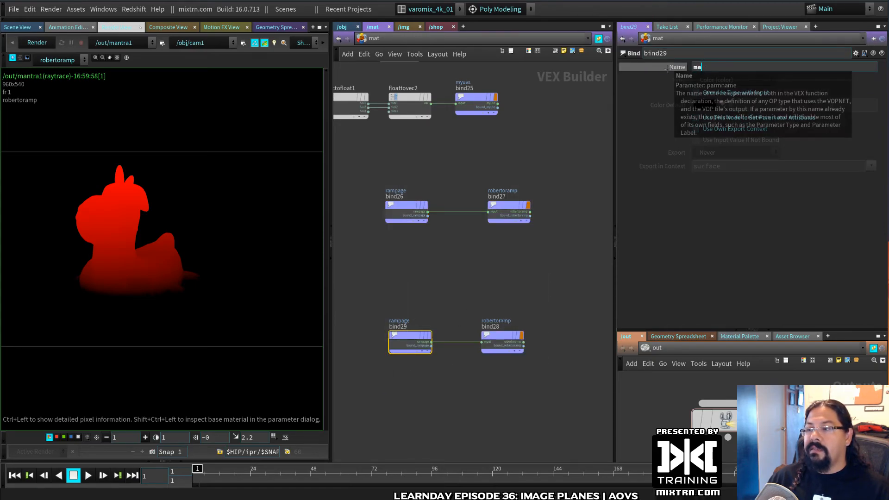
text(terialID)
key(Return)
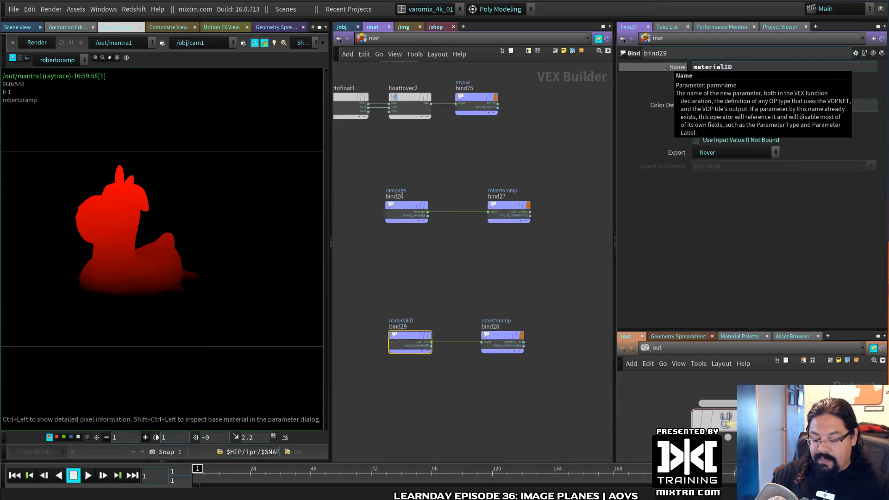
- Change the duplicated robertoramp export Bind's parameter name to materialID
drag(539, 321, 474, 399)
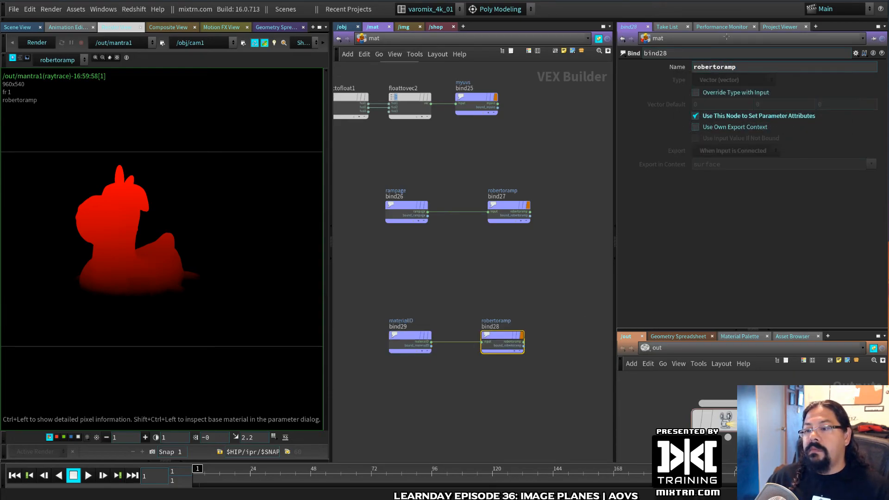
double_click(758, 66)
text(materialID)
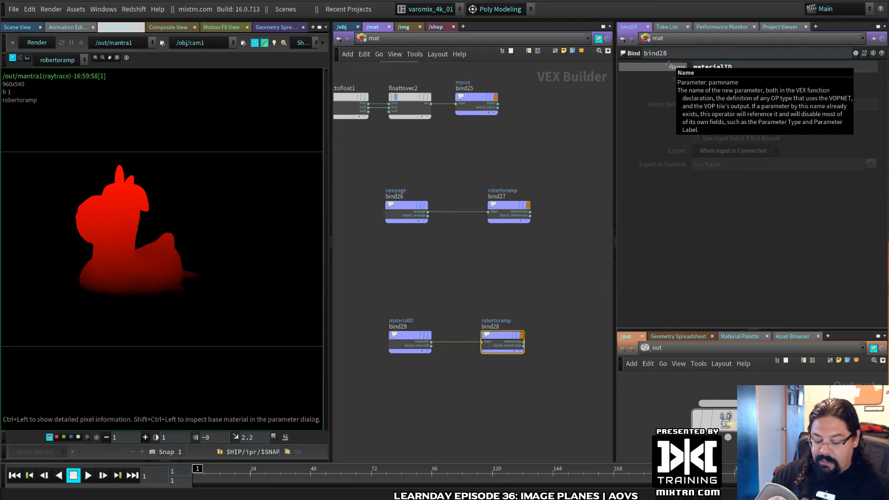
key(Return)
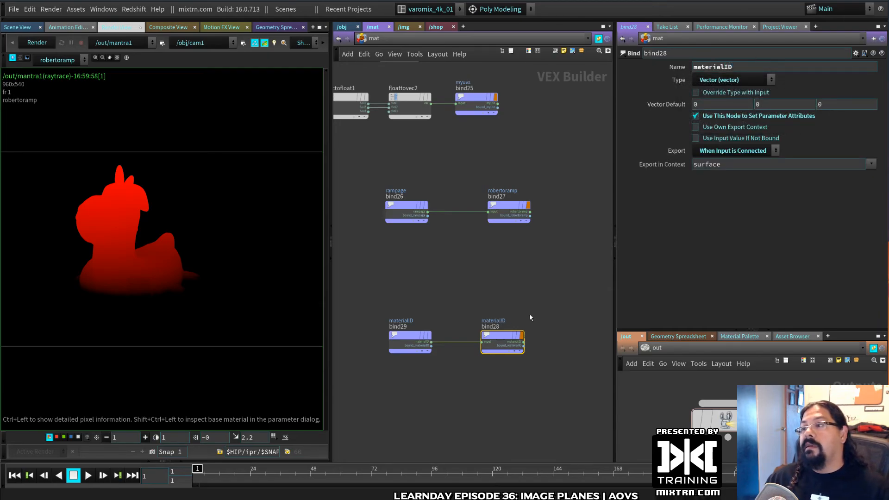
- Add a fourth extra image plane to the mantra1 render node with the VEX variable materialID
drag(735, 67, 686, 67)
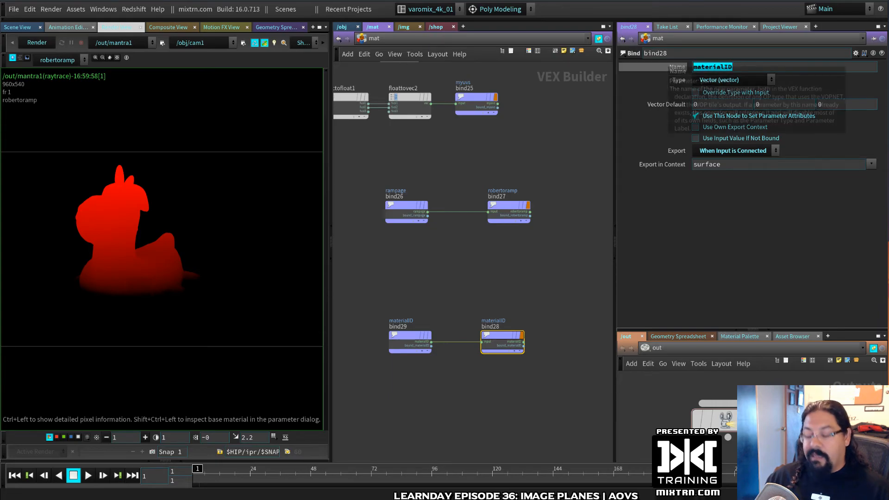
click(742, 419)
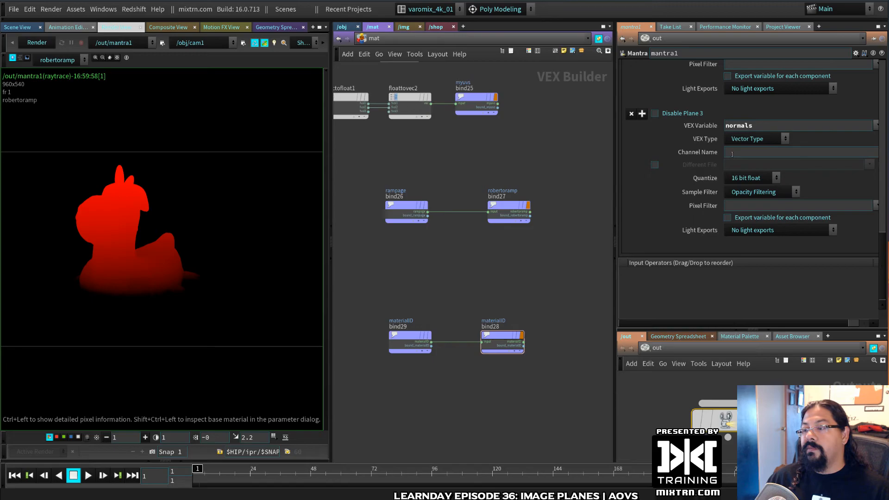
scroll(731, 154, up, 5)
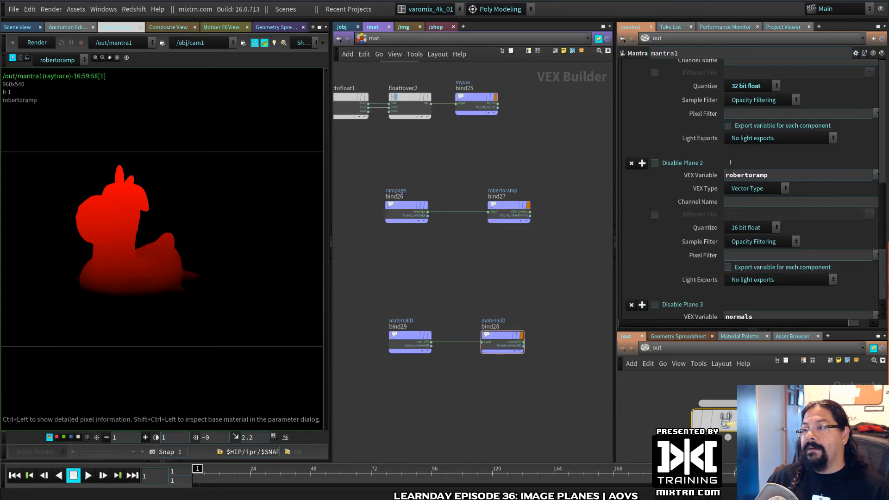
scroll(729, 162, down, 1)
scroll(731, 158, up, 4)
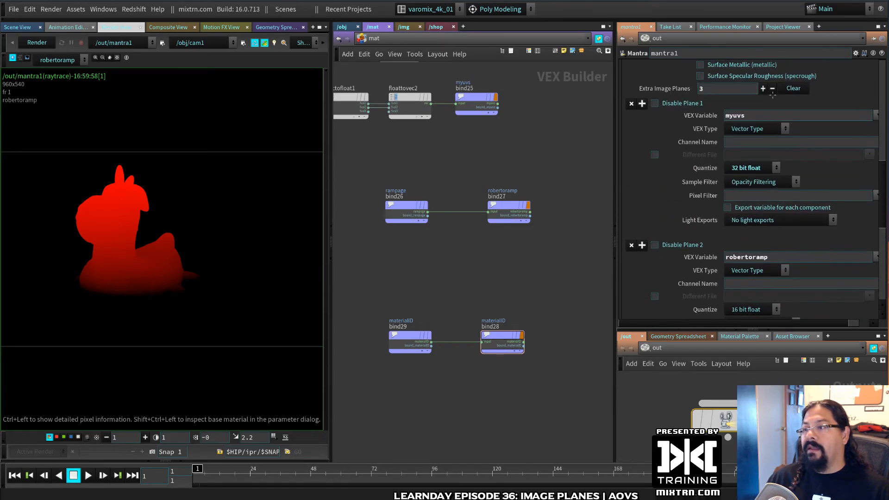
click(763, 88)
scroll(740, 176, down, 12)
scroll(741, 174, up, 1)
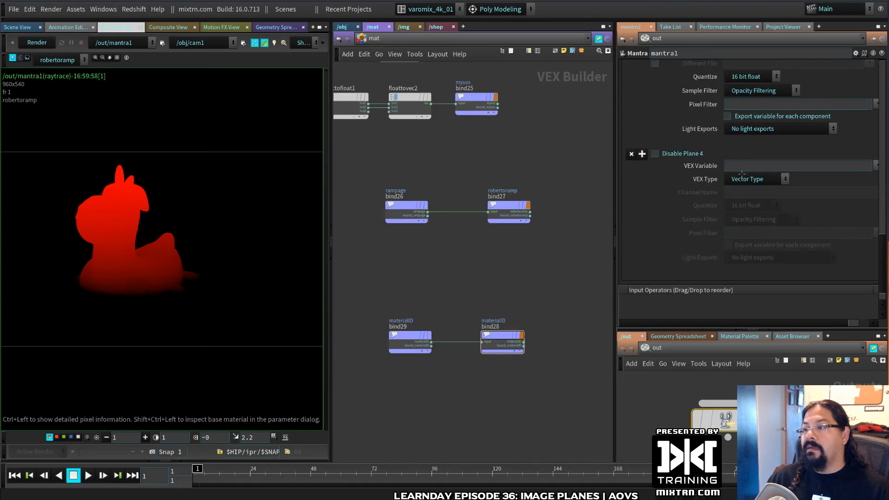
text(materialID)
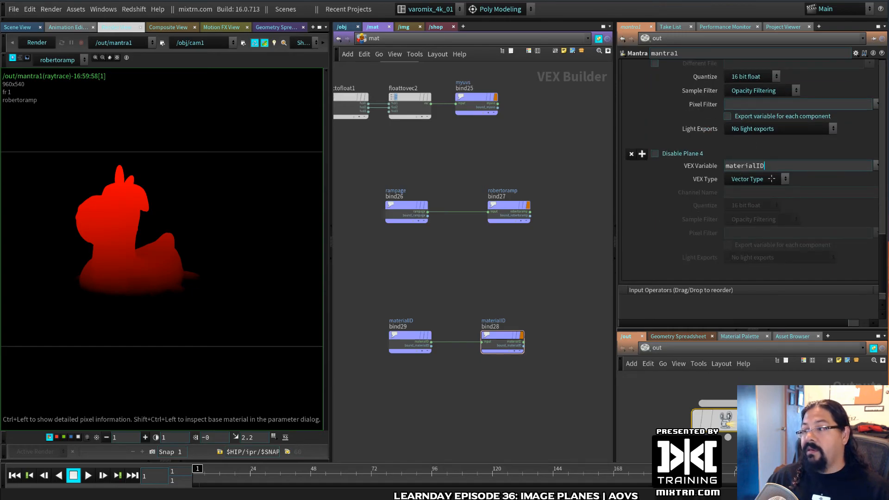
key(Return)
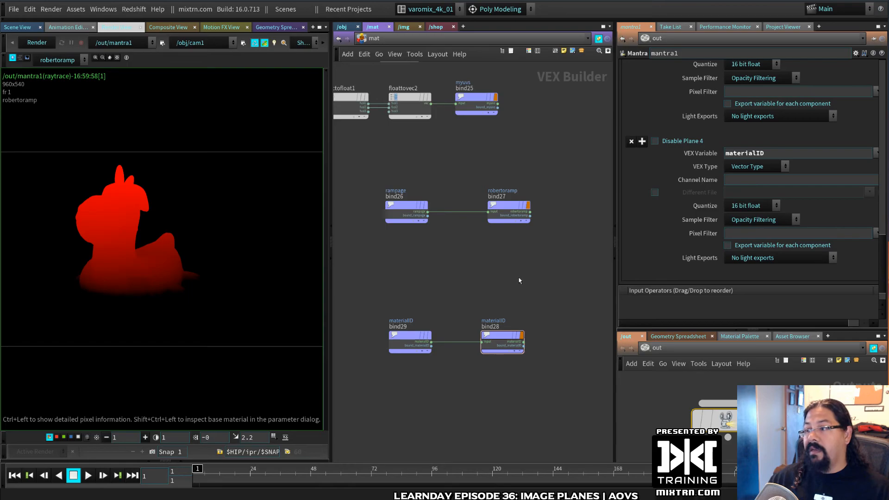
- Save the scene and show the materialID export Bind's parameters
key(ctrl+s)
click(502, 337)
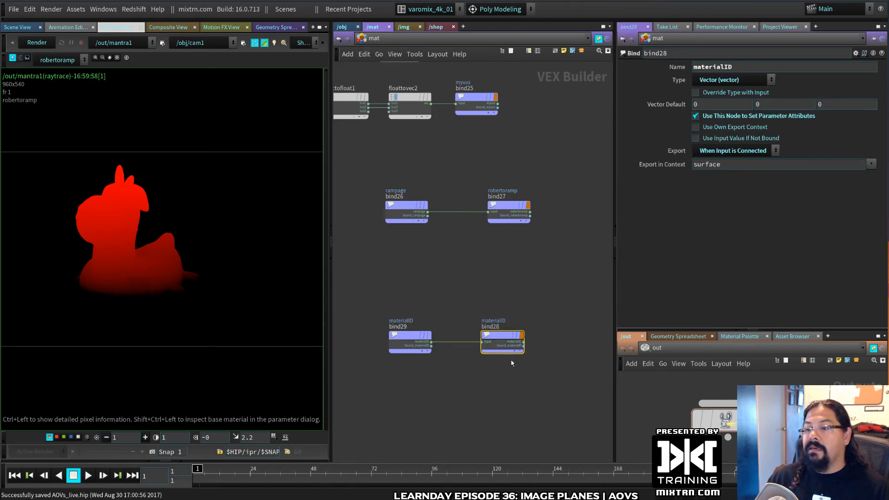
- Assign the materialID export Bind (/mat/bind28) as the material of the Roberto, floor and donut objects
click(341, 28)
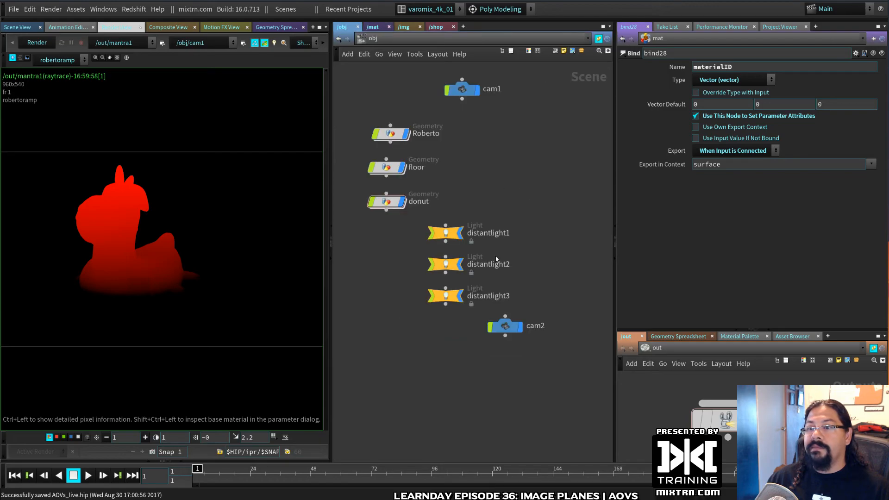
drag(361, 106, 409, 220)
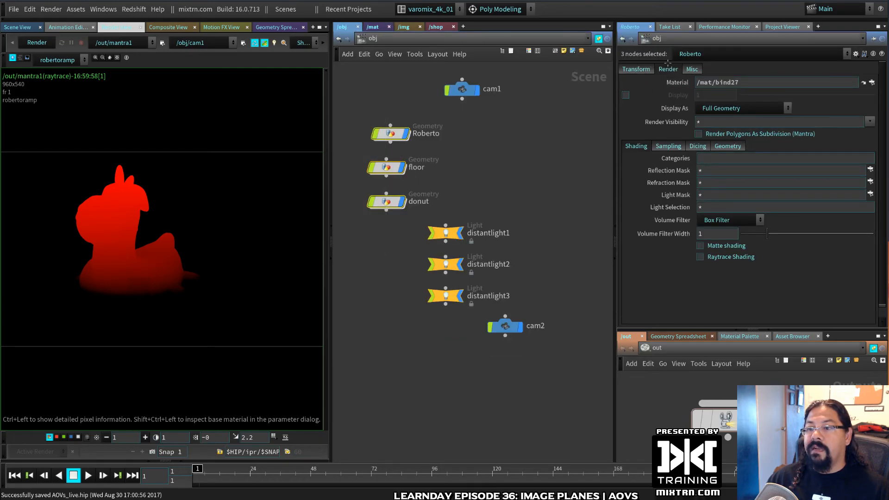
click(871, 83)
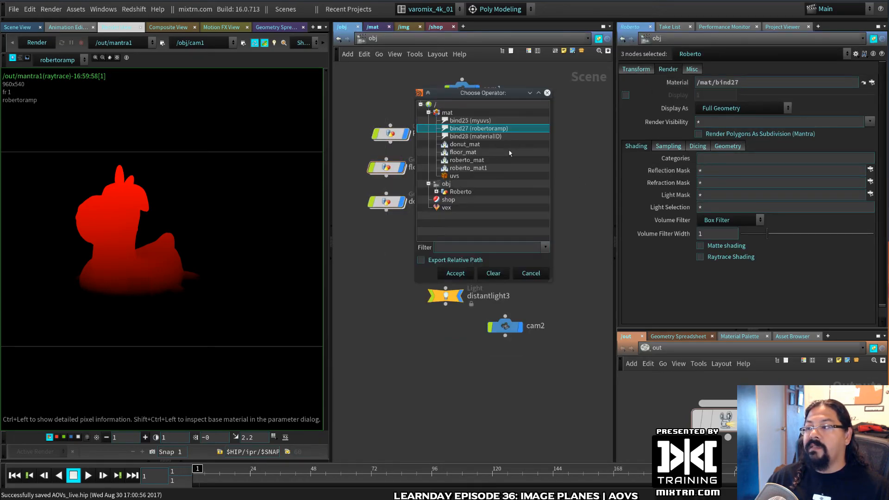
double_click(488, 137)
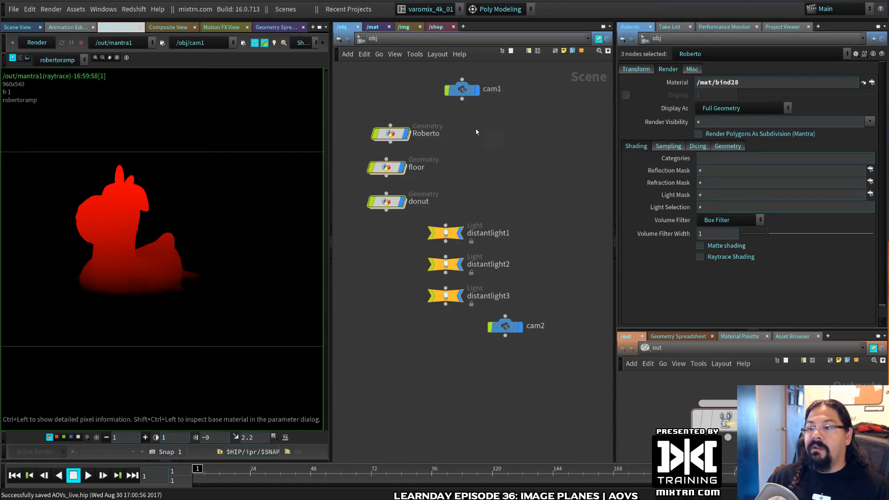
- Render mantra1 from cam1 and view the C and materialID planes in the render view
click(37, 43)
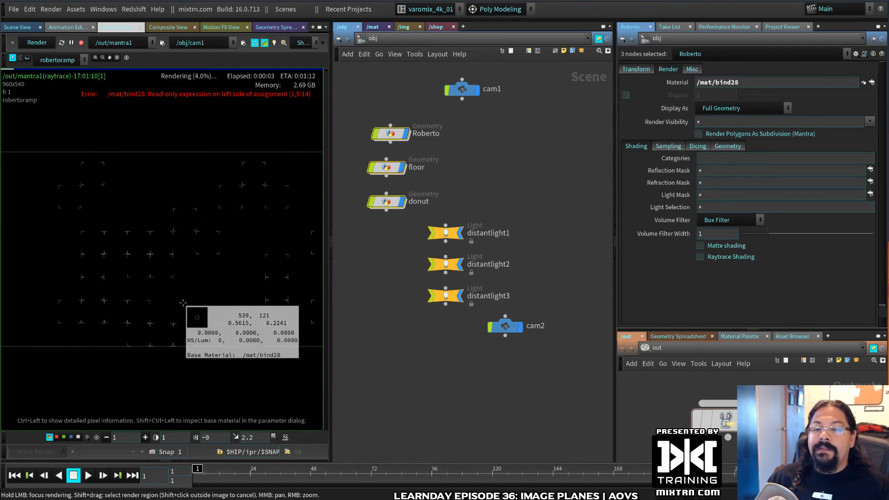
click(62, 60)
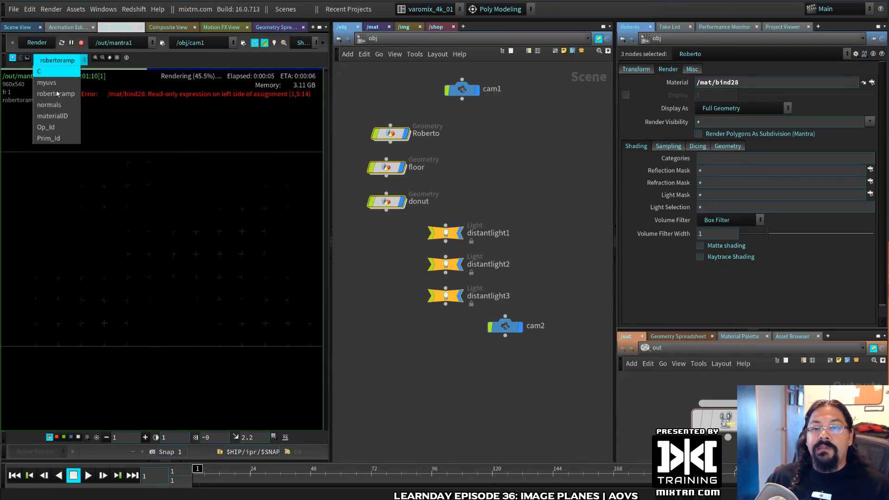
click(64, 70)
click(266, 252)
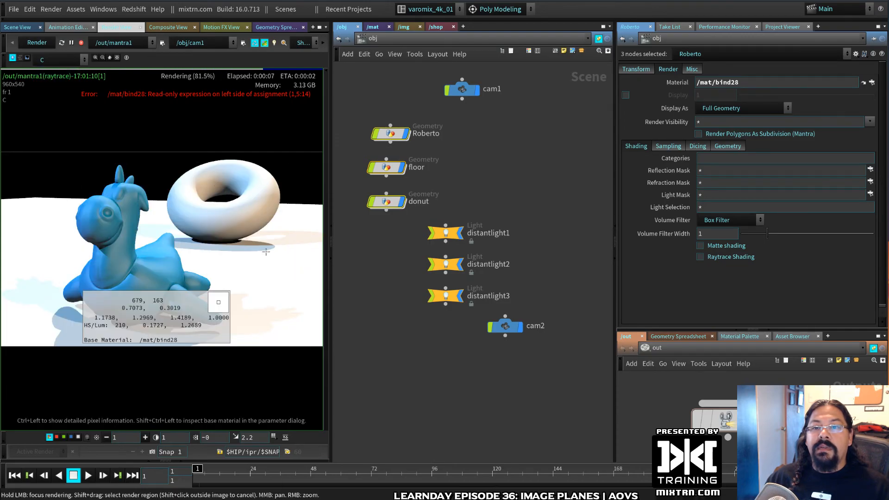
click(60, 42)
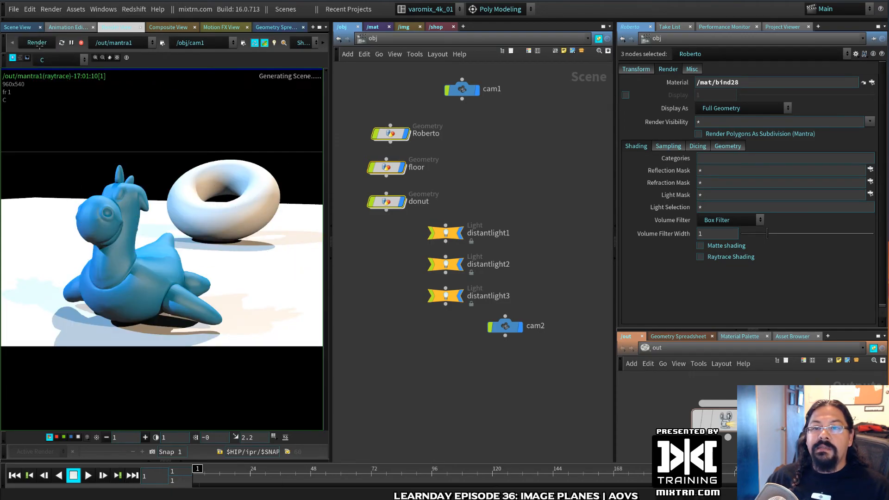
click(58, 59)
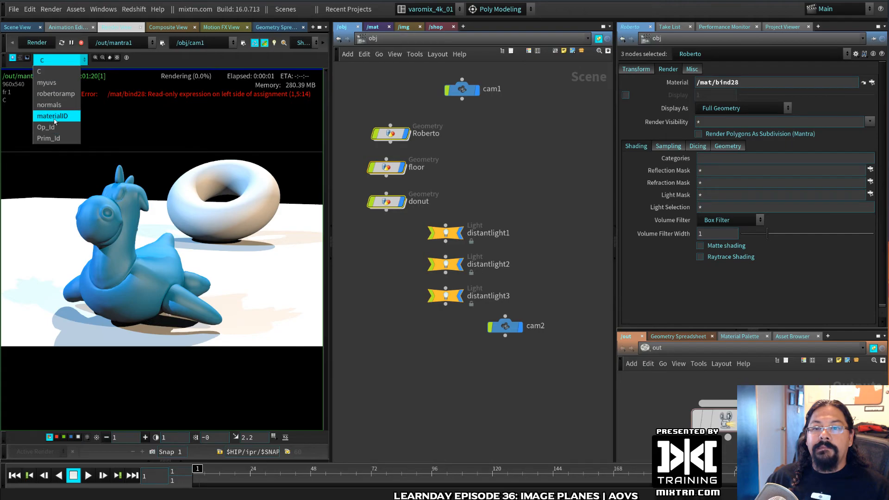
click(52, 116)
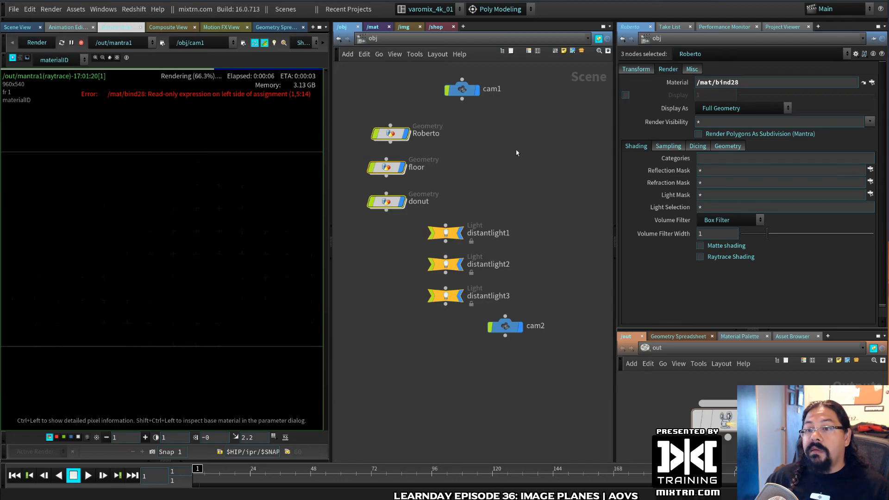
- Examine the parameters of the rampage Bind and both materialID Binds in the material network to trace the render error
click(373, 27)
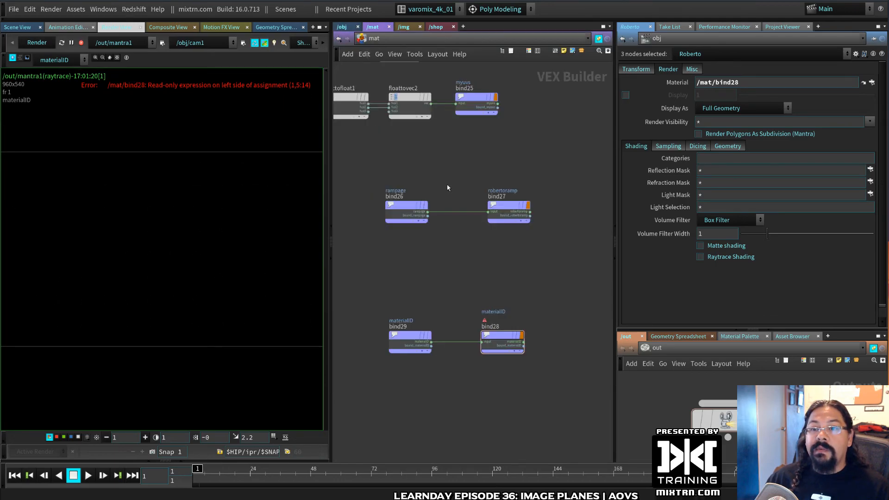
drag(401, 210, 413, 210)
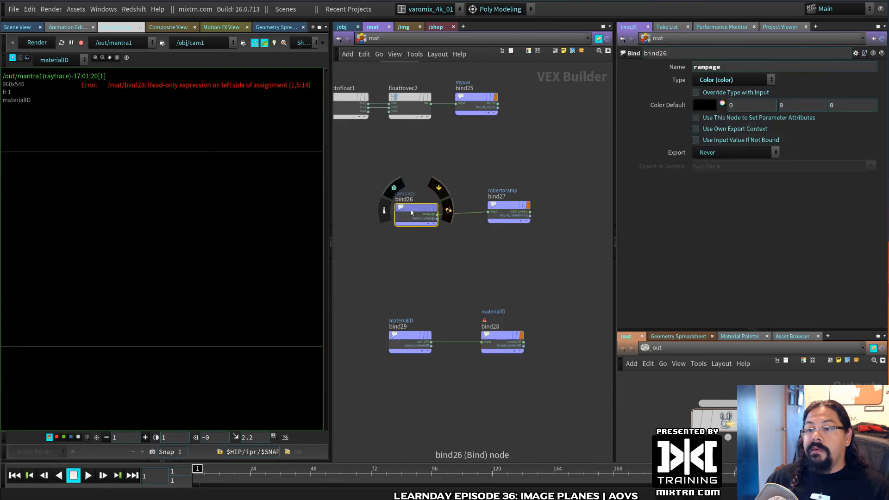
click(493, 337)
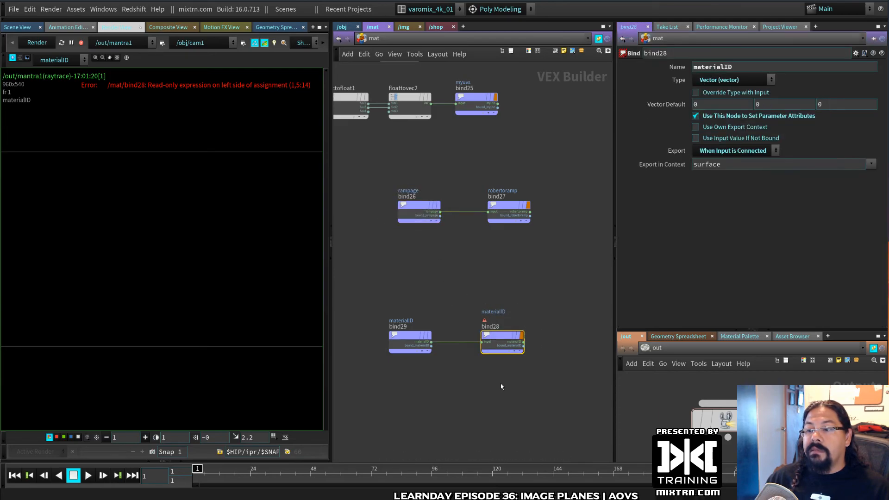
scroll(501, 382, up, 5)
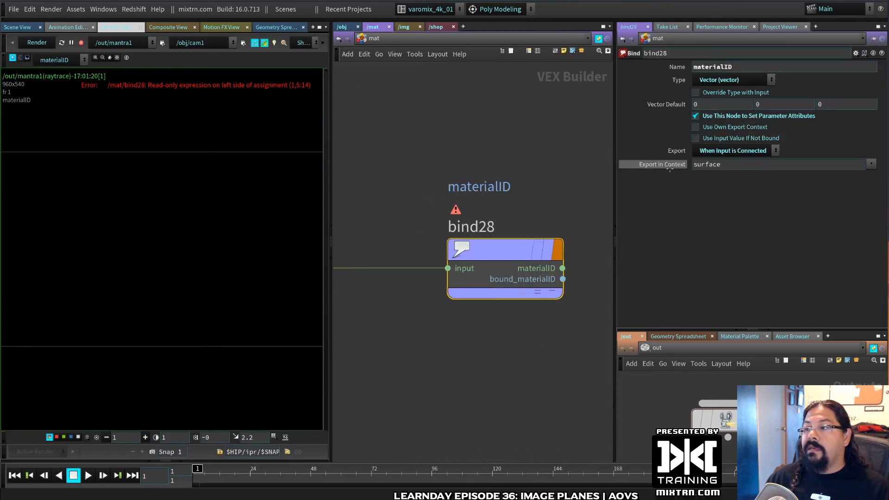
scroll(471, 330, down, 3)
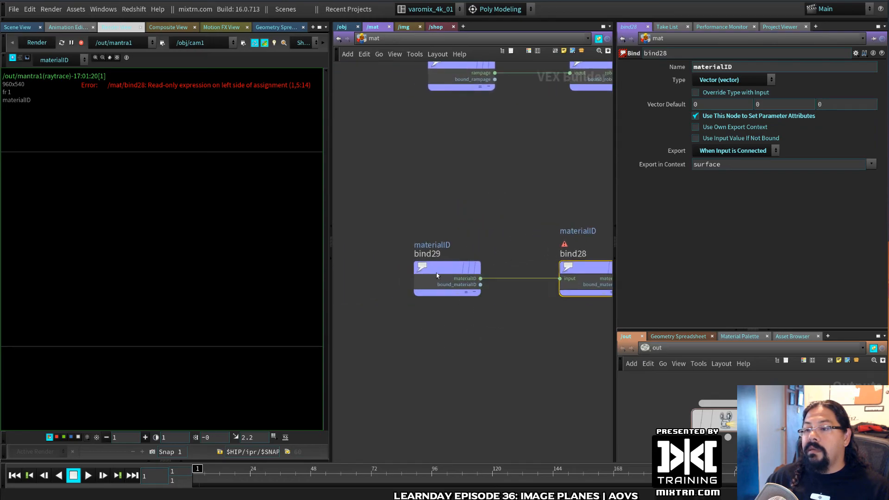
click(436, 273)
middle_drag(486, 323, 494, 324)
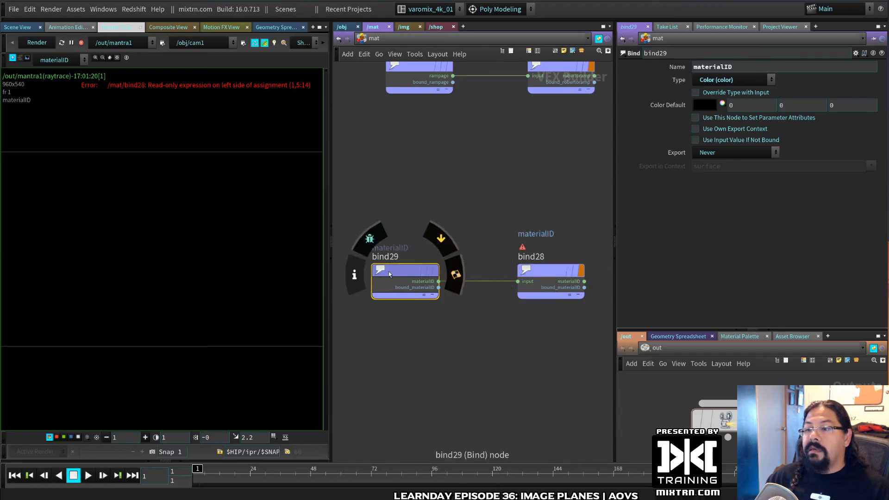
- Change the materialID export Bind's parameter name to matID so it differs from the input Bind
click(536, 269)
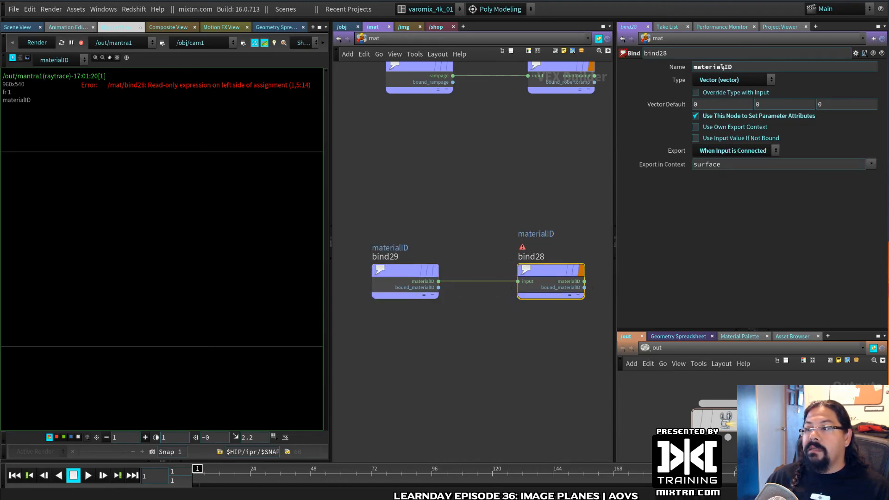
drag(746, 65, 719, 65)
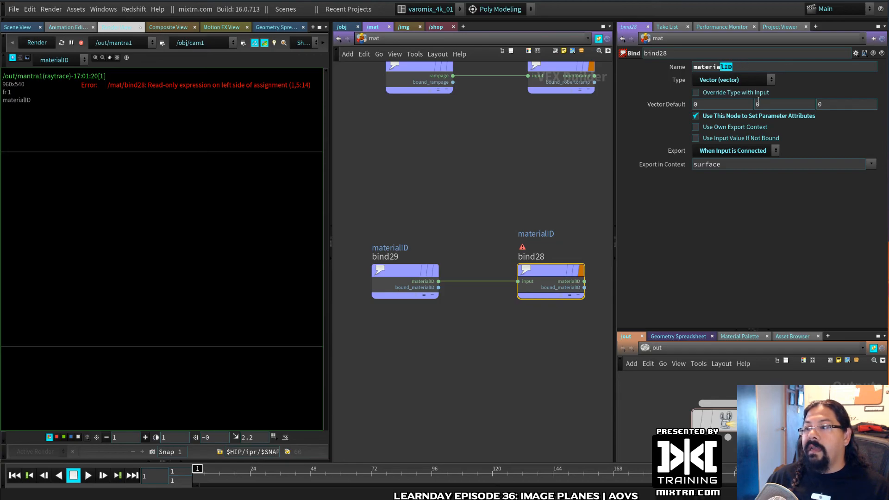
key(Left)
key(Left)
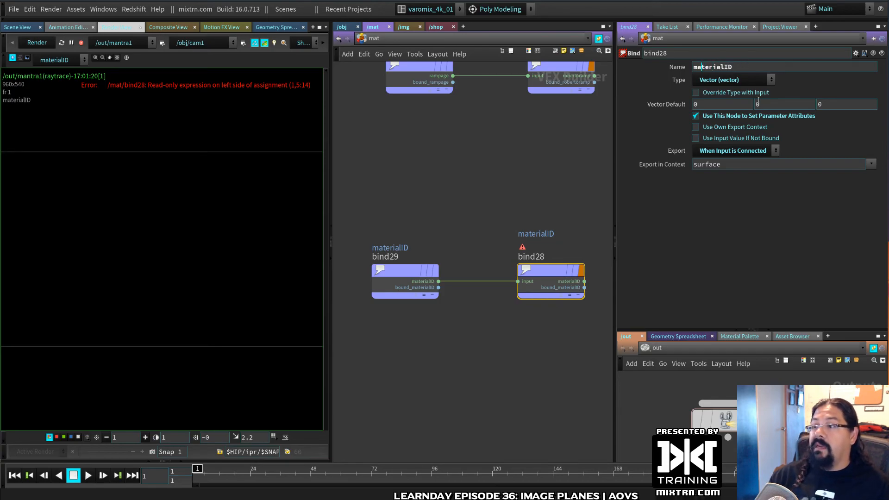
key(Return)
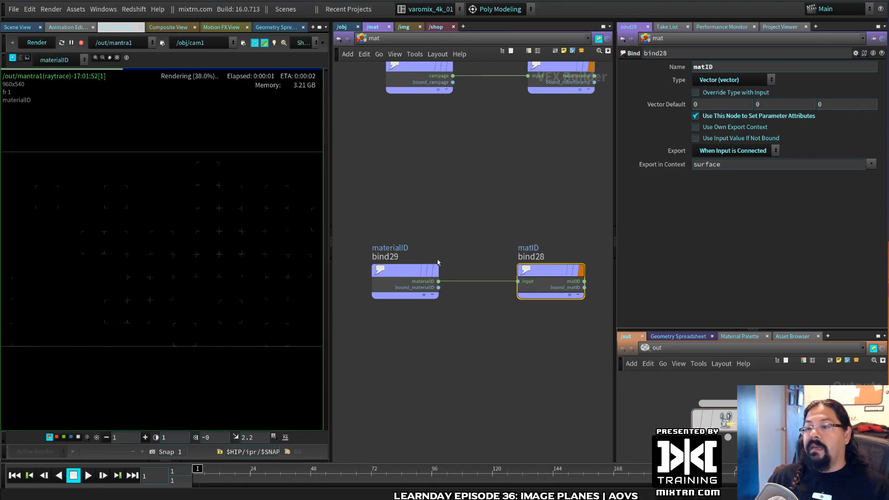
- Set the VEX variable of the fourth extra image plane on mantra1 to matID
click(715, 418)
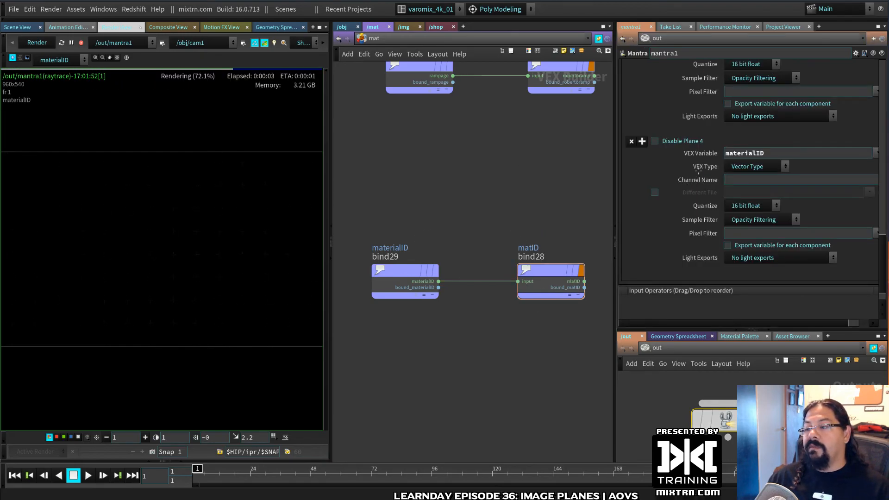
click(738, 153)
key(Delete)
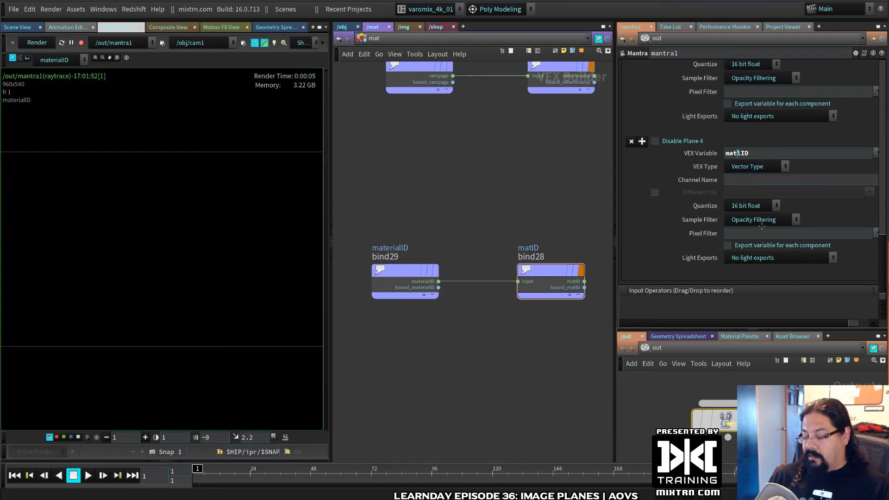
key(Return)
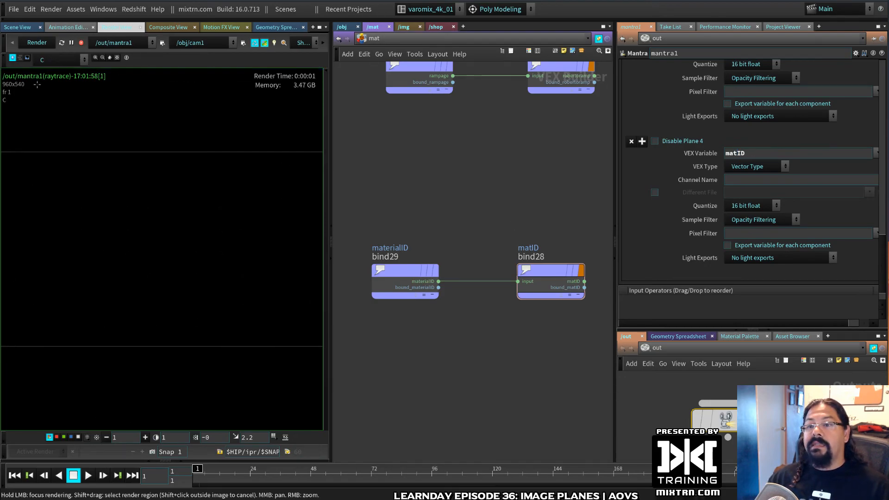
- Display the matID plane in the render view and inspect its colours across the objects
click(64, 61)
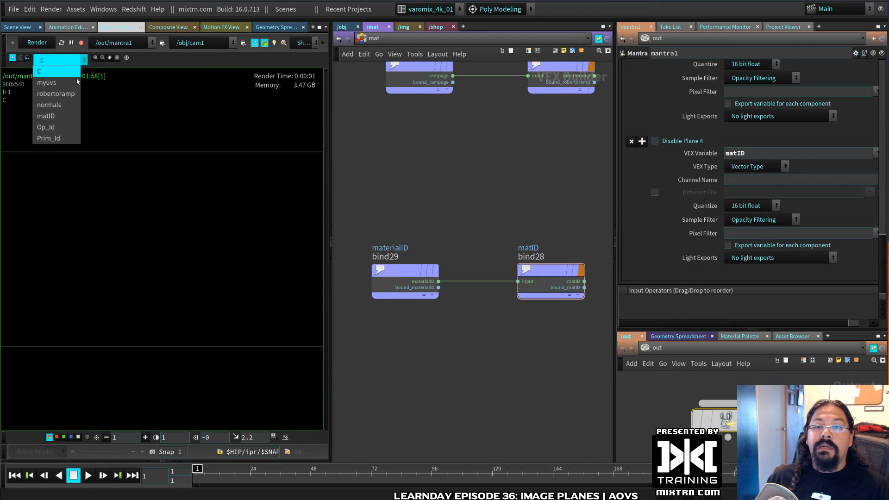
click(68, 119)
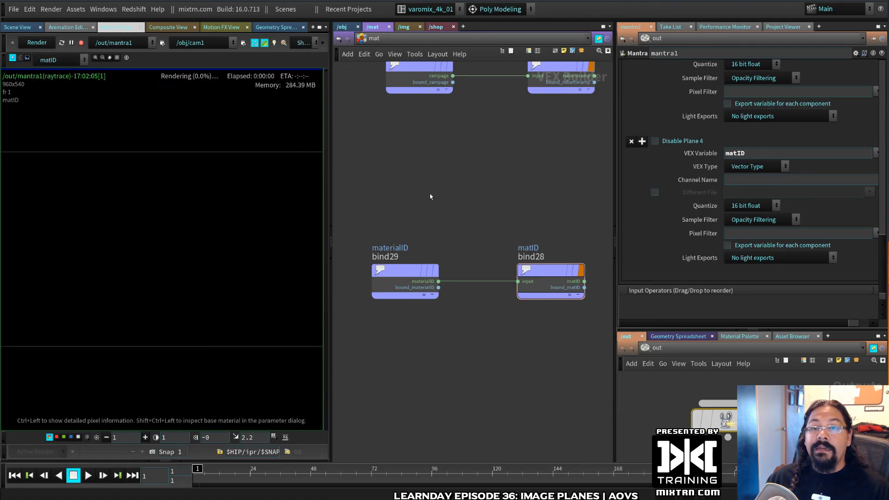
click(165, 243)
drag(164, 242, 261, 216)
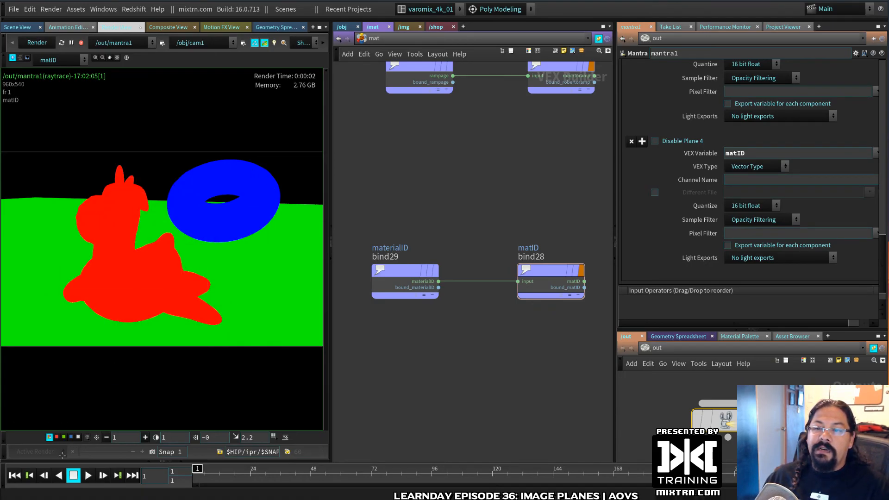
- View the matID plane's red, green and blue channels one by one, then return to full colour
key(r)
drag(124, 248, 124, 247)
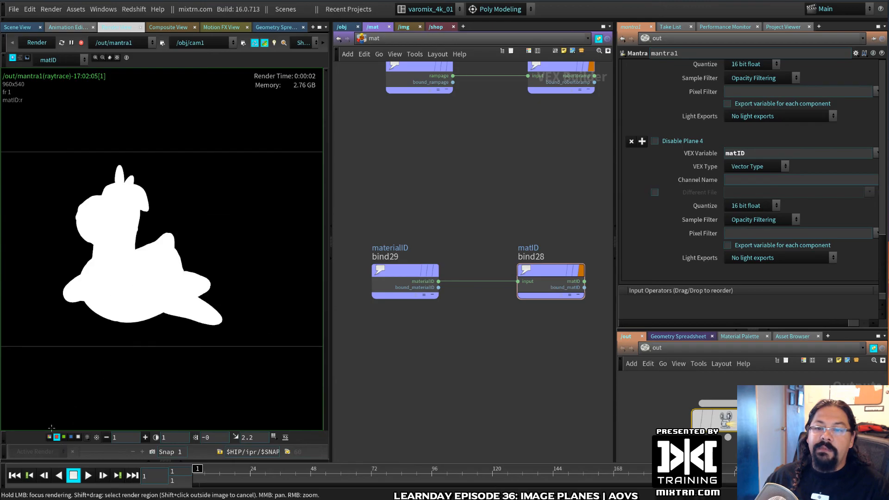
key(g)
drag(182, 285, 182, 285)
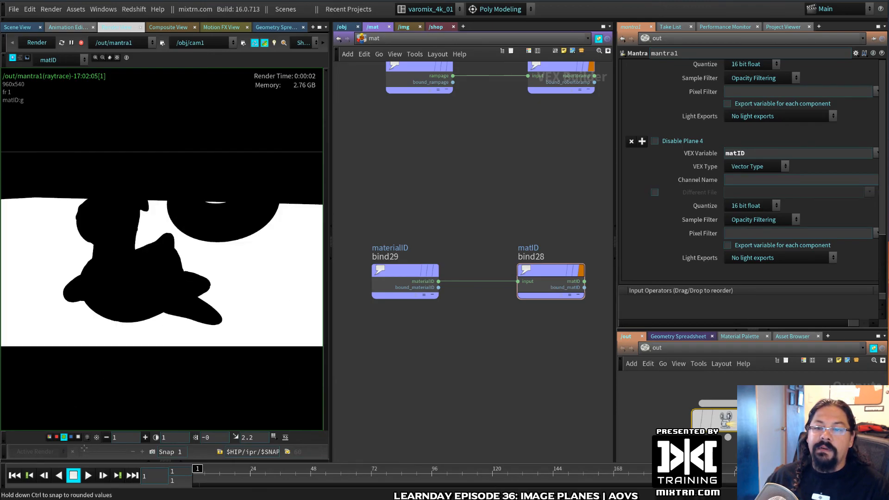
click(71, 438)
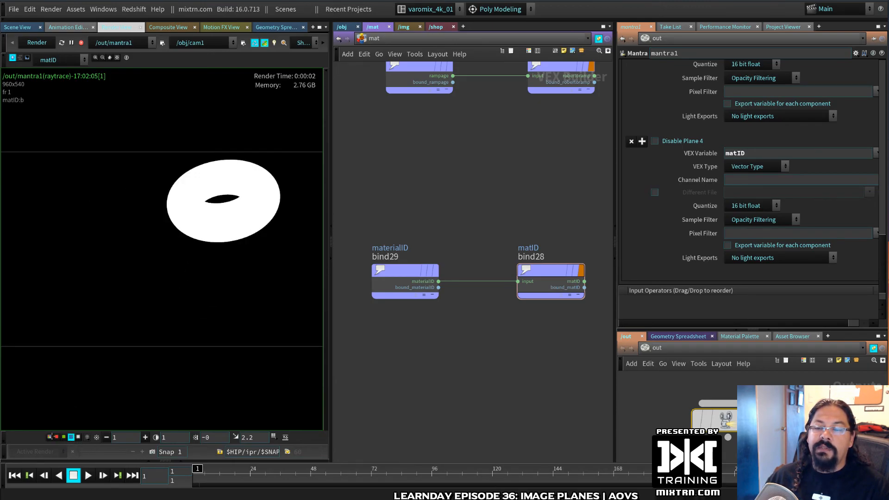
click(50, 437)
drag(228, 318, 153, 194)
click(342, 27)
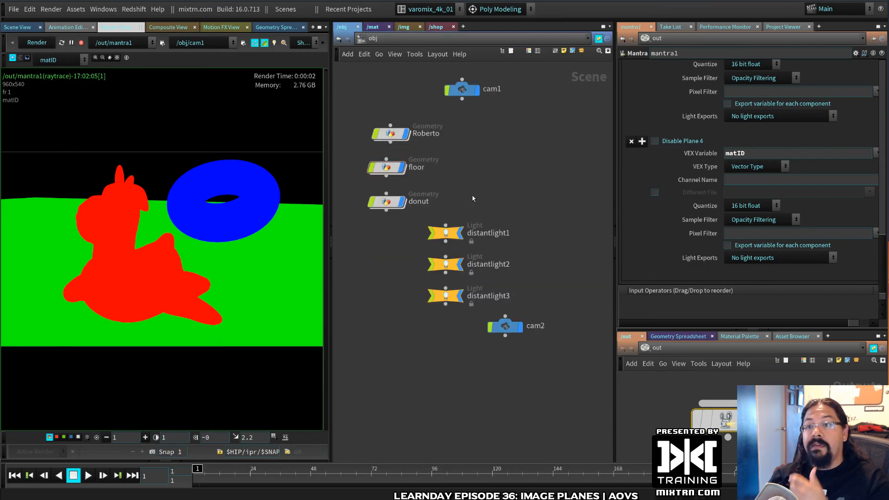
key(Tab)
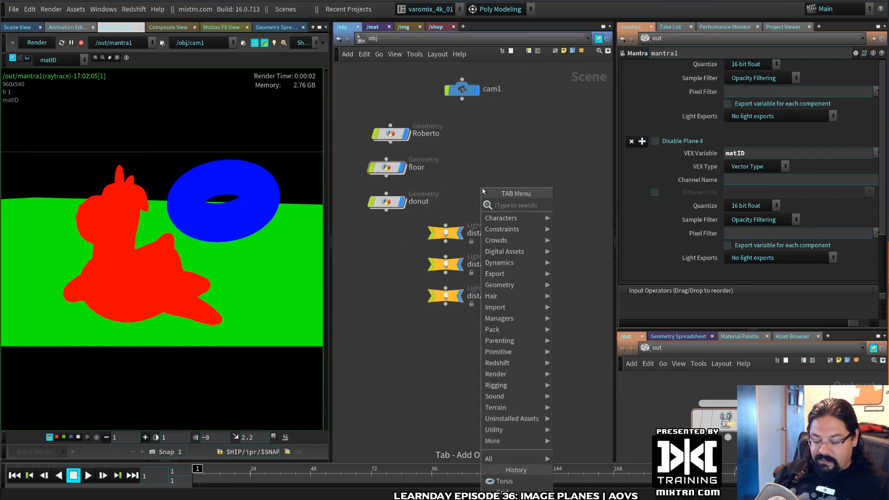
text(pl)
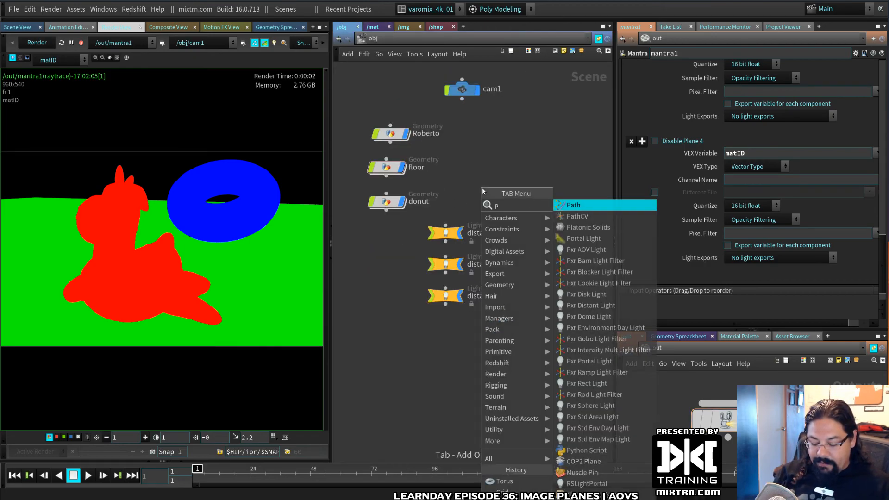
key(Return)
drag(564, 130, 471, 210)
key(Delete)
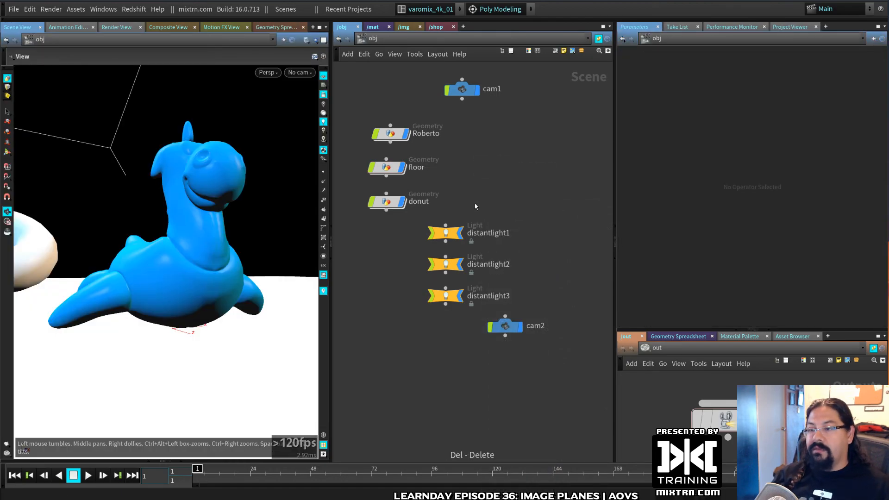
key(Tab)
text(pi)
key(BackSpace)
key(BackSpace)
text(tes)
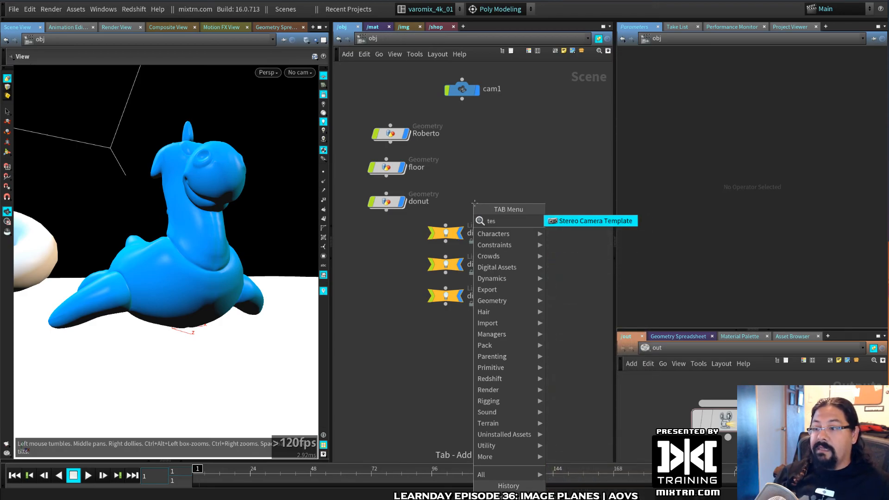
key(BackSpace)
key(BackSpace)
key(BackSpace)
click(503, 176)
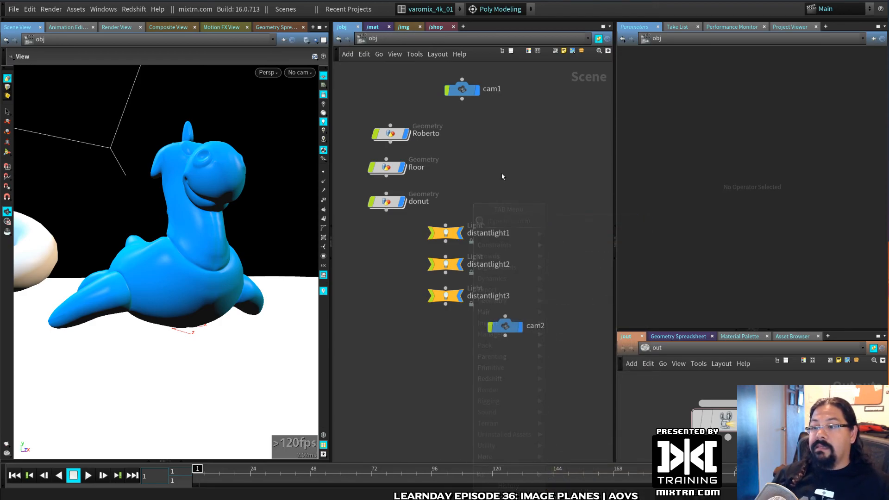
key(Tab)
text(tes)
click(467, 170)
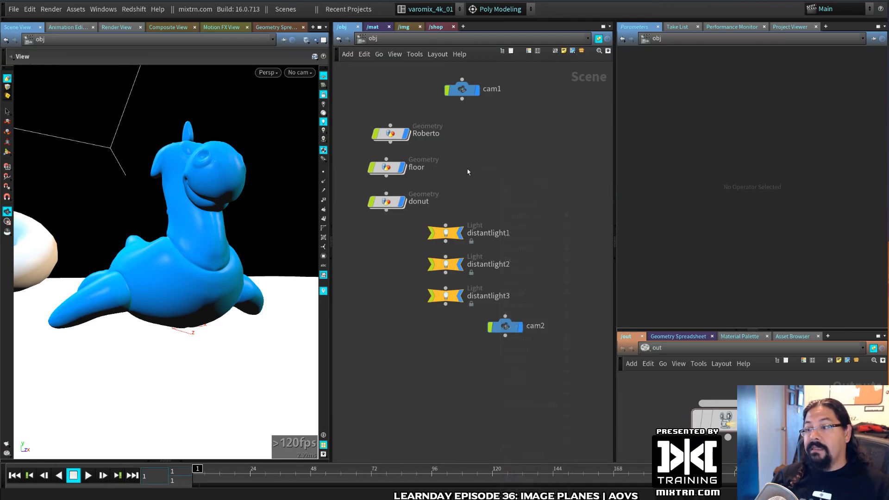
- Add a Box geometry object to the scene, placing its node near the Roberto, floor and donut nodes
key(Tab)
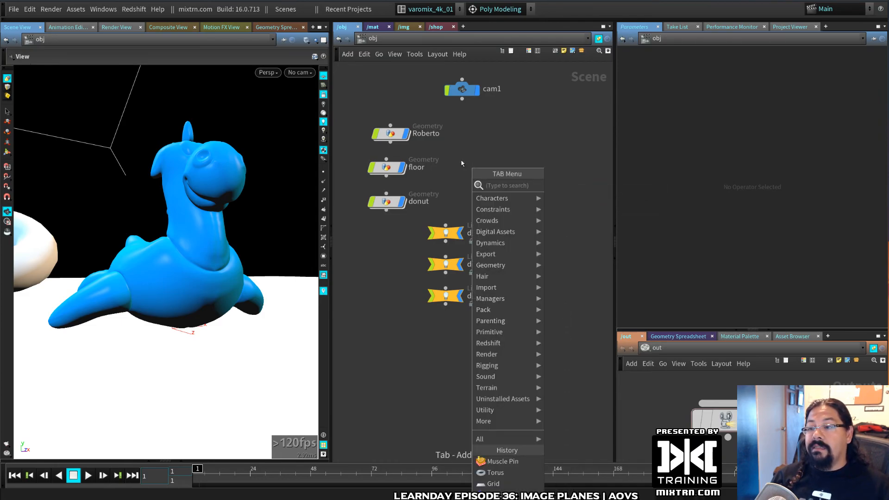
text(bo)
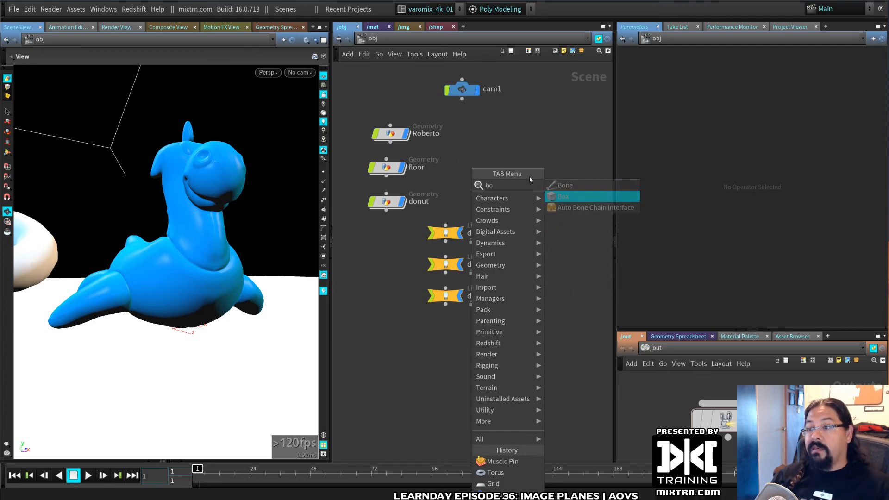
key(Return)
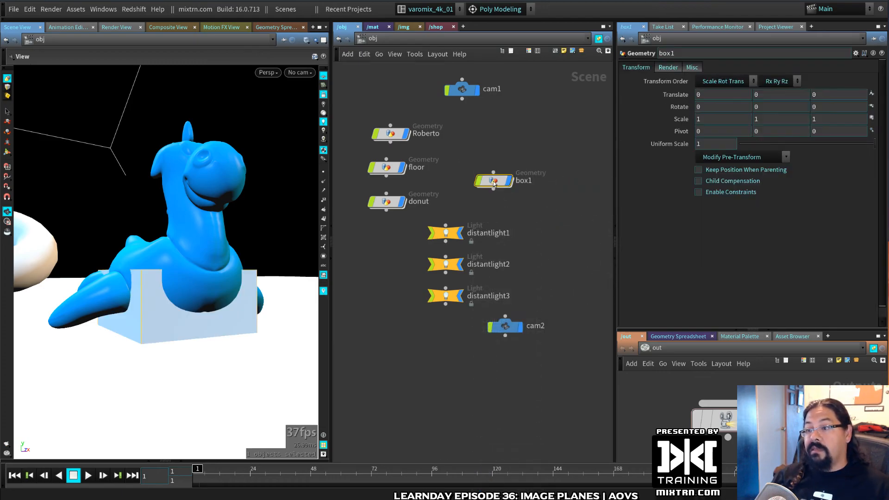
click(497, 178)
- Move the box behind Roberto in the scene, to a translate of about -0.56, 0.39, -2.25
drag(218, 243, 105, 307)
key(Return)
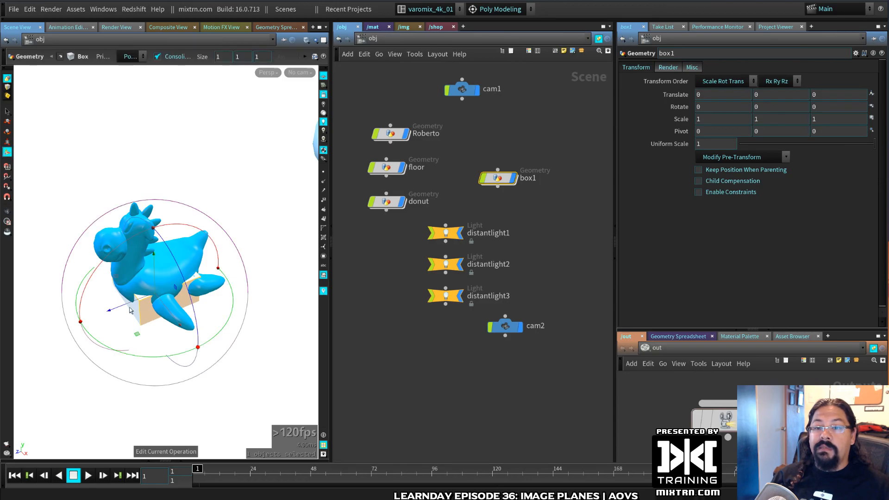
drag(138, 333, 239, 278)
drag(247, 215, 251, 175)
- Paste the materialID Attribute Create node inside the box object, wire it below the box, and set its value to 0, 1, 0
double_click(501, 179)
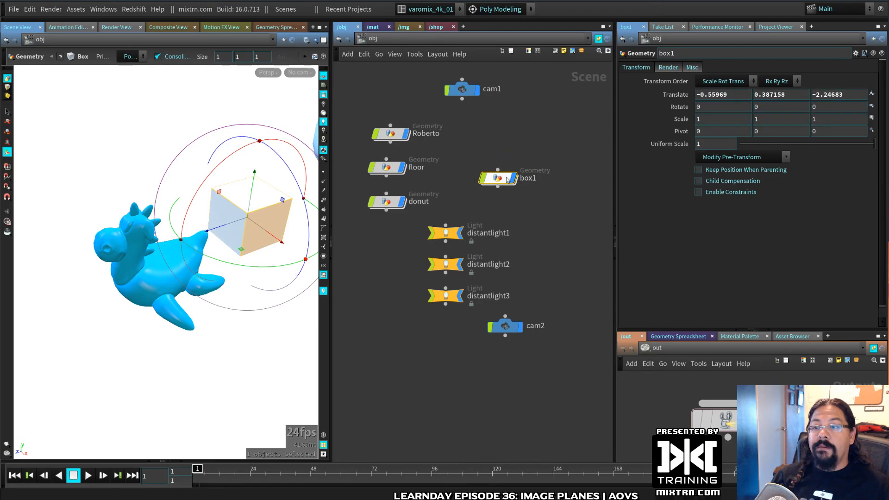
key(ctrl+v)
drag(472, 273, 468, 292)
text(0)
key(Tab)
text(1)
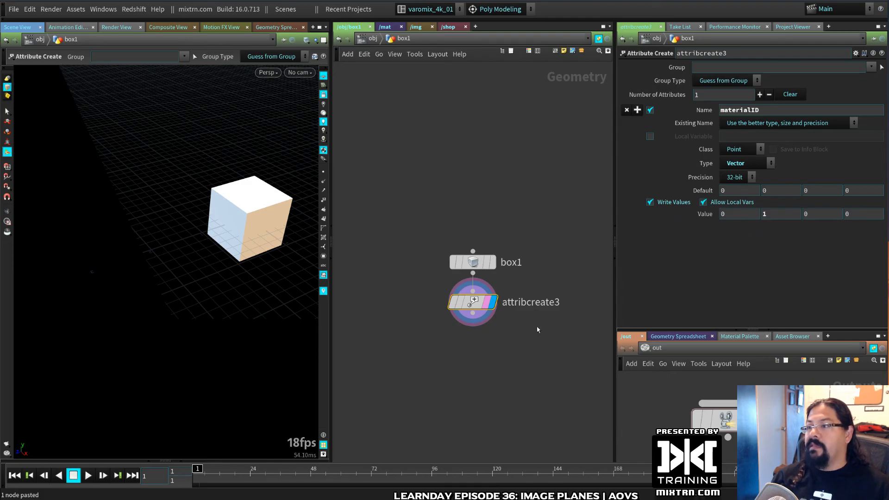
- Render the matID plane with the box in the scene and assign the material /mat/bind28 to the box object
click(114, 27)
click(36, 43)
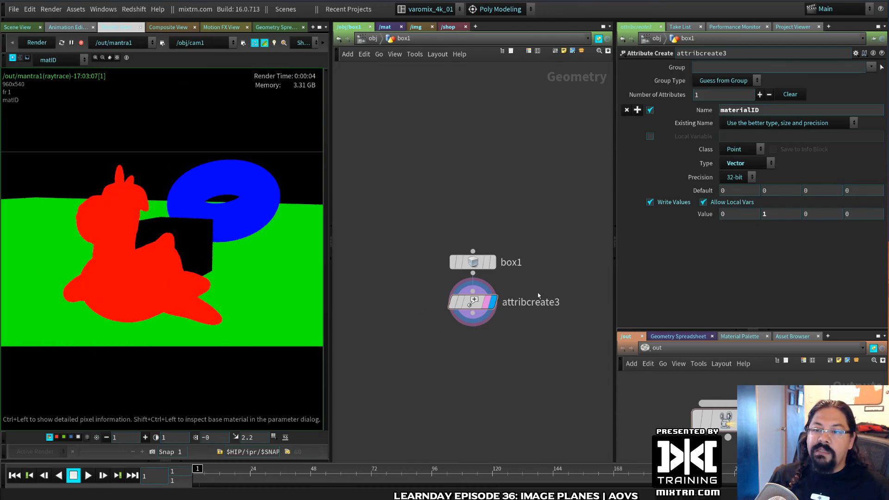
key(u)
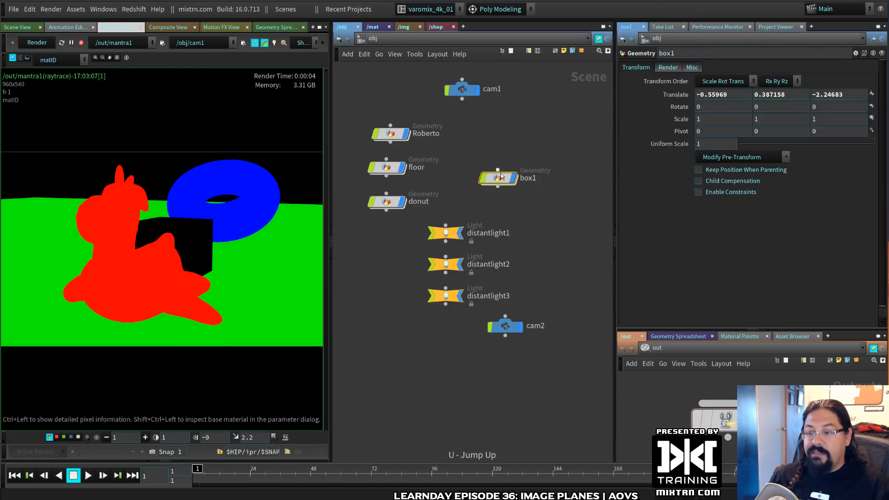
click(668, 68)
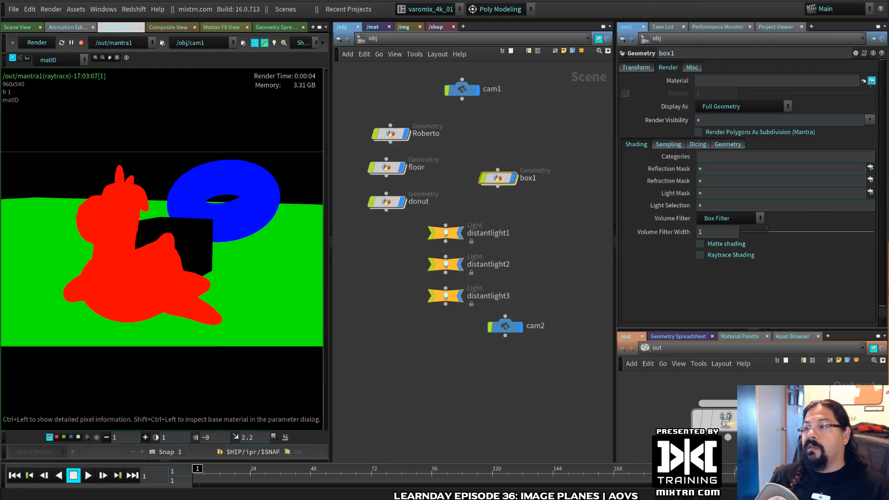
click(871, 81)
double_click(469, 136)
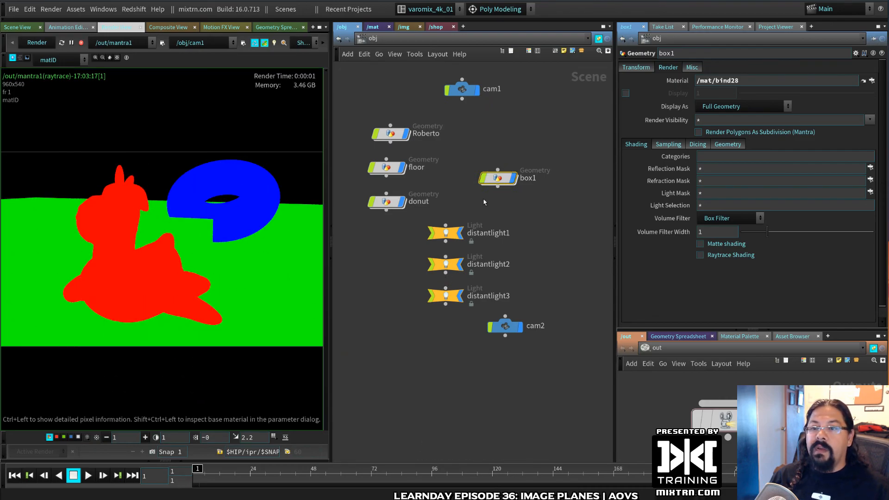
- Set the box's materialID value to 0, 0, 1 and inspect the box's pixel values in the matID render
double_click(511, 181)
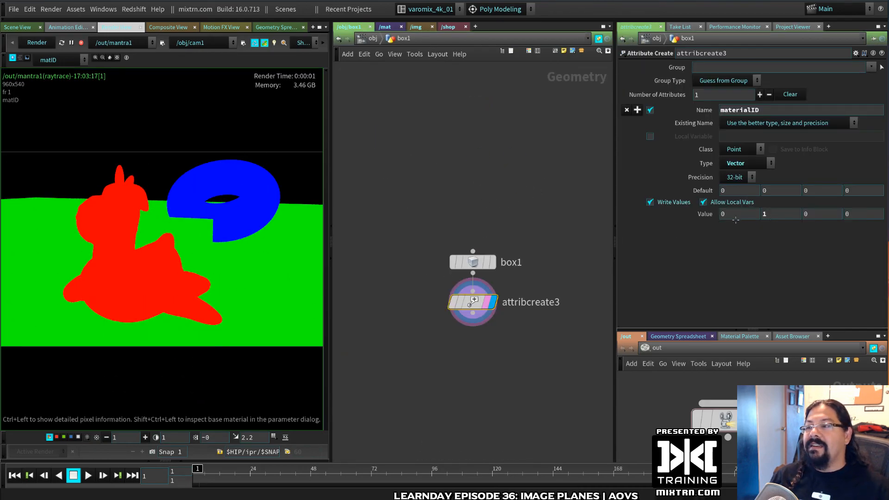
text(1)
key(Return)
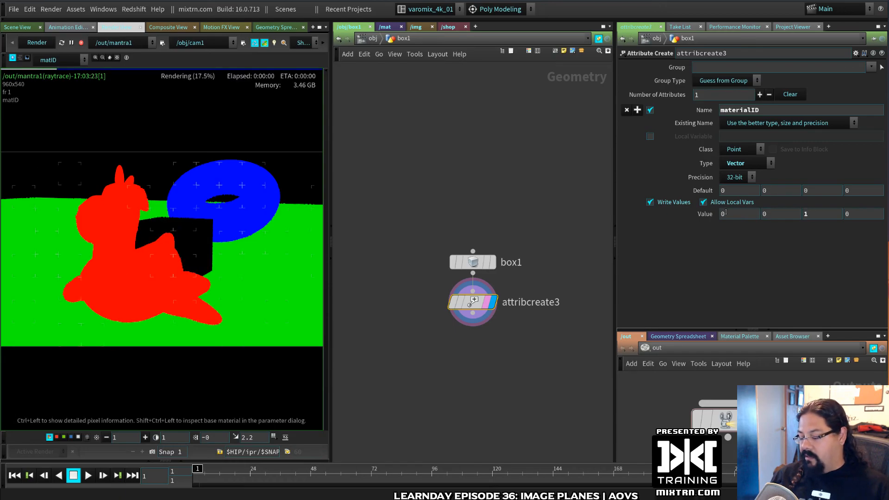
drag(296, 238, 189, 229)
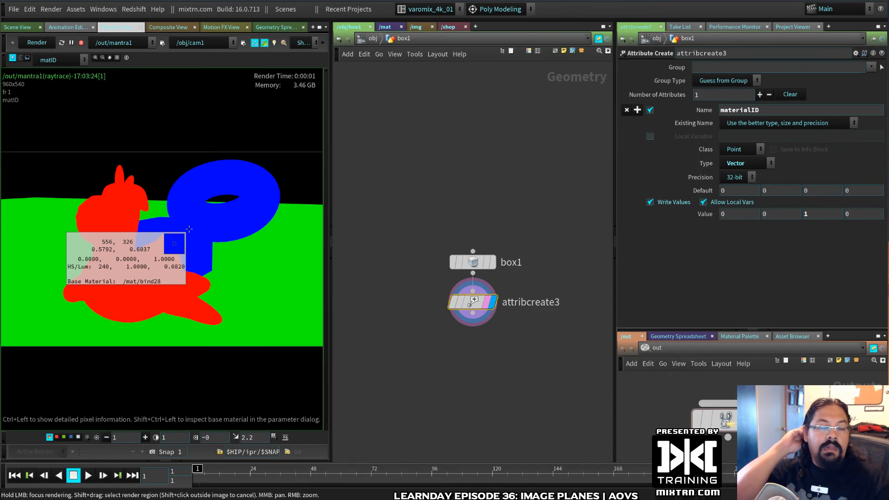
ctrl+drag(189, 229, 189, 229)
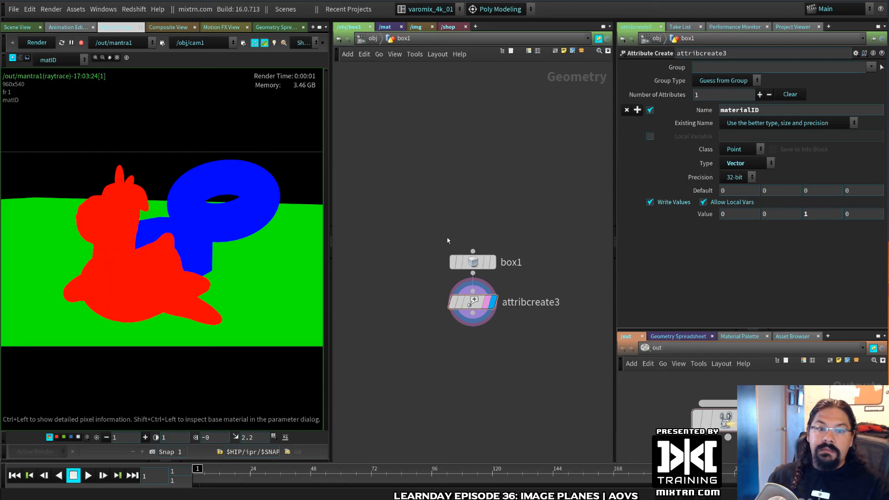